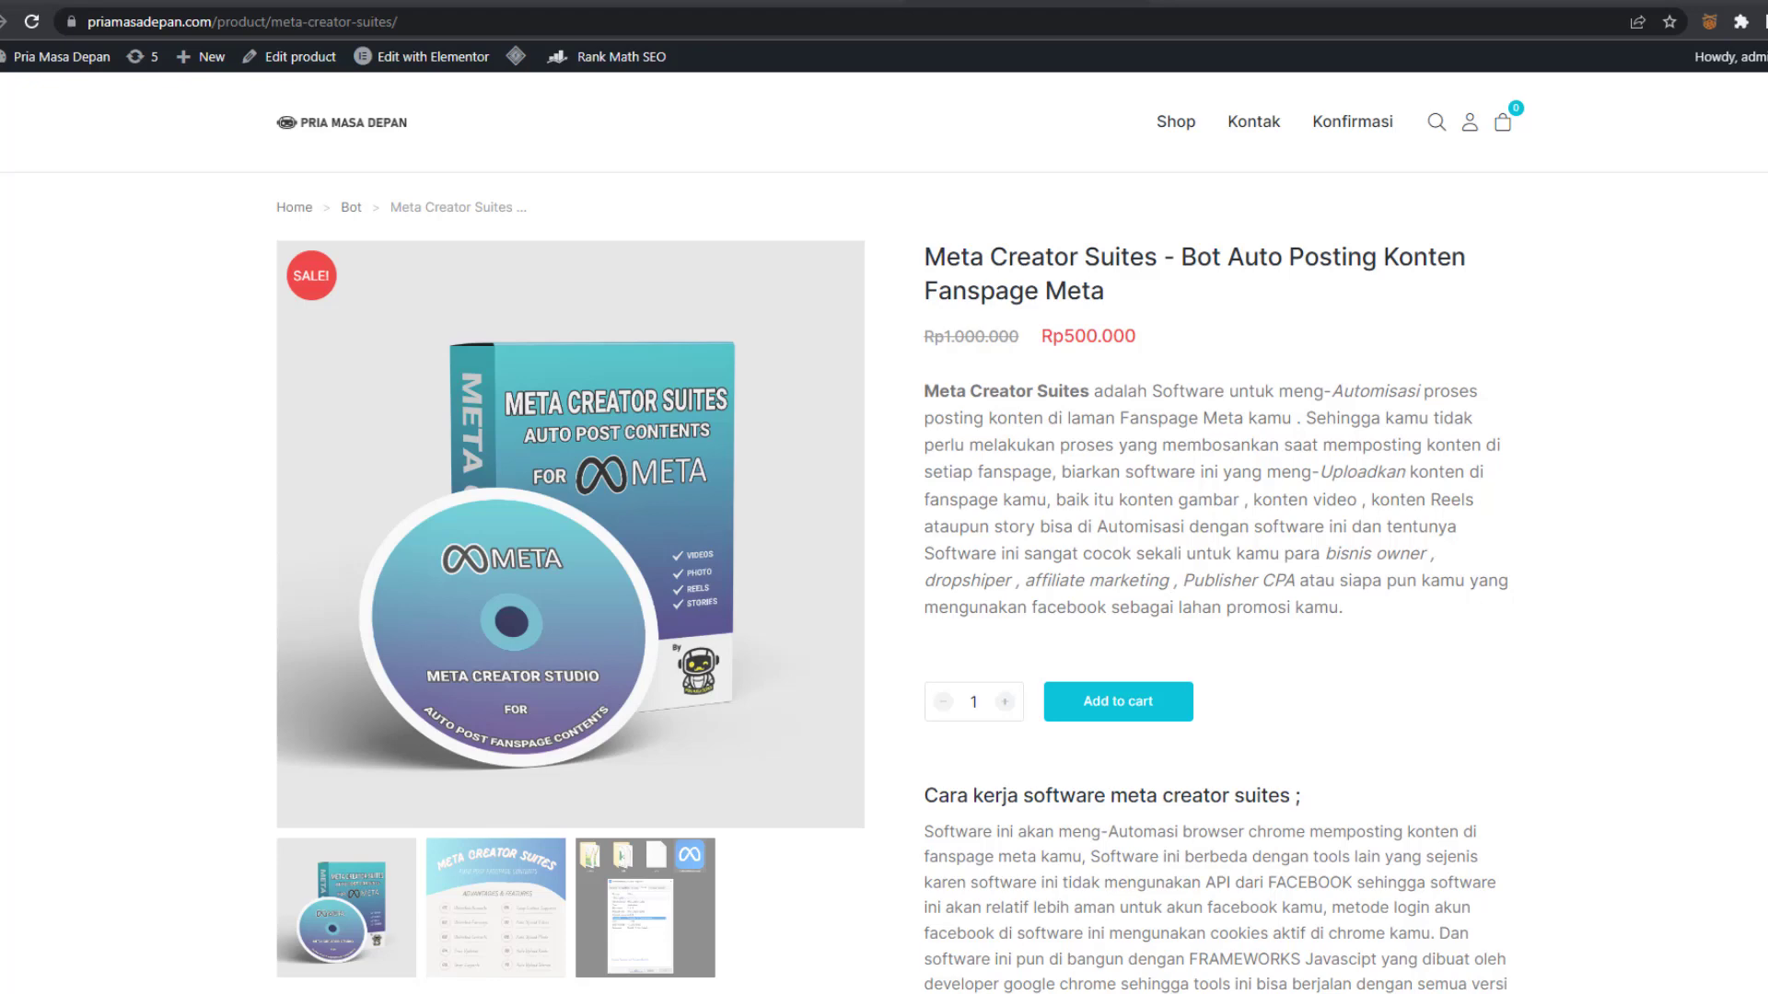
Open the store account and show the Downloads page with ReelsAutomator V2 and YTAUTOPILOT V2.0.2
click(1471, 127)
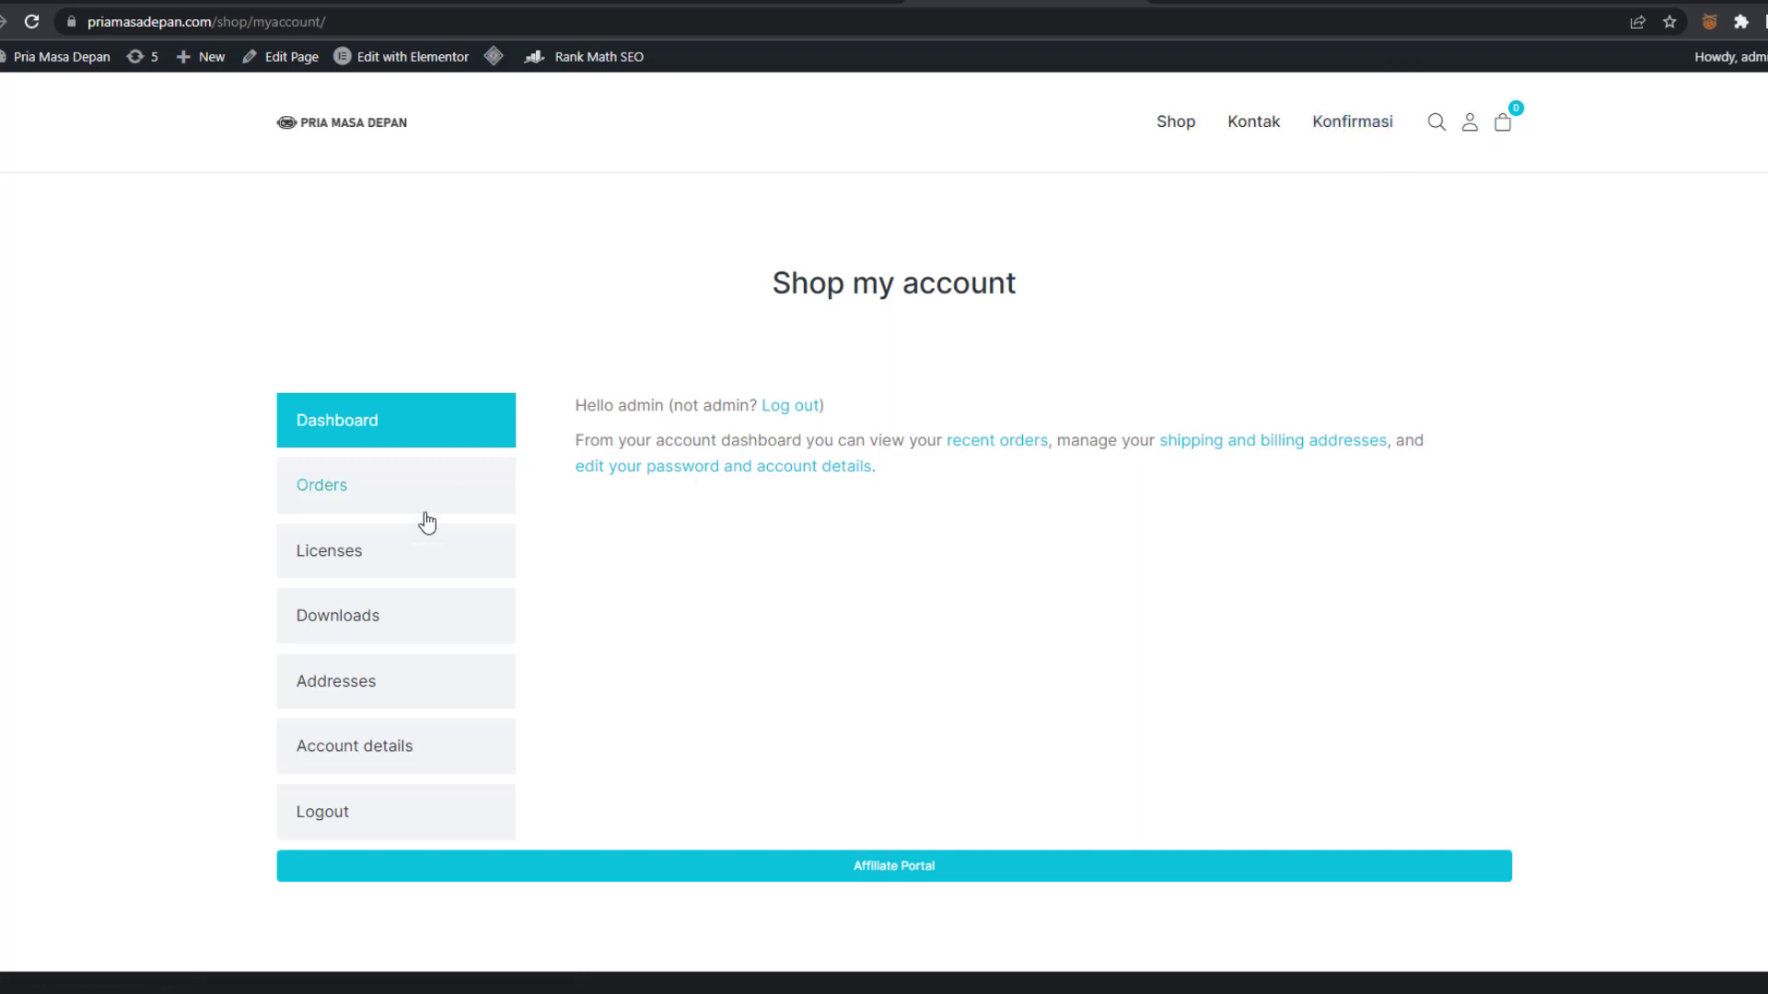
click(324, 626)
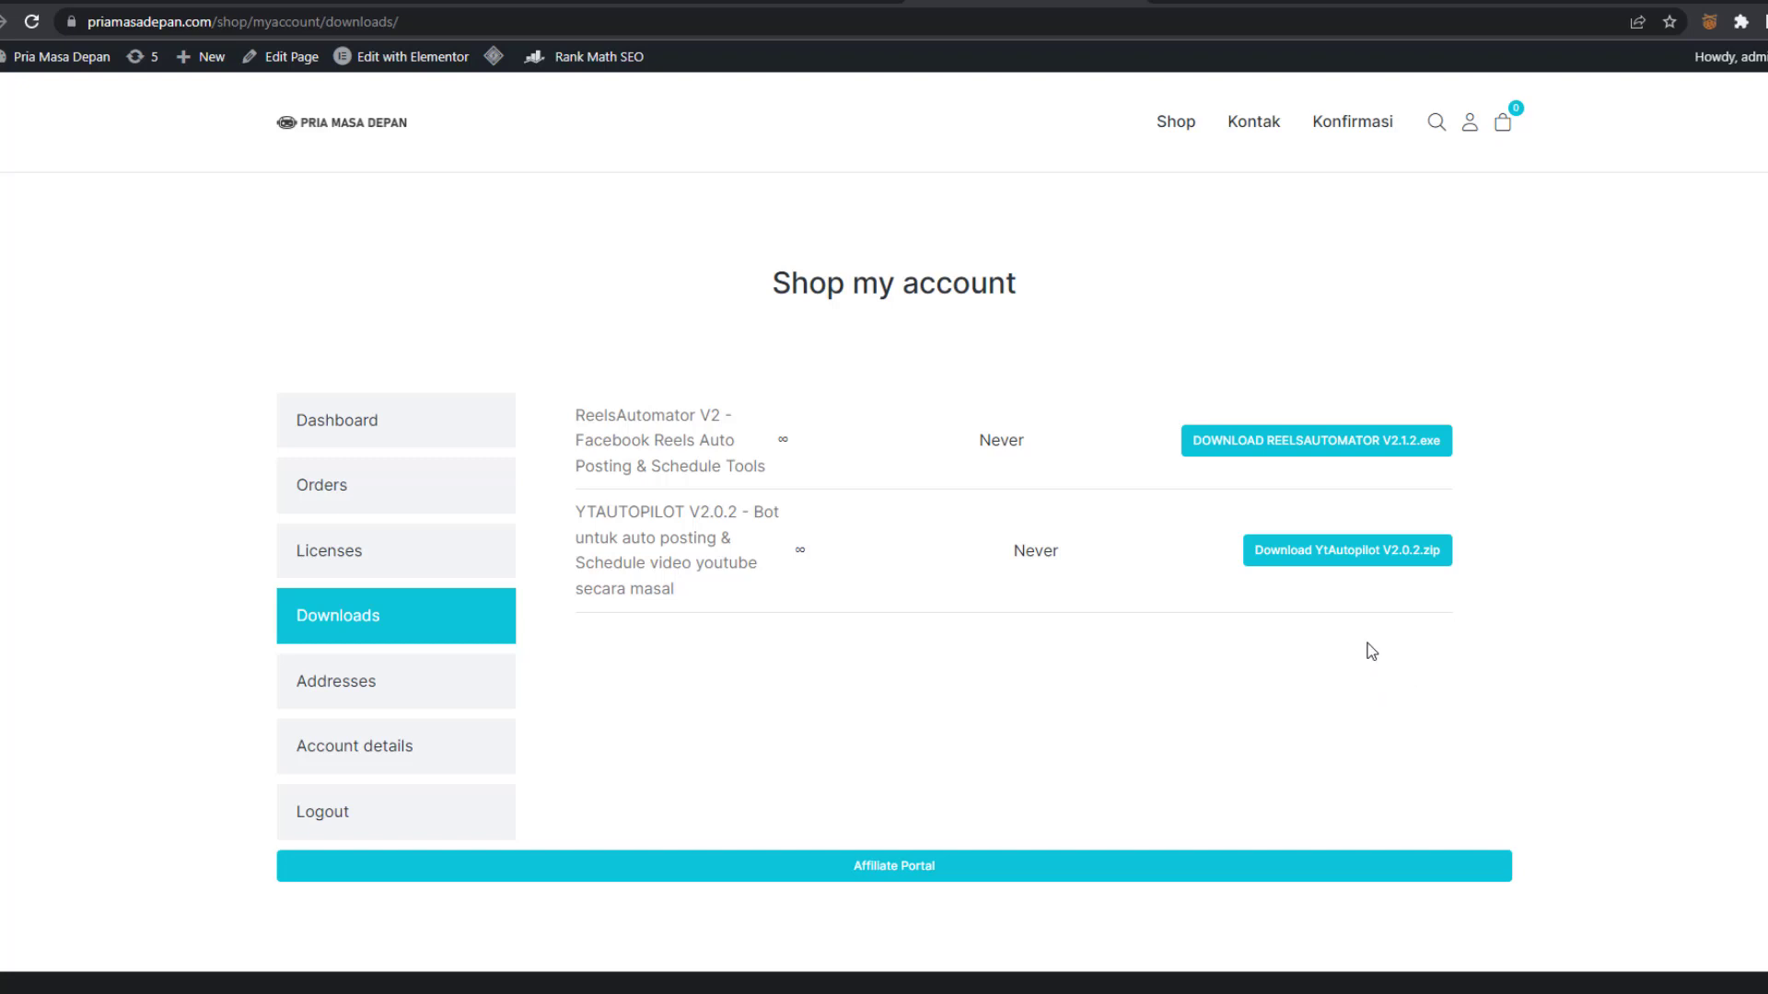
Select the Meta Creator Suites license key on the Licenses page, then bring its folder forward
click(341, 559)
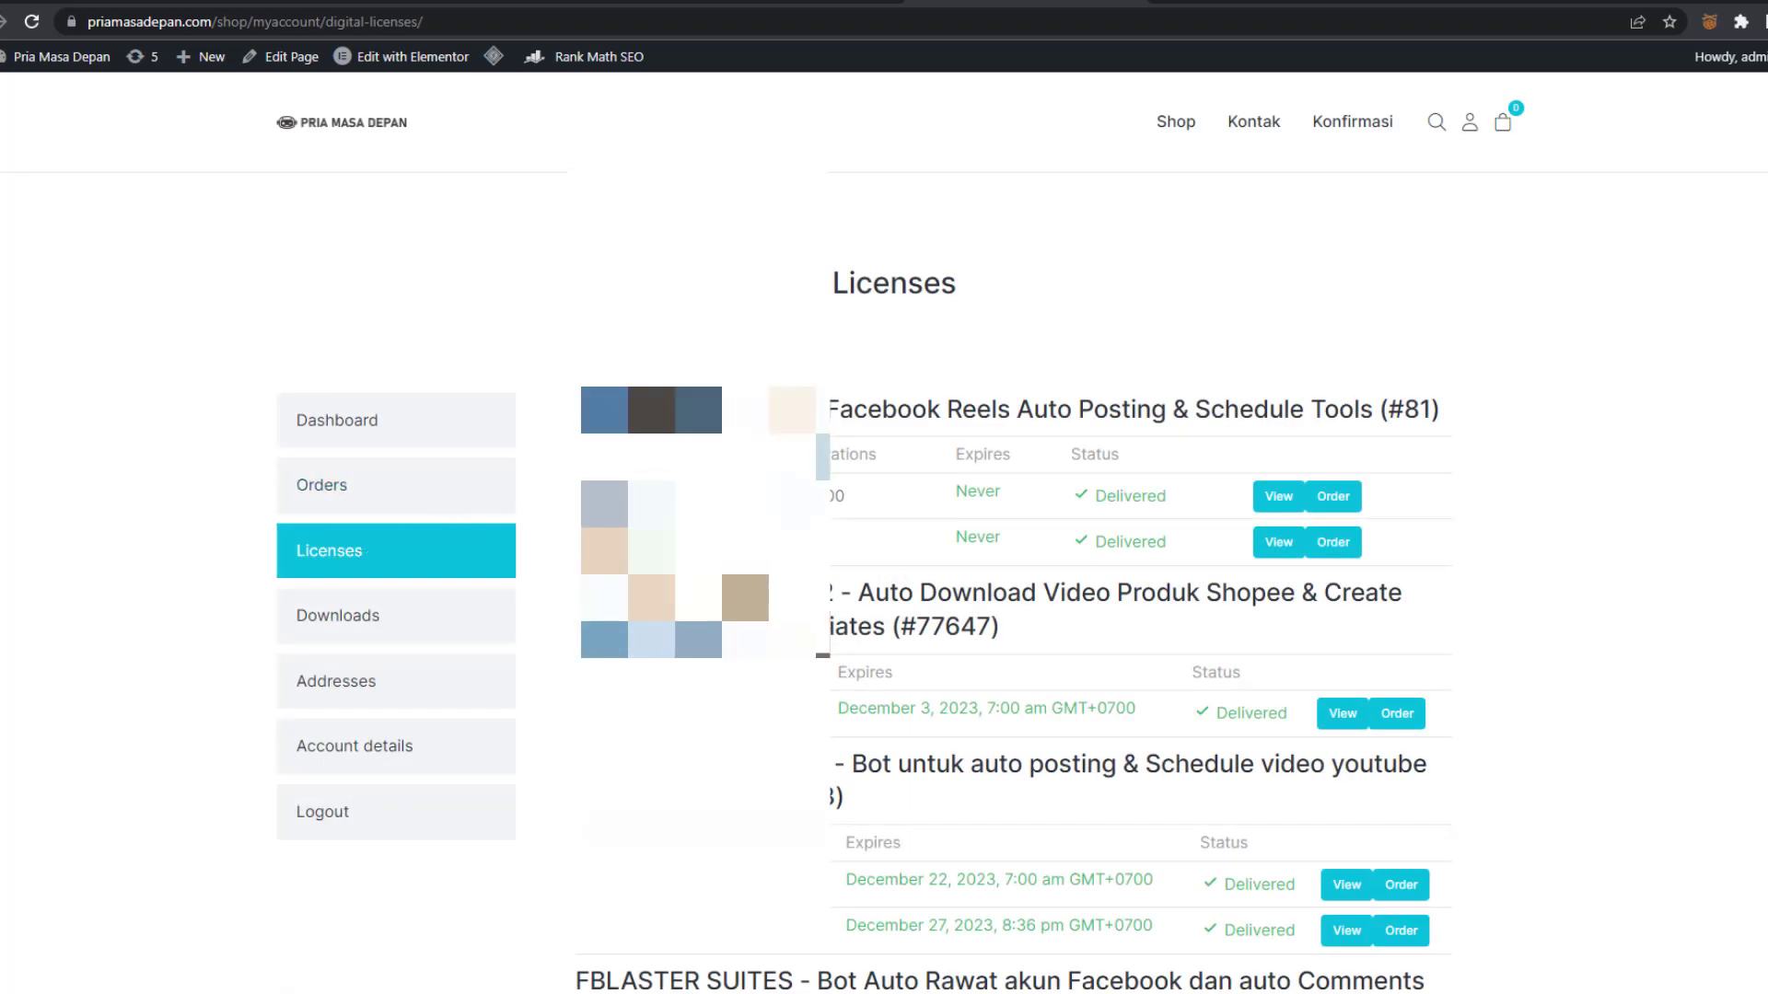
scroll(504, 688, down, 5)
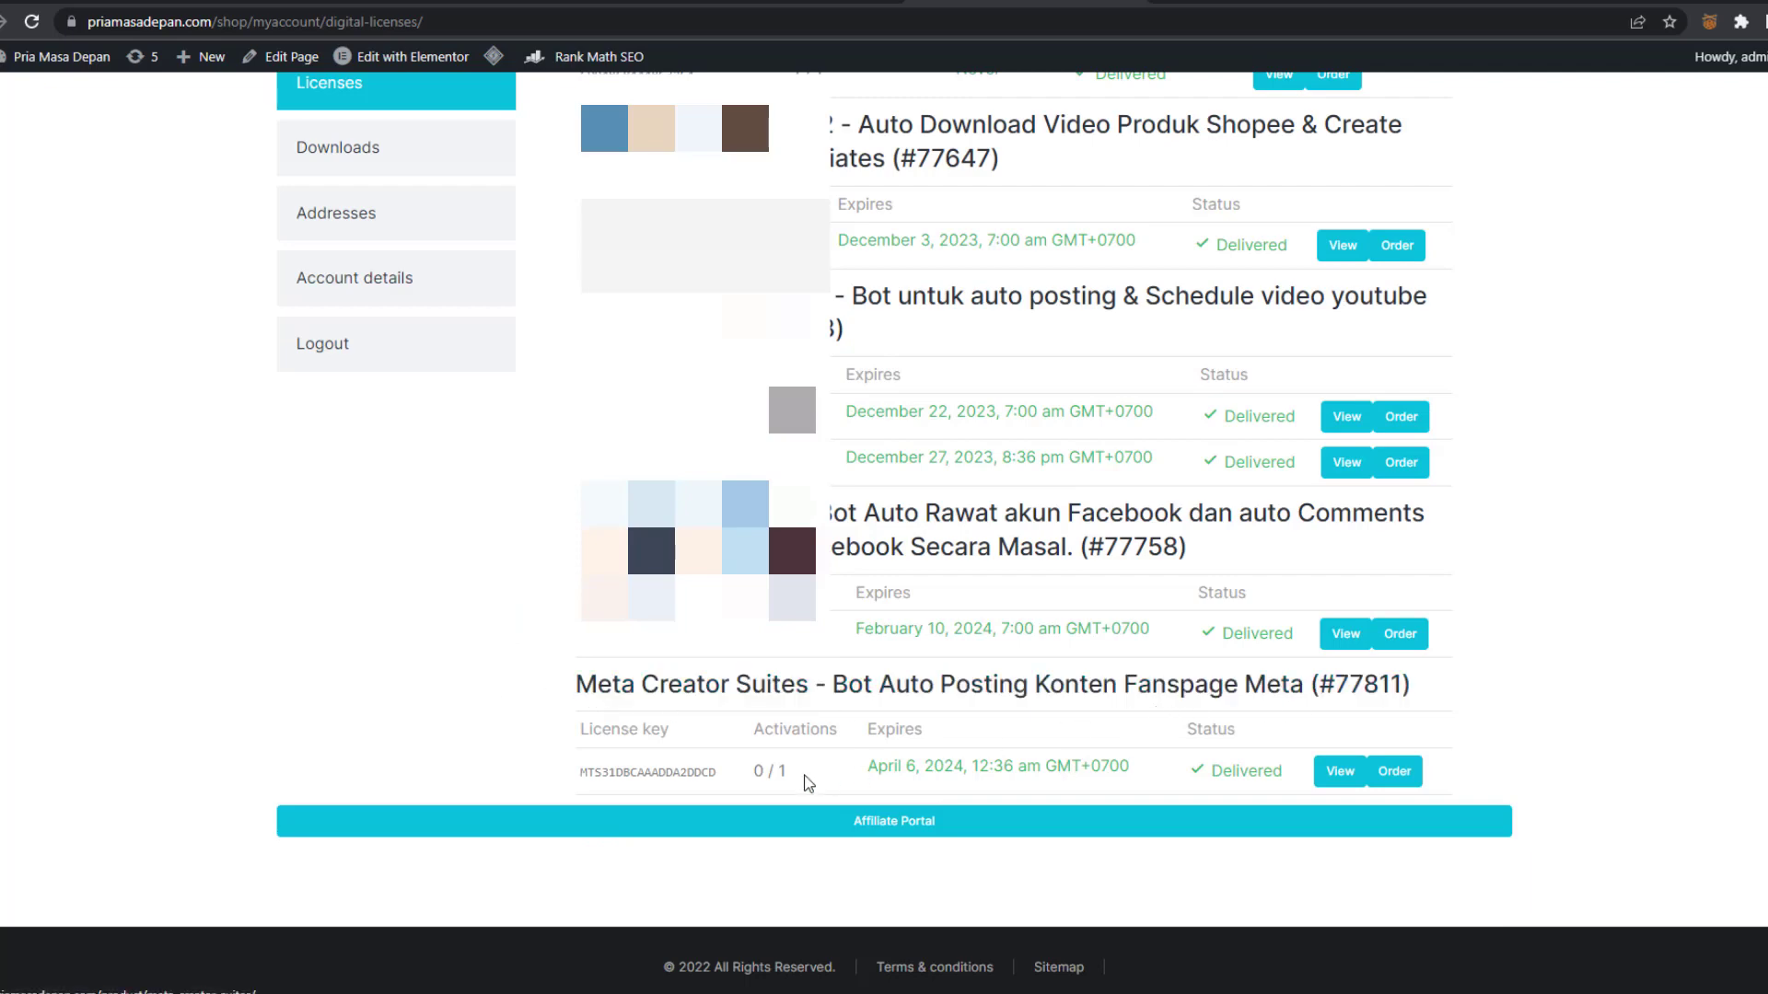
double_click(675, 773)
key(ctrl+c)
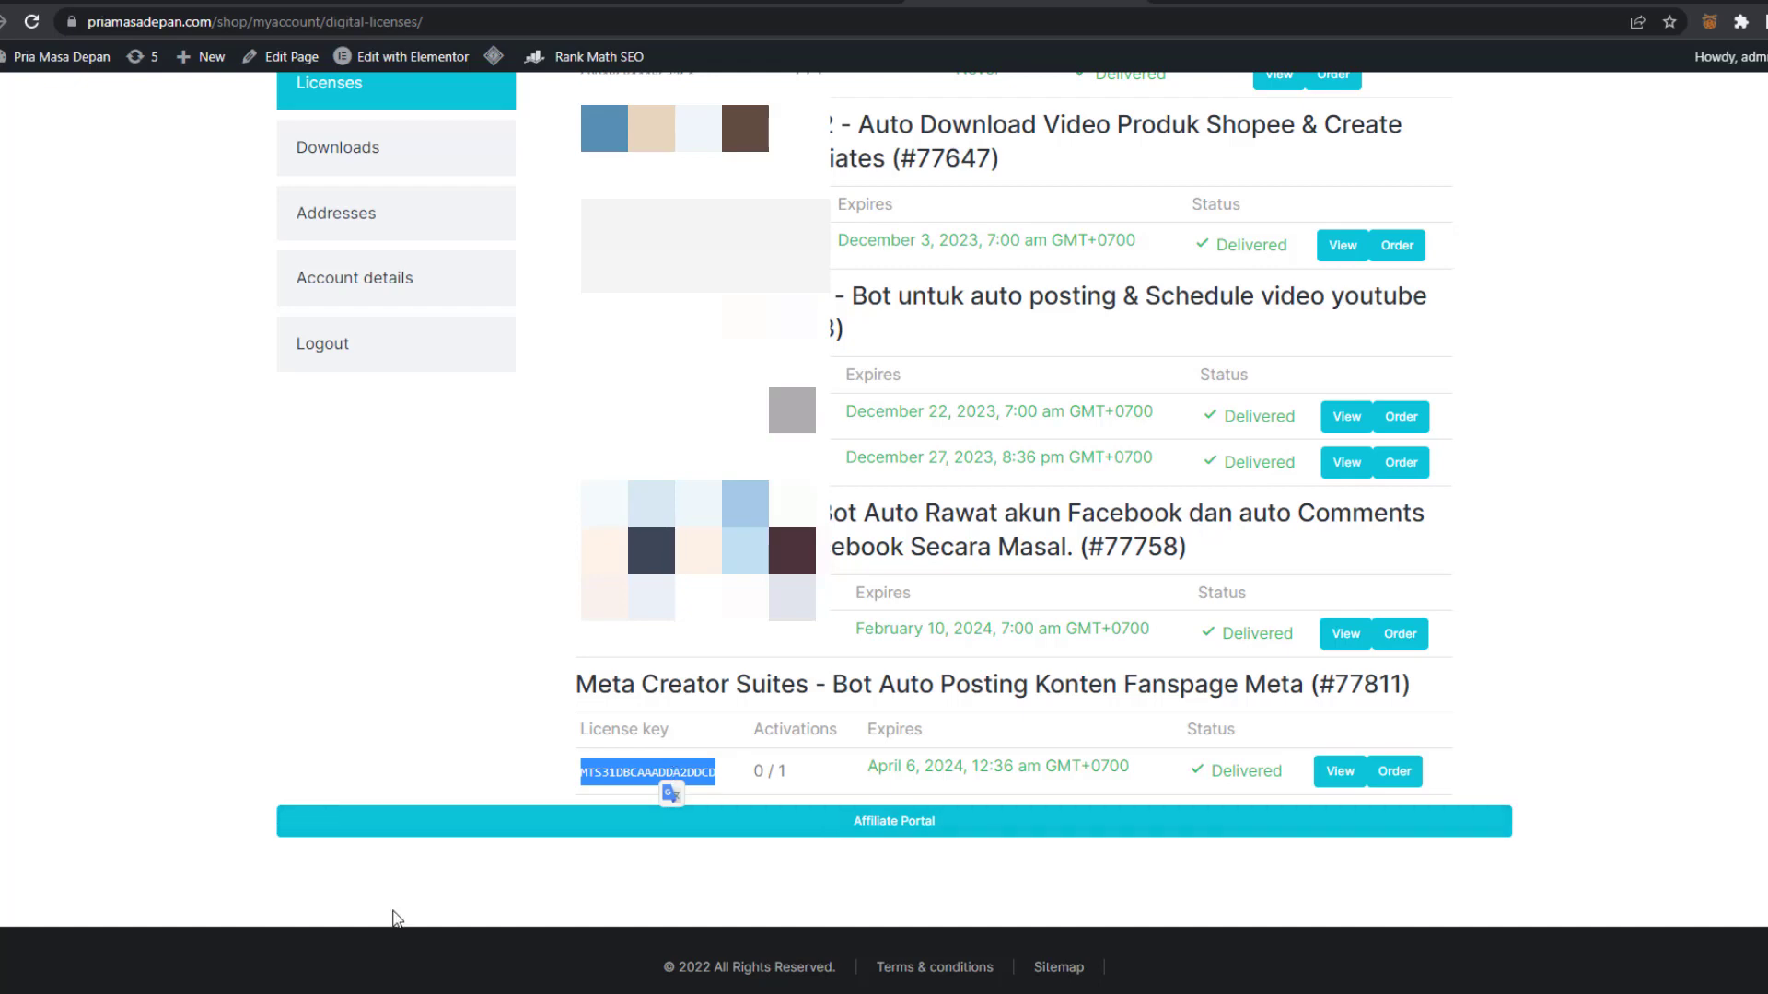
mouse_move(355, 993)
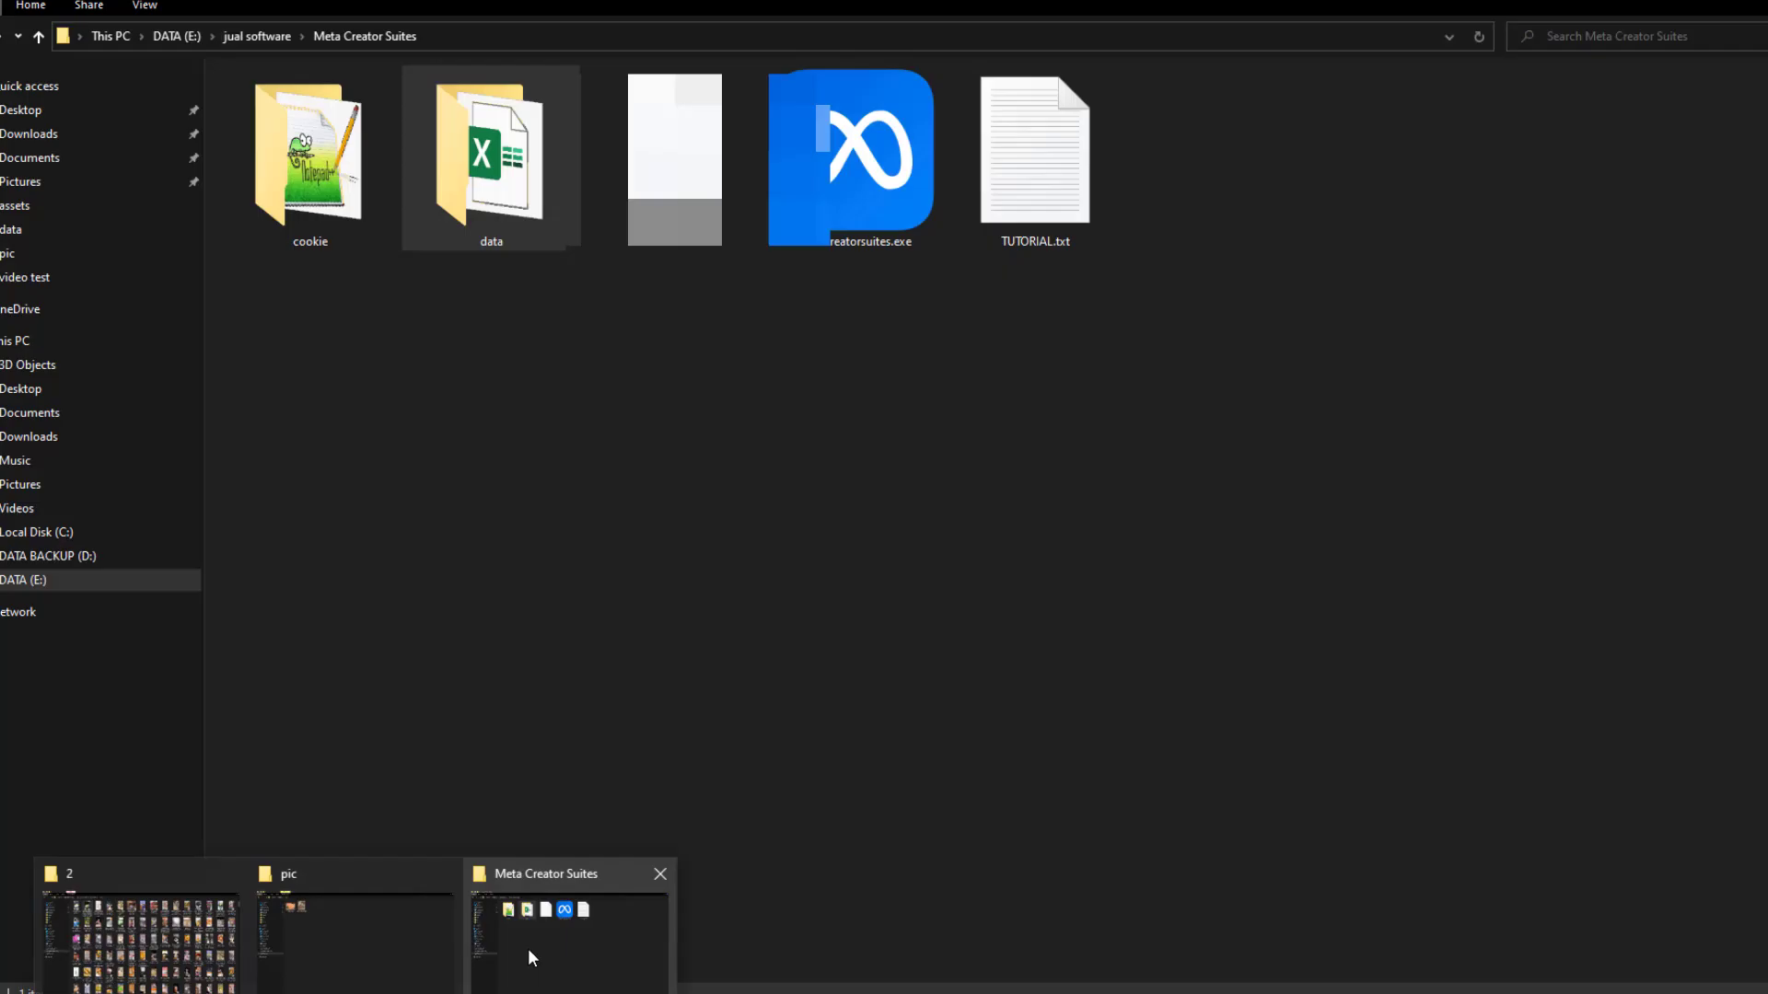
click(529, 948)
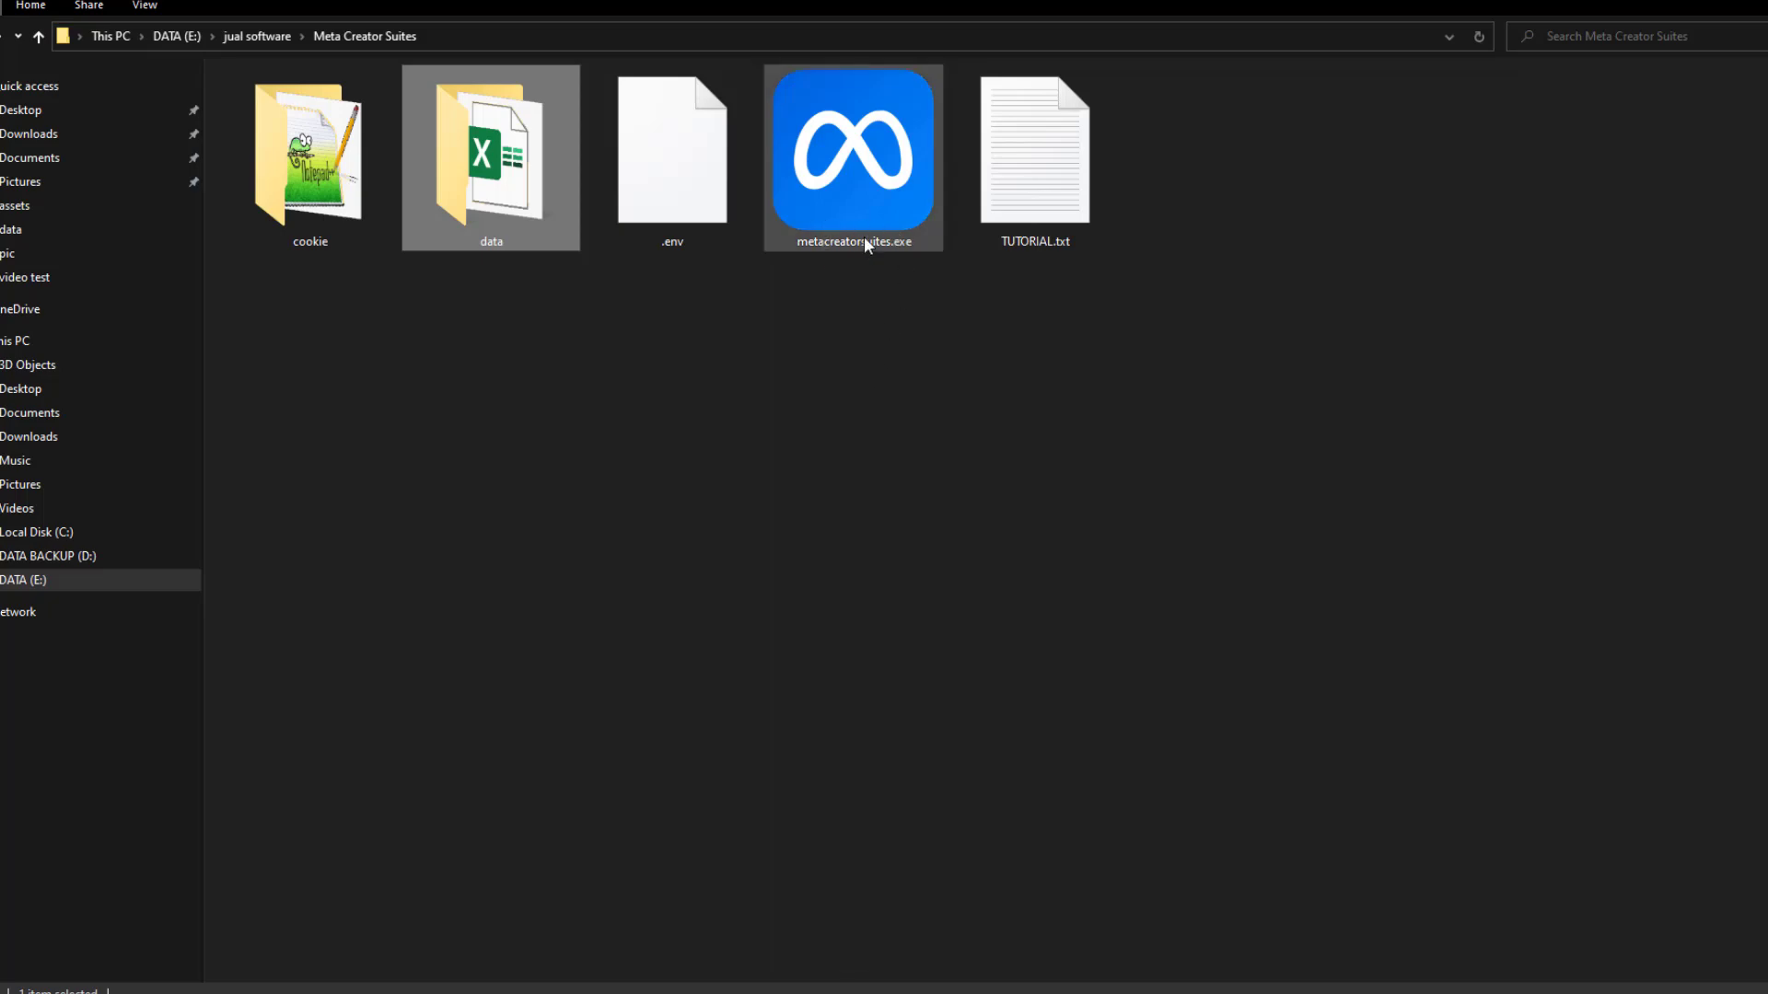
mouse_move(849, 229)
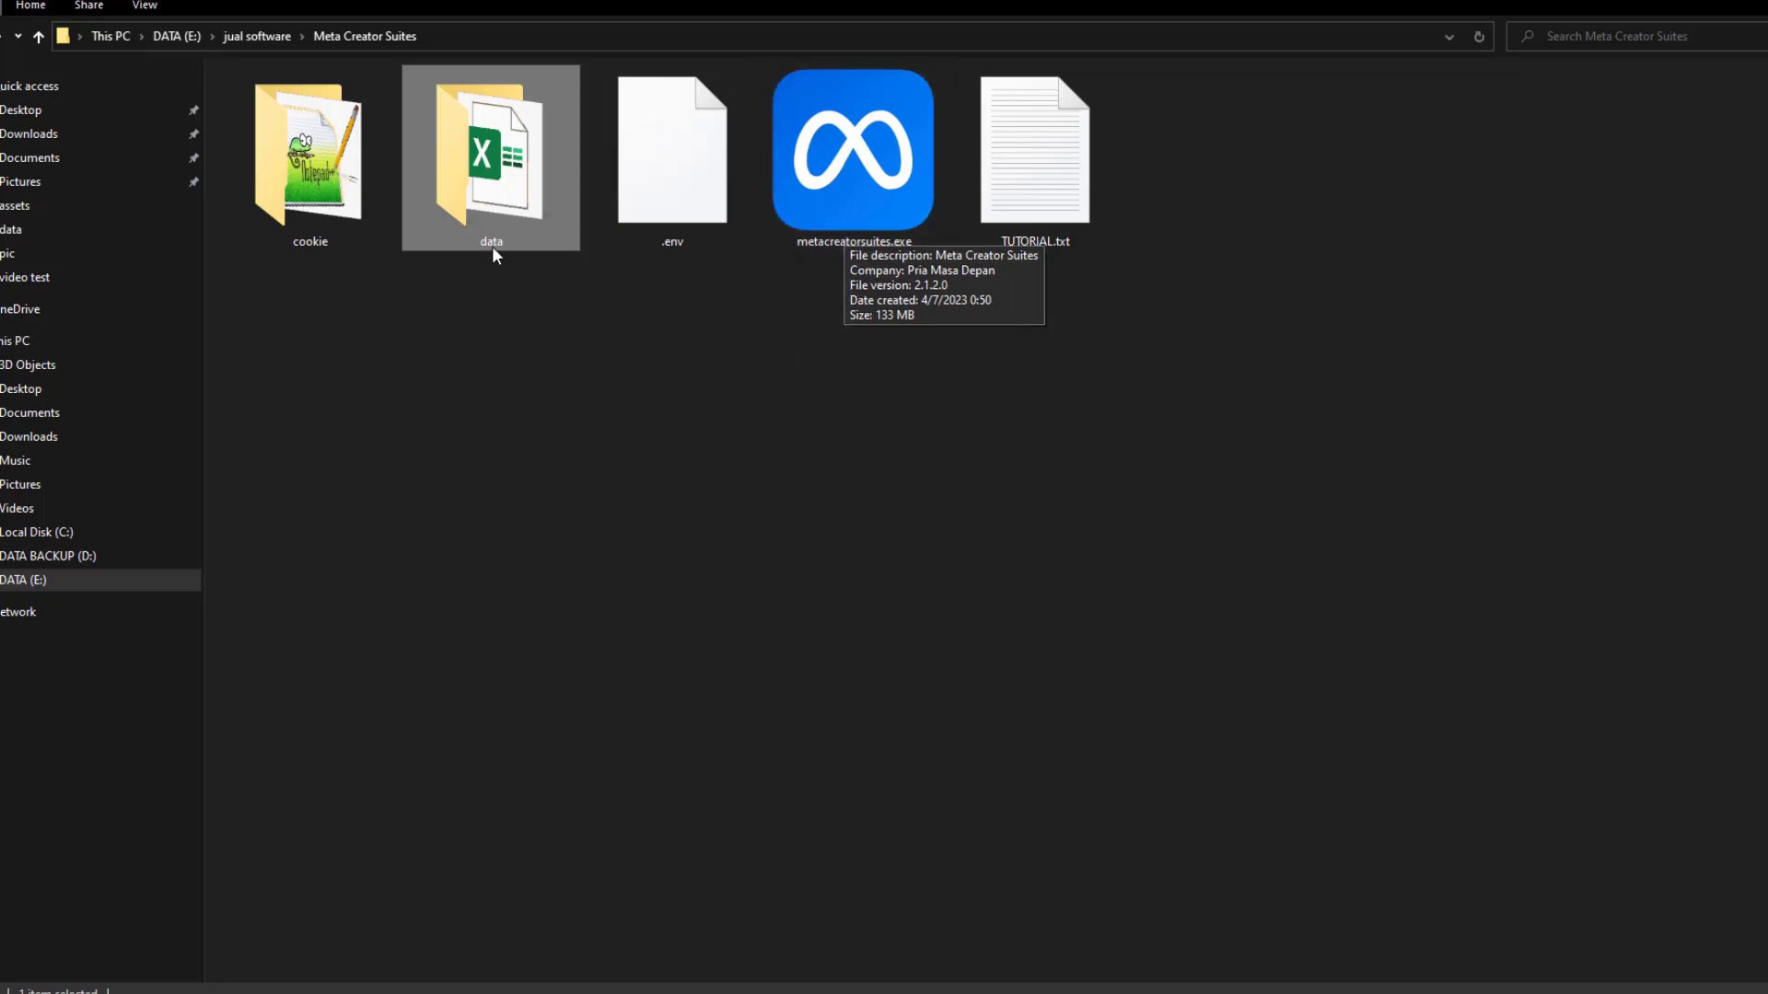
mouse_move(477, 230)
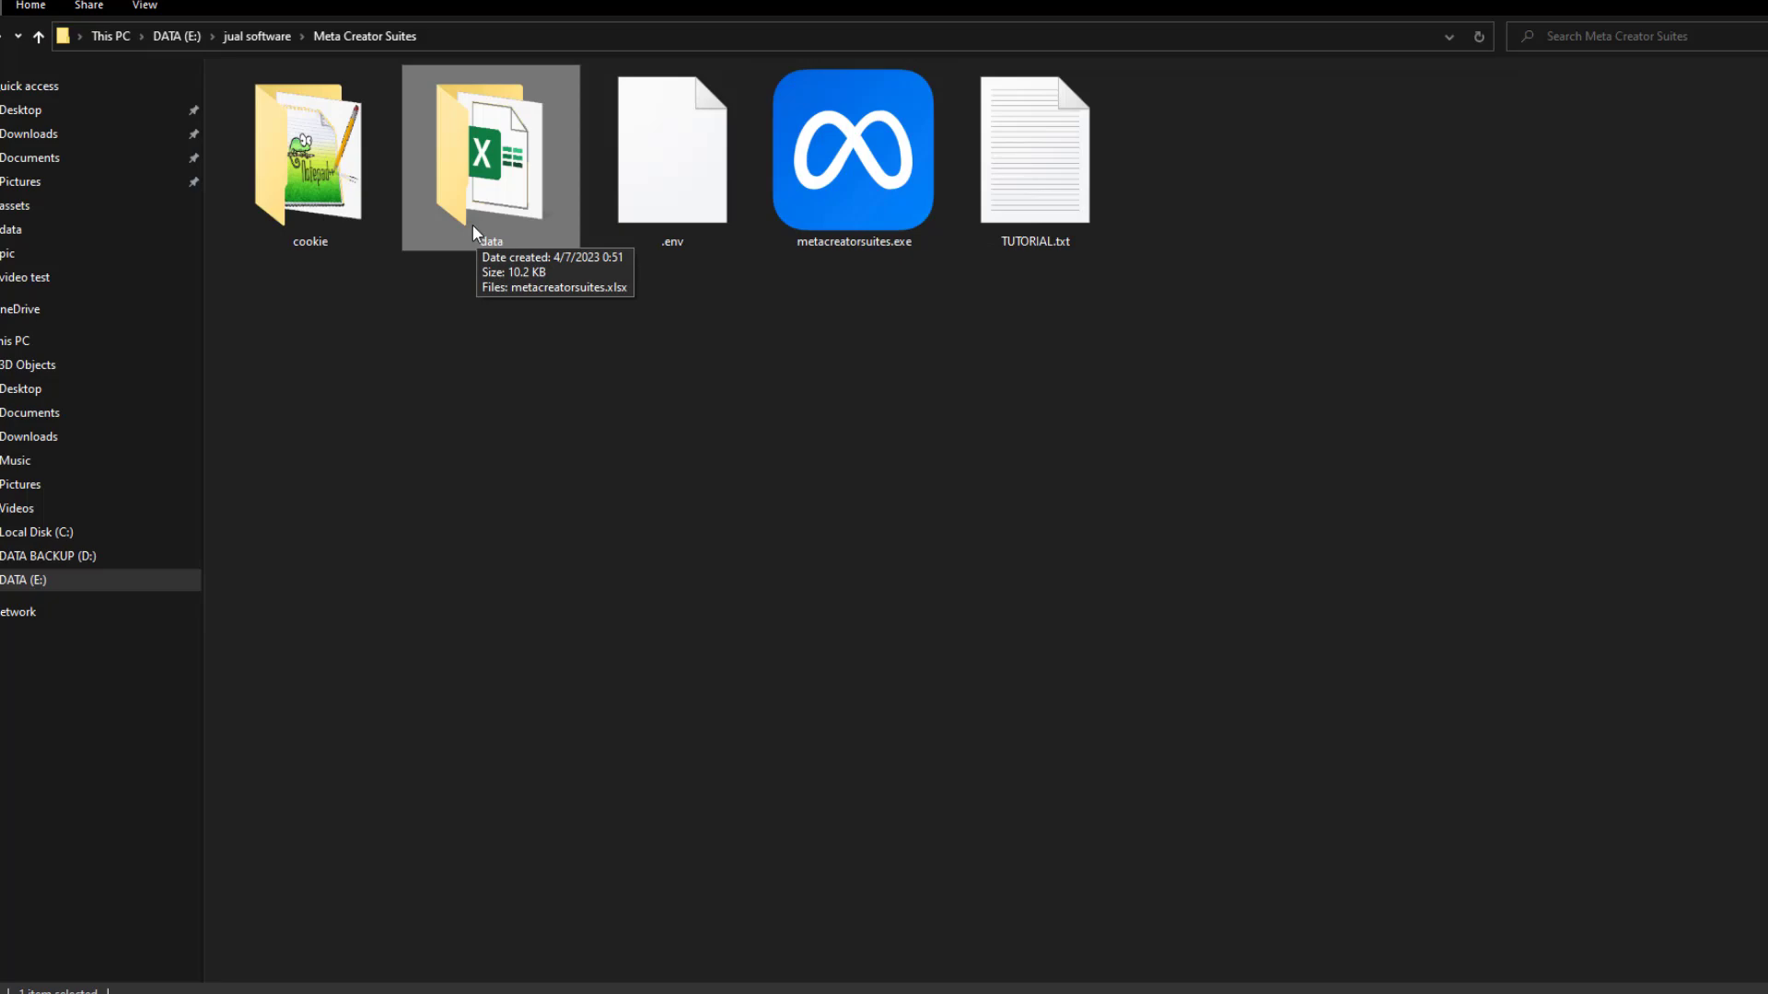
double_click(473, 223)
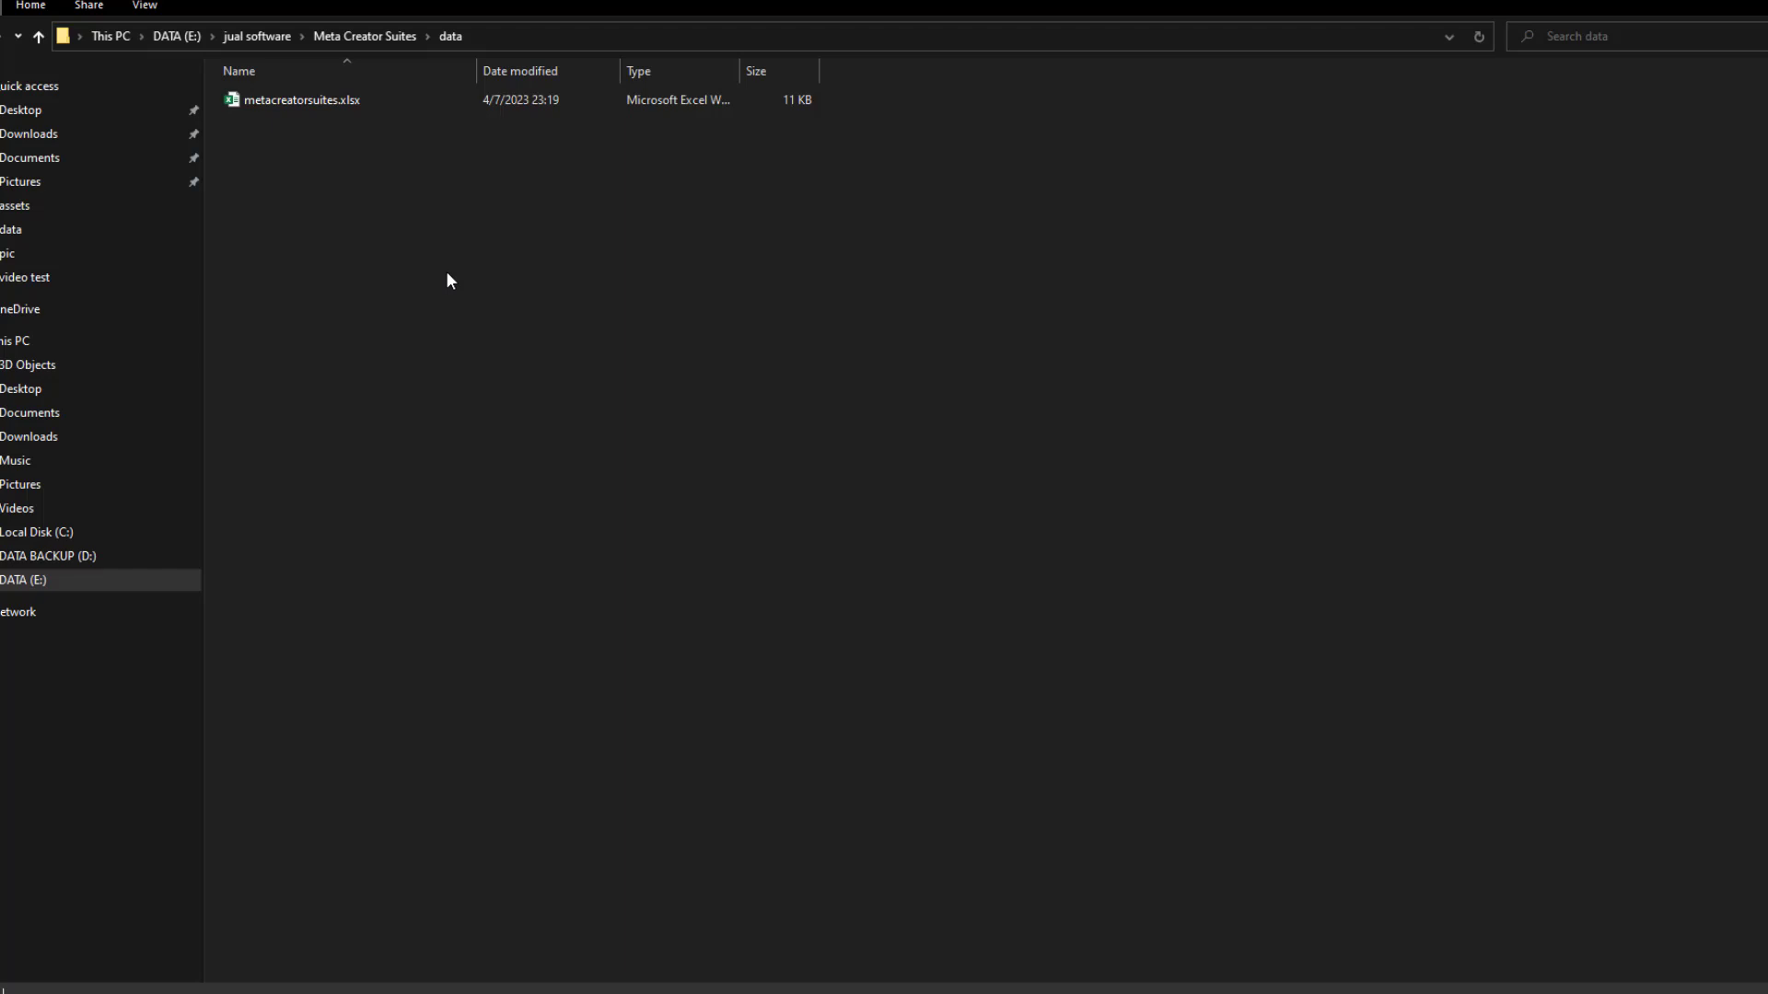
click(366, 36)
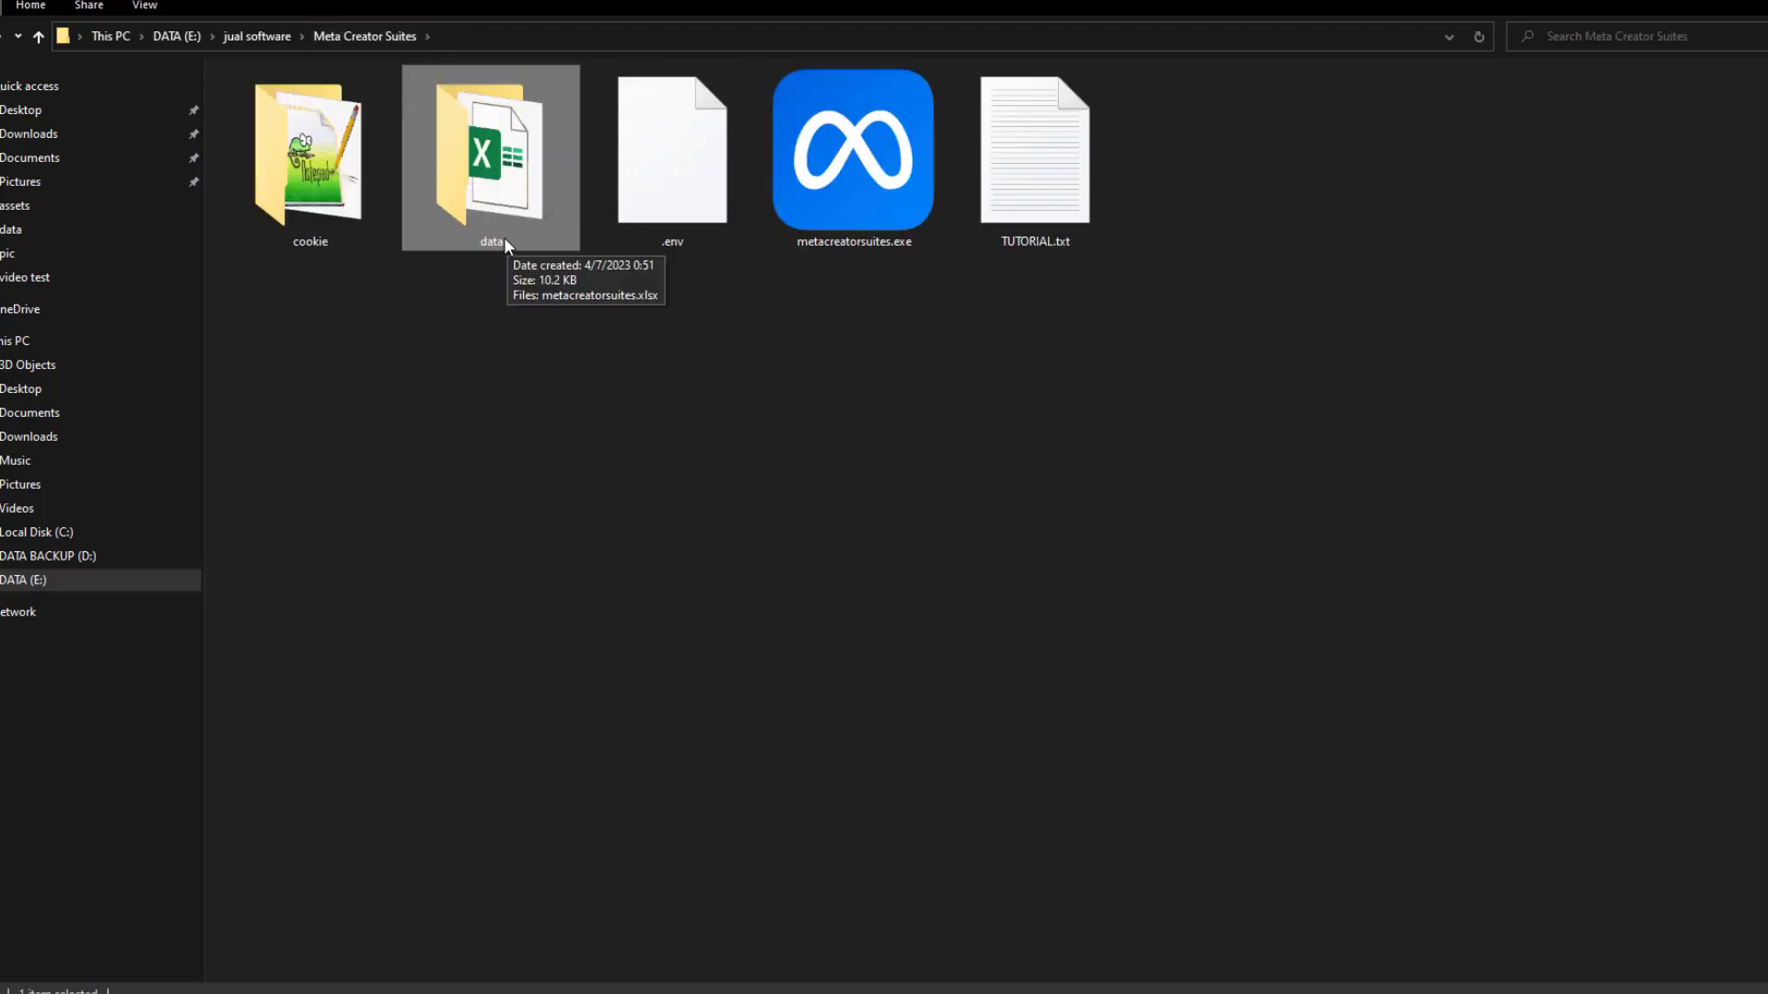
double_click(315, 204)
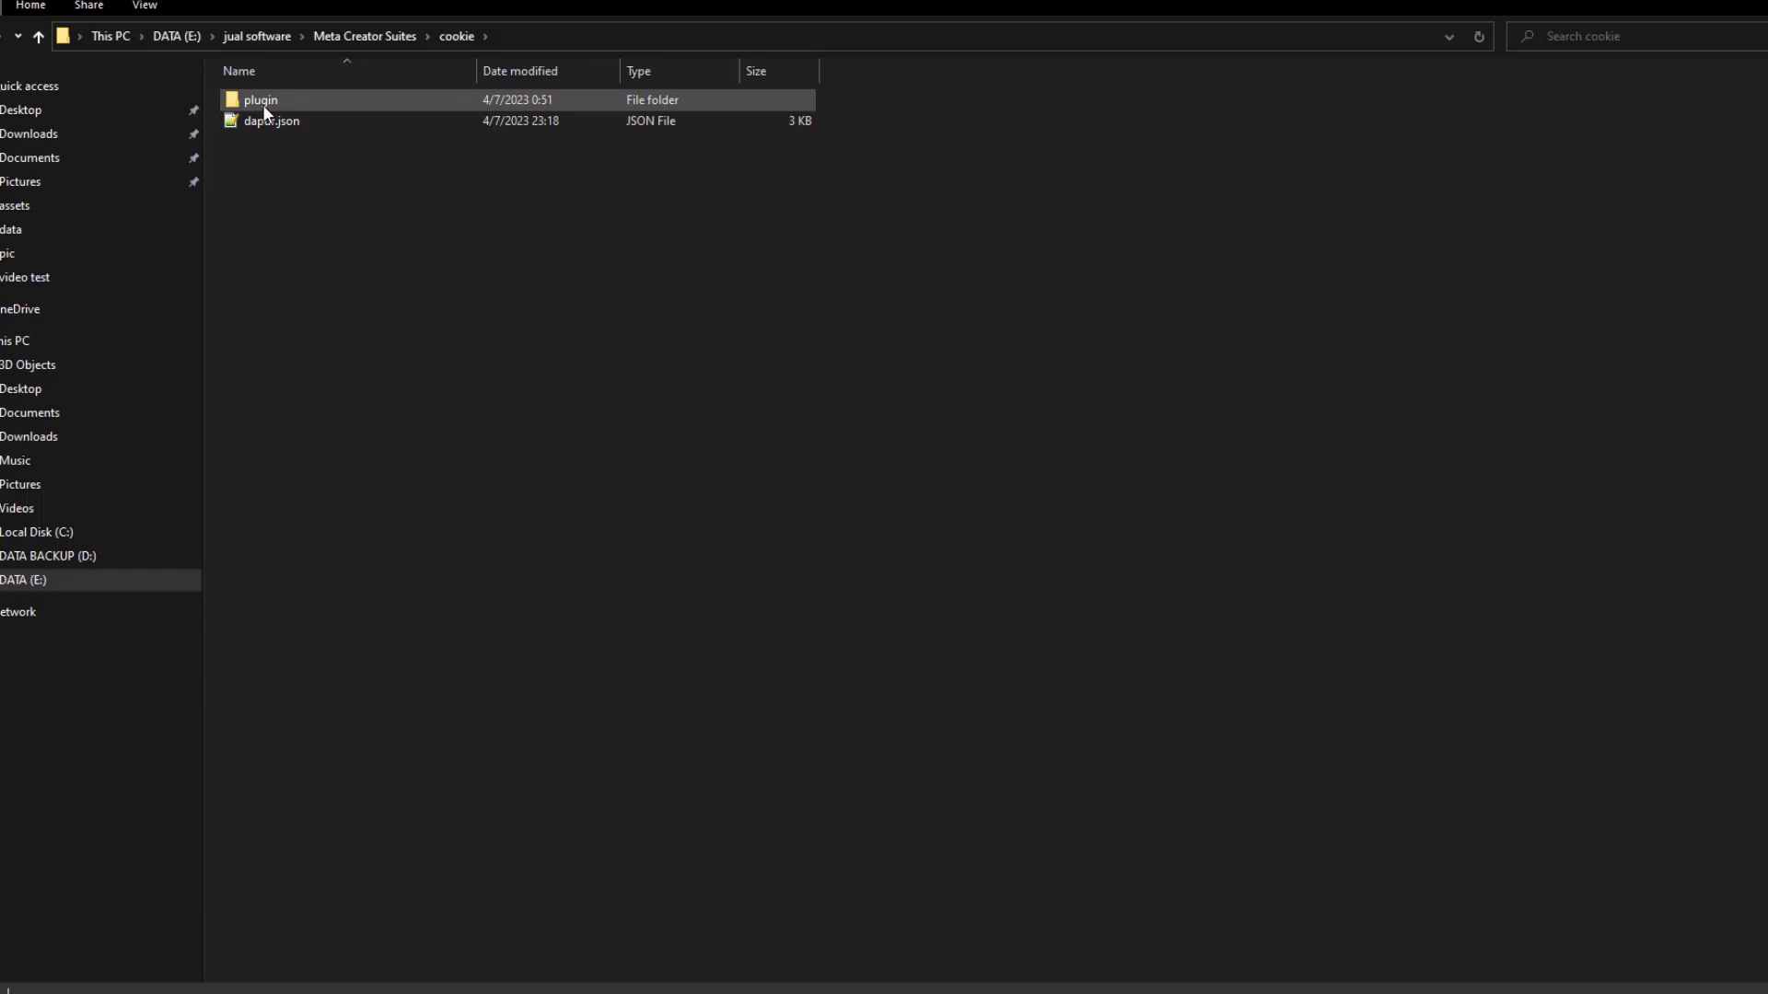
click(361, 37)
click(794, 448)
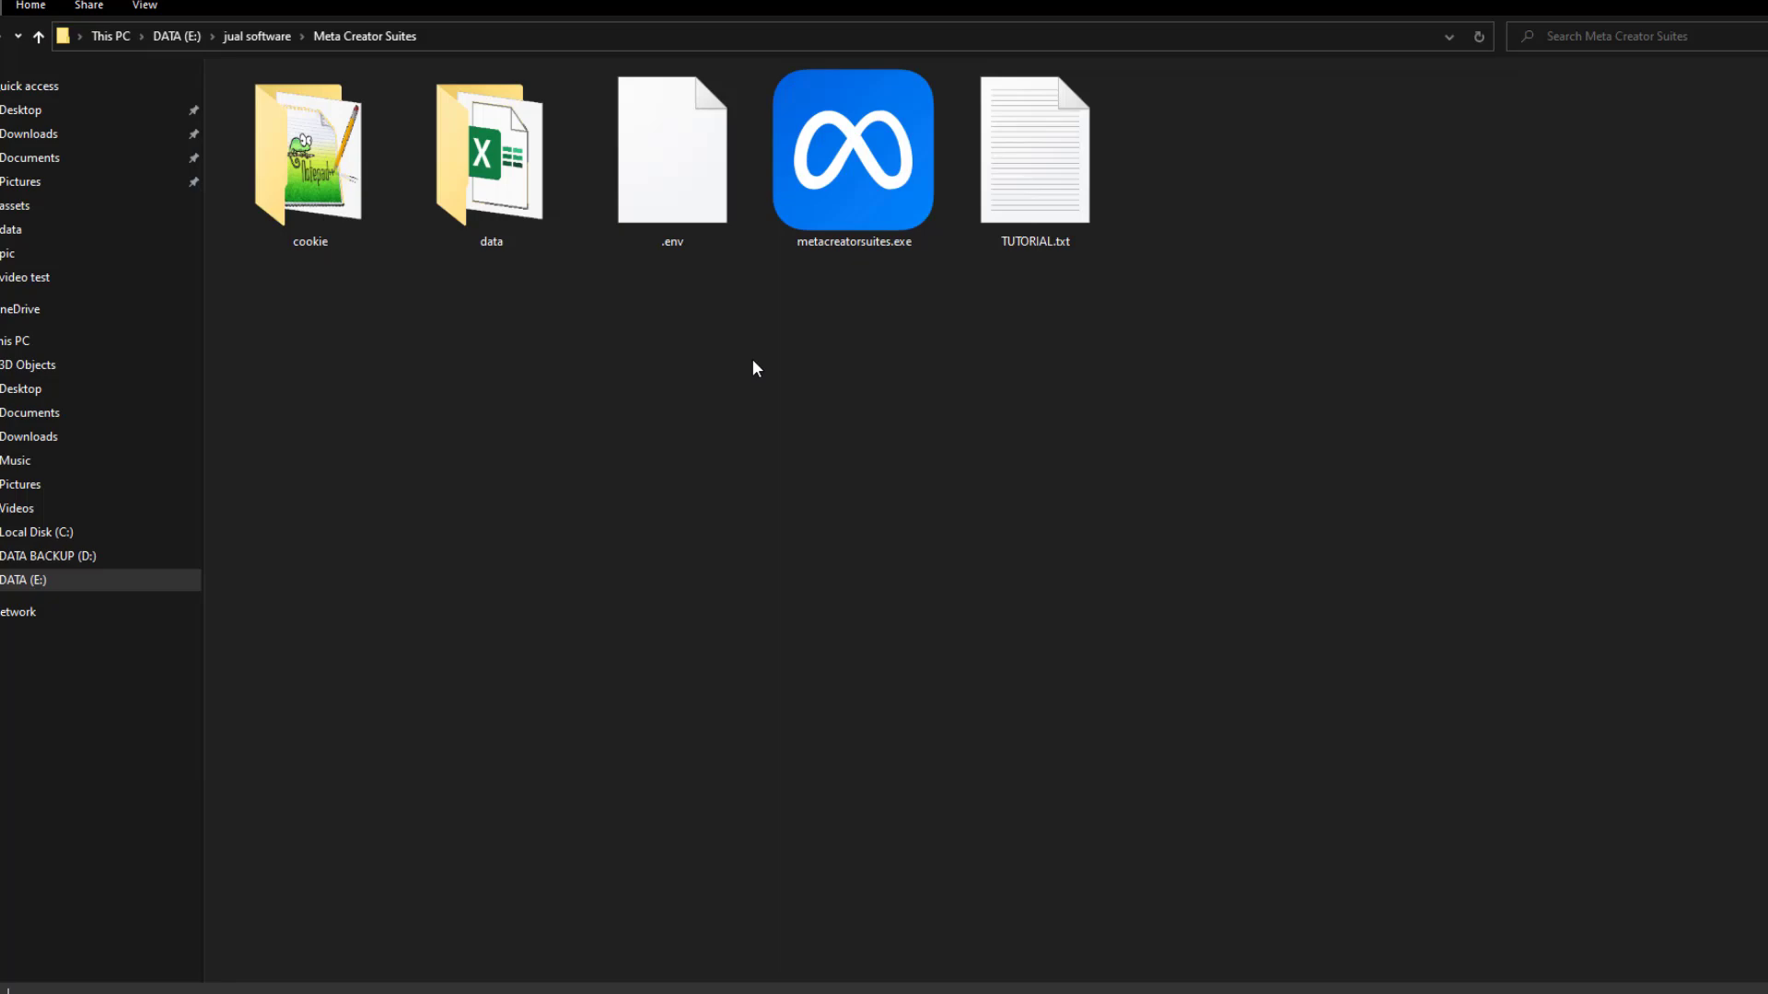
Delete the old .env file and copy the Meta Creator Suites license key
click(690, 240)
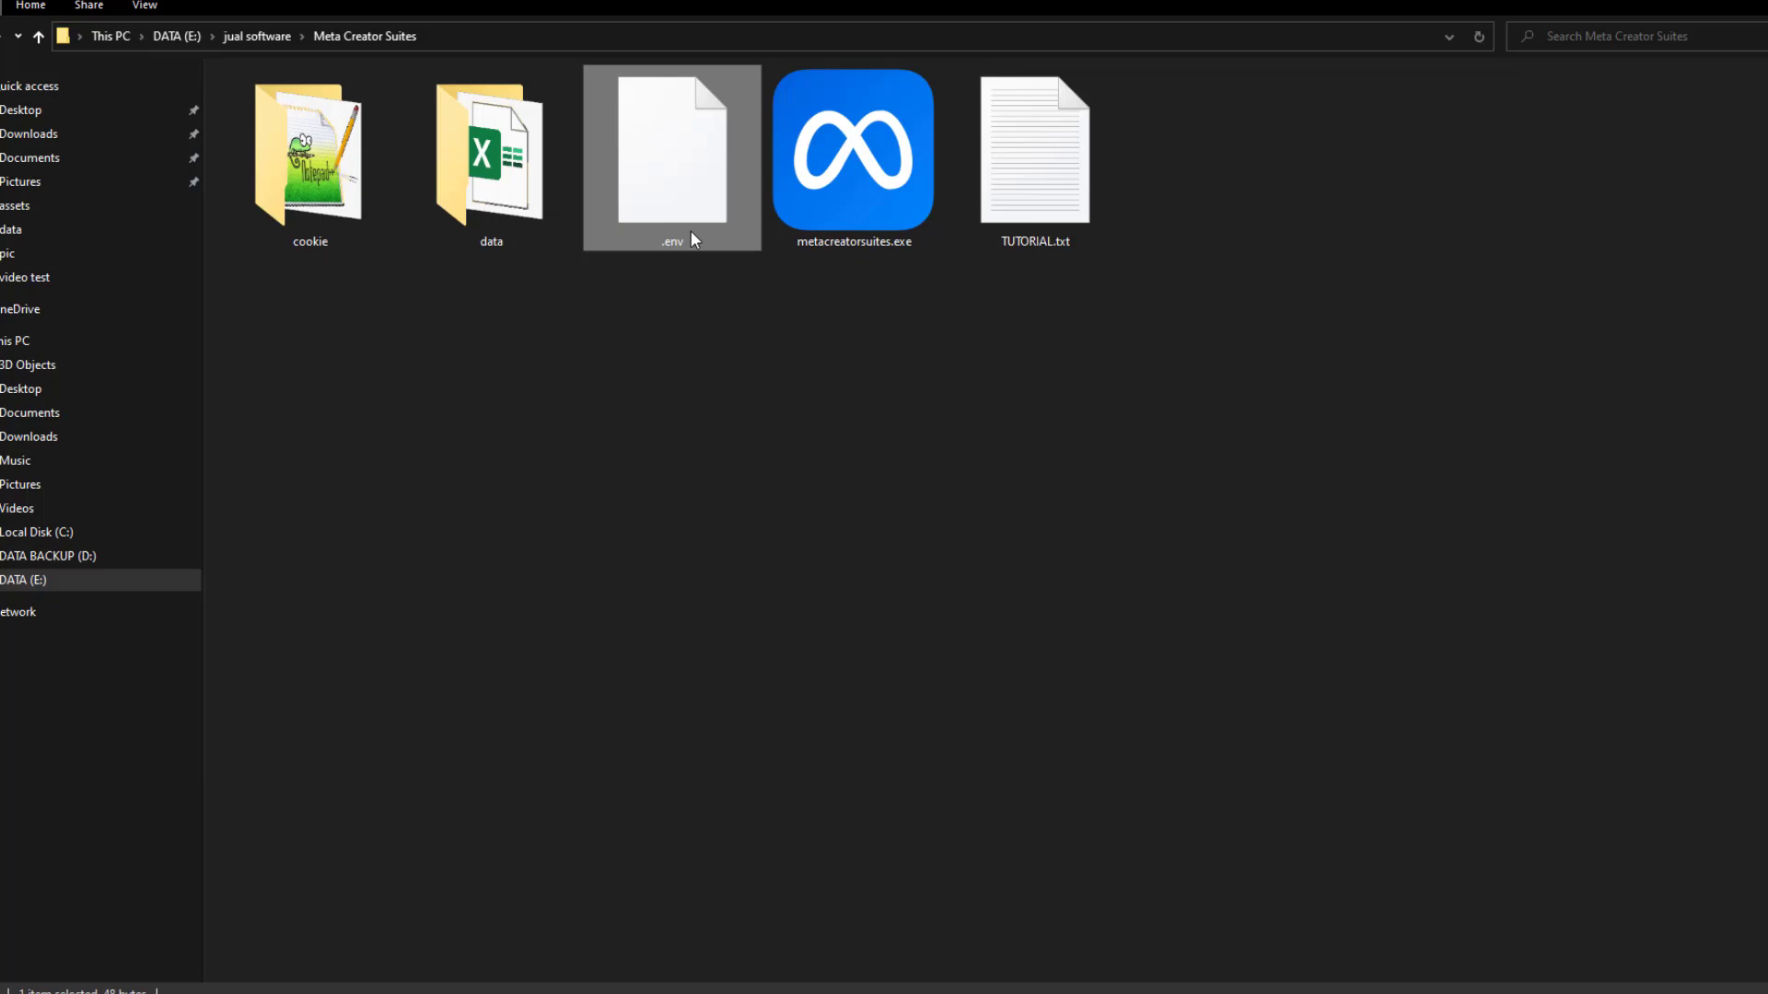
key(Delete)
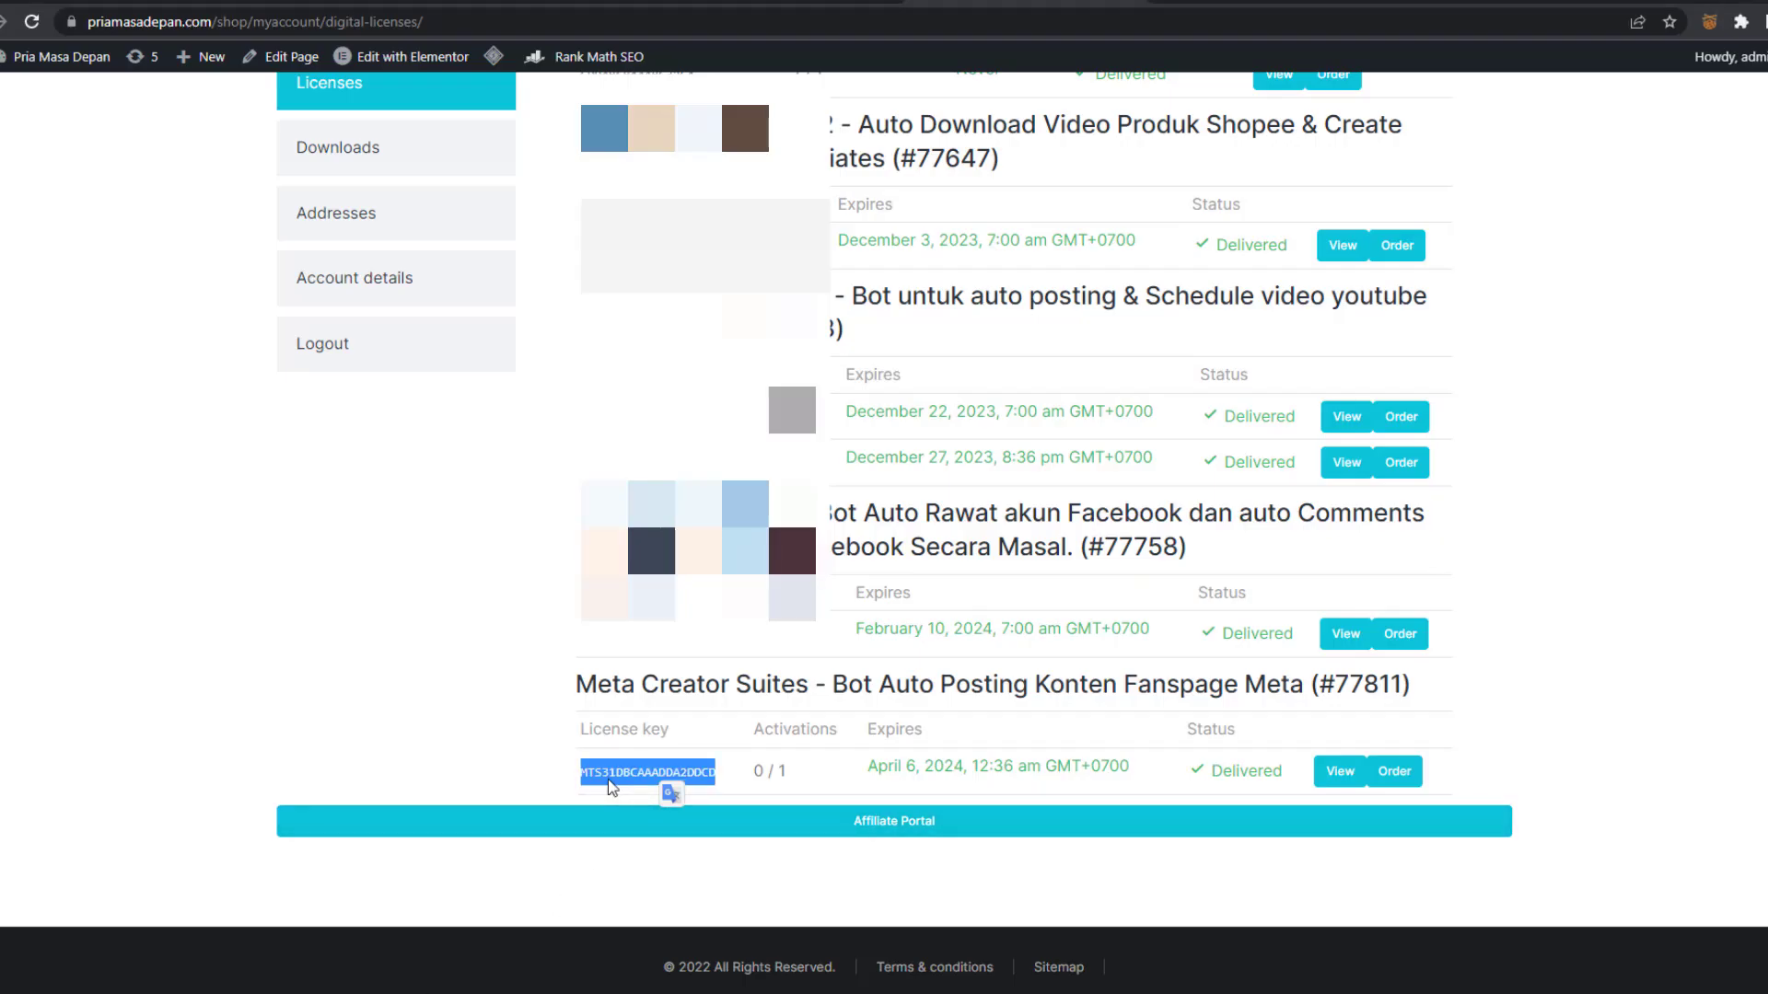
right_click(610, 785)
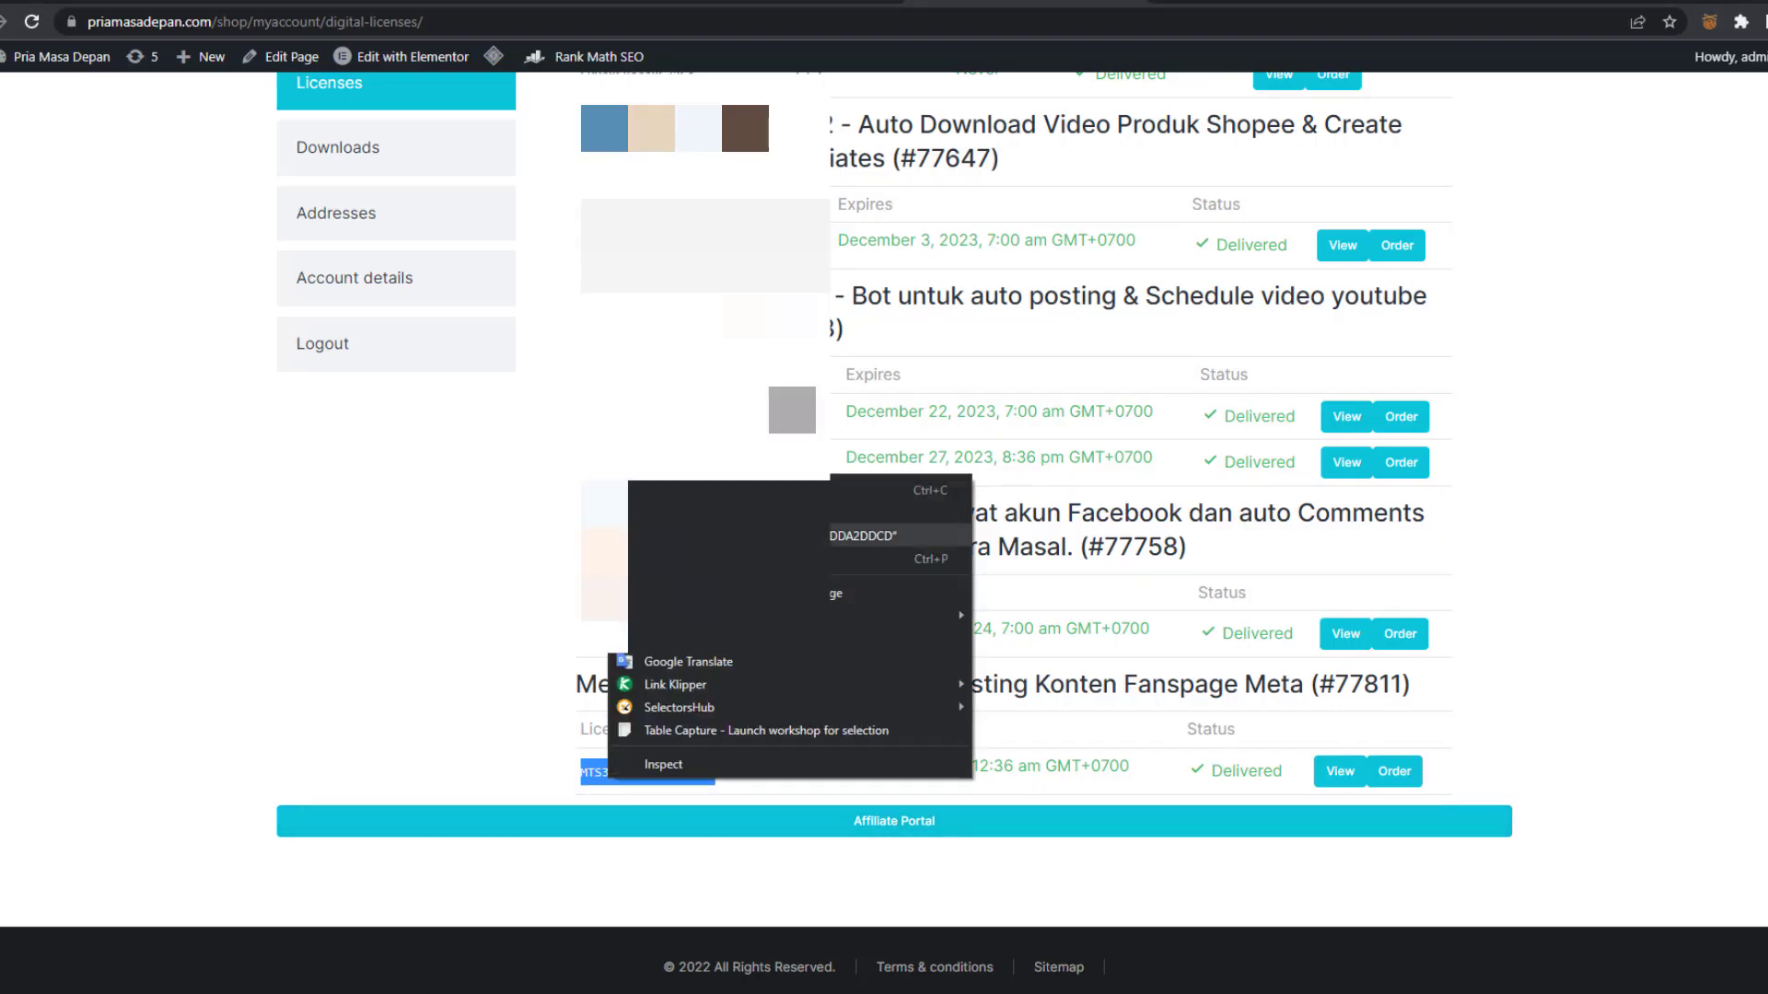
click(663, 489)
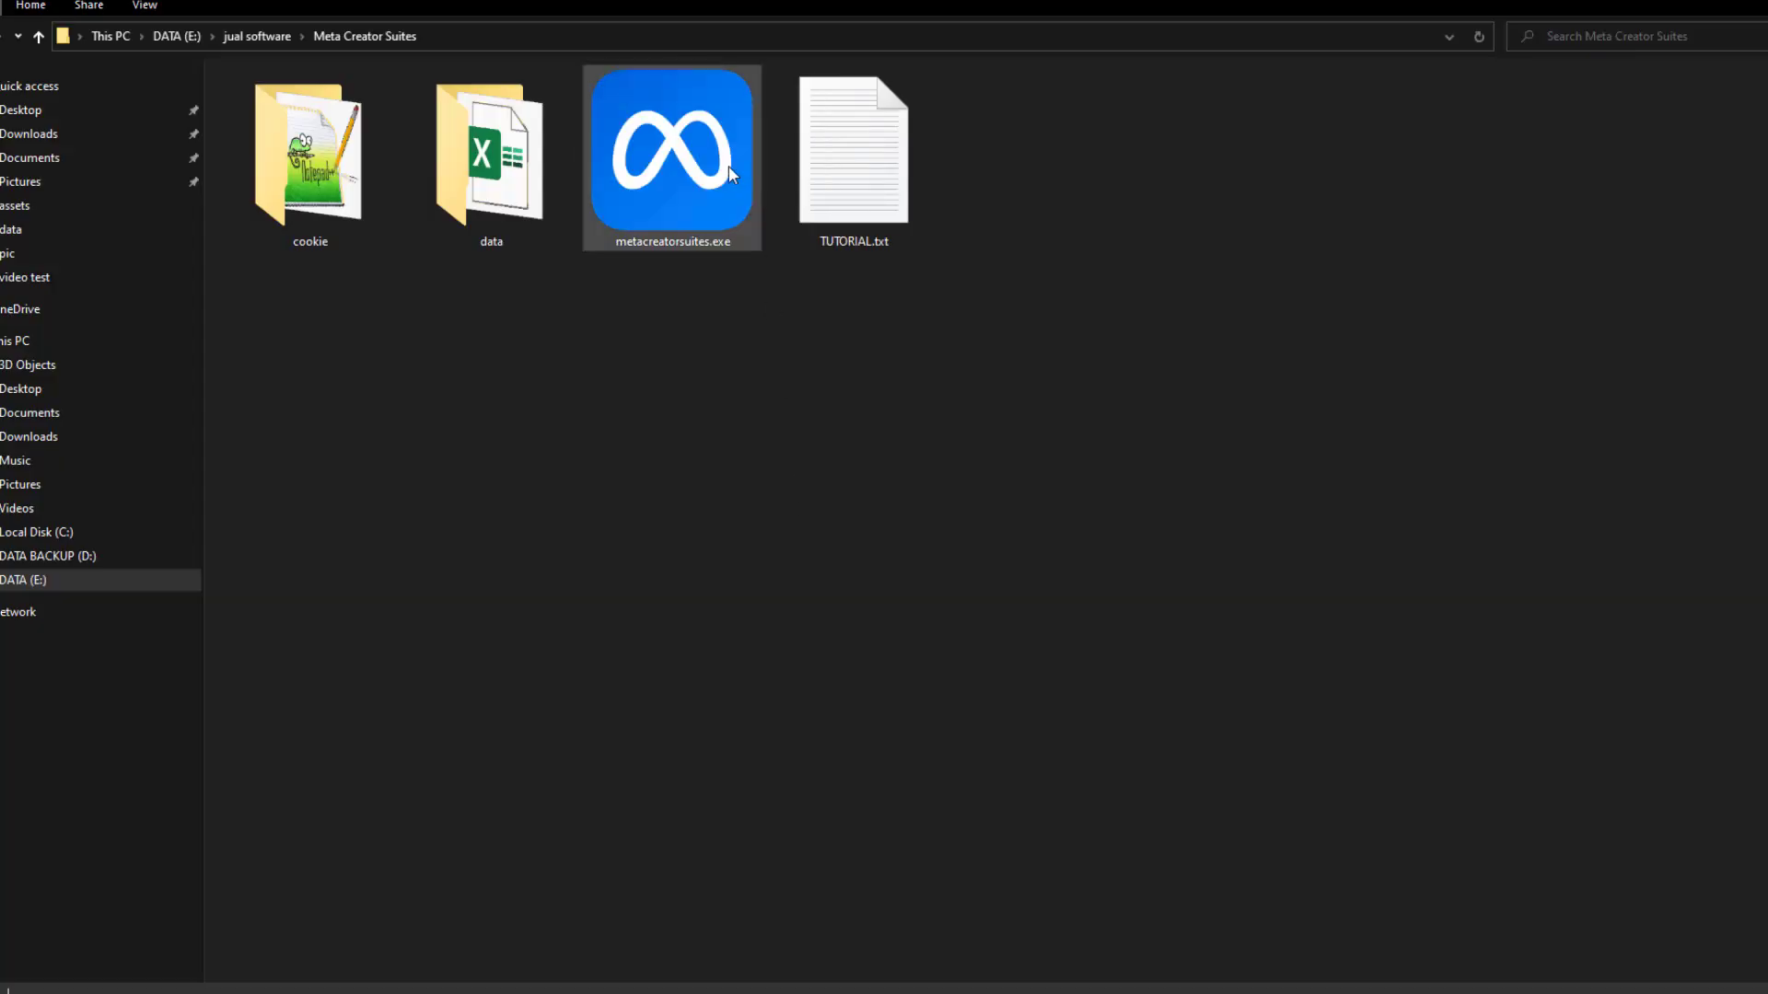
Launch metacreatorsuites.exe and paste the license key into its console prompt
double_click(701, 182)
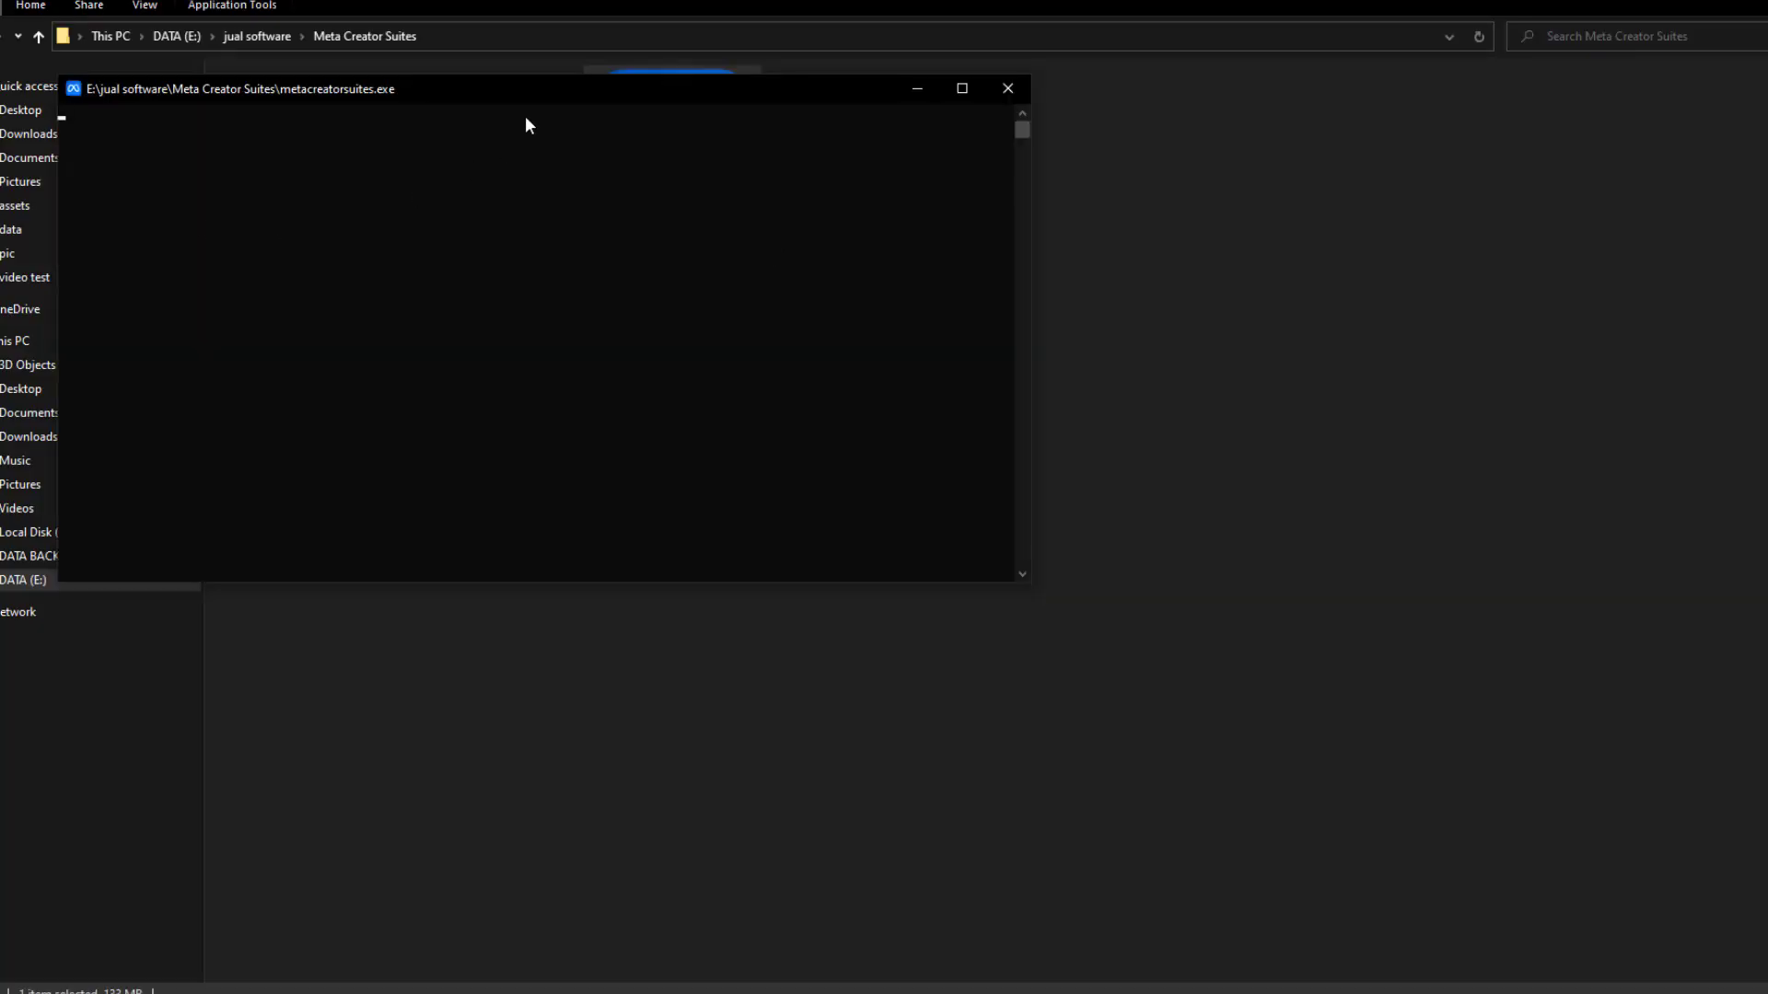
drag(483, 92, 746, 279)
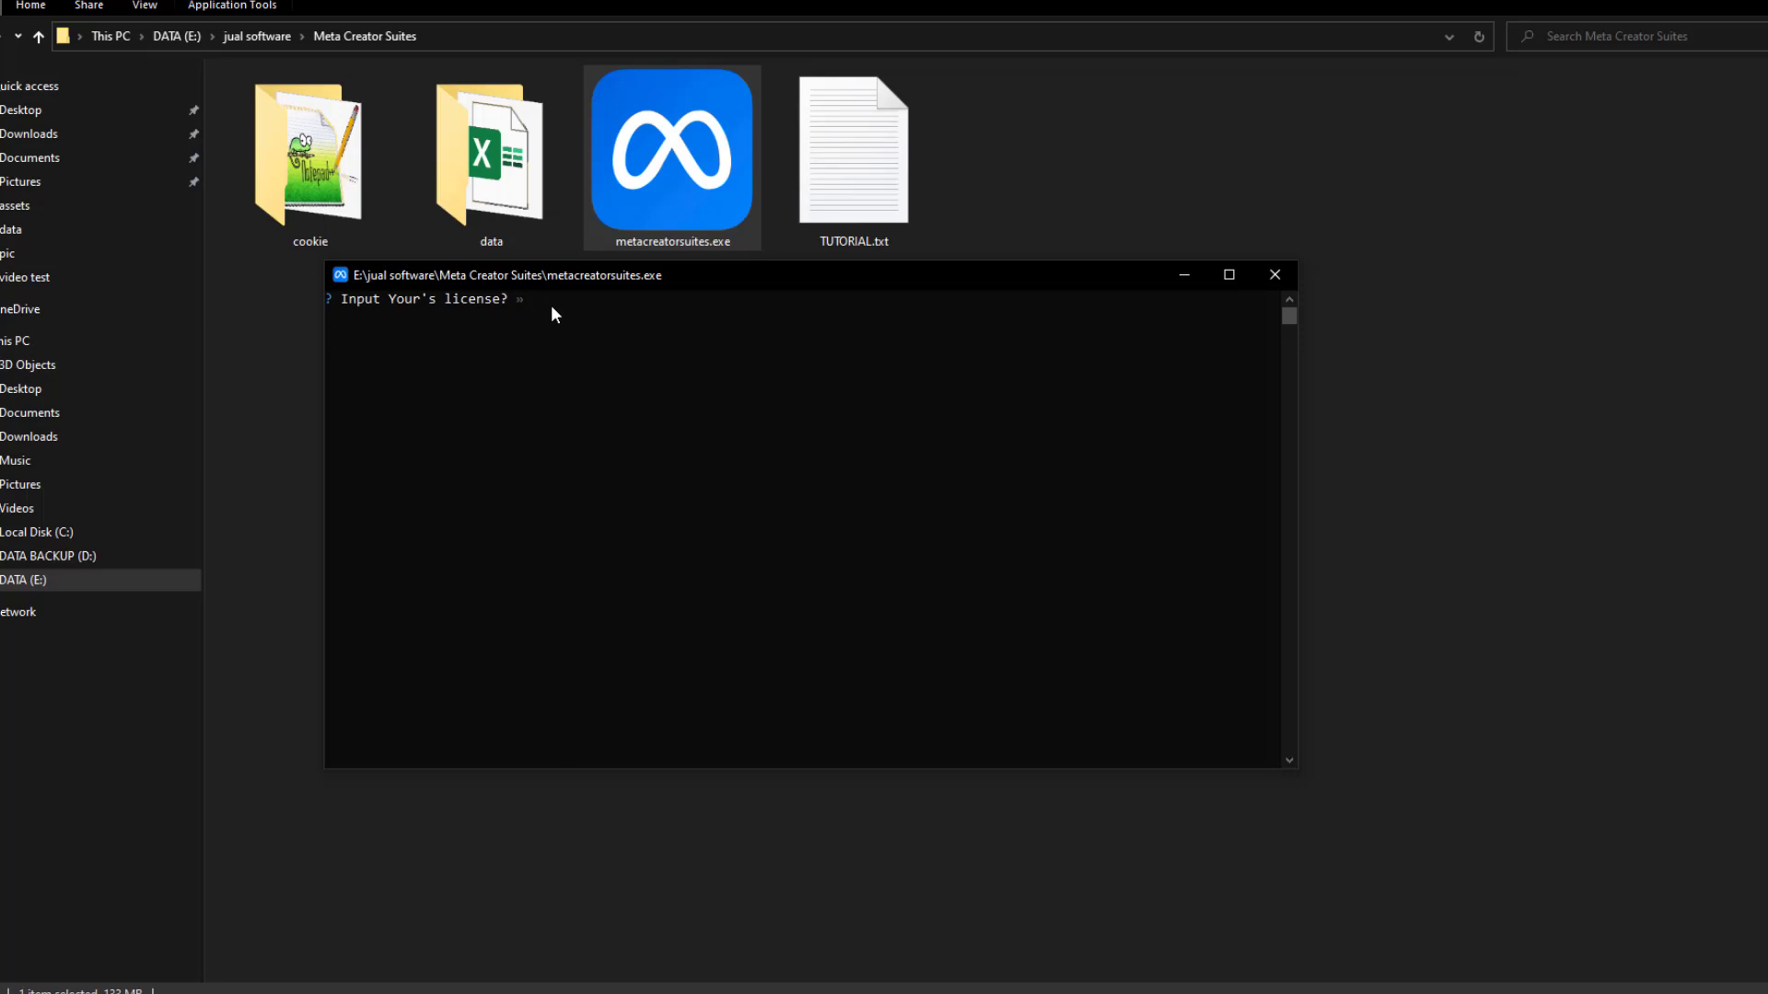
key(ctrl+v)
key(Return)
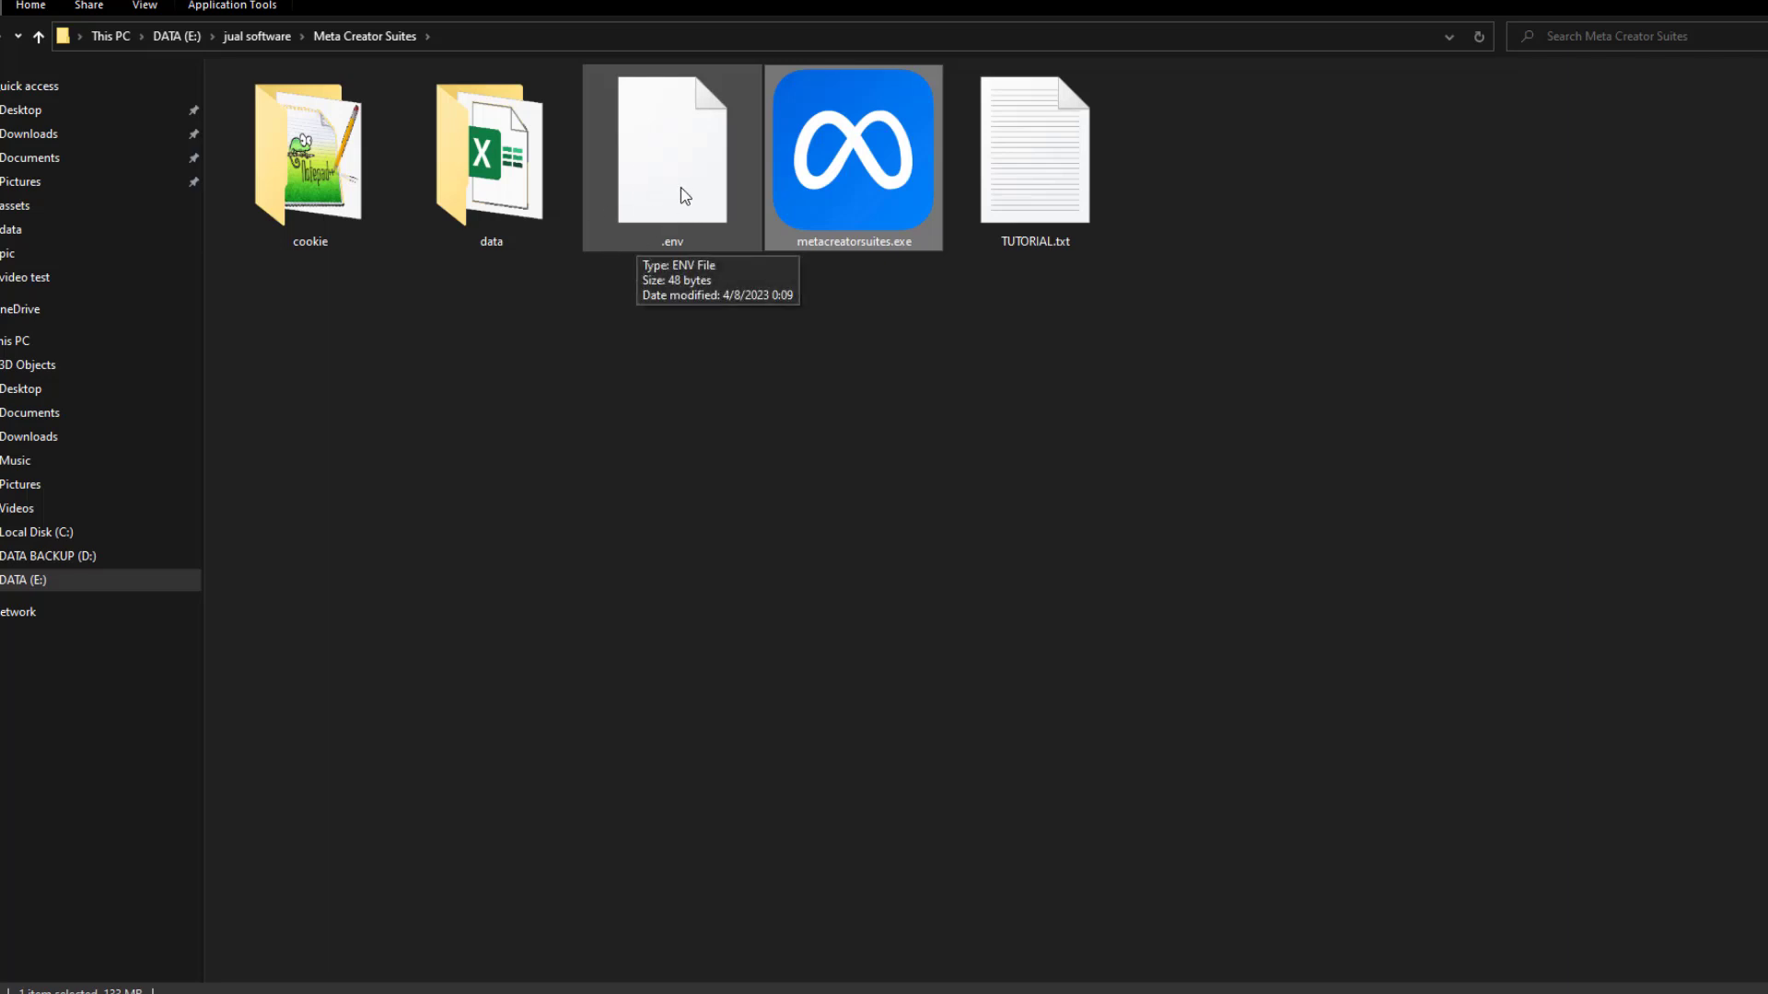
Test-launch metacreatorsuites.exe and close its console
click(817, 392)
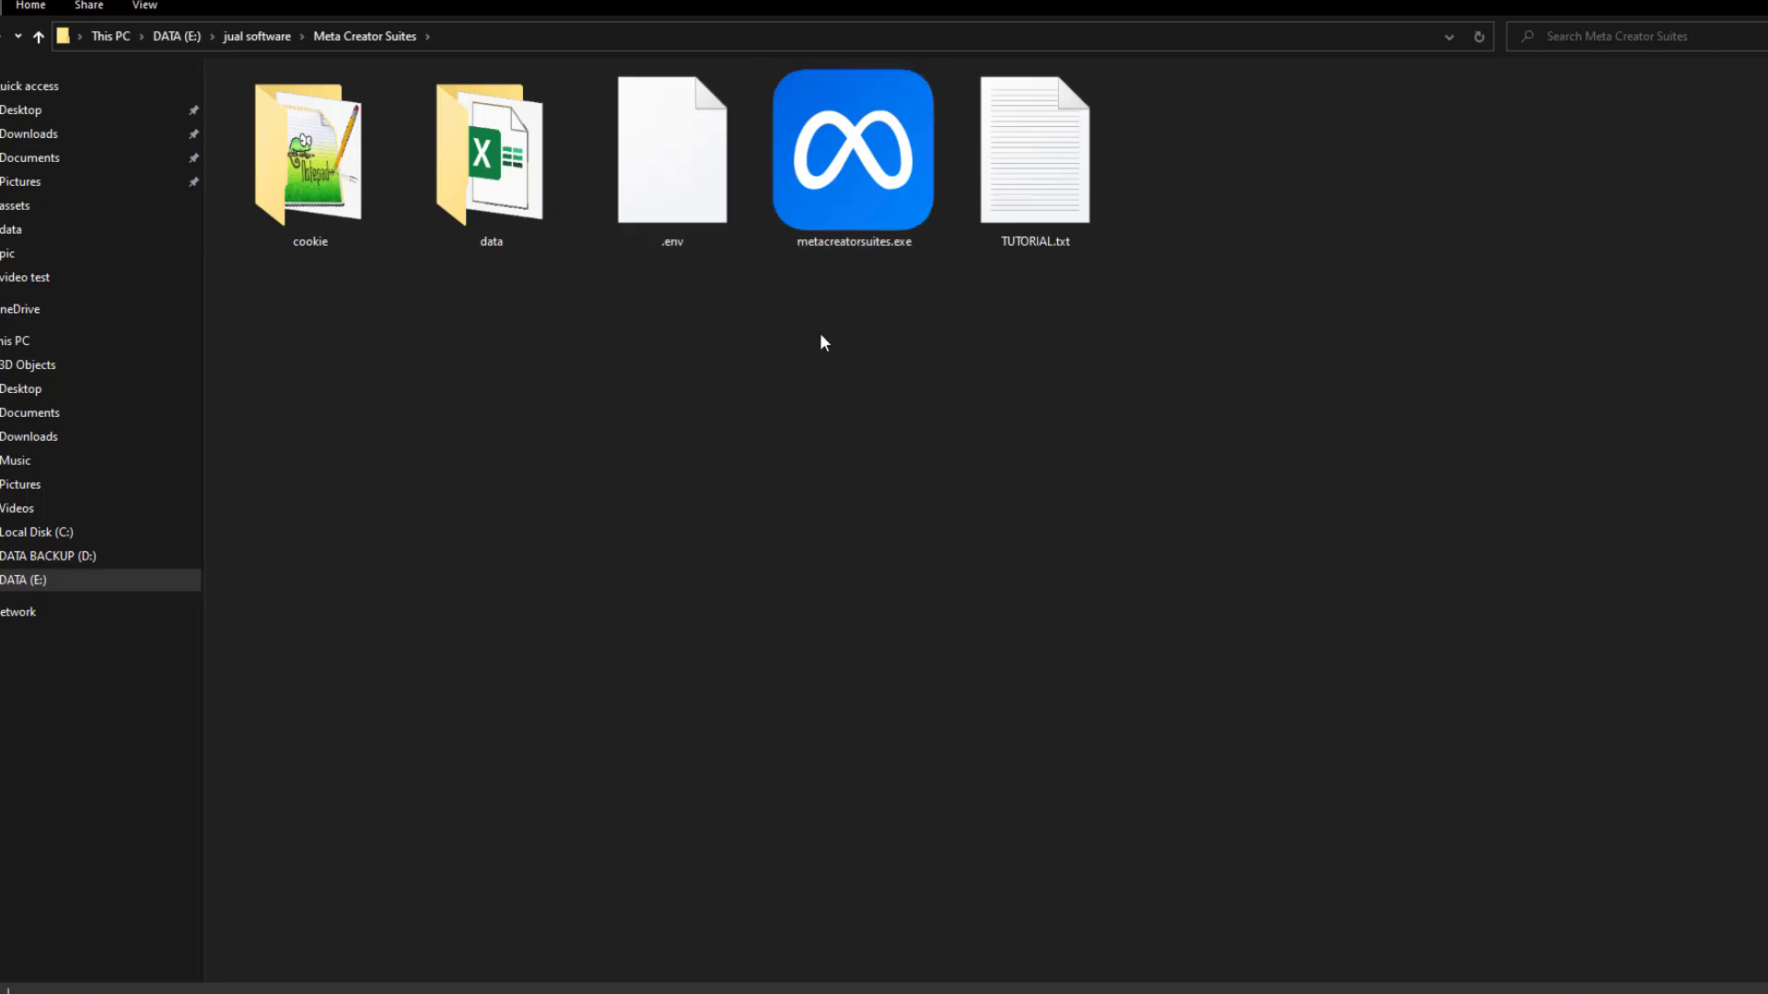
double_click(822, 217)
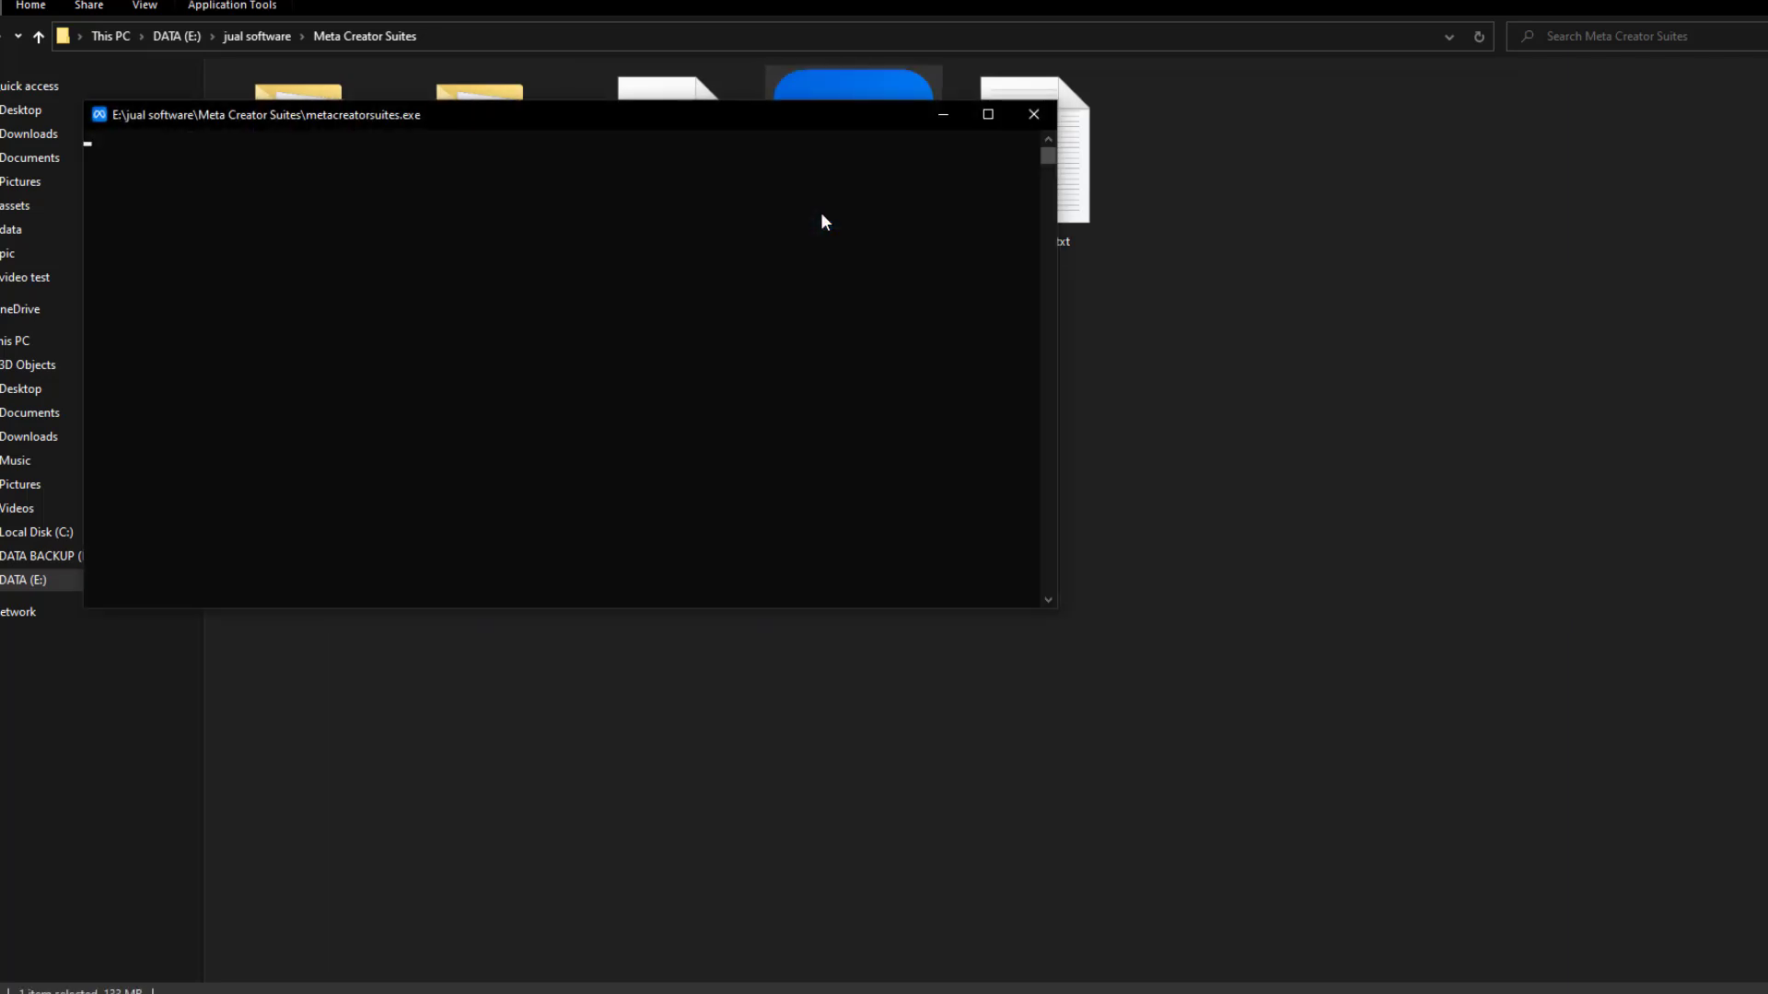
click(1033, 114)
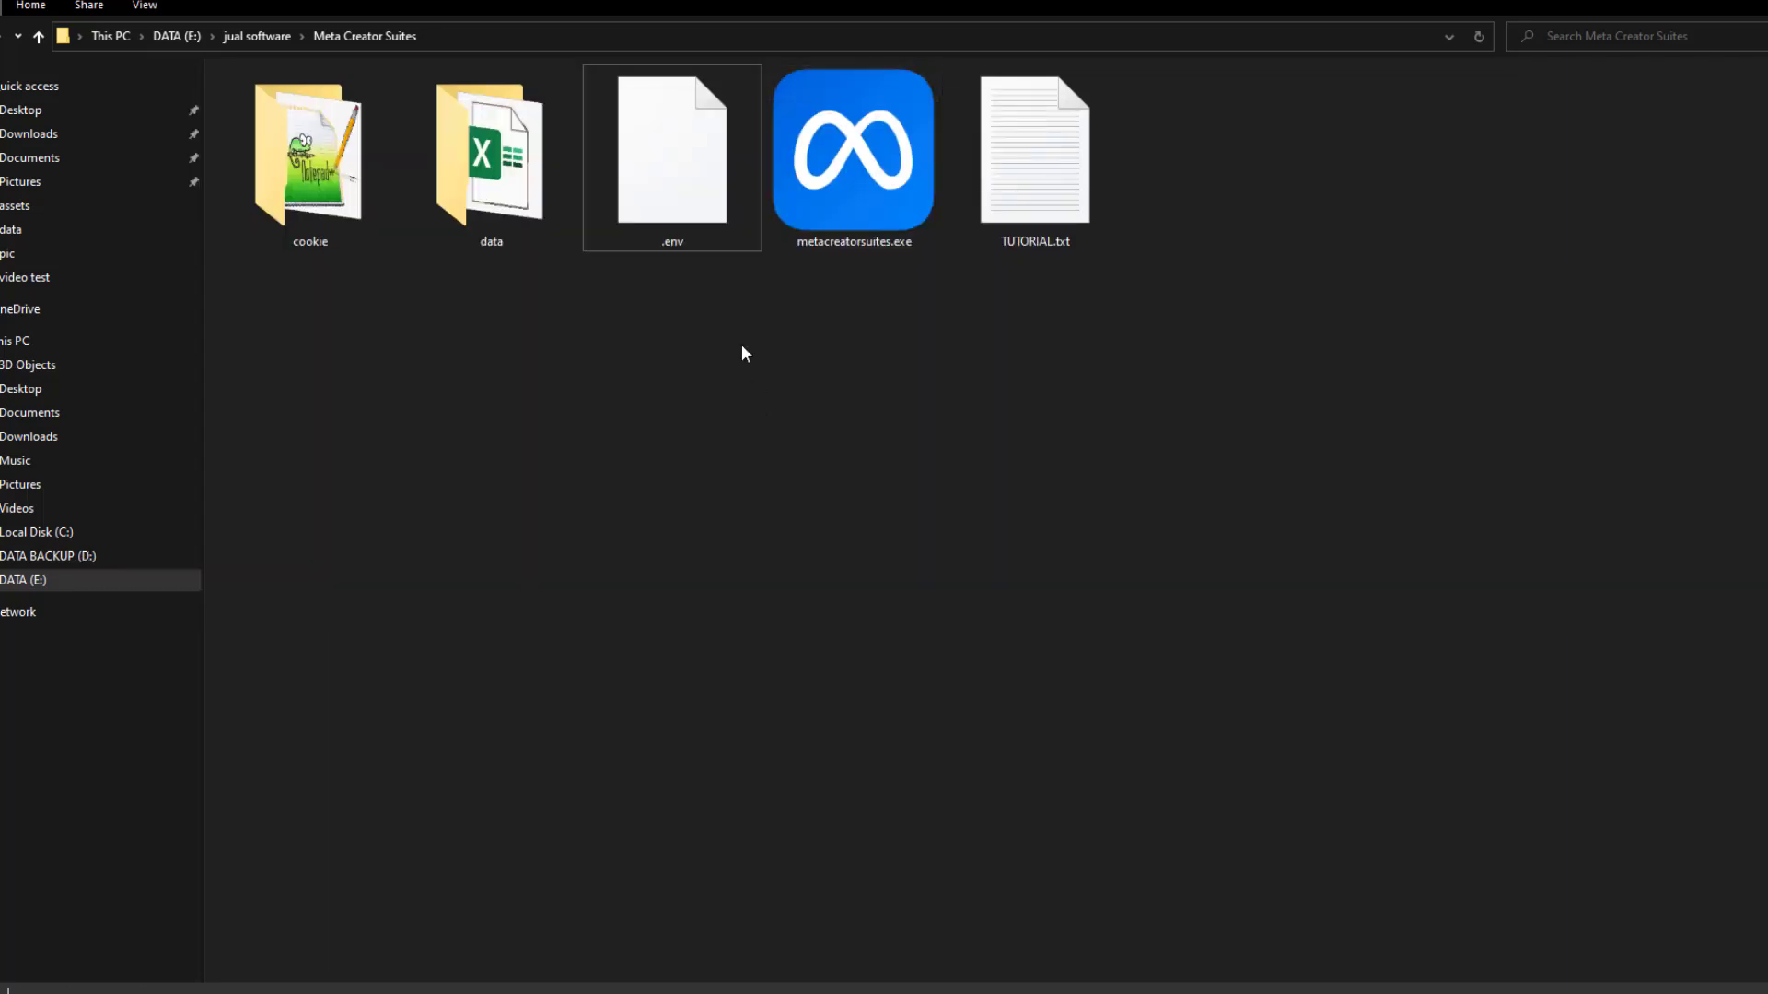
Rename .env to env, relaunch the program, and close the console asking for a license
right_click(650, 190)
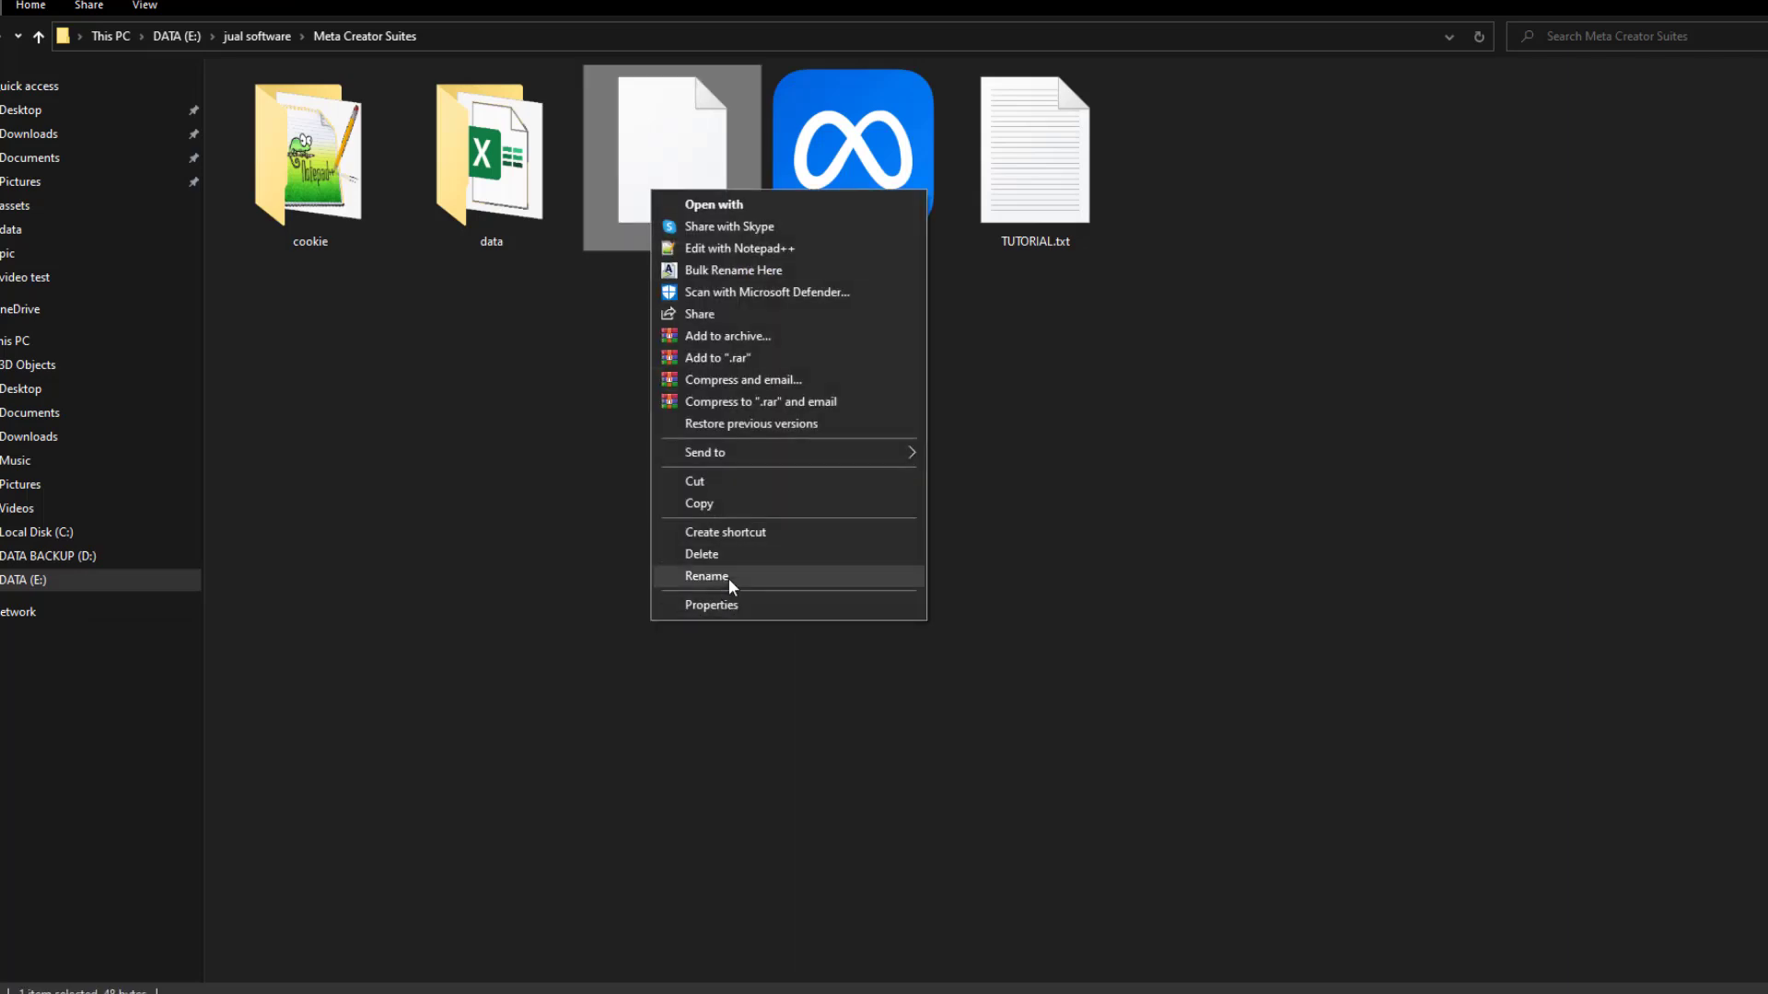
click(727, 582)
key(Home)
key(Delete)
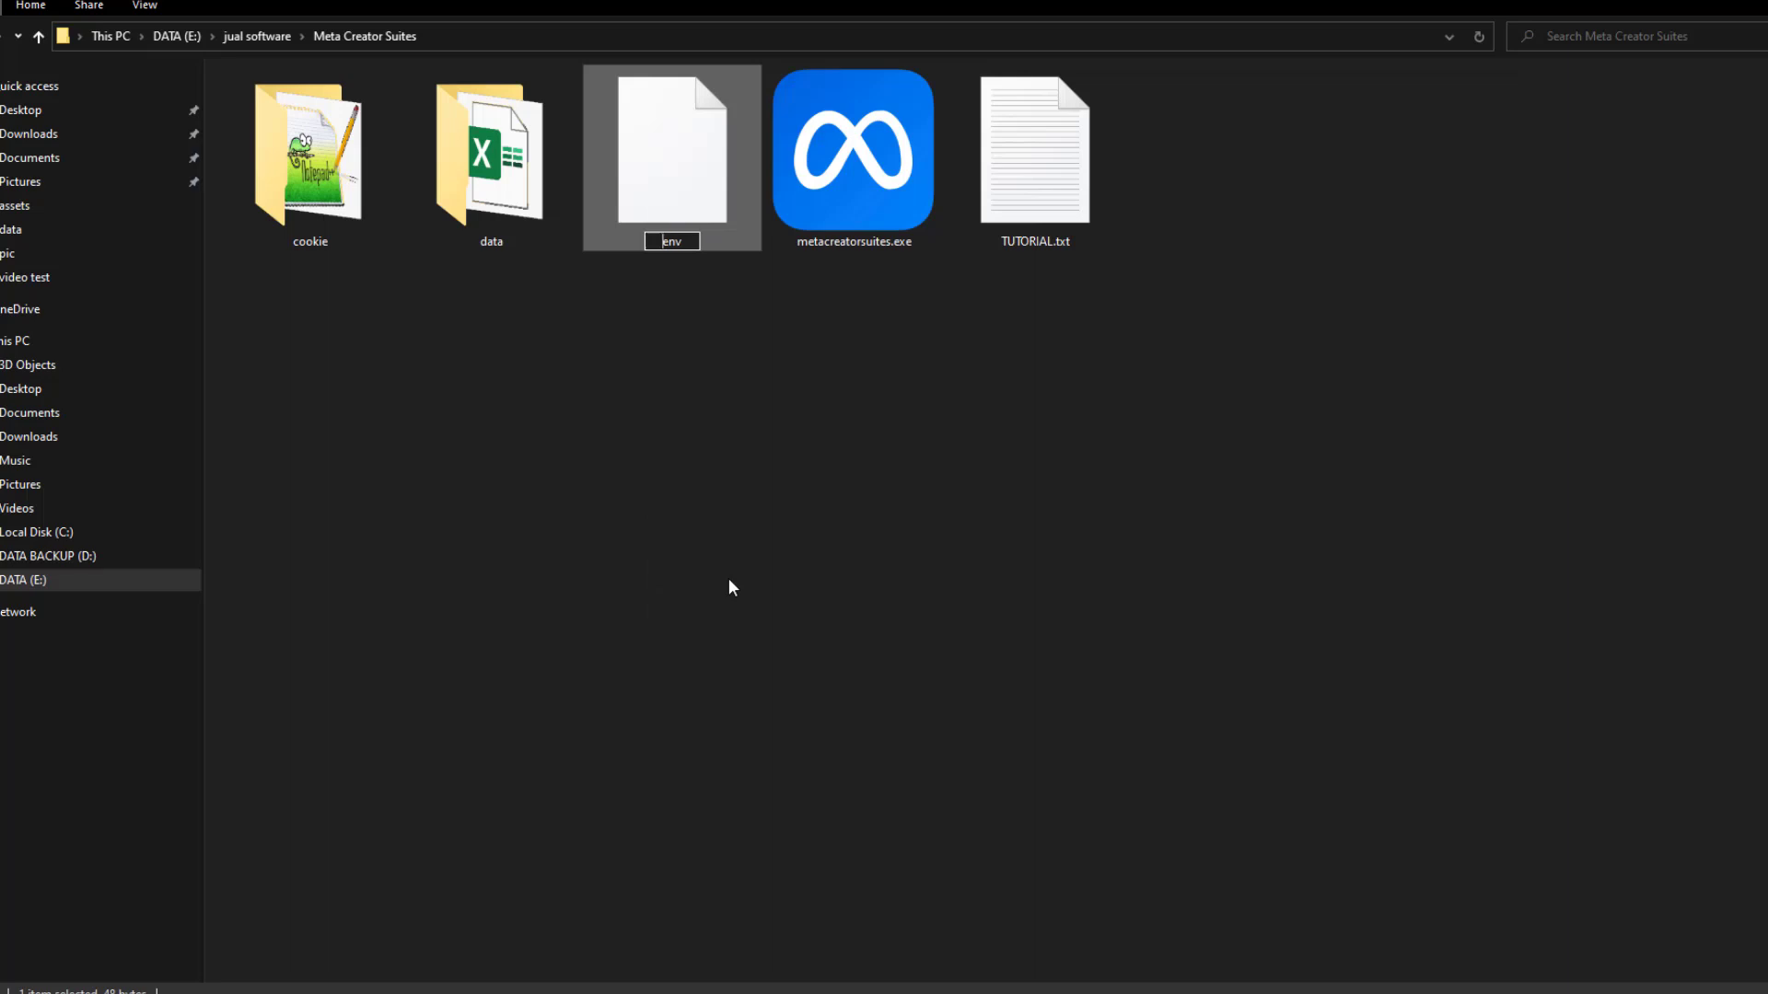
key(Return)
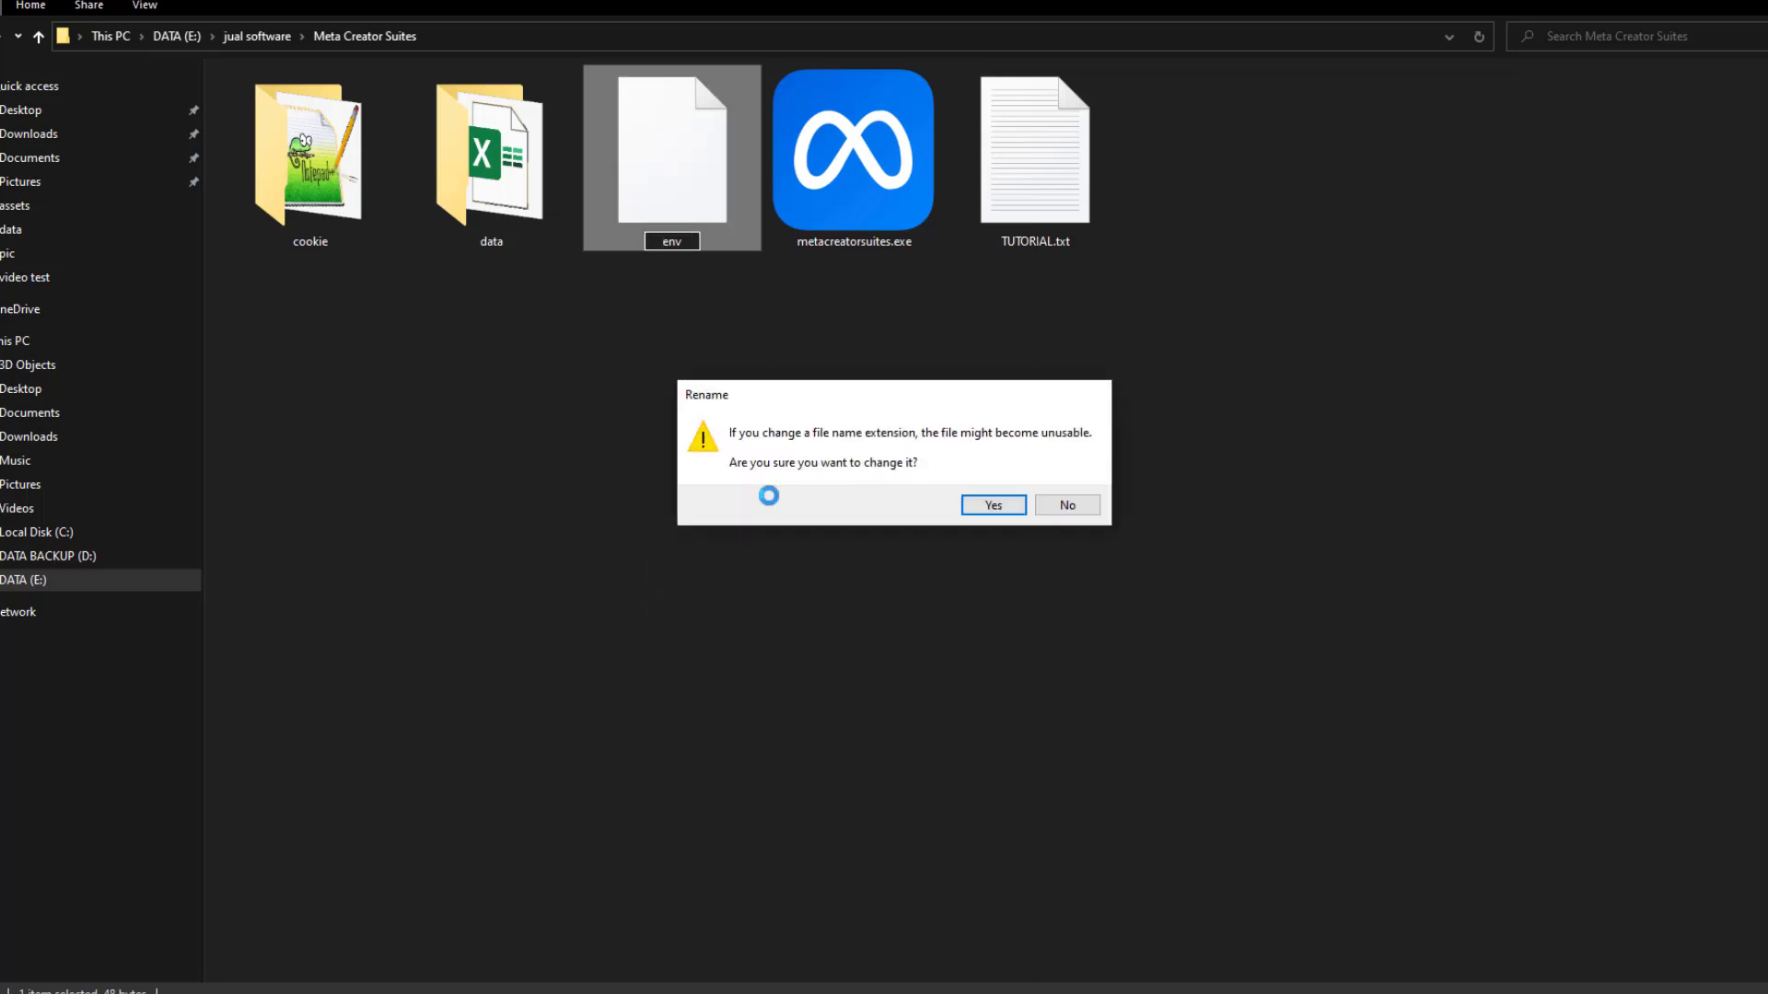
key(Return)
double_click(860, 182)
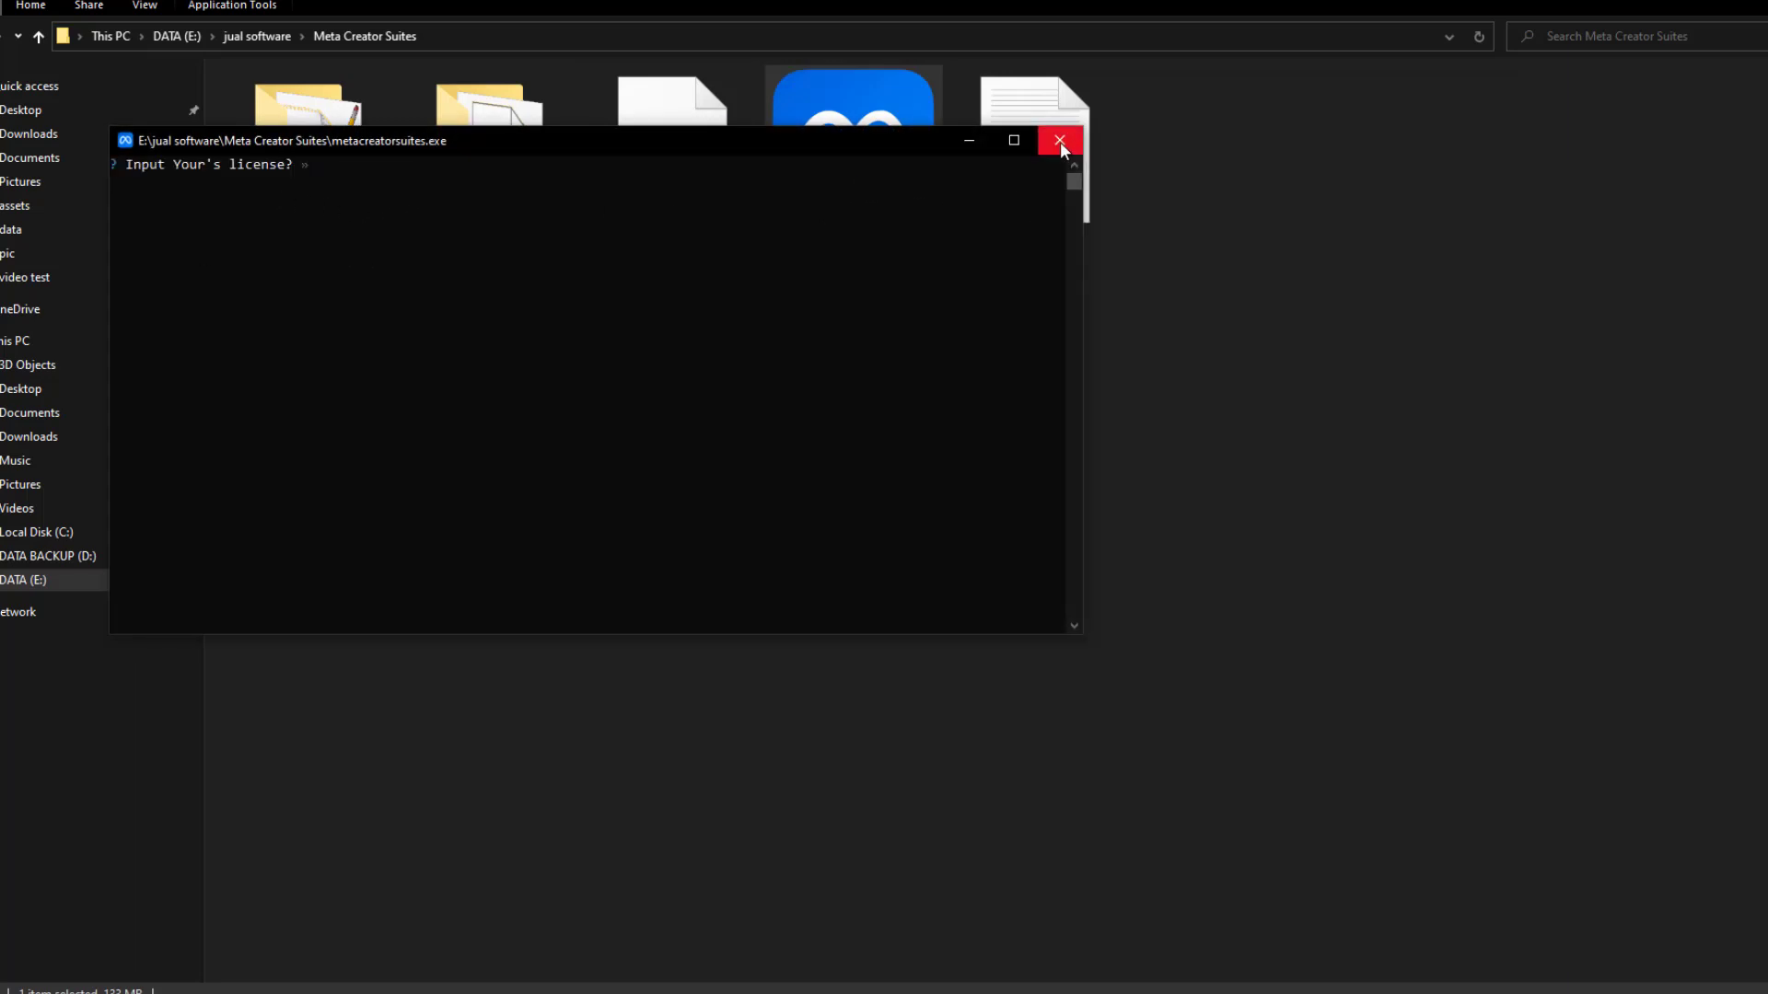
drag(733, 151, 891, 286)
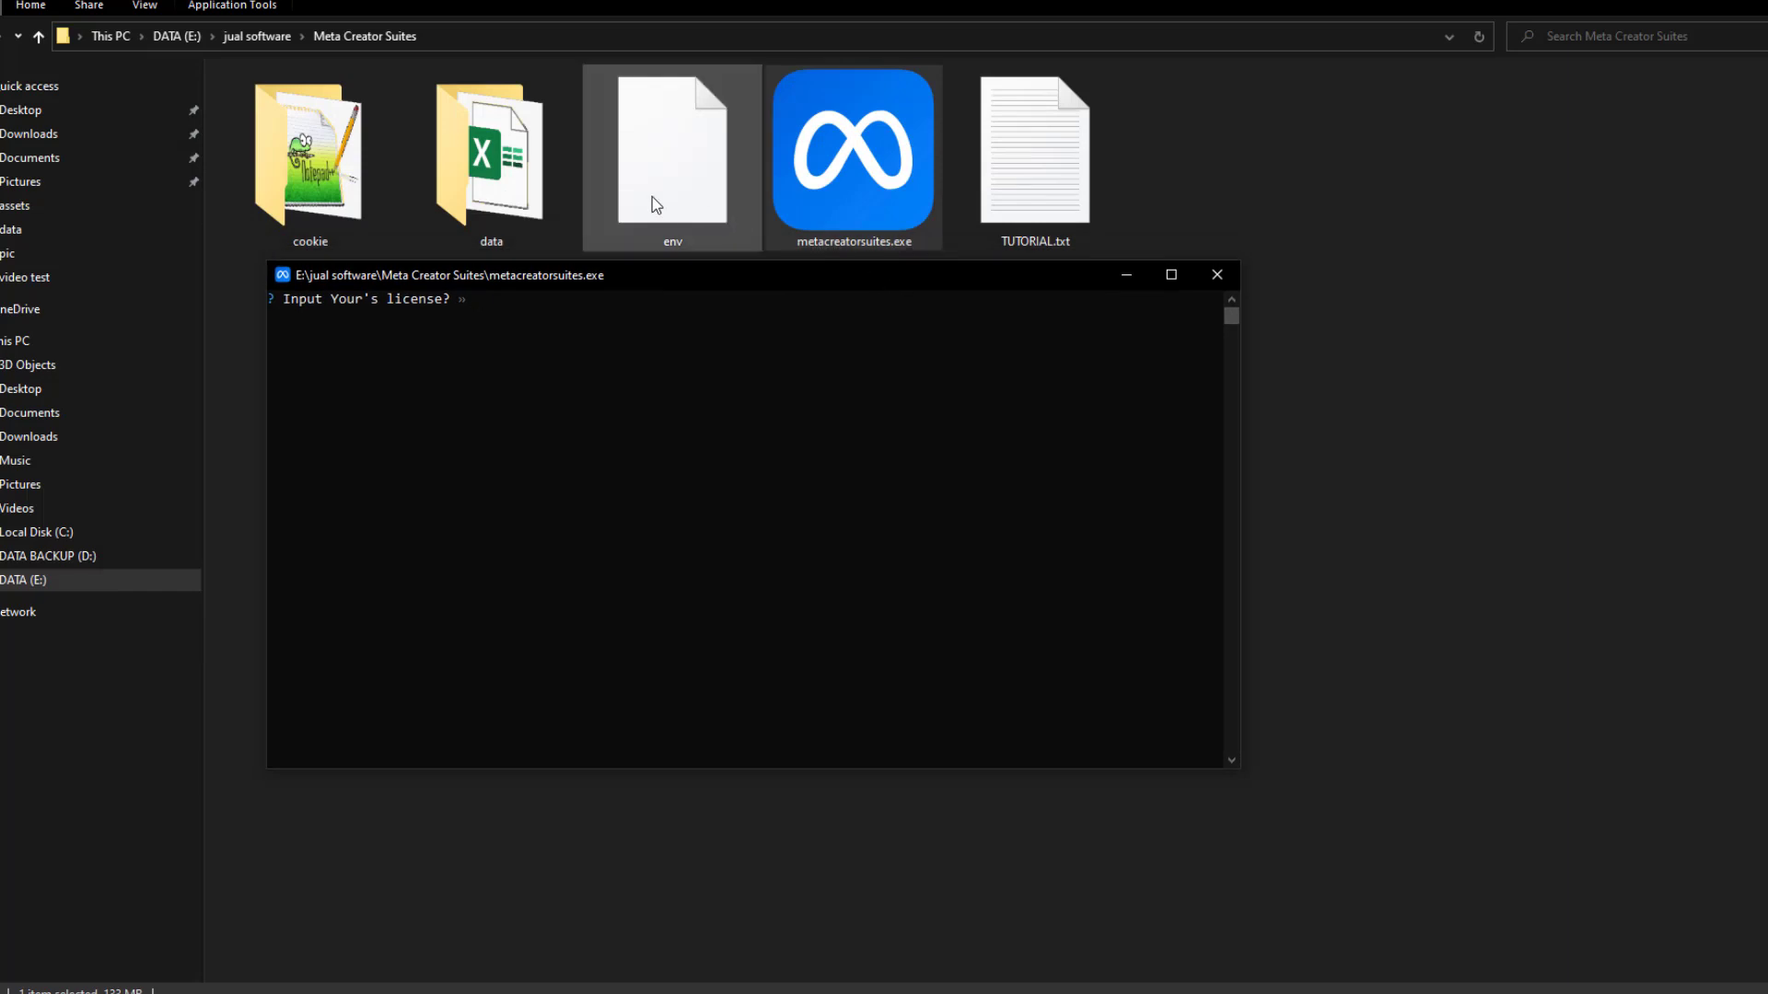
click(1215, 276)
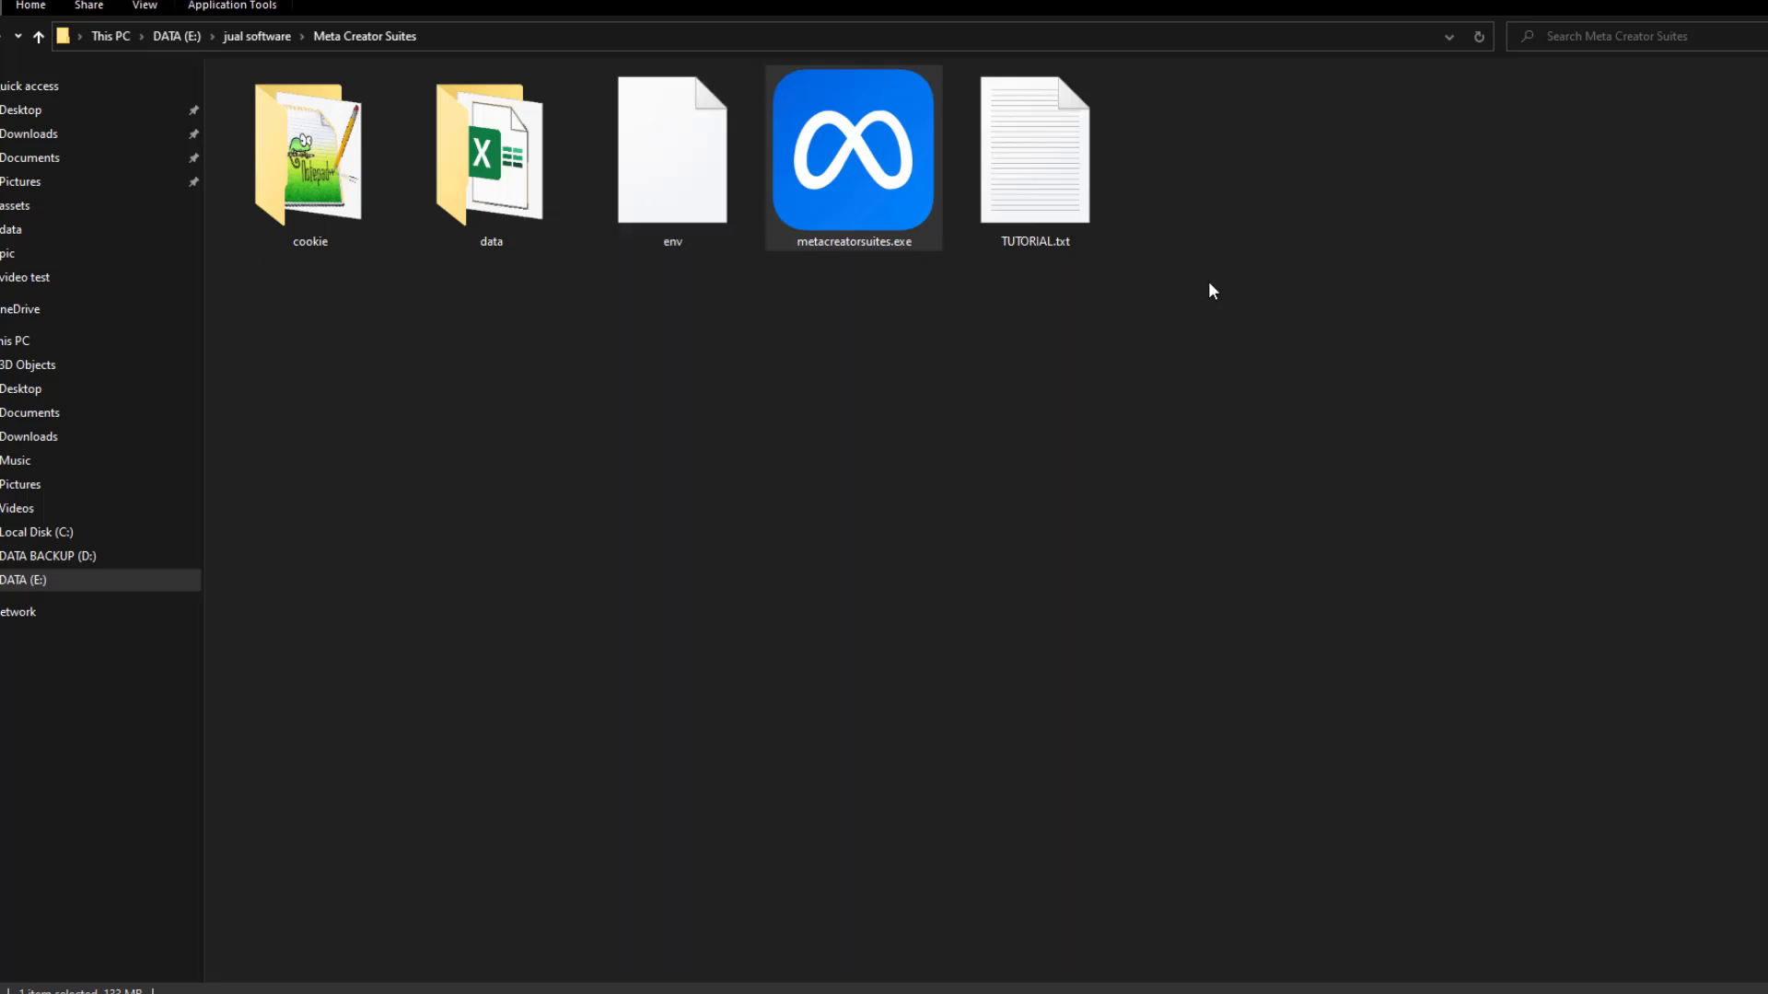
Rename env back to .env and relaunch metacreatorsuites.exe
right_click(705, 205)
click(765, 590)
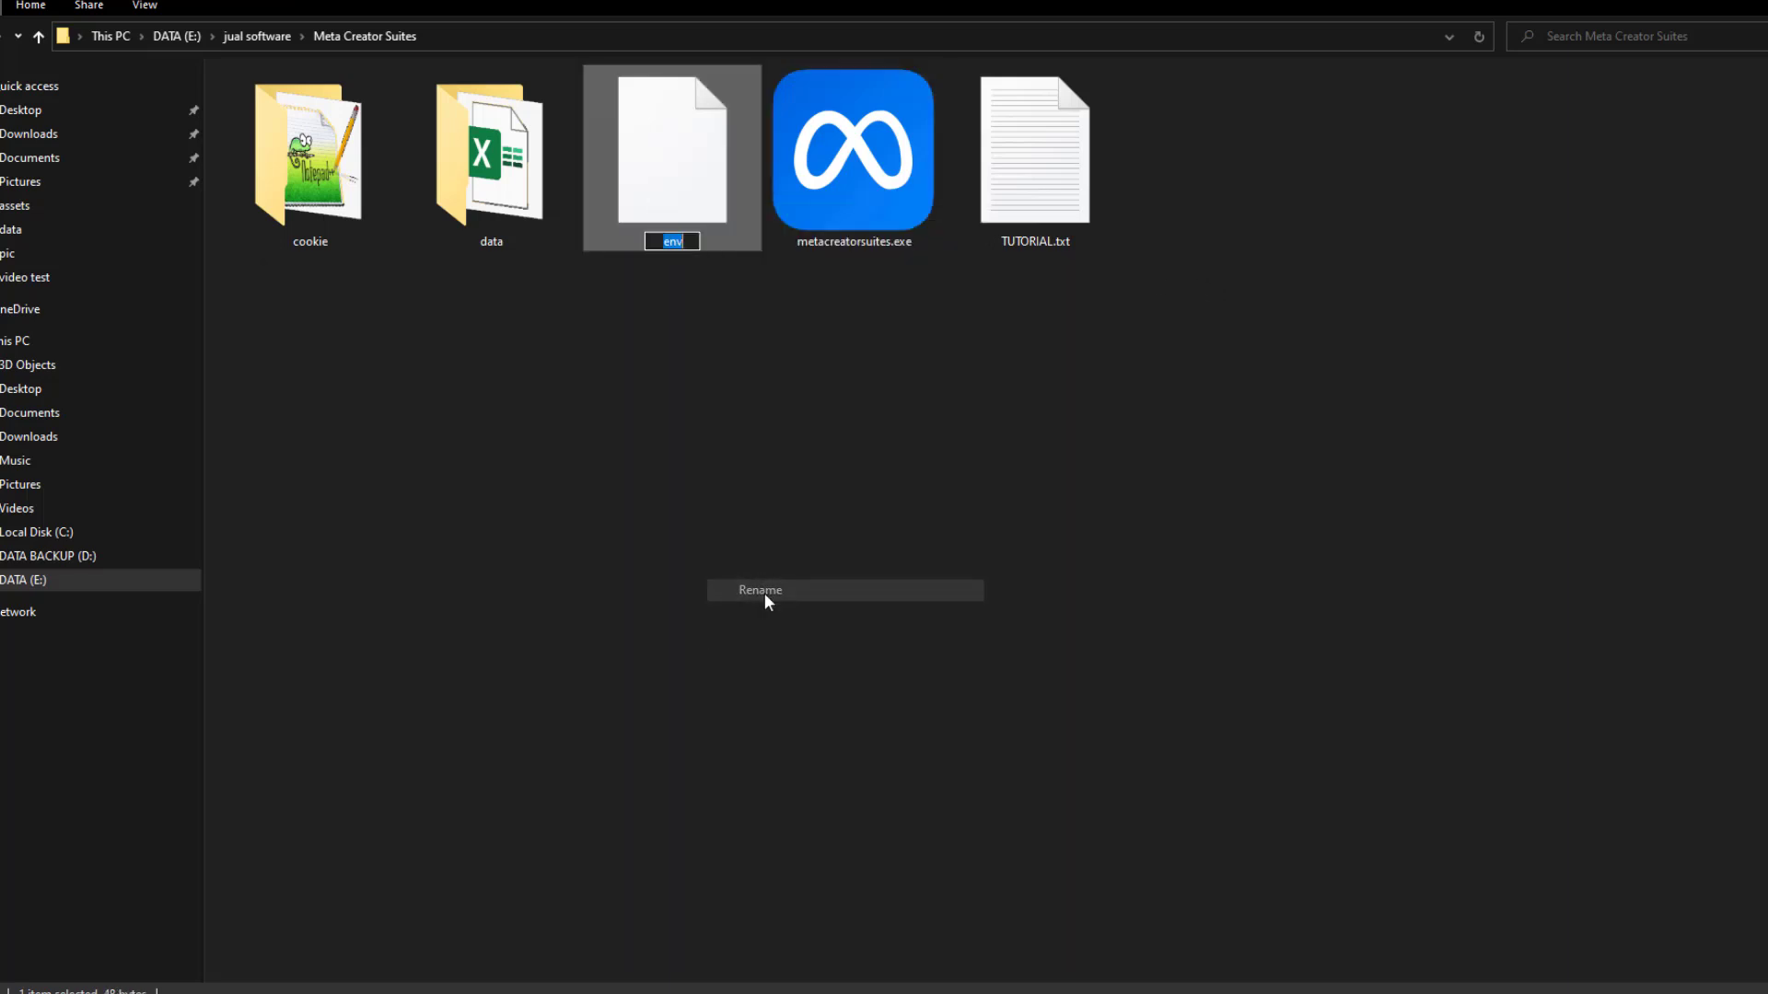
key(Home)
text(.)
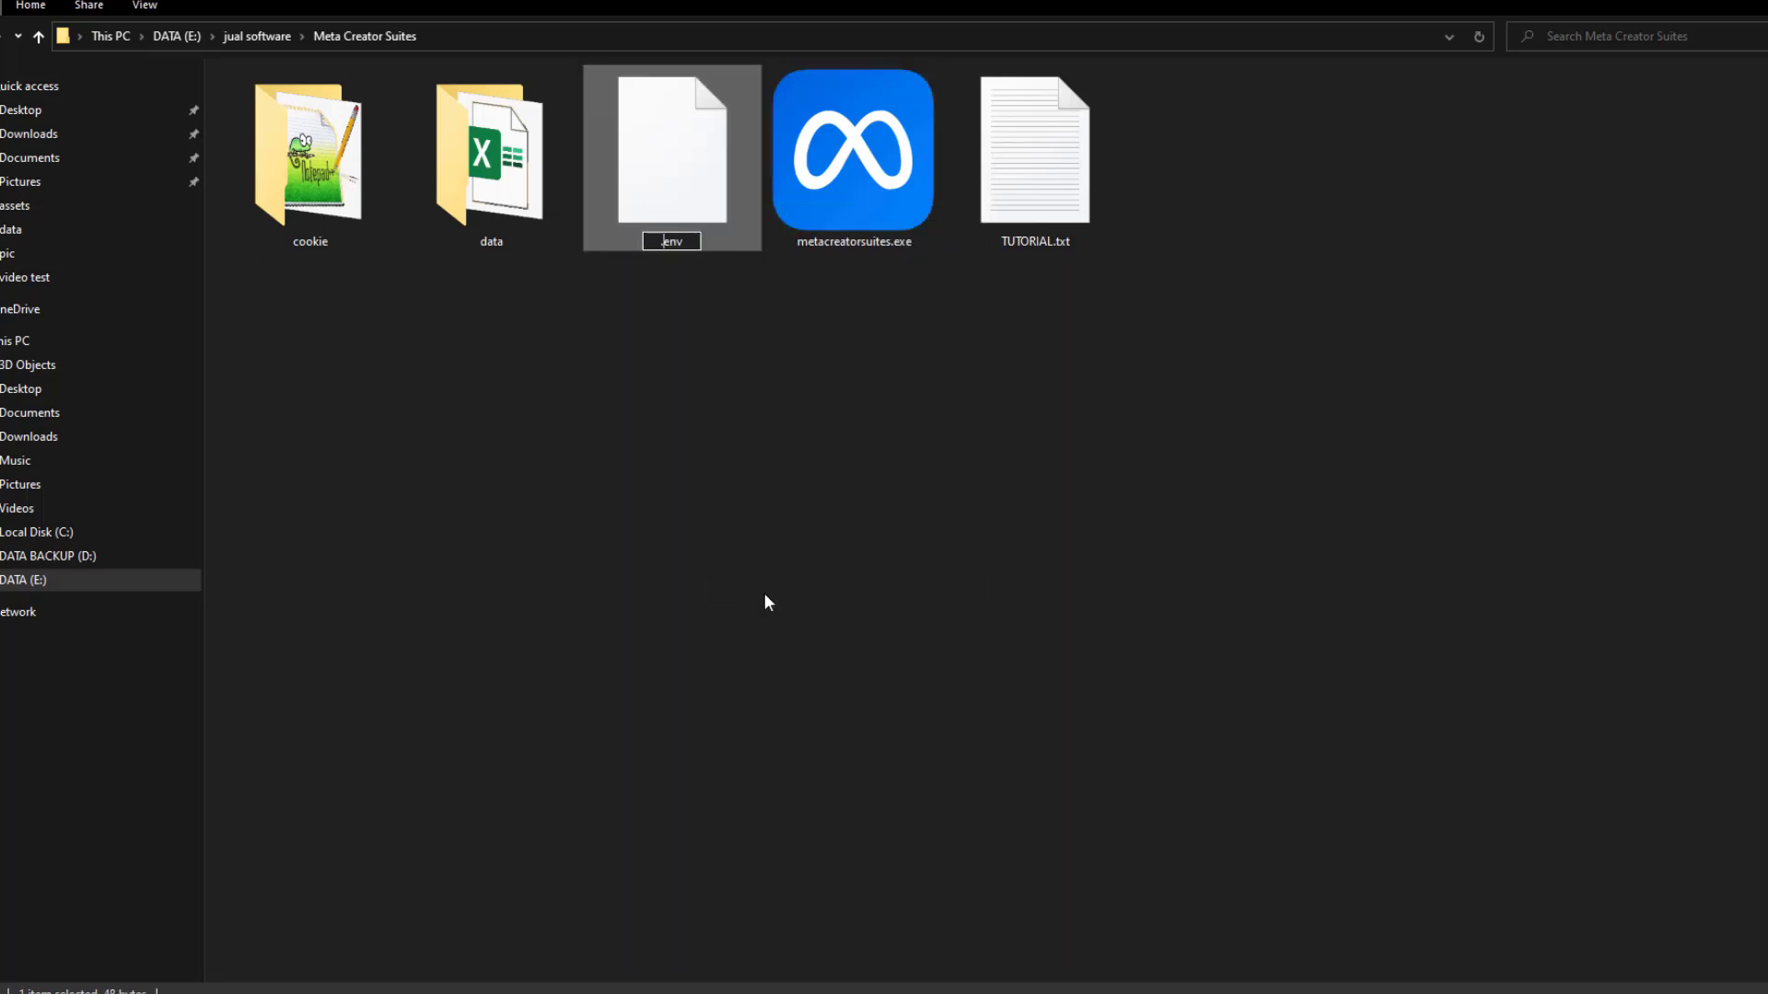
click(764, 602)
double_click(852, 162)
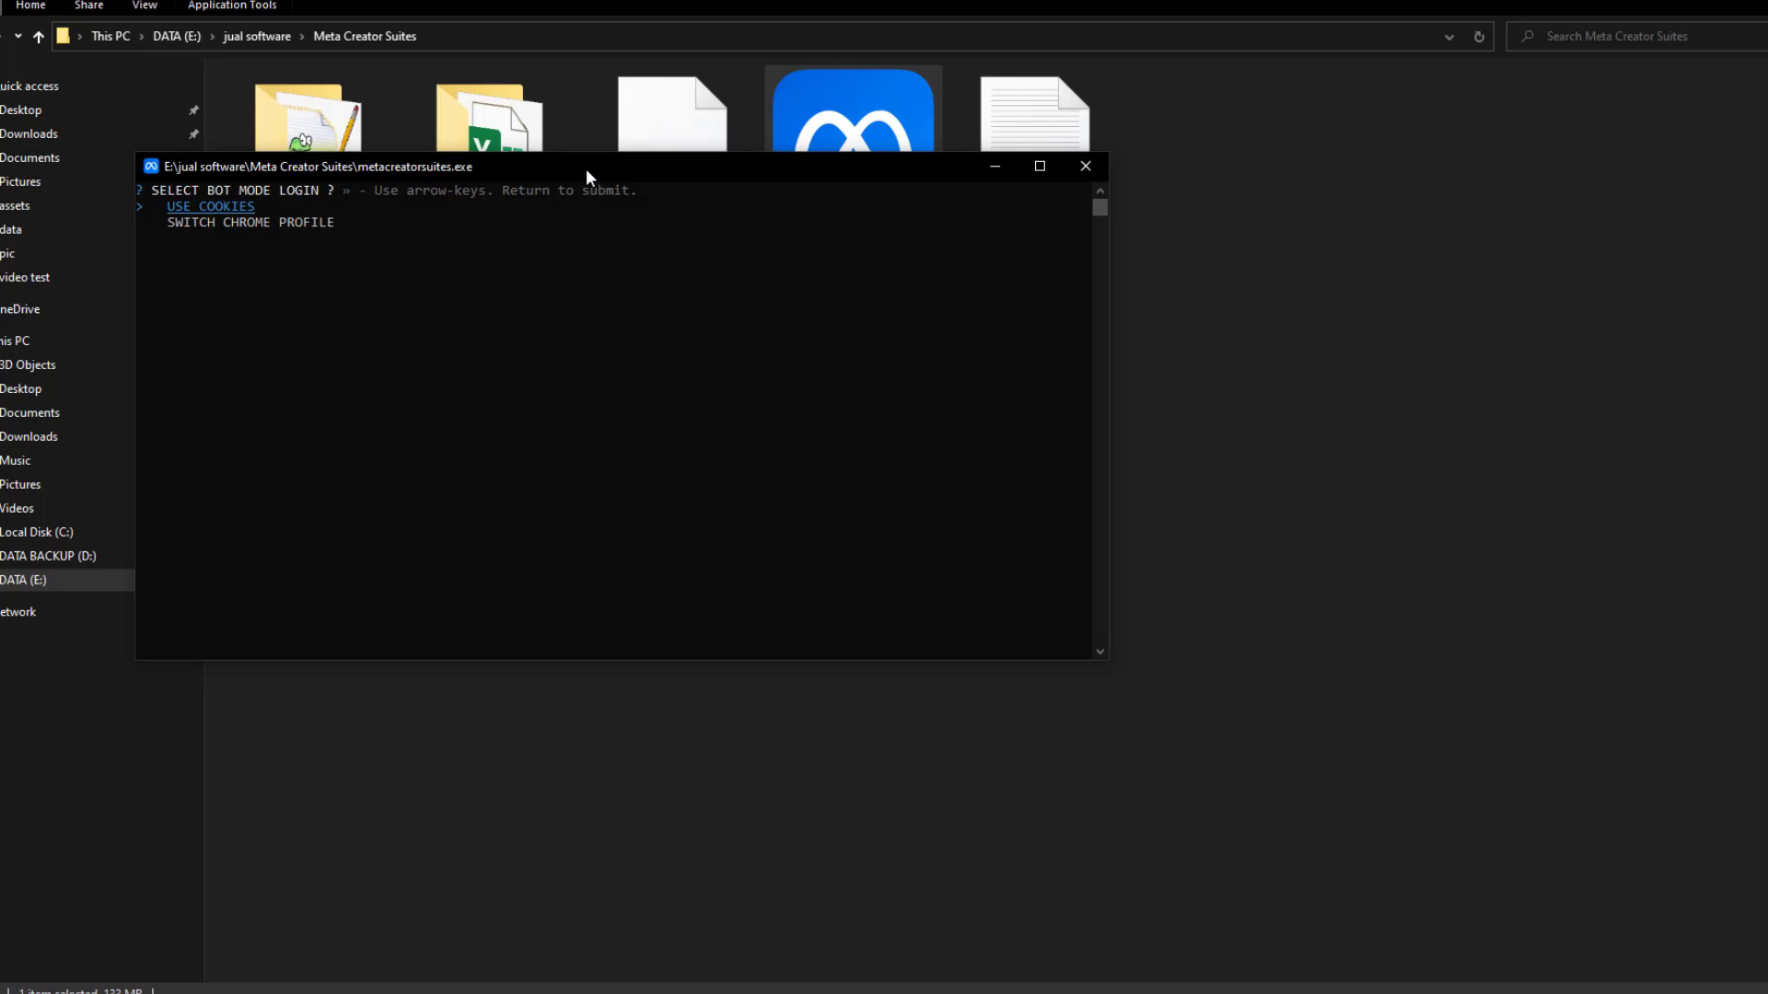
Move the console window showing the login-mode menu down and to the right
drag(586, 168, 741, 291)
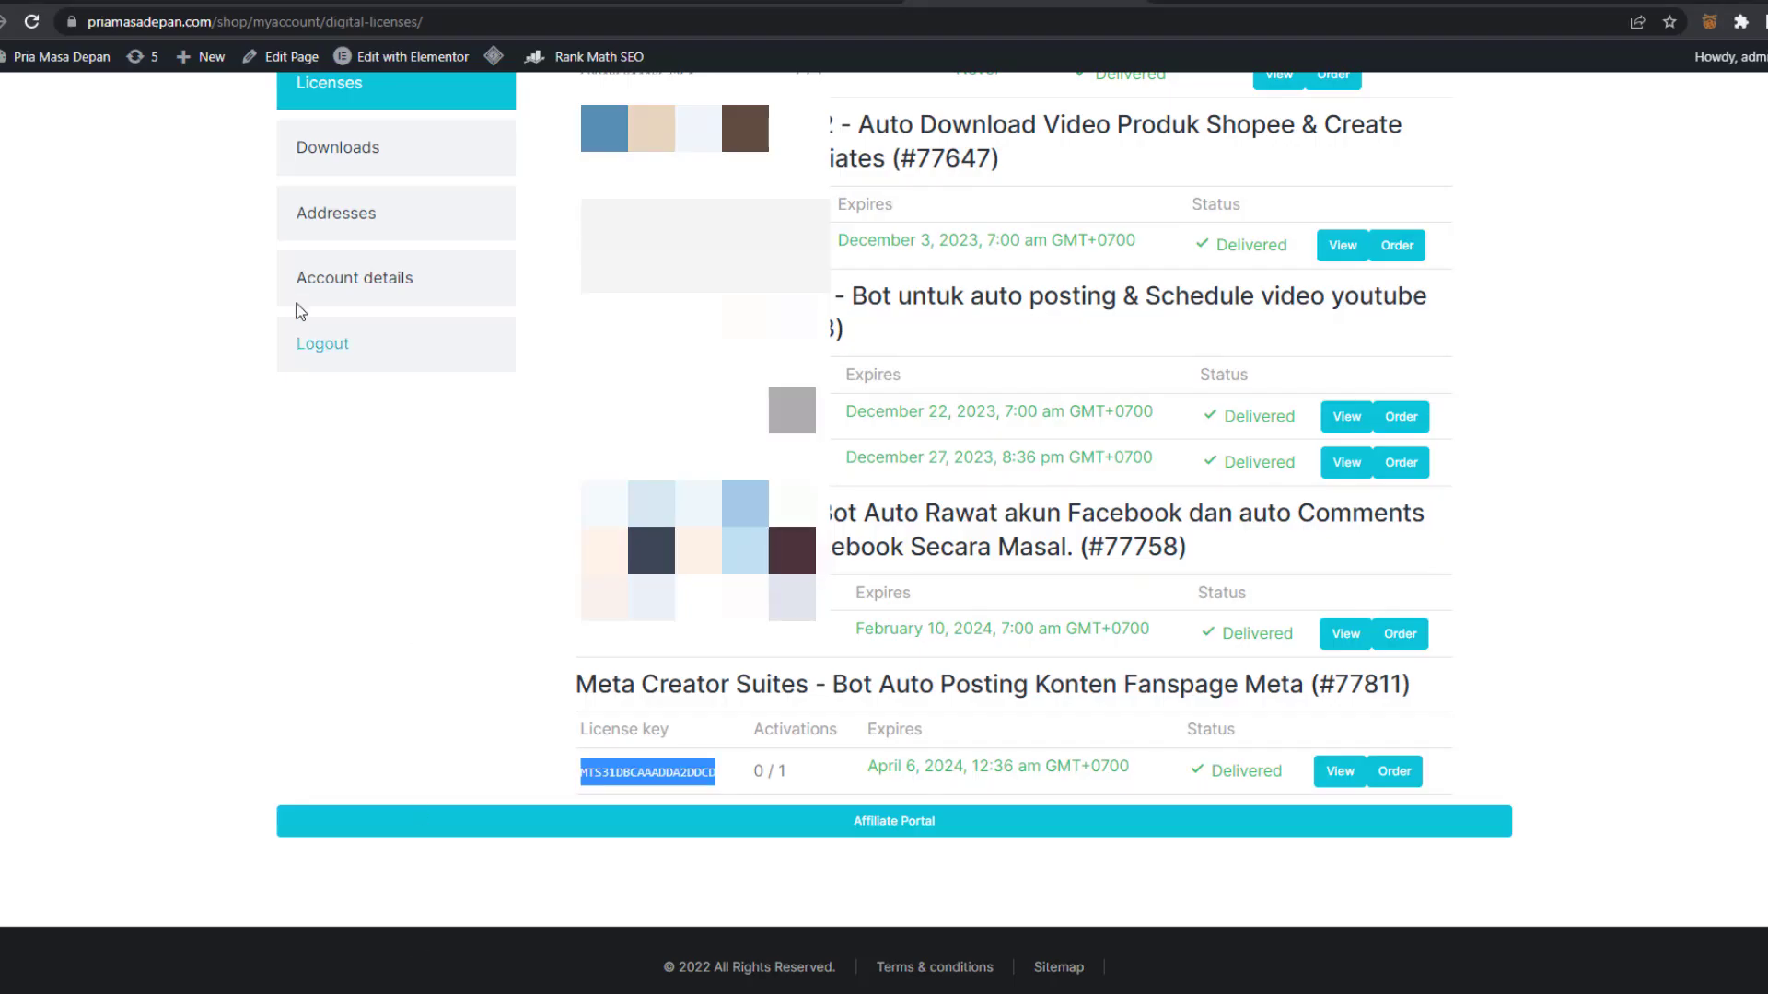
Close all tabs to the right of the Meta Business Suite posts tab
click(70, 2)
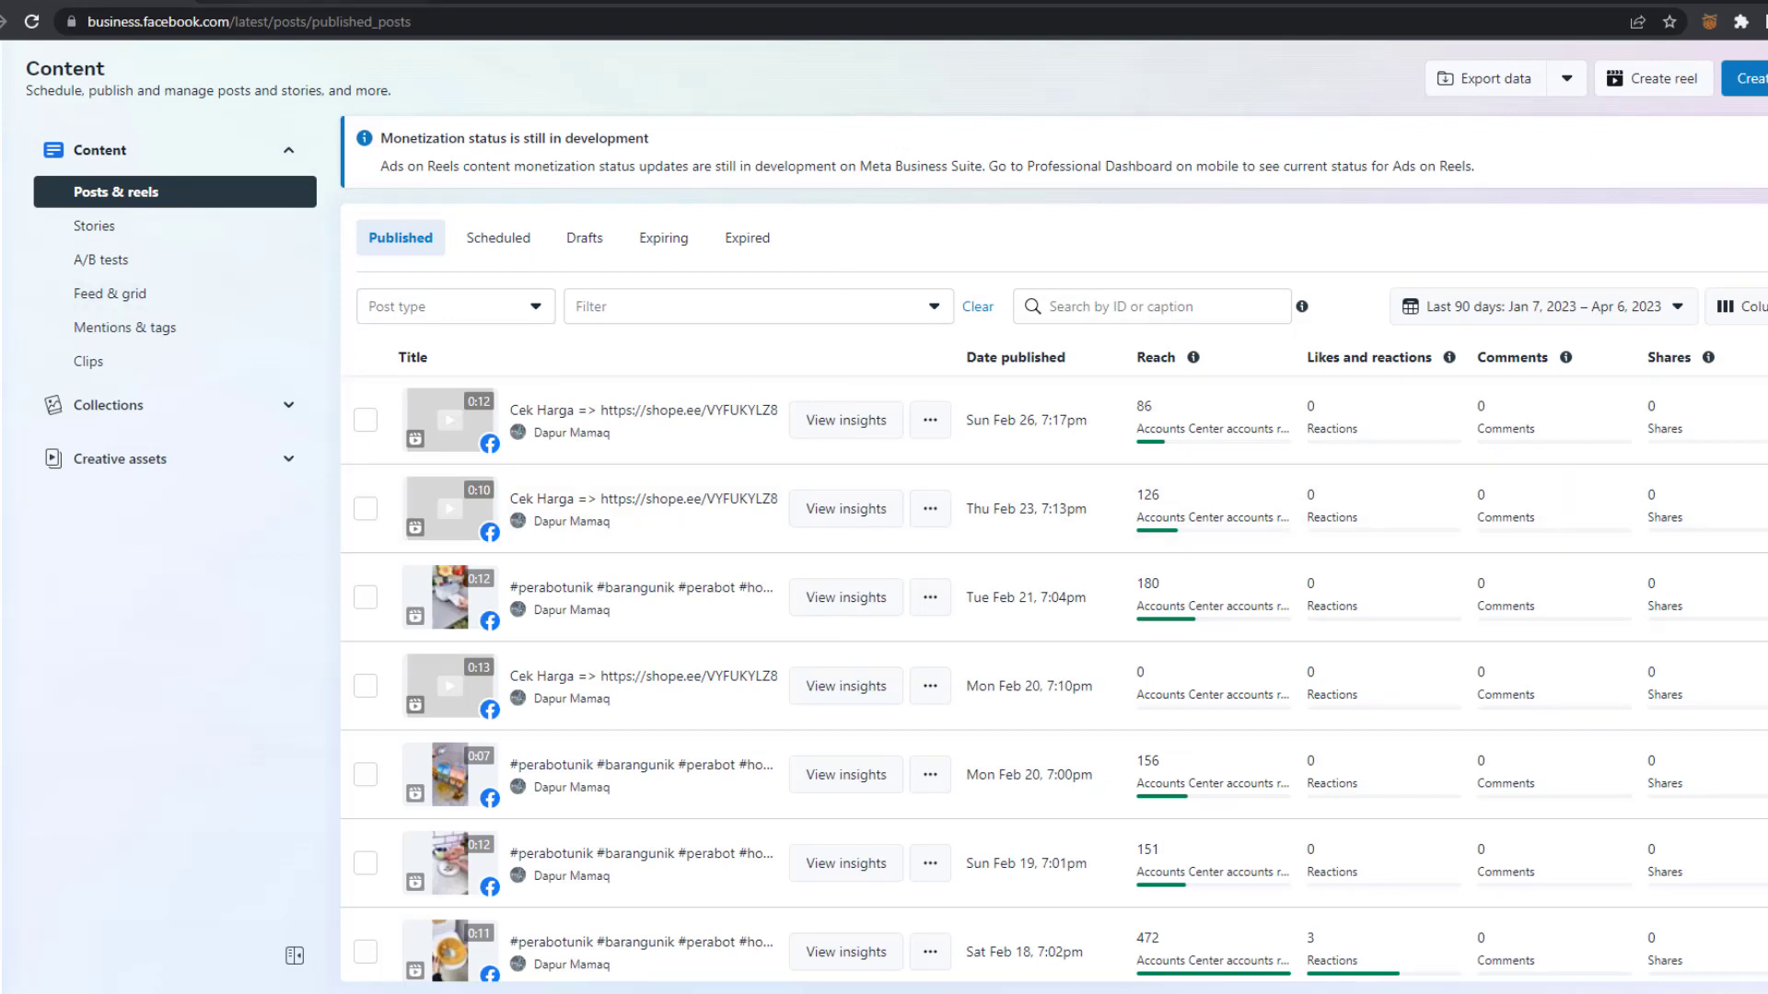
right_click(91, 2)
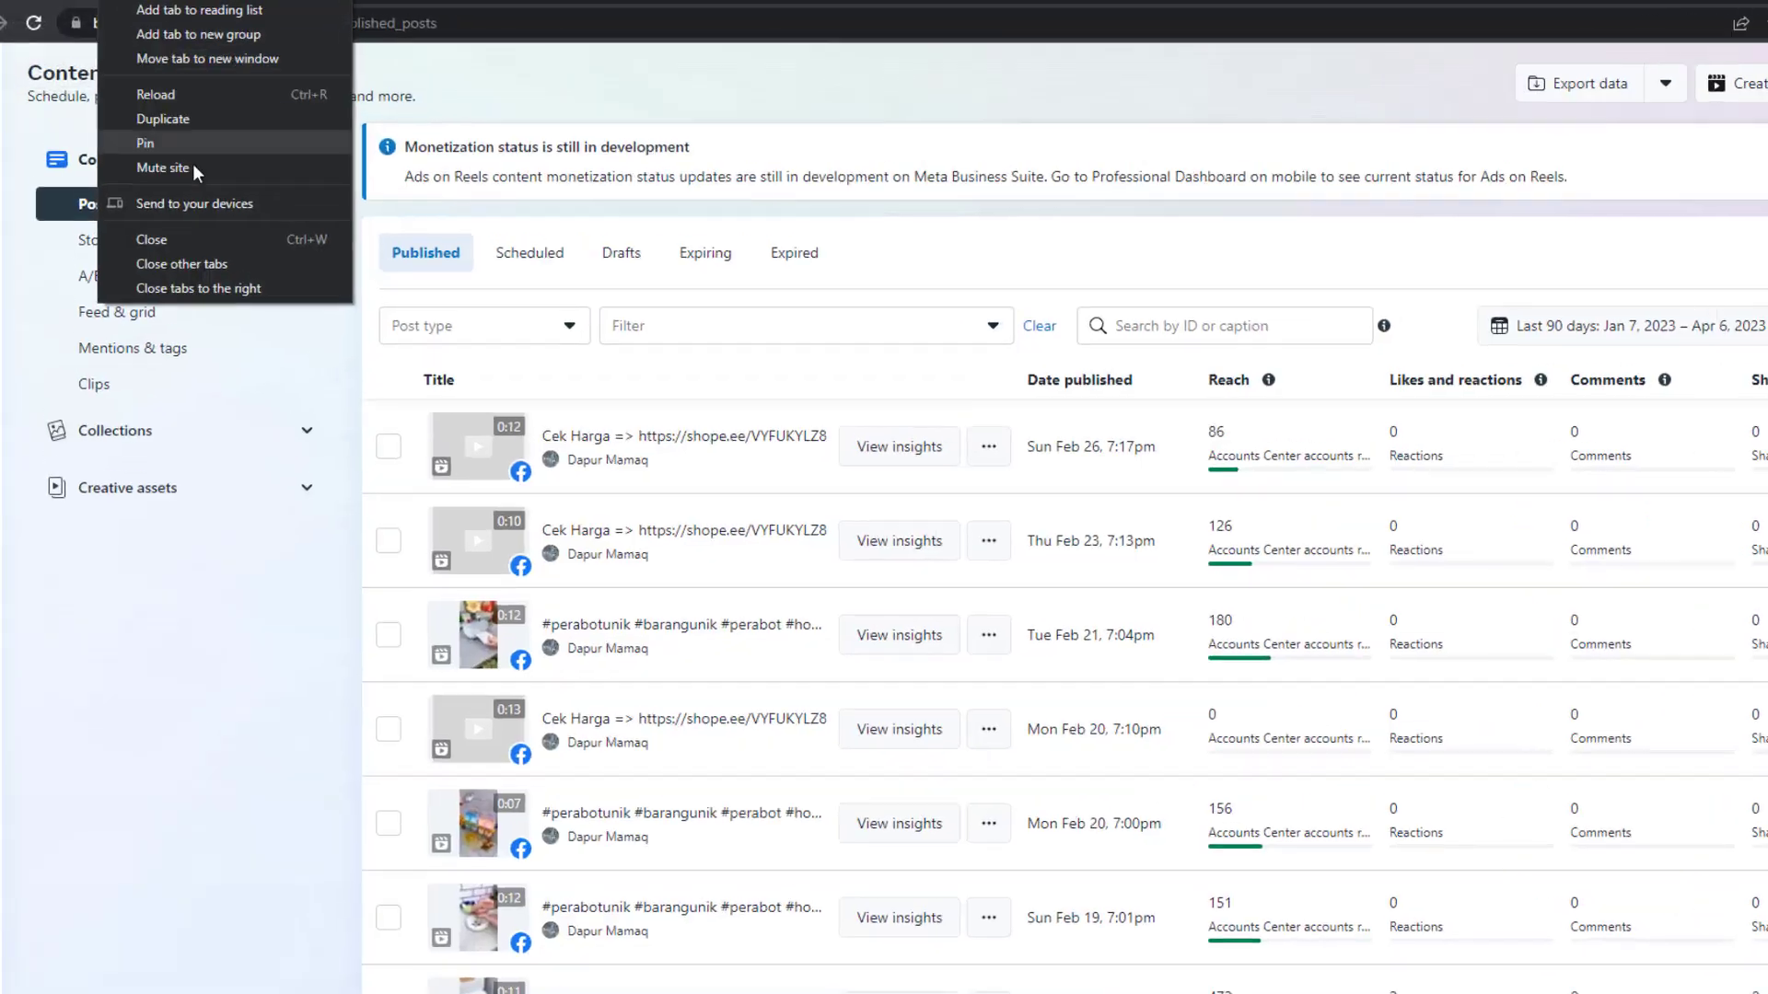
click(218, 271)
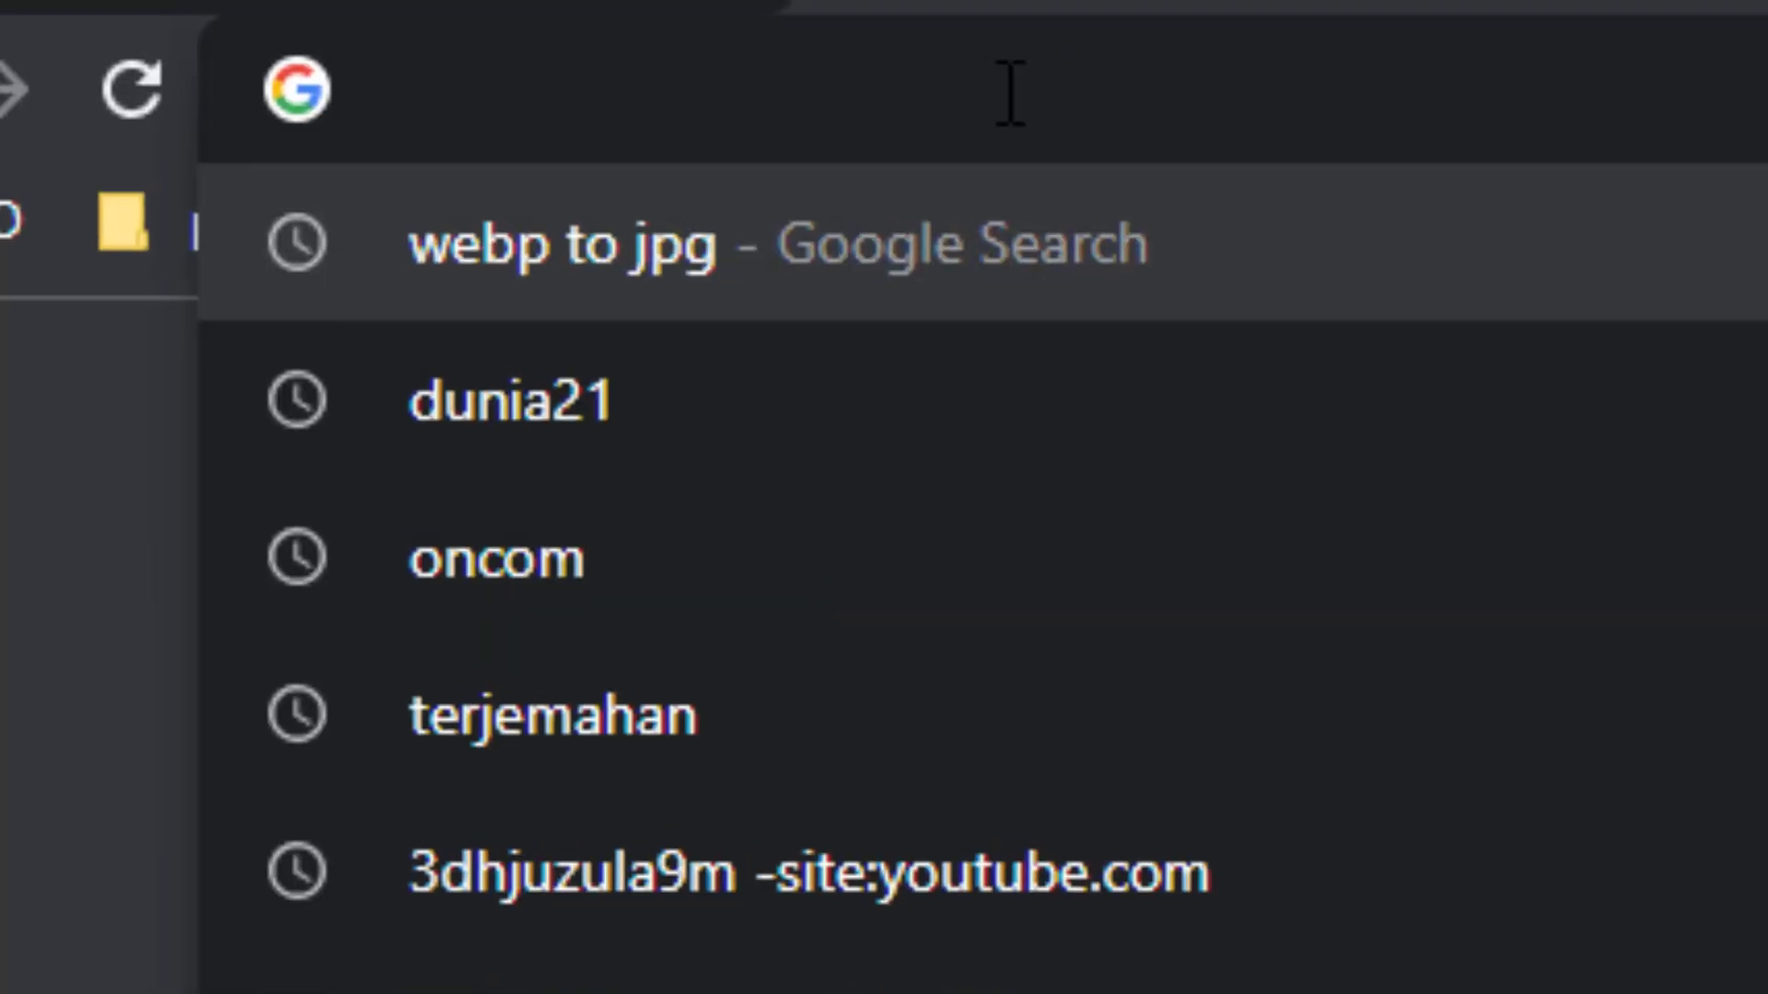
Open bit.ly/cookiesextractor and confirm the cookie JSON exporter appears among installed extensions
text(b)
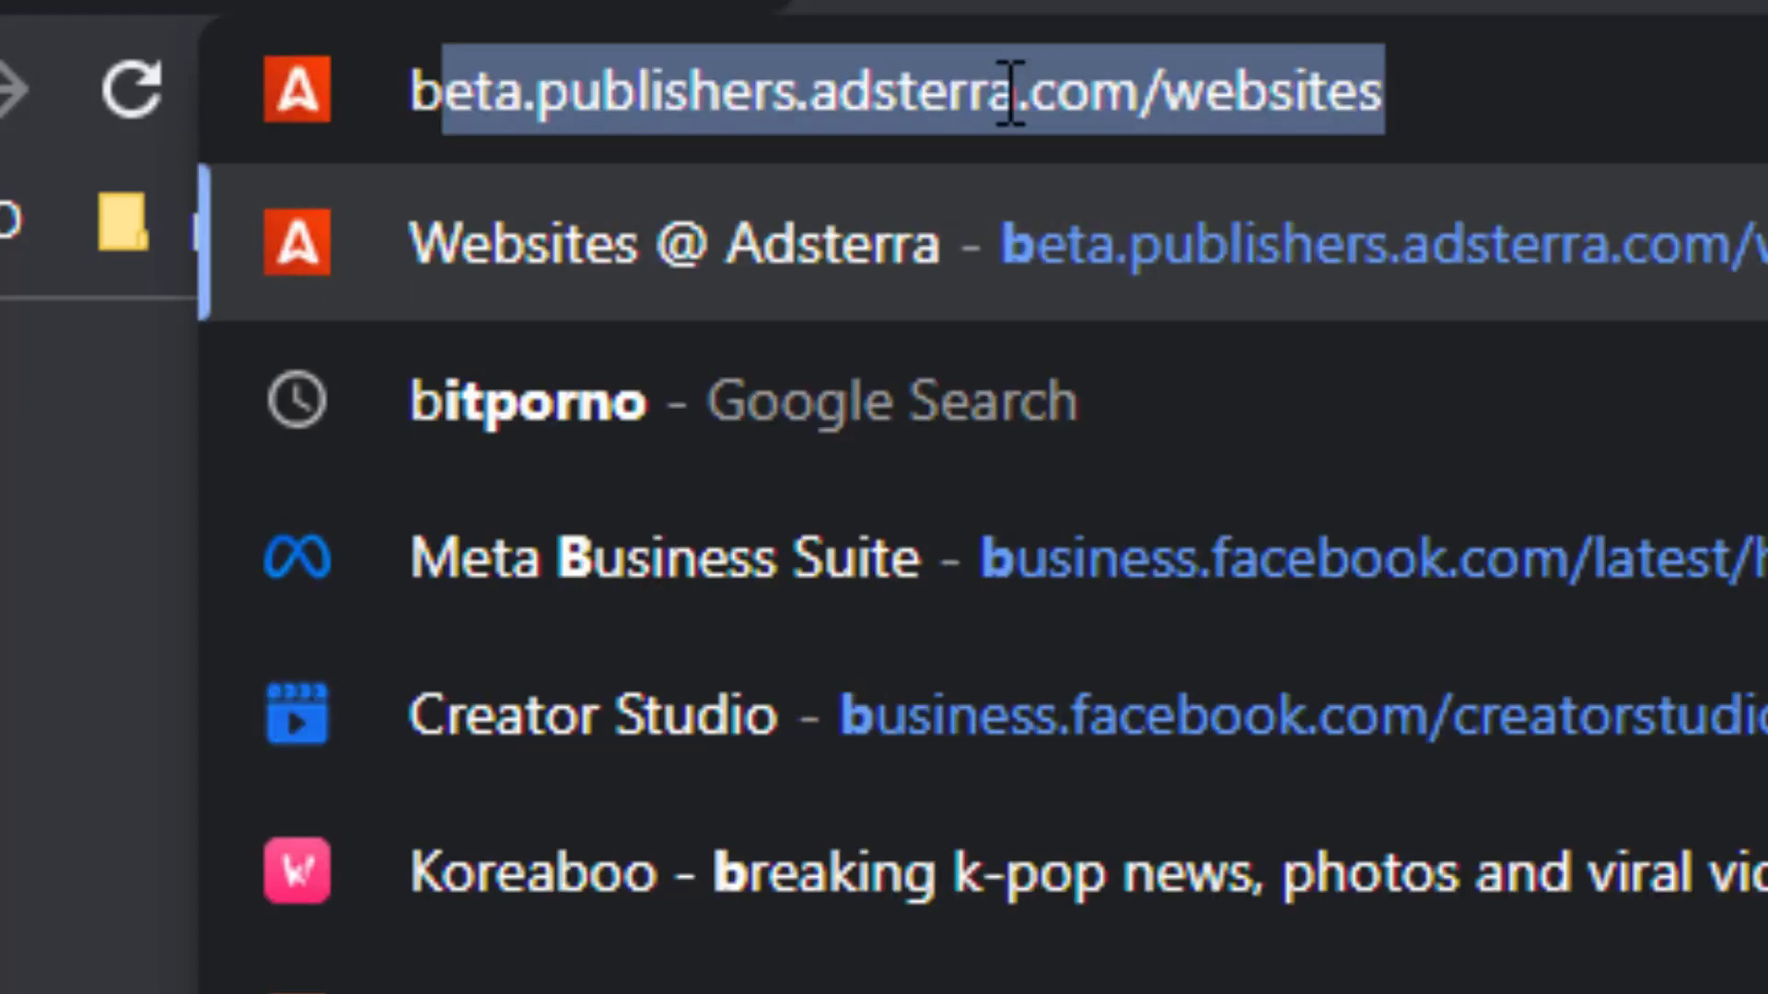
text(it.ly/)
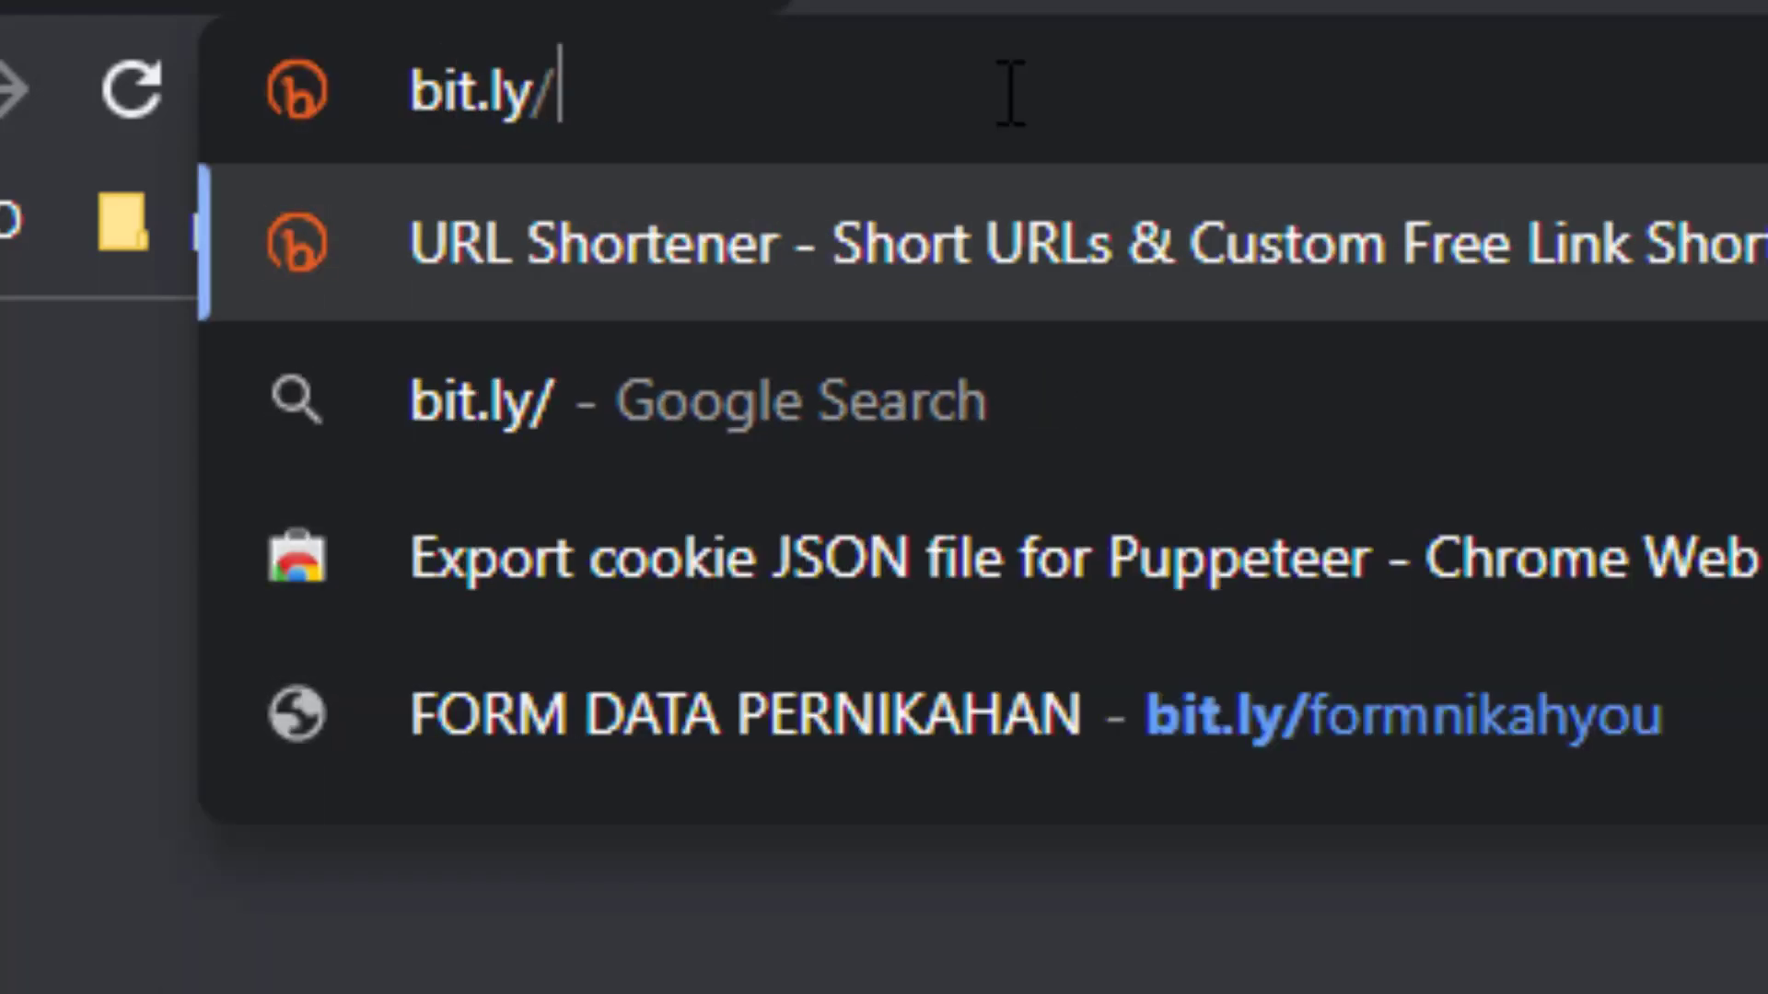
key(Down)
key(Down)
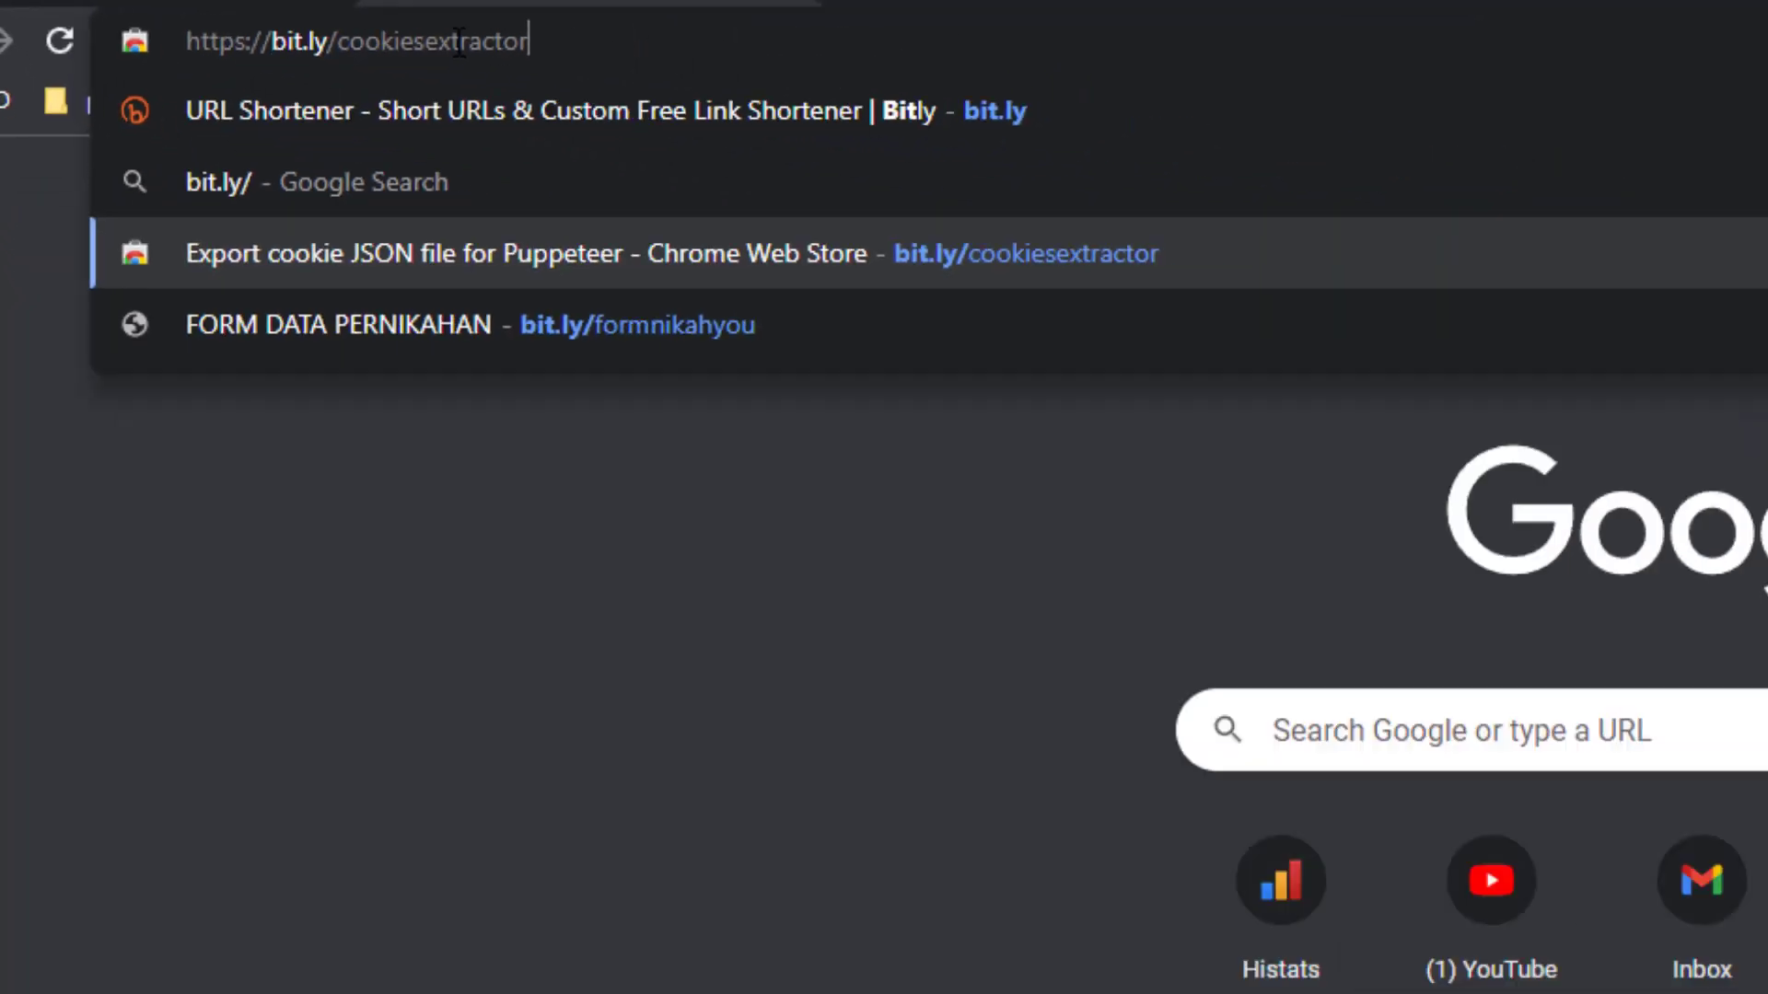
key(Return)
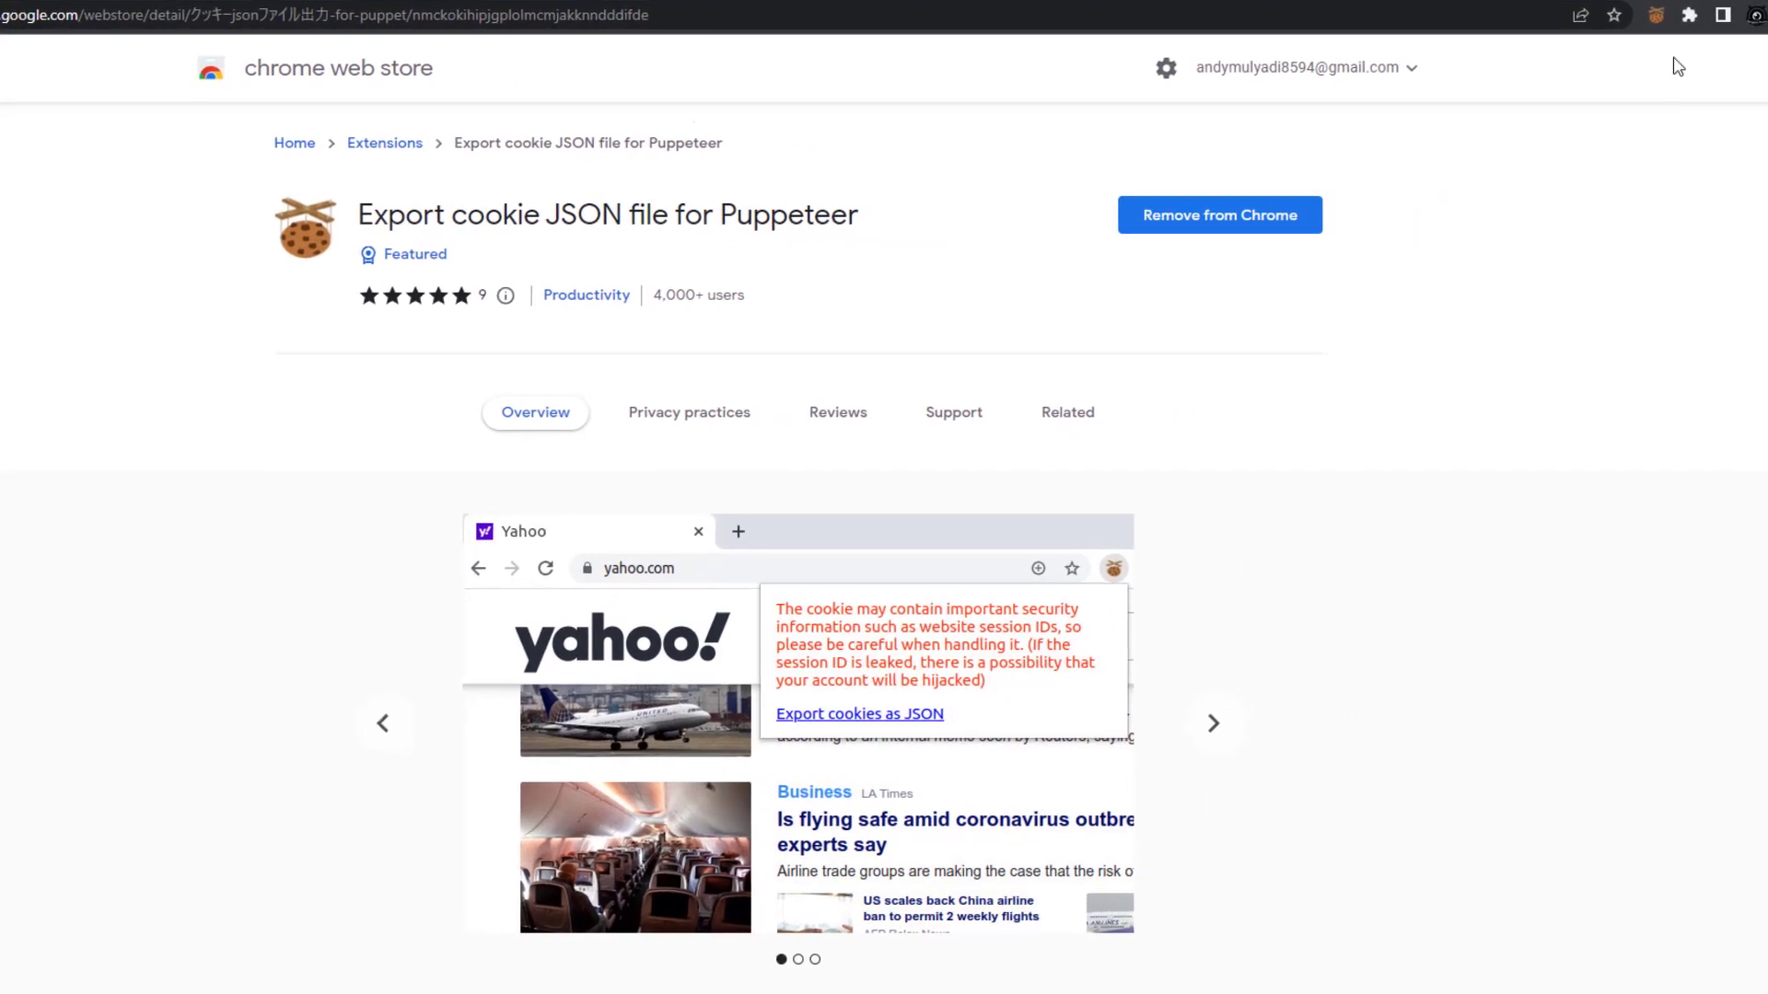
click(1690, 19)
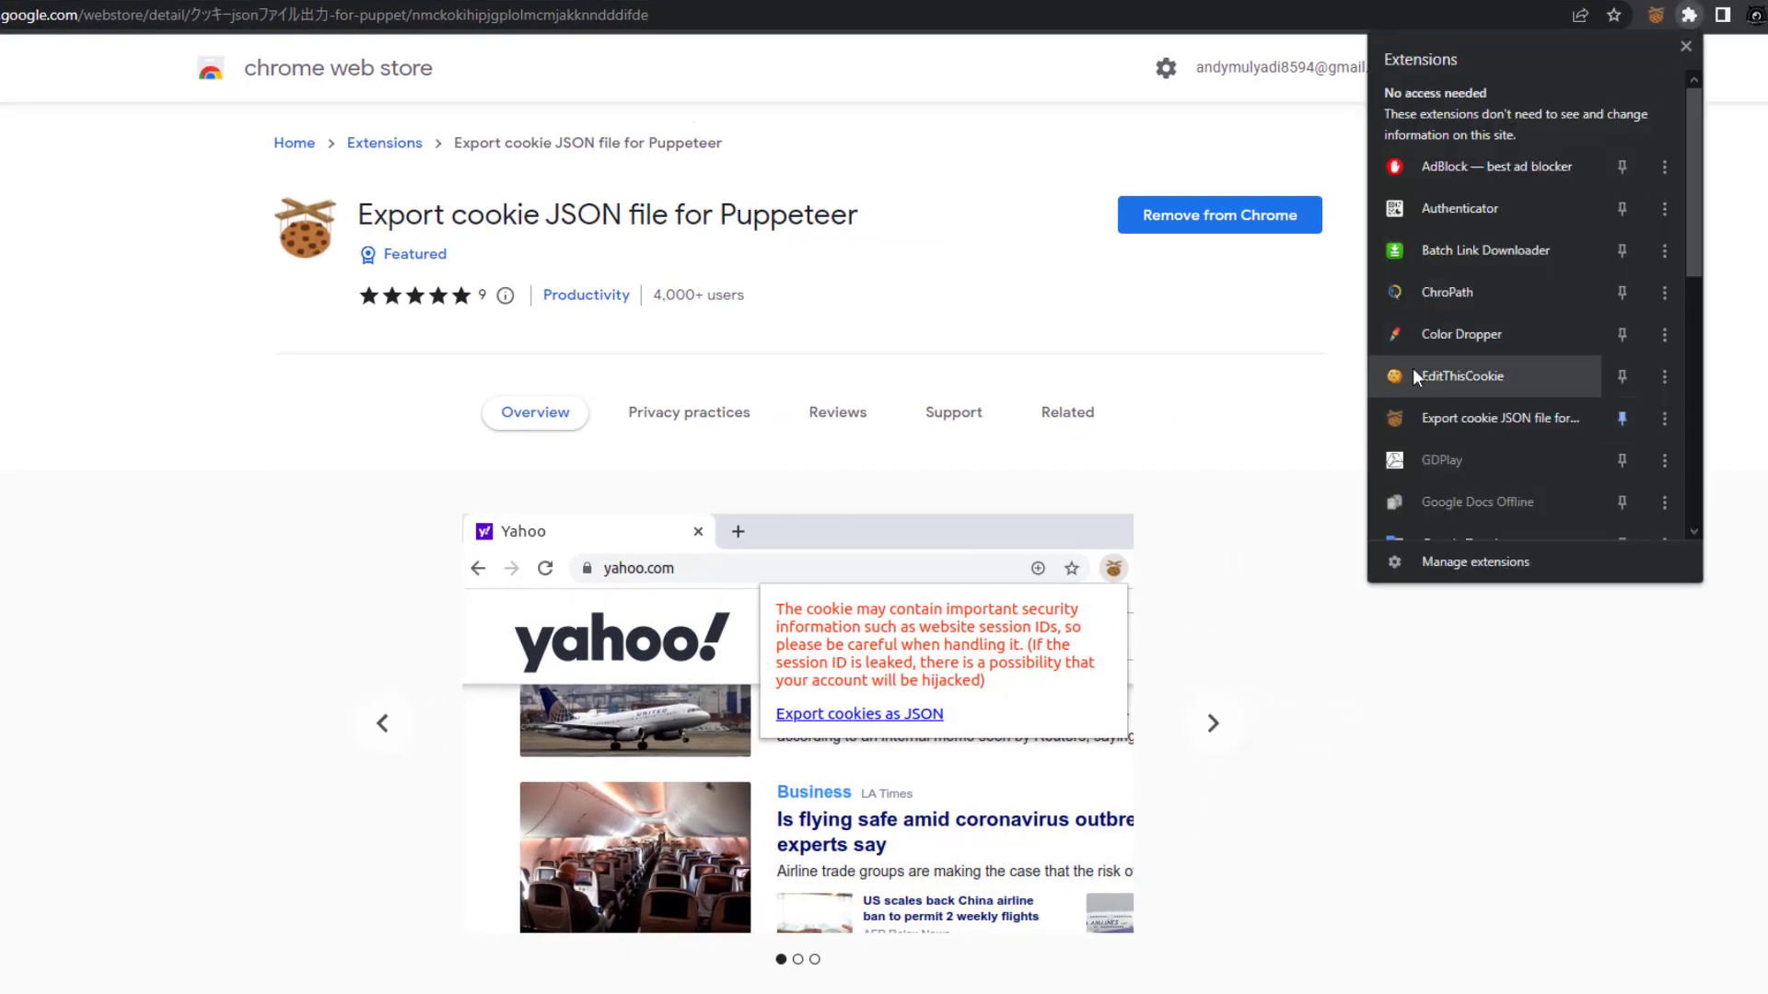
click(1218, 317)
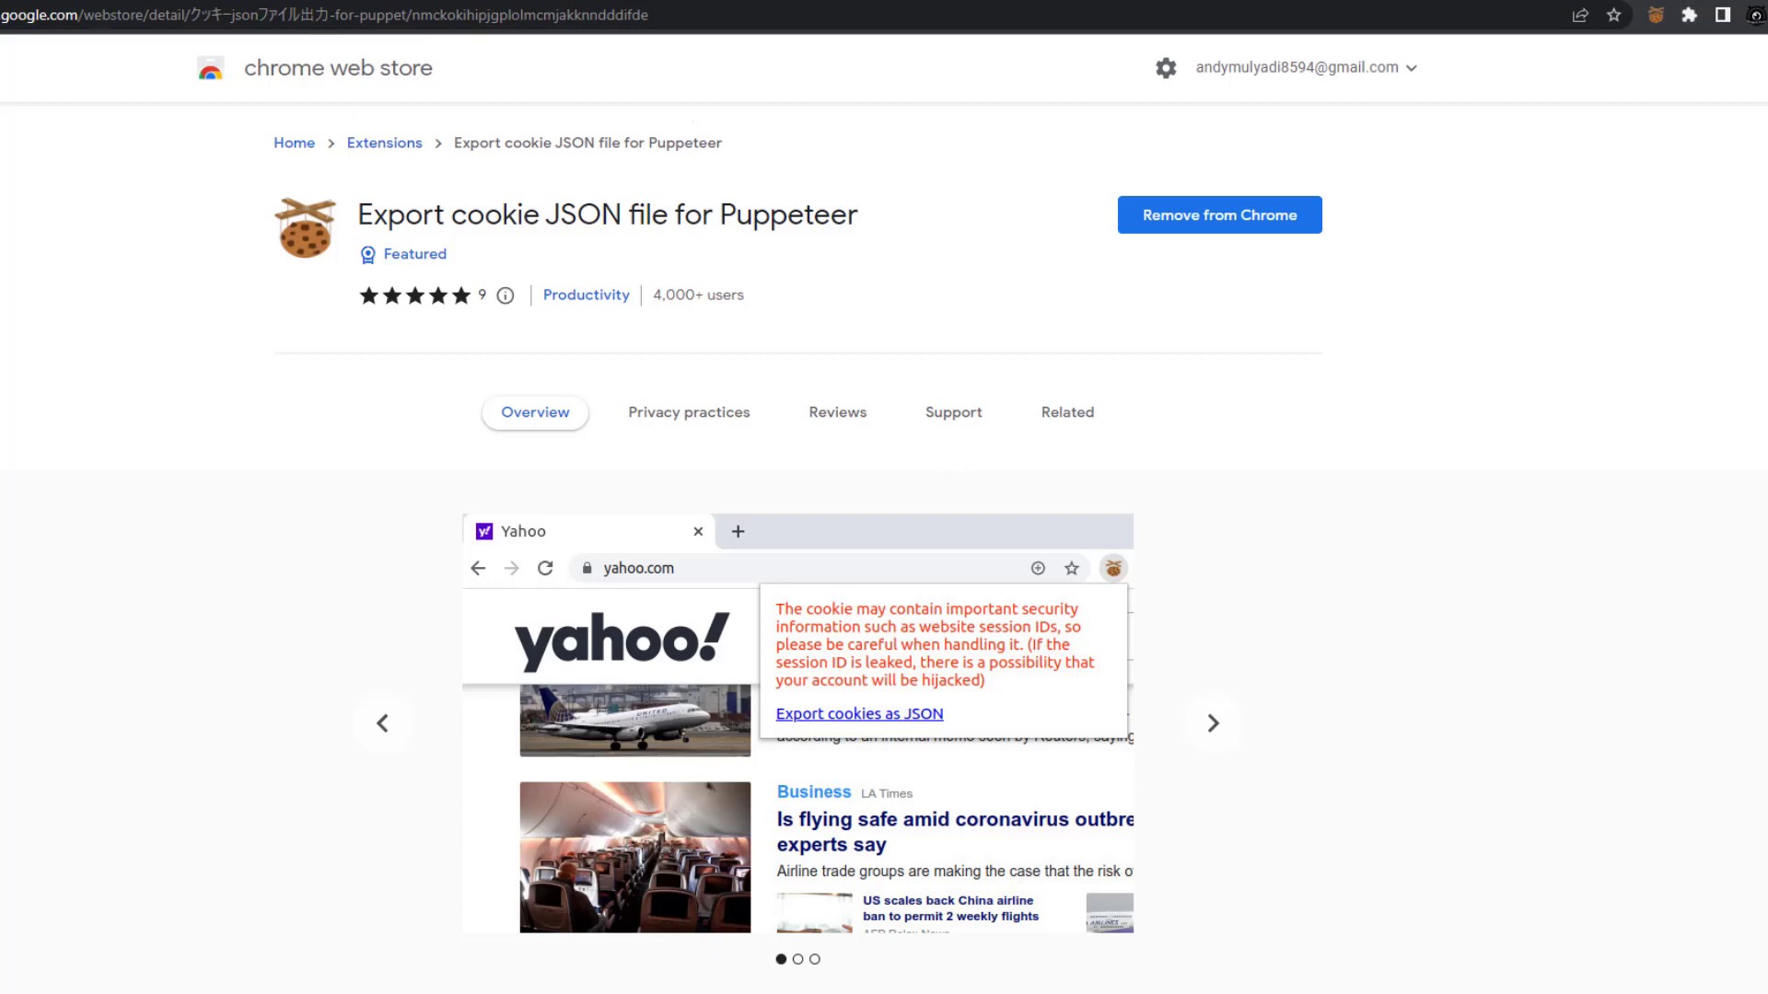
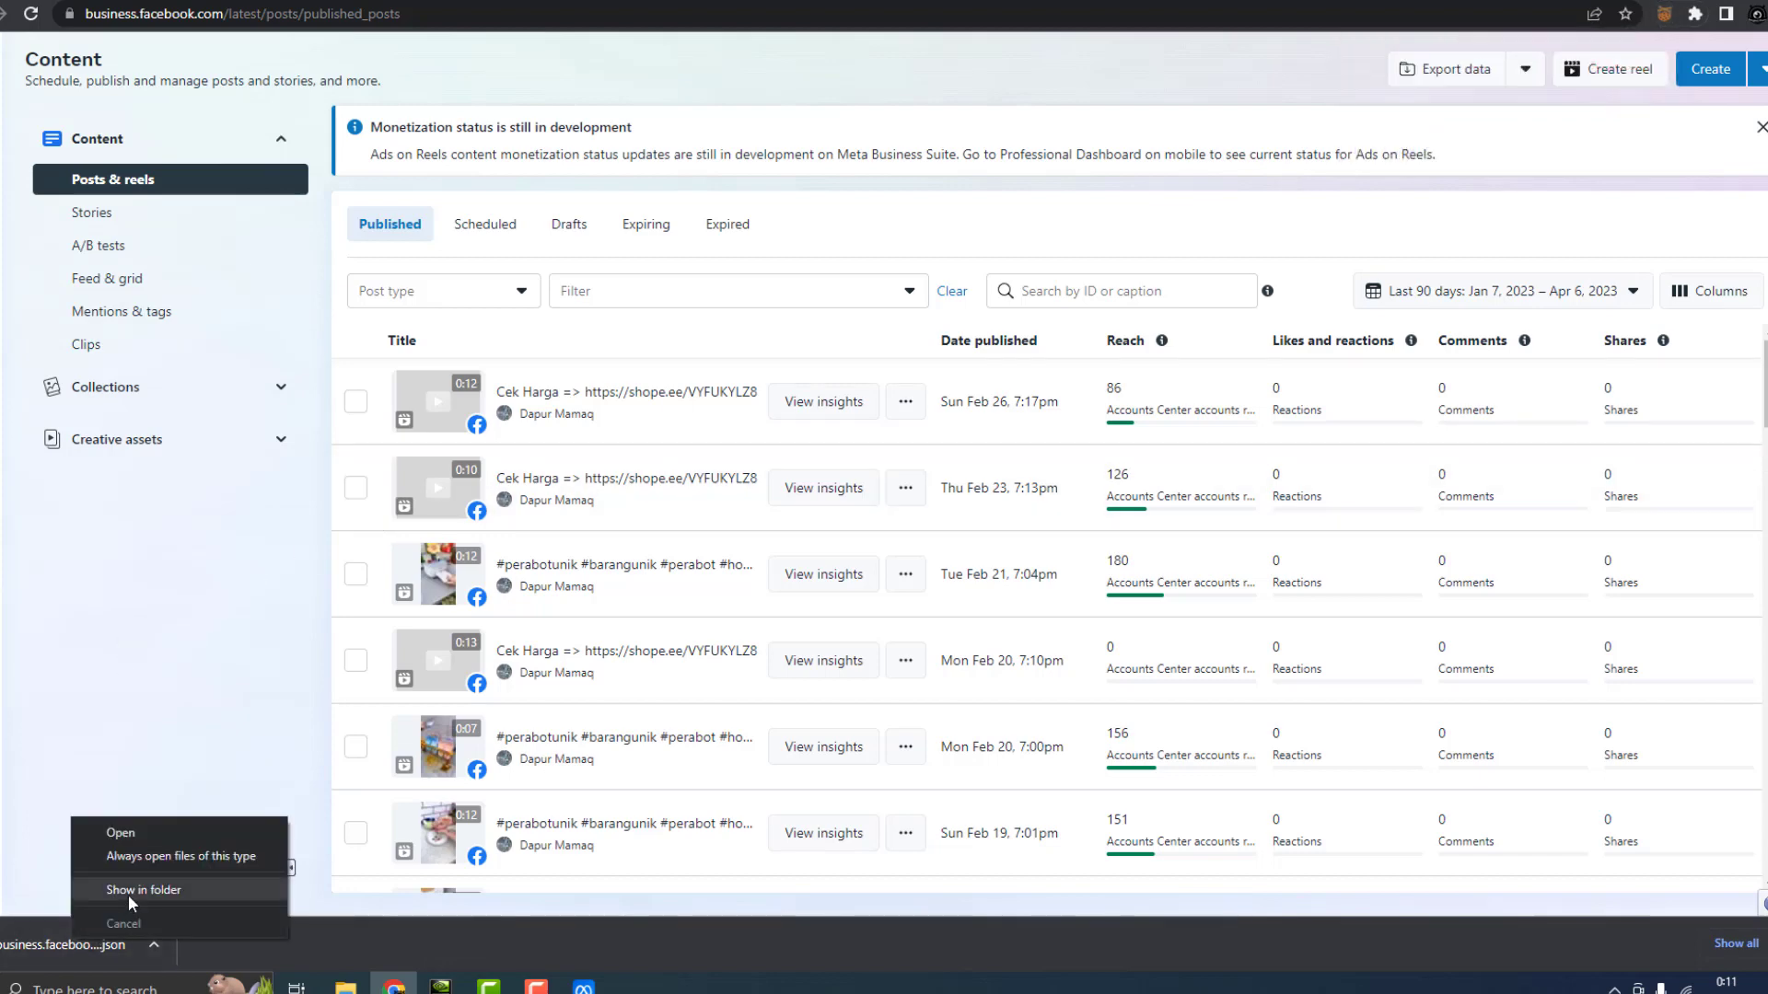
Show the downloaded Facebook cookie JSON in its Downloads folder from Chrome's download bar
click(129, 891)
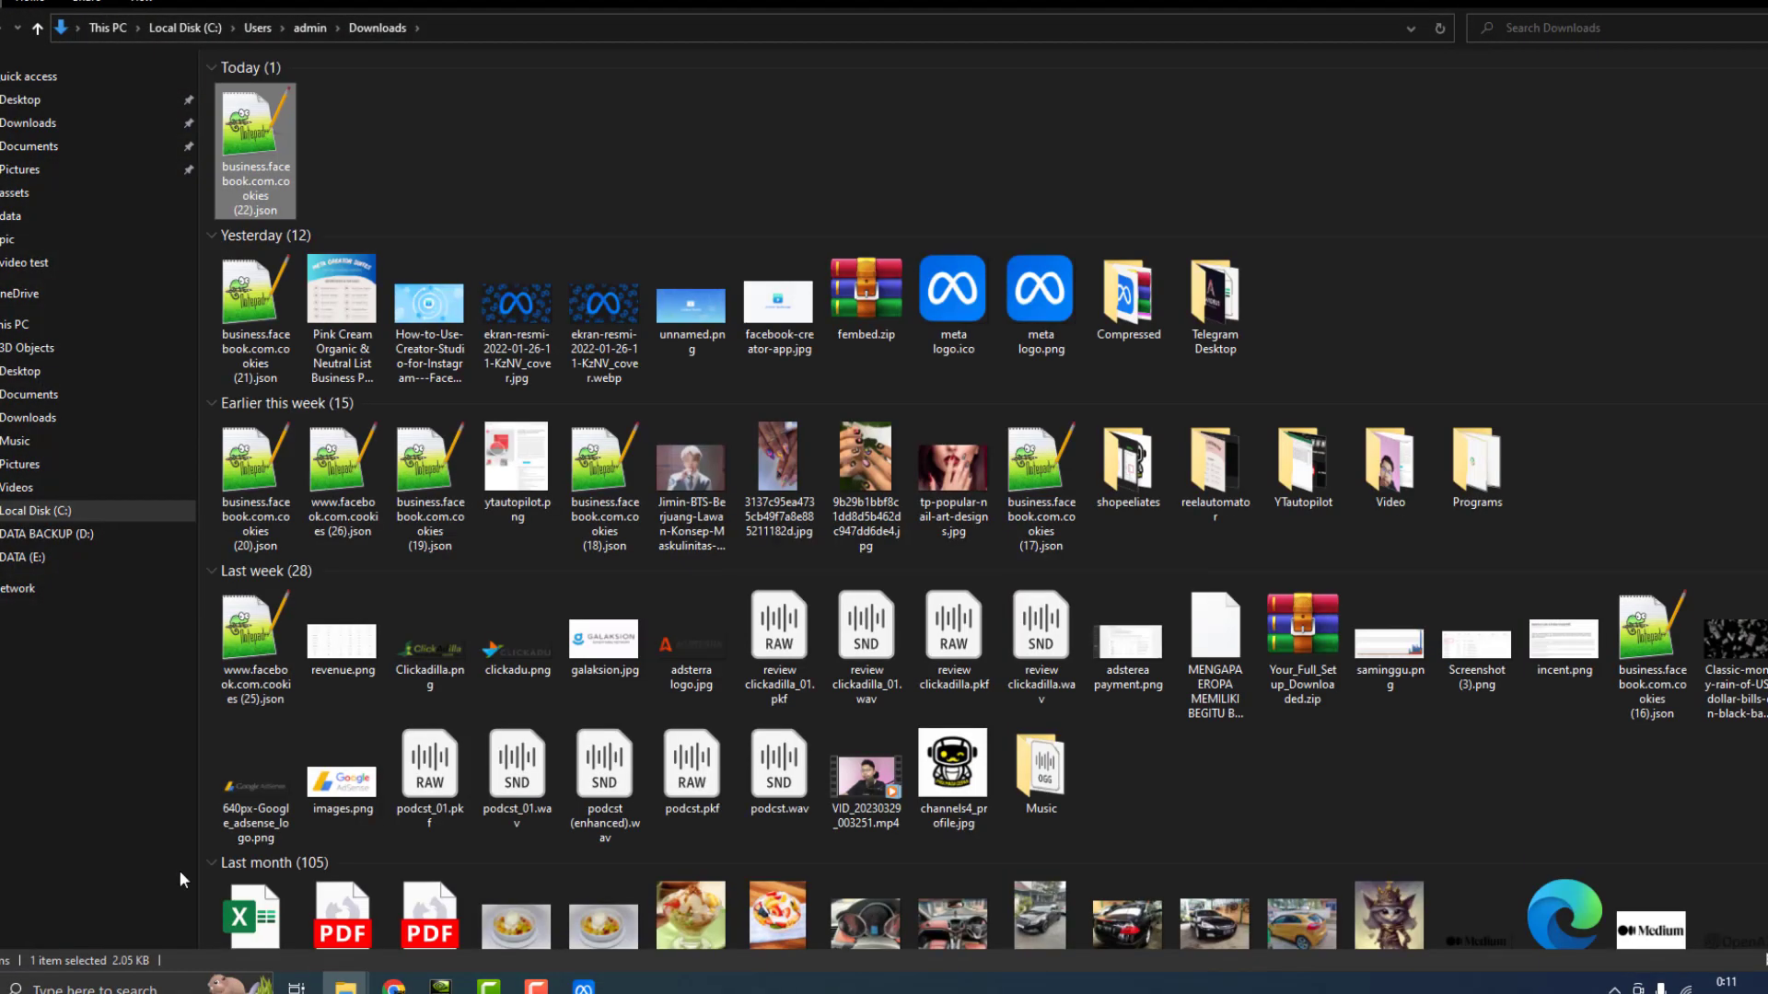
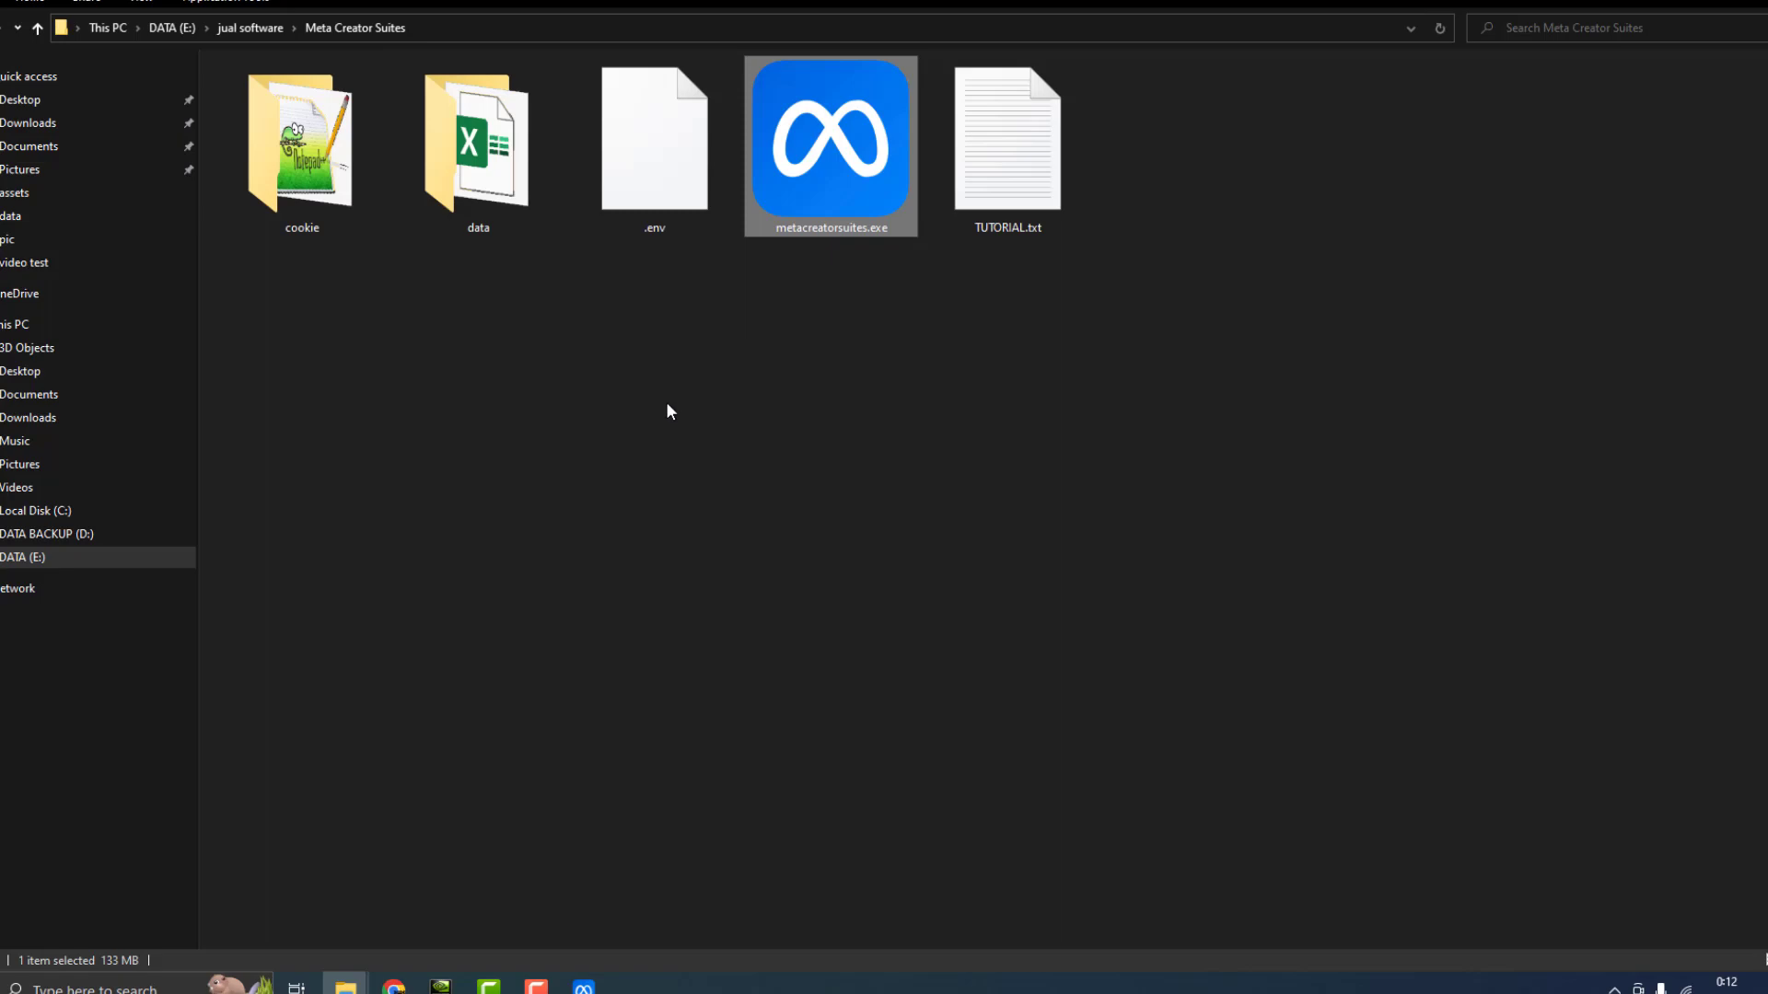
Paste the business.facebook.com.cookies (22).json file into the cookie folder and rename it akun1.json
double_click(313, 203)
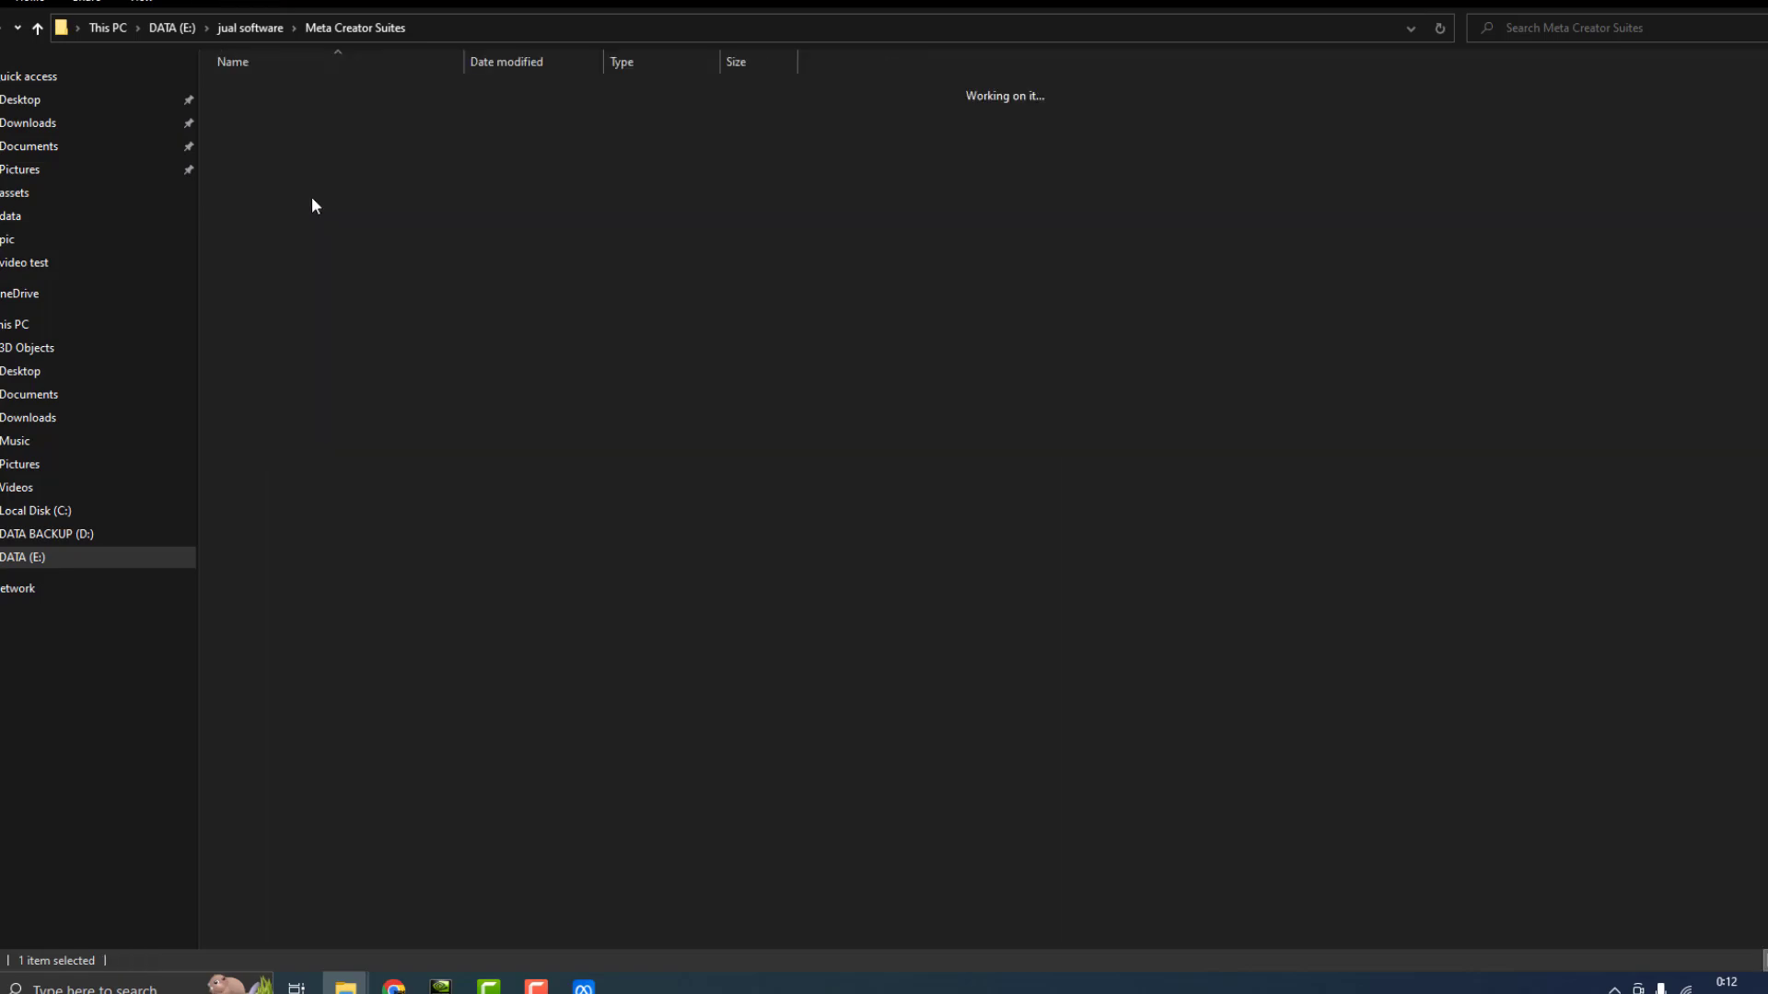
key(ctrl+v)
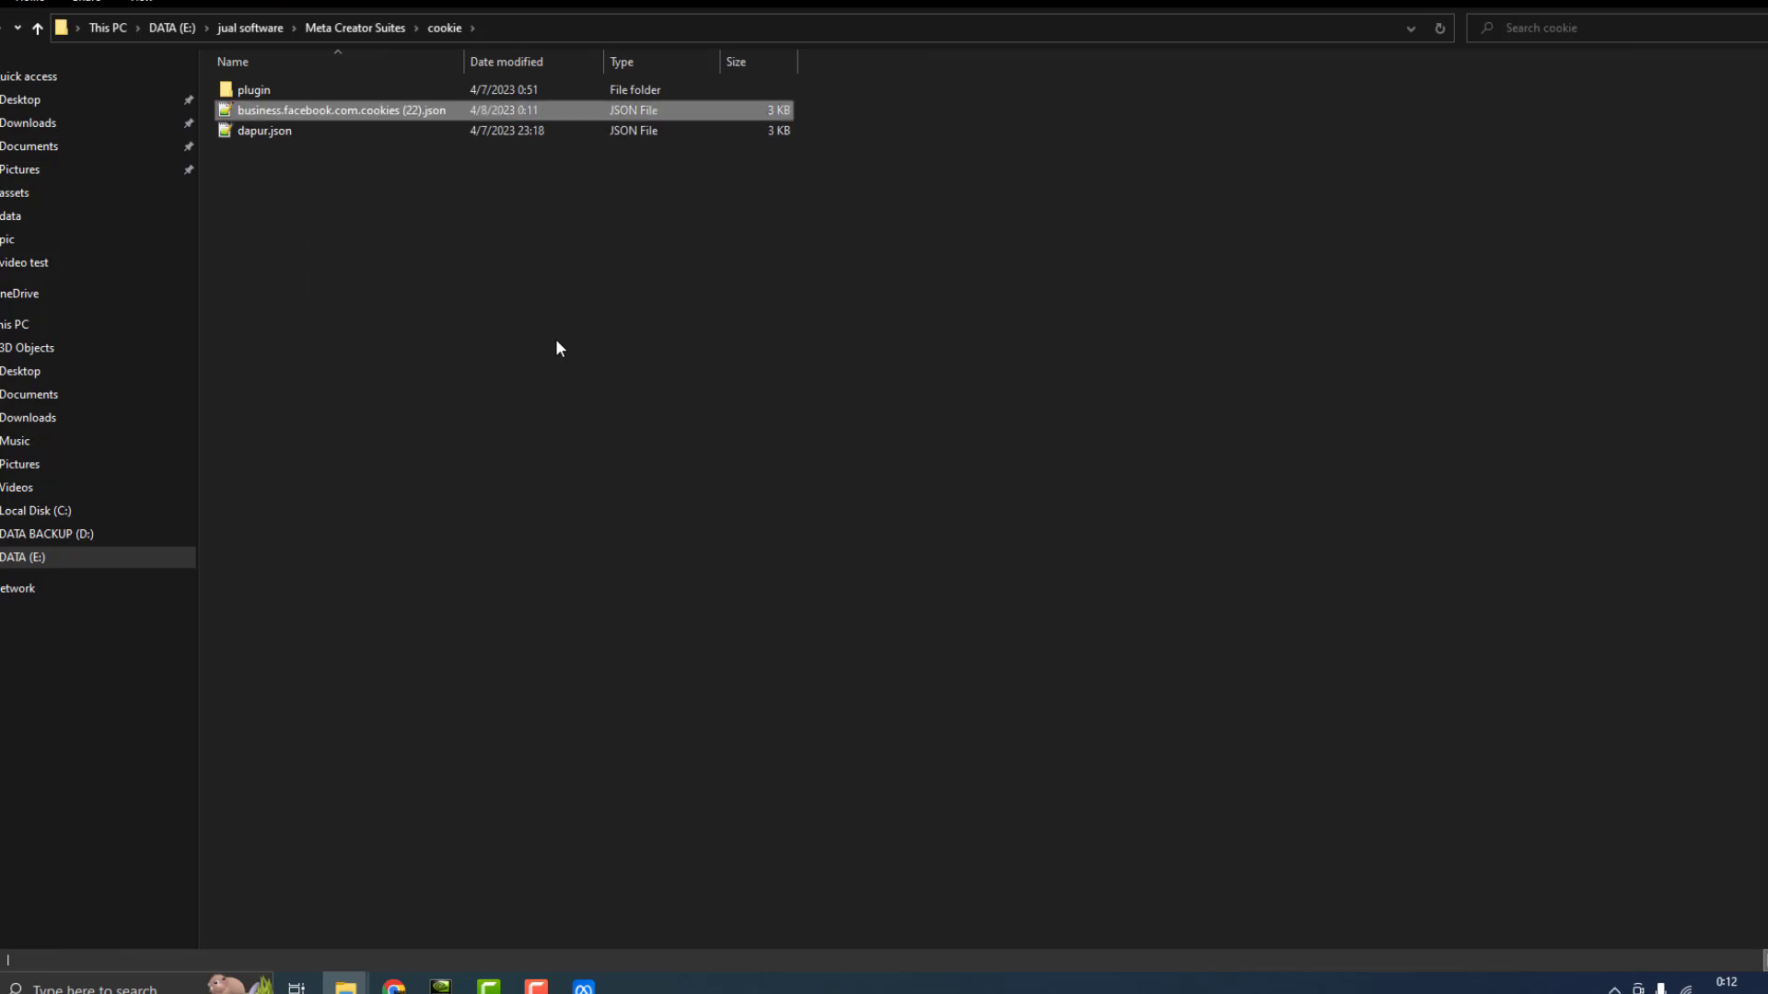
click(278, 108)
right_click(279, 109)
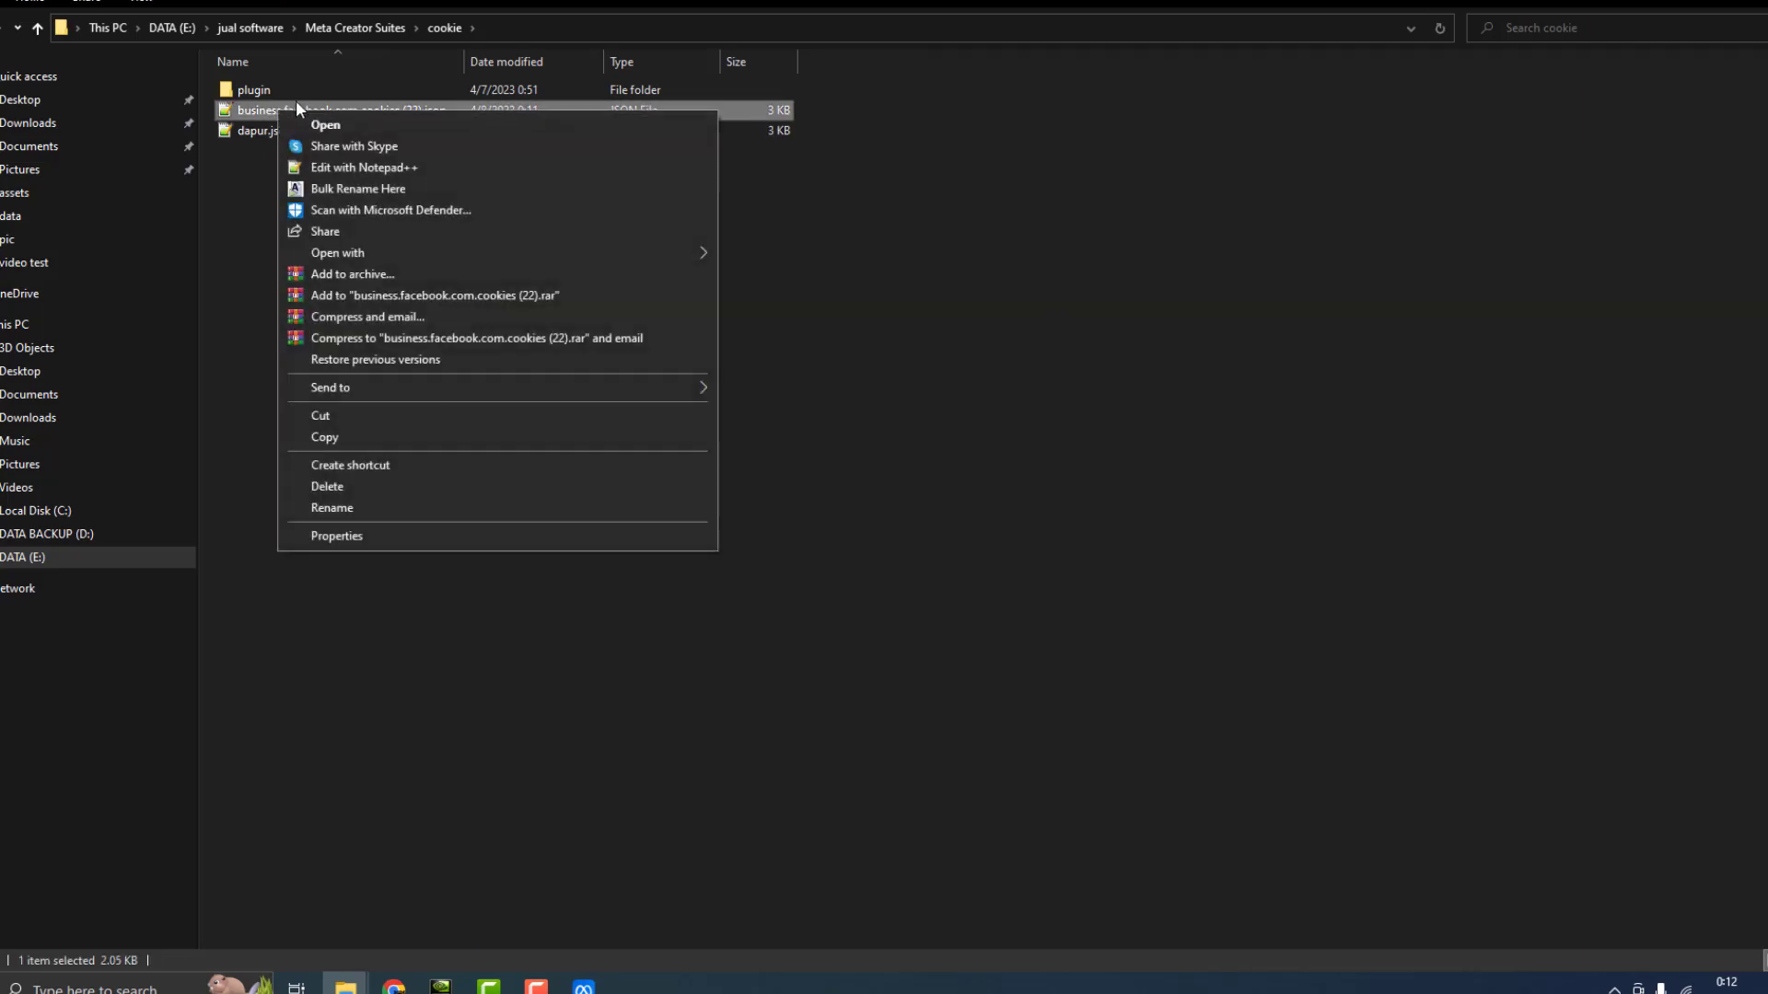
click(363, 510)
text(akun)
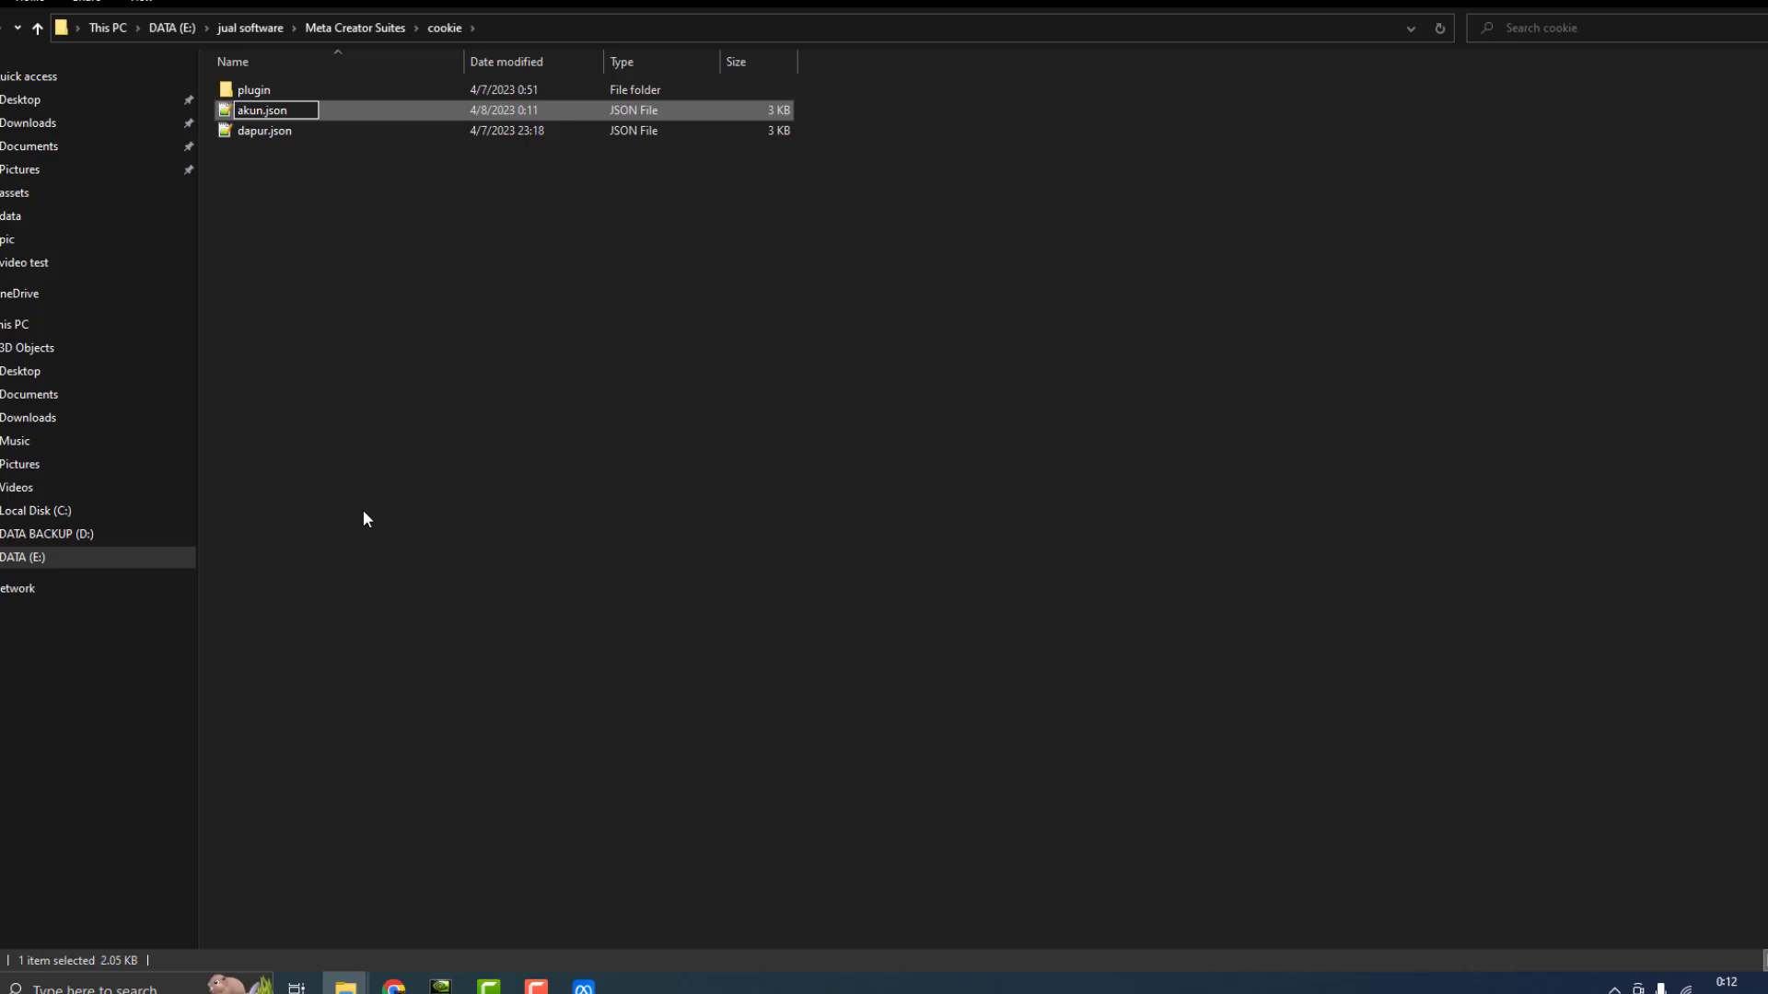
text(1)
key(Return)
click(364, 511)
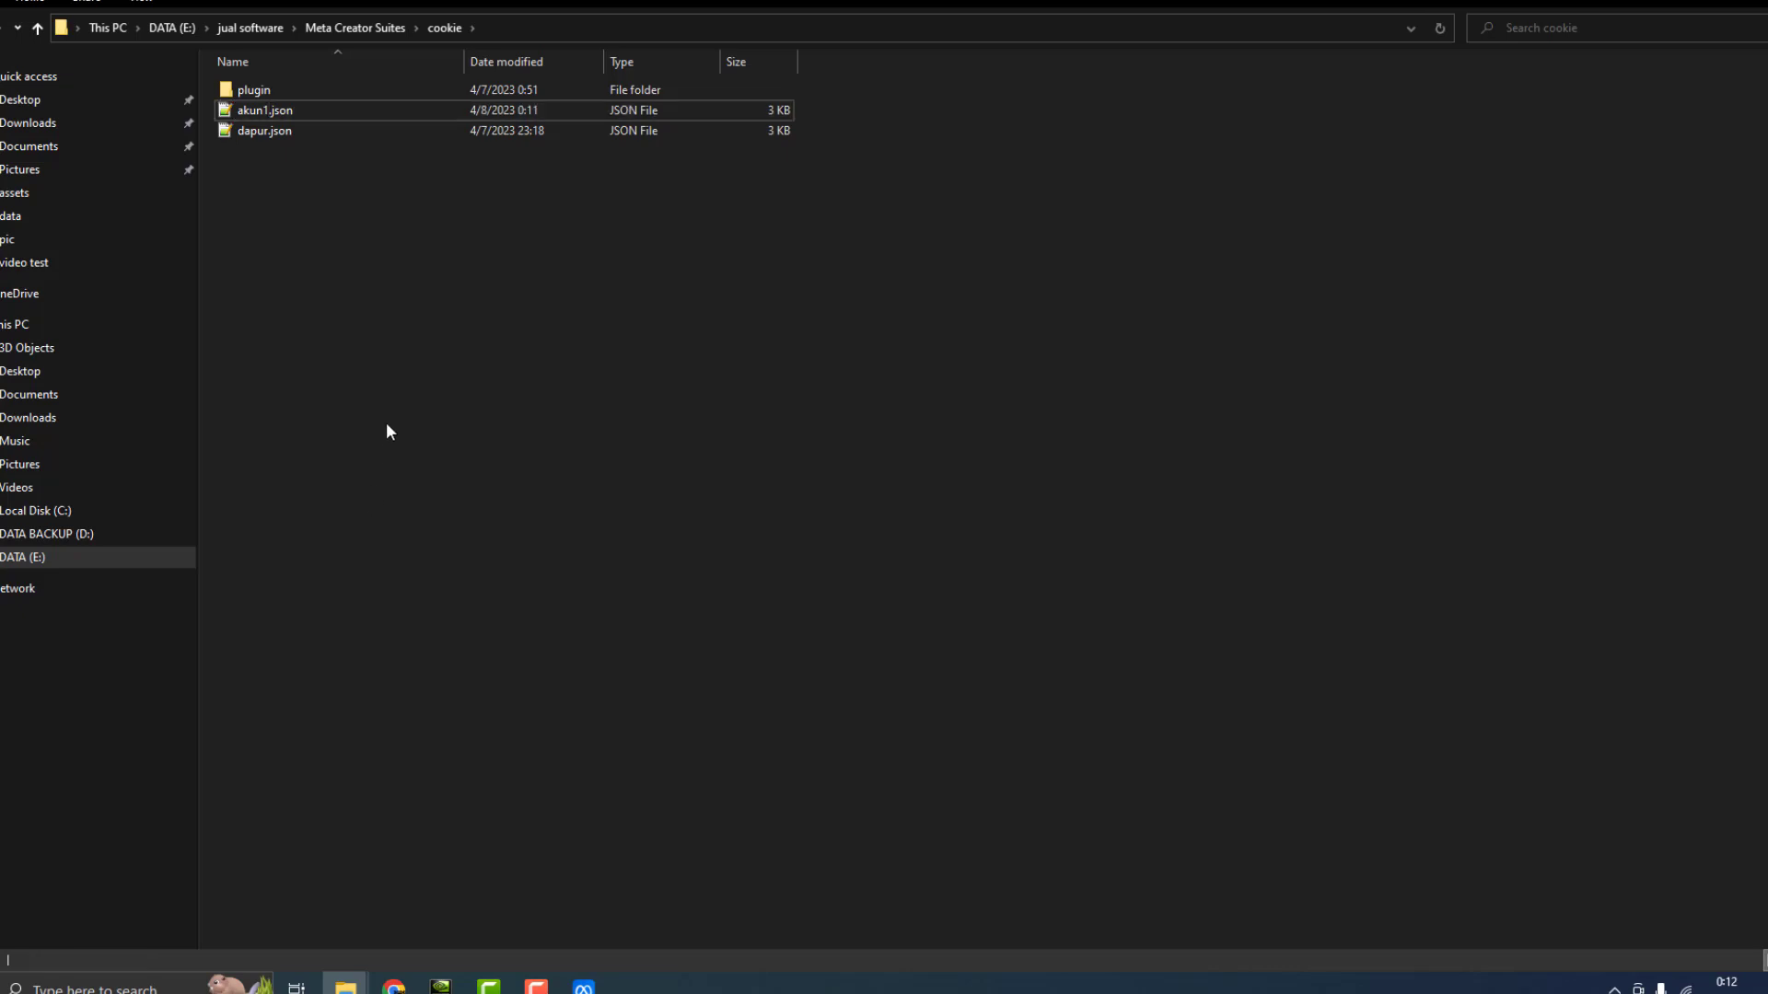
Open metacreatorsuites.xlsx from the data folder and select the post numbers 1–4 in A2:A5
click(352, 27)
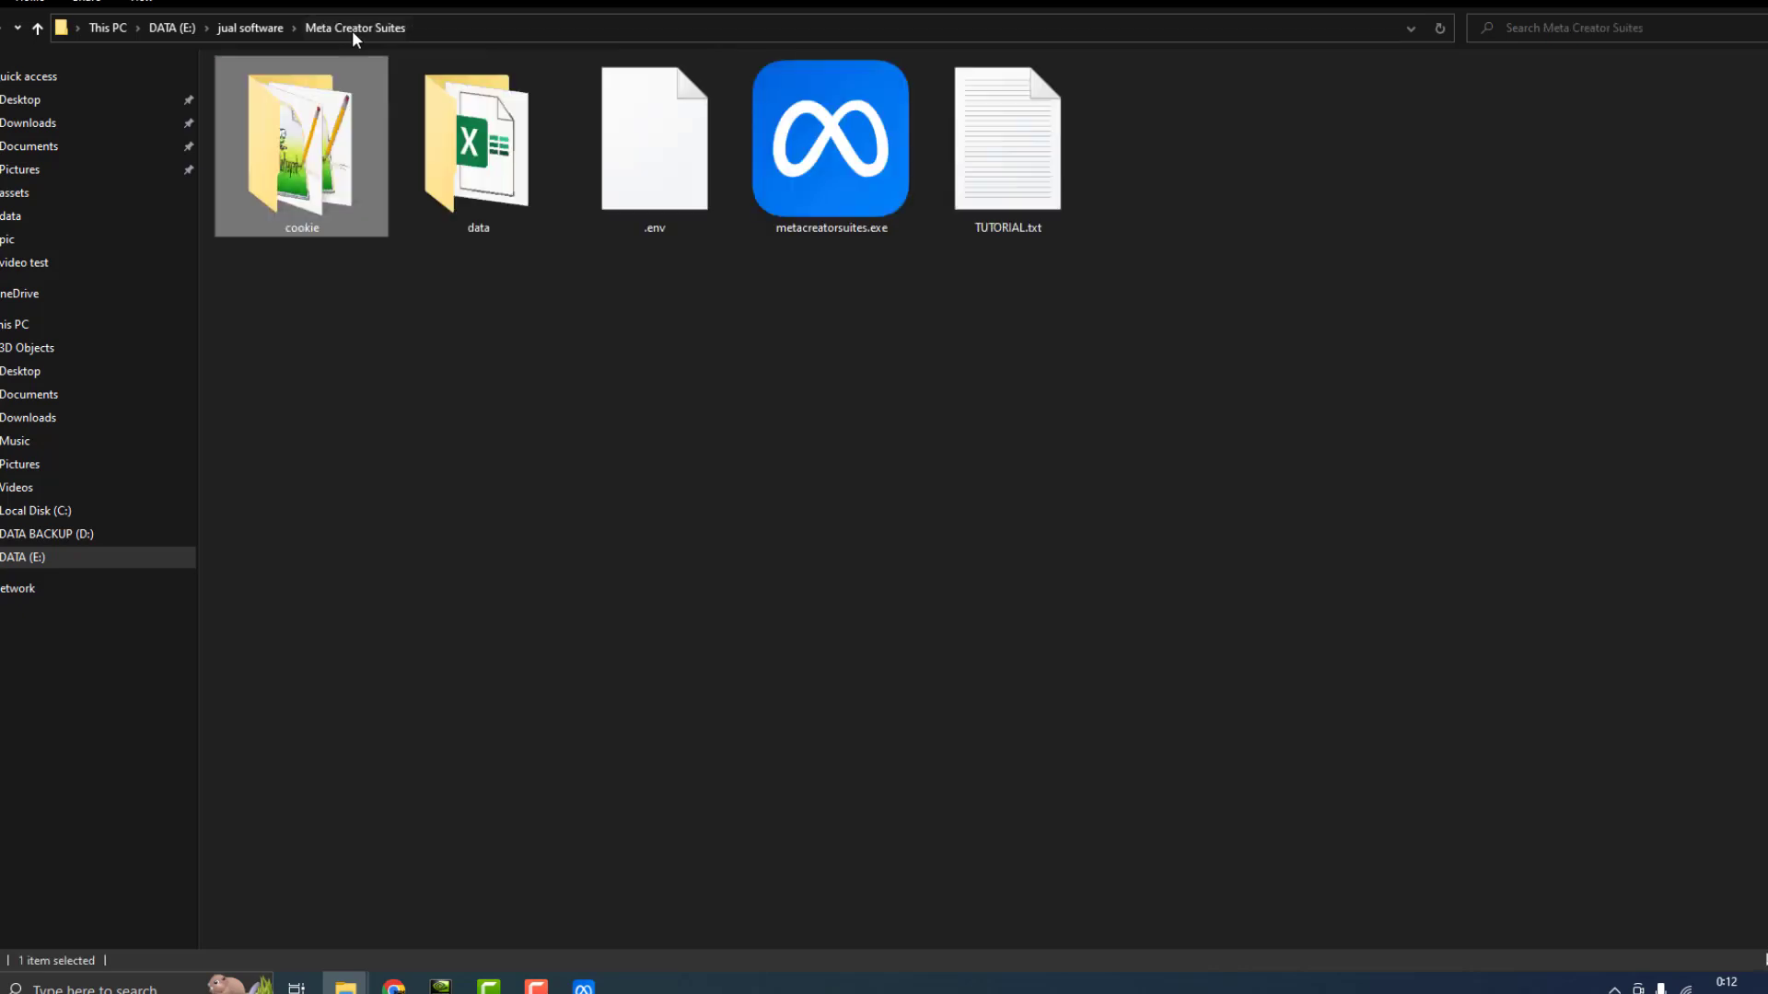
click(520, 353)
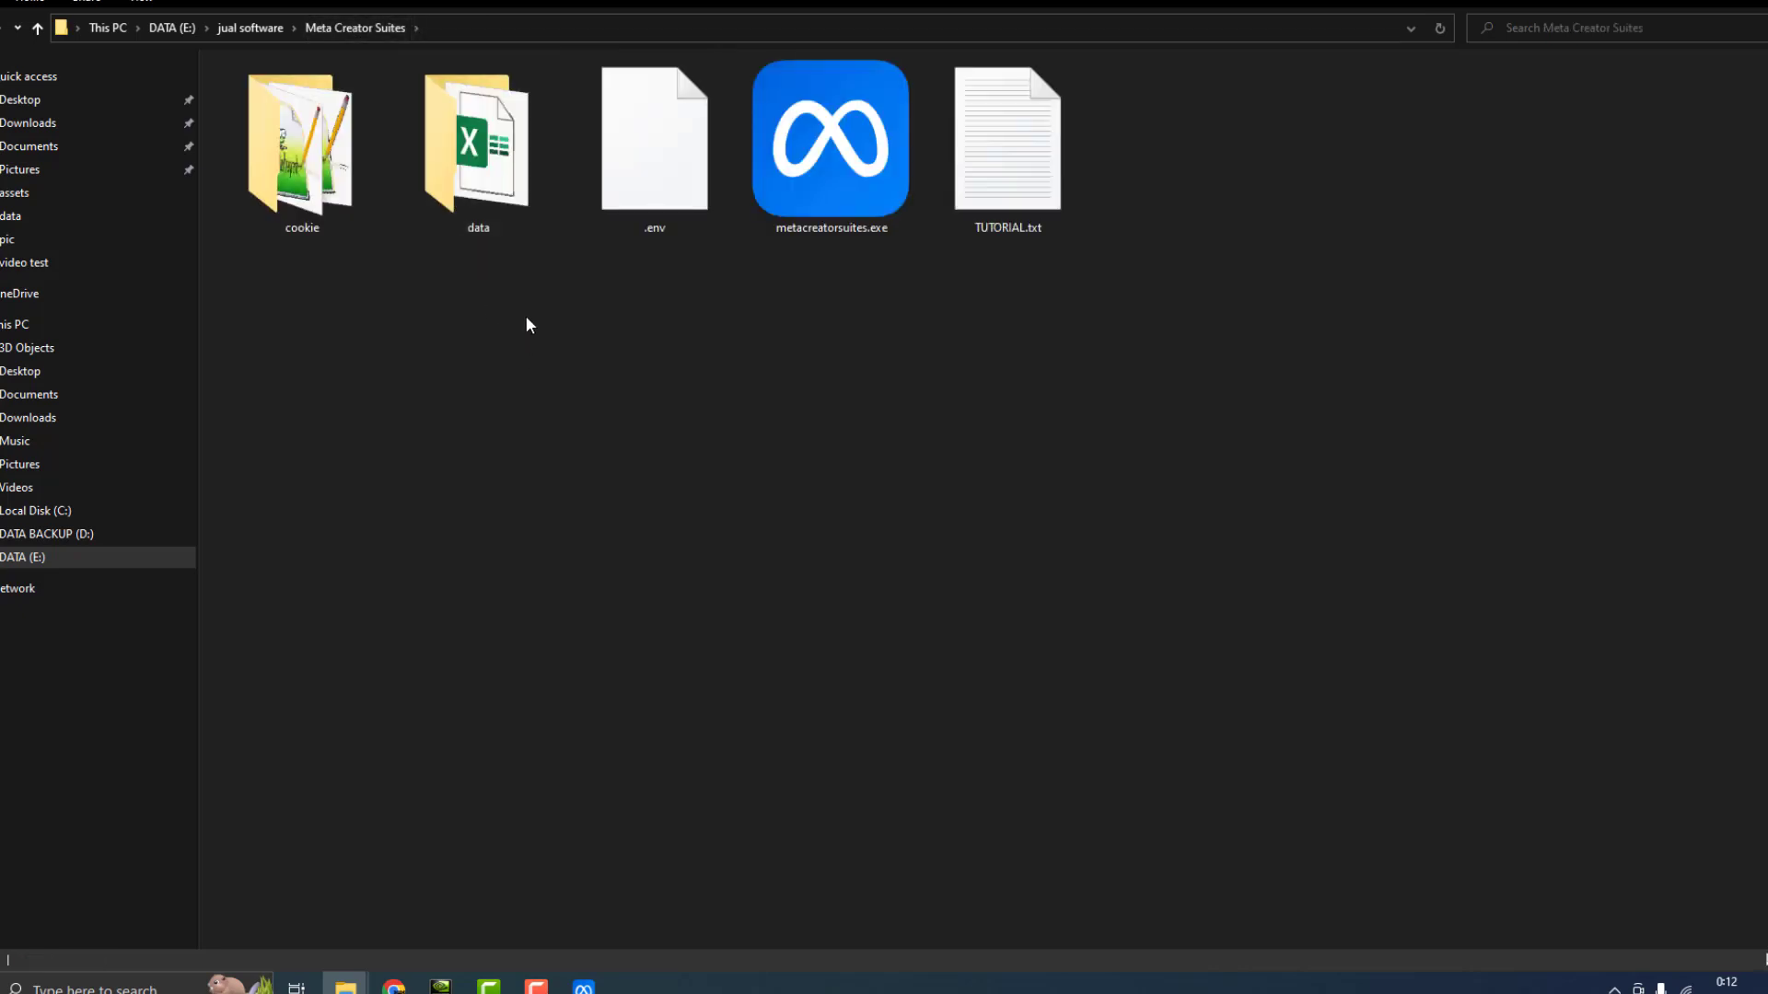
double_click(478, 172)
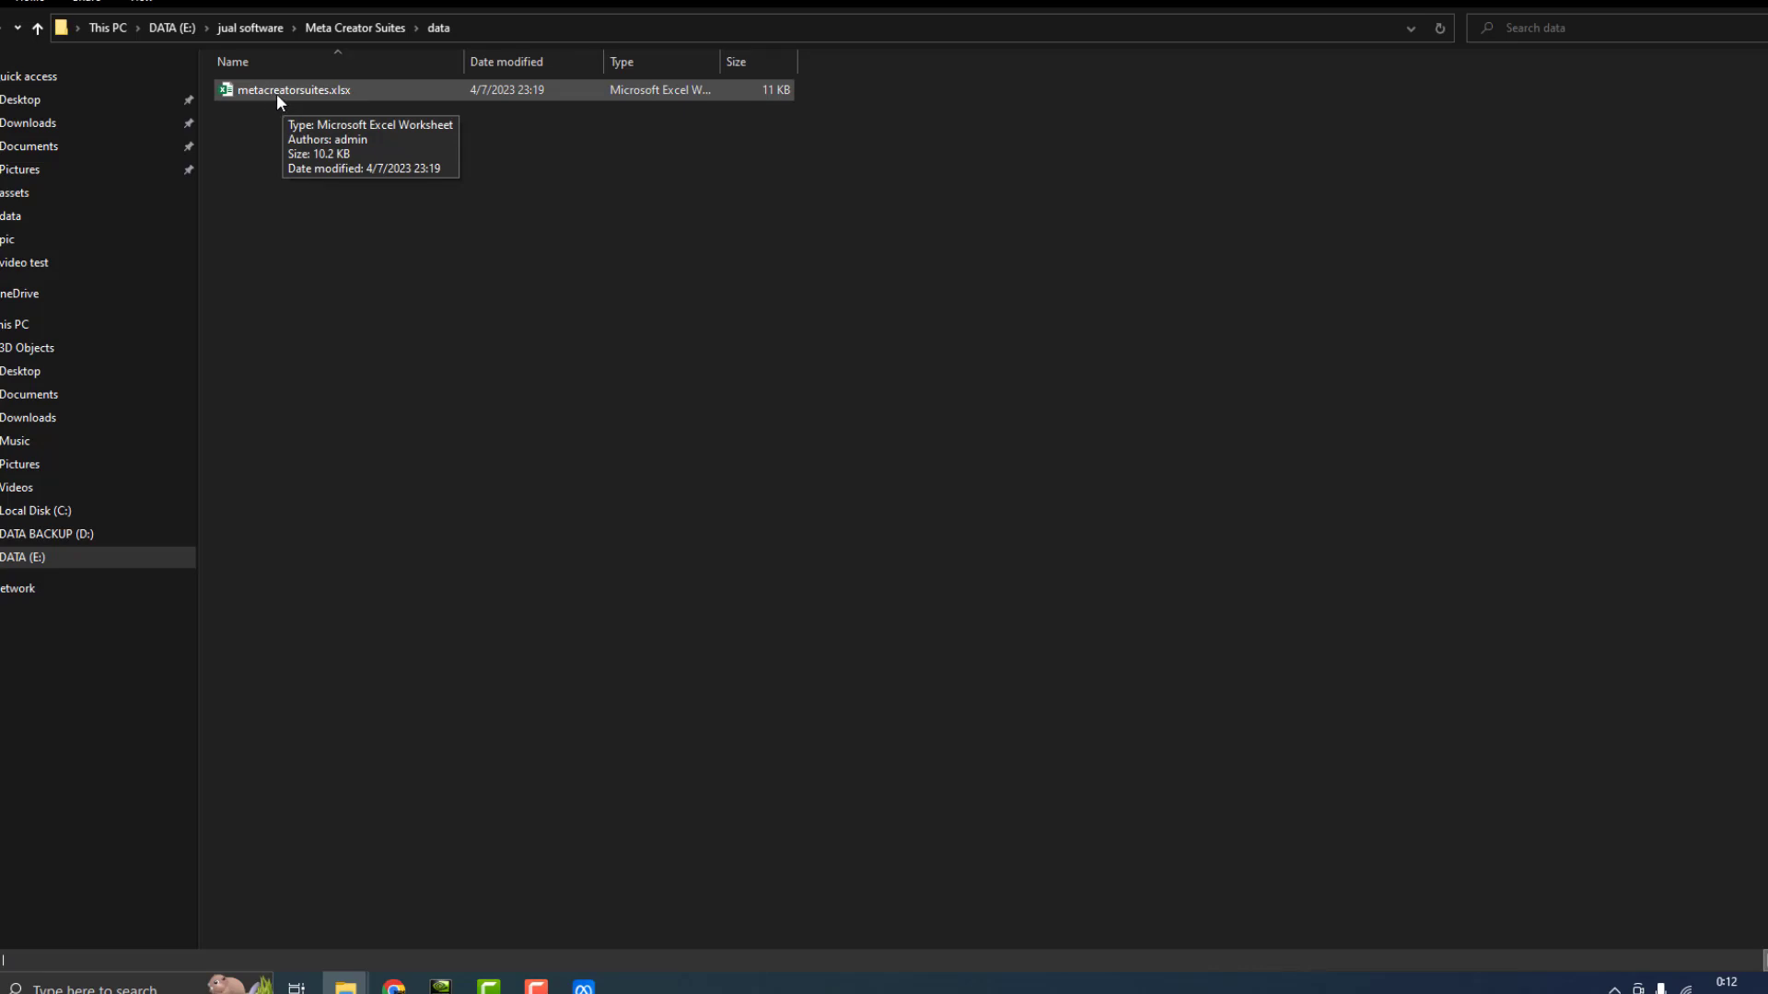
double_click(276, 92)
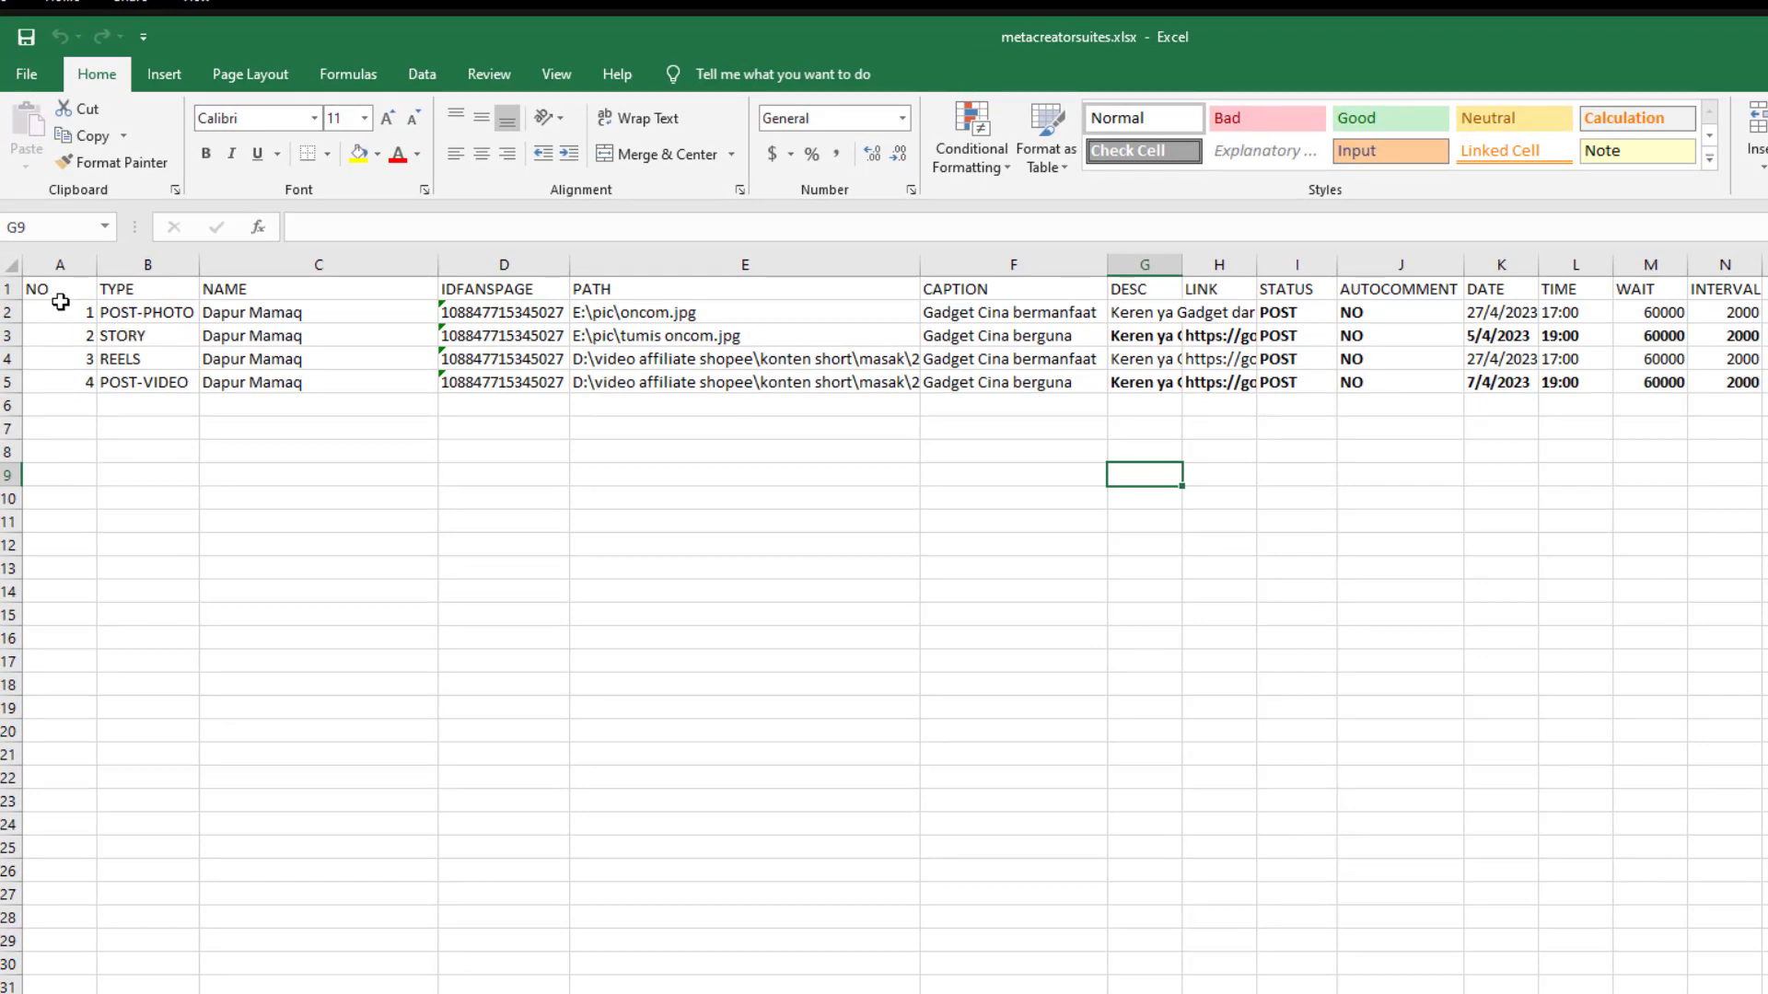
drag(67, 317, 71, 382)
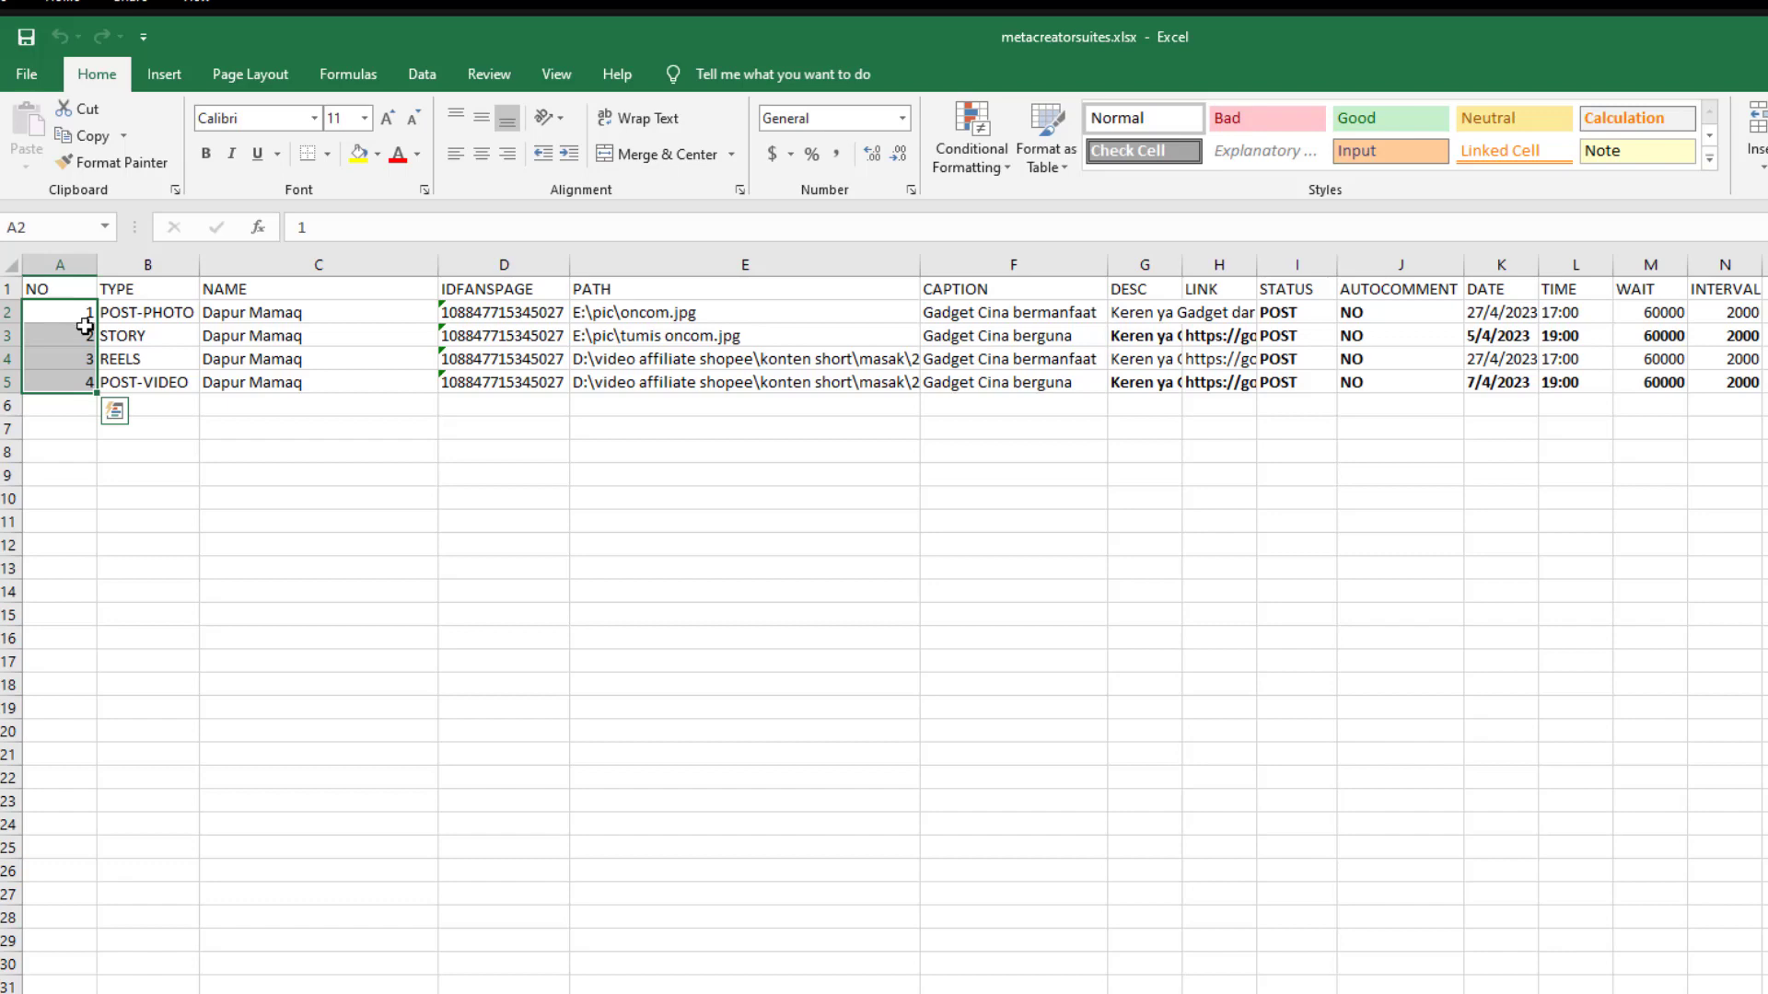
click(144, 319)
click(138, 290)
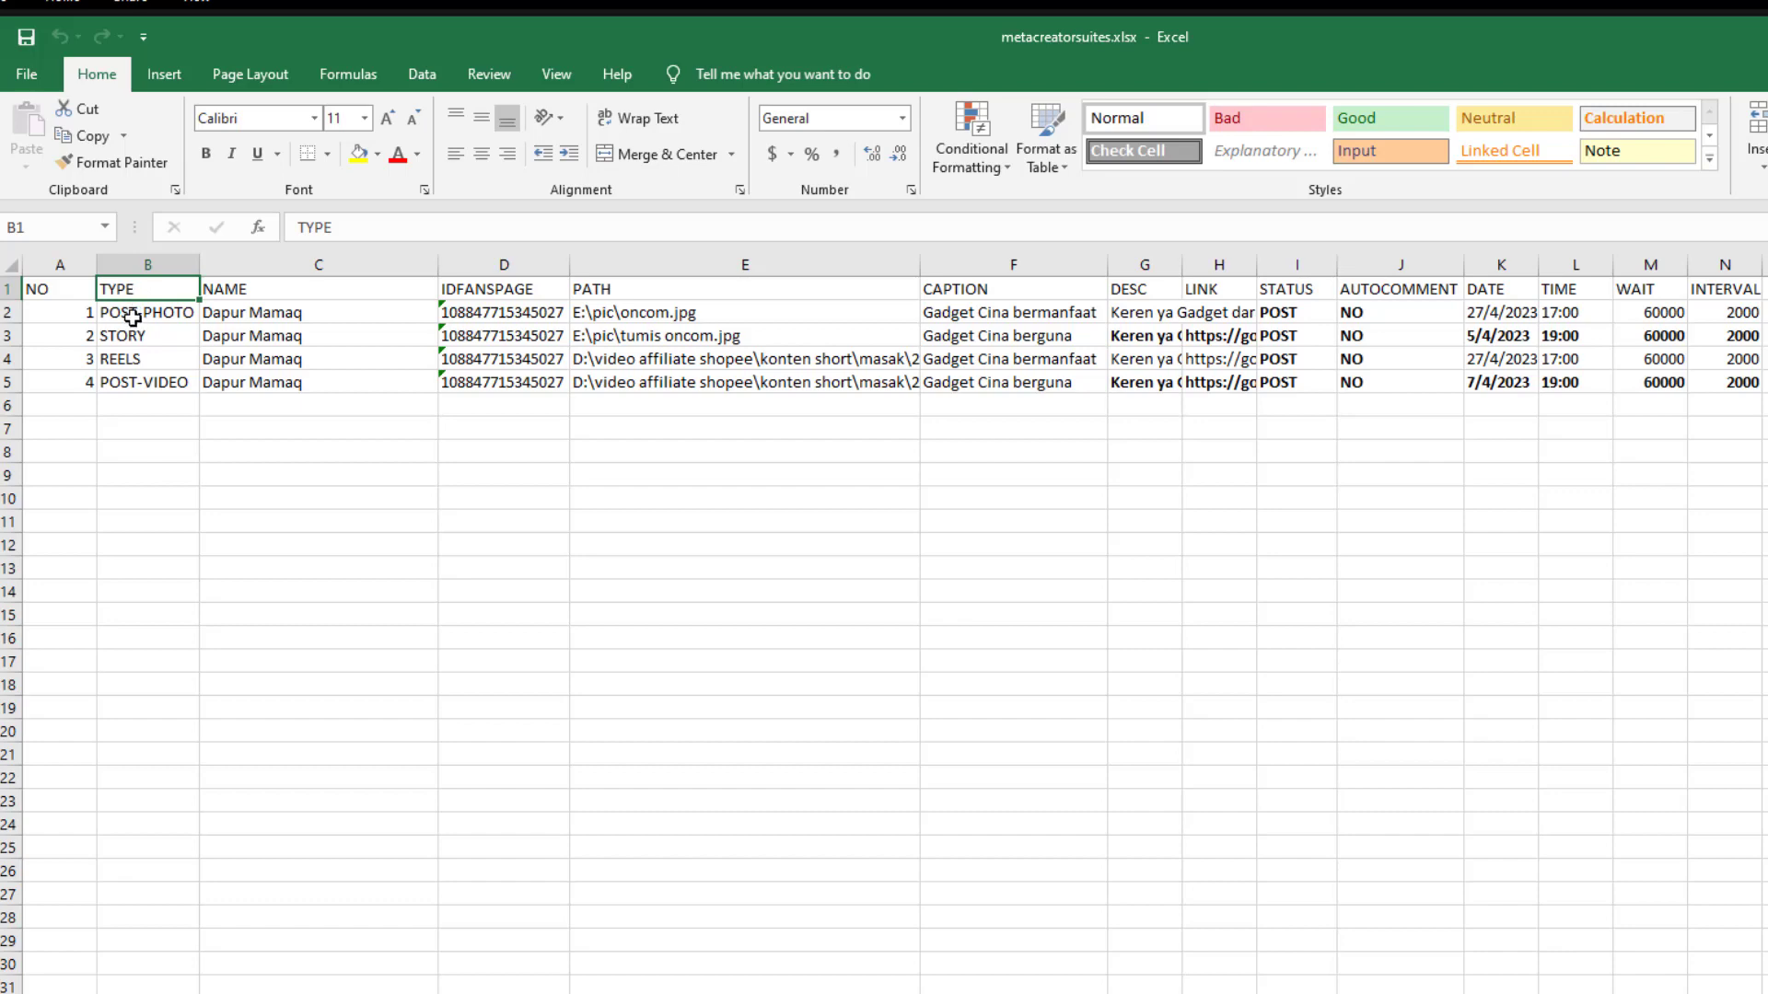
click(132, 318)
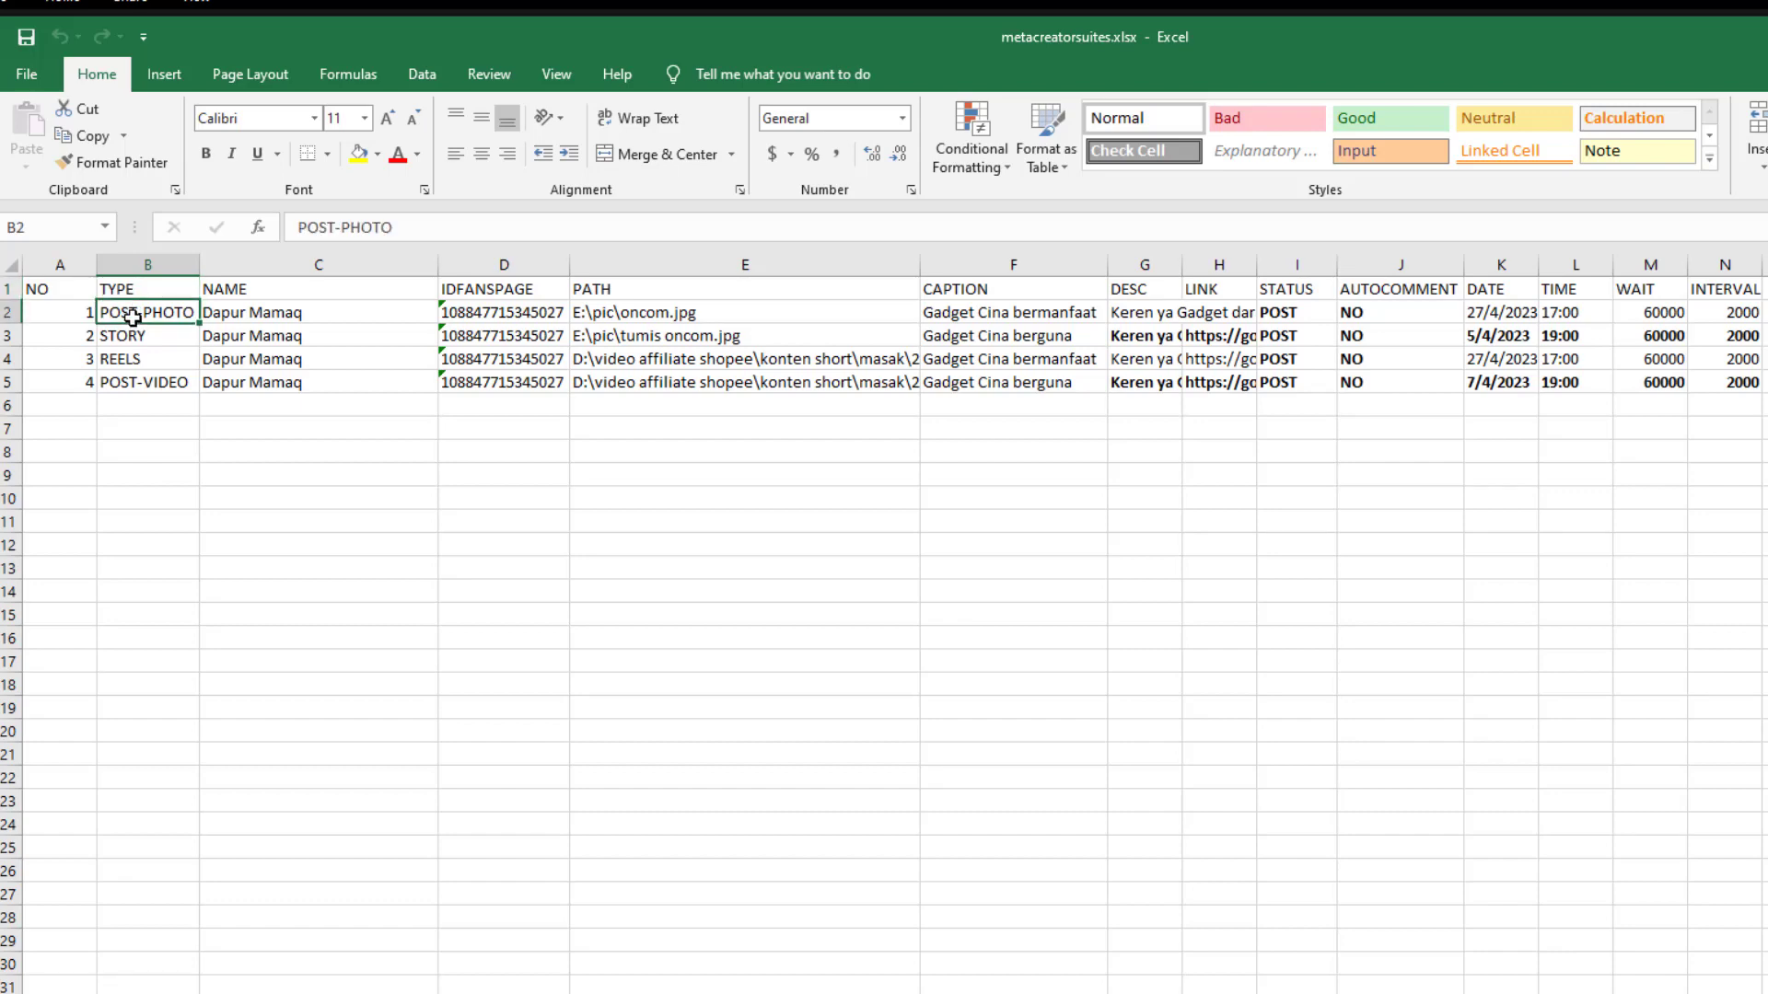
click(149, 336)
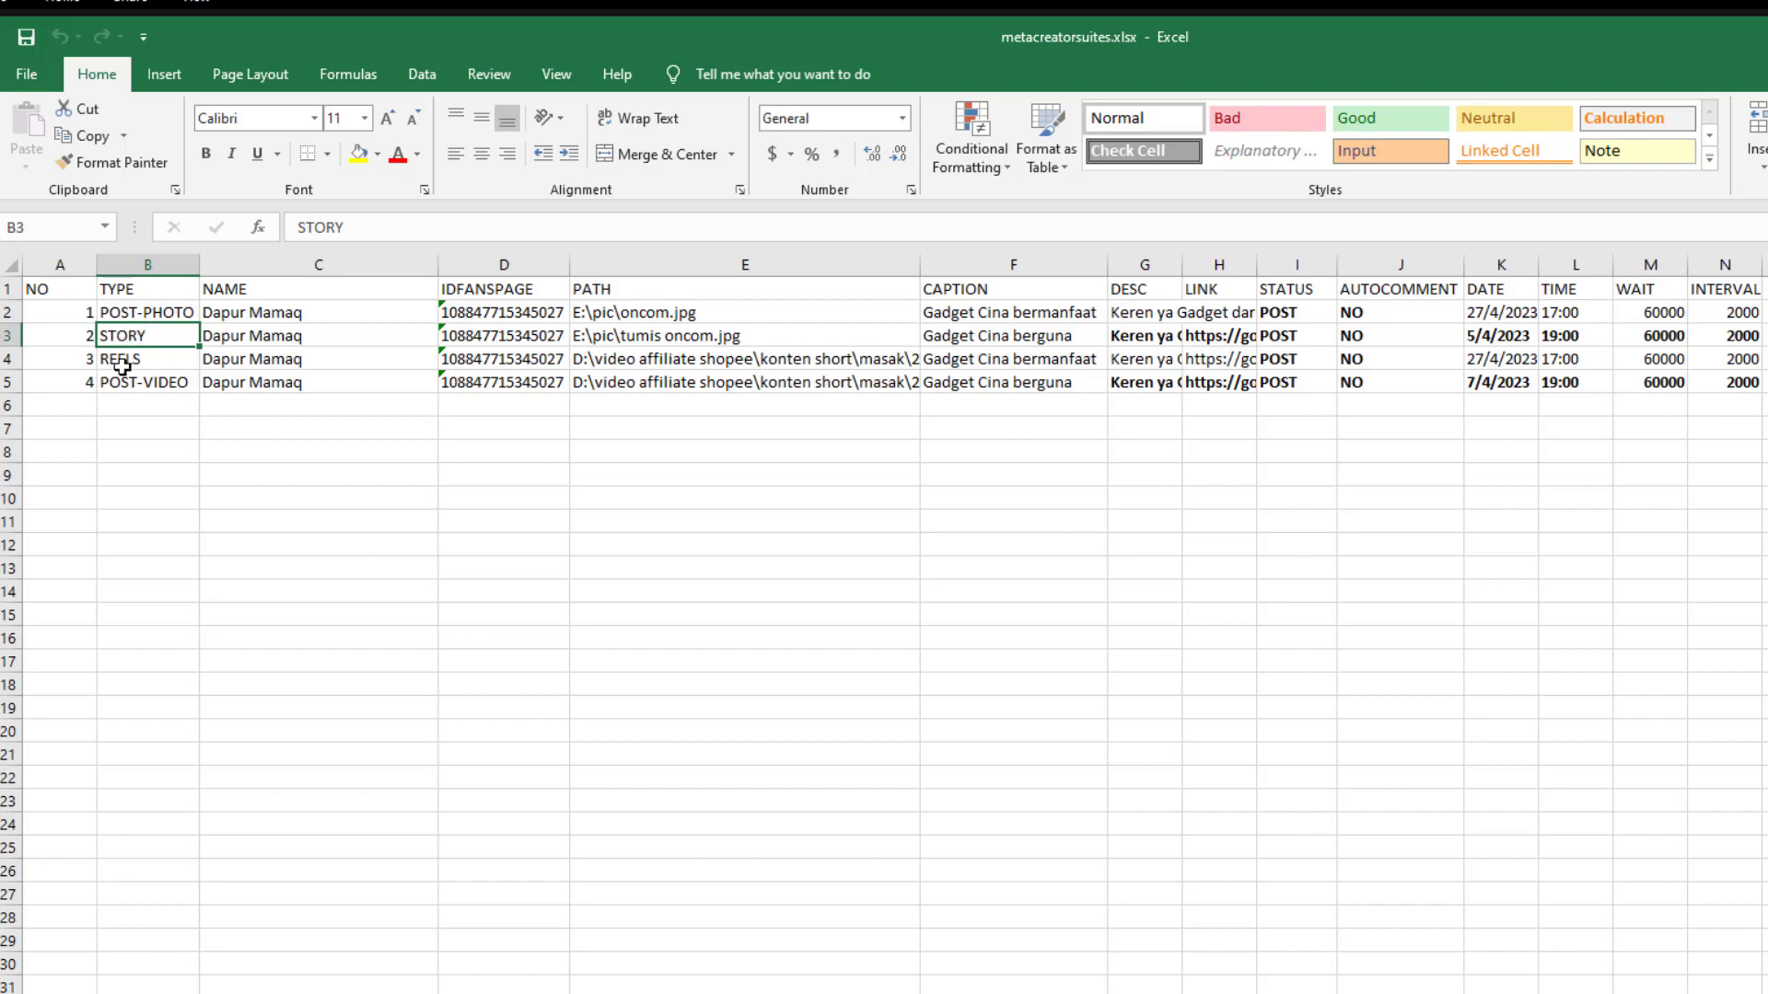
click(124, 359)
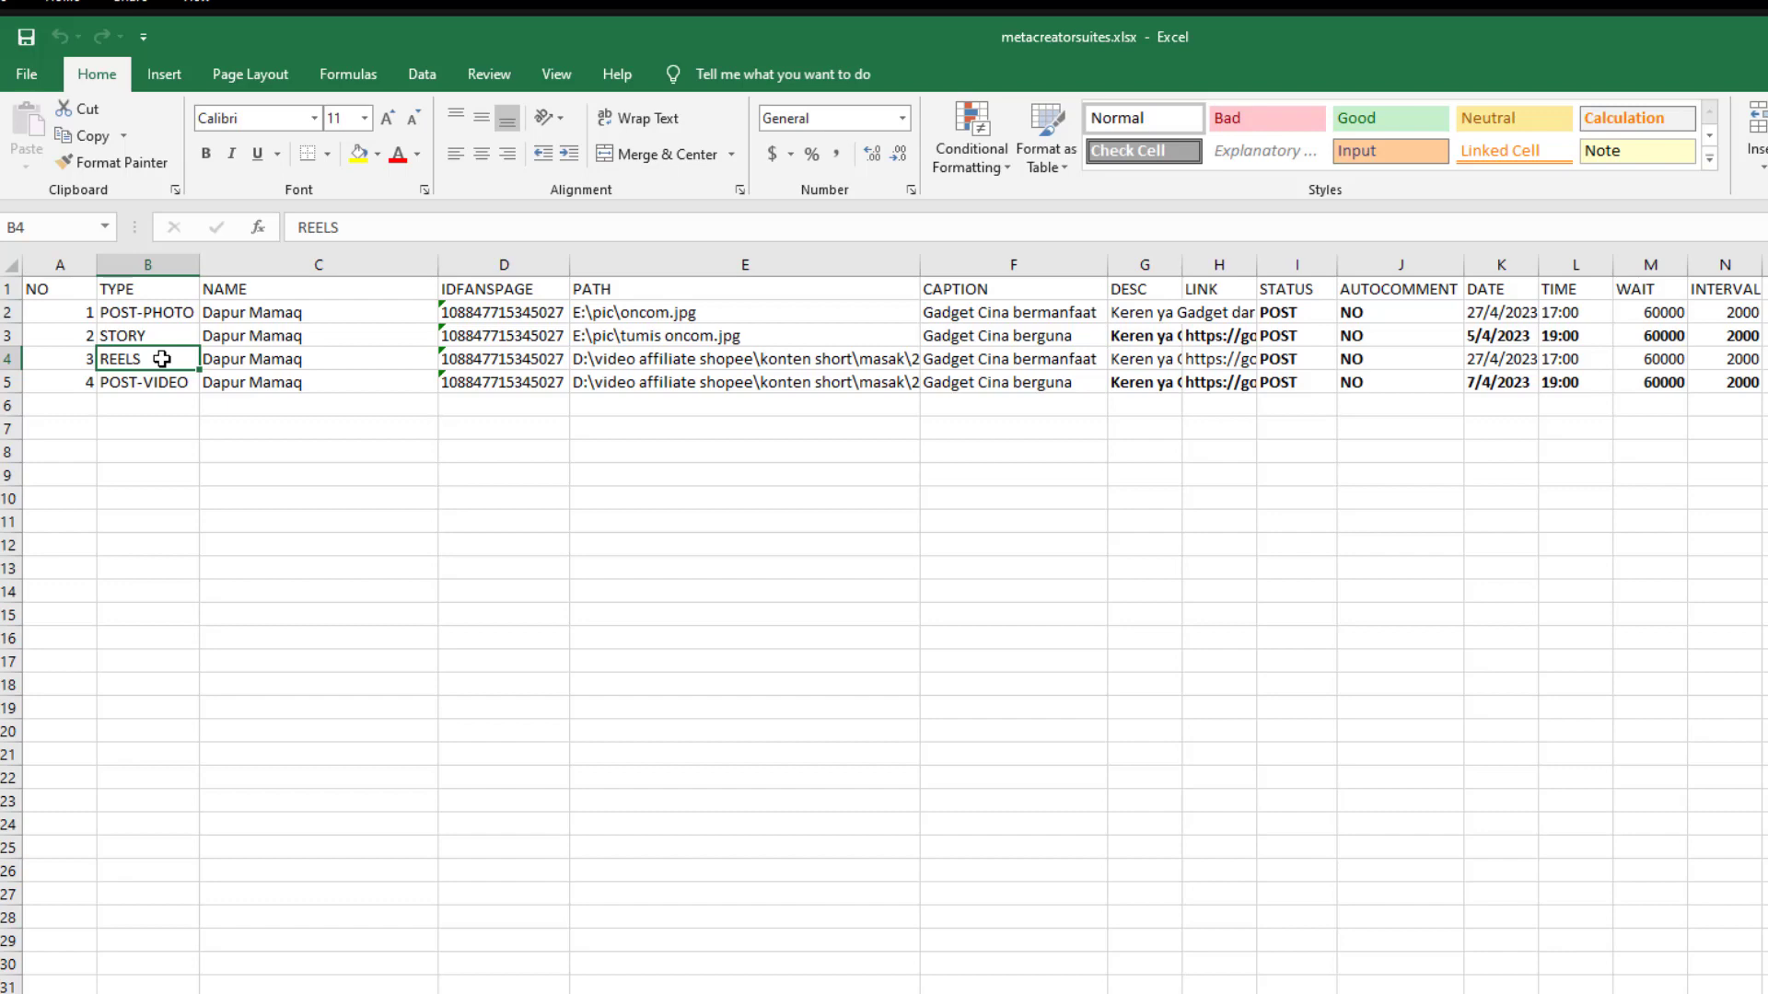
click(136, 384)
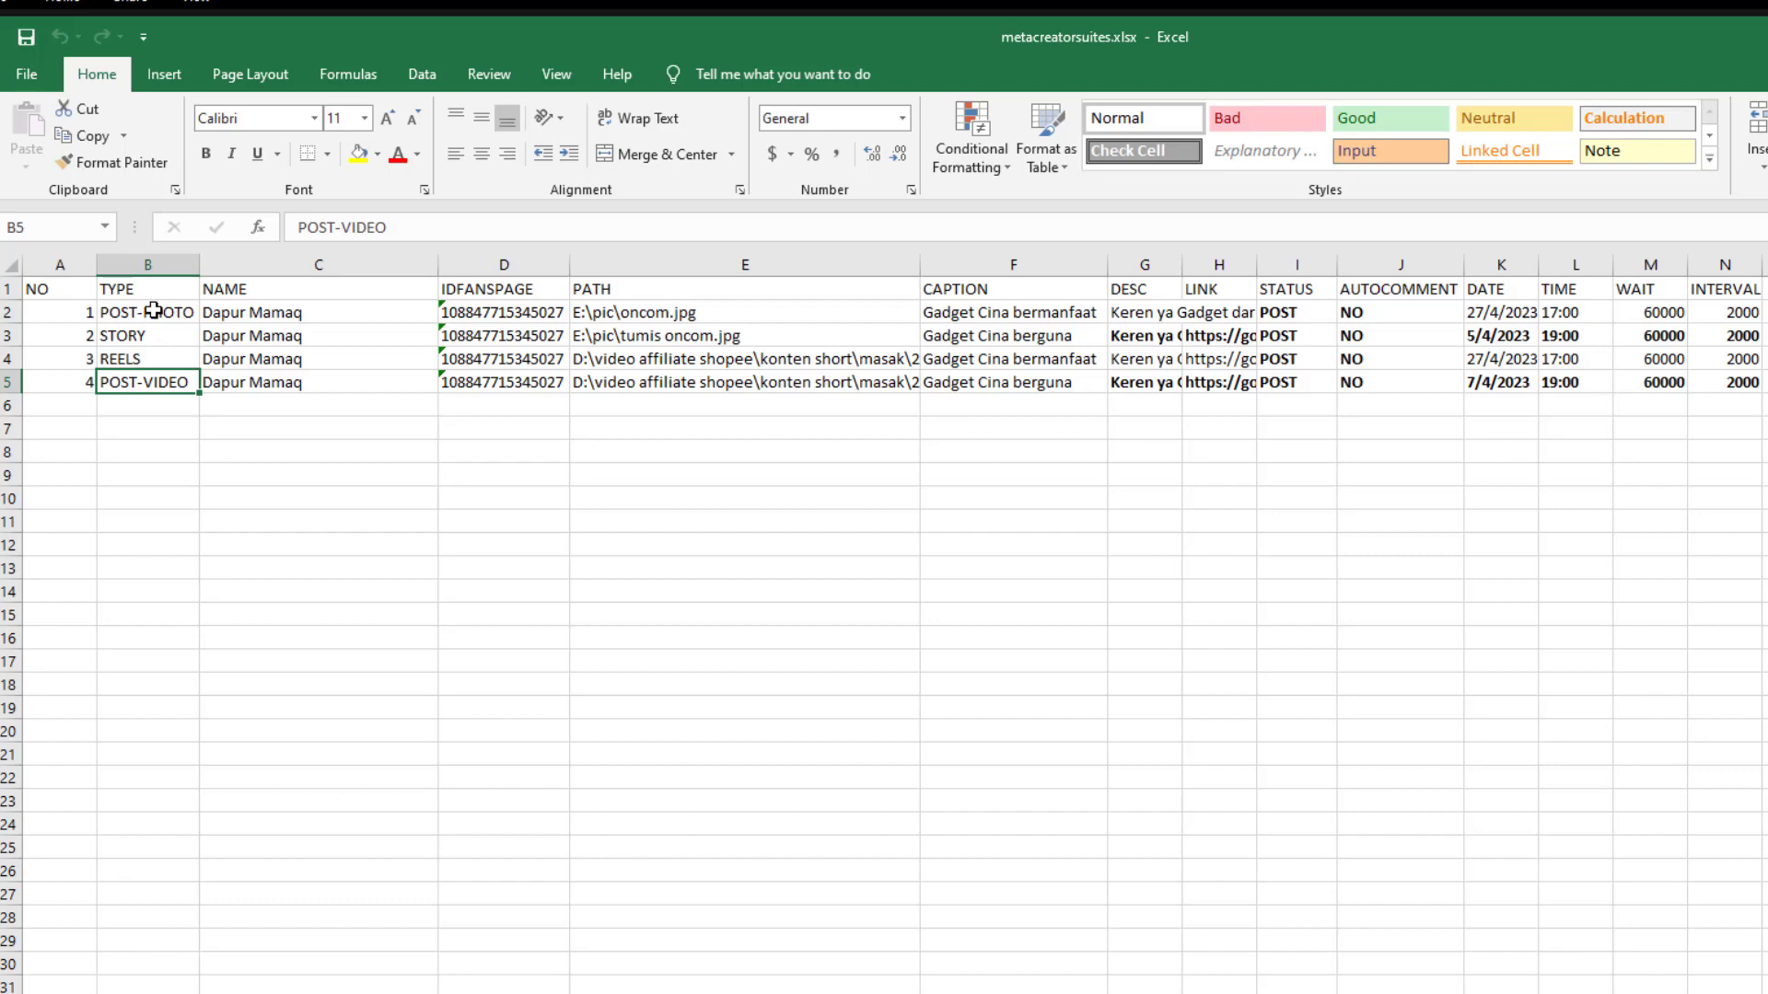
drag(154, 311, 147, 381)
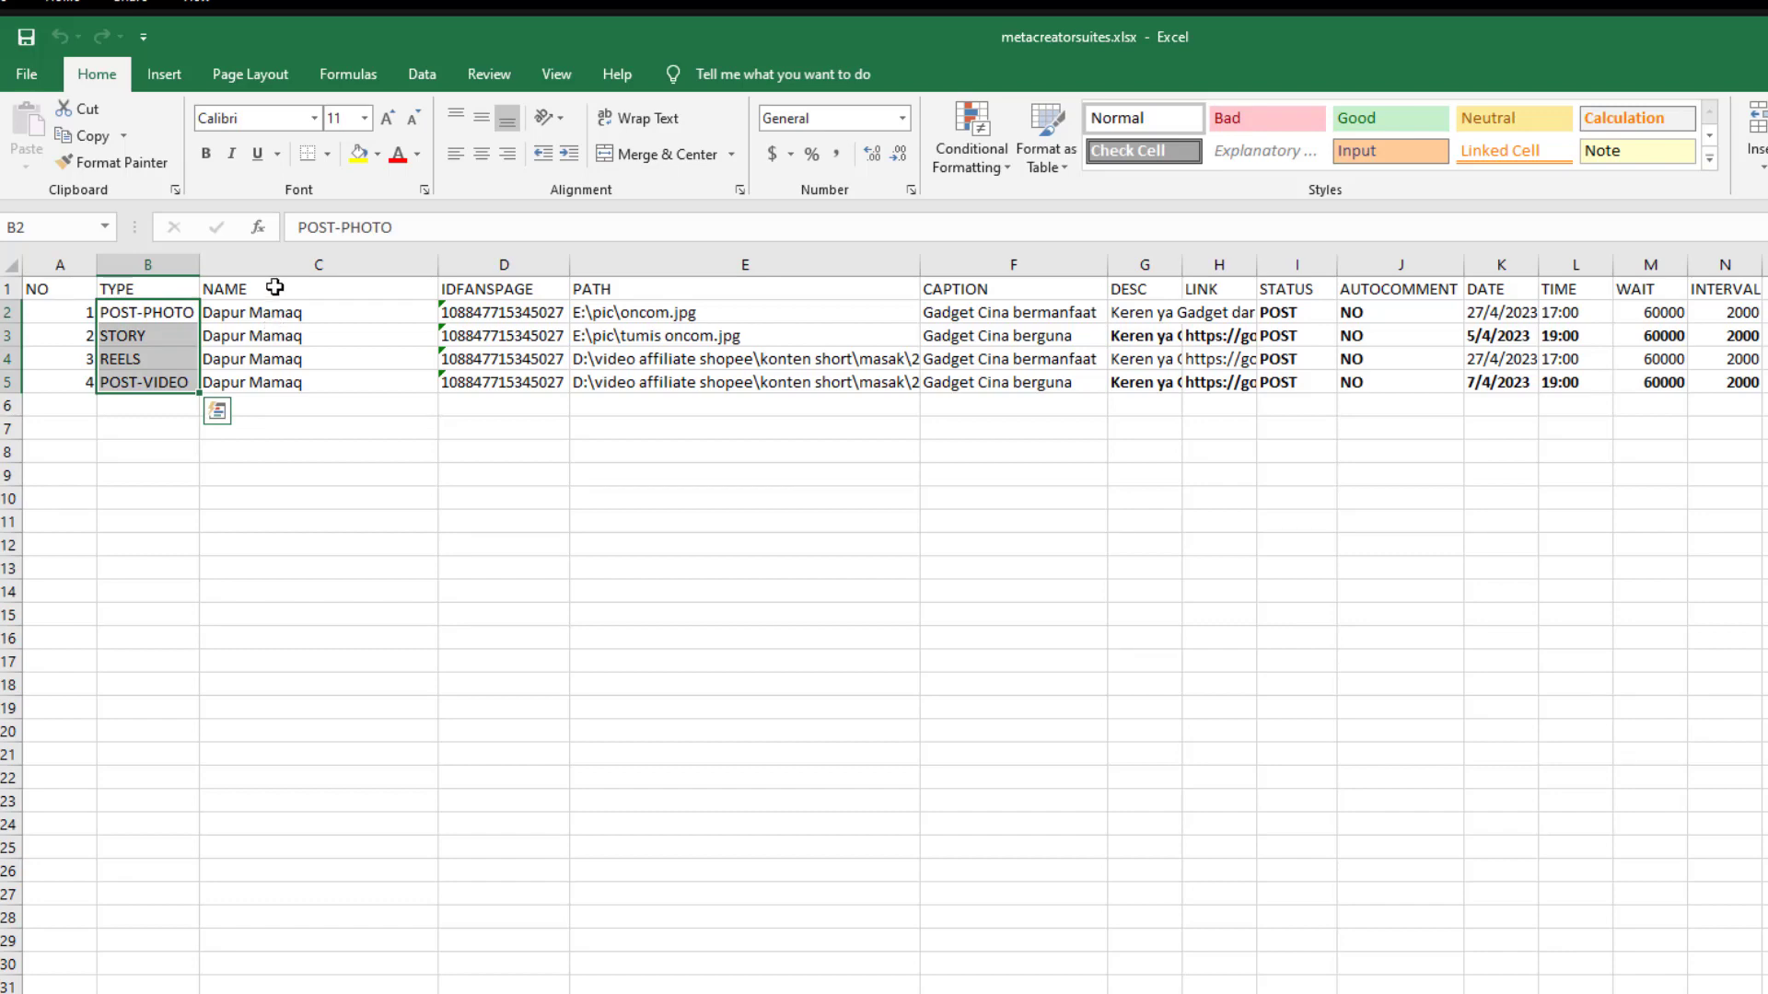
click(275, 287)
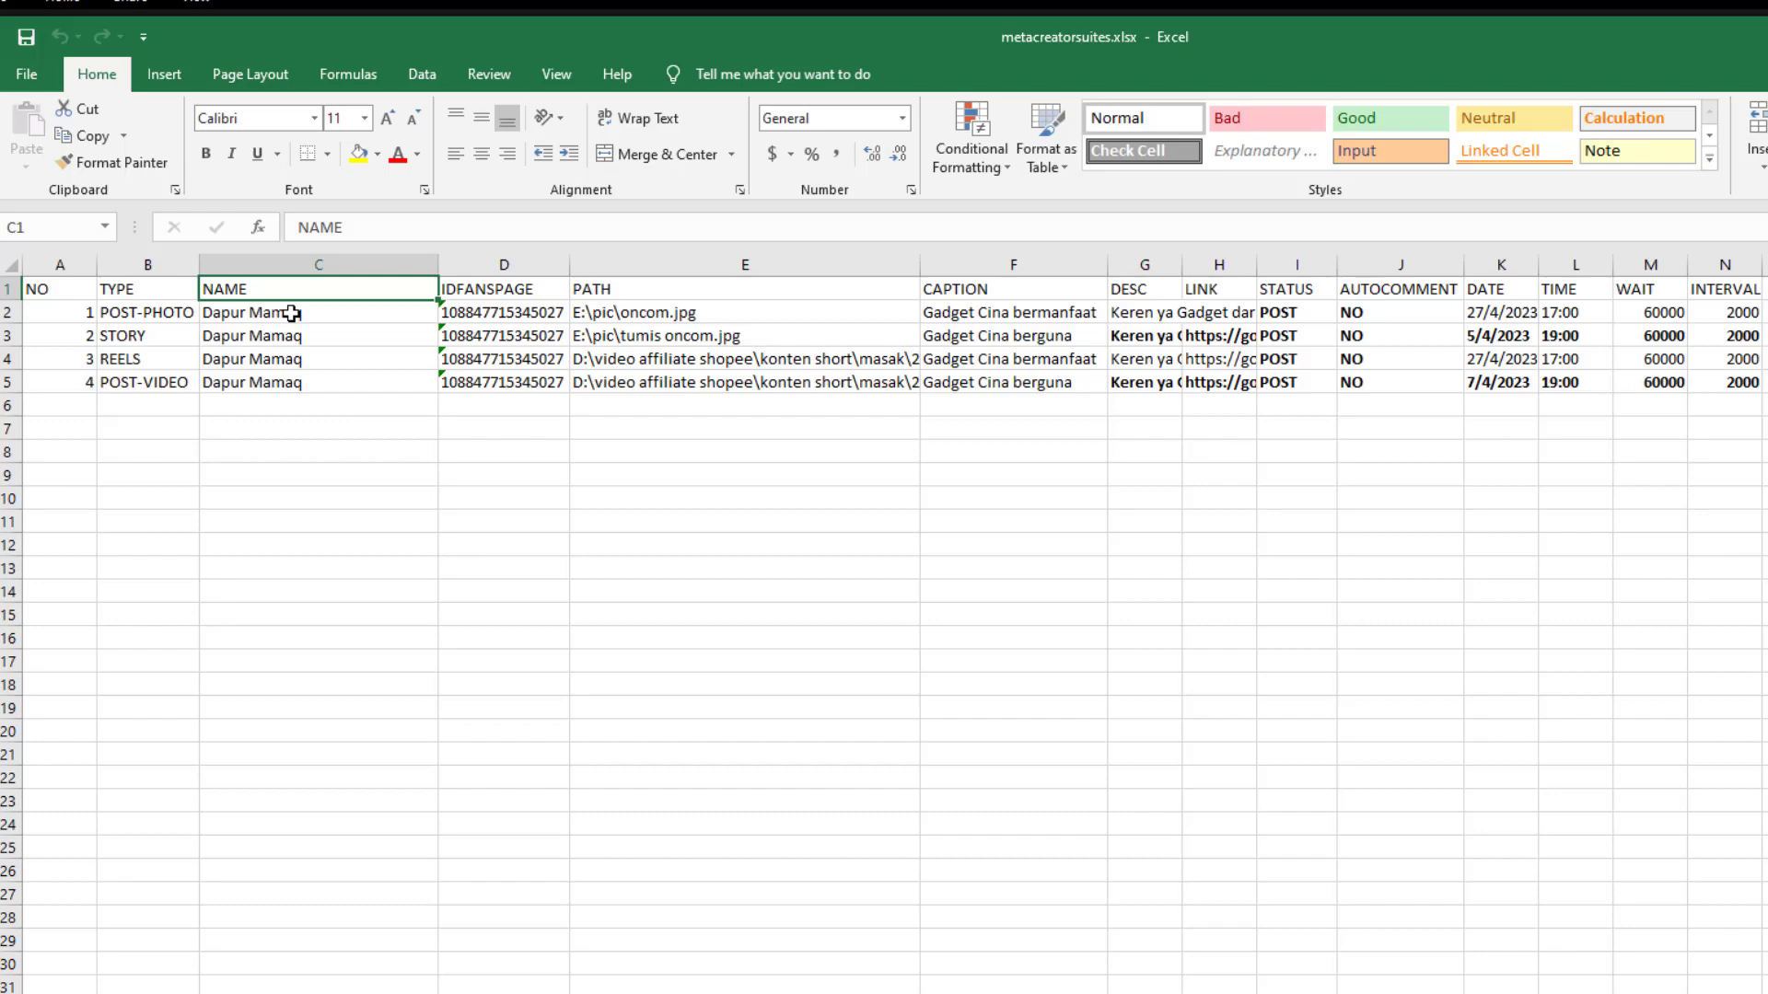
click(291, 313)
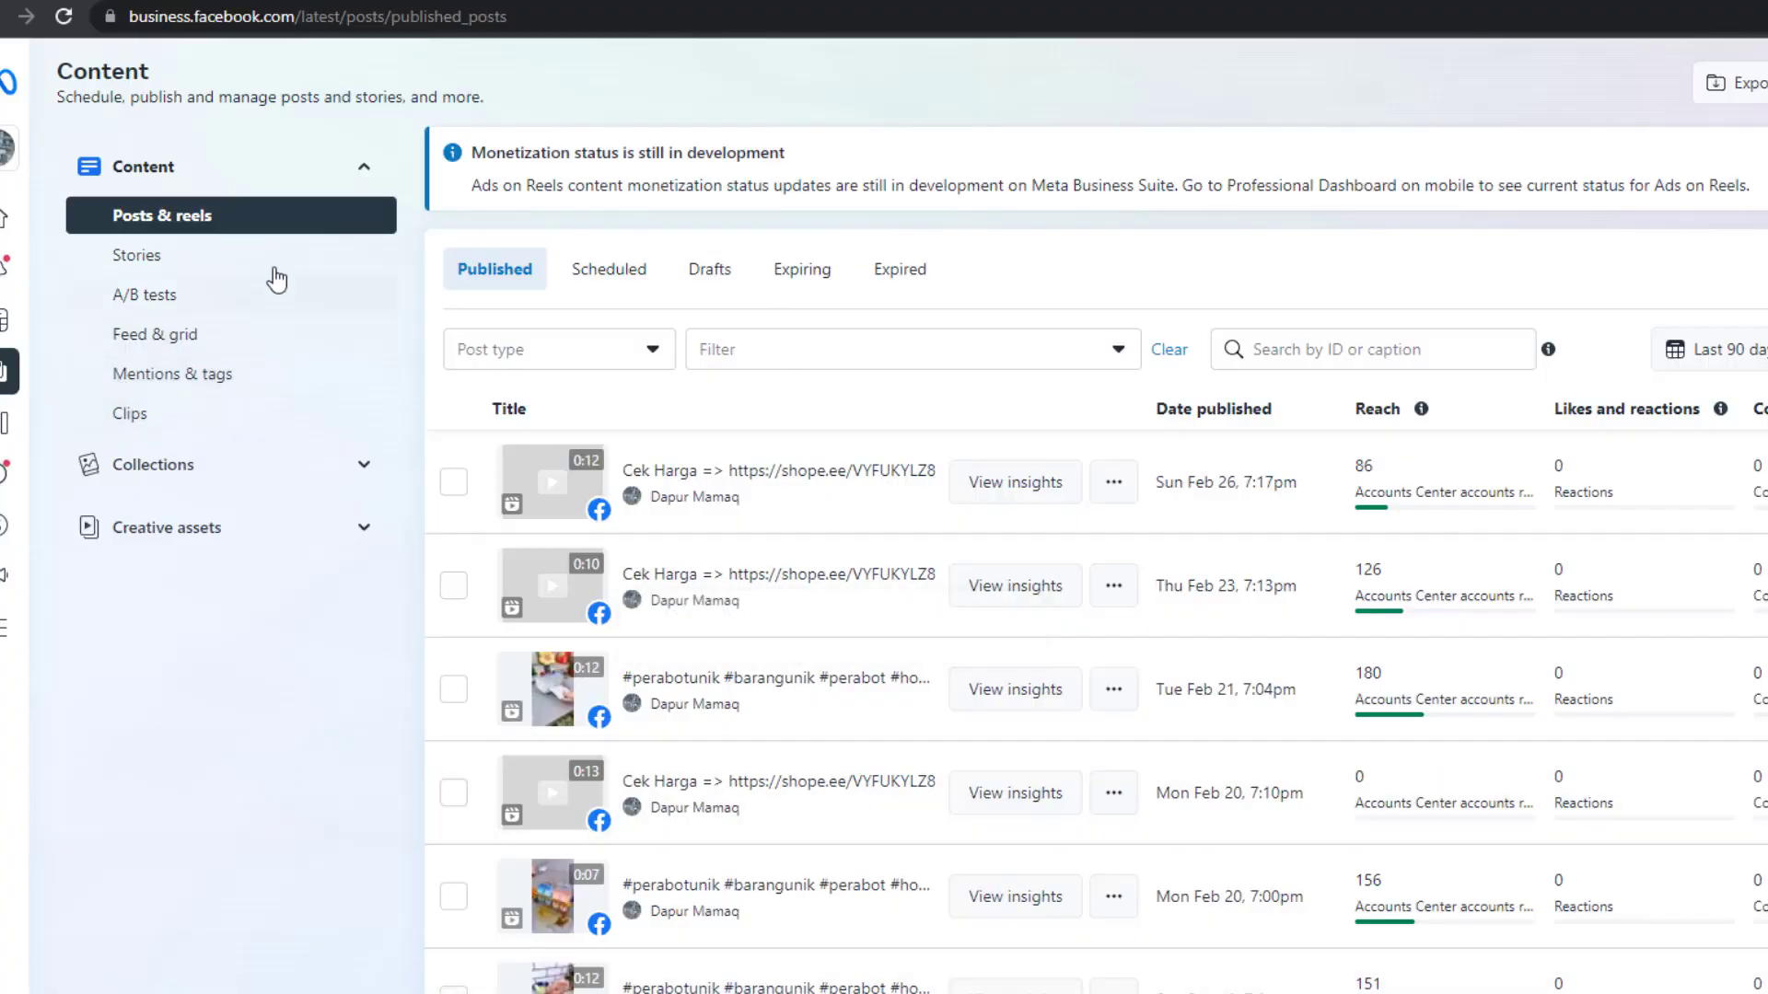
Review the four IDFANSPAGE page IDs in D2:D5, then switch to the Meta Business Suite browser
mouse_move(26, 232)
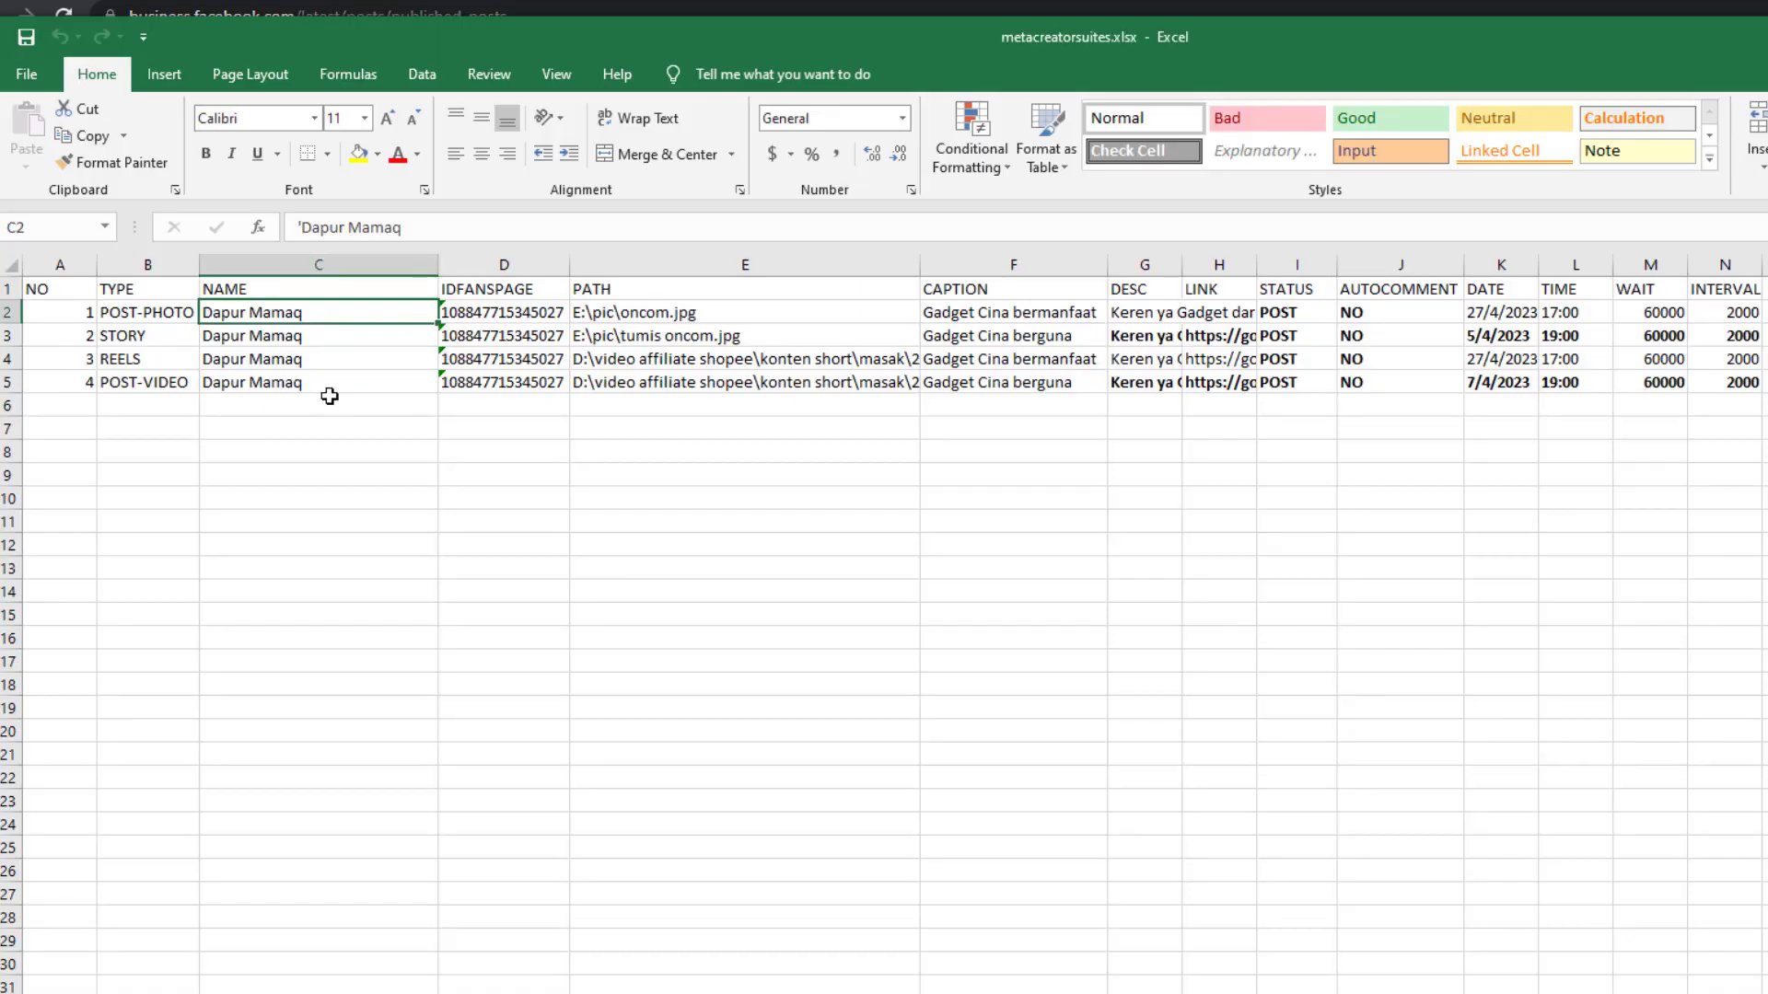
click(484, 288)
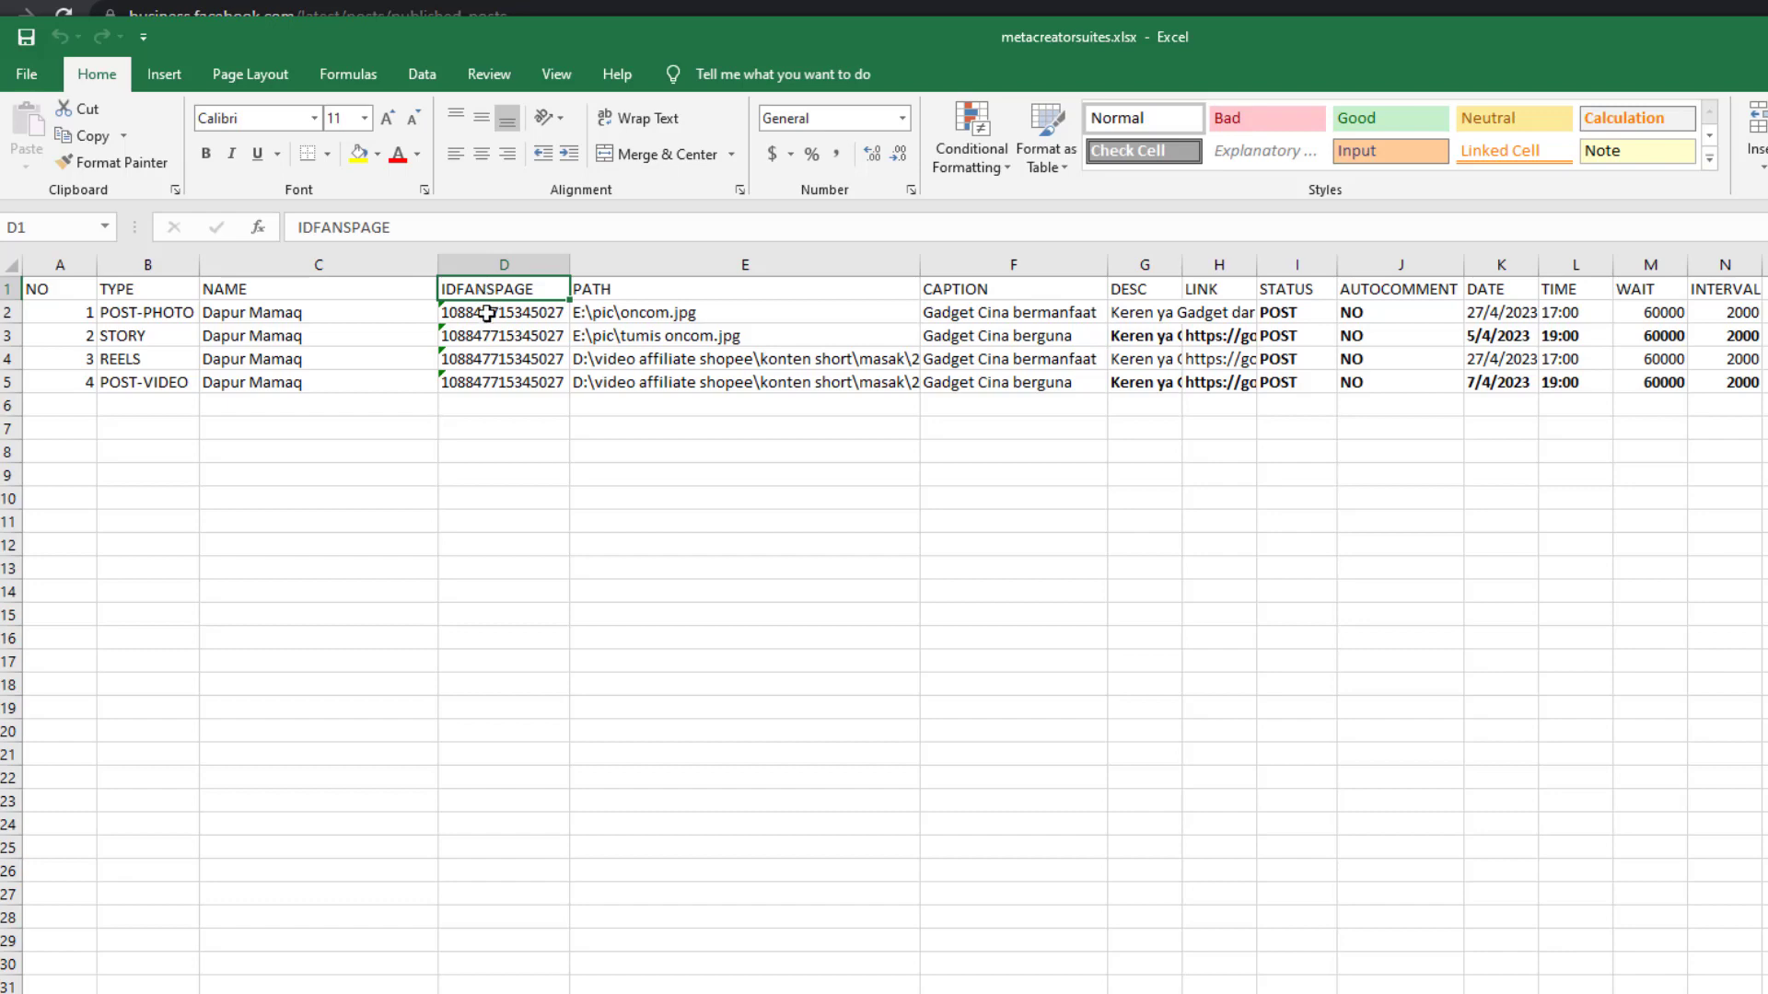
drag(486, 314, 482, 381)
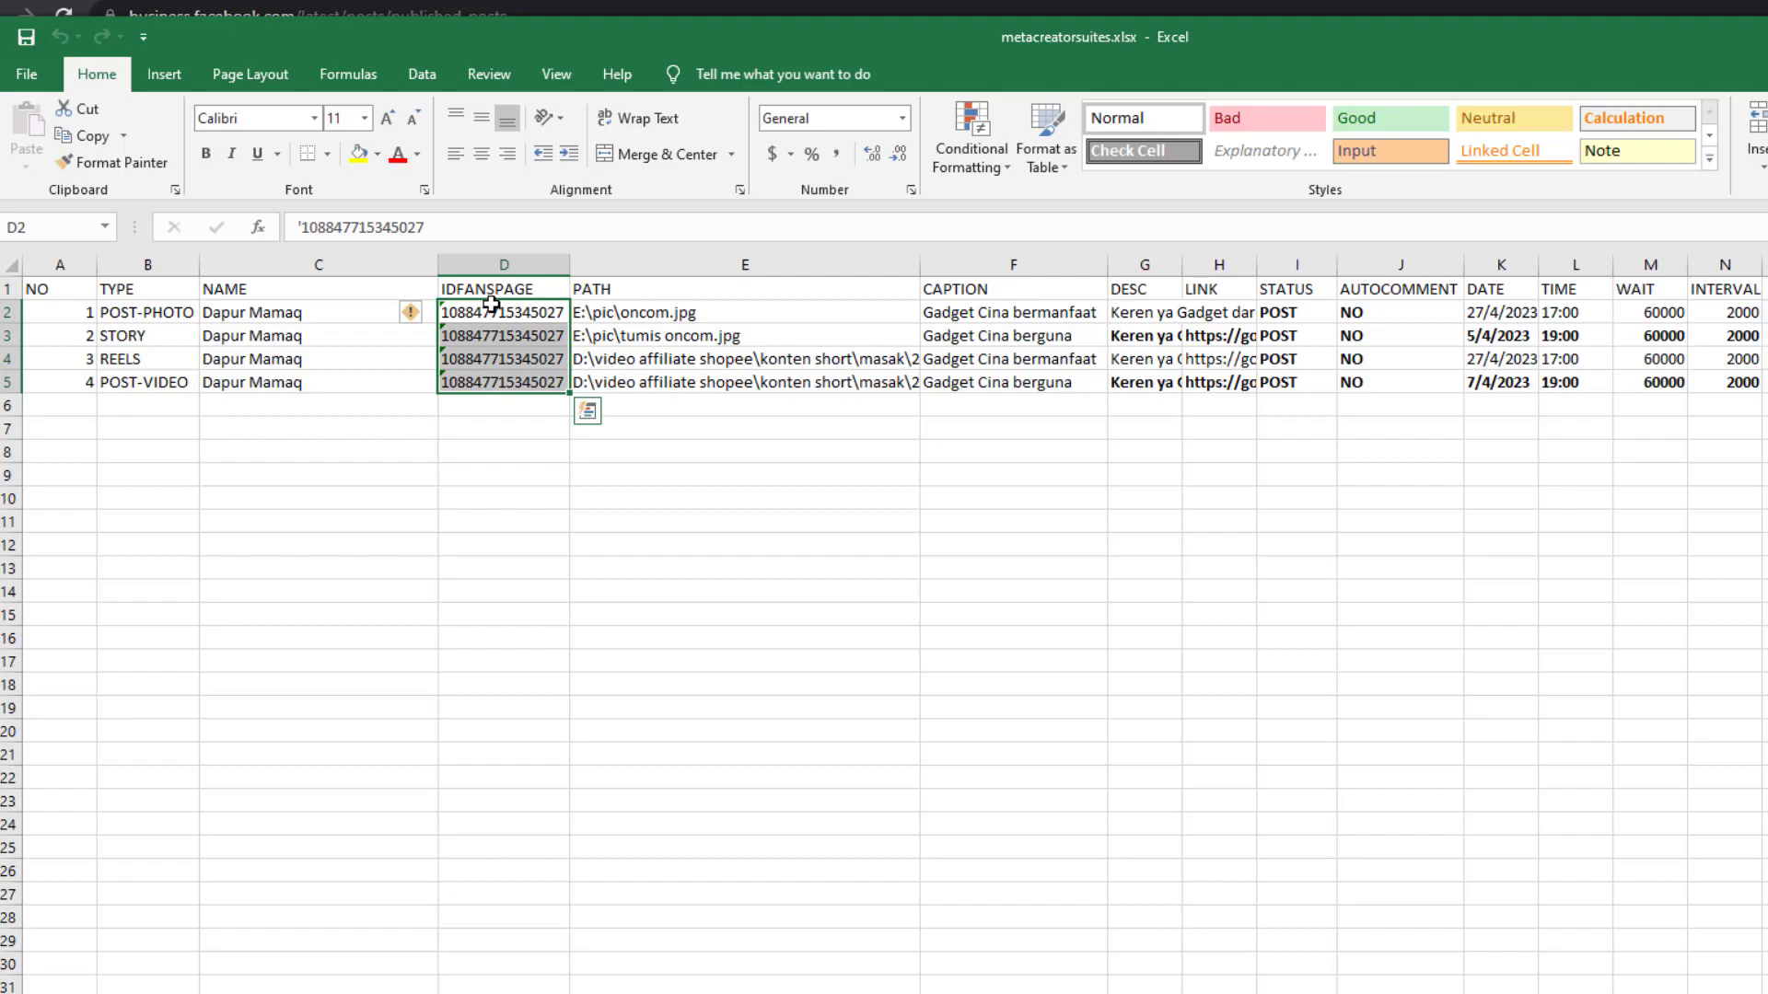
key(alt+Tab)
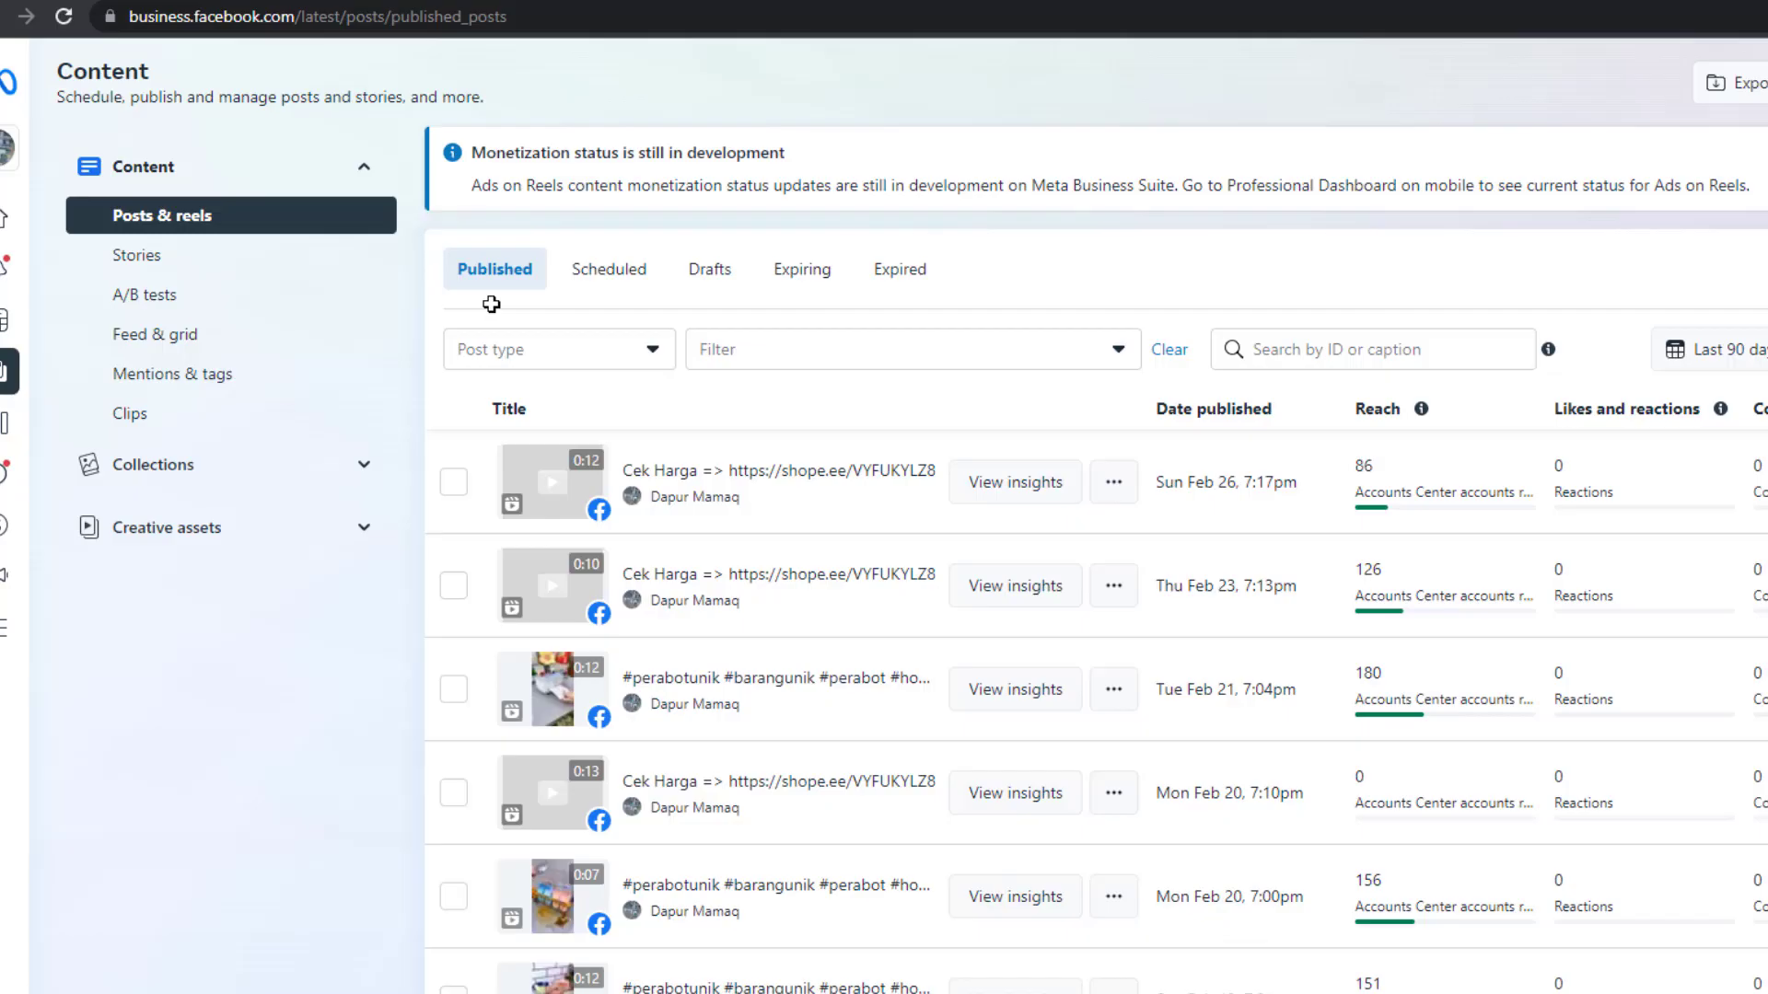
mouse_move(17, 143)
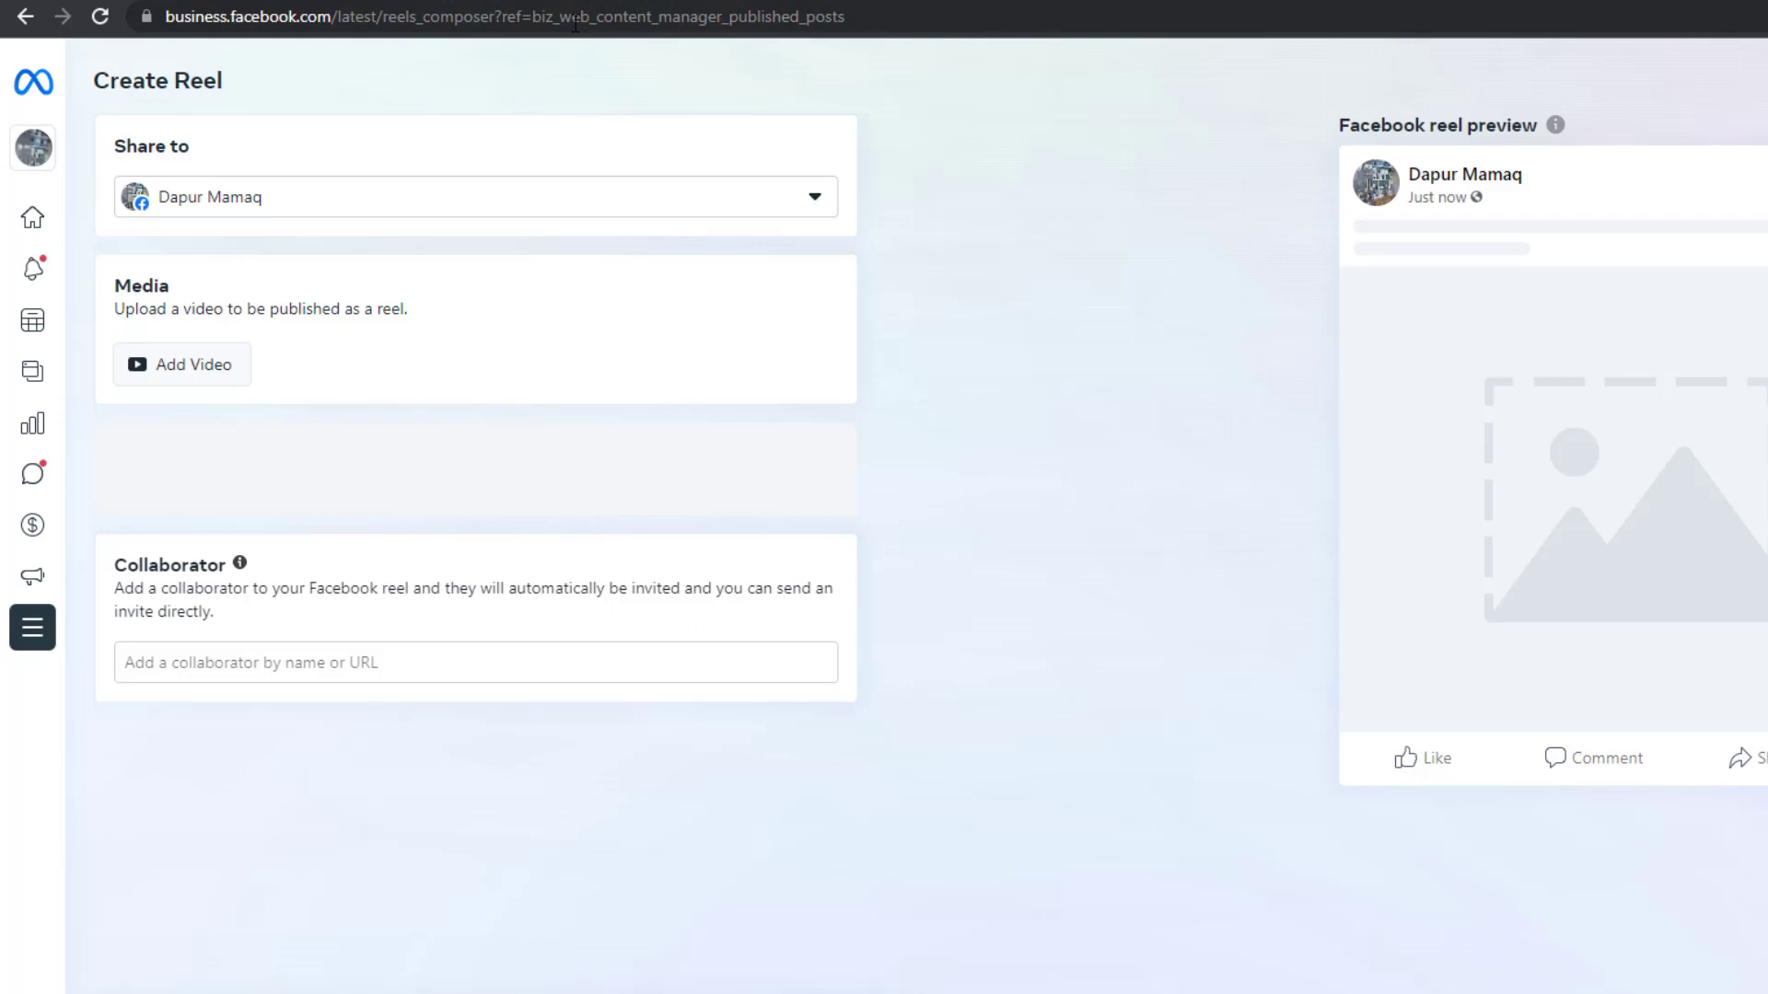
Choose Dapur Mamaq as the active page and select its asset ID in the address bar
click(41, 165)
scroll(144, 405, down, 10)
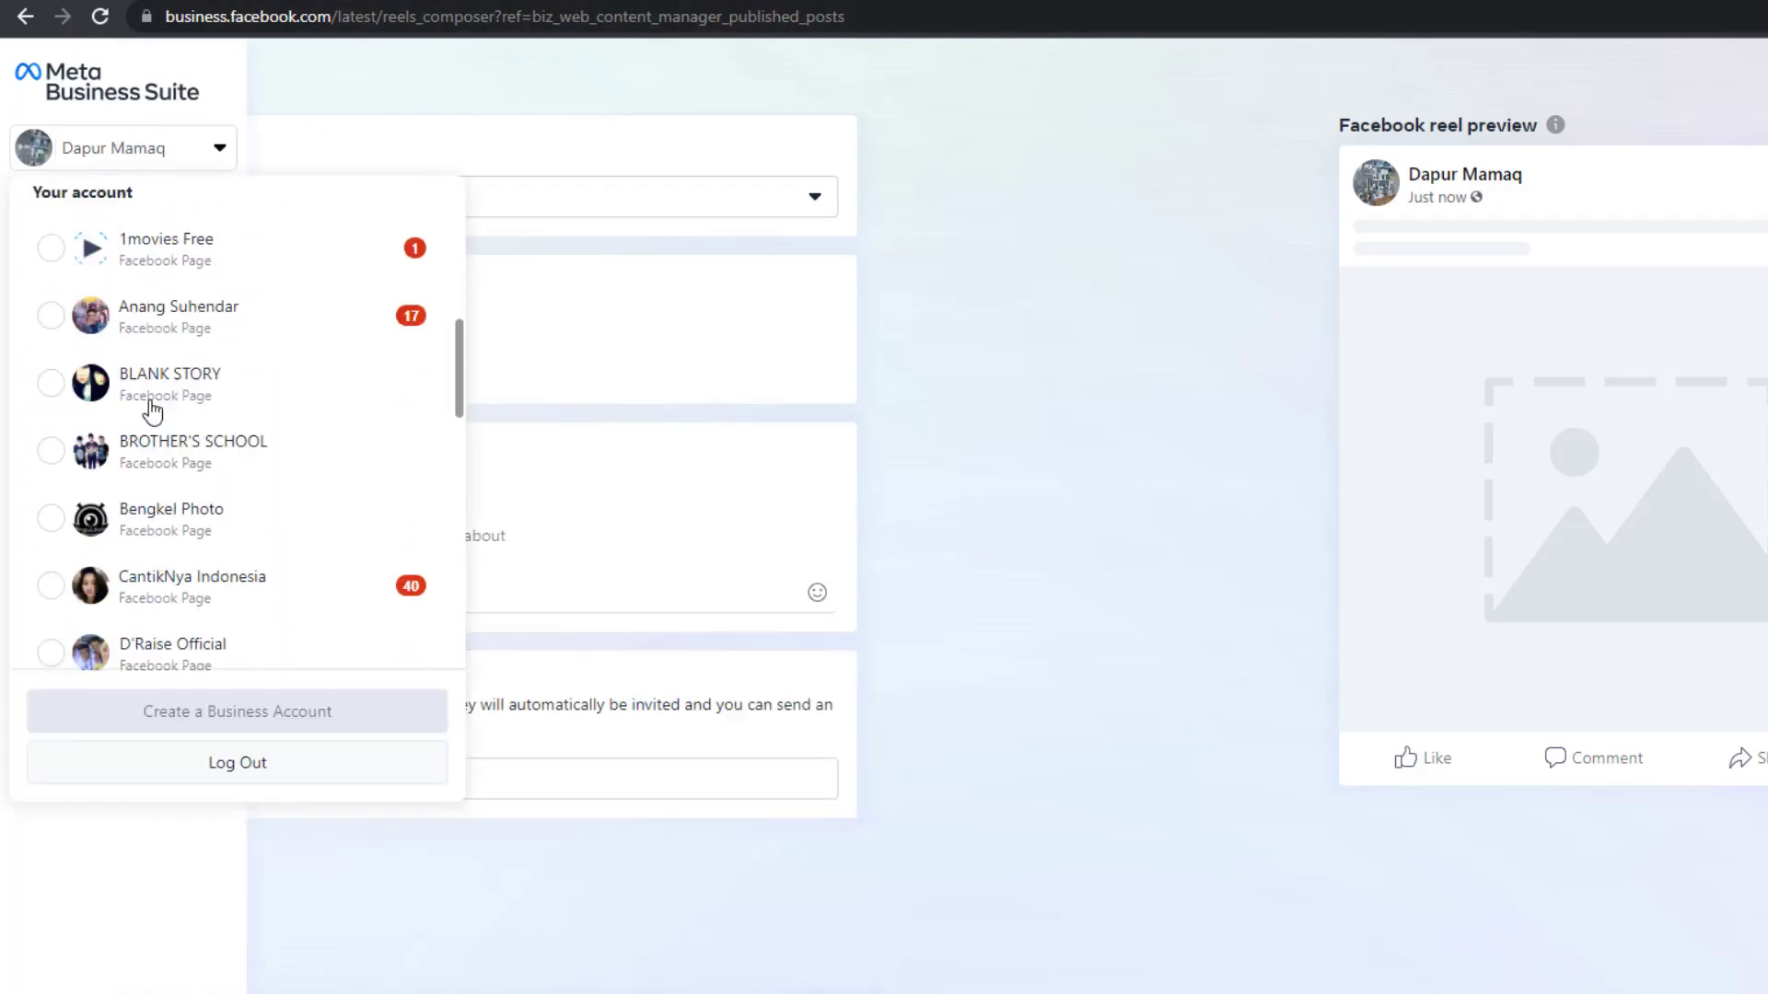
scroll(180, 552, down, 4)
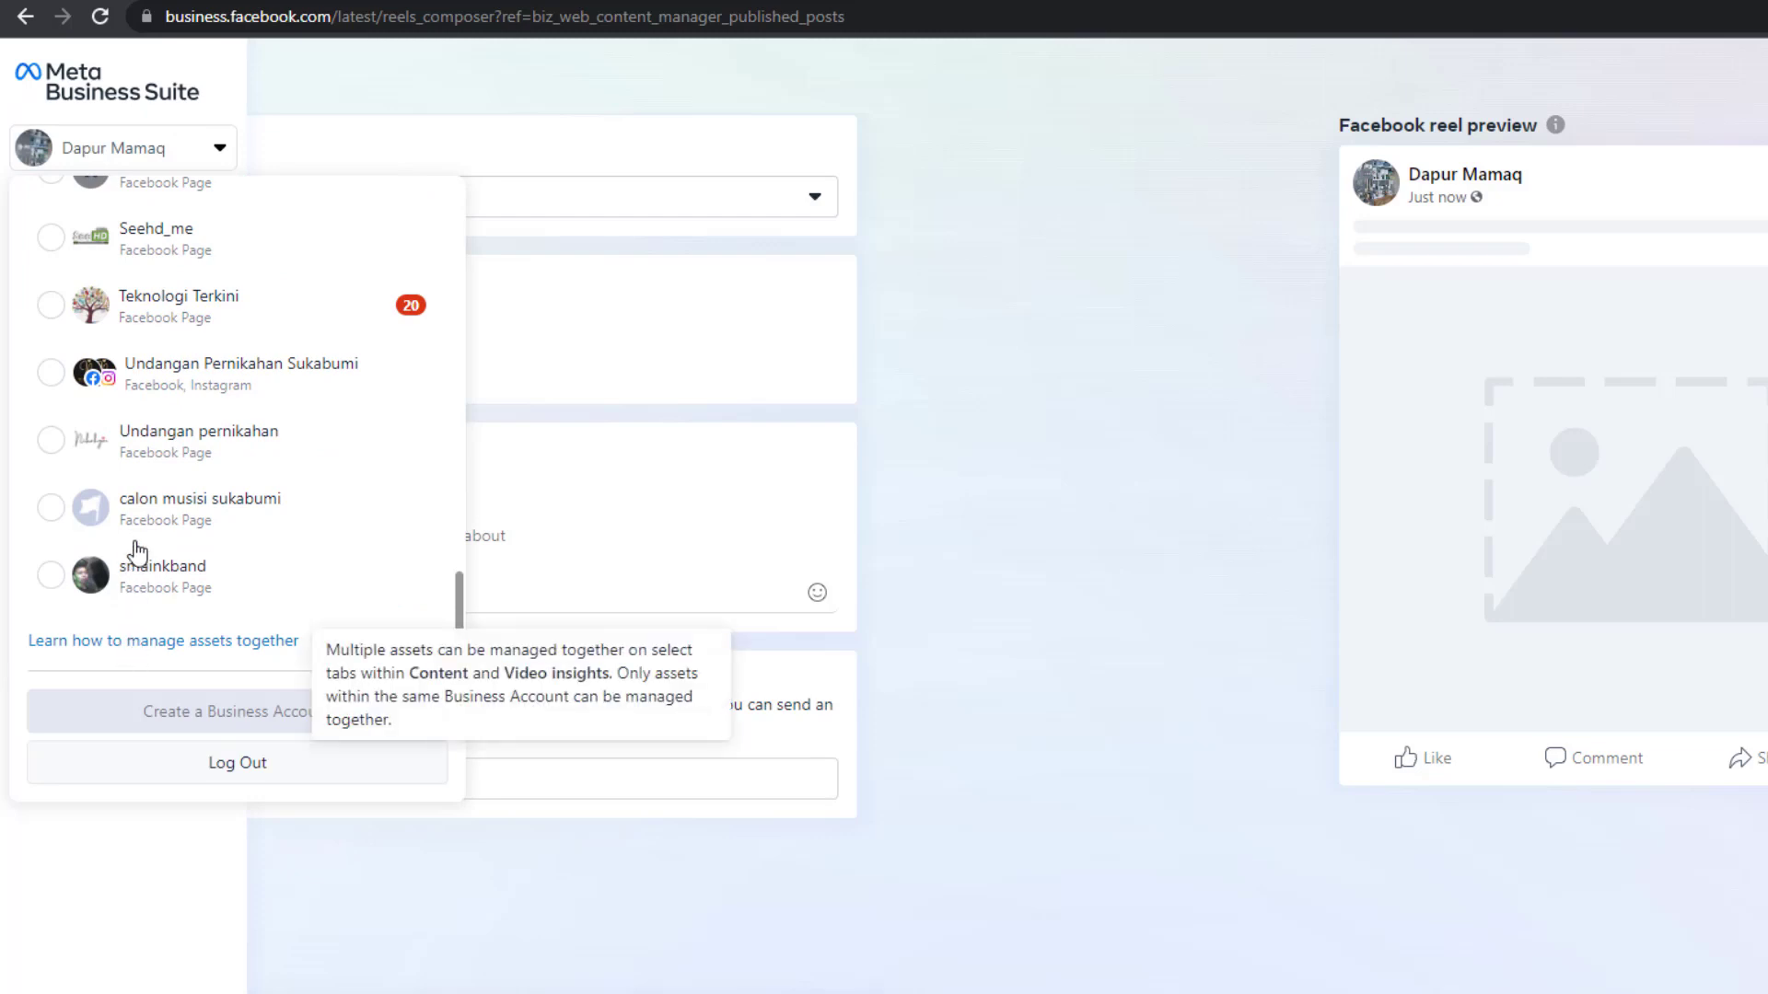
scroll(134, 478, up, 5)
scroll(132, 411, up, 5)
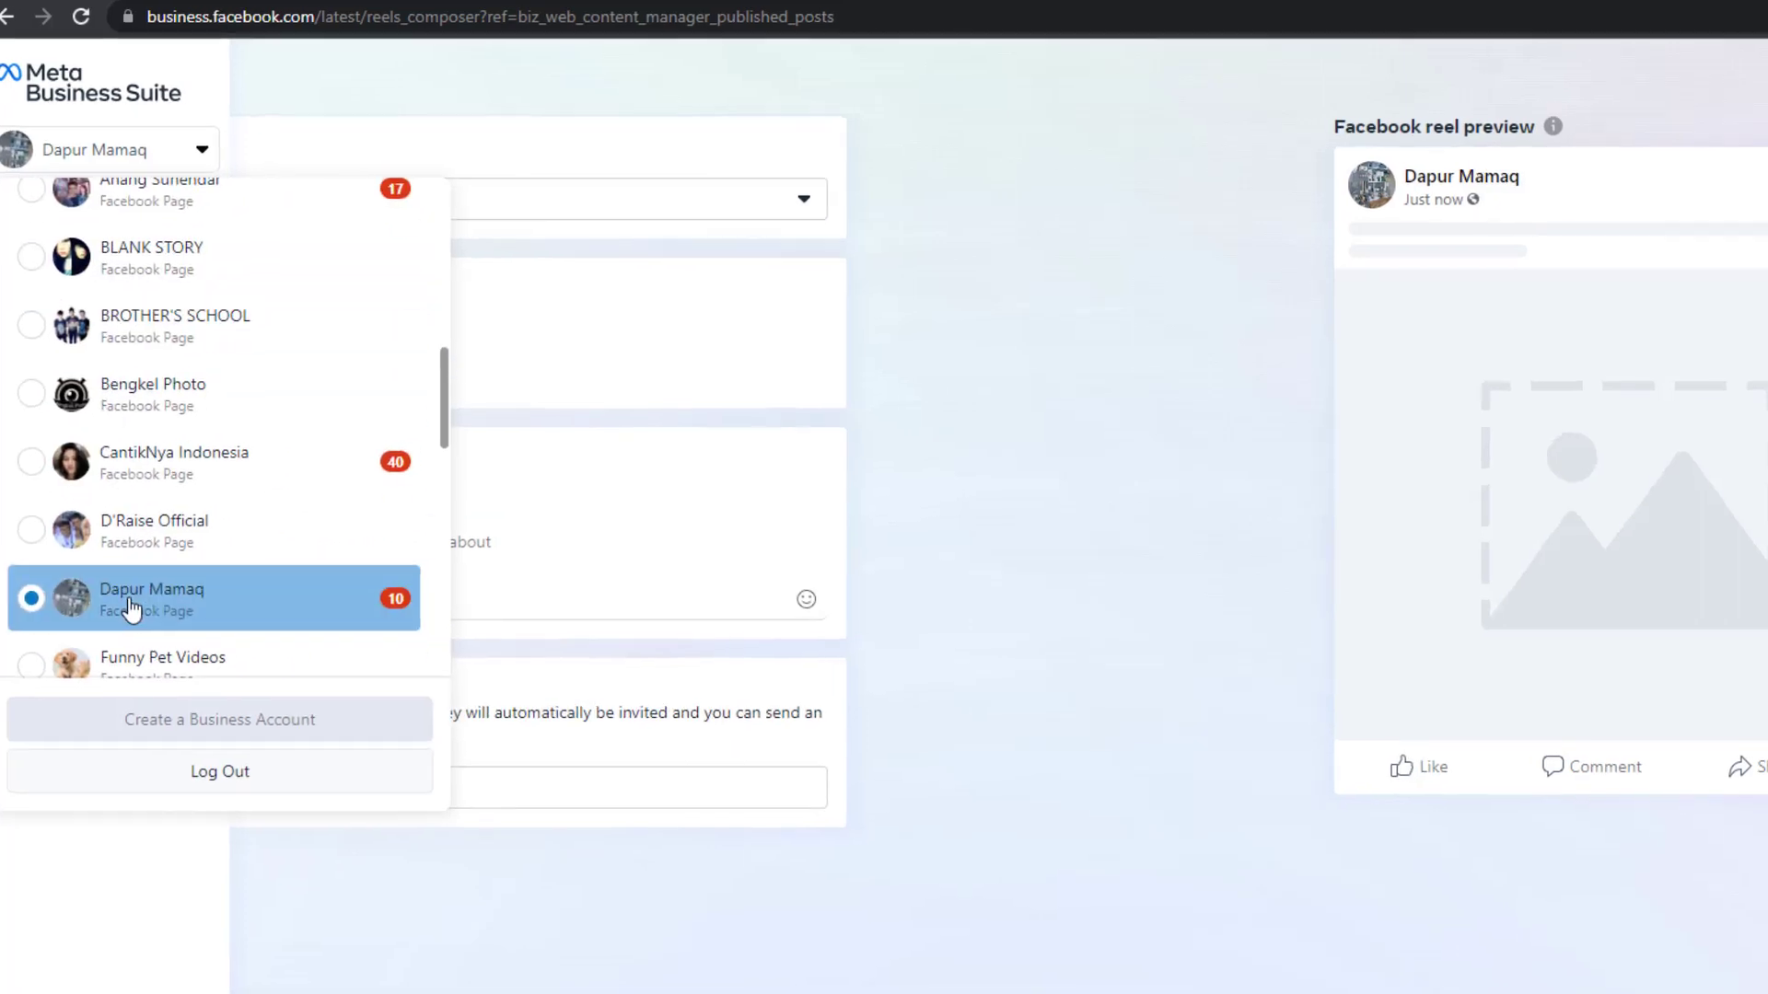
click(127, 609)
double_click(488, 14)
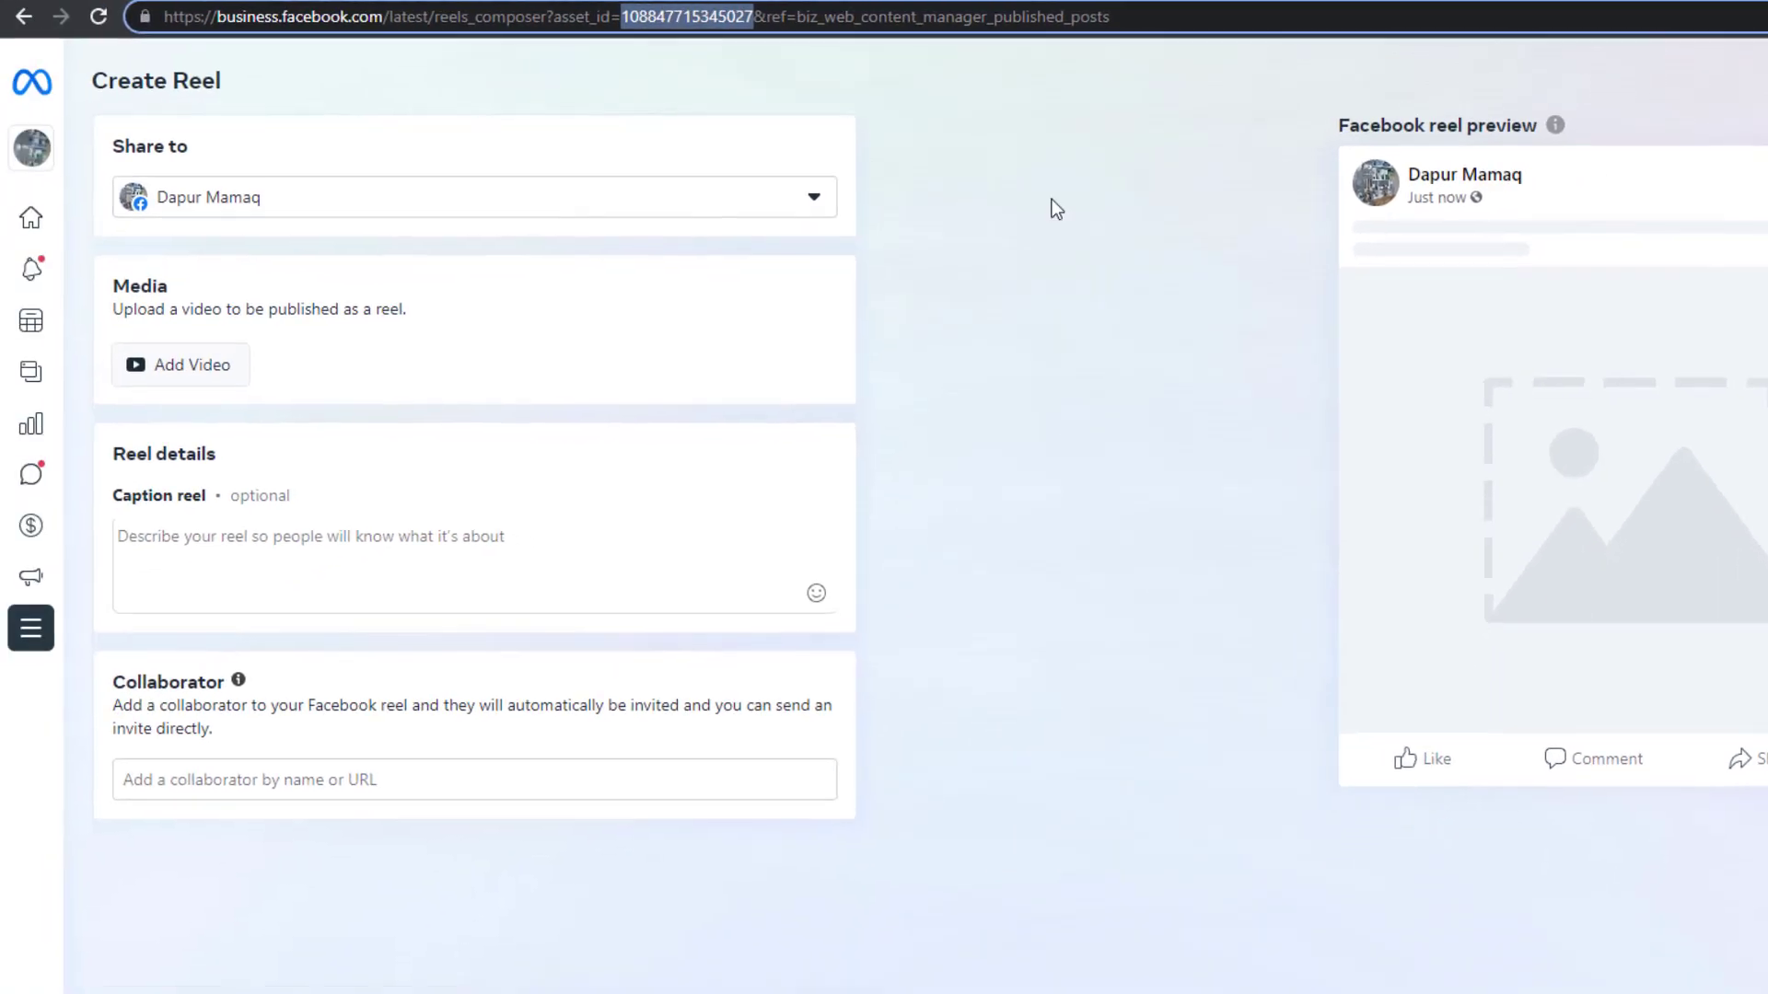
Switch the composer to the Jual Sepatu Import Murah page and select its asset ID
mouse_move(46, 160)
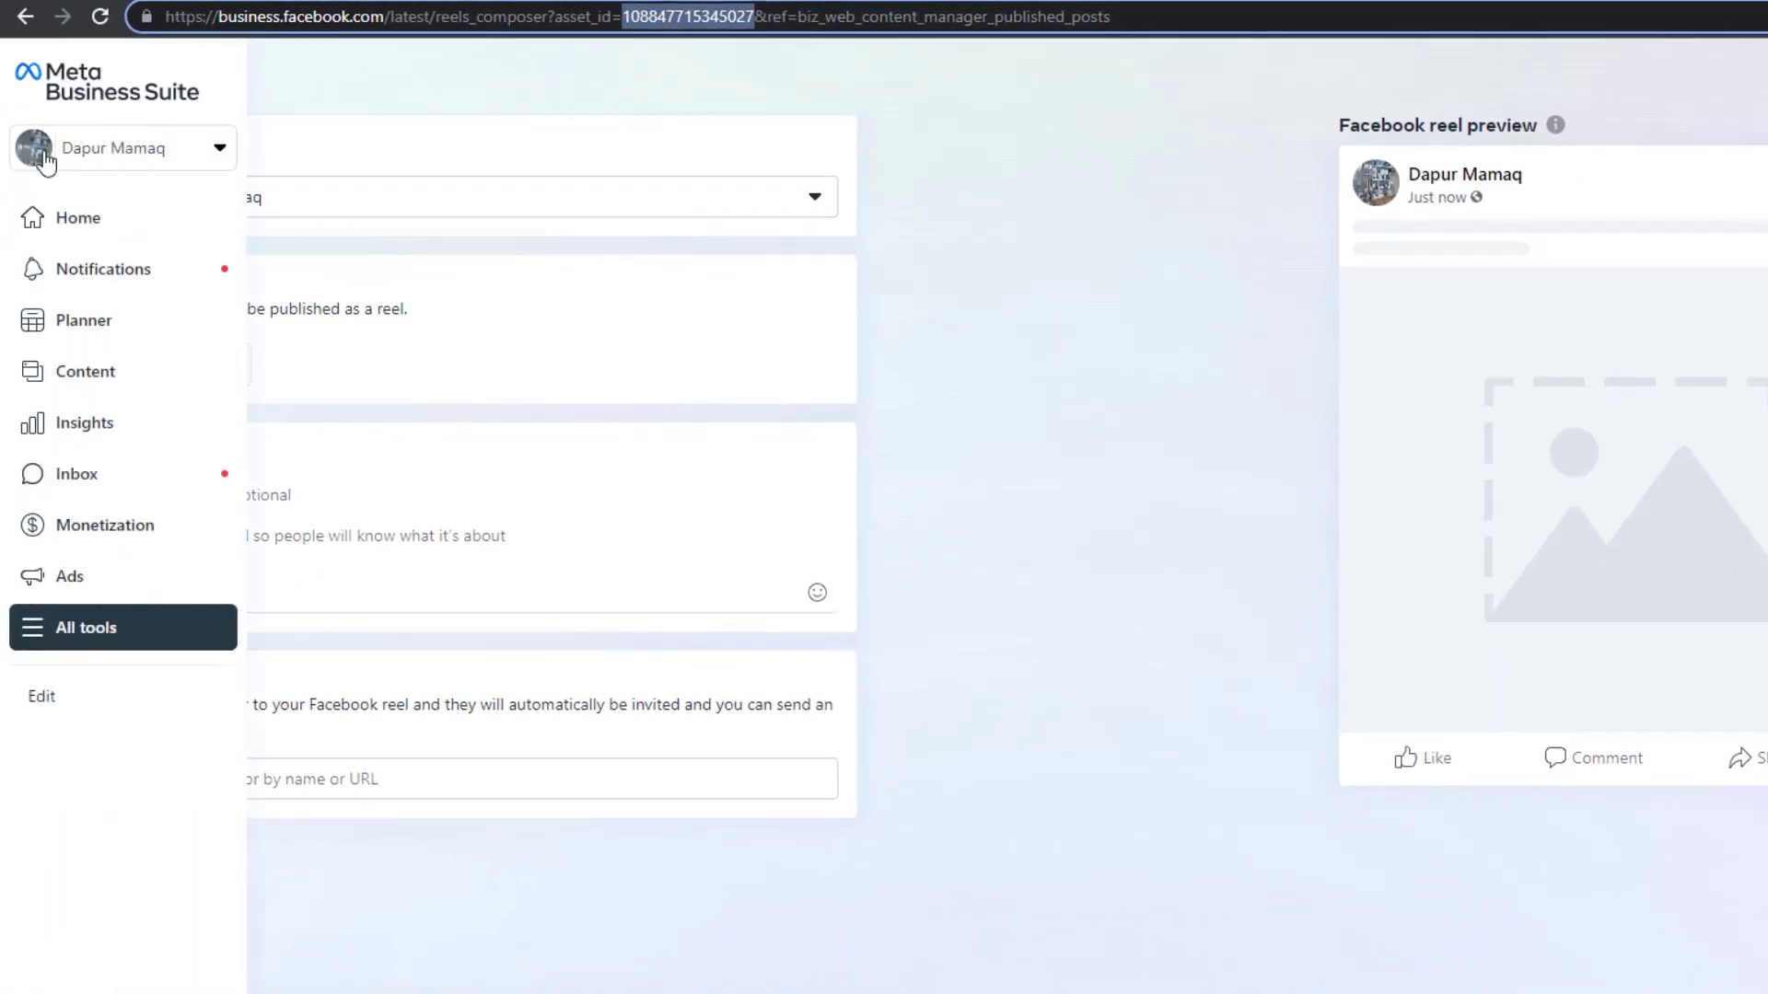
click(79, 162)
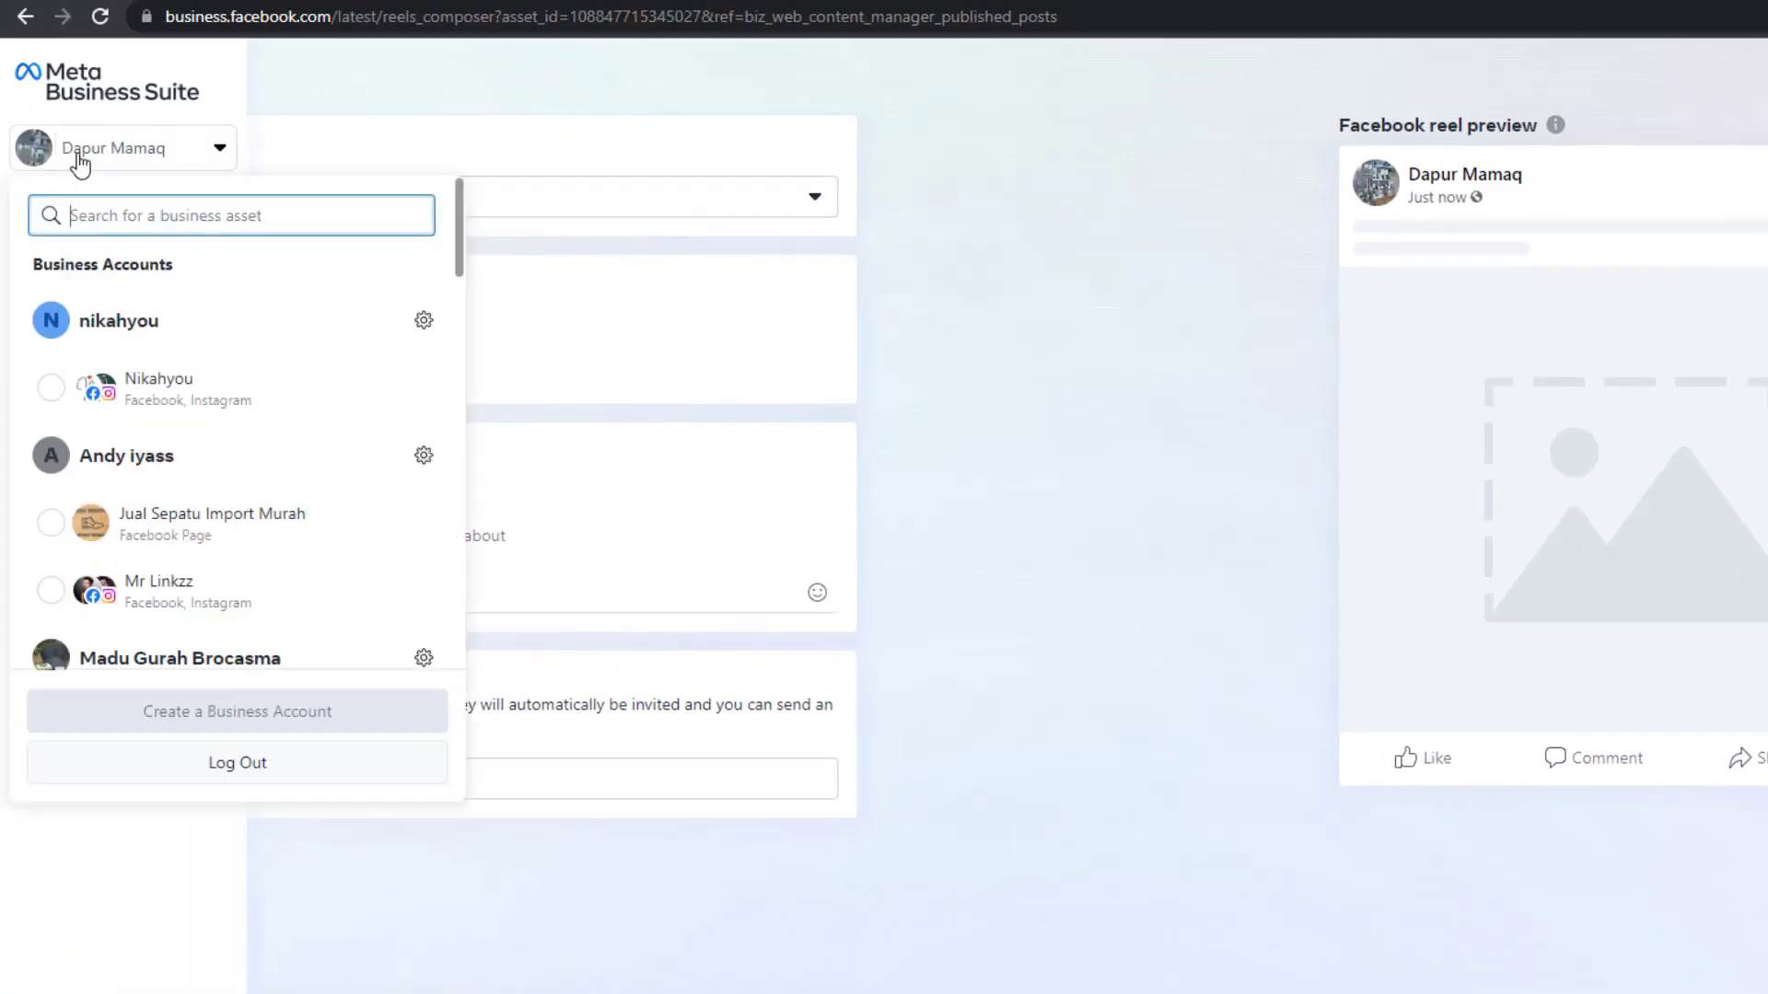
click(162, 533)
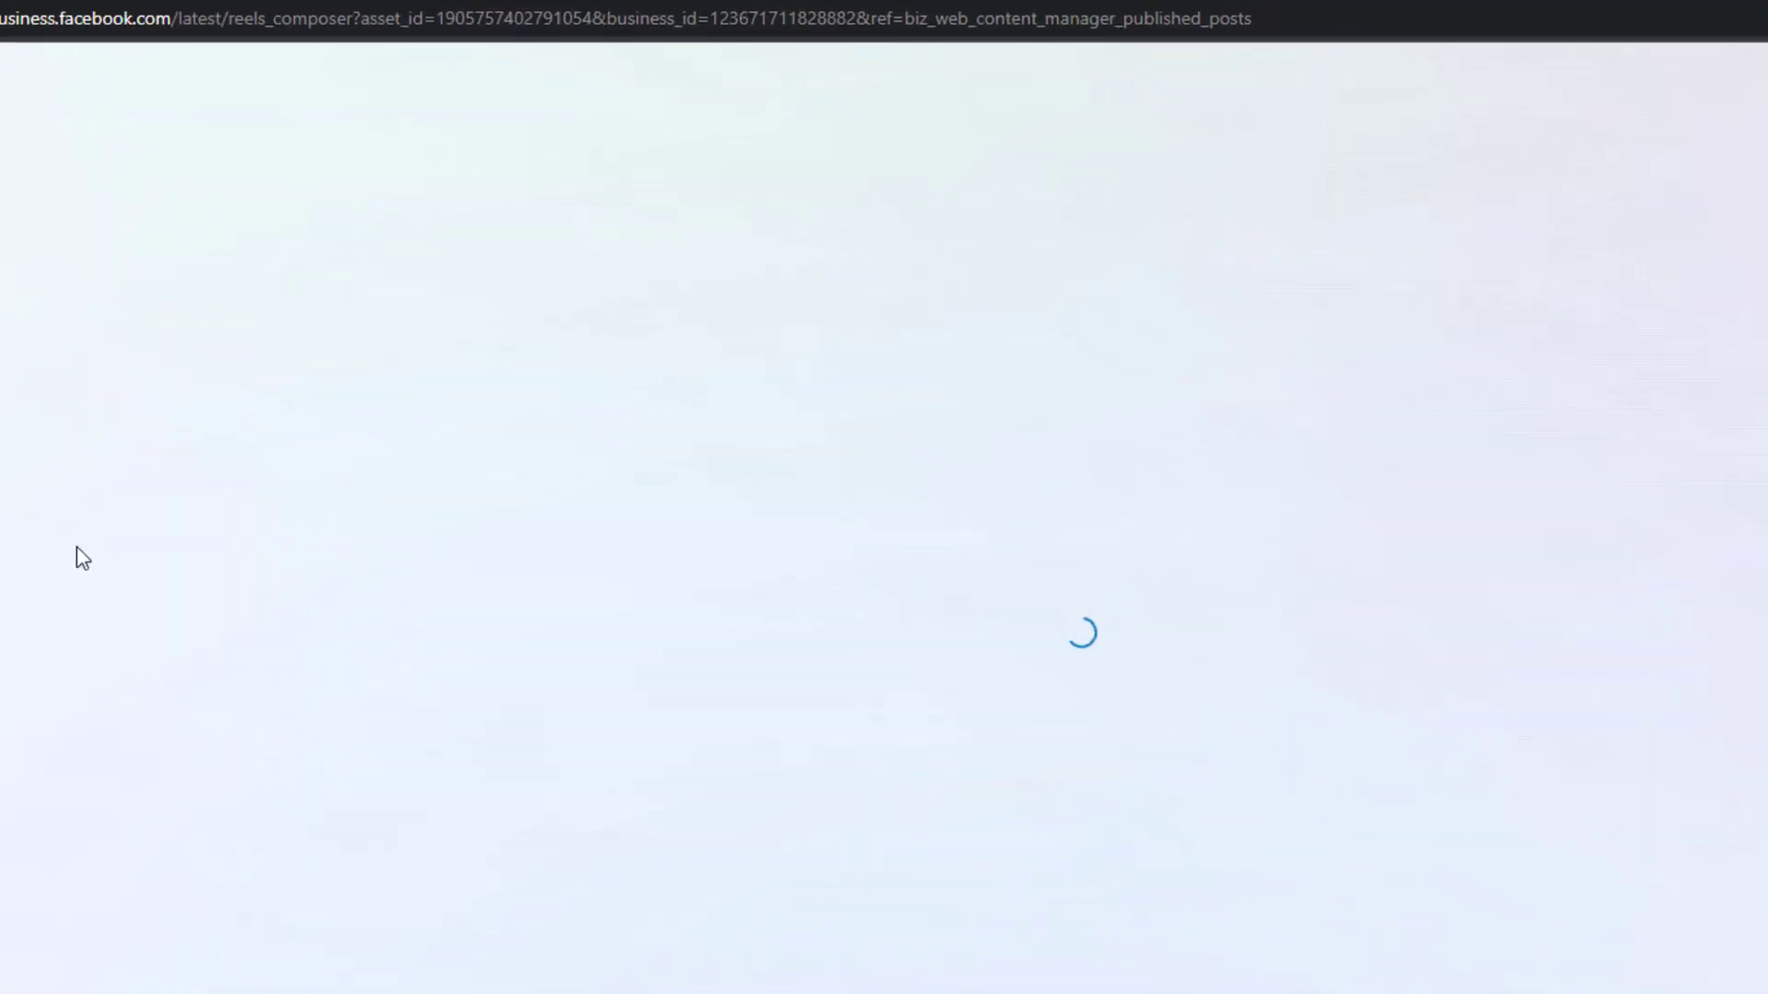
double_click(543, 26)
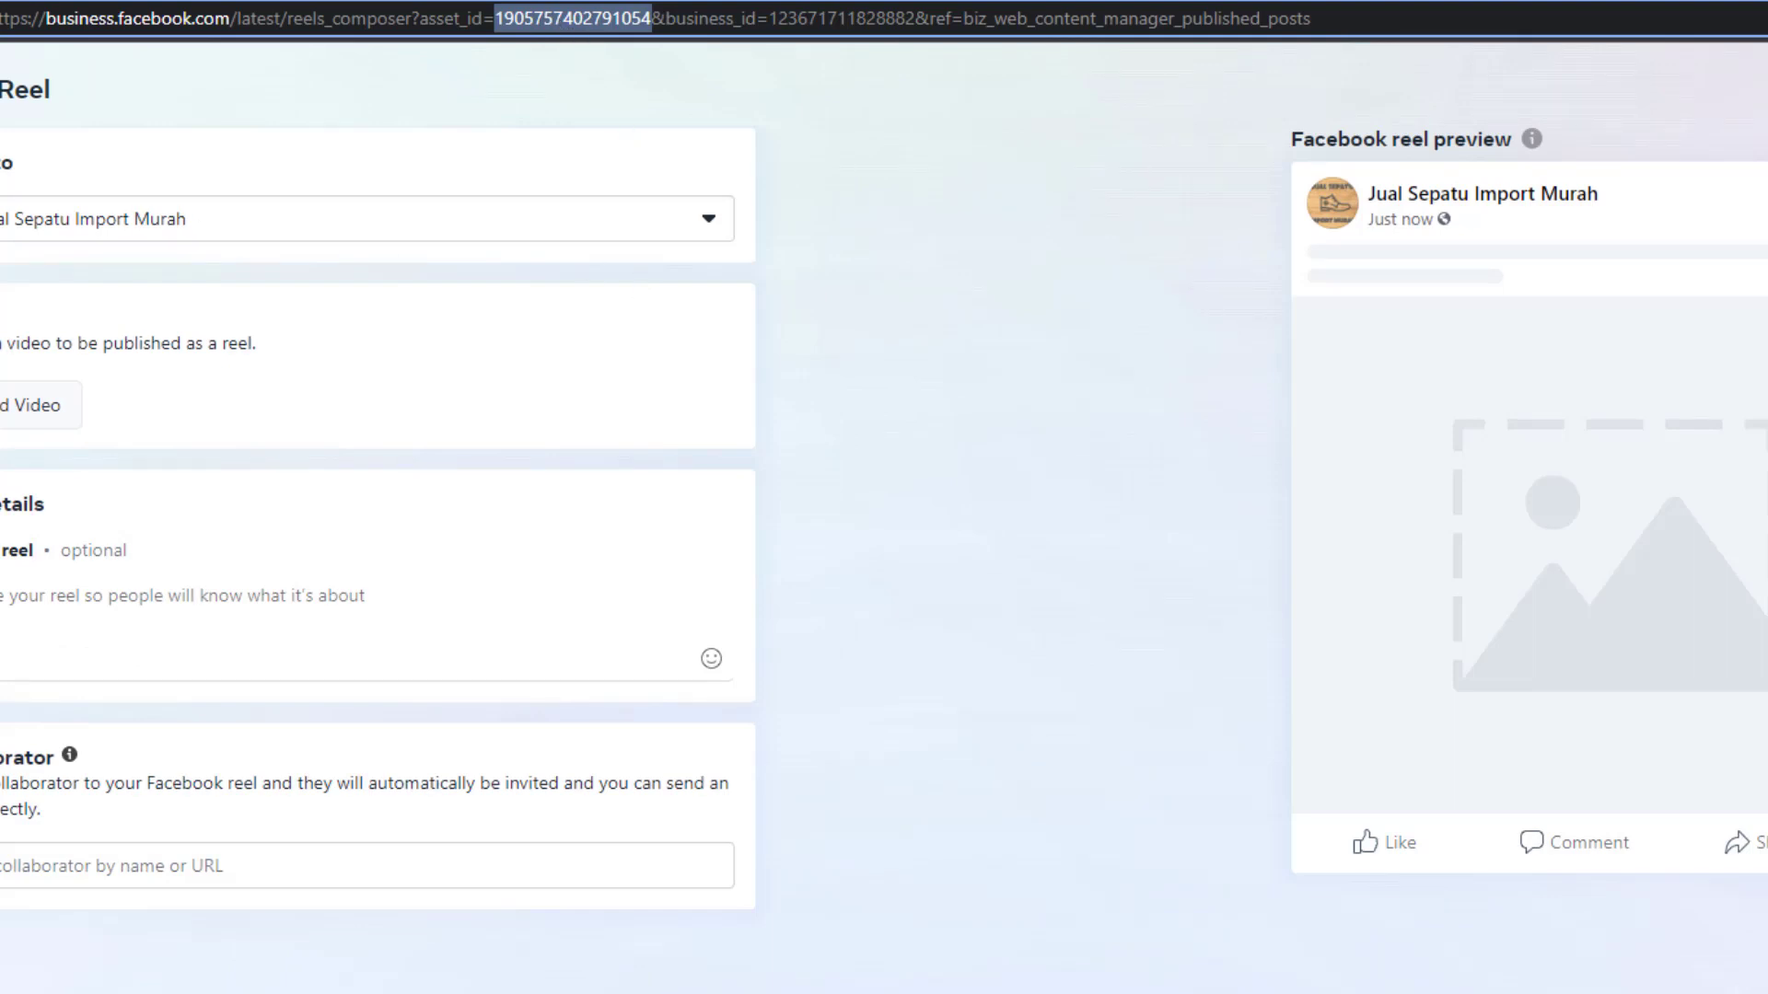
Switch back to Dapur Mamaq and select its page ID in the address
click(4, 164)
scroll(4, 516, down, 1)
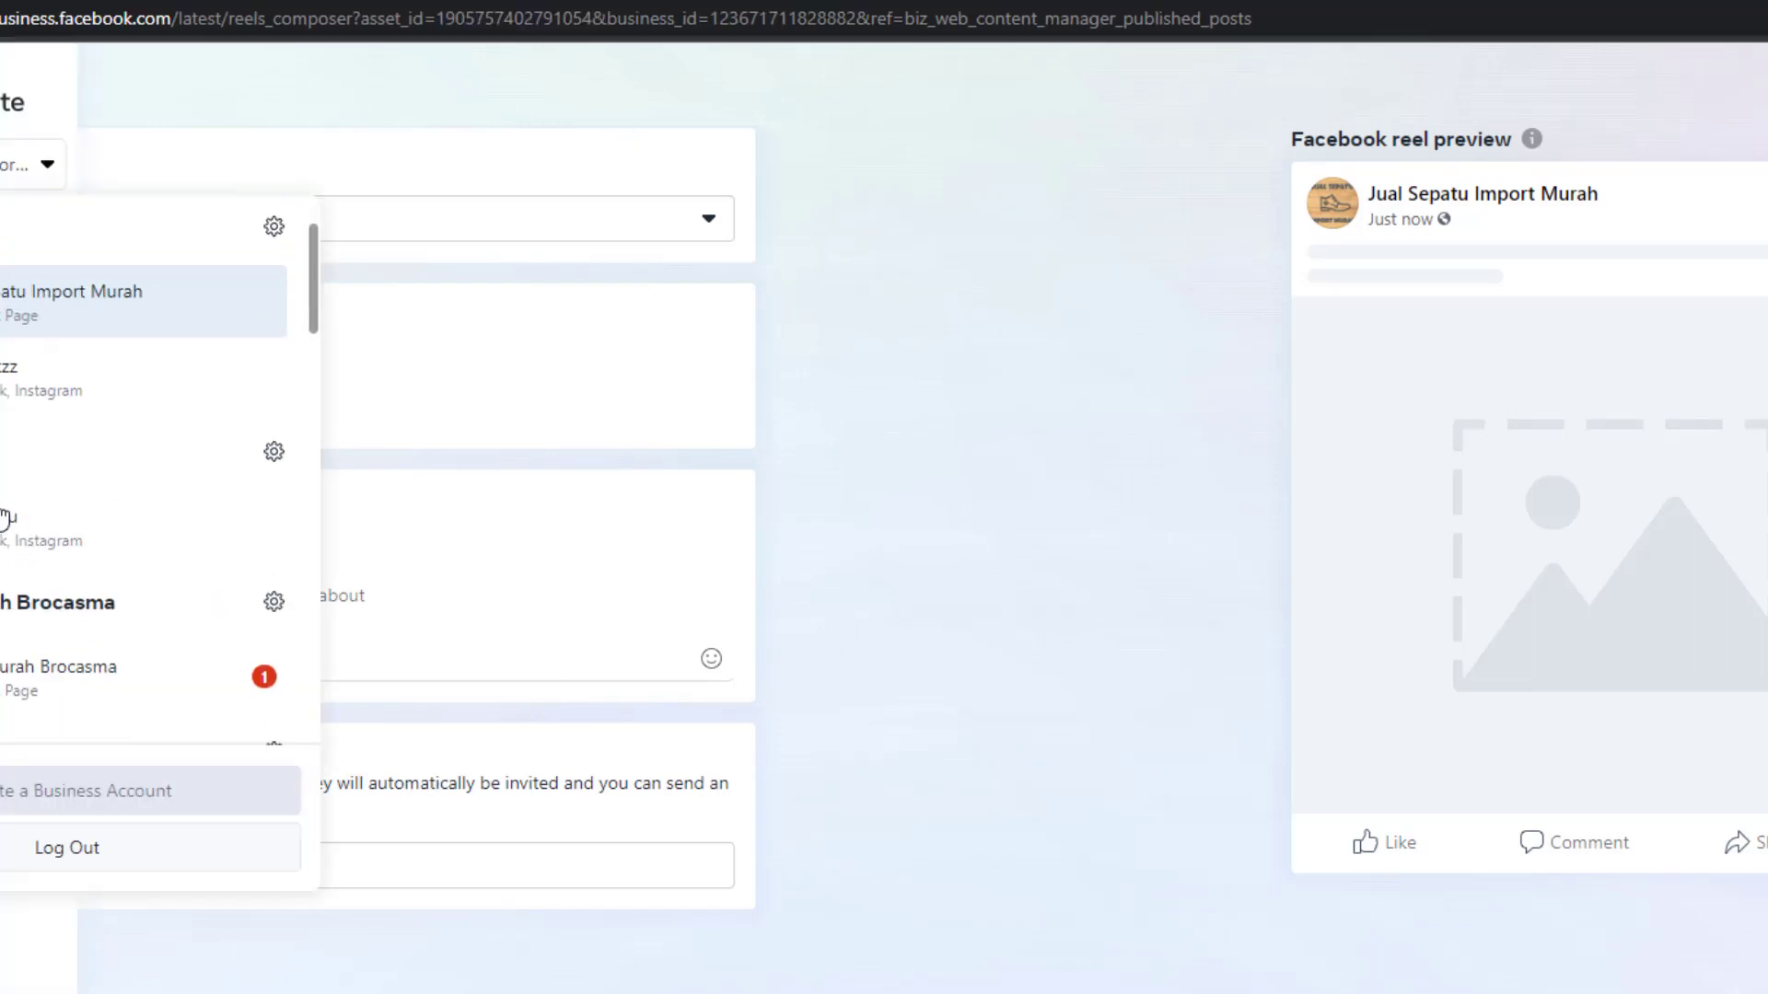
scroll(5, 519, down, 6)
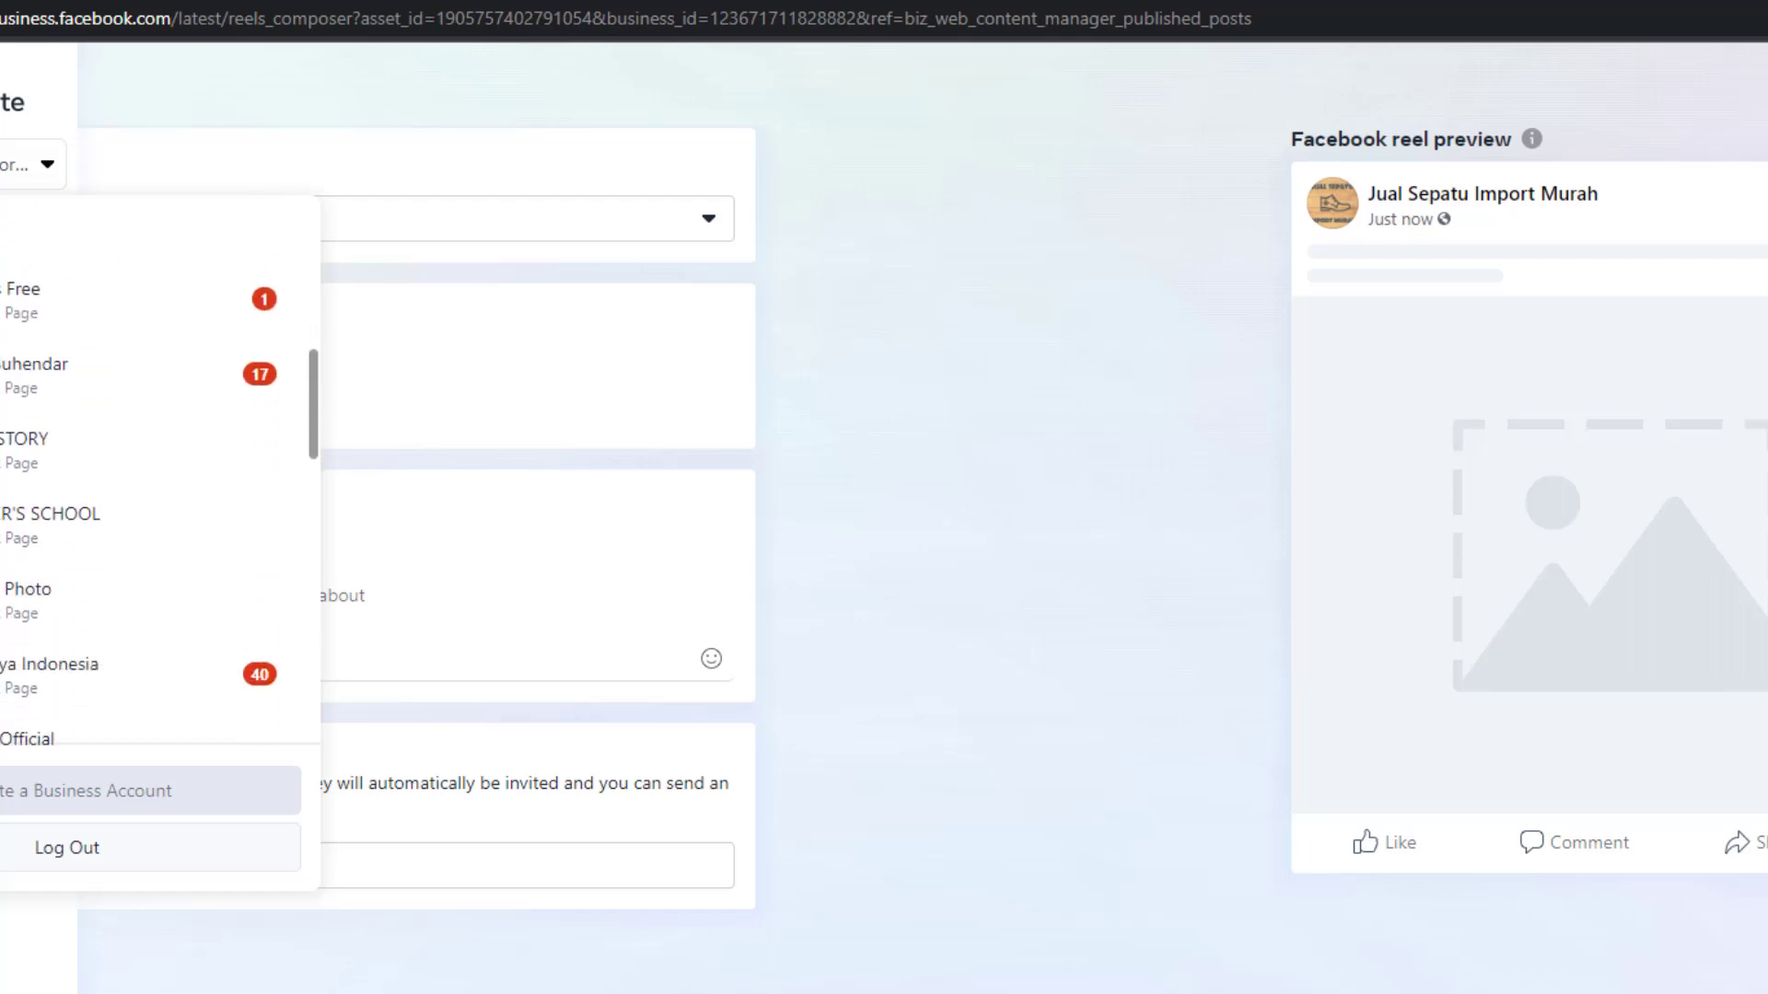
scroll(157, 469, down, 3)
click(27, 562)
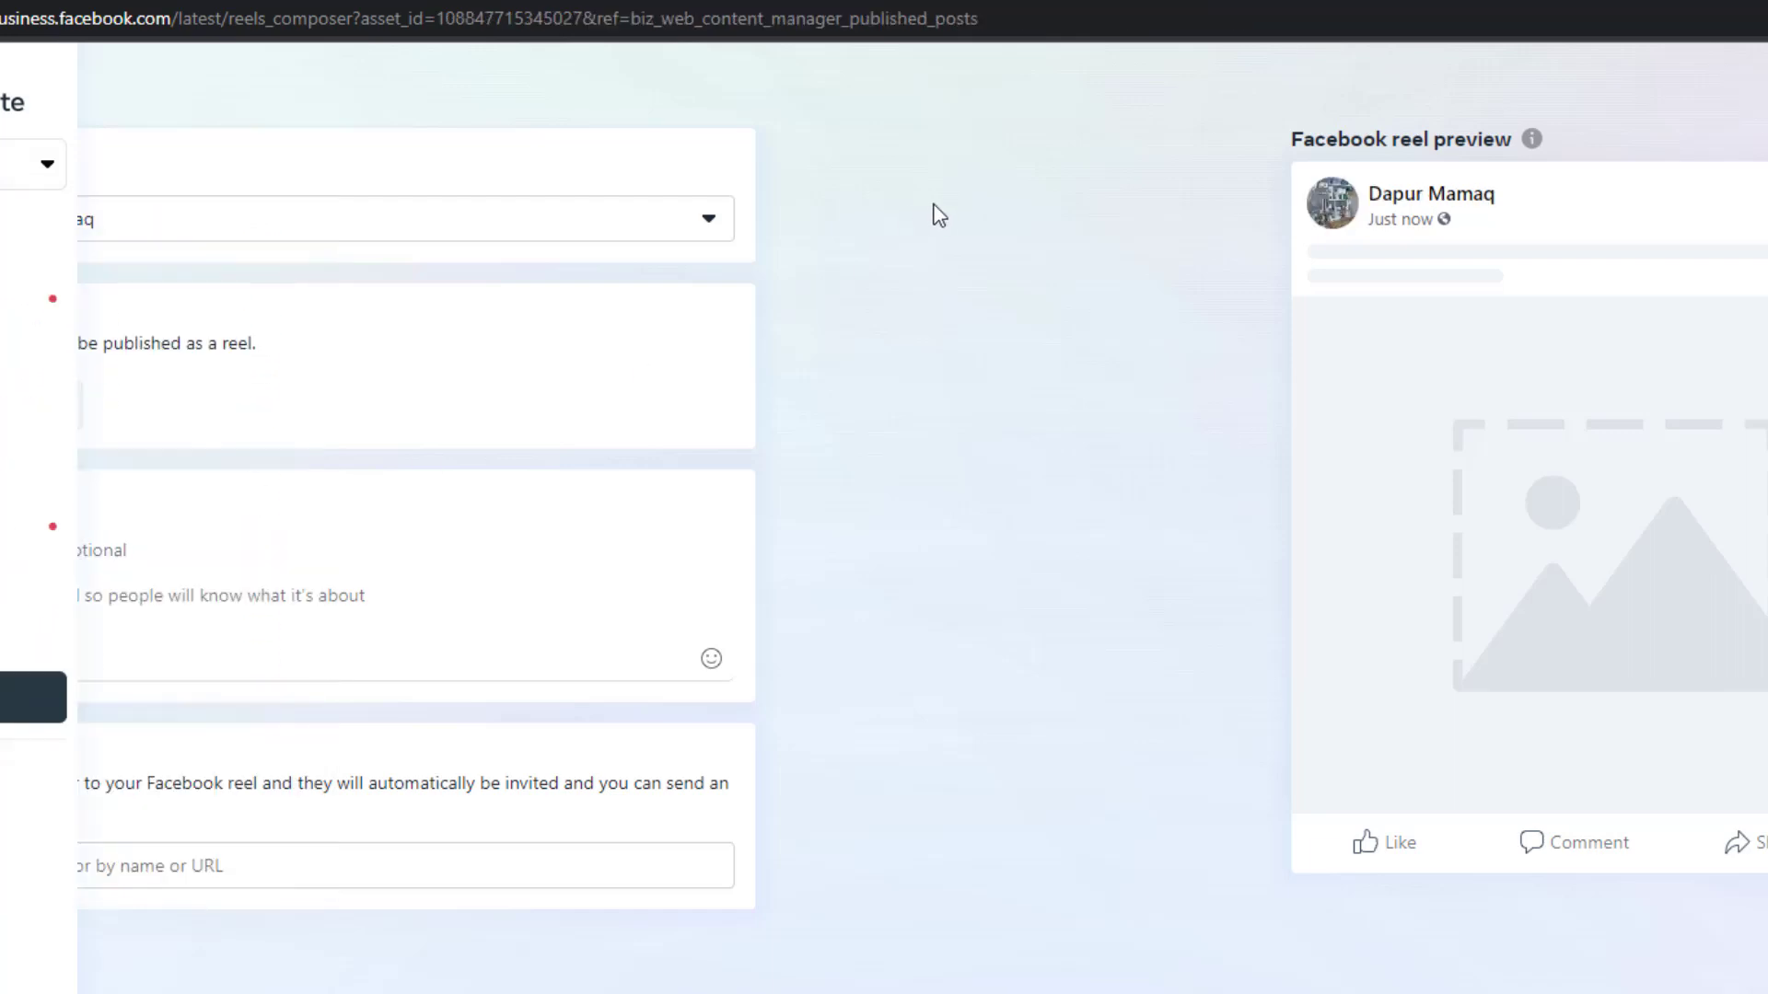
double_click(519, 18)
key(ctrl+c)
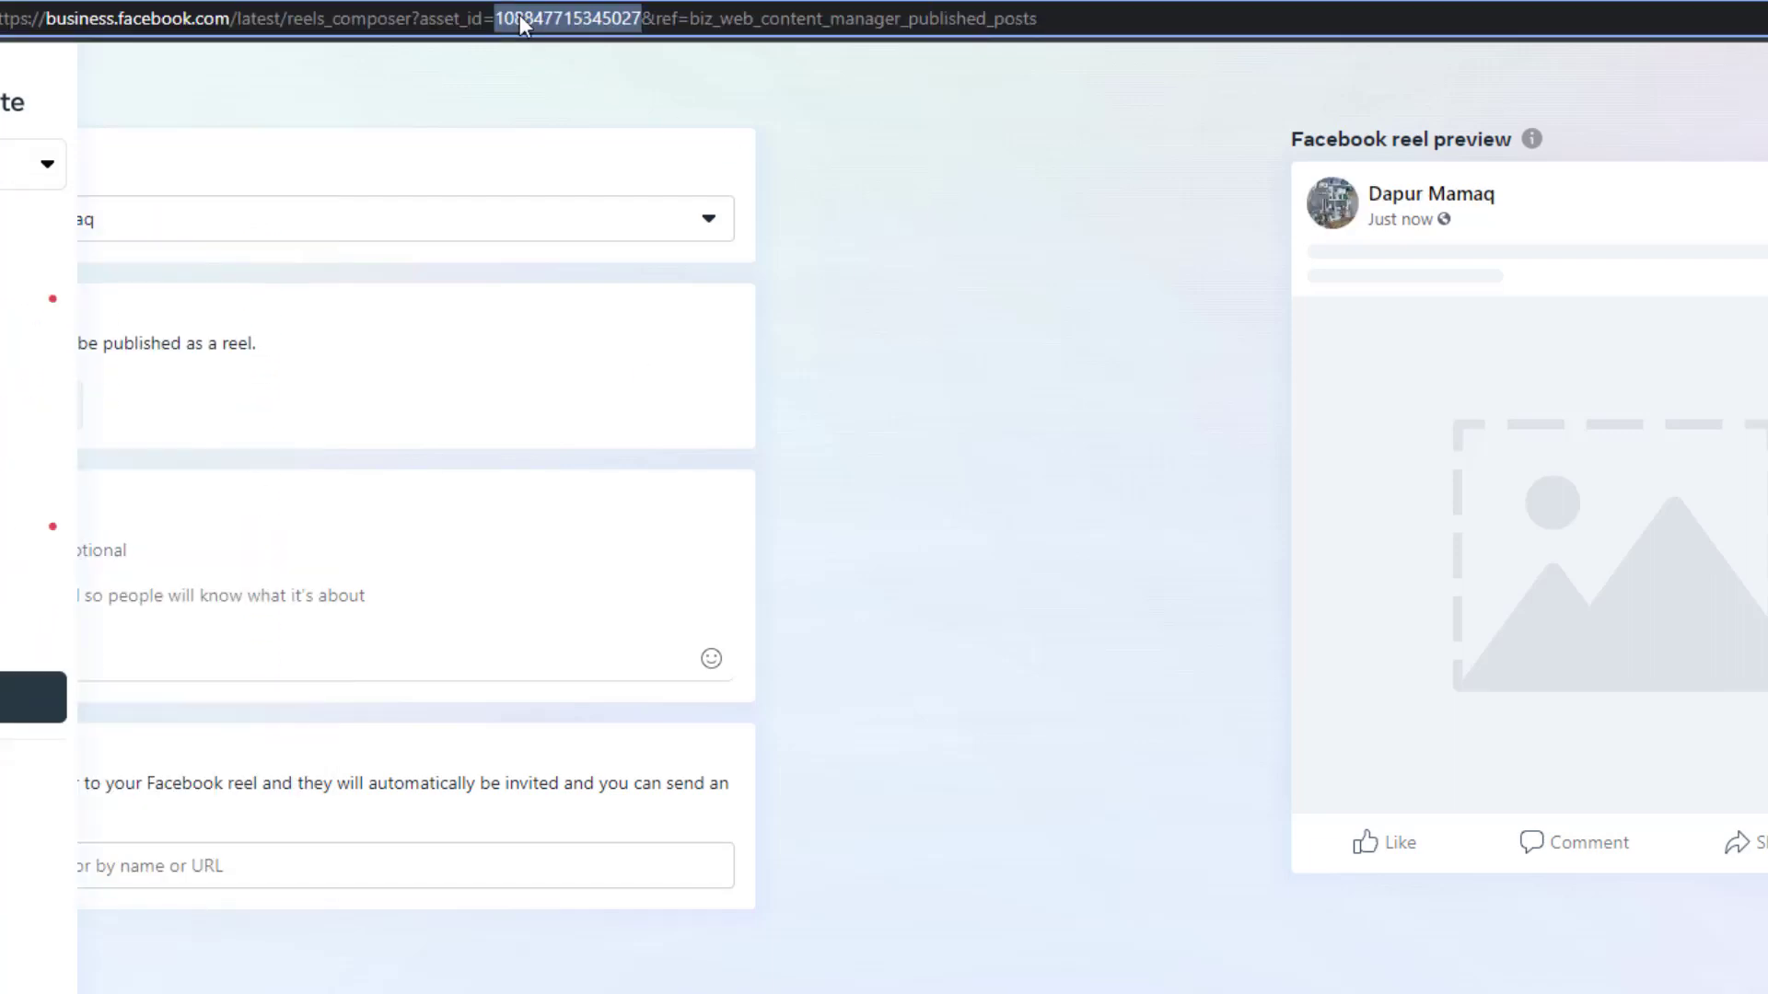
Paste the Dapur Mamaq page ID into D2 and fill it down to D5
key(alt+Tab)
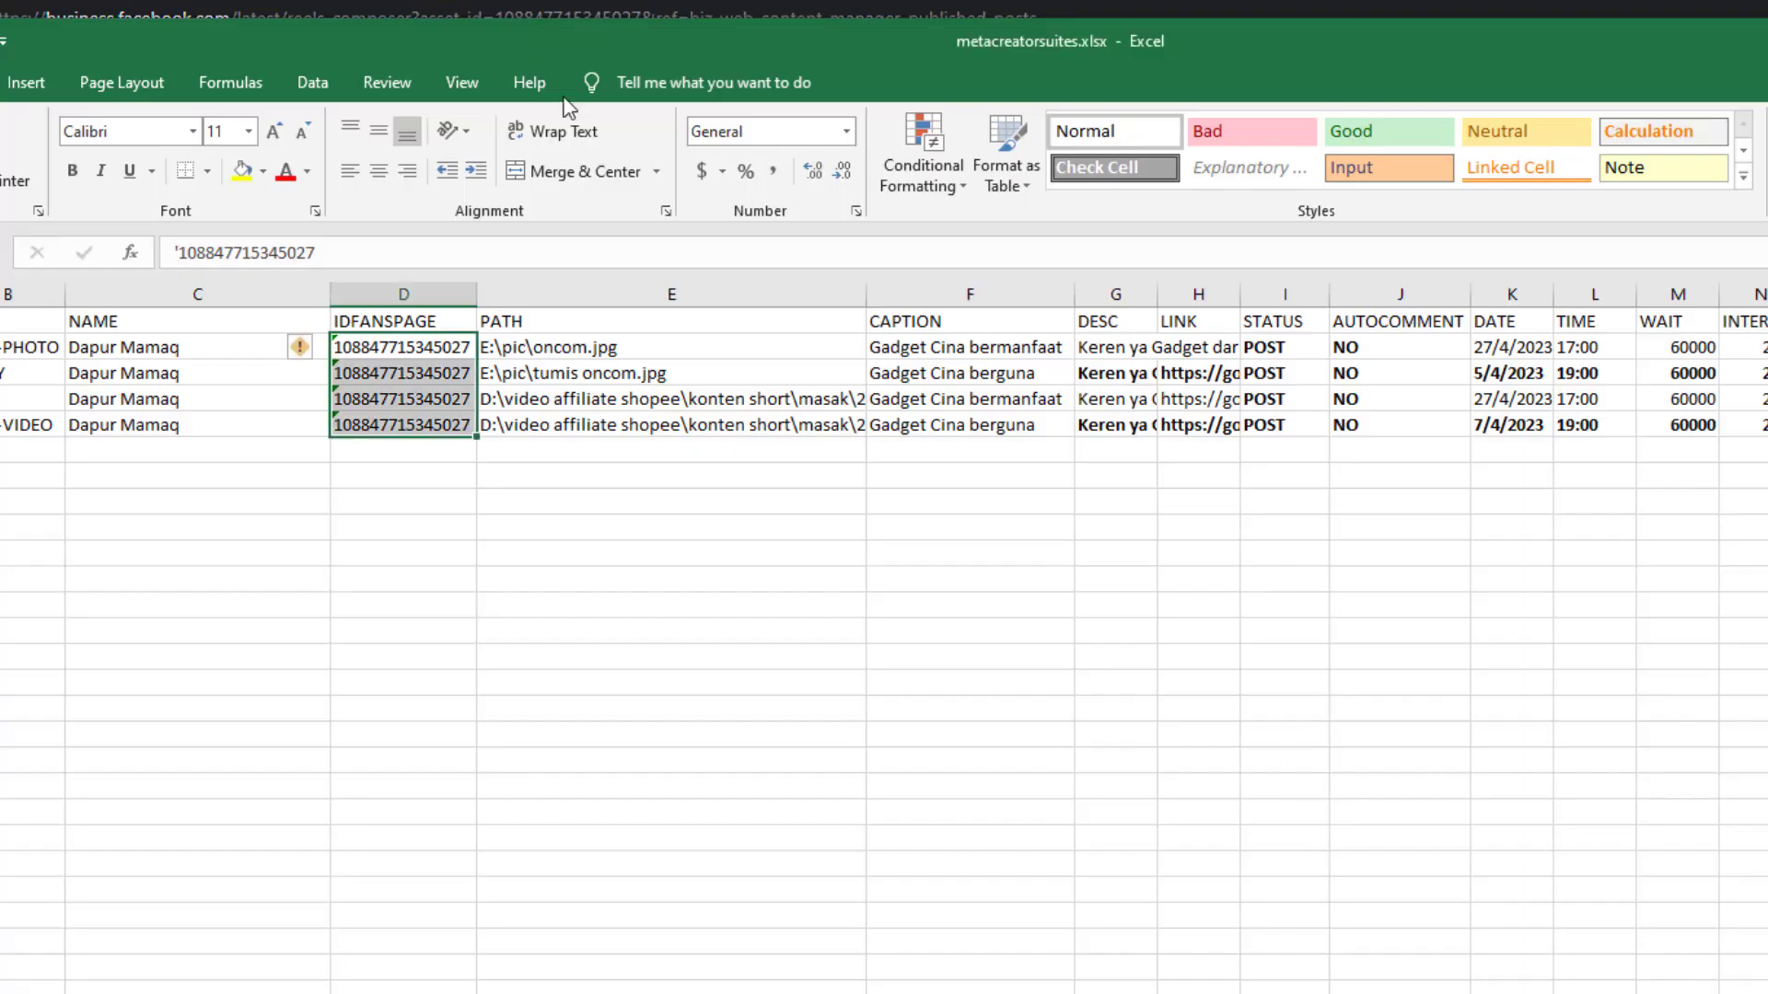
click(388, 346)
double_click(265, 246)
key(ctrl+v)
key(Return)
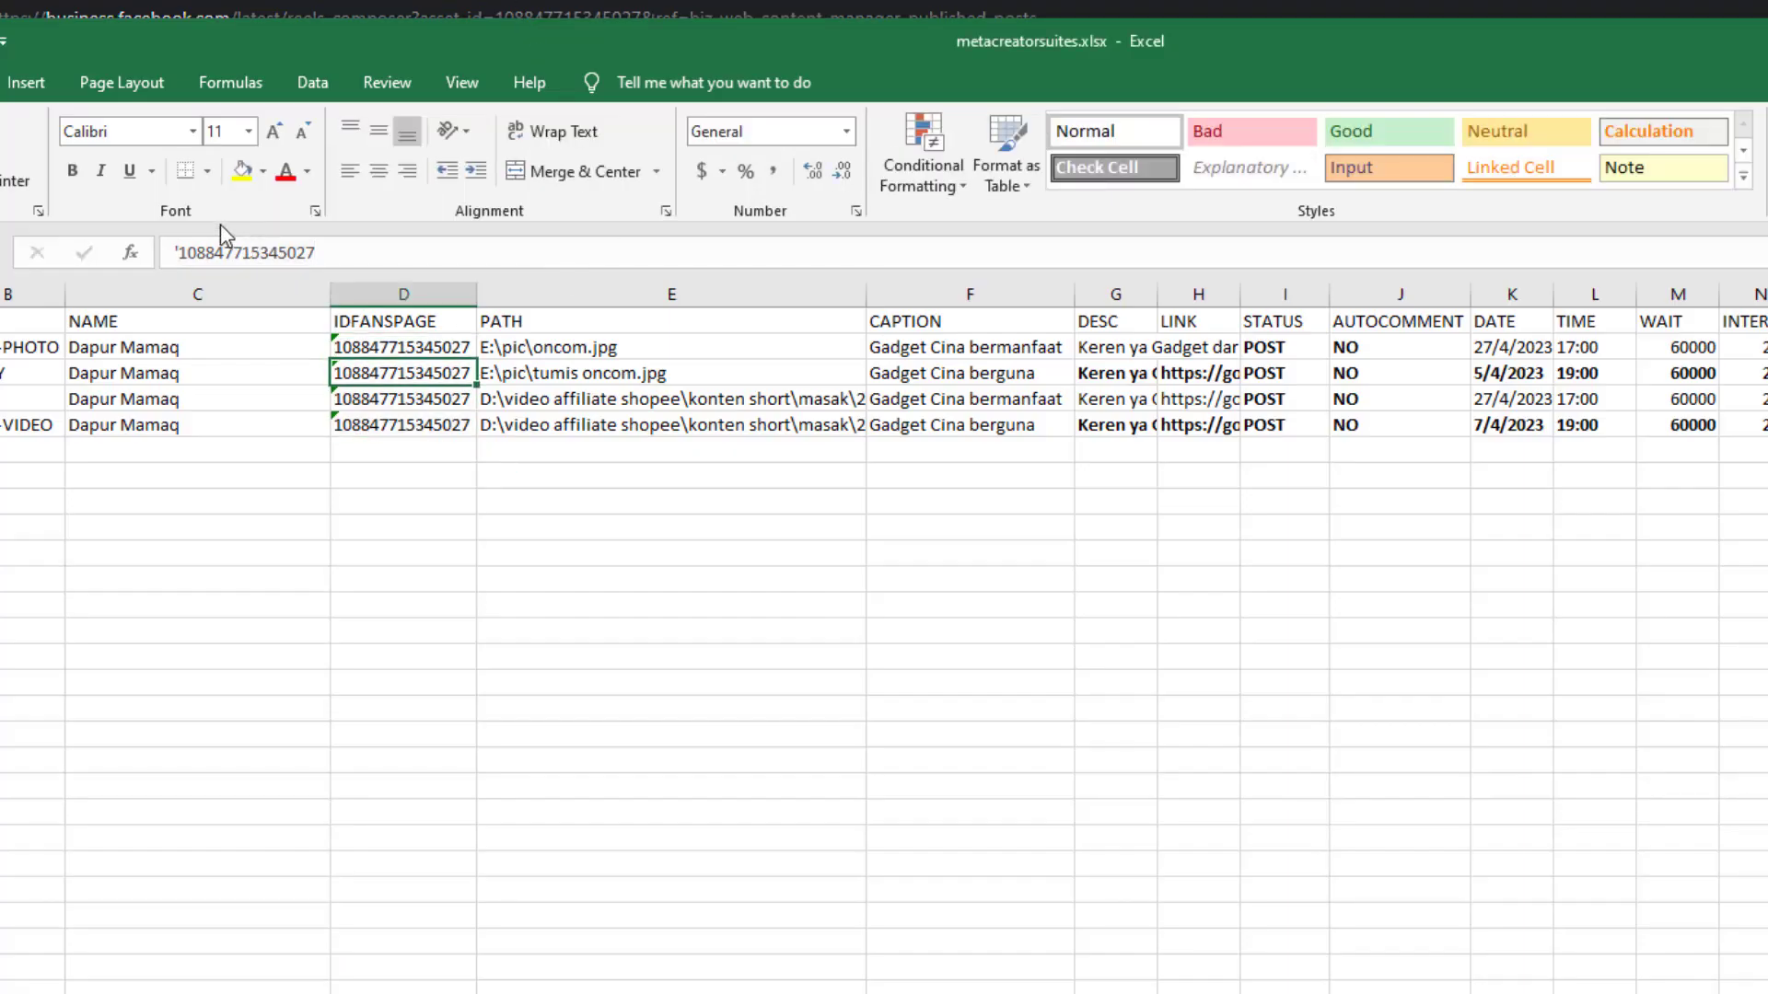
click(429, 348)
drag(476, 360, 476, 433)
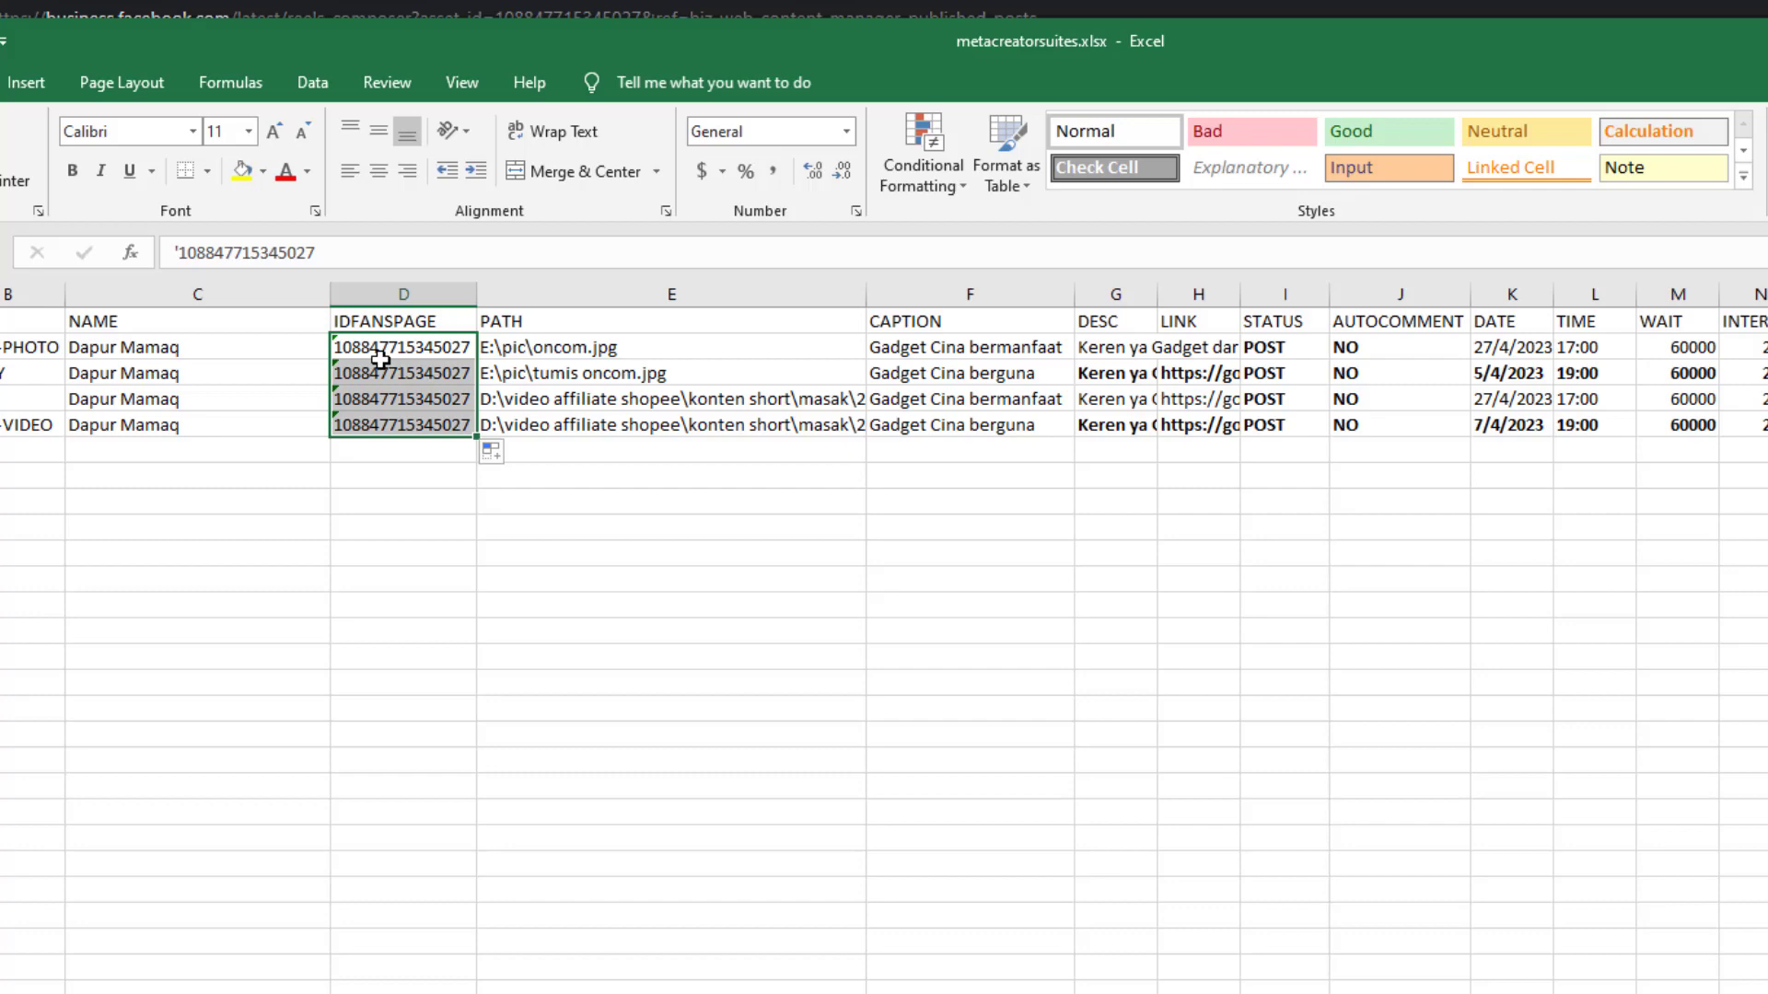
click(414, 347)
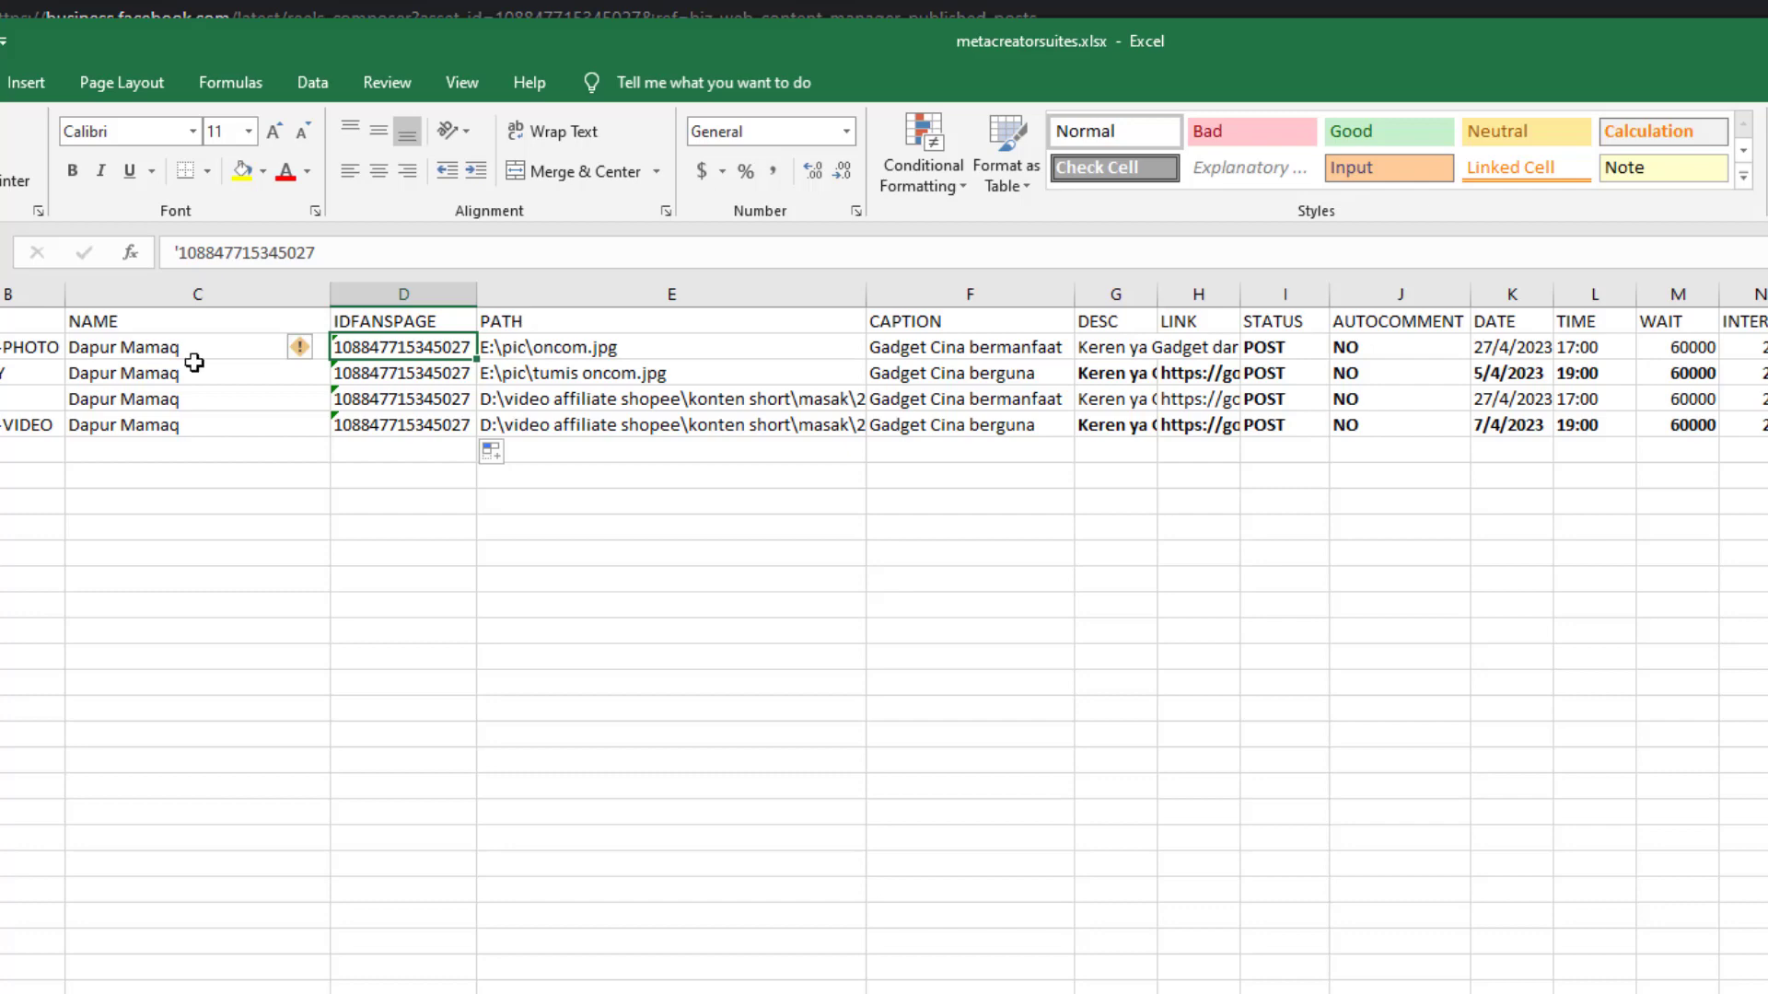
Check the POST-PHOTO type in B2 and its image path in E2 before going to the file browser
click(17, 344)
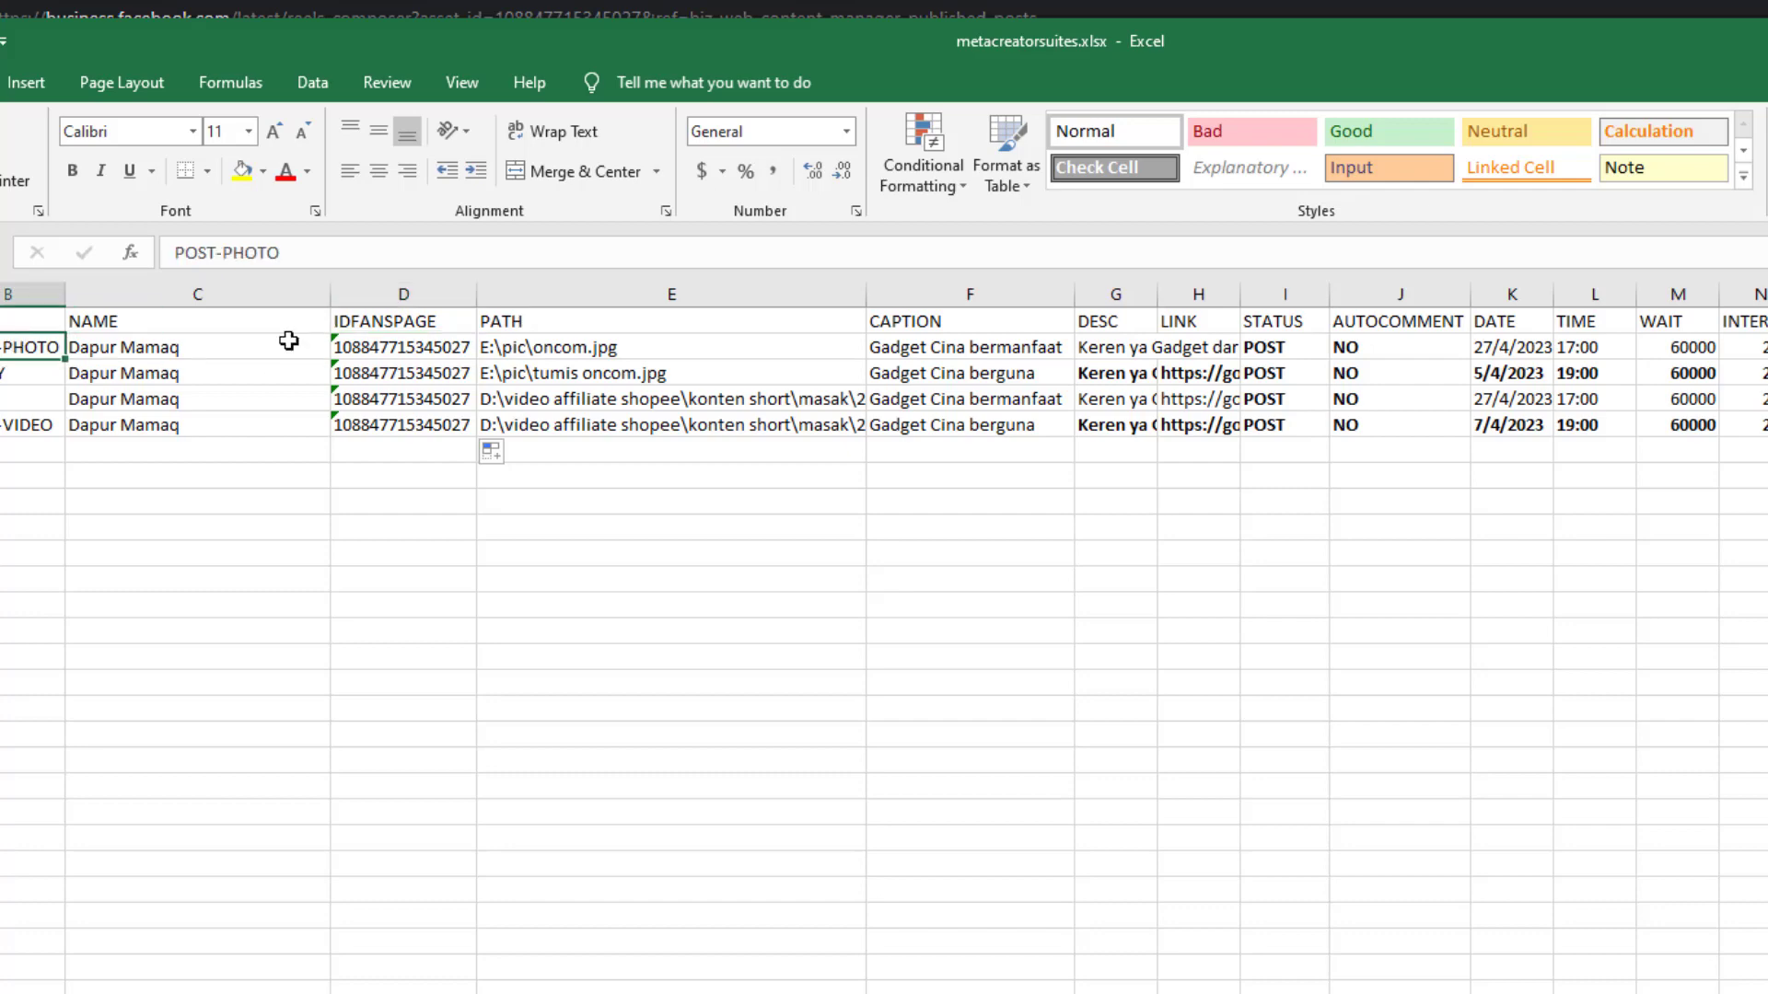
click(553, 342)
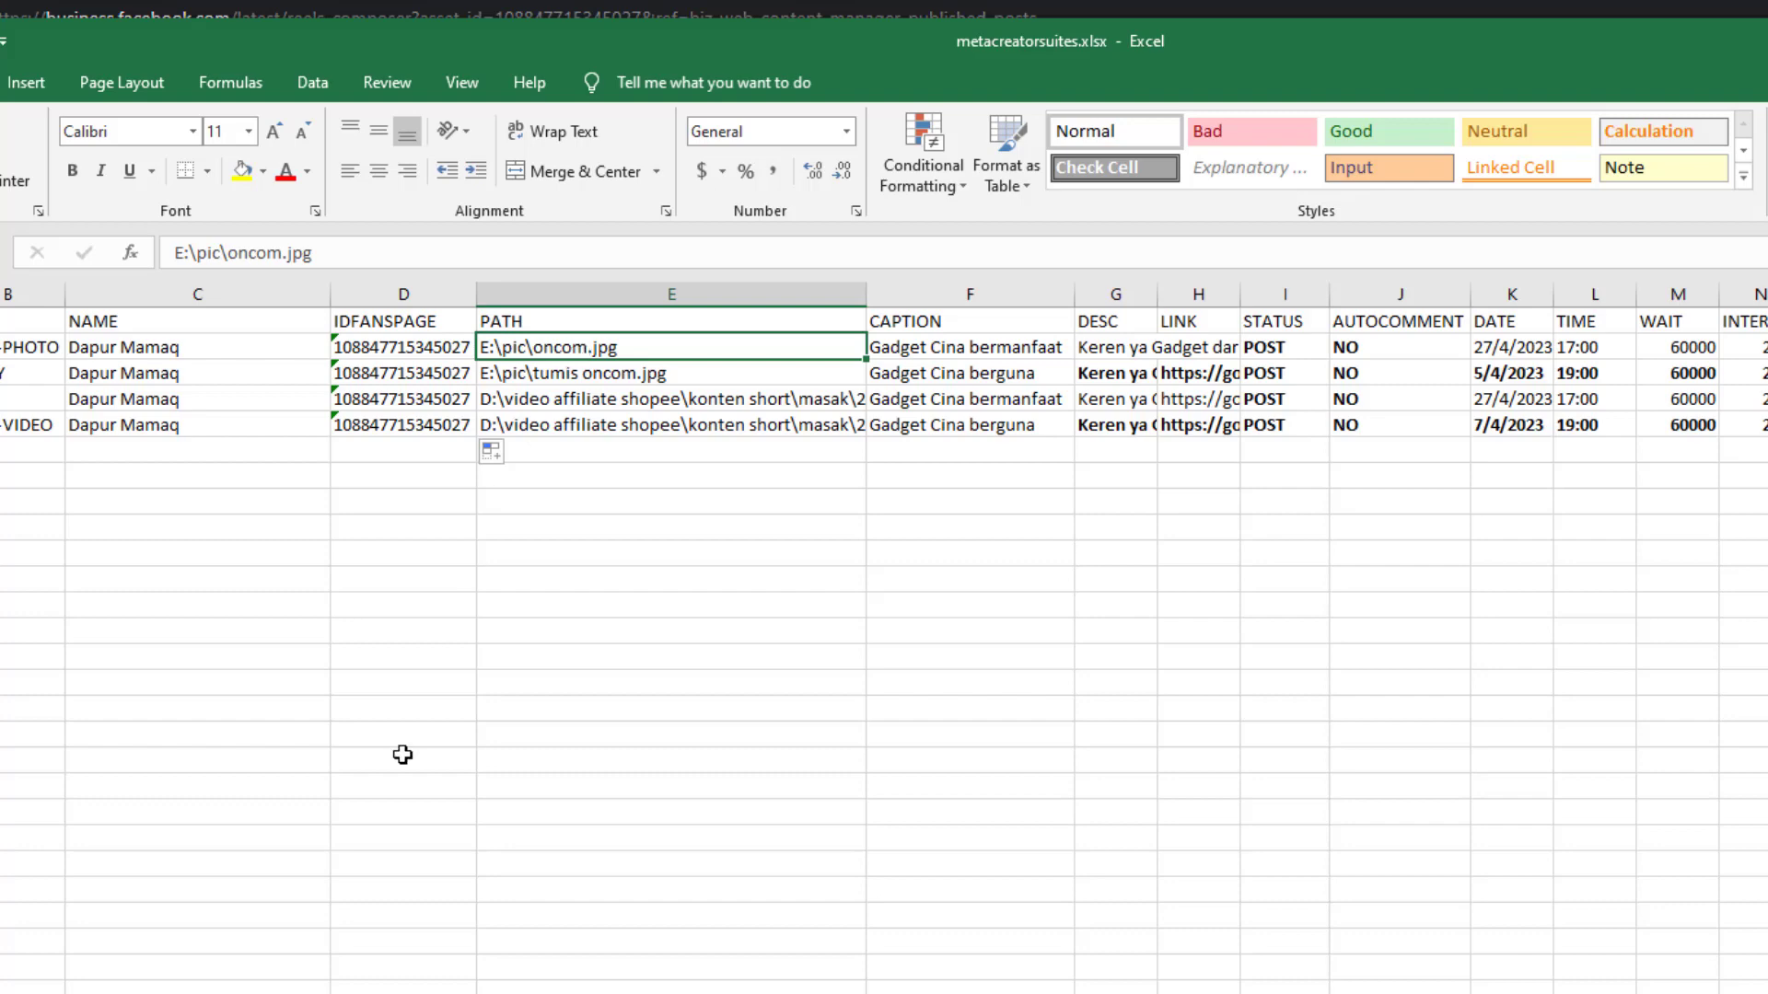
key(alt+Tab)
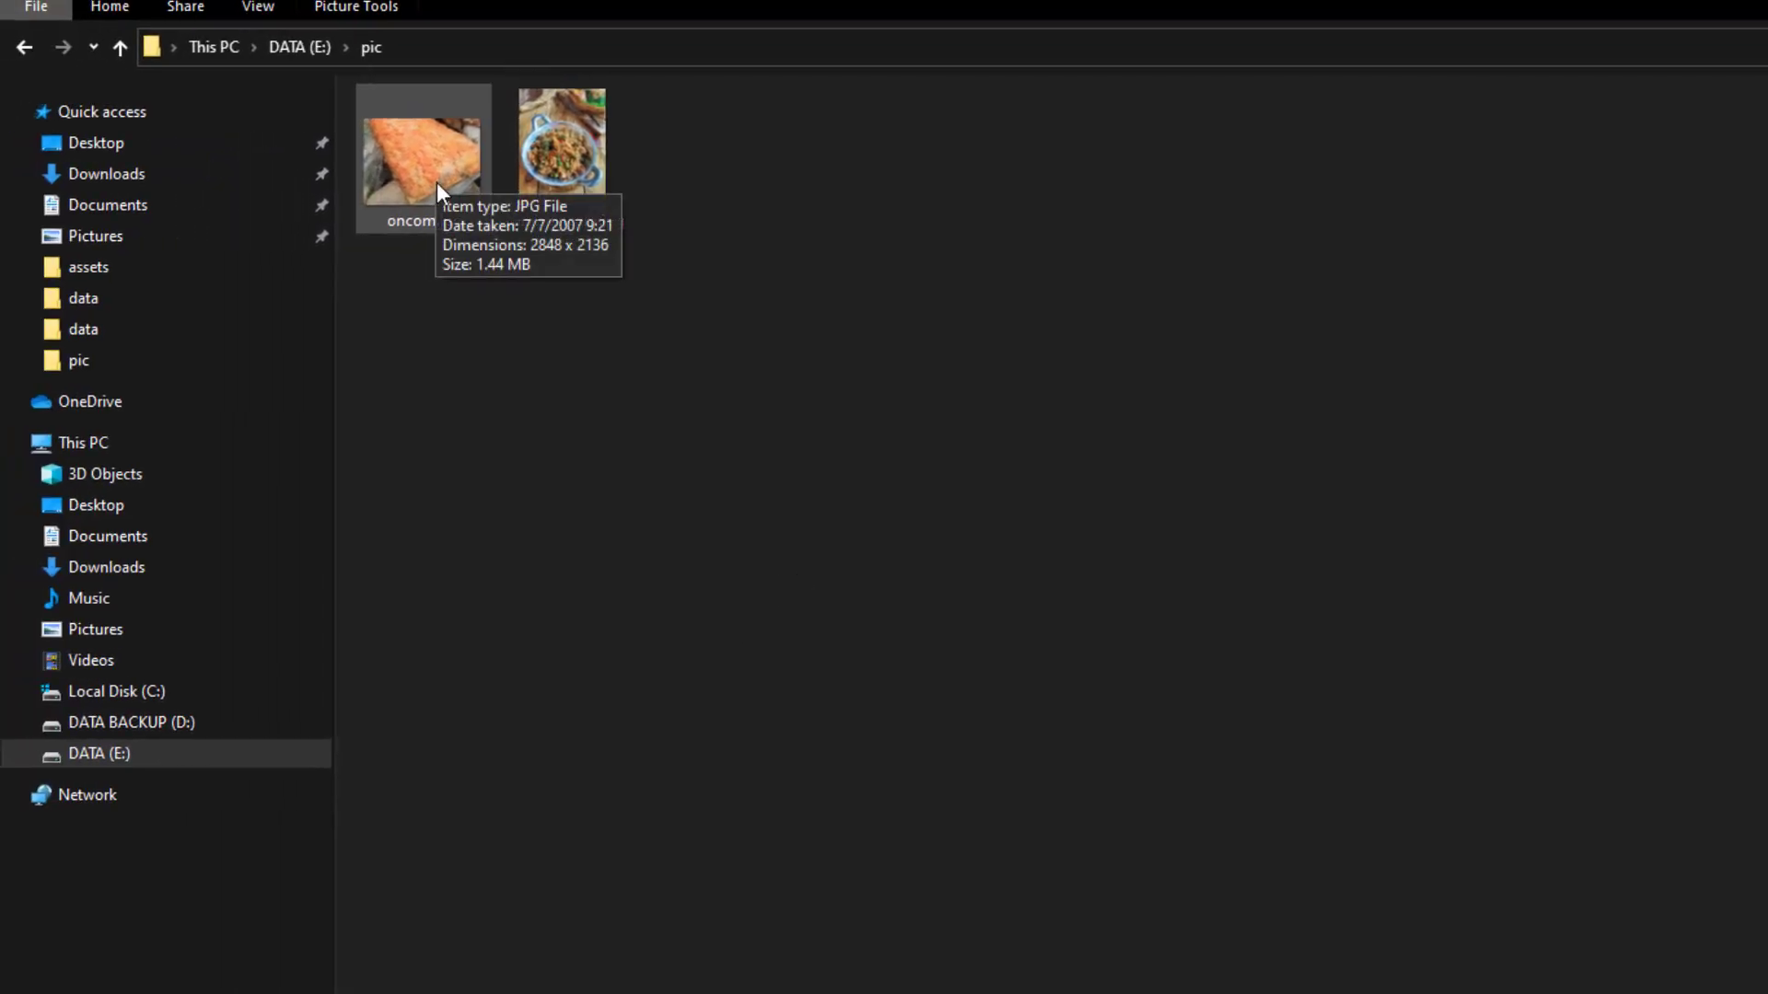
Compare the E:\pic folder path with the image path written in cell E2
click(442, 51)
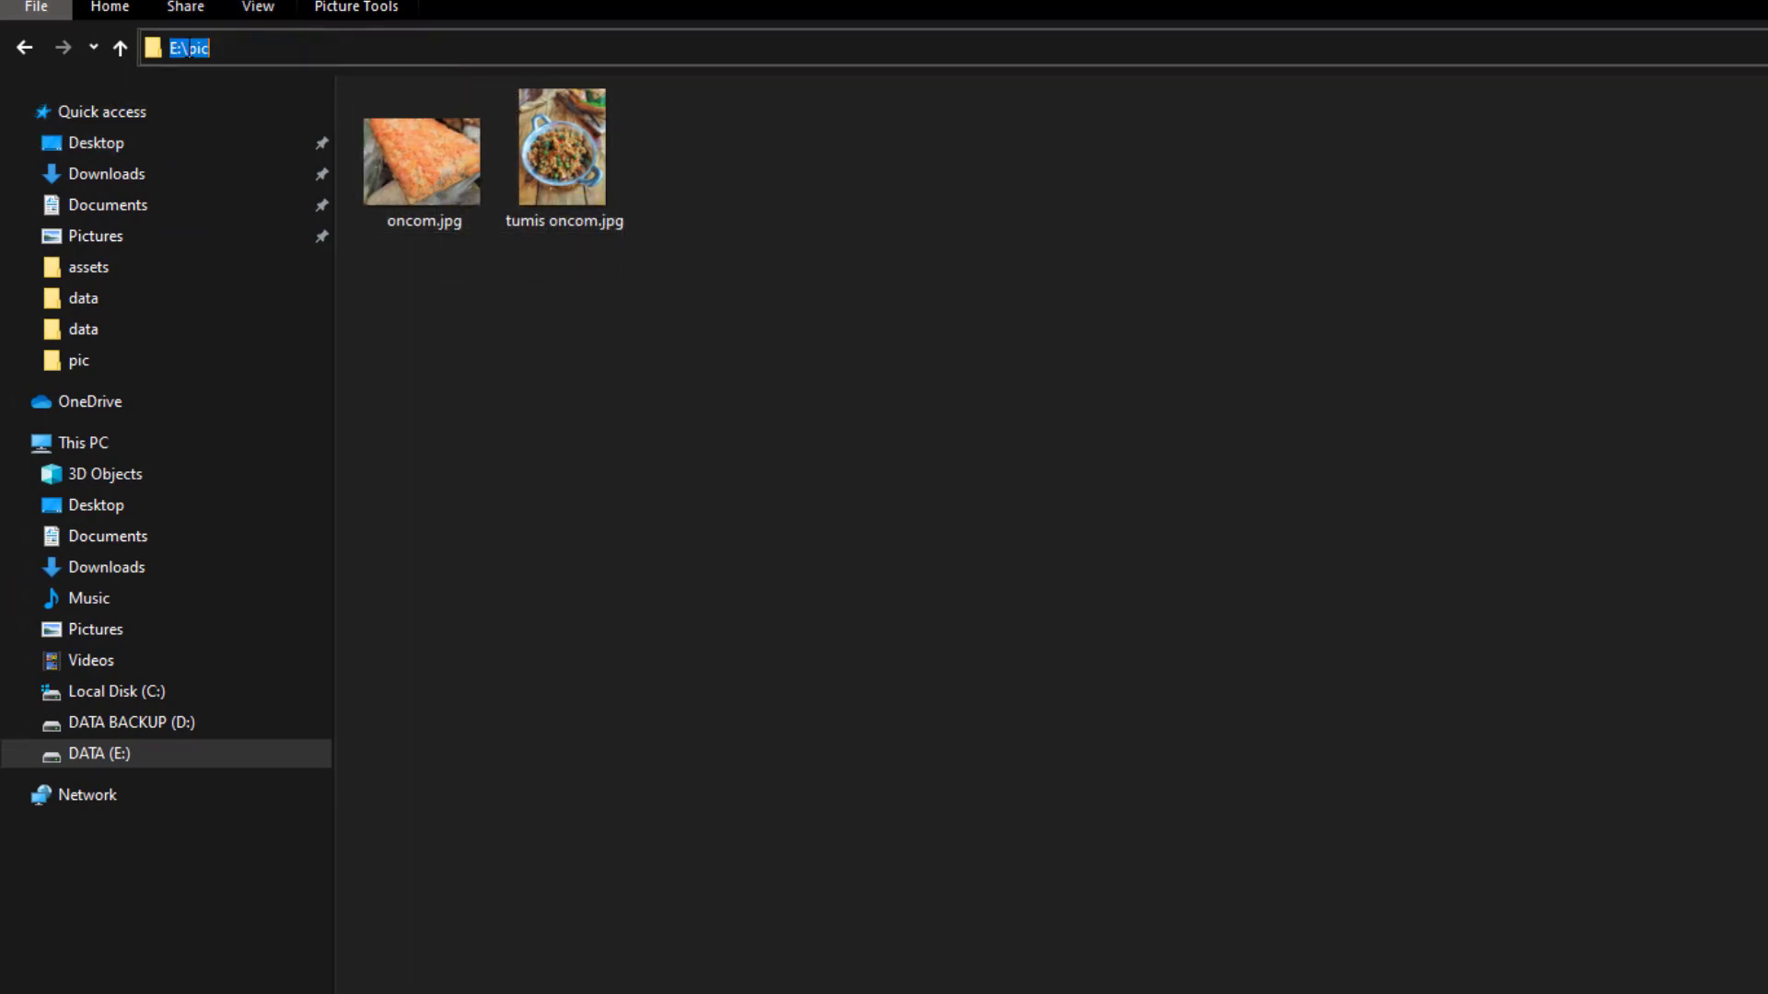
key(alt+Tab)
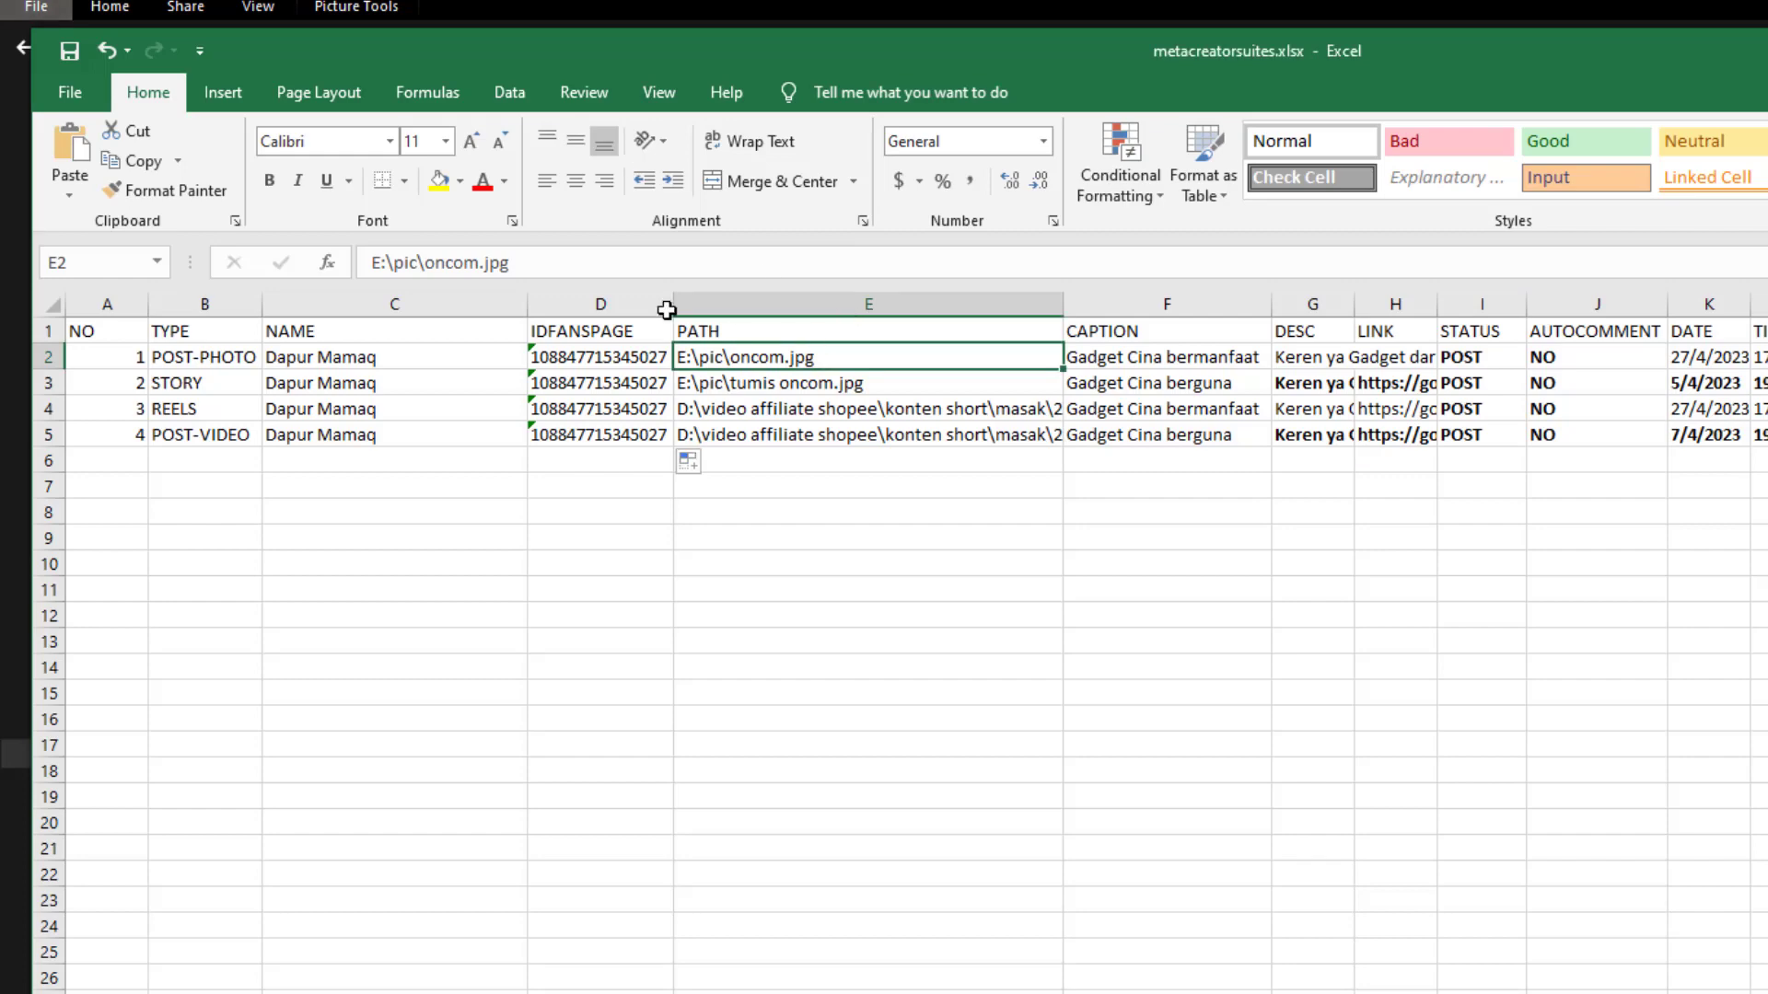
click(408, 262)
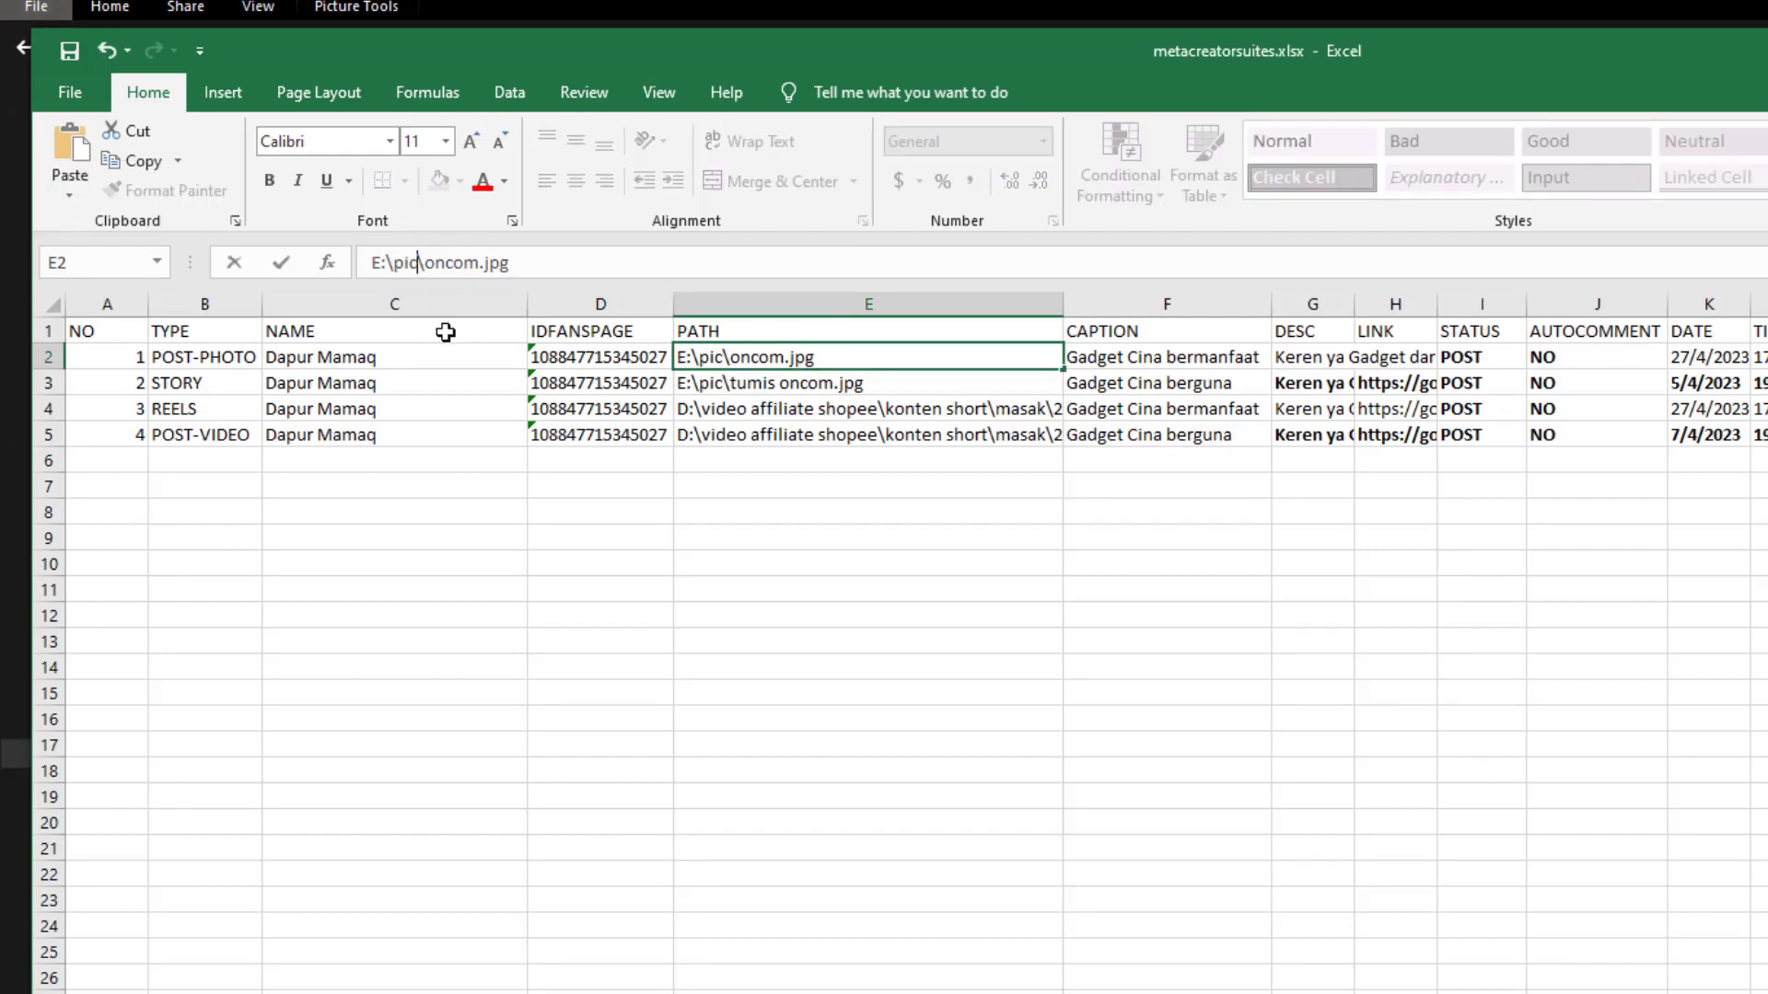
drag(421, 262, 430, 263)
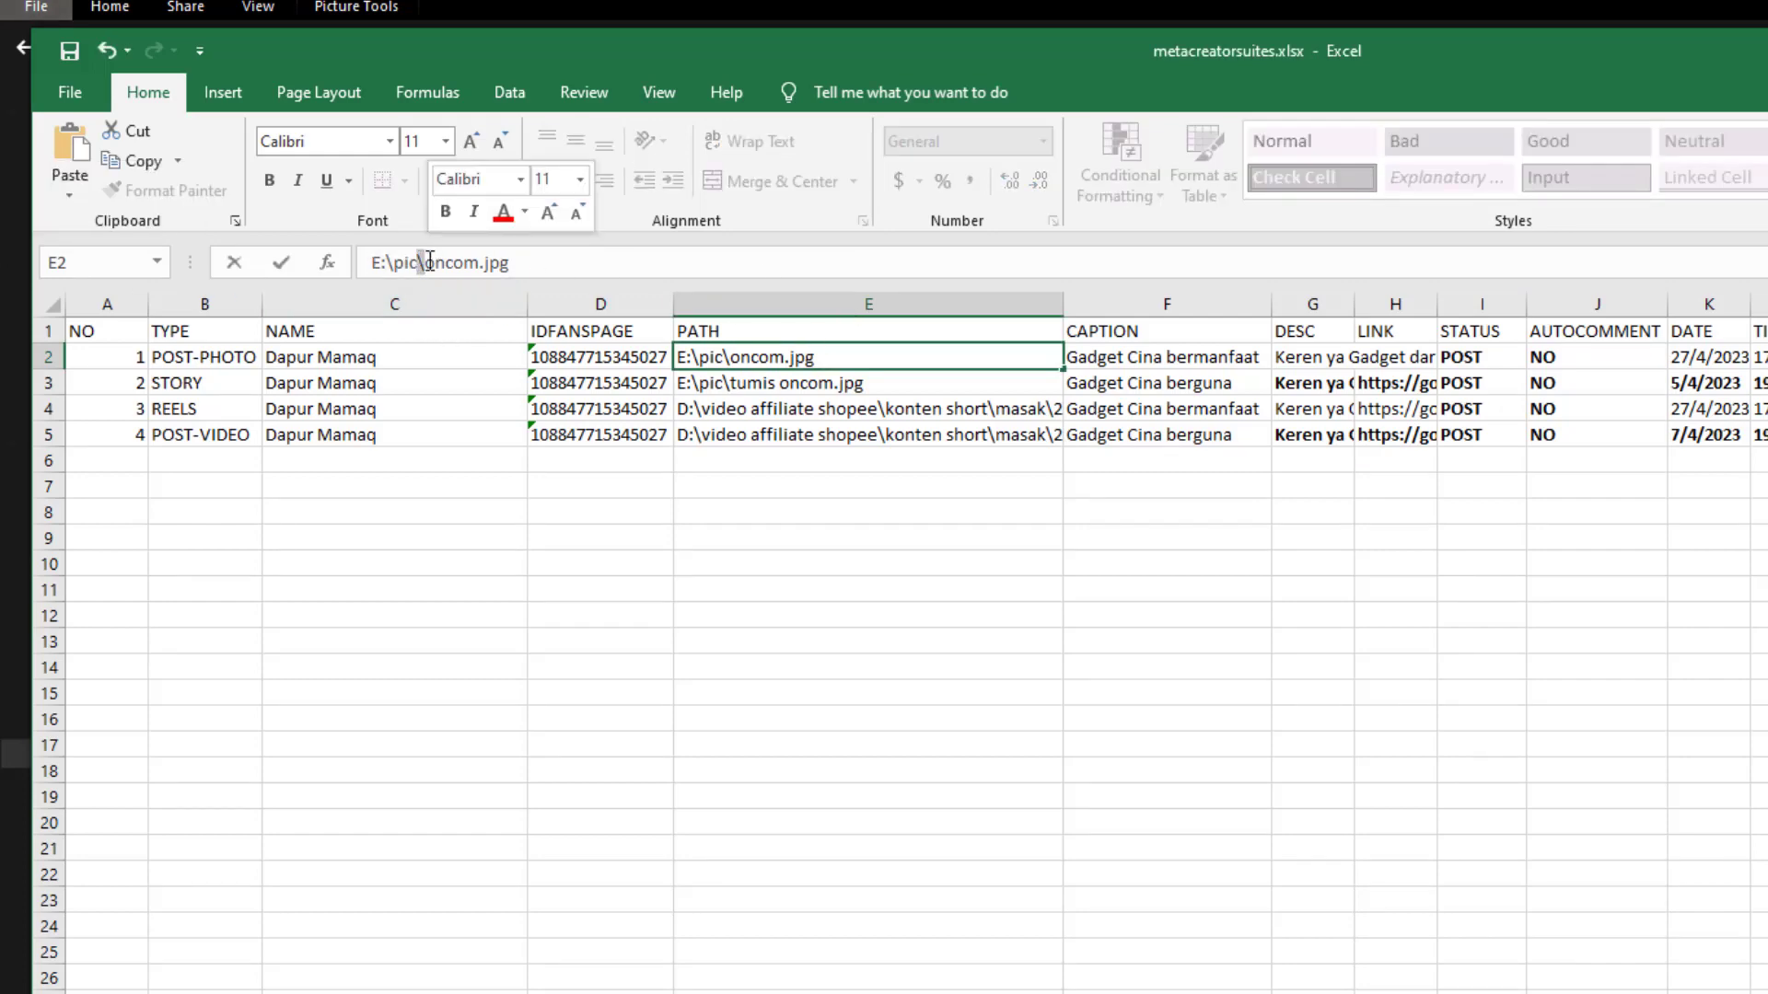
Start renaming oncom.jpg, cancel without changing it, and bring up the folder view options
key(alt+Tab)
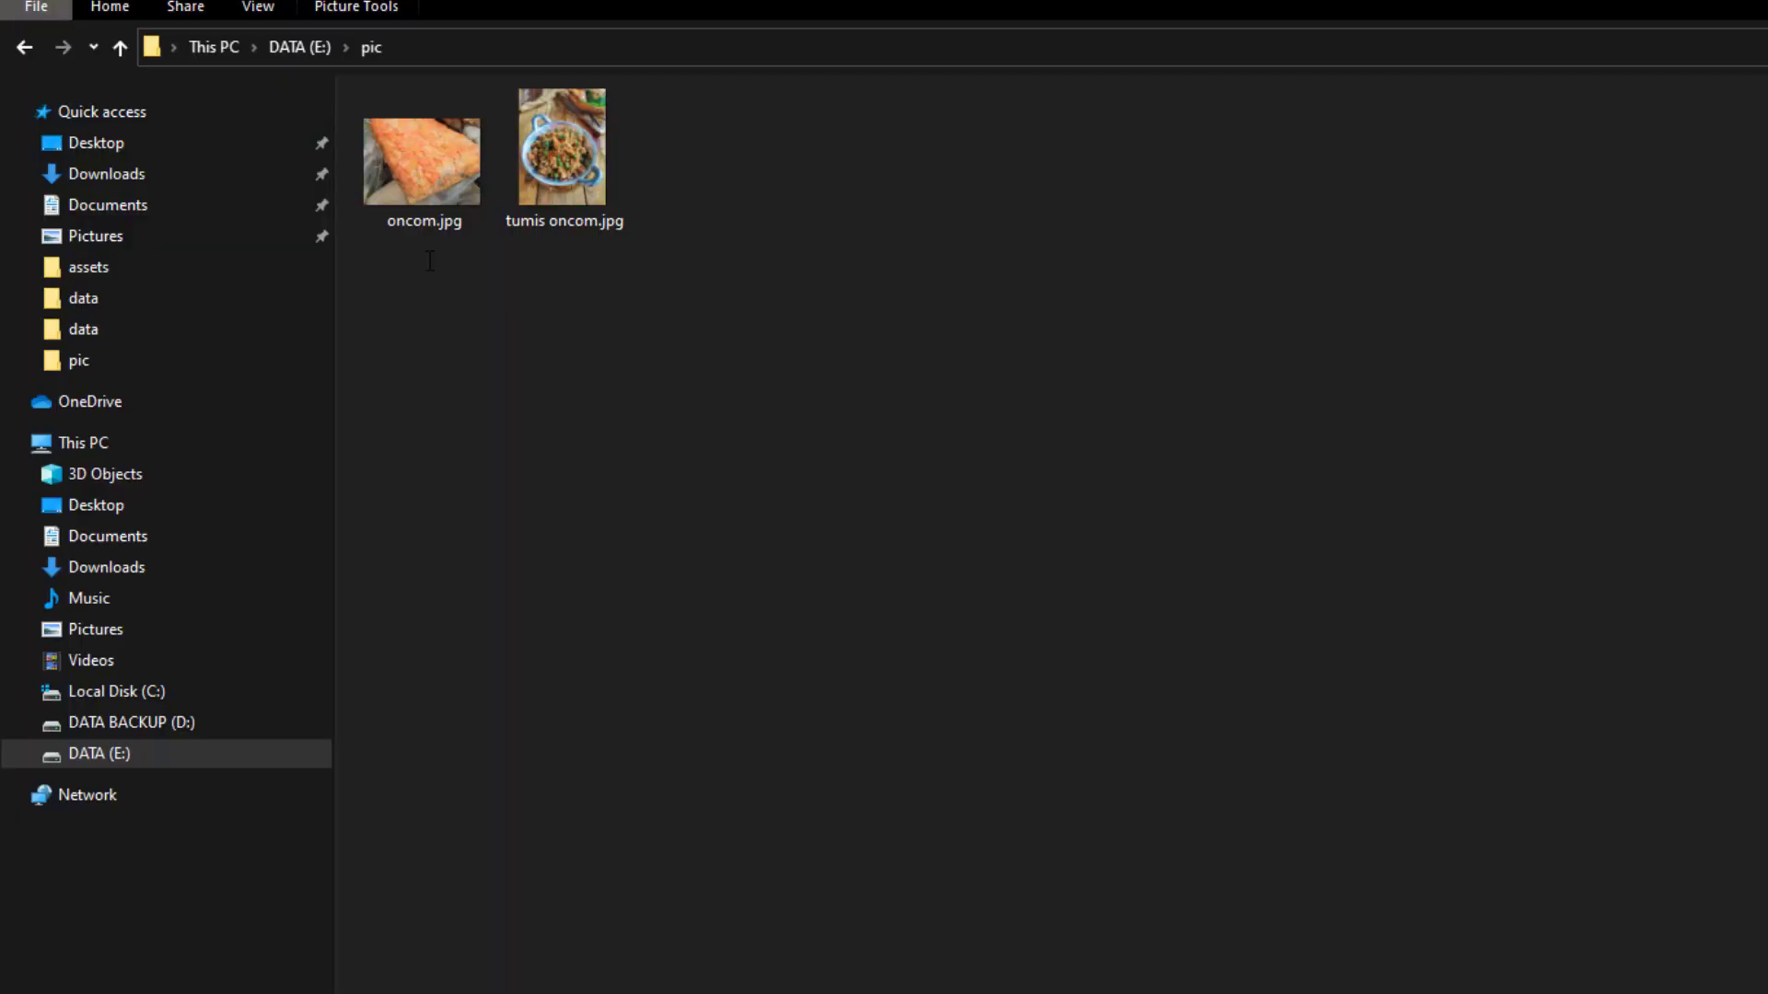
right_click(394, 195)
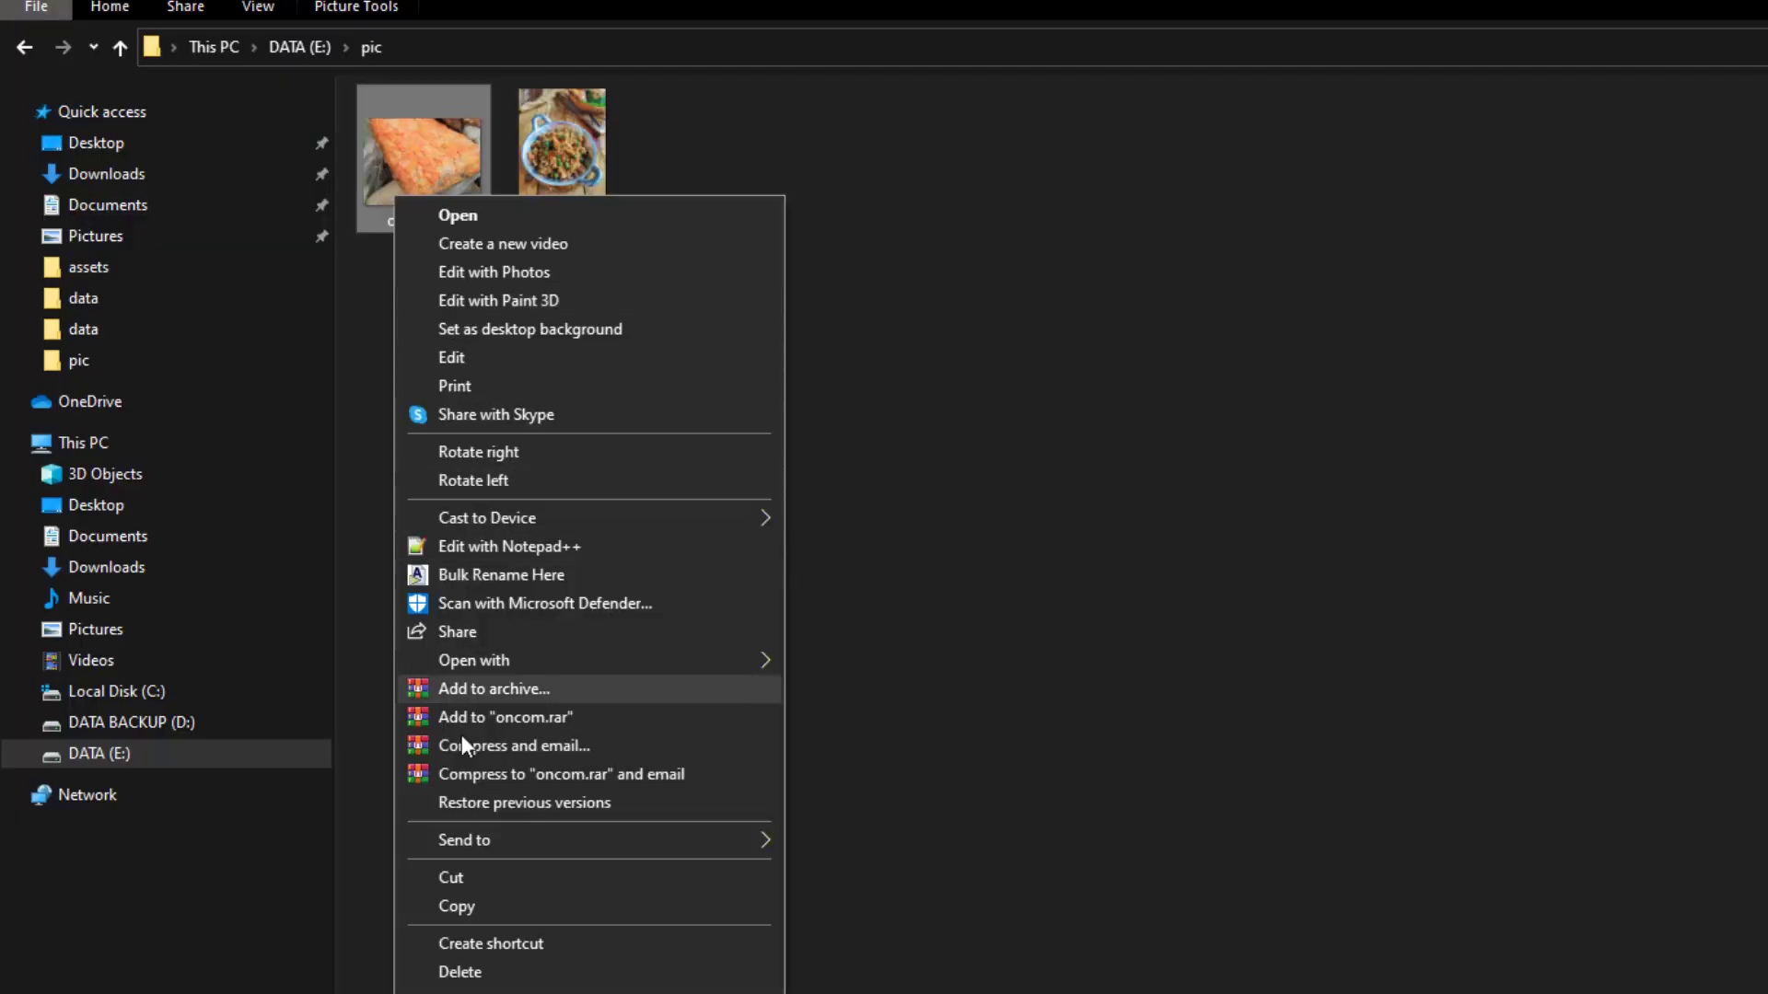
click(461, 991)
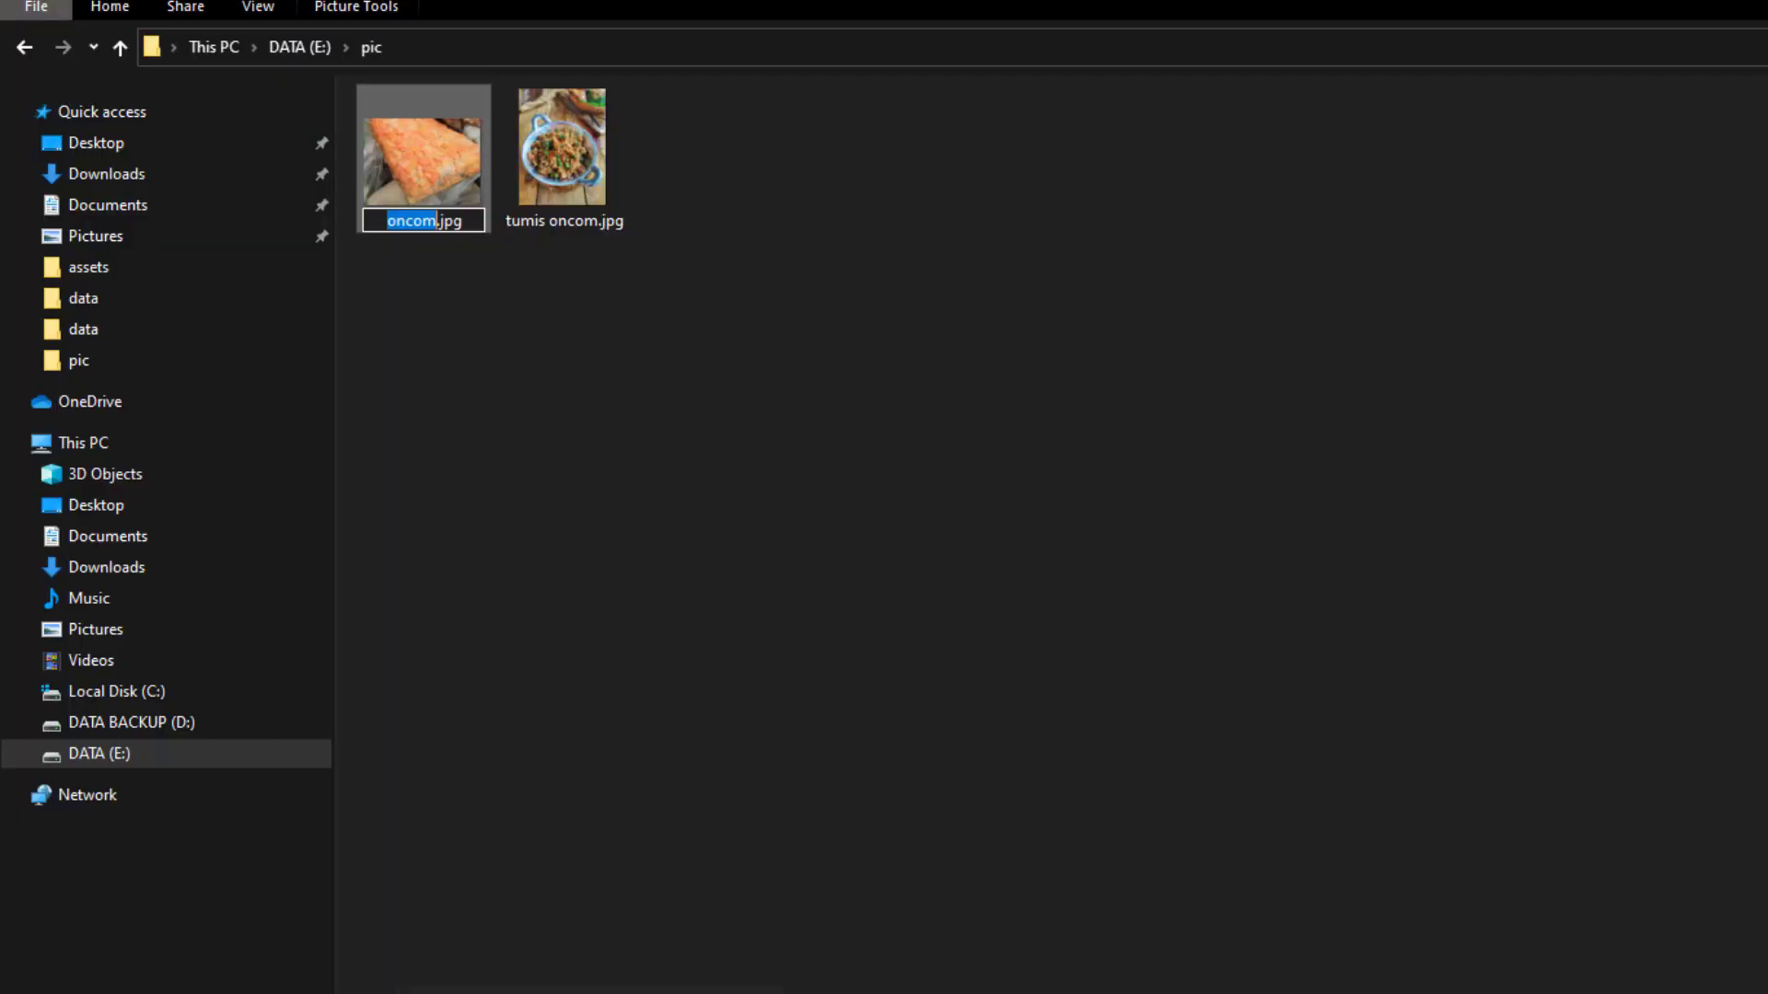
click(680, 809)
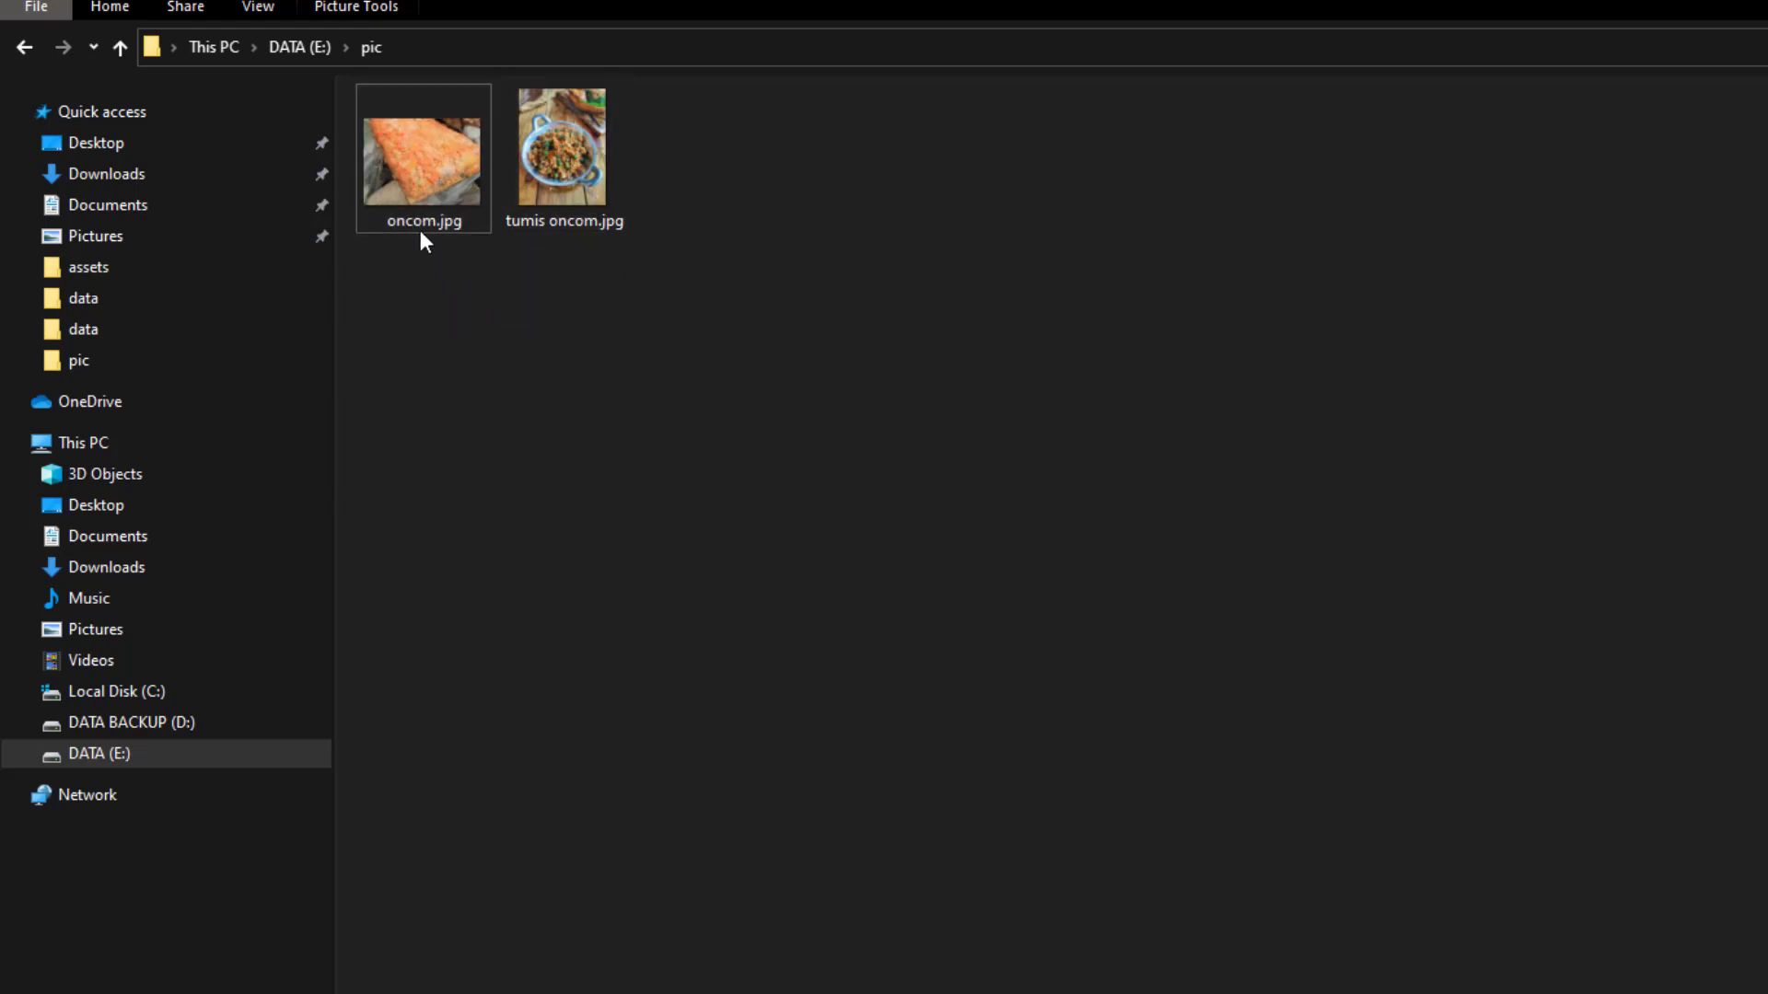
click(256, 8)
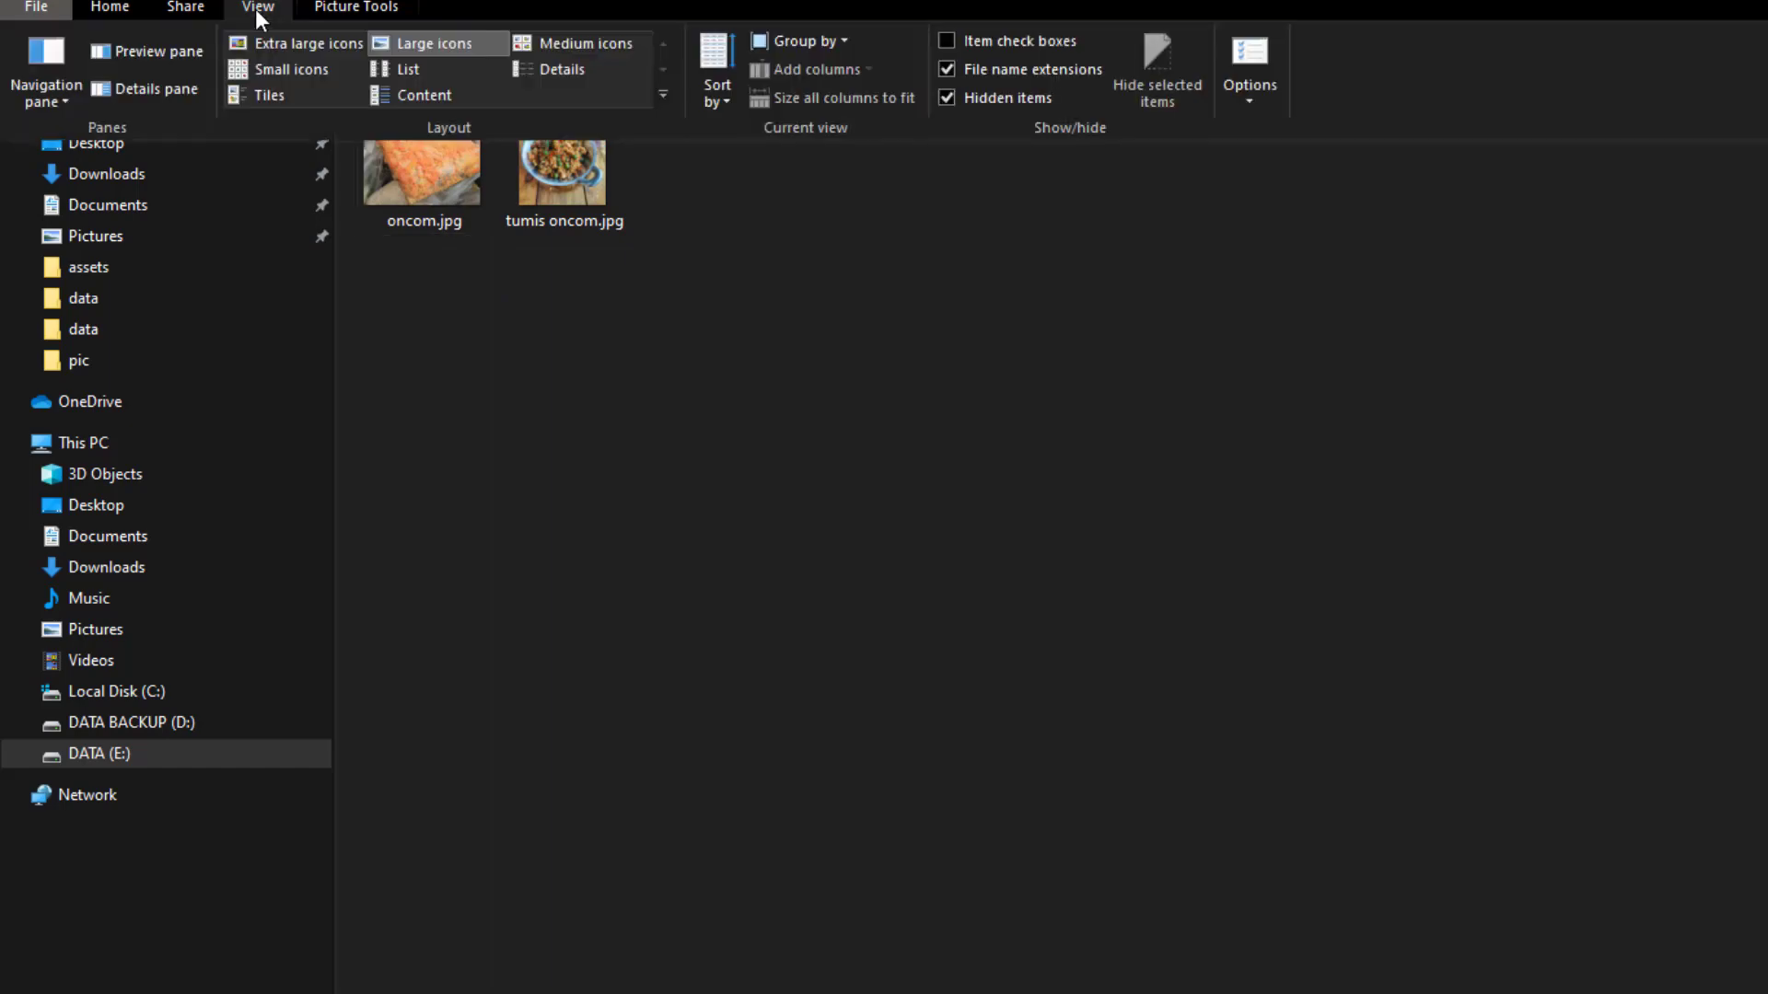
Turn File name extensions off and back on, then return to the spreadsheet
click(1006, 71)
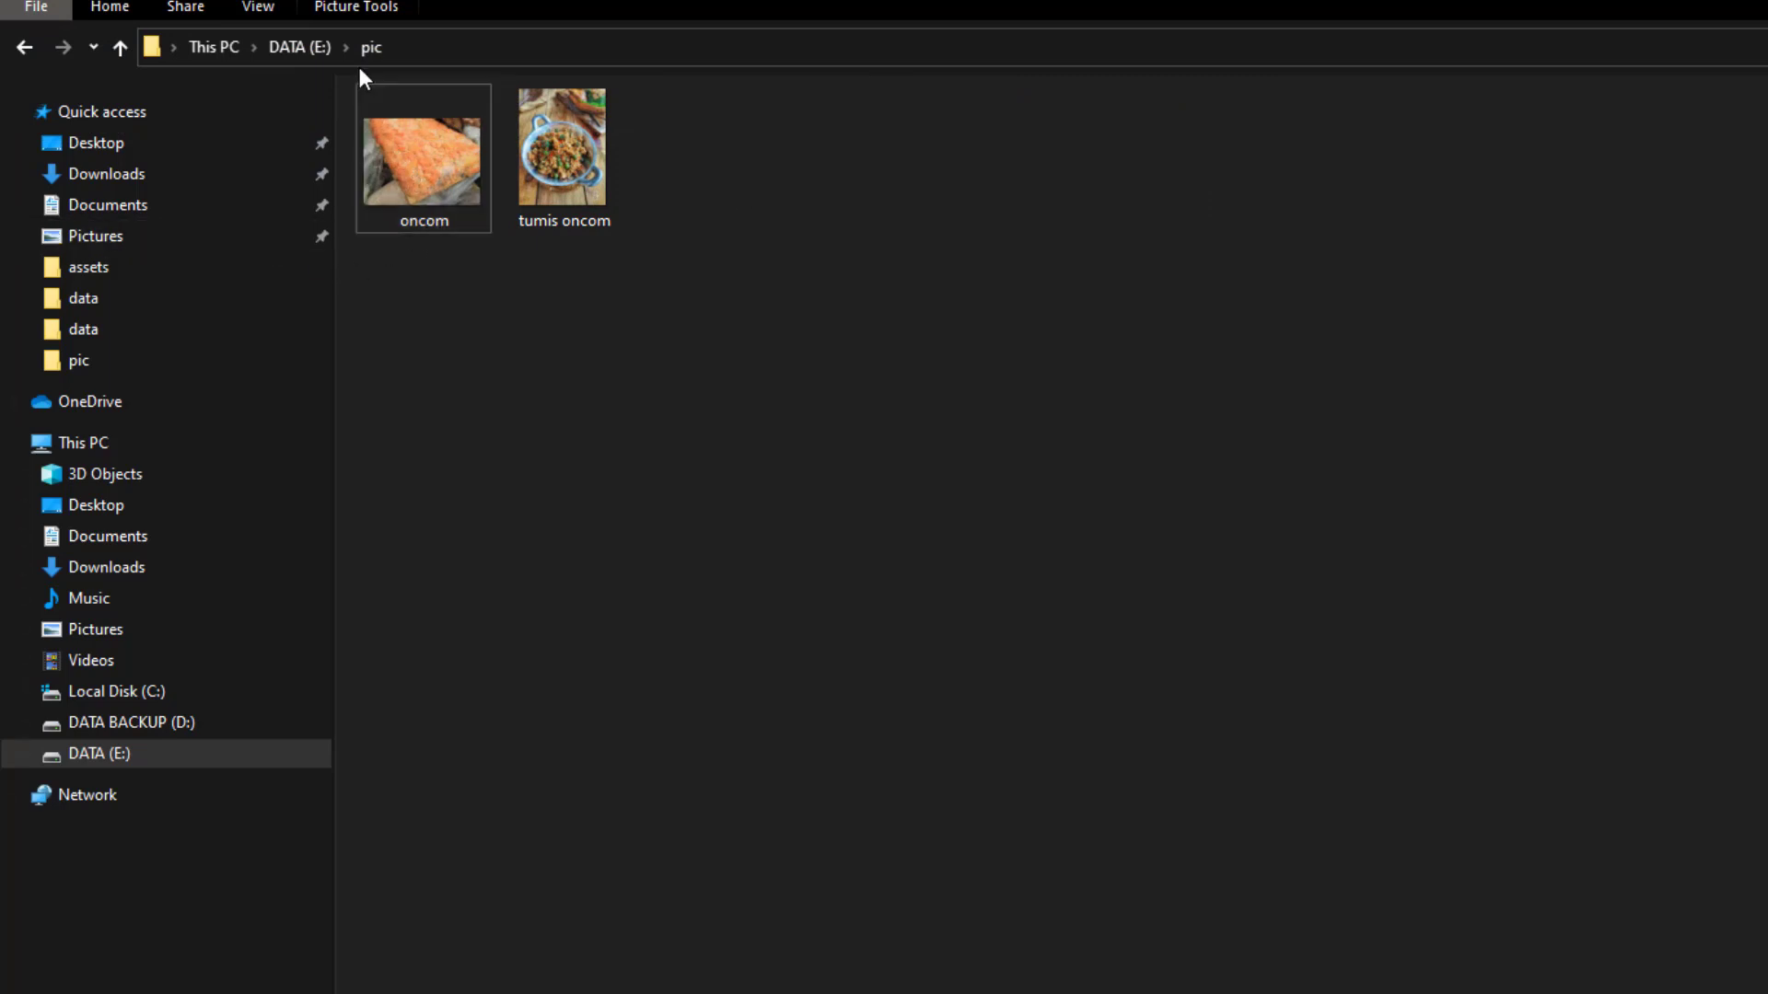
click(258, 11)
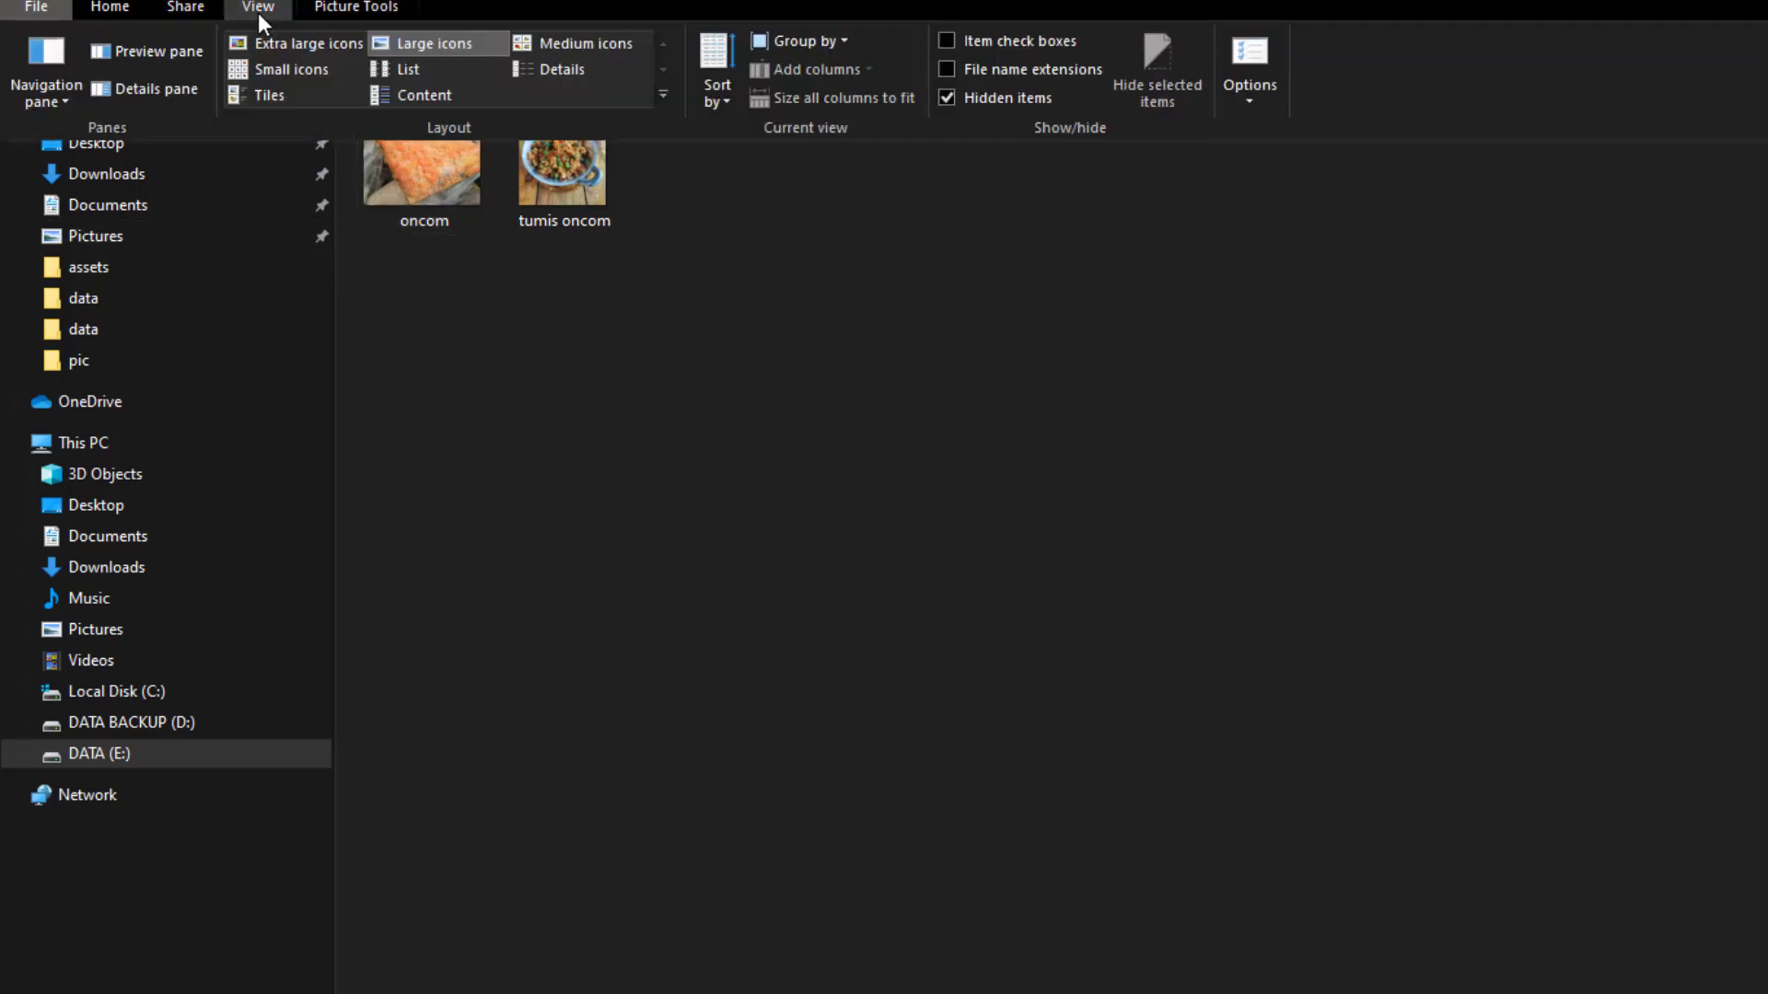
click(972, 74)
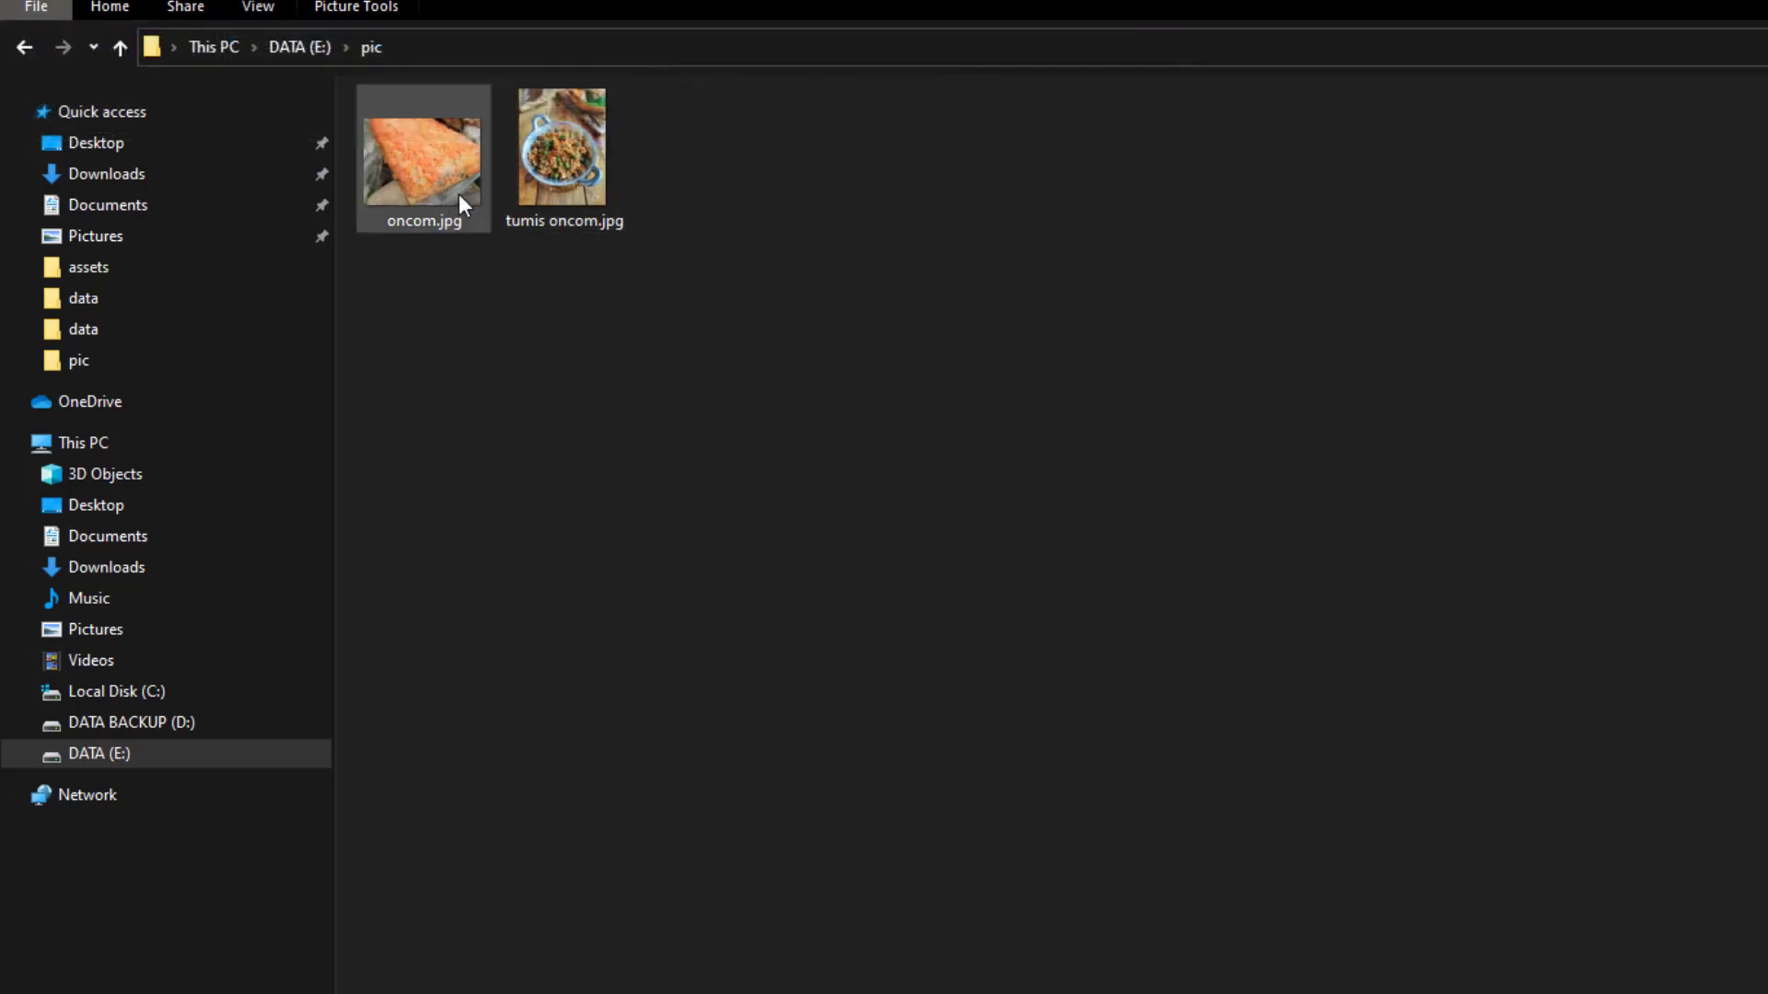
key(alt+Tab)
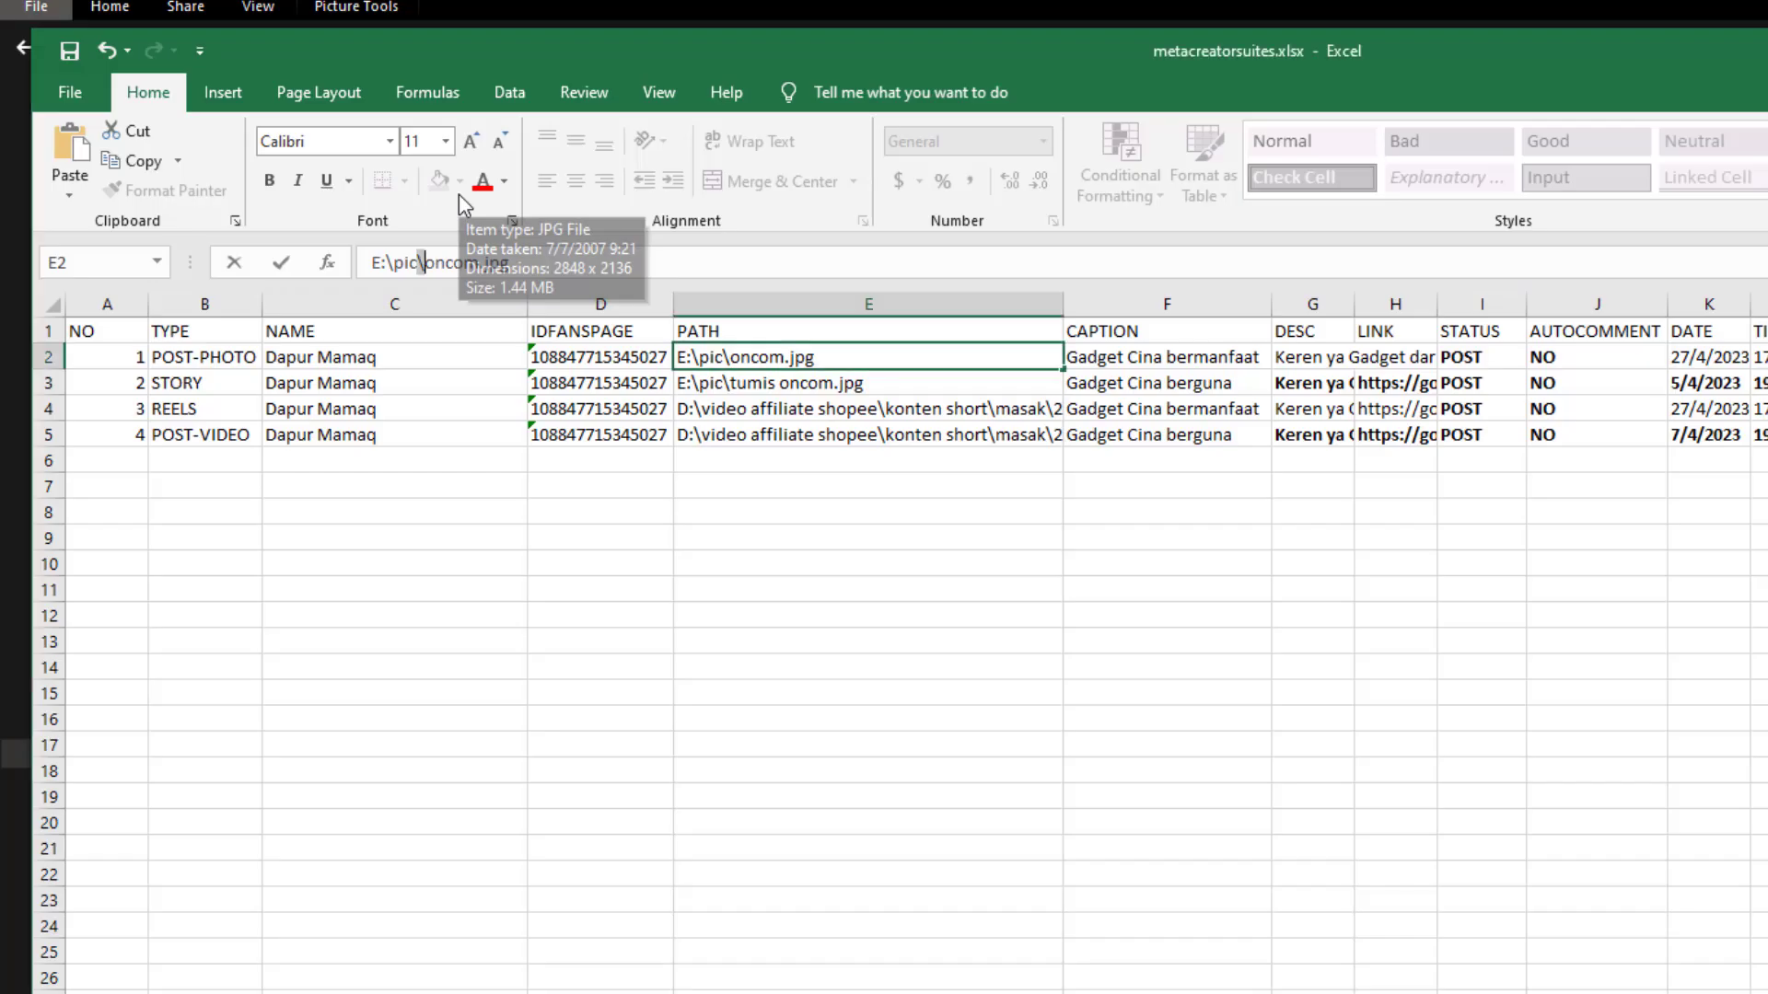
click(196, 390)
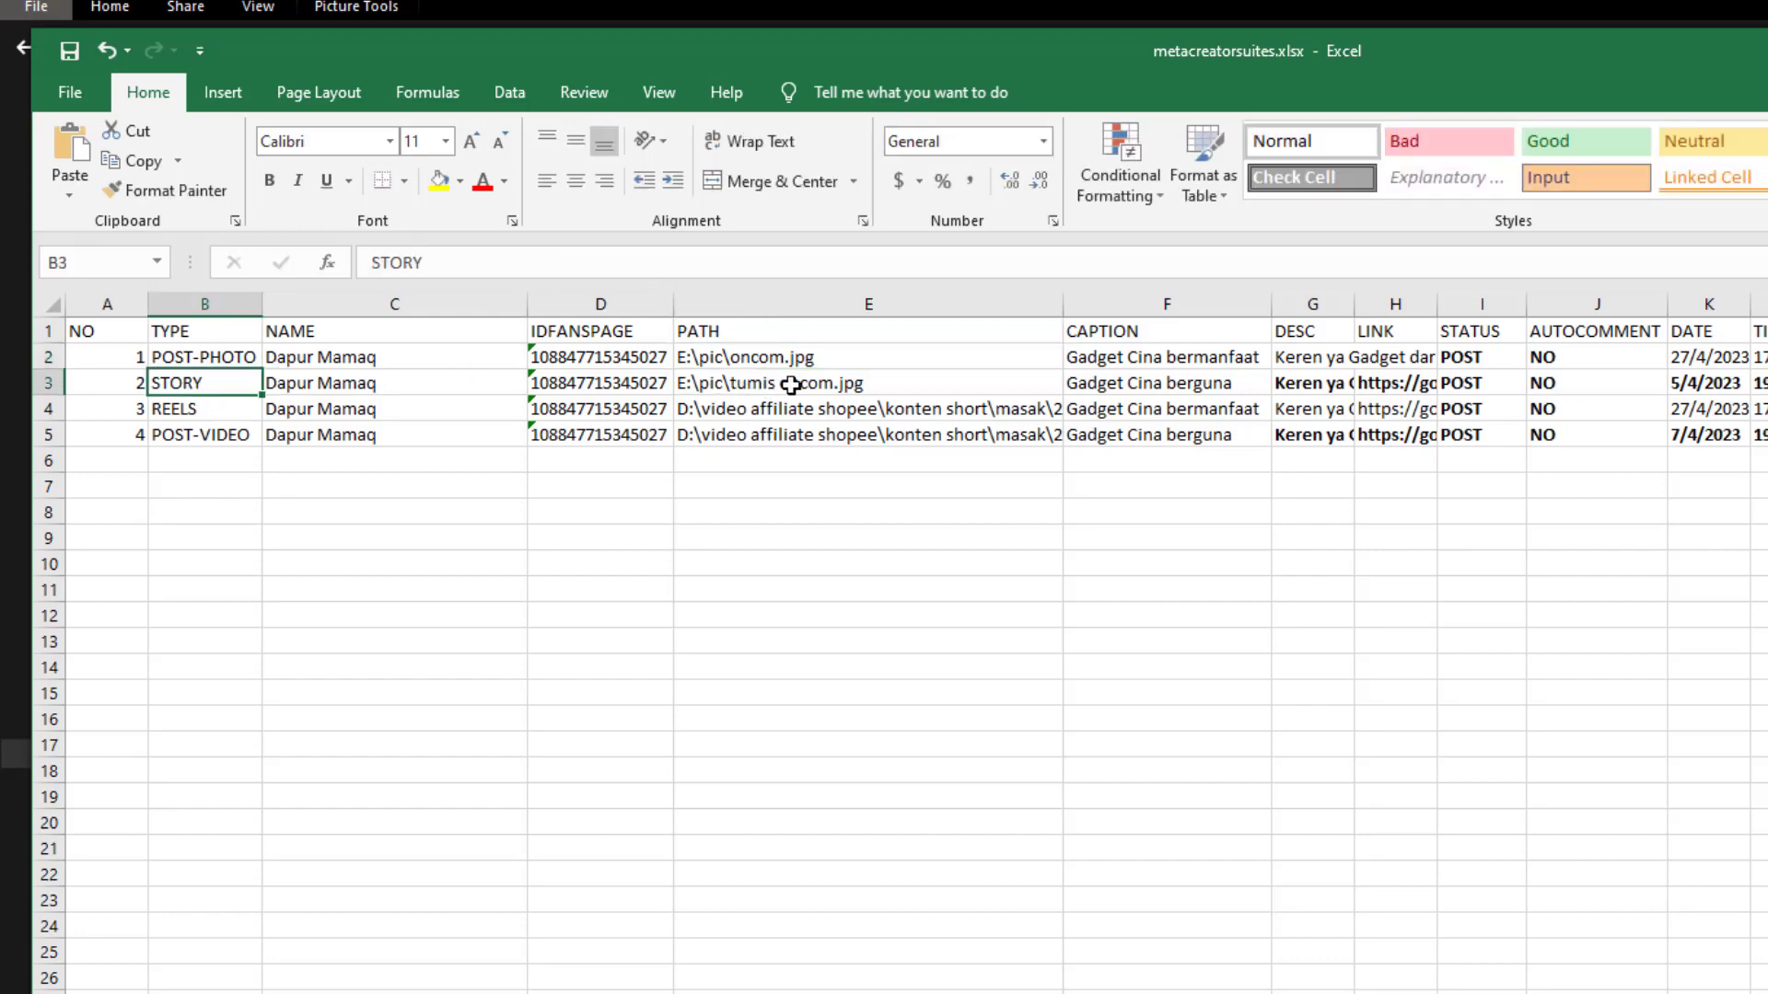
click(729, 383)
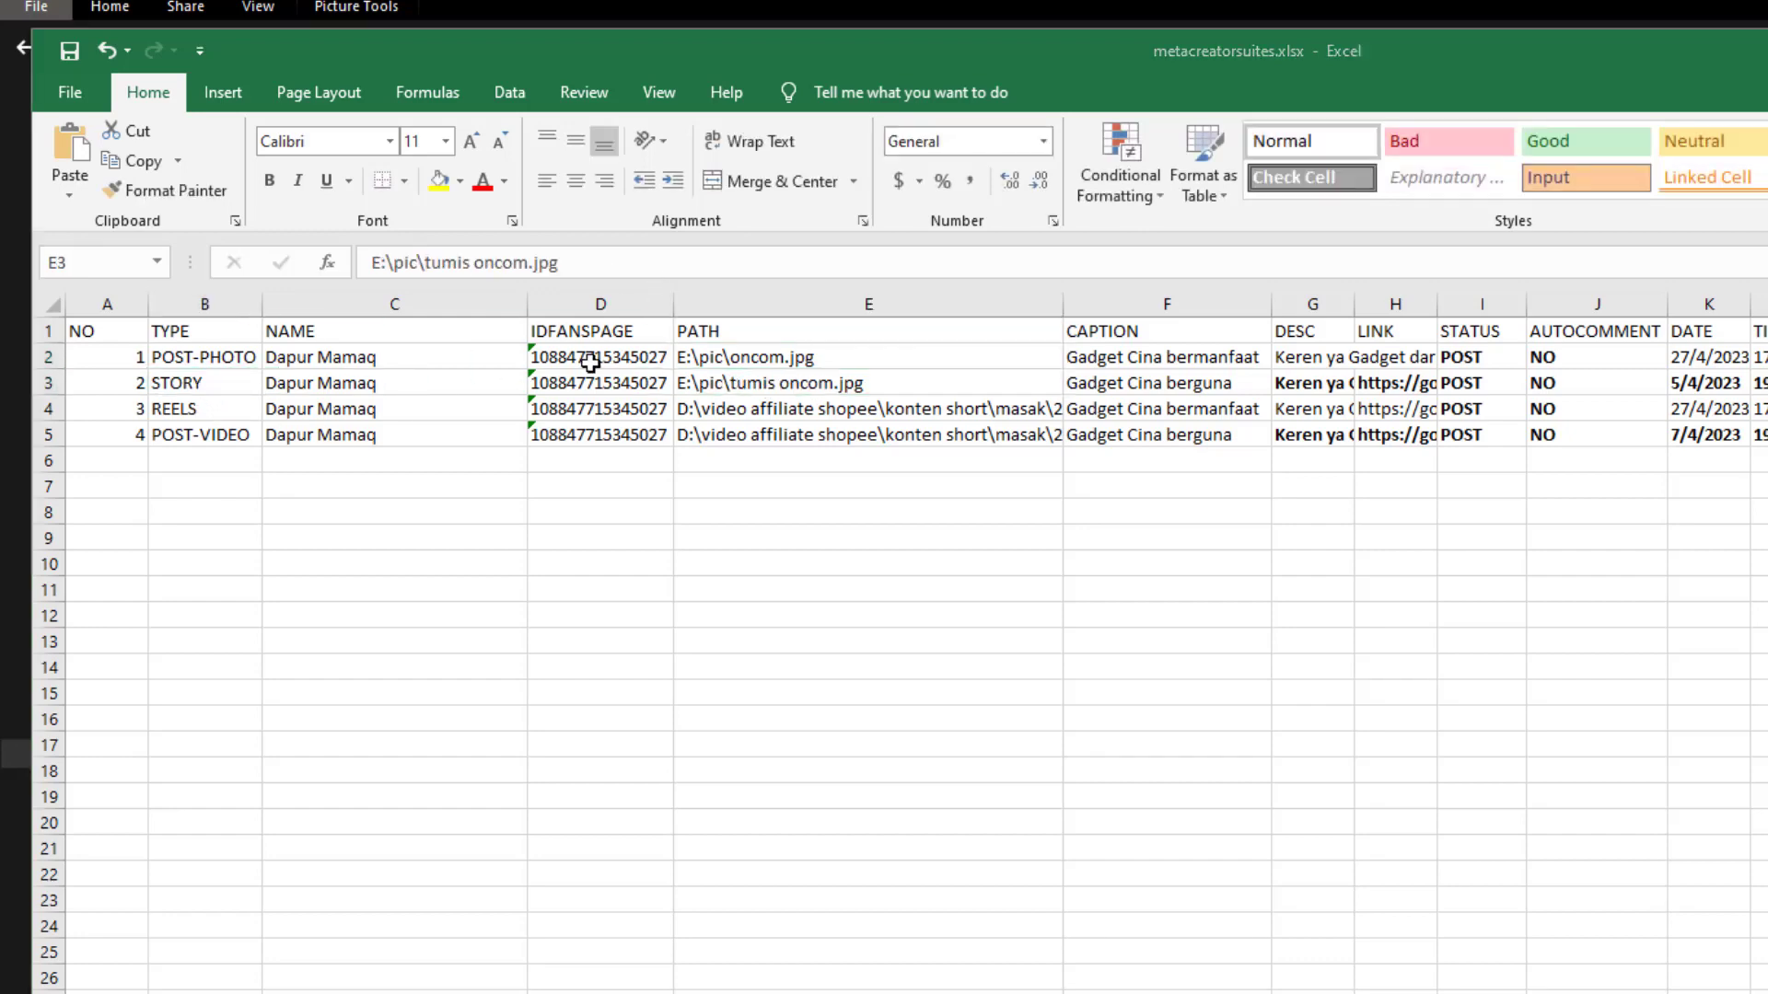
key(alt+Tab)
click(405, 48)
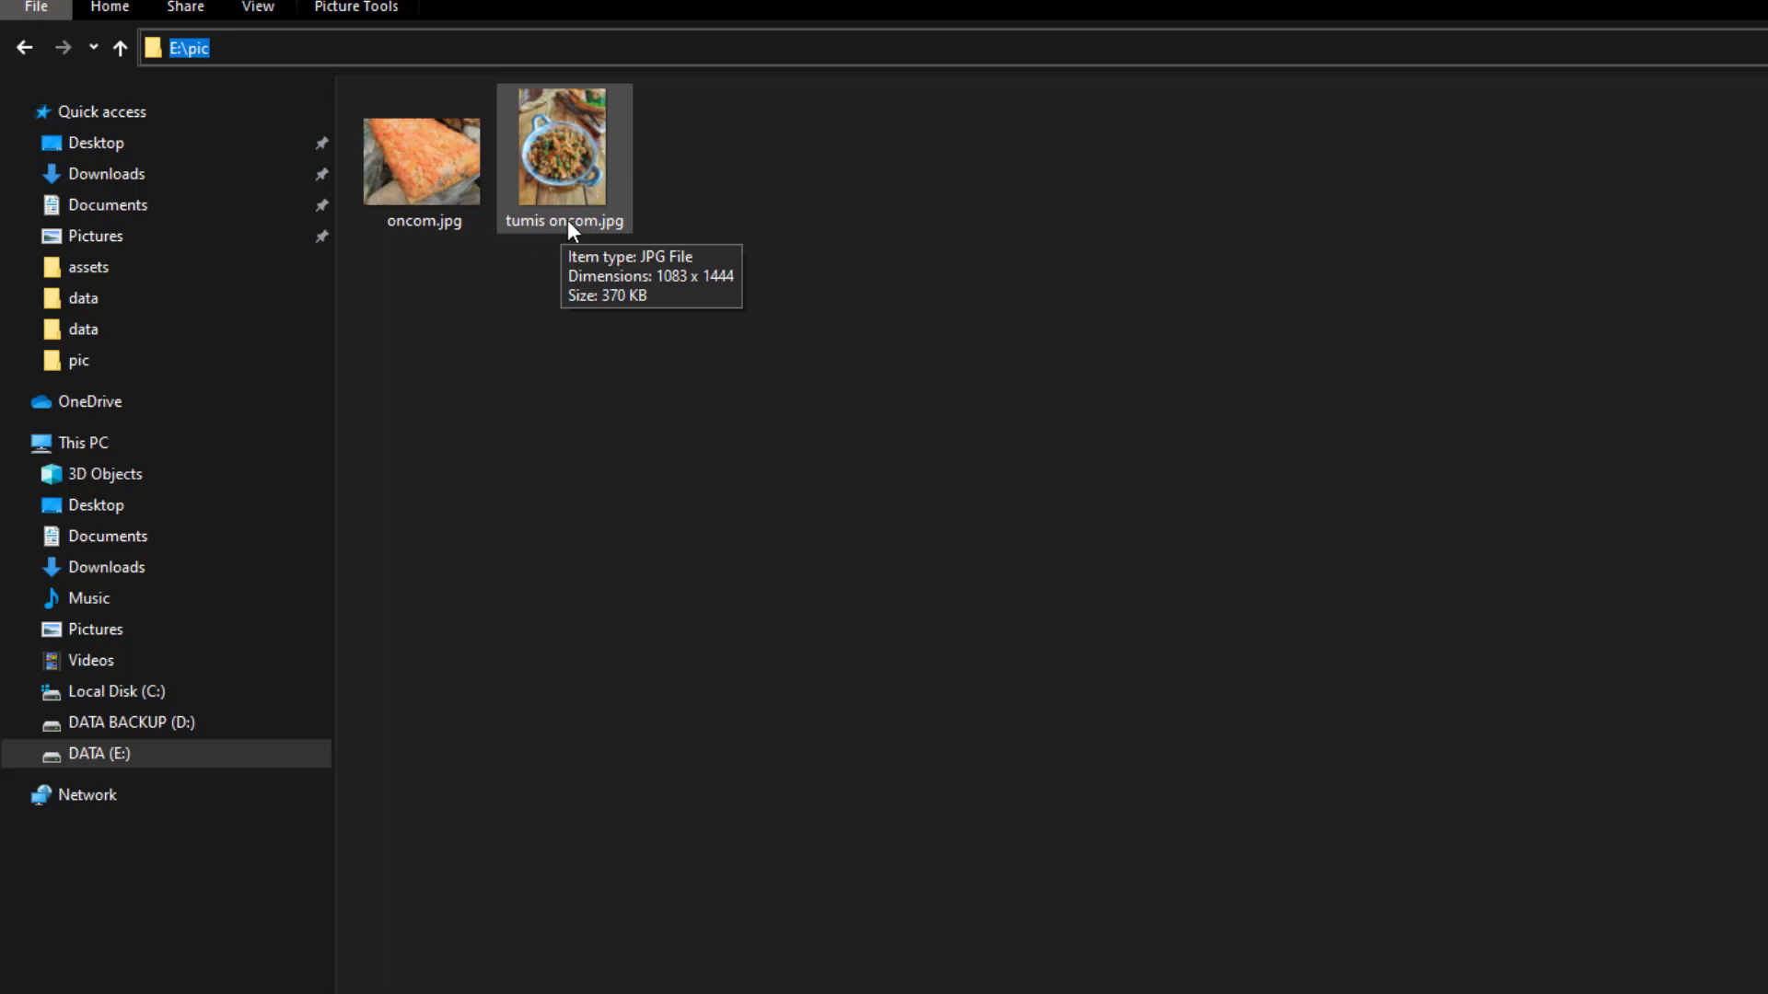
key(alt+Tab)
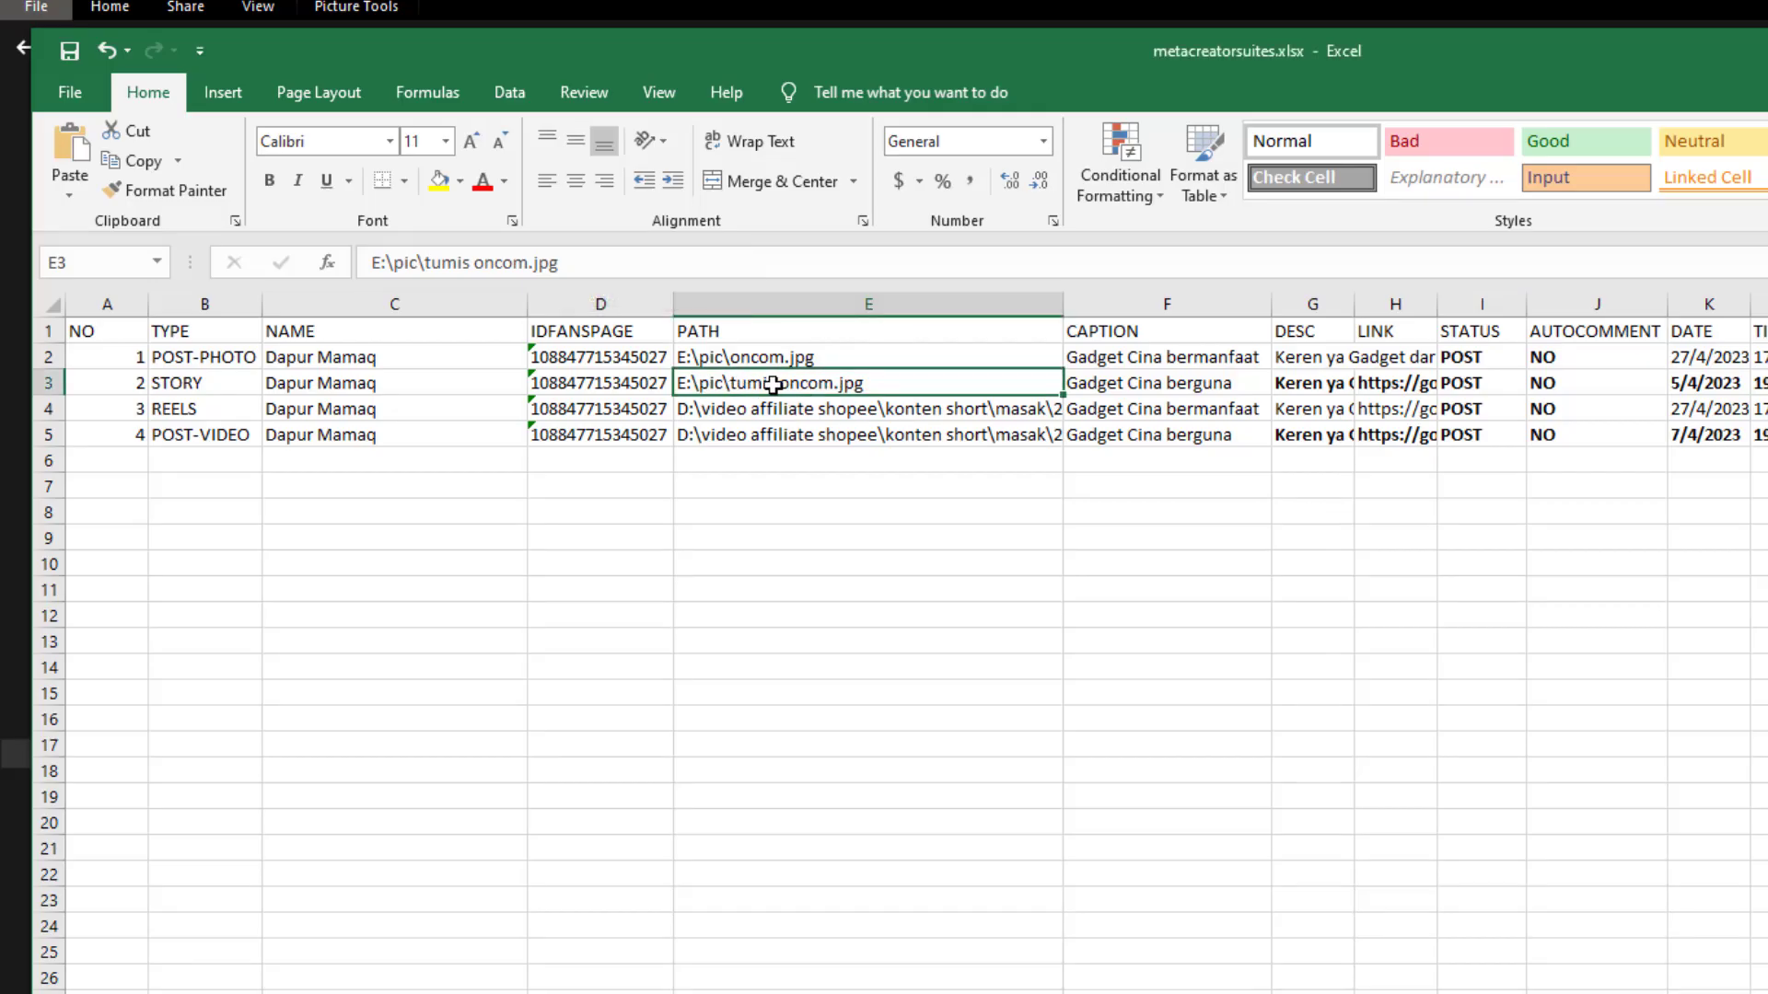
key(ctrl+c)
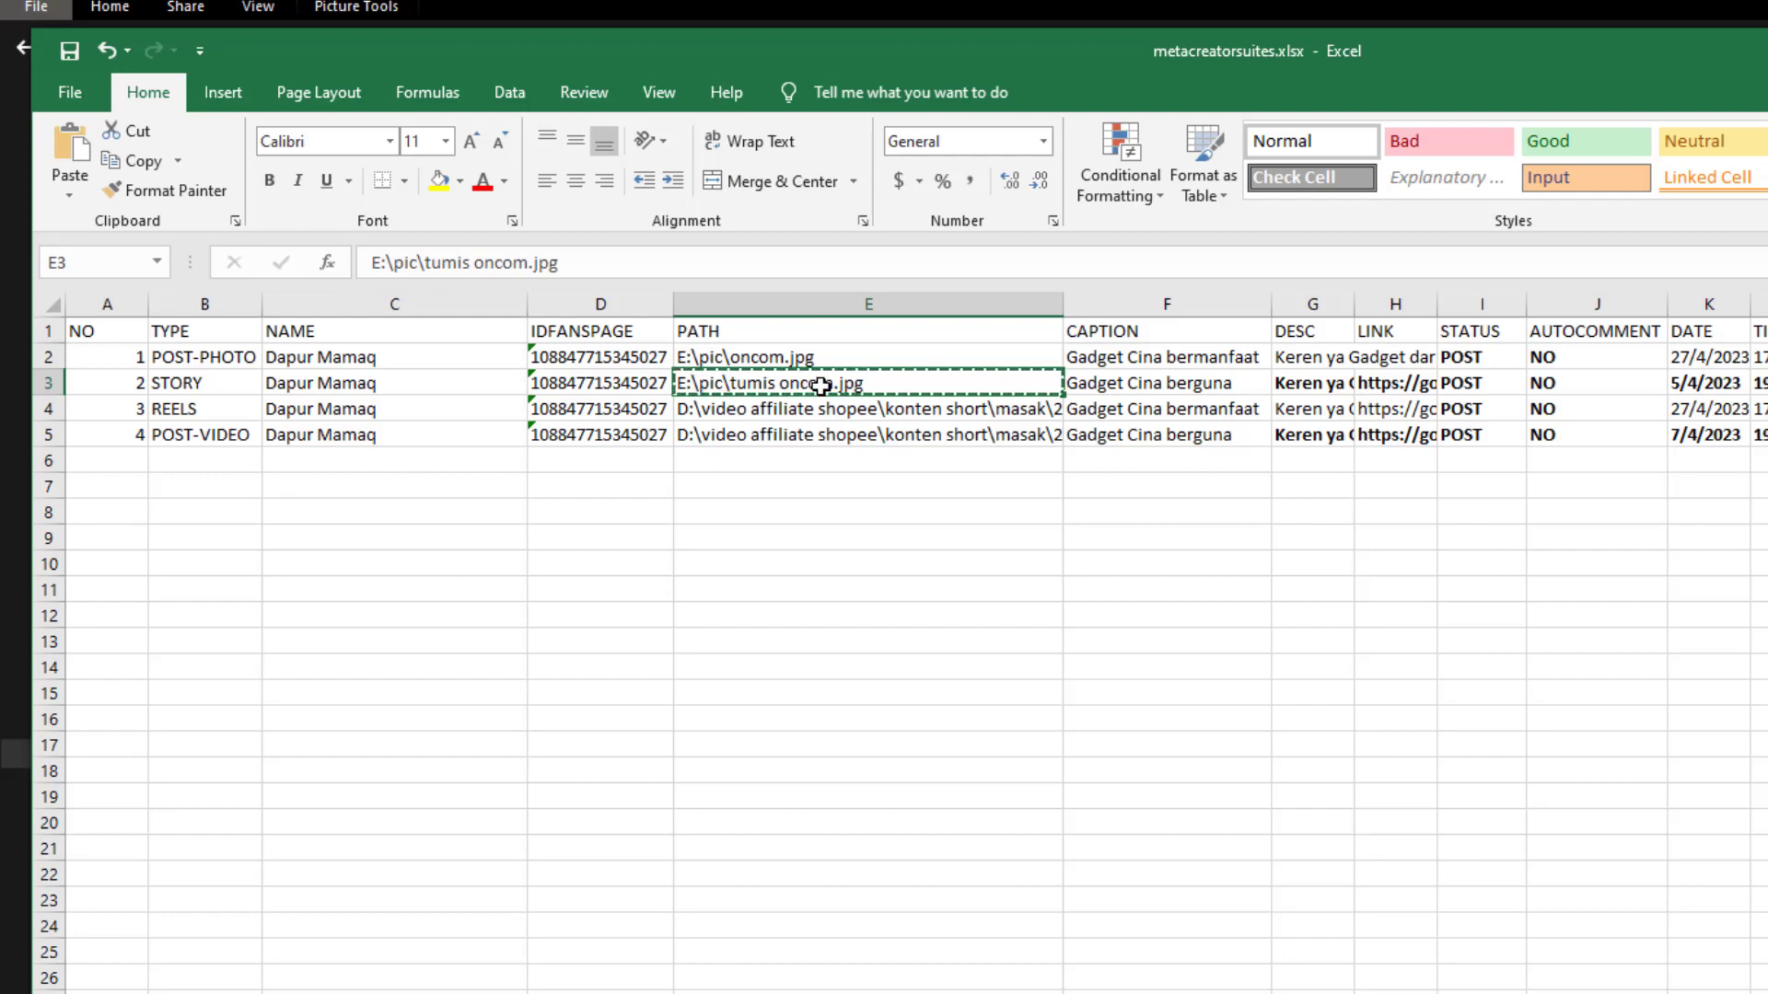
key(alt+Tab)
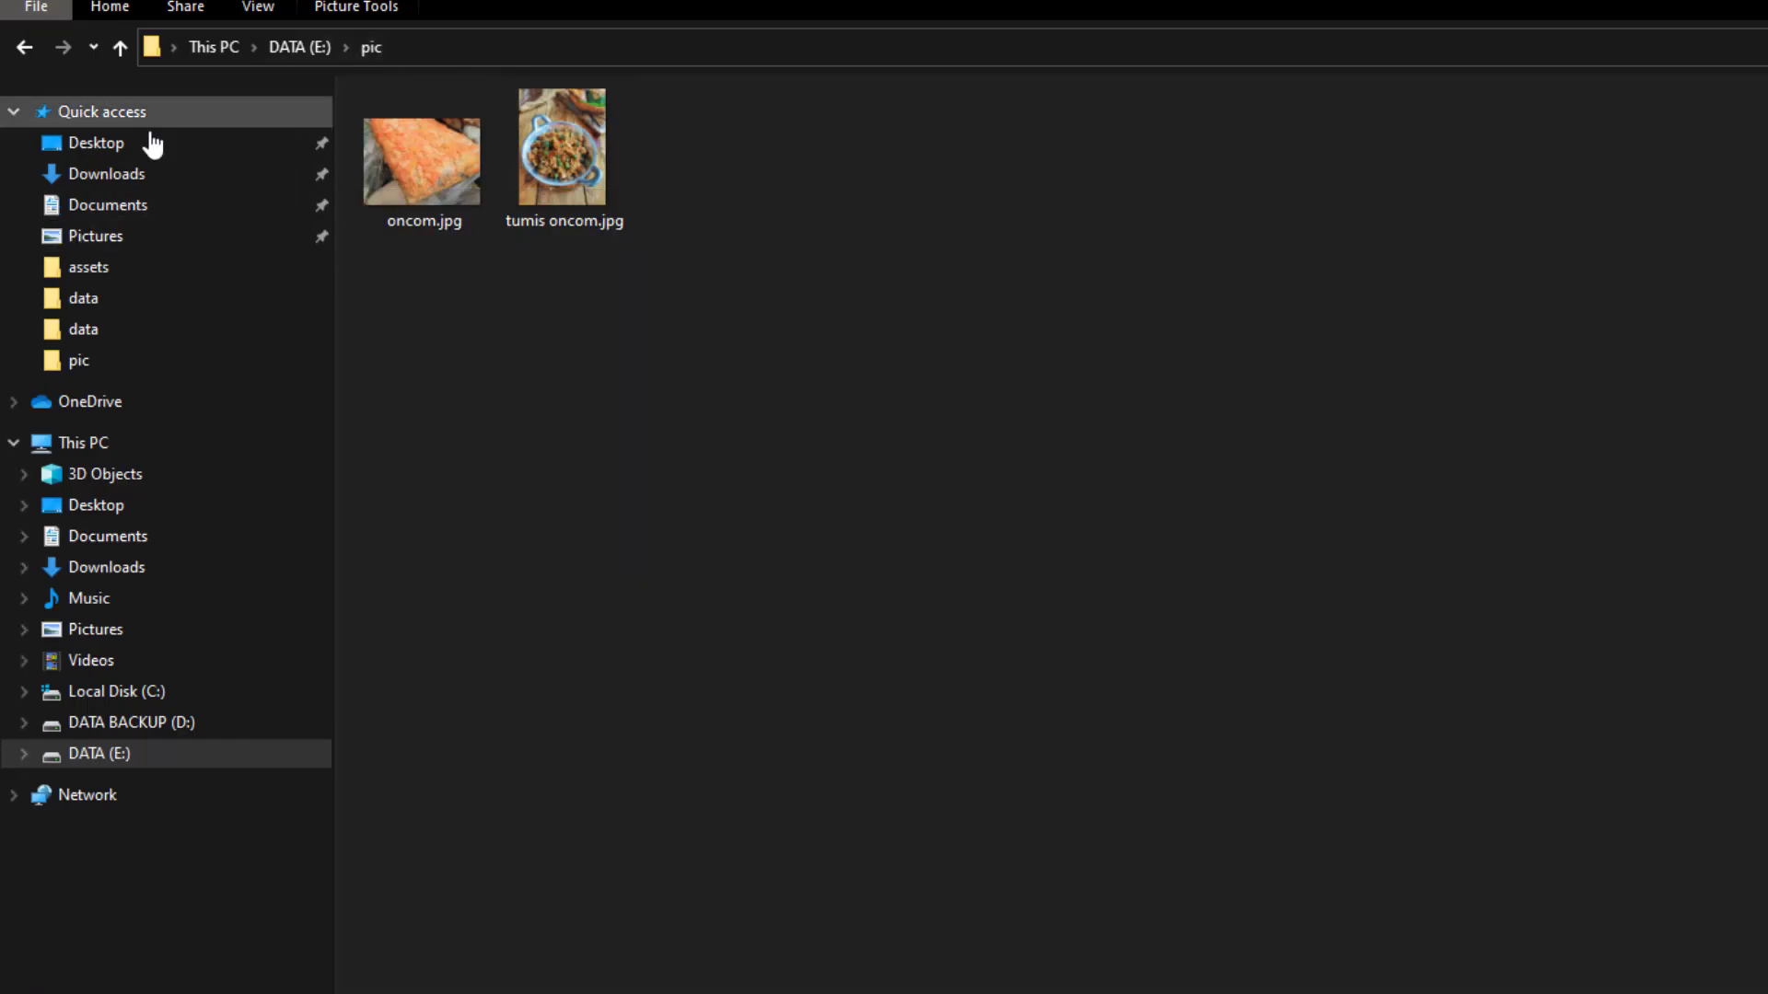
click(451, 48)
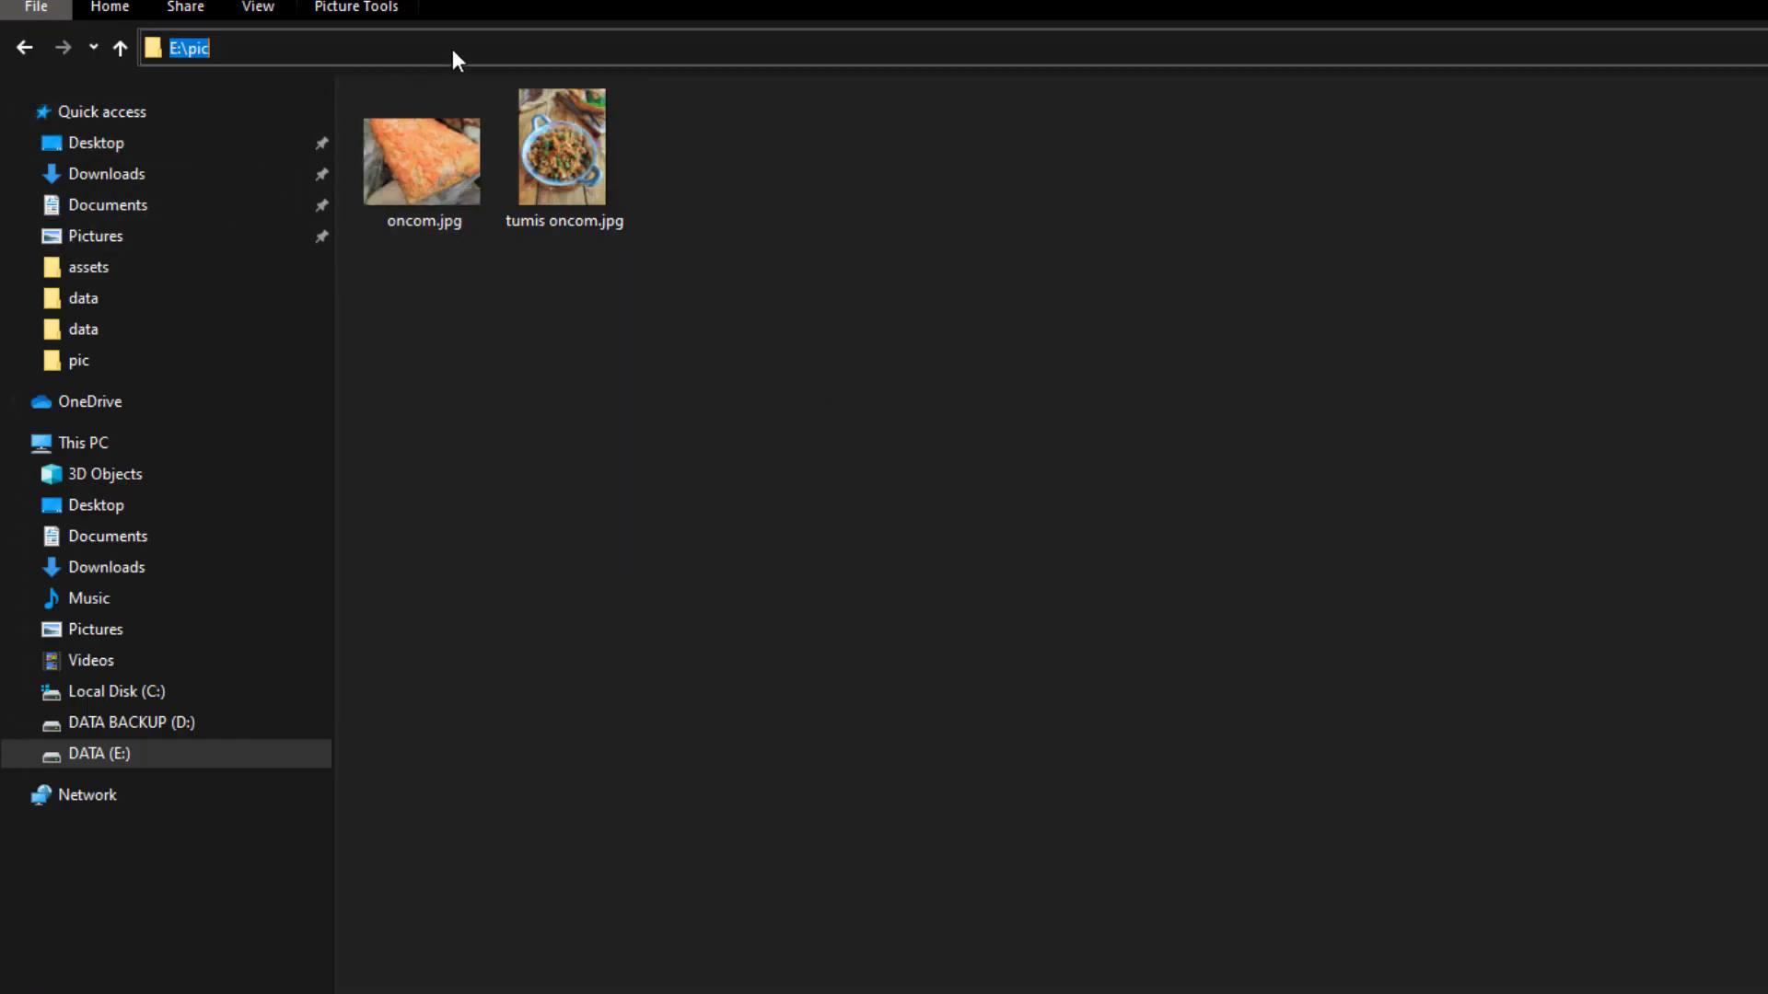
key(ctrl+v)
key(Return)
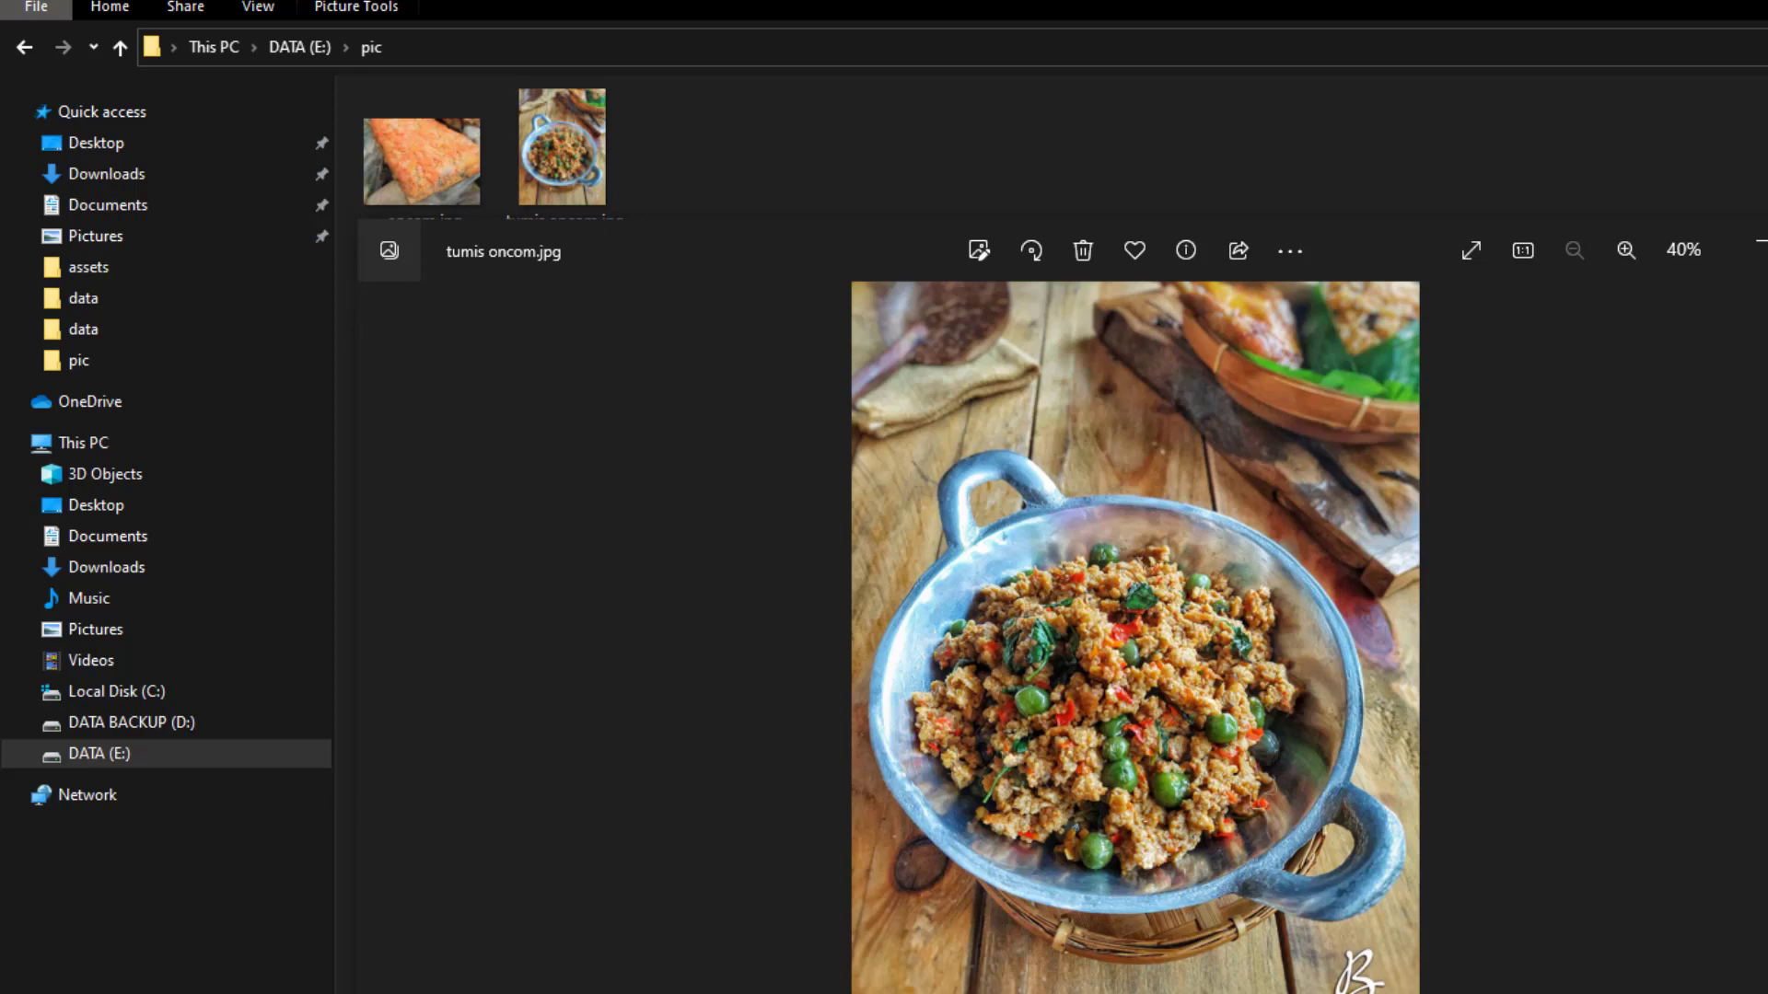
key(alt+F4)
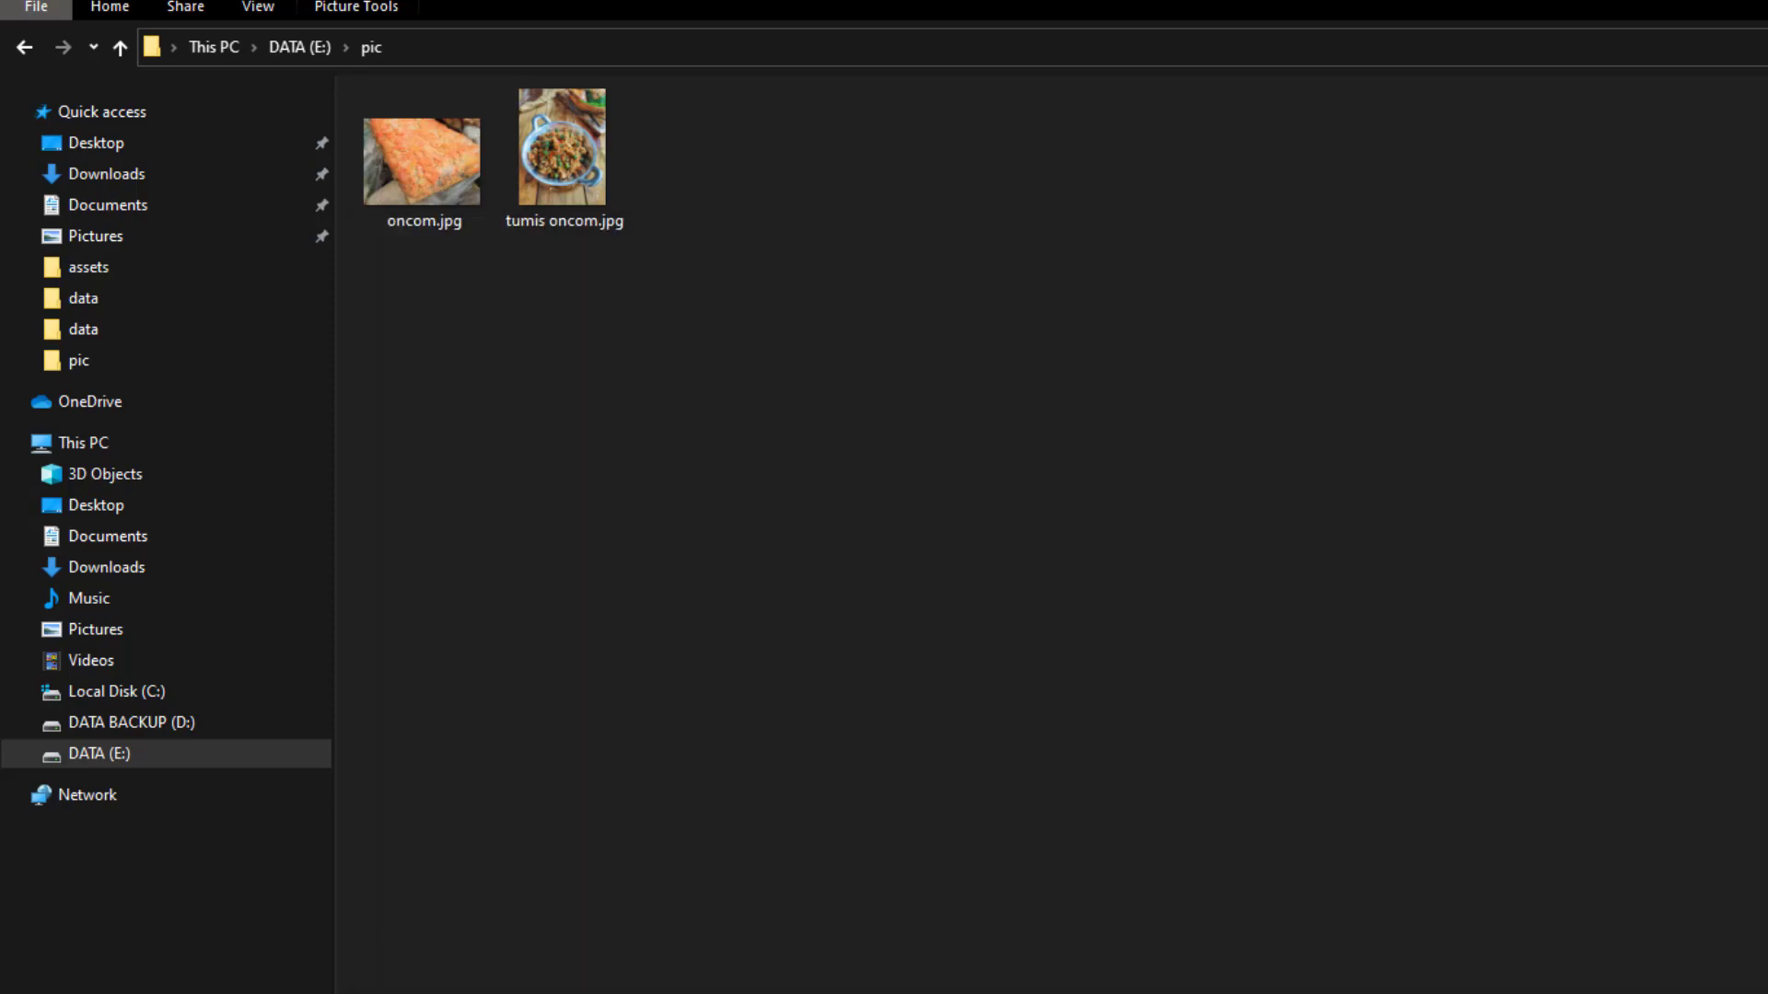
key(alt+Tab)
click(747, 393)
click(741, 408)
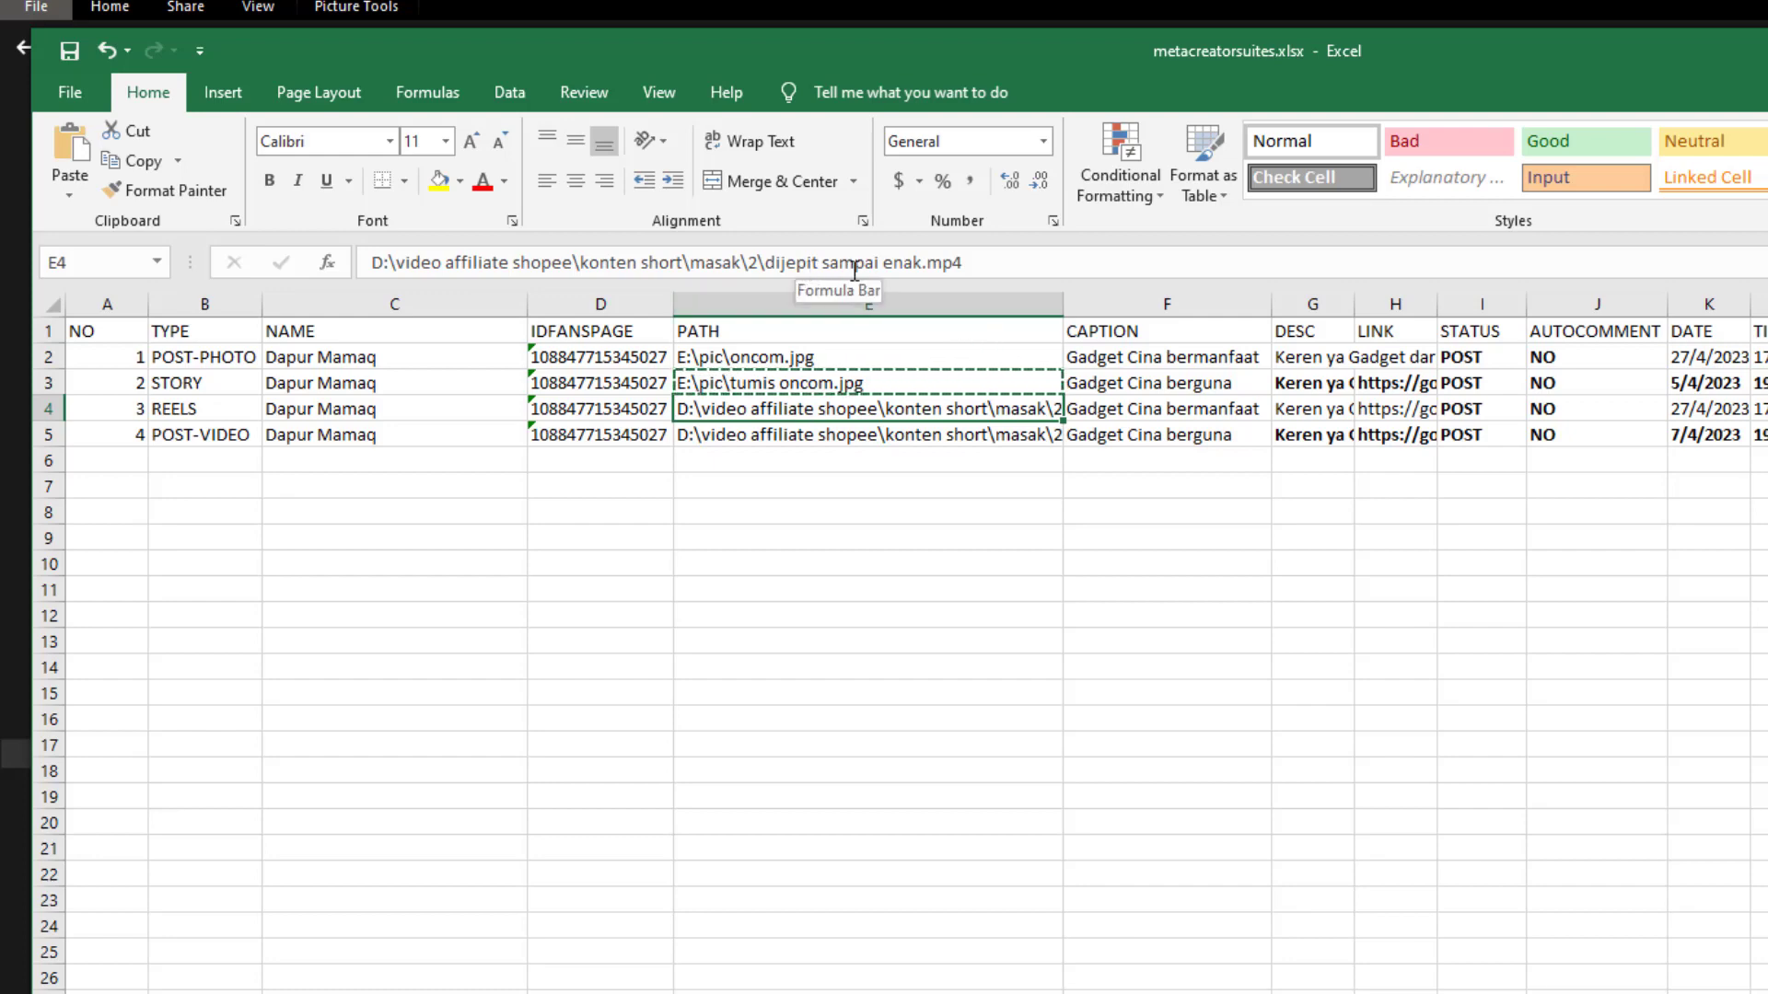
click(997, 264)
drag(913, 261, 317, 258)
click(744, 261)
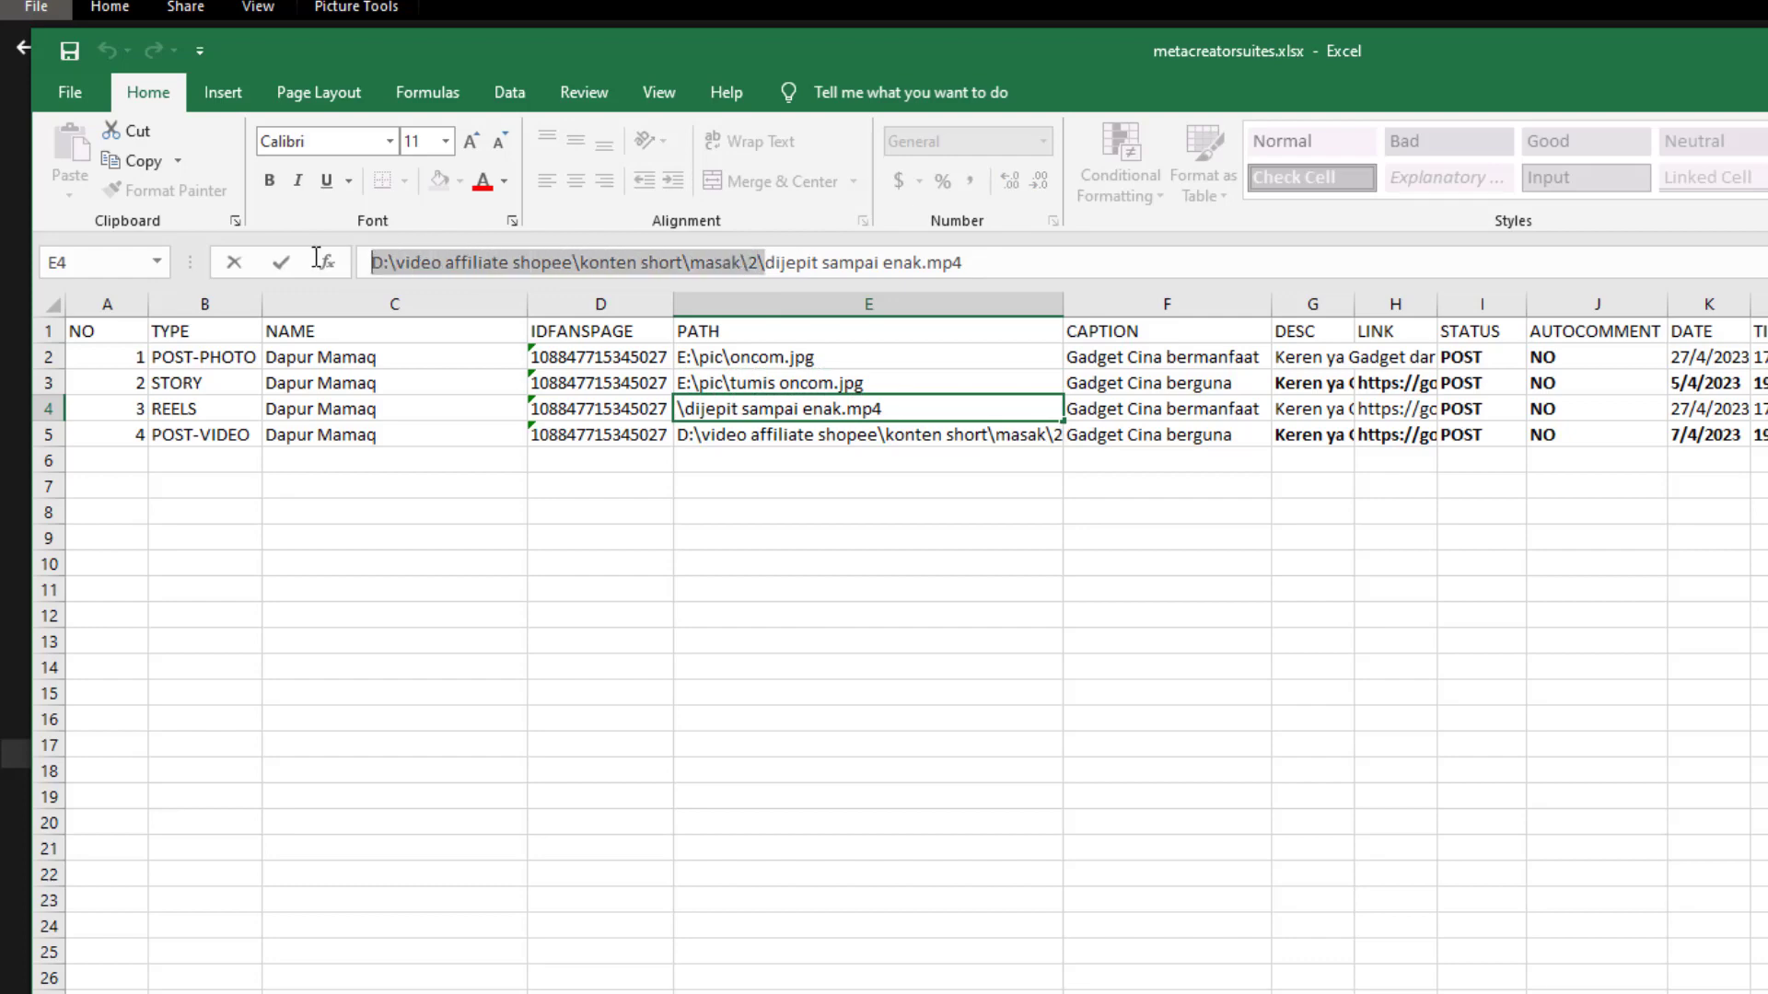
key(ctrl+c)
click(1013, 991)
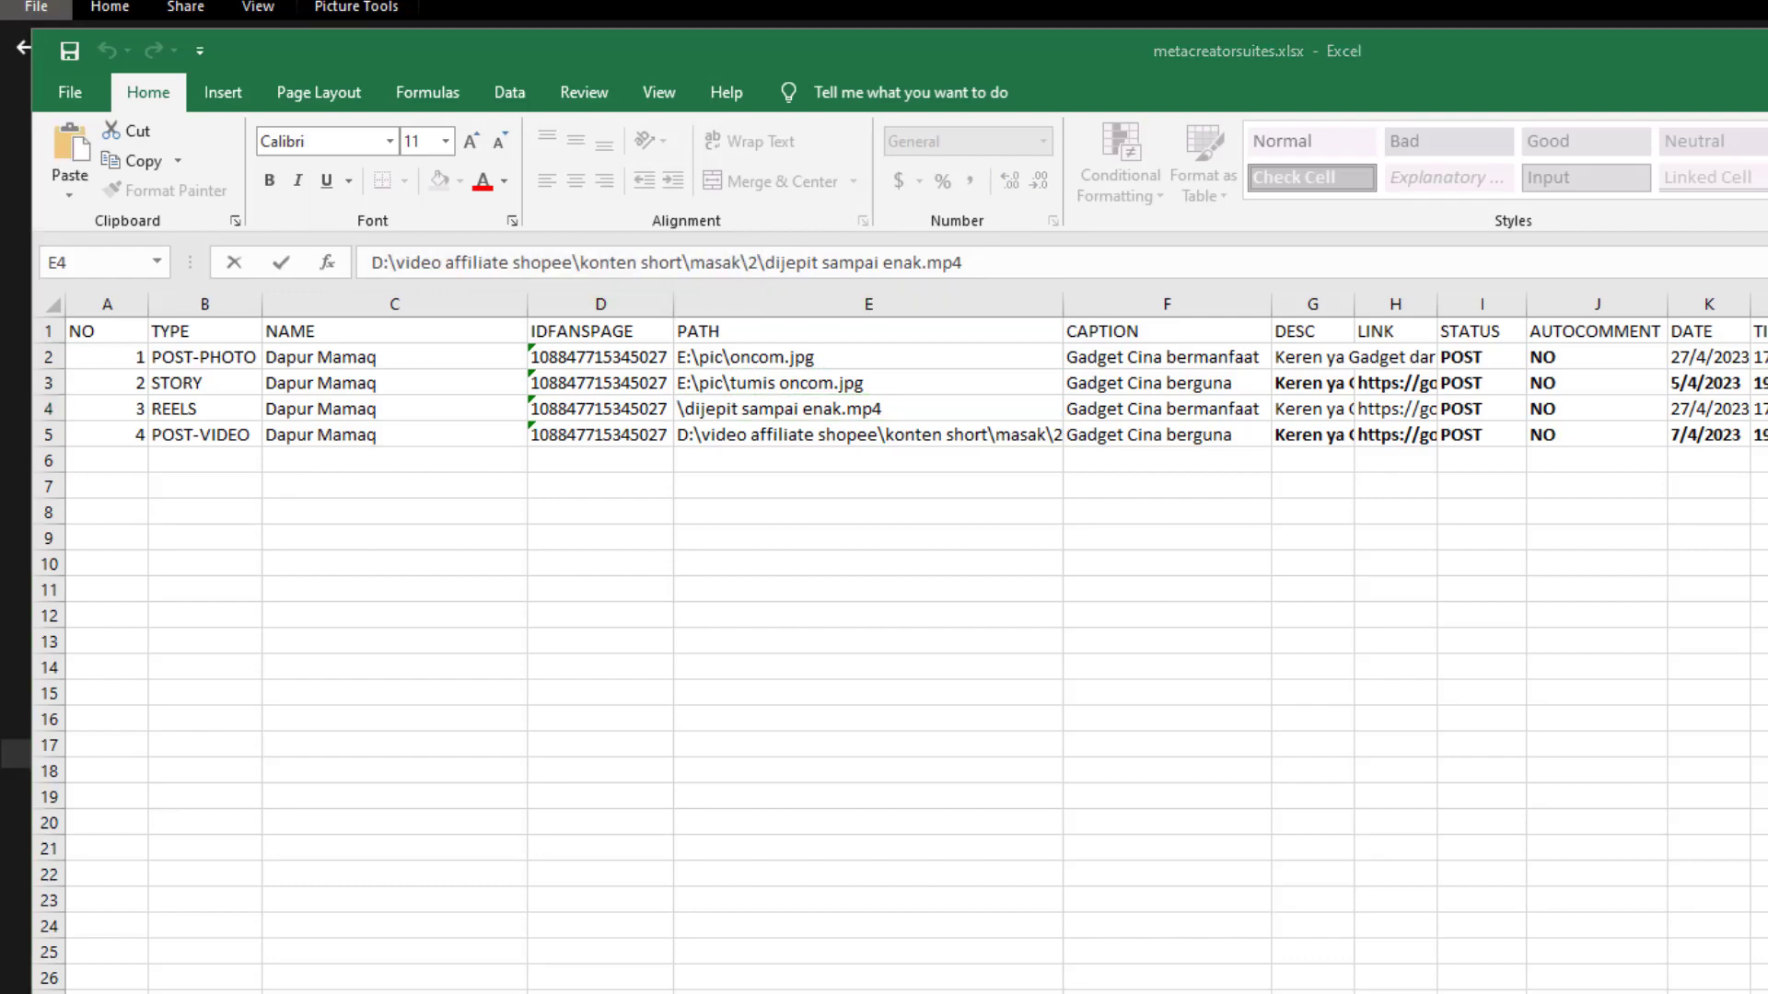
scroll(673, 277, down, 2)
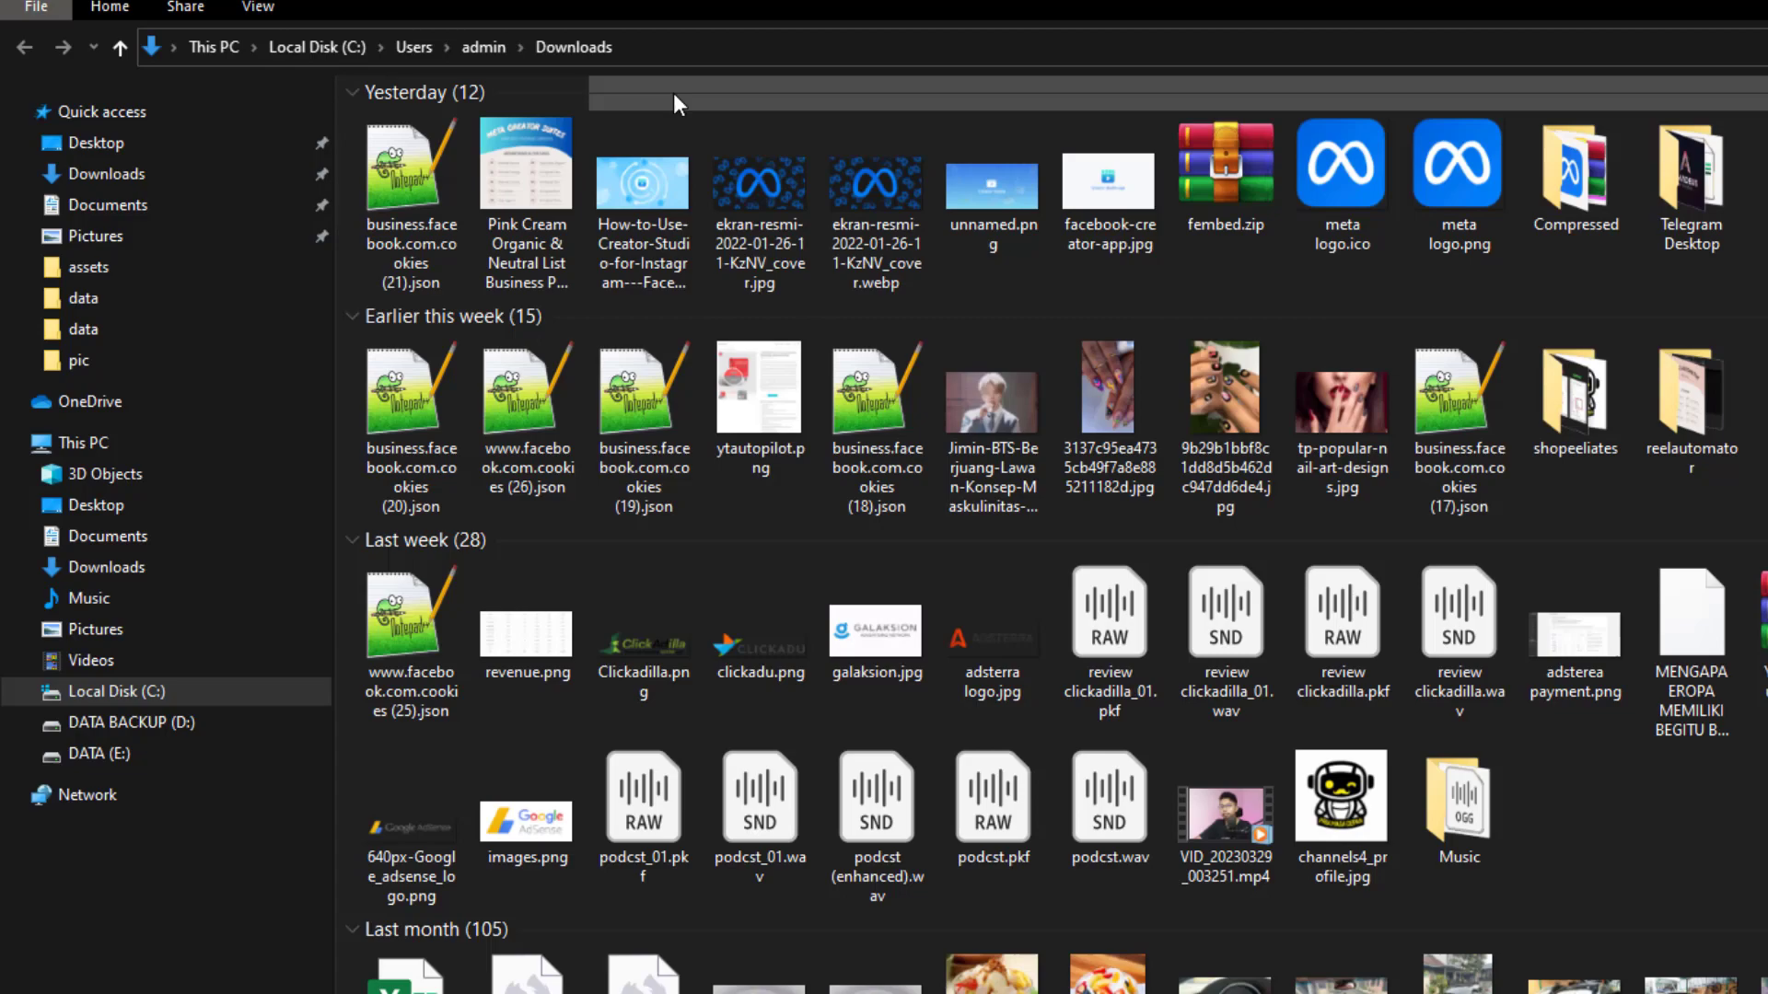
click(731, 46)
key(ctrl+v)
key(Return)
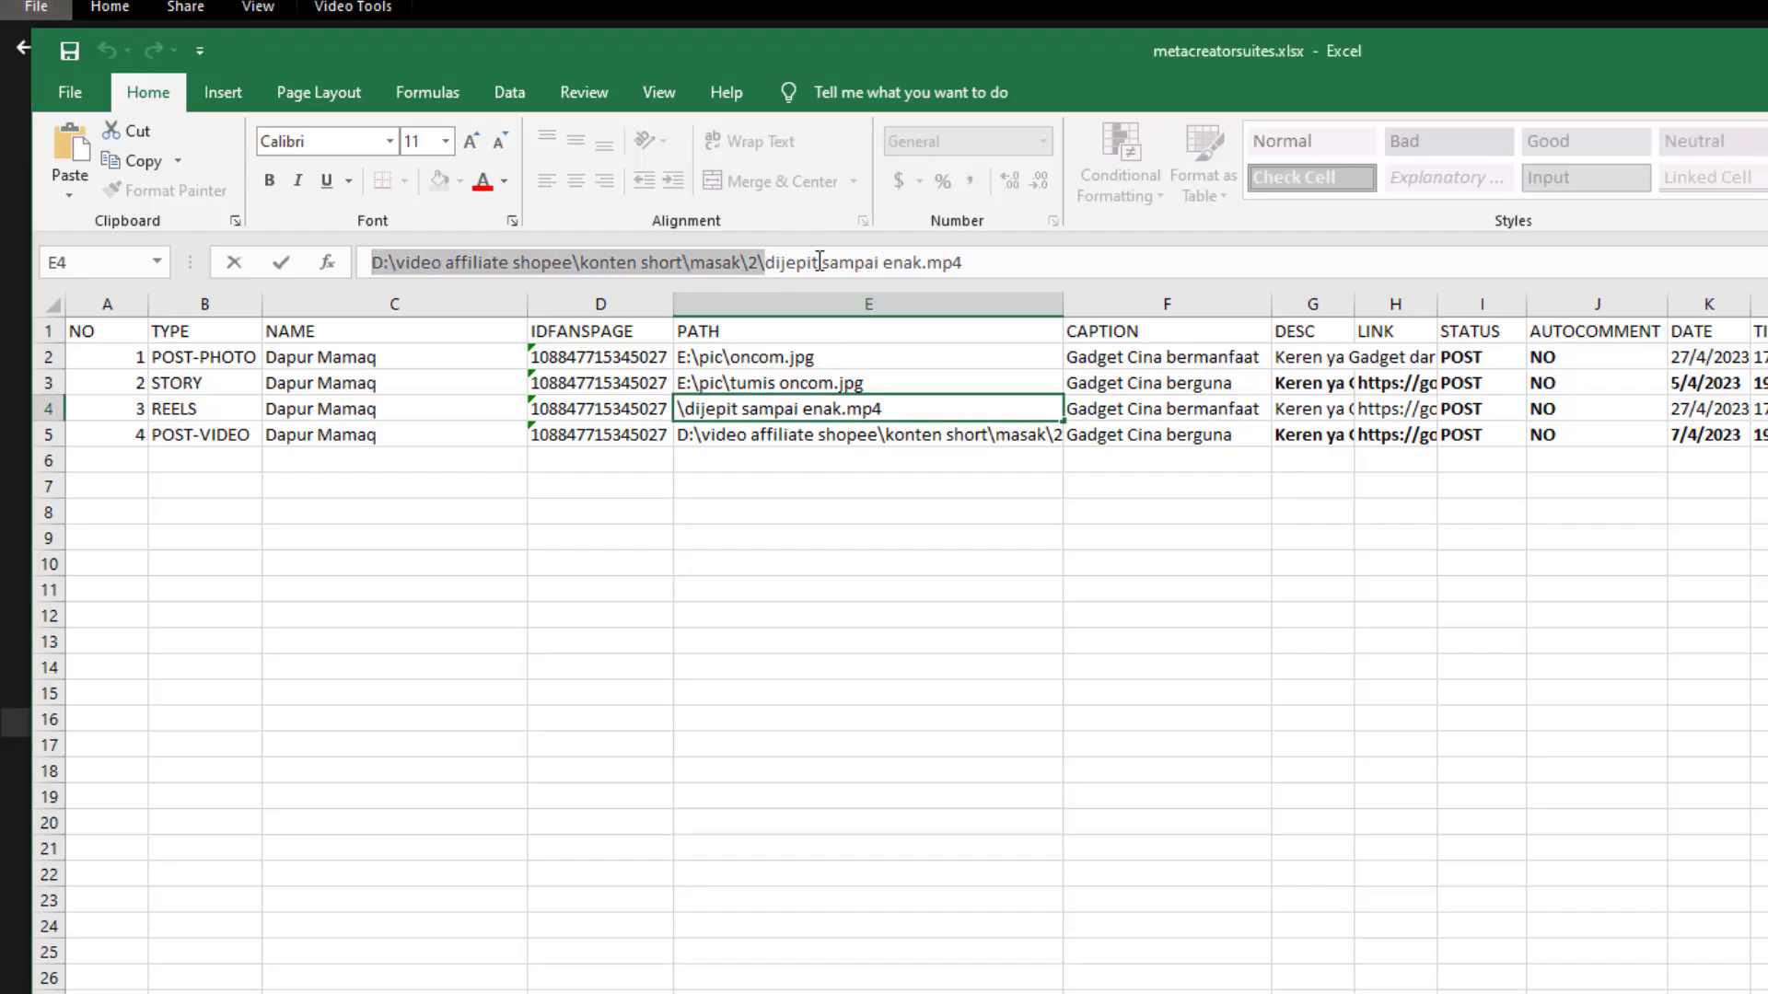
click(1044, 270)
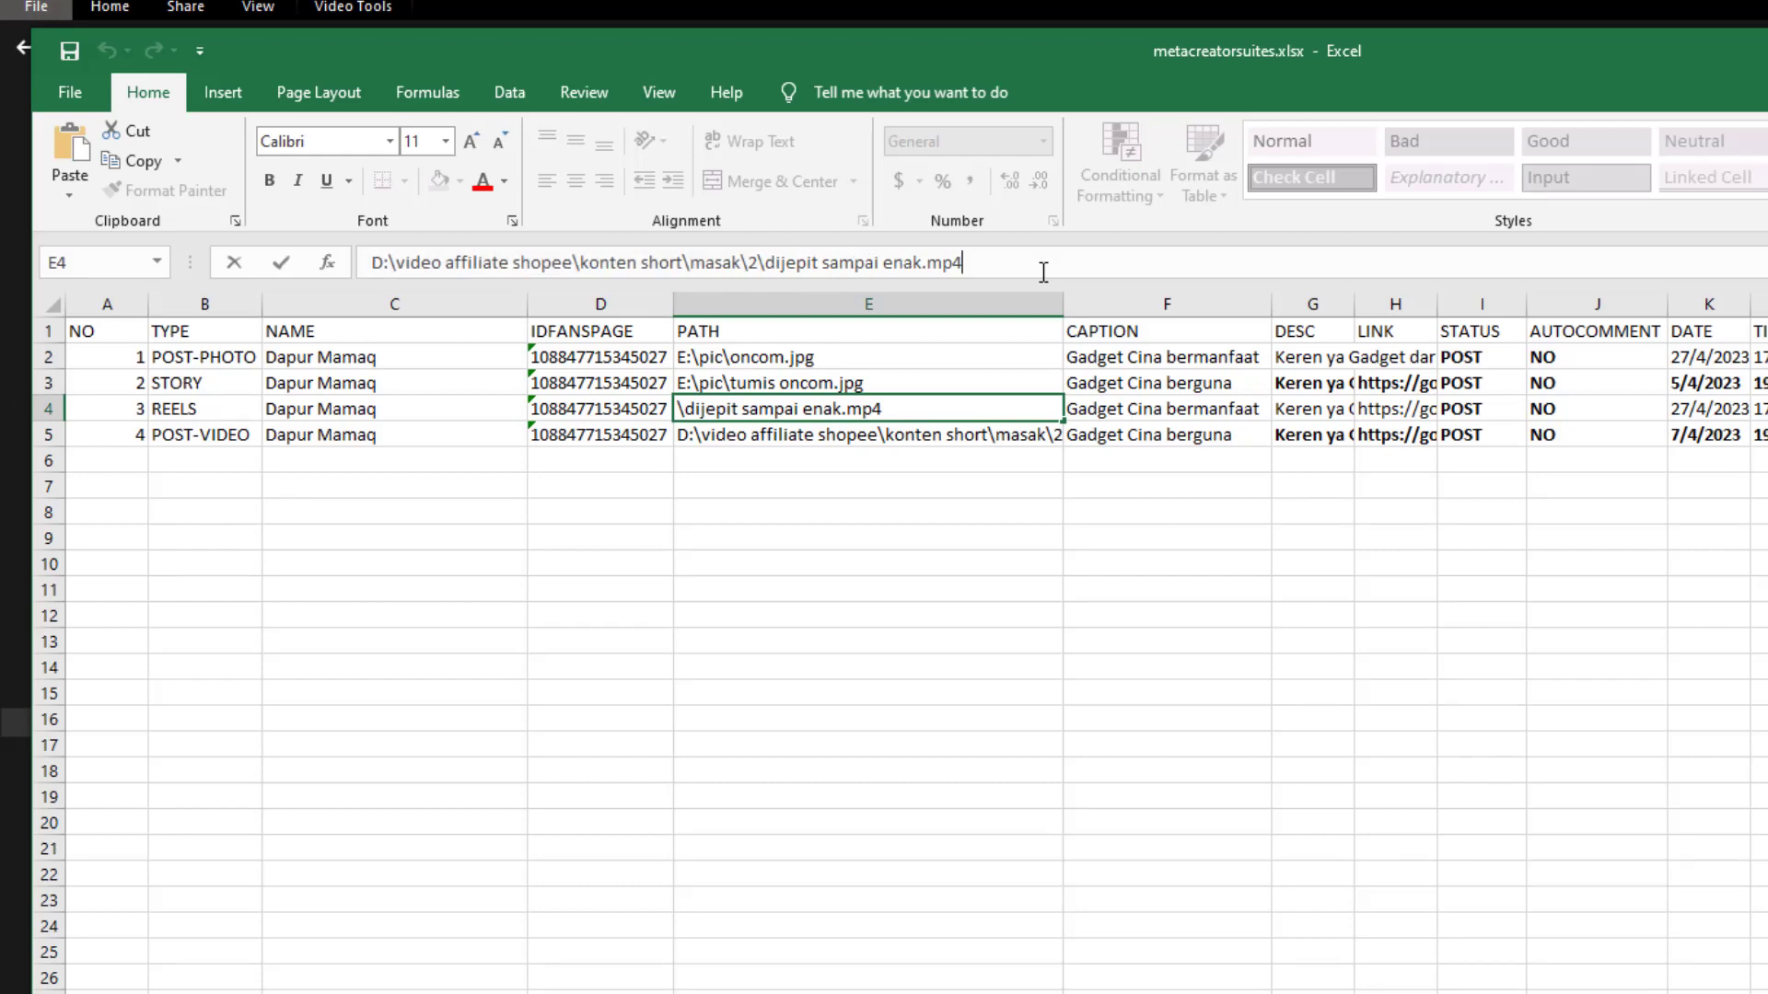
key(ctrl+a)
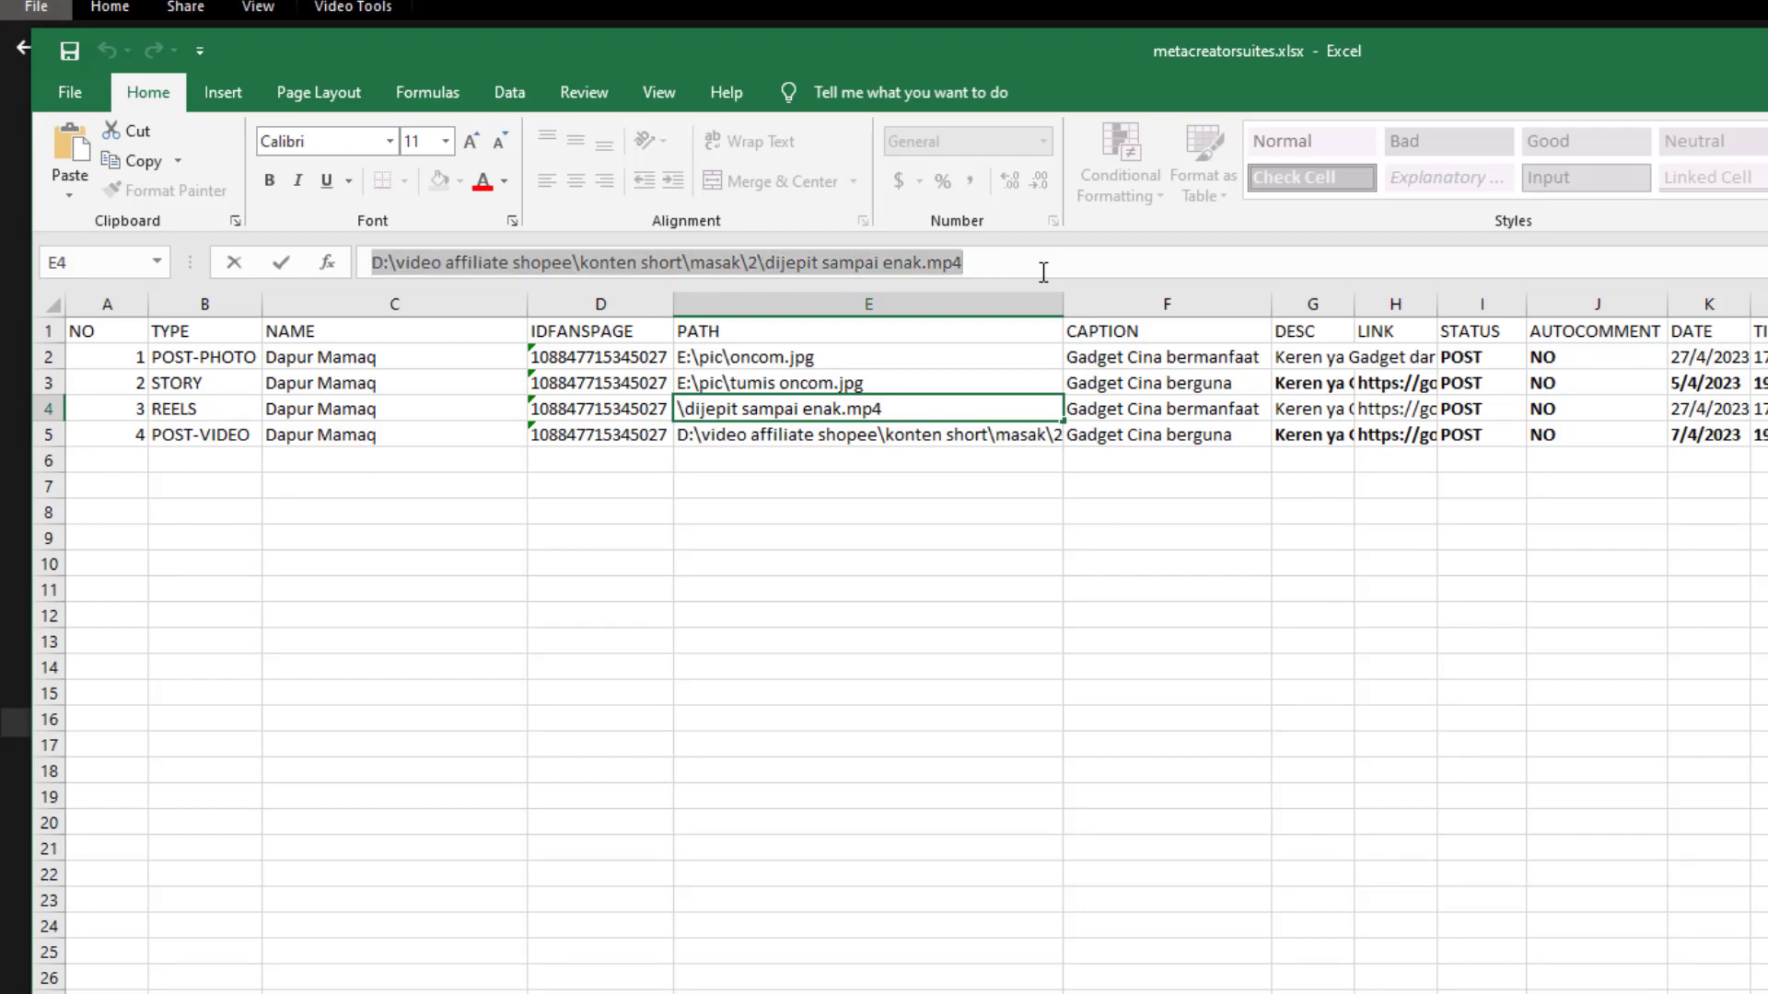
key(alt+Tab)
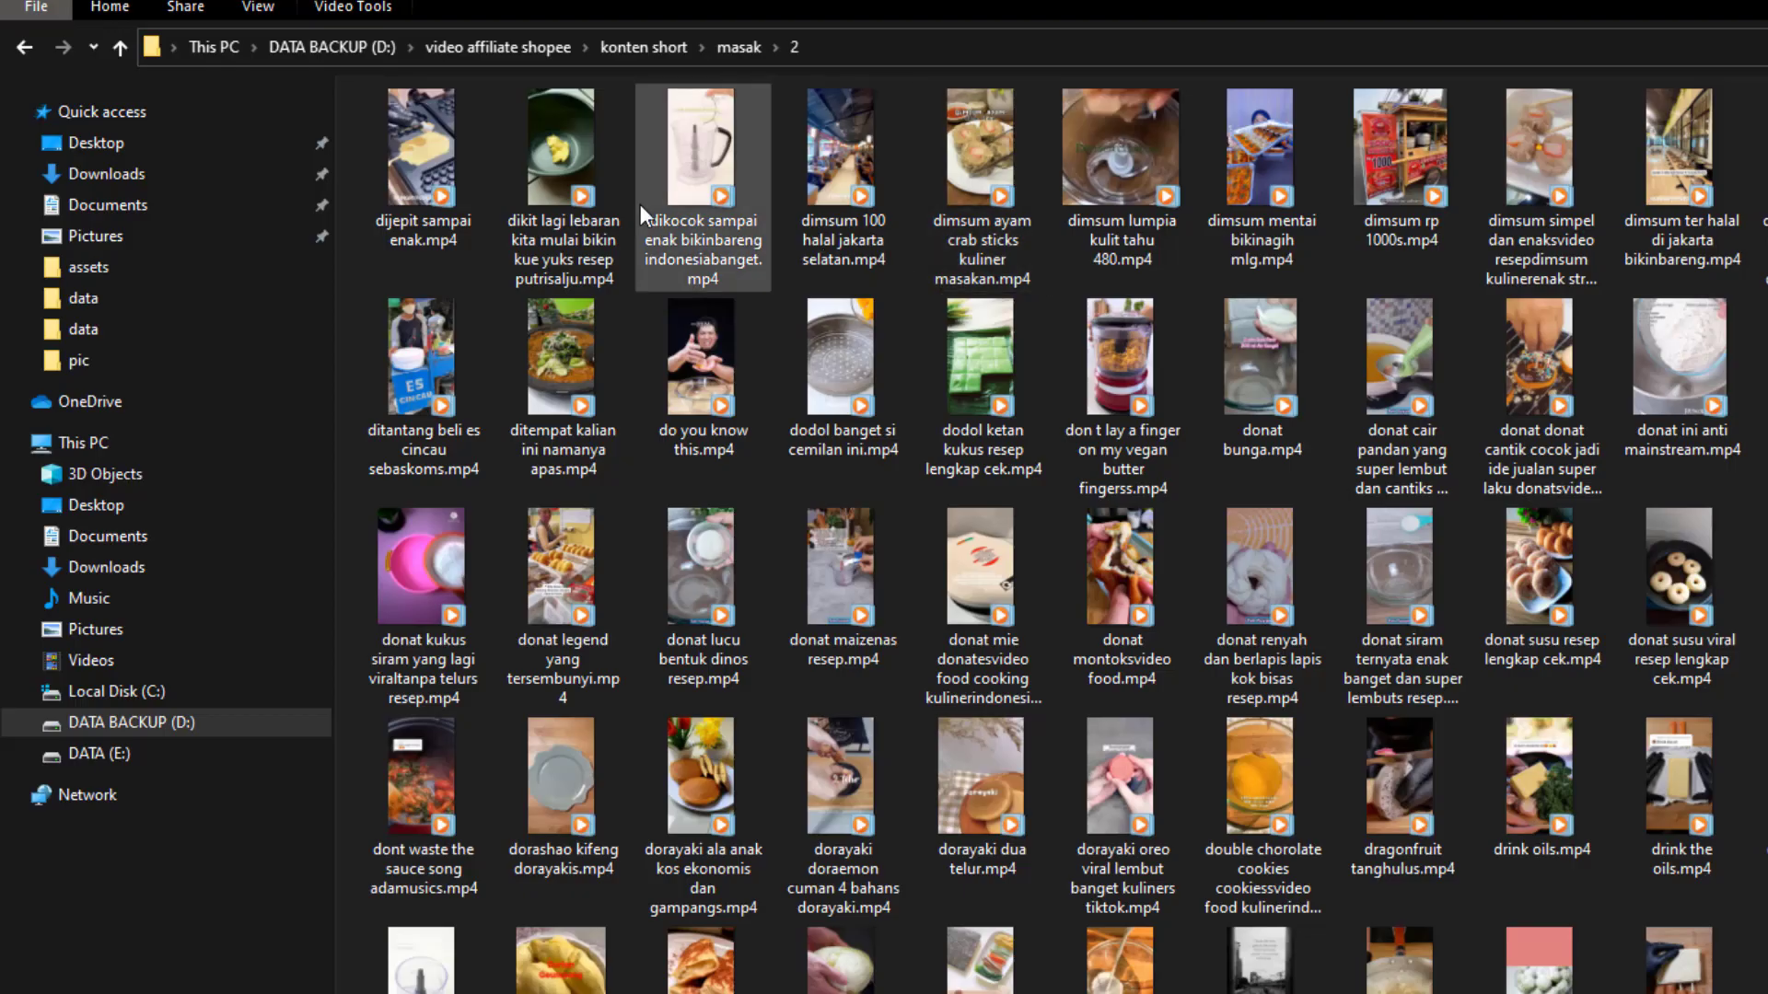
click(886, 52)
key(ctrl+v)
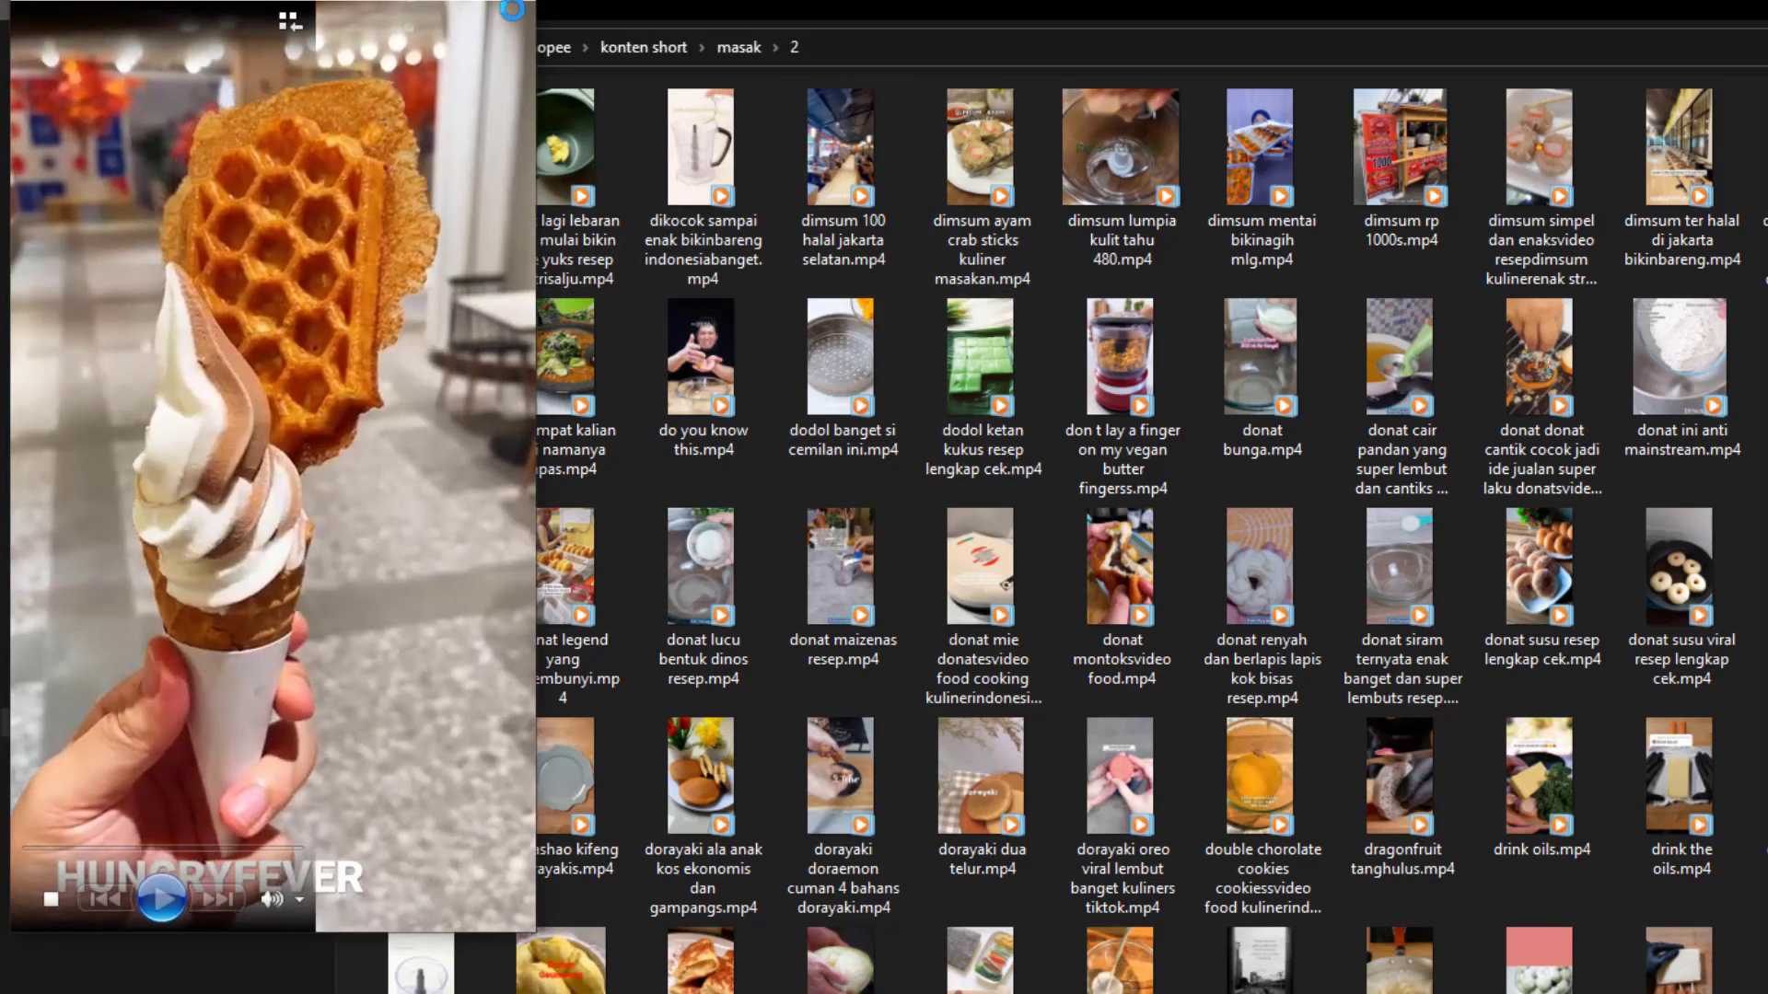
click(529, 2)
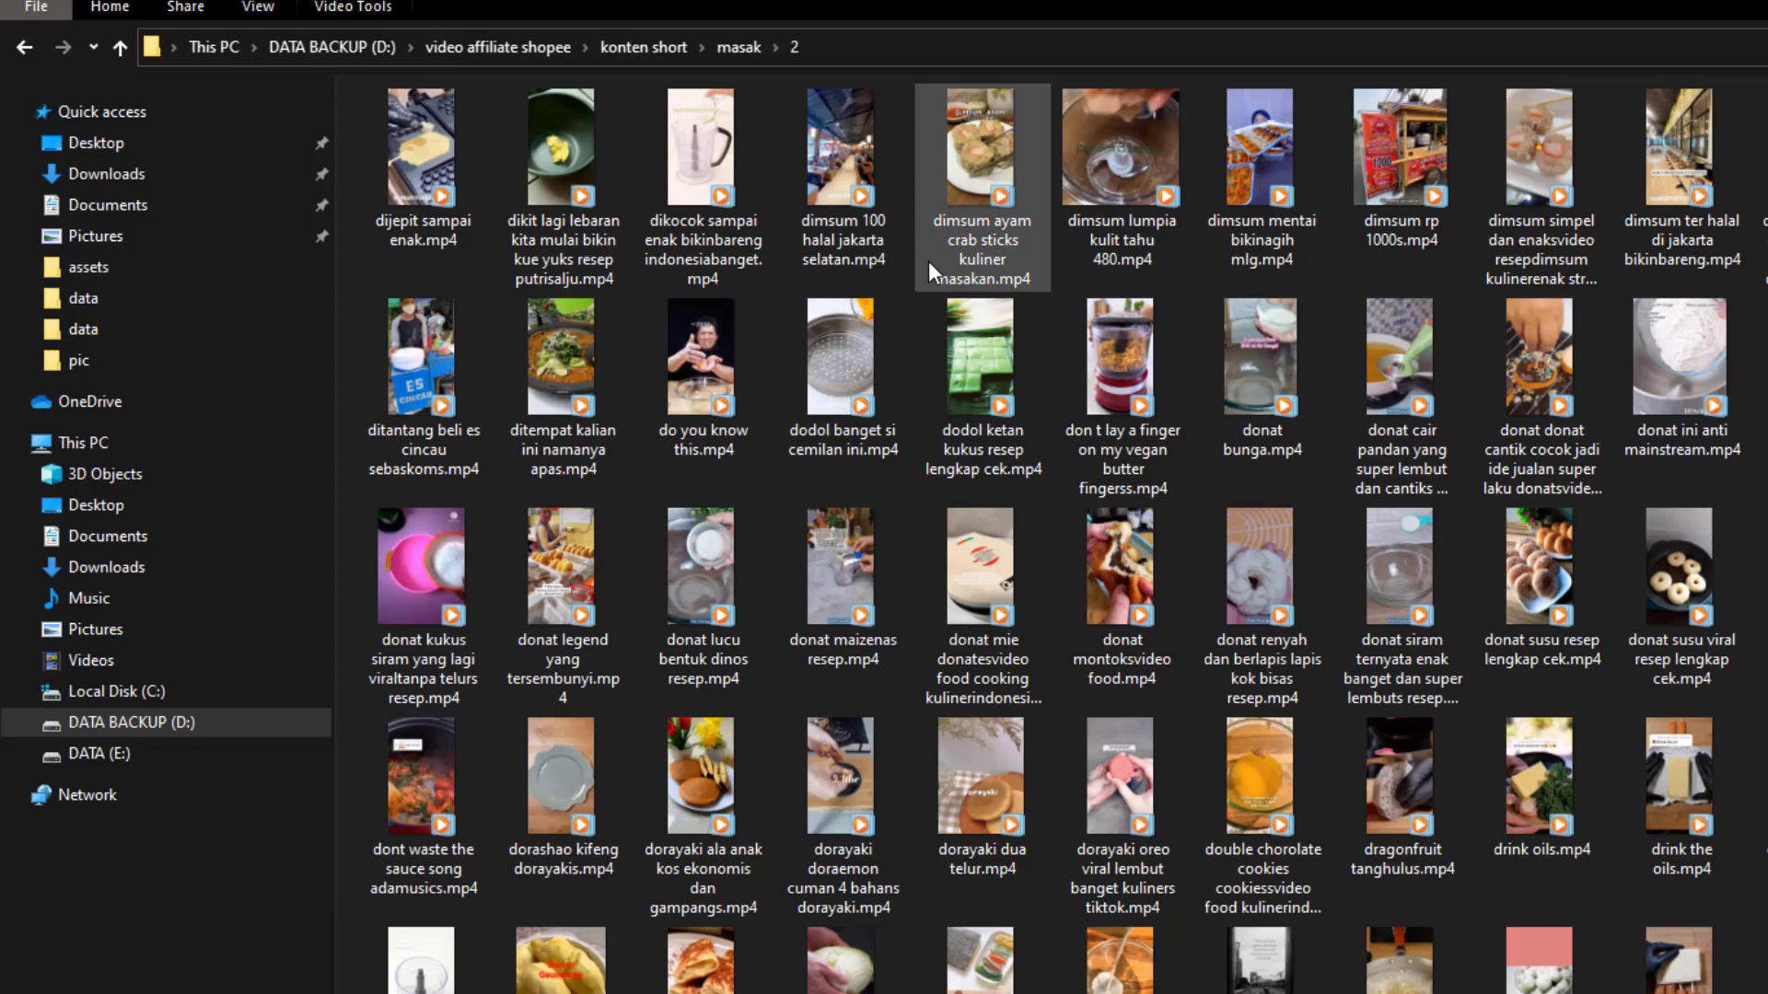
key(alt+Tab)
key(Return)
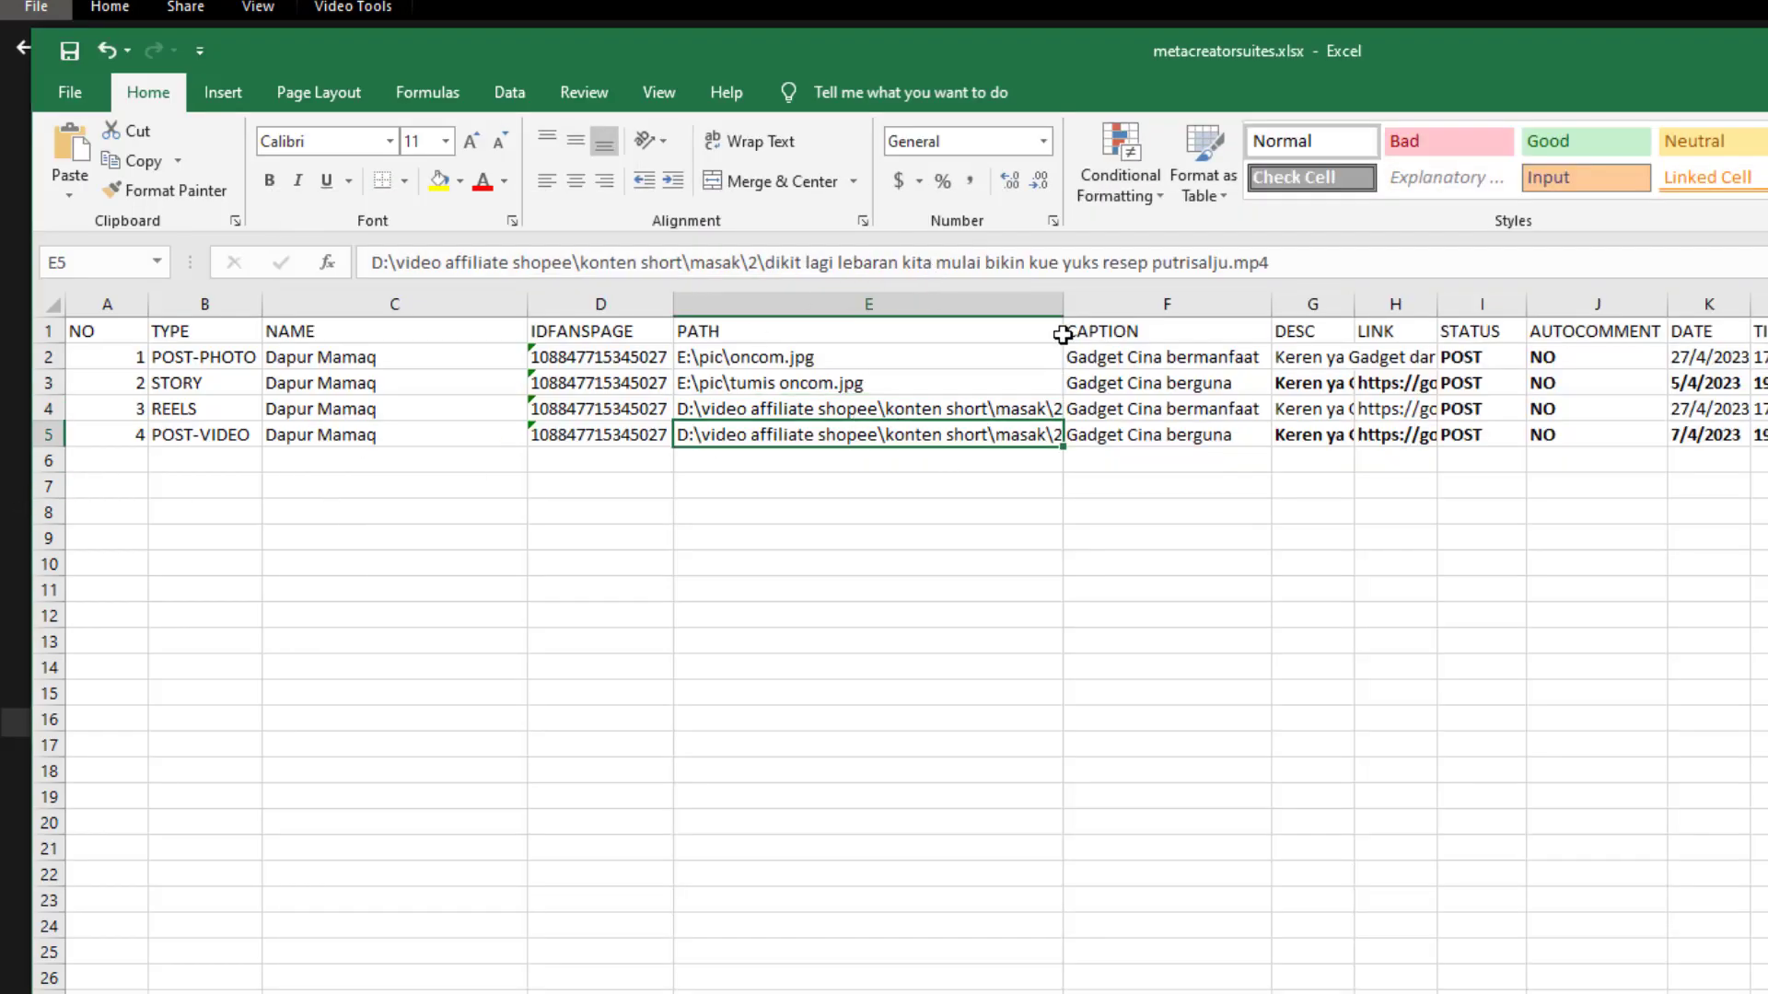
Narrow the PATH column and widen the CAPTION column so the captions fit
drag(1063, 304, 932, 314)
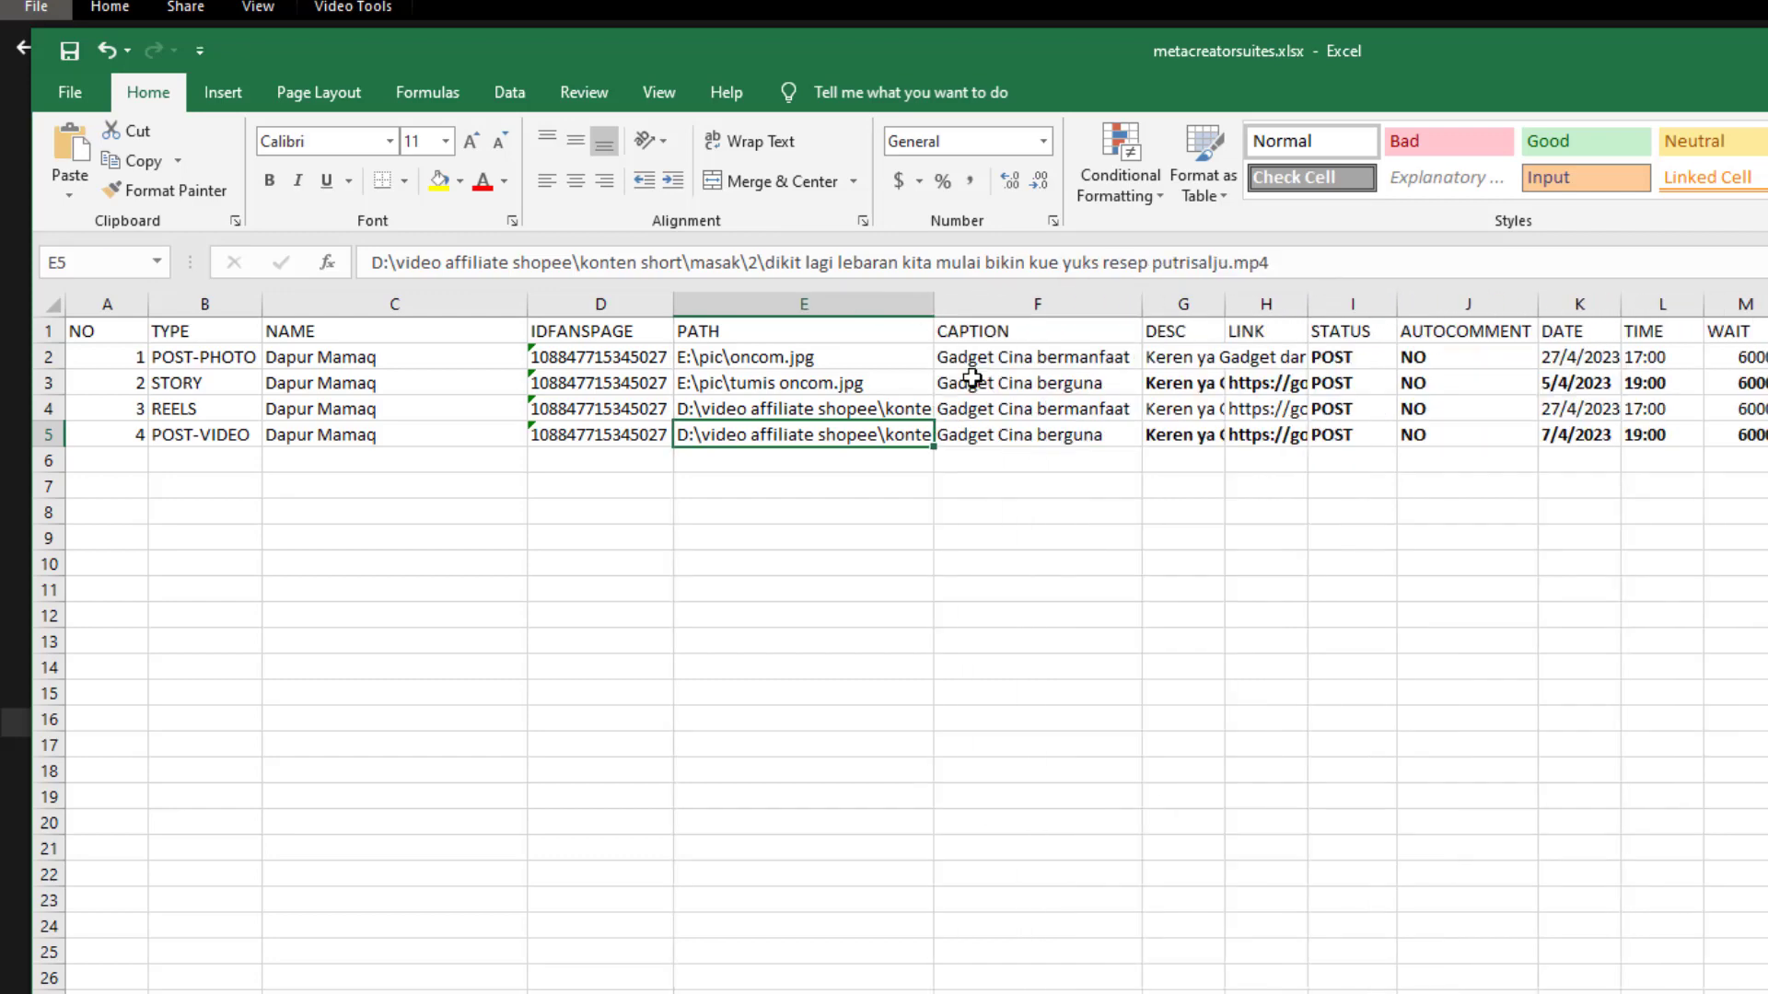
click(1026, 466)
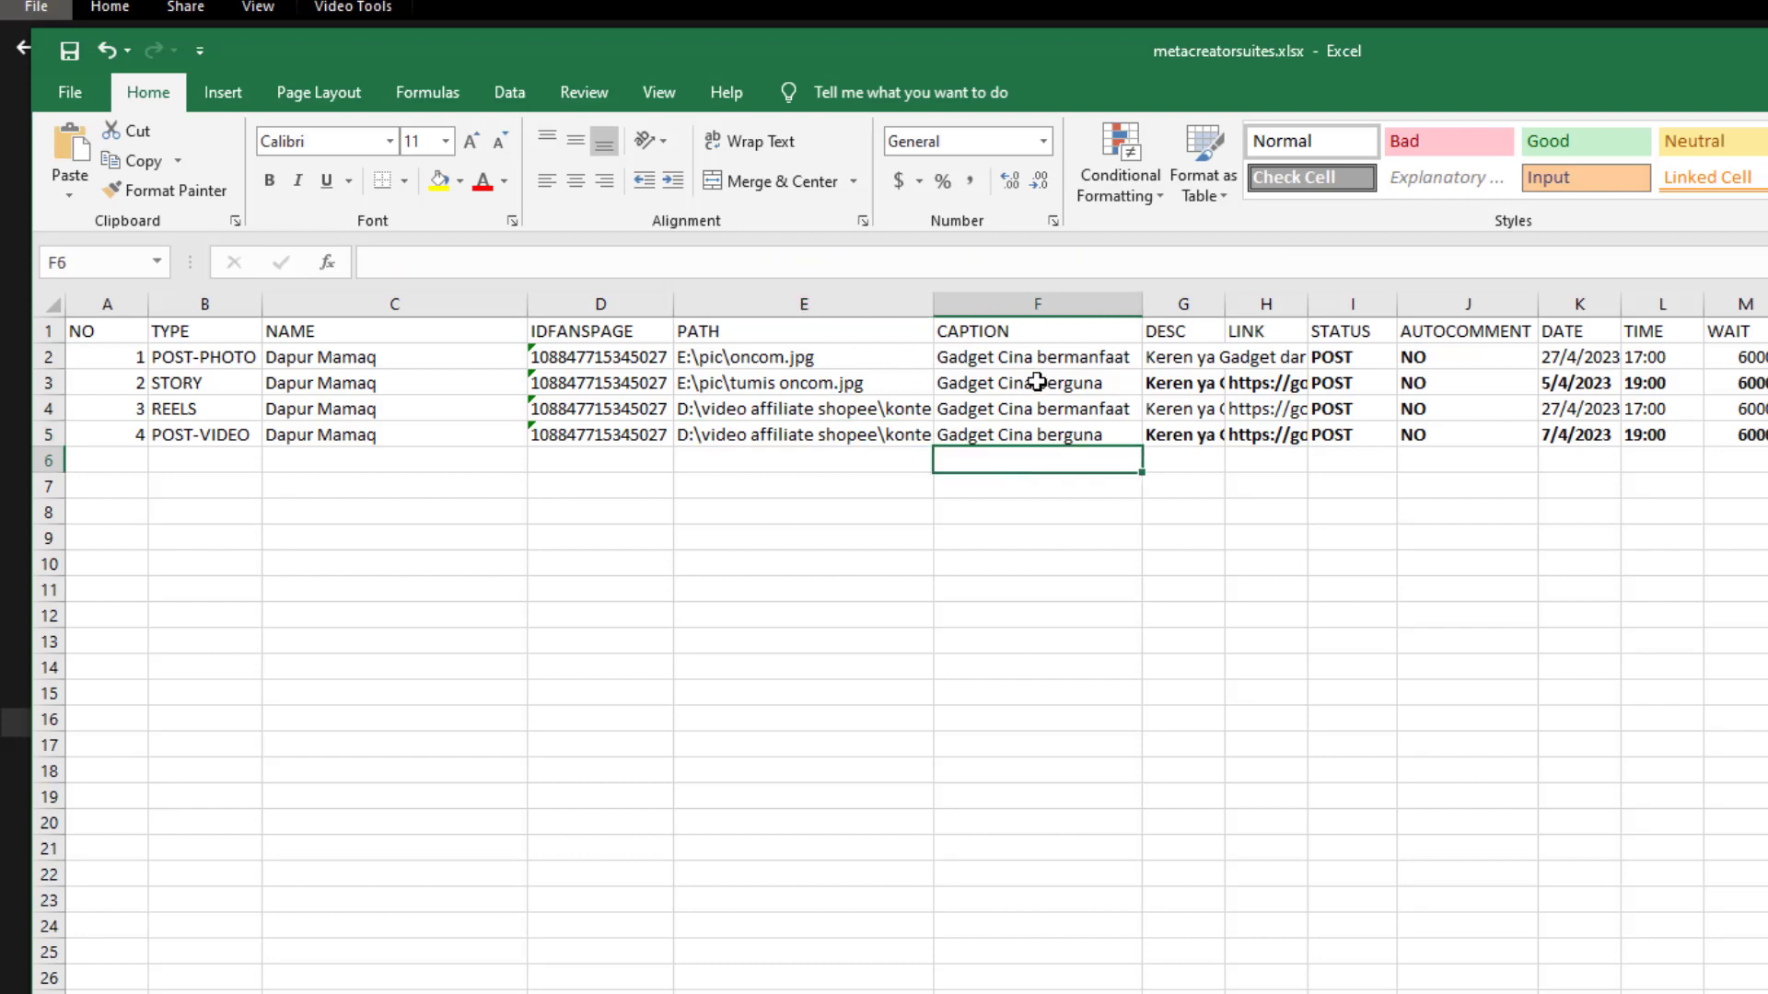
click(787, 304)
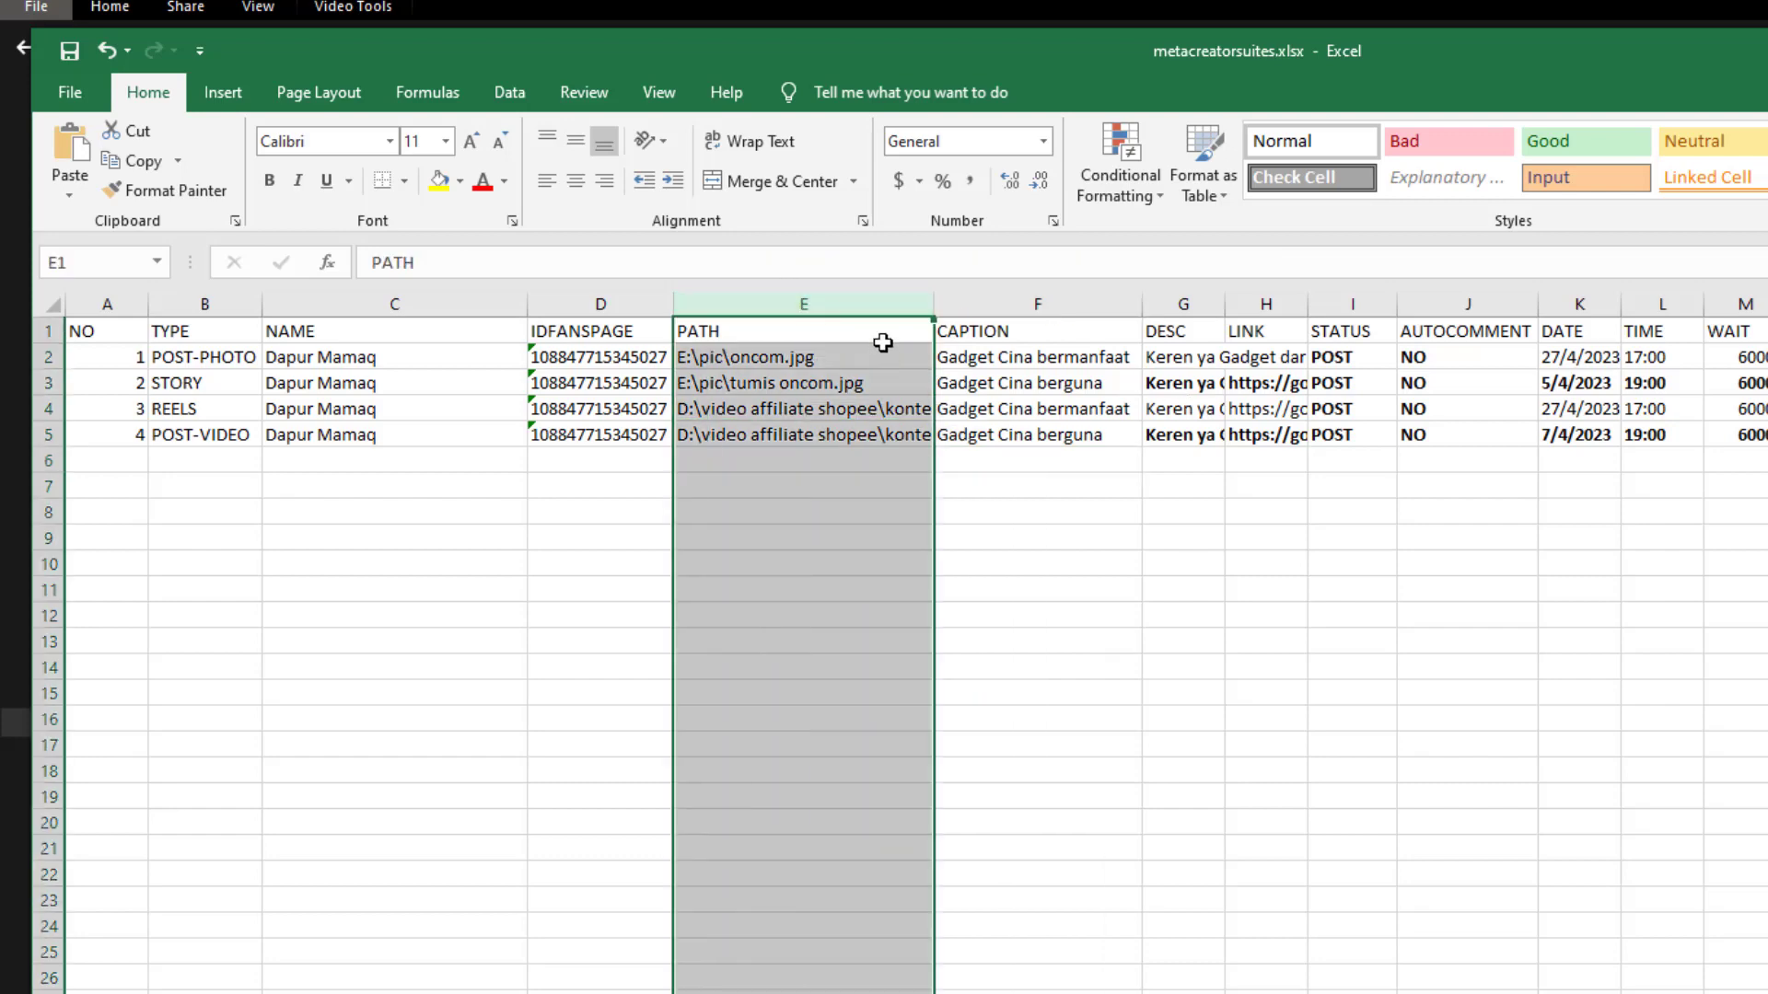
click(992, 299)
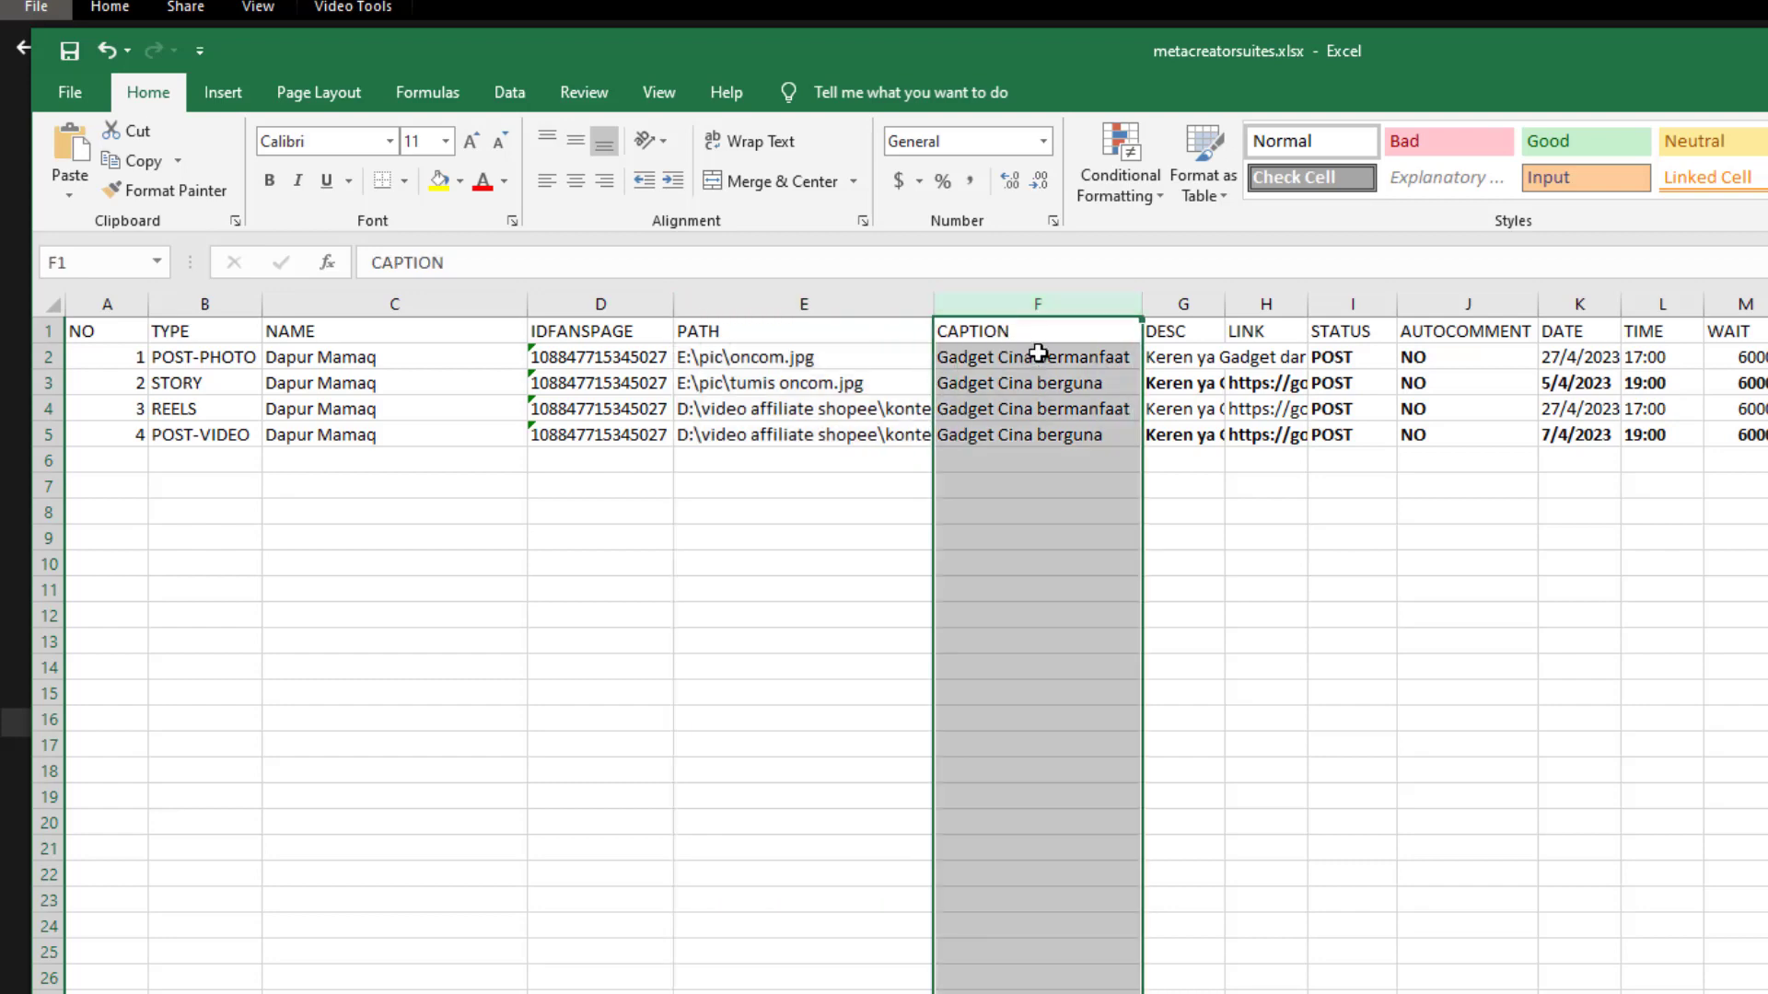
drag(1141, 304, 1180, 310)
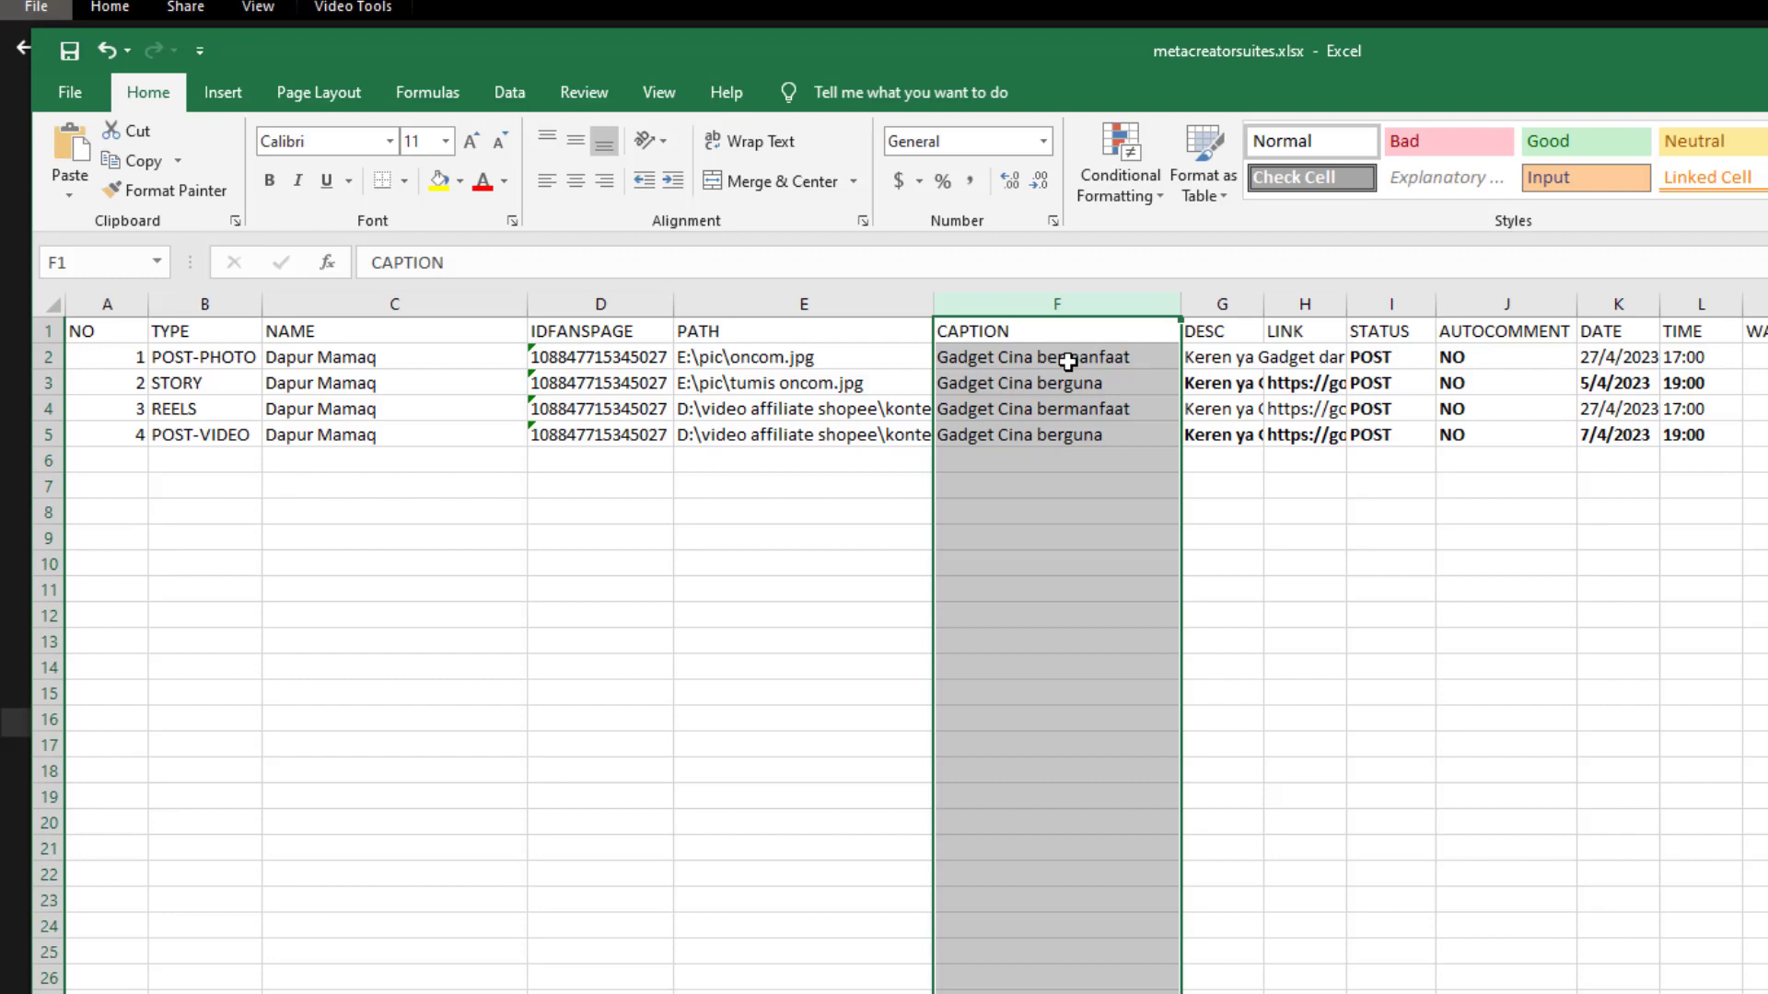
click(1067, 362)
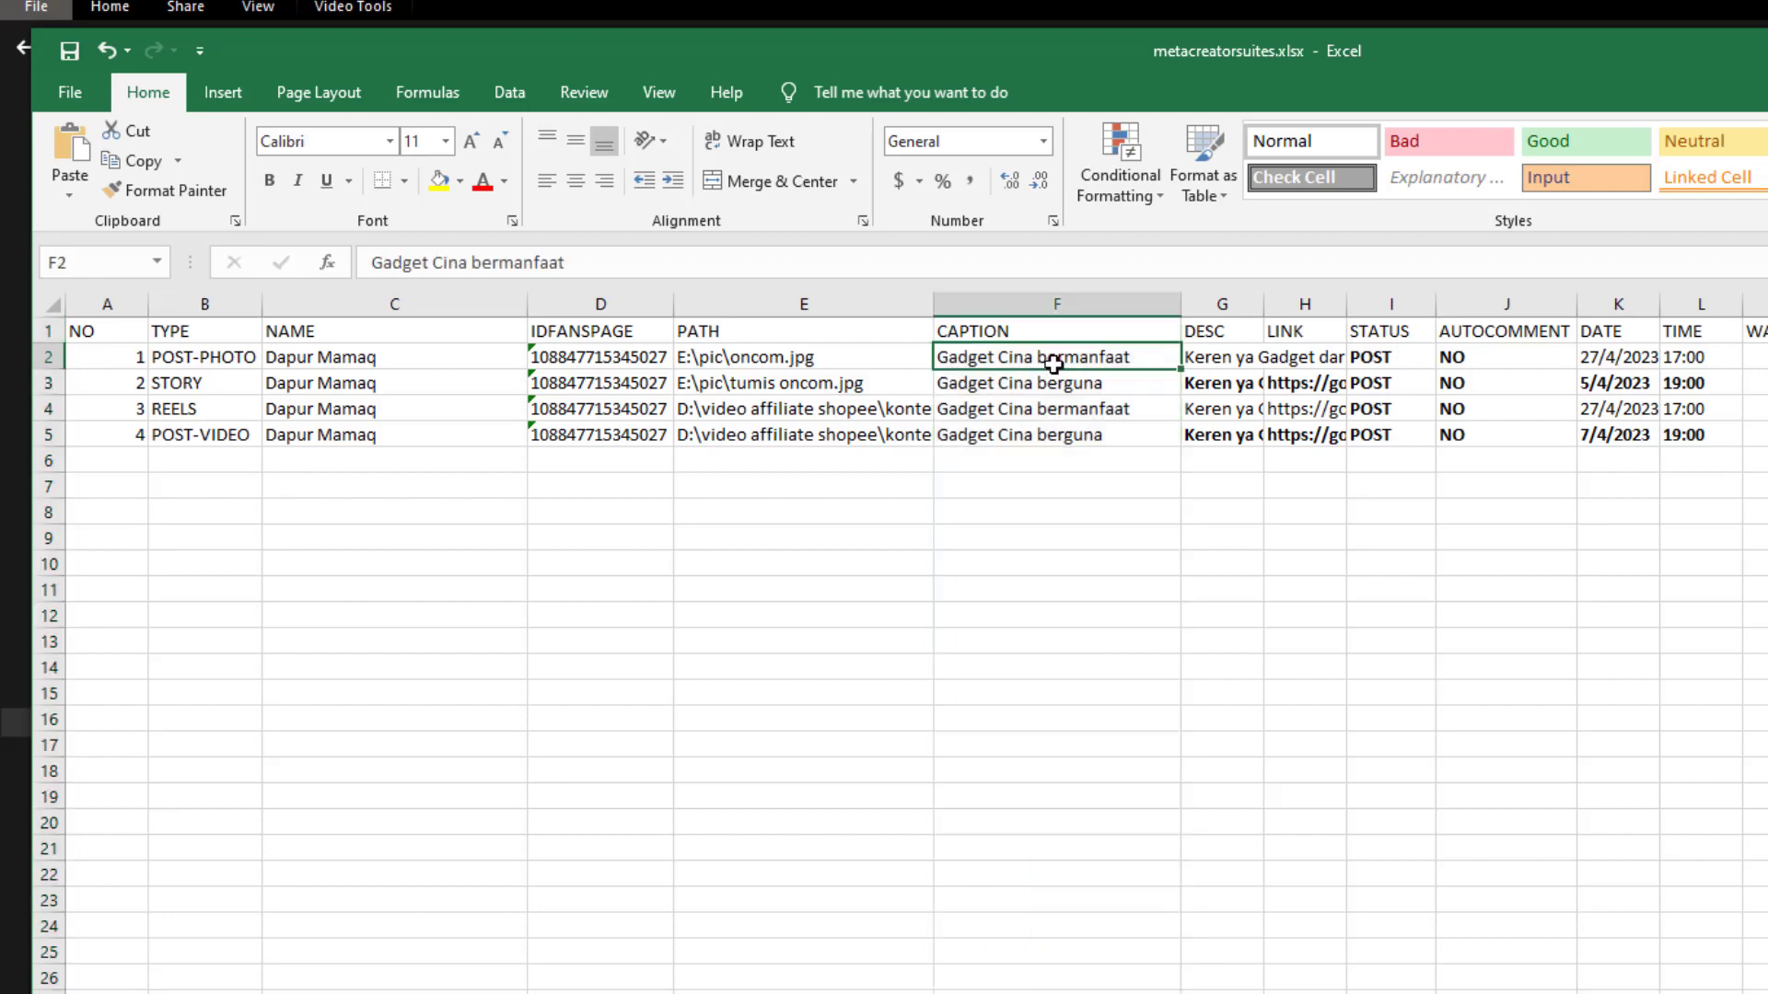
Review the type and caption of the POST-PHOTO, STORY, REELS and POST-VIDEO rows
click(199, 356)
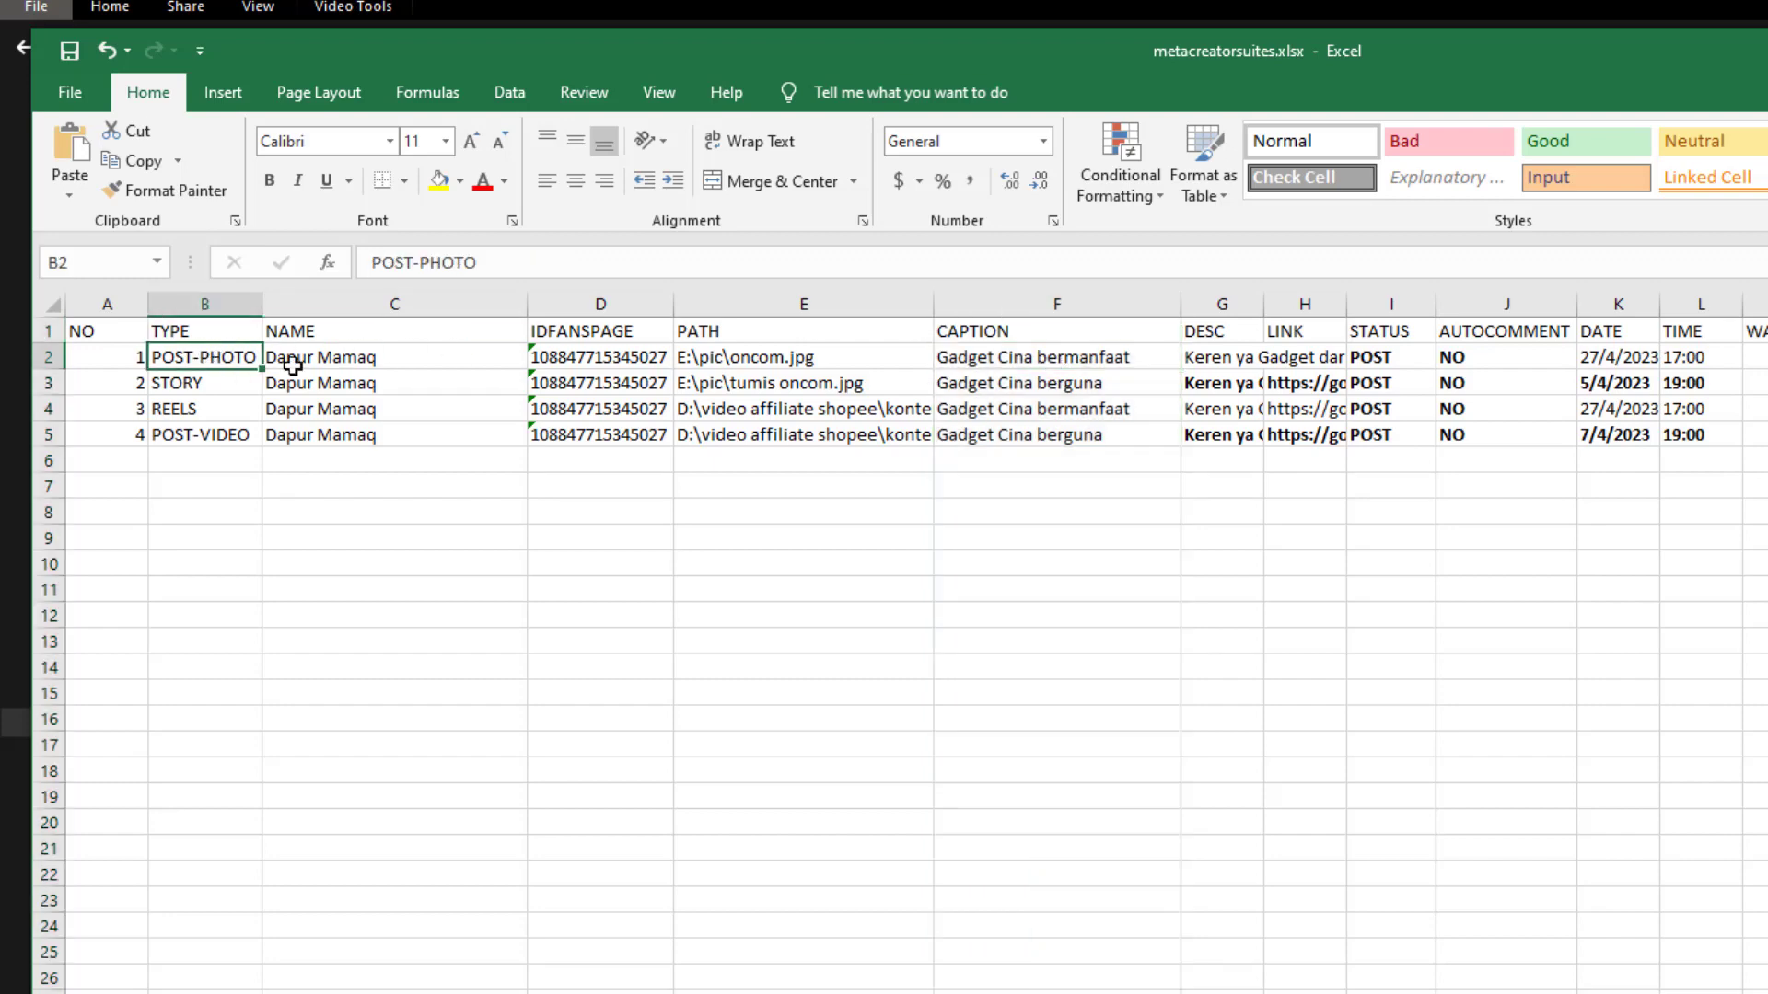
click(1039, 358)
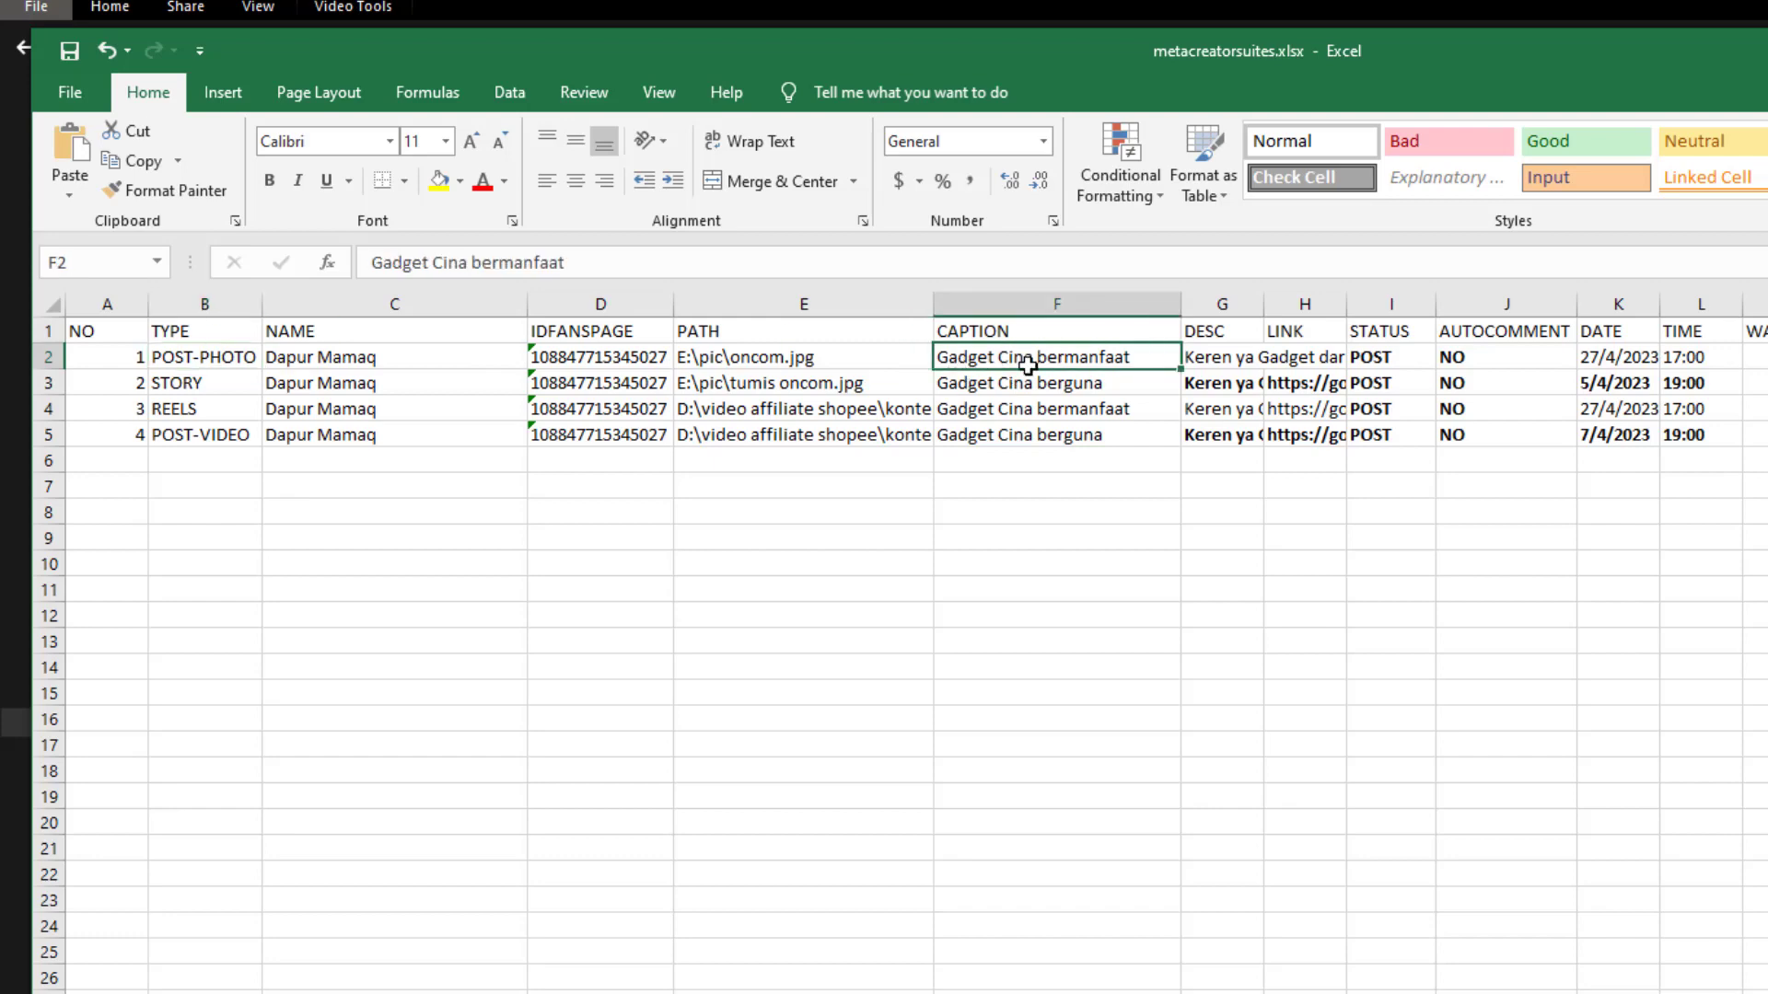
click(198, 383)
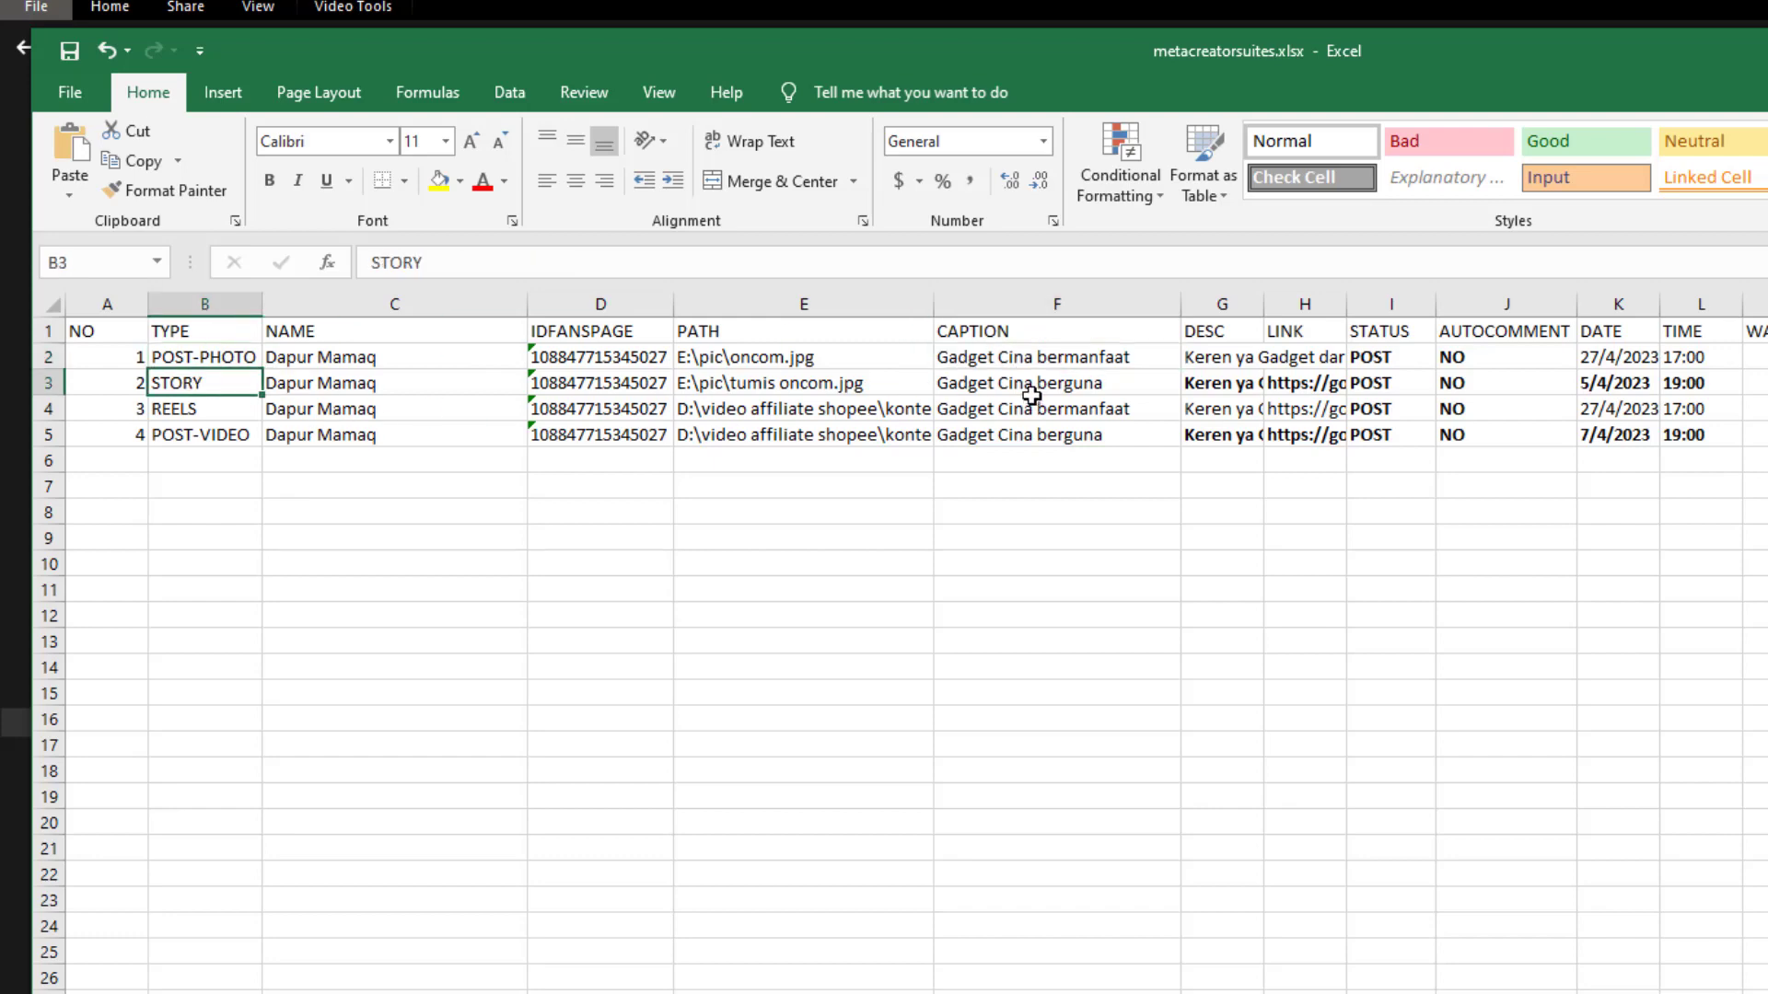
click(1003, 380)
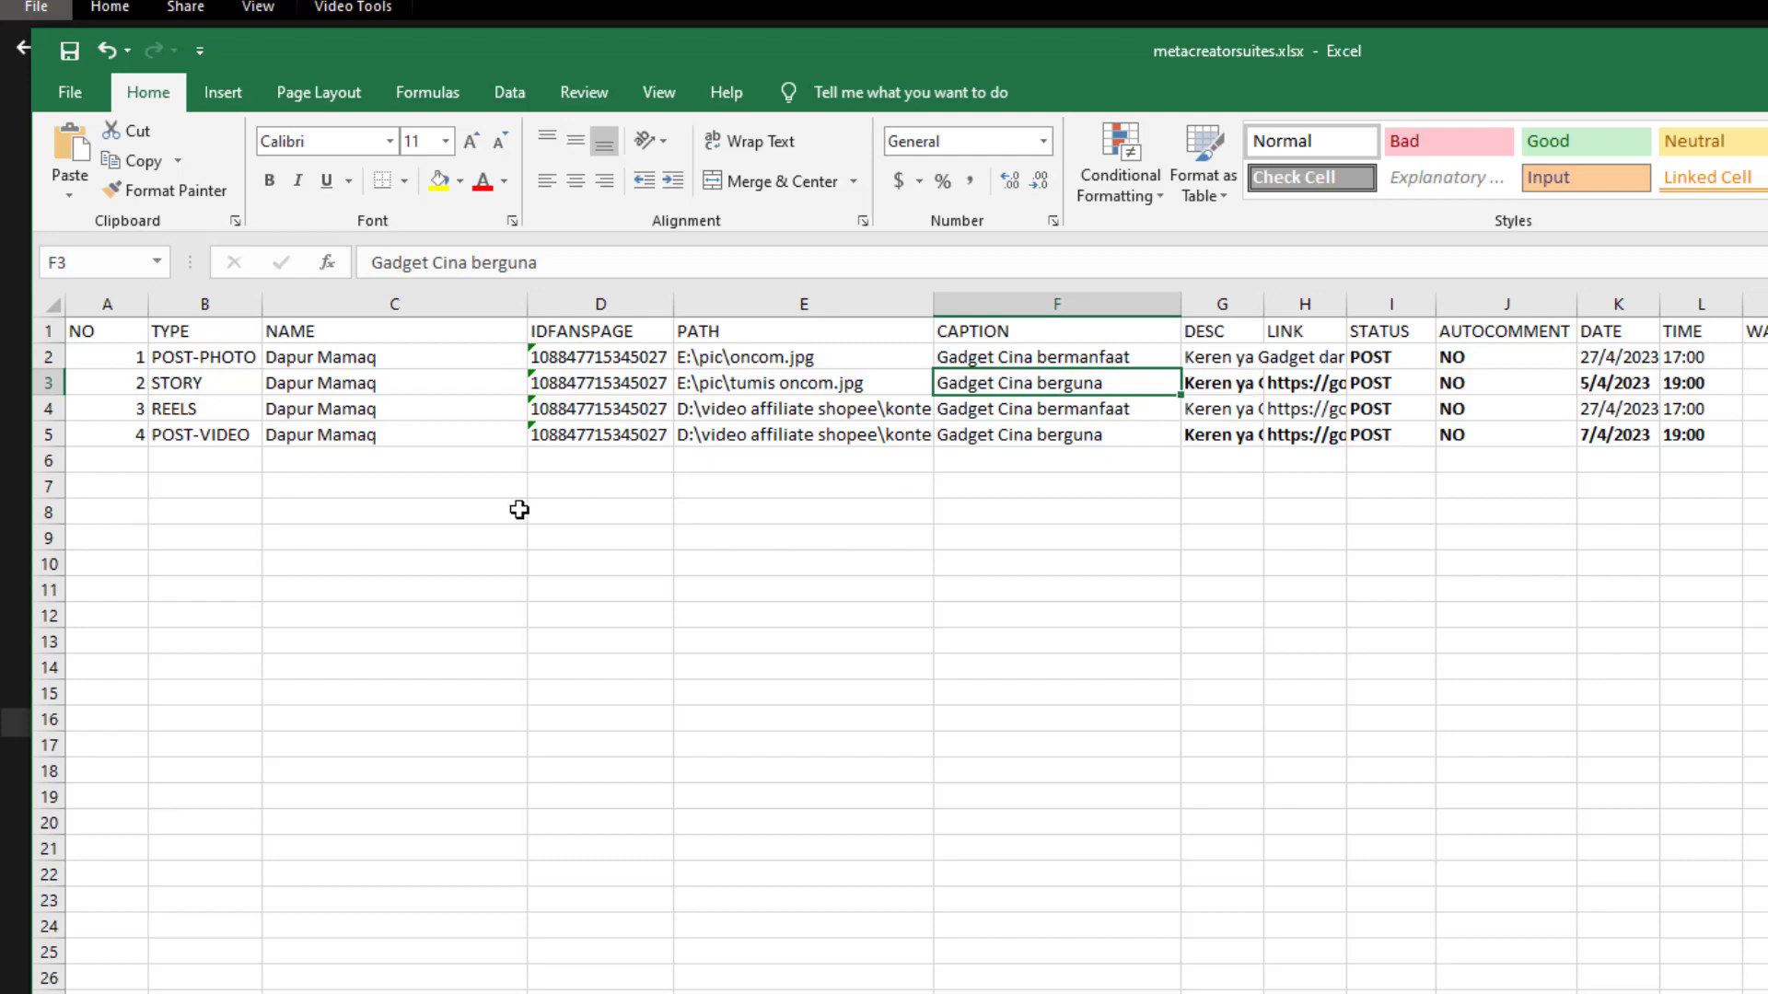
click(202, 407)
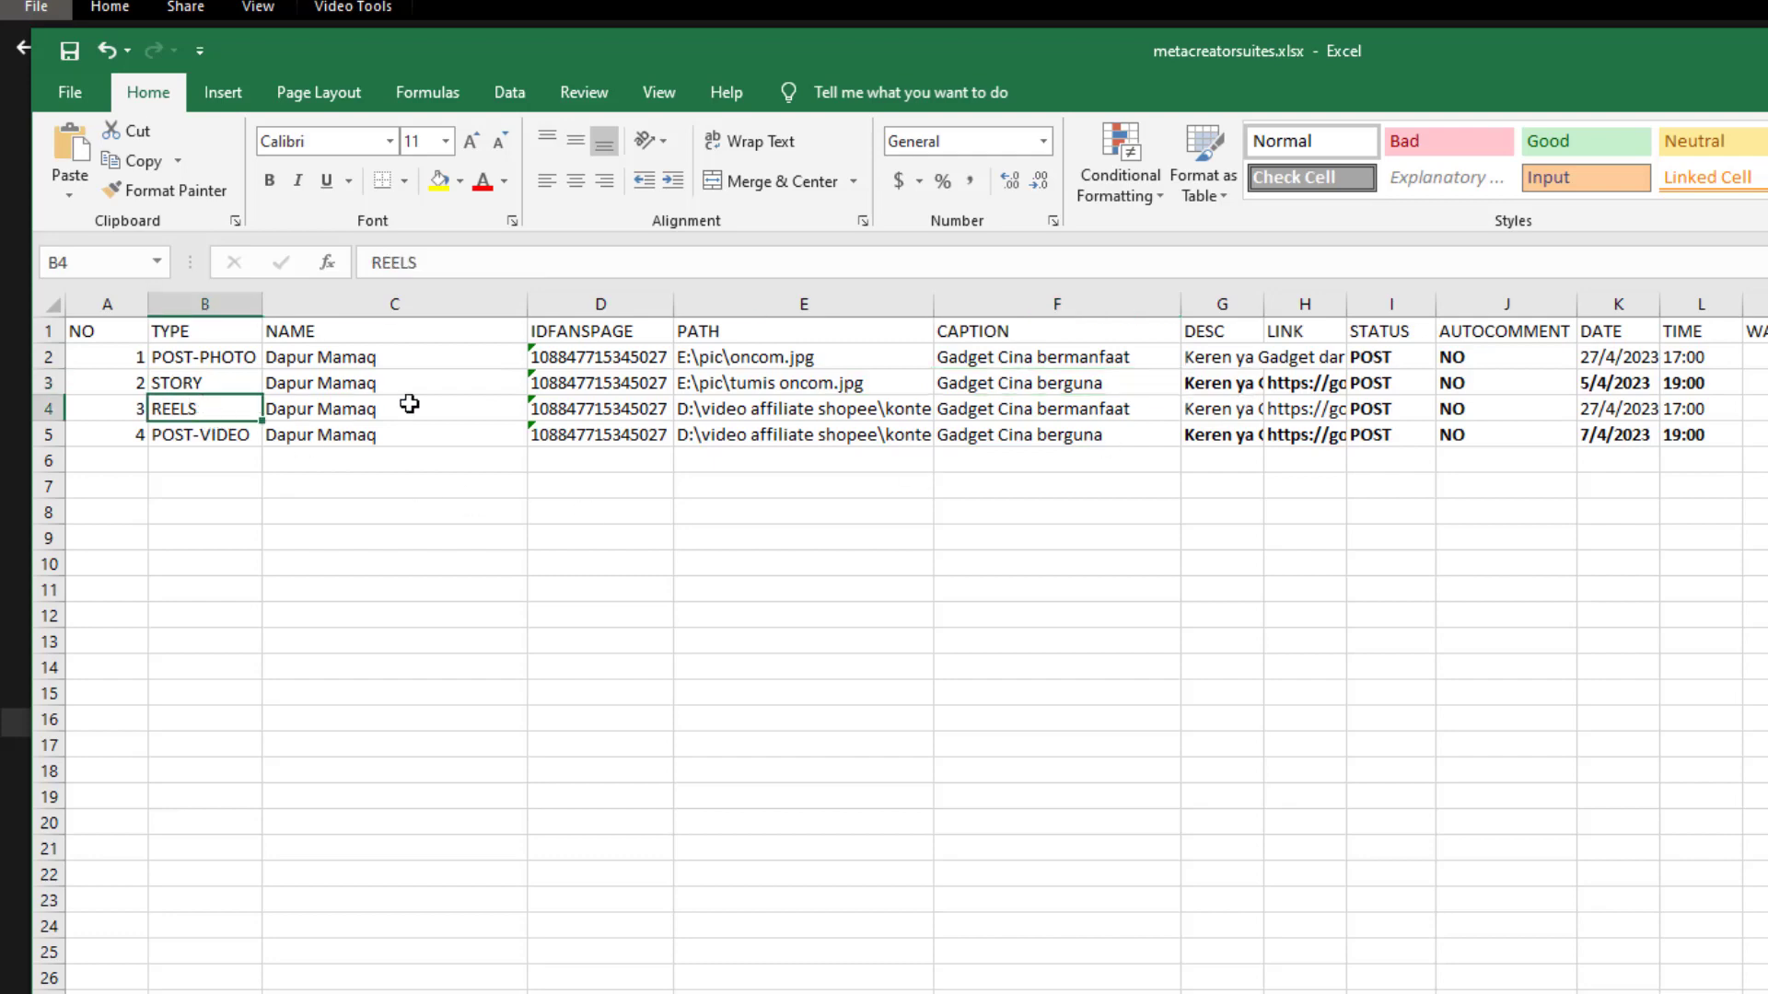
click(1035, 408)
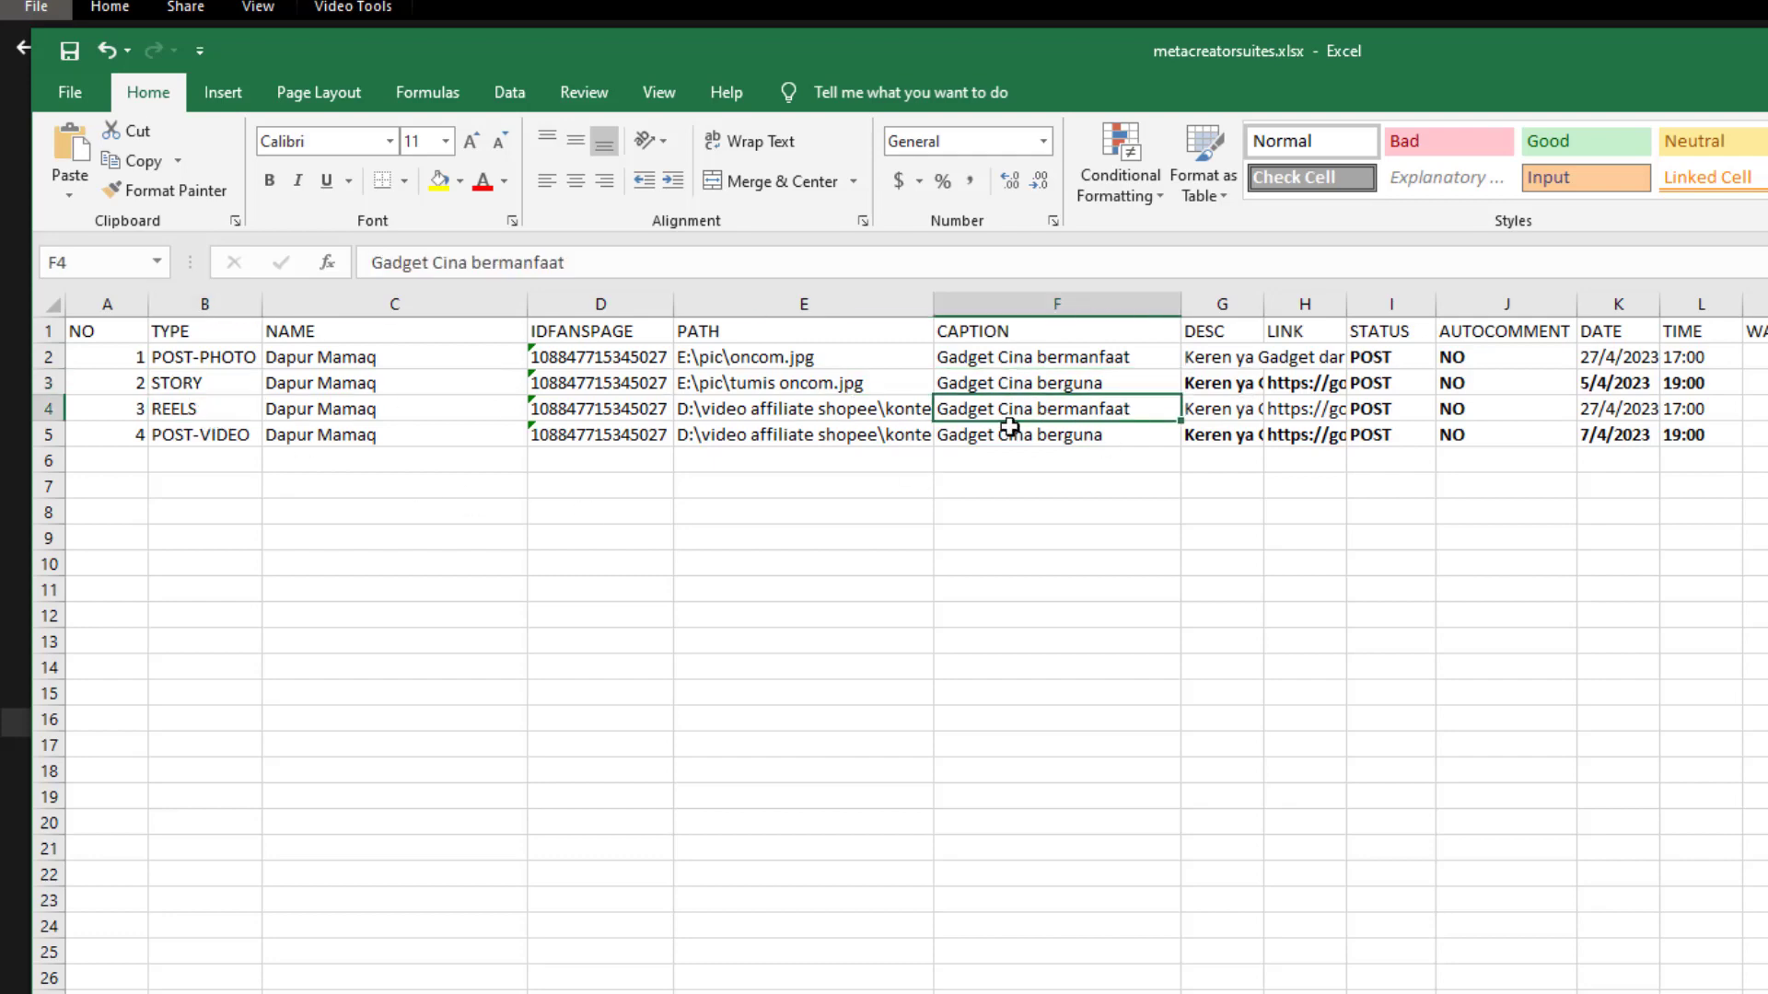
click(197, 434)
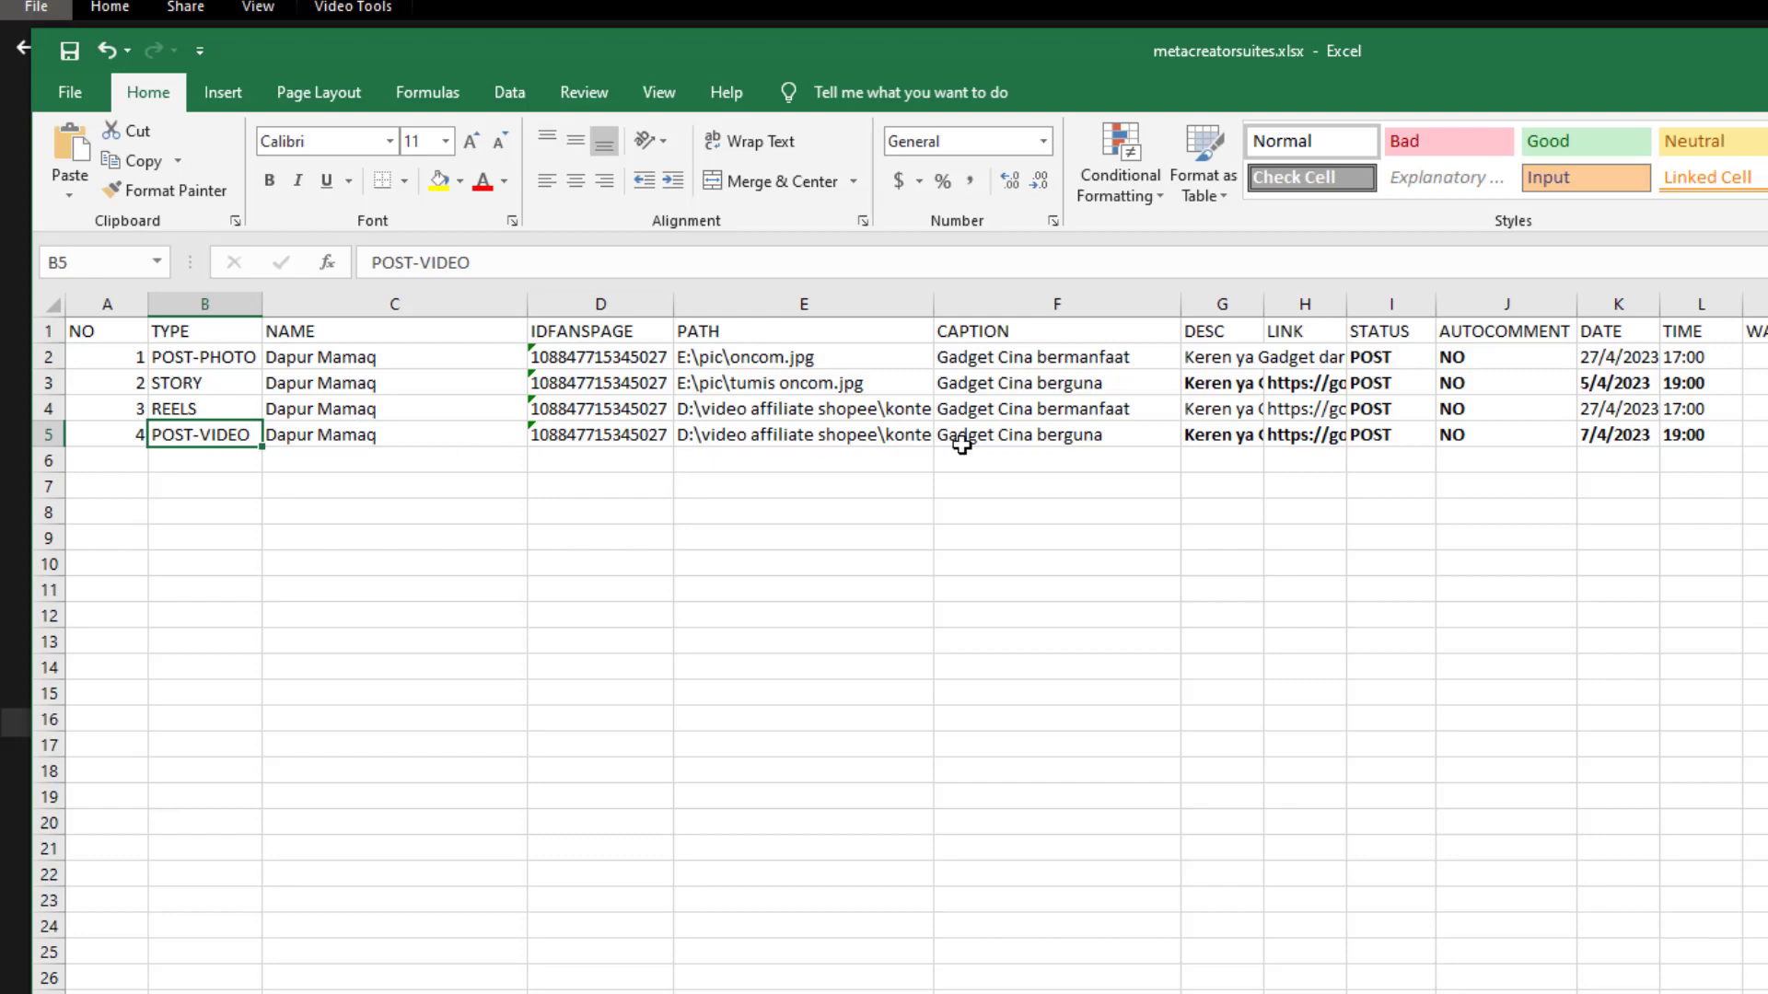
click(991, 438)
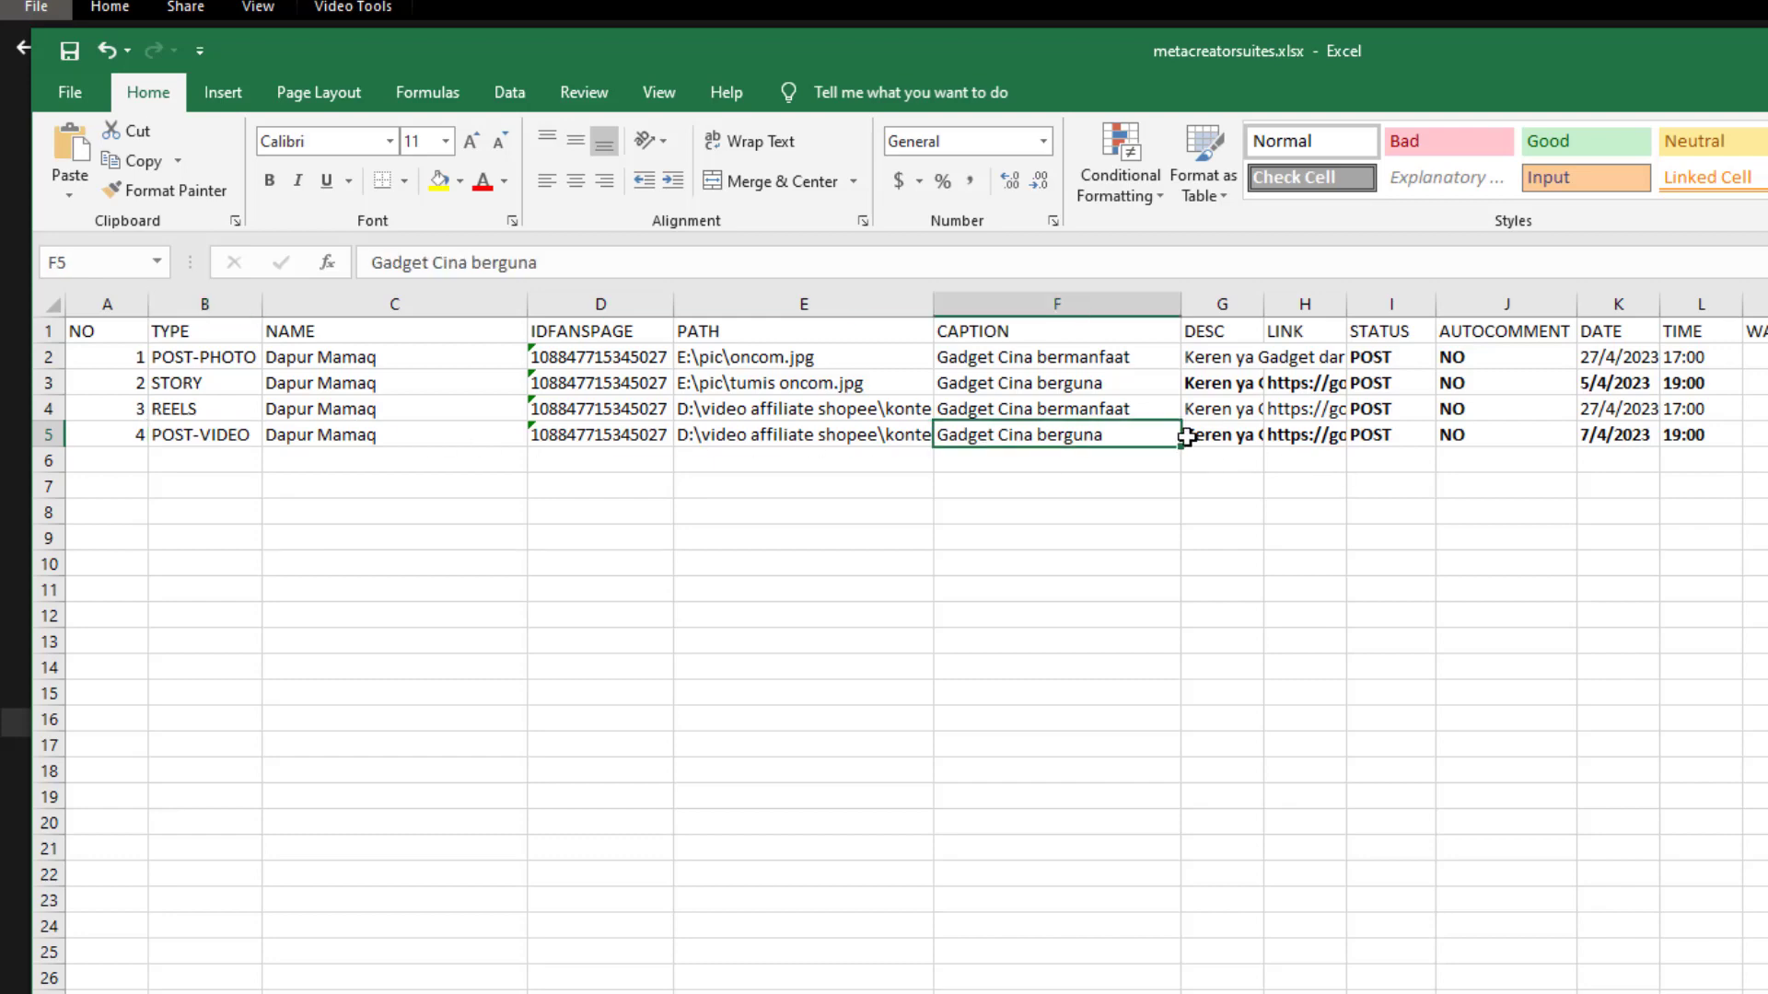
click(1215, 434)
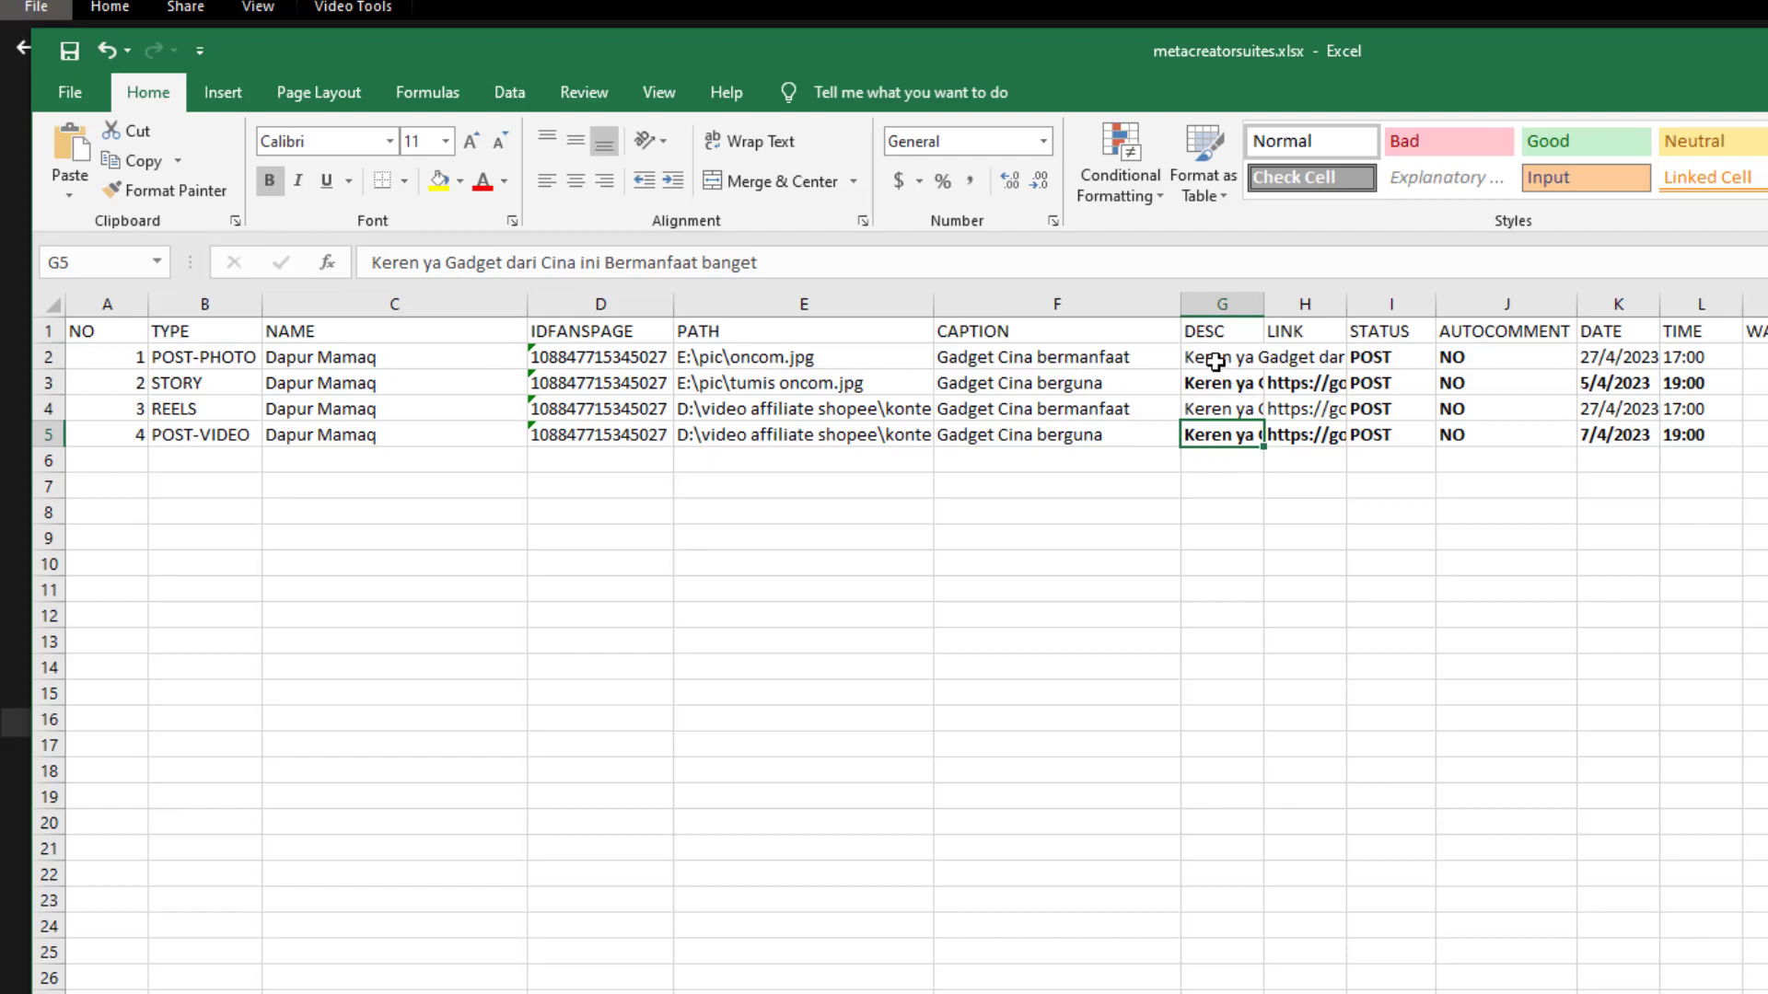
Enter null in G2 and fill it down through G4 for the STORY and REELS rows
drag(1213, 354, 1219, 416)
drag(842, 261, 373, 263)
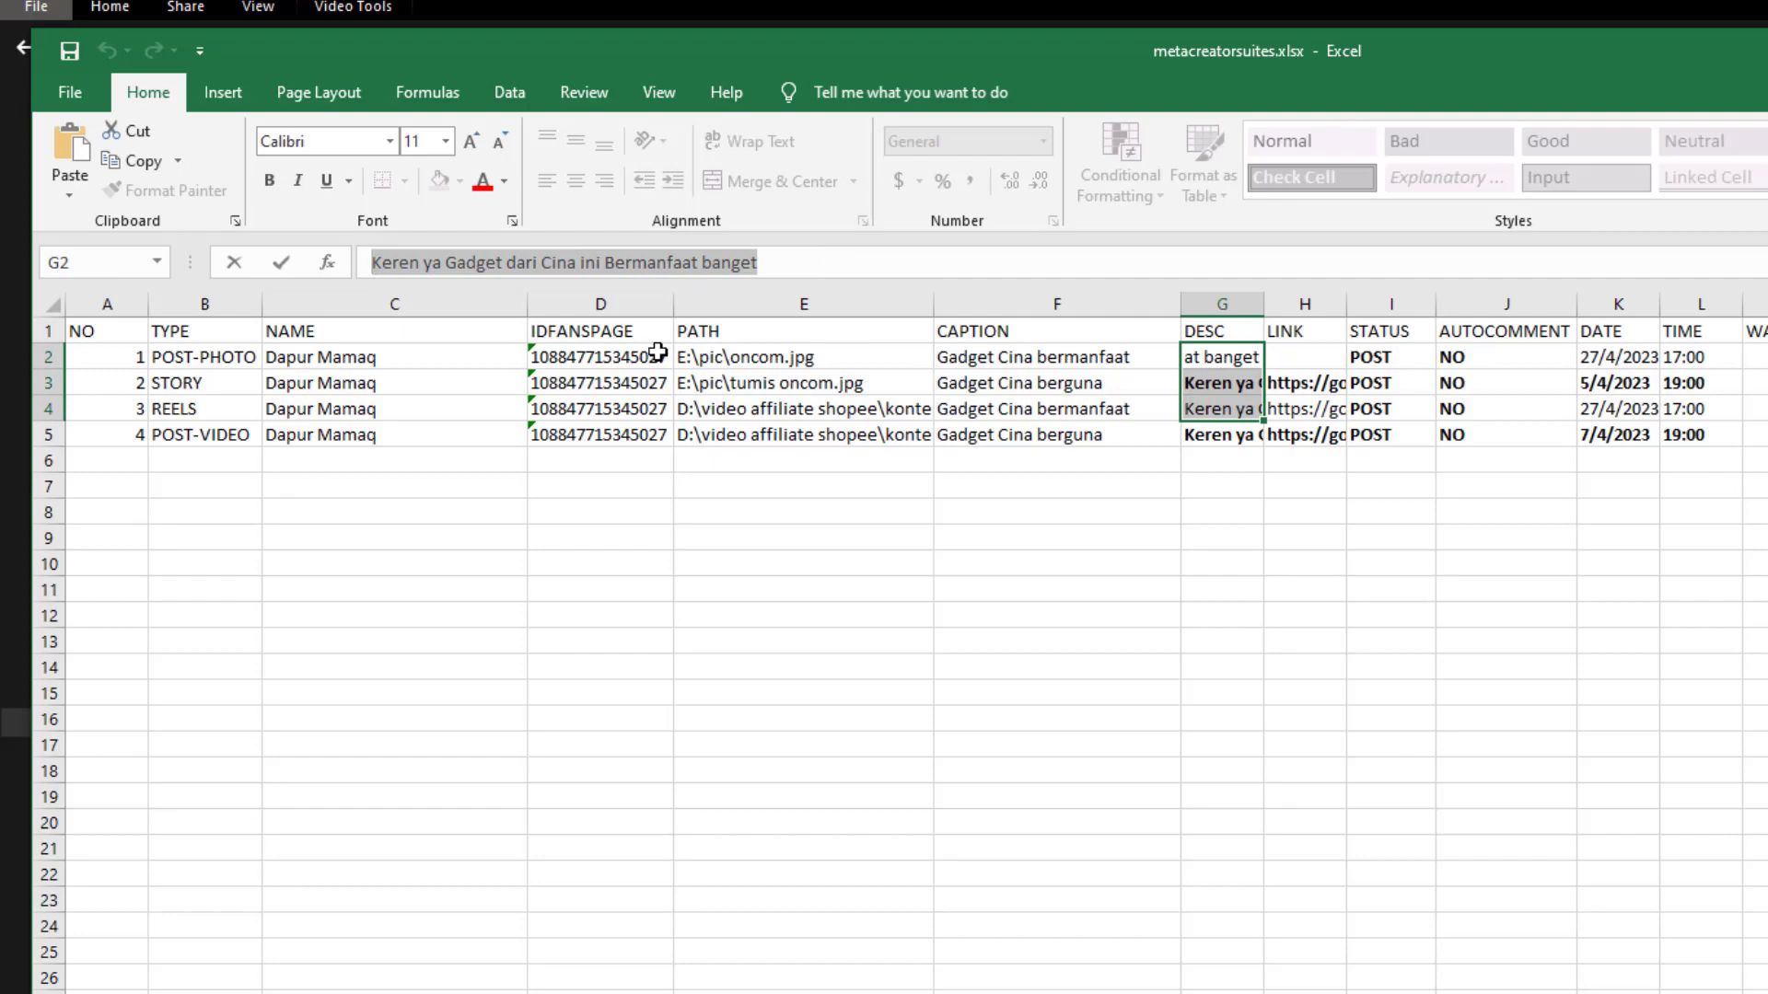
text(null)
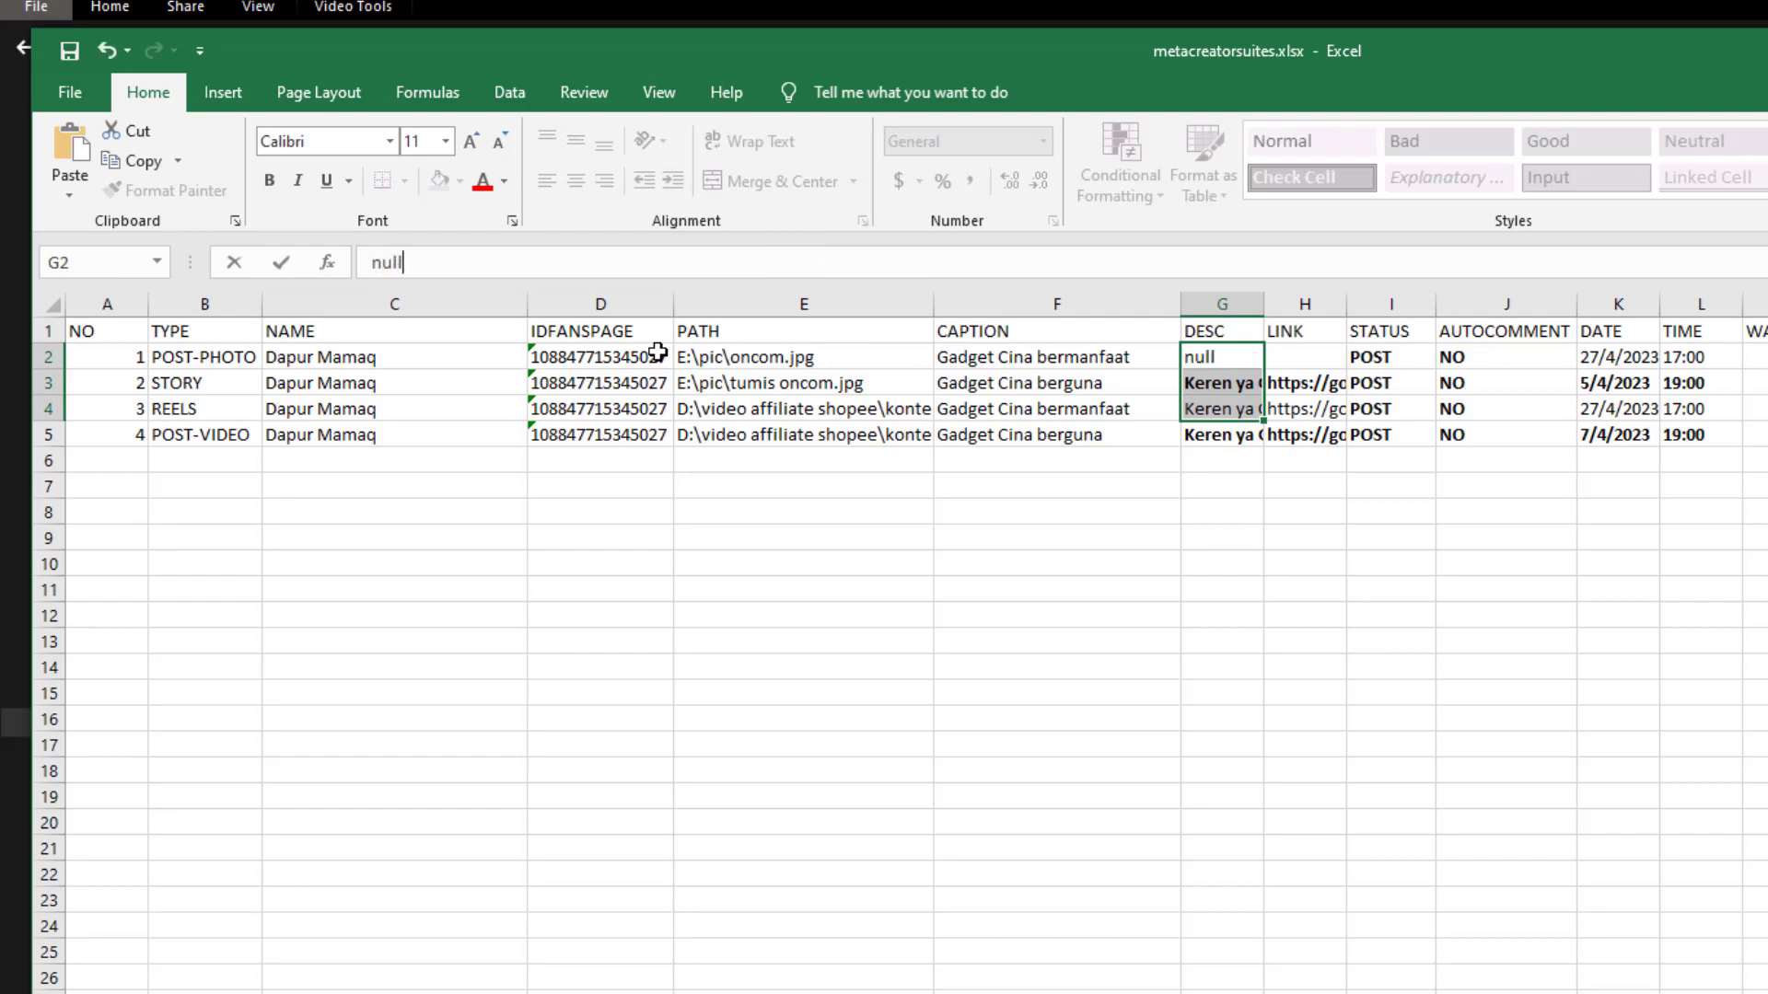
key(Return)
click(1222, 486)
click(1234, 355)
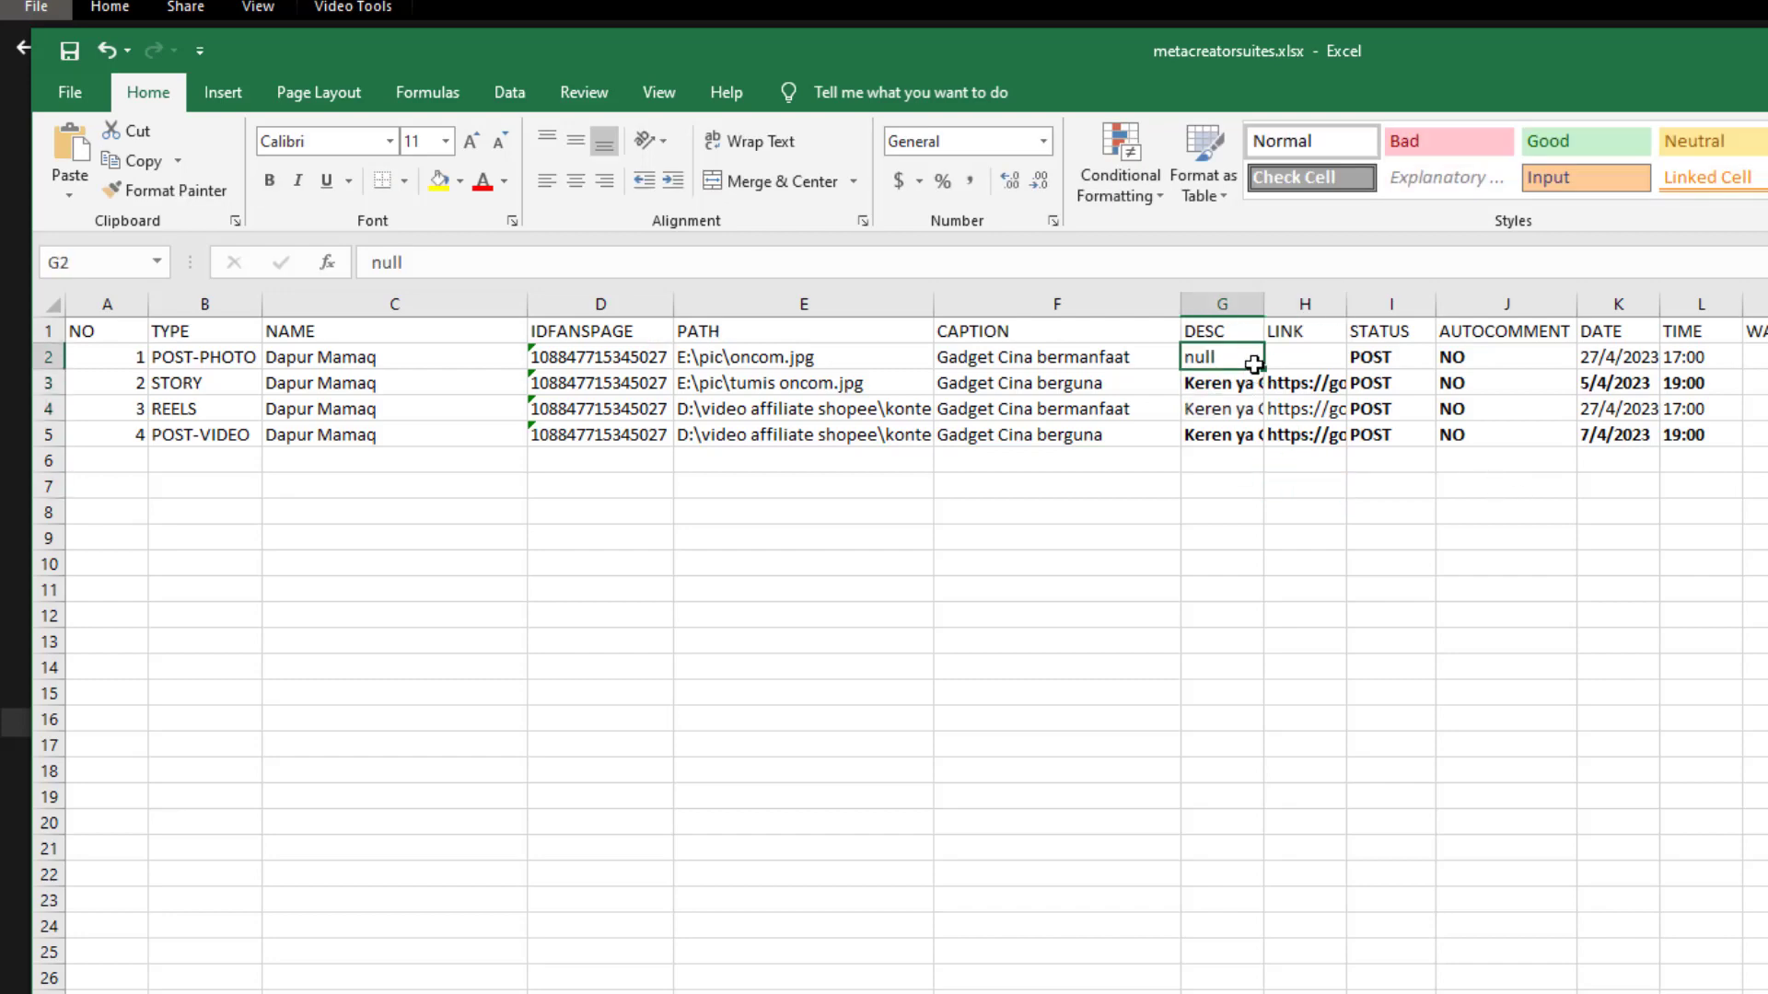
drag(1263, 368, 1258, 416)
click(1411, 543)
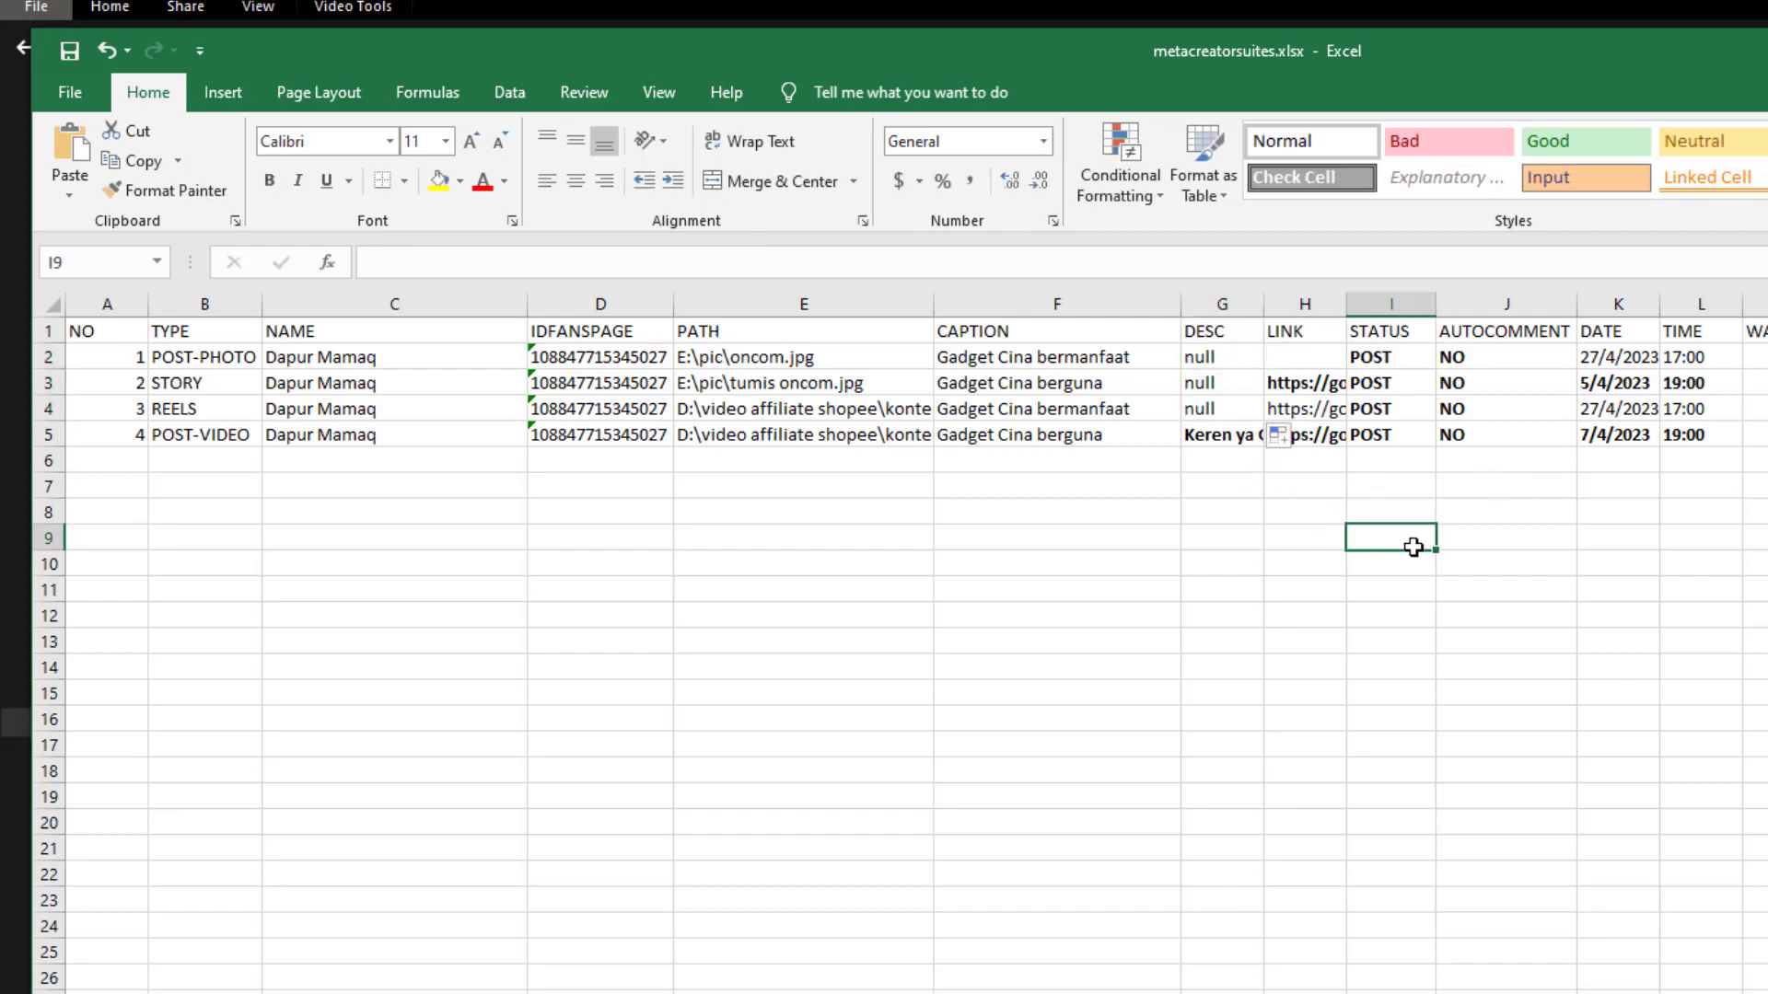
click(1316, 386)
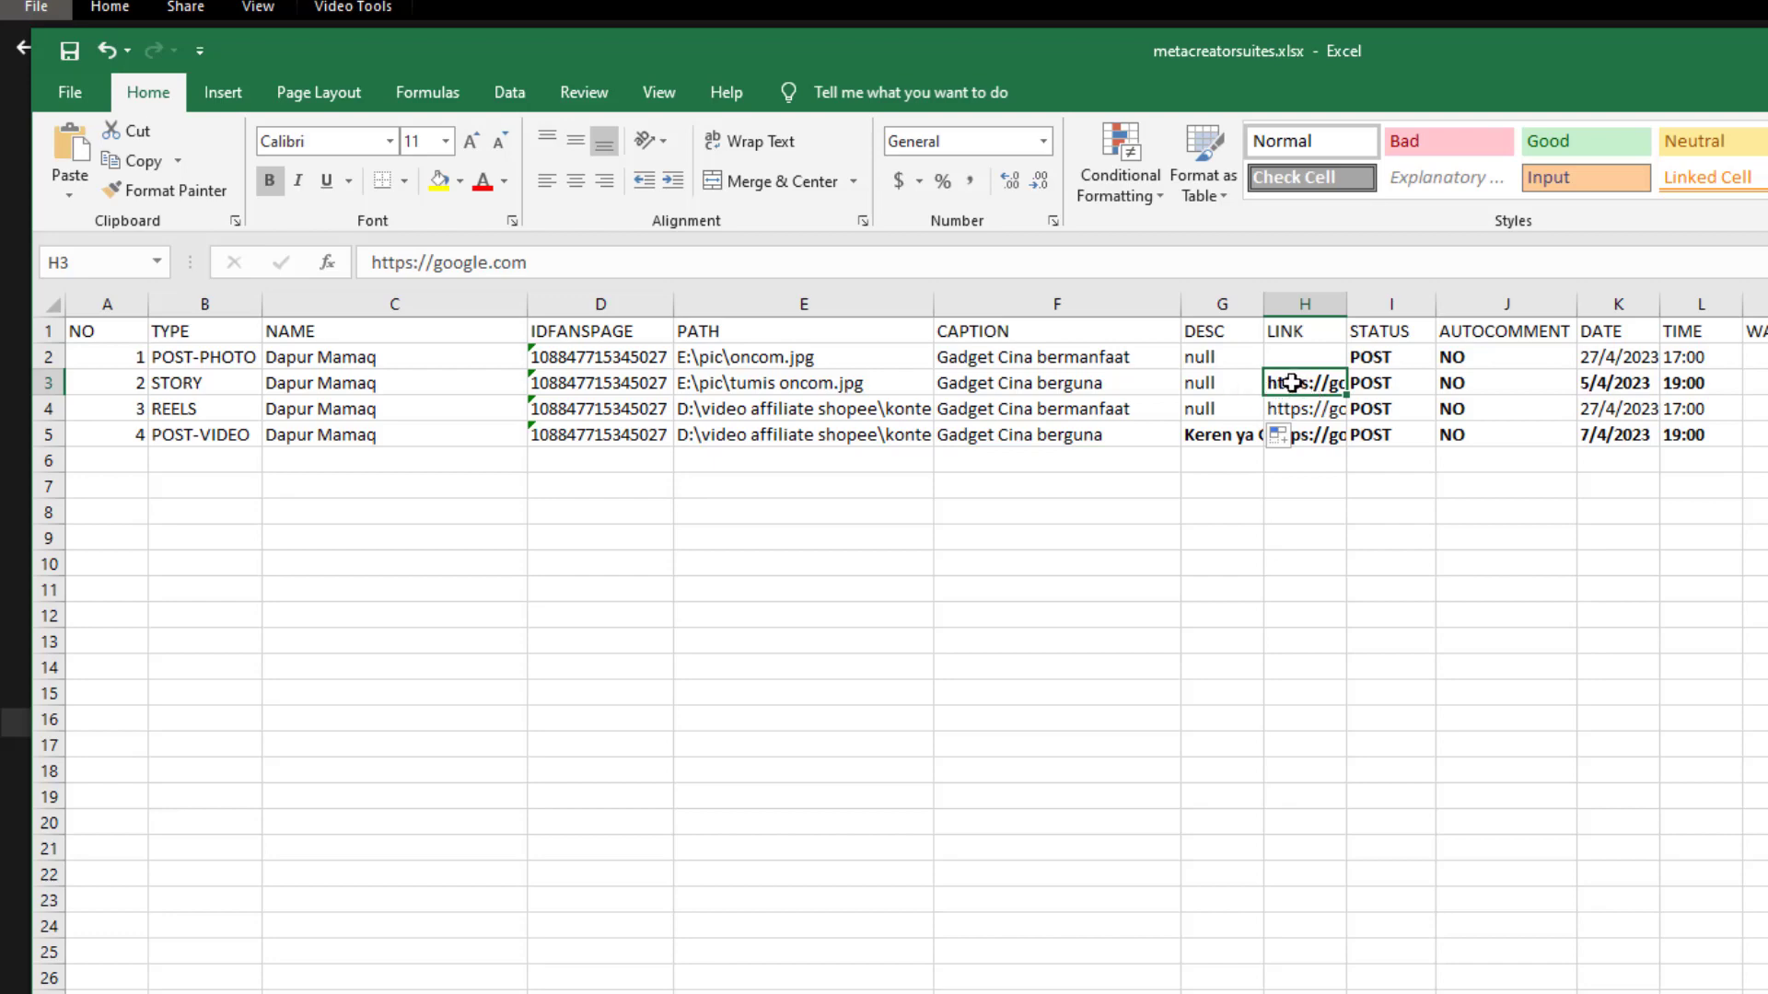
click(223, 381)
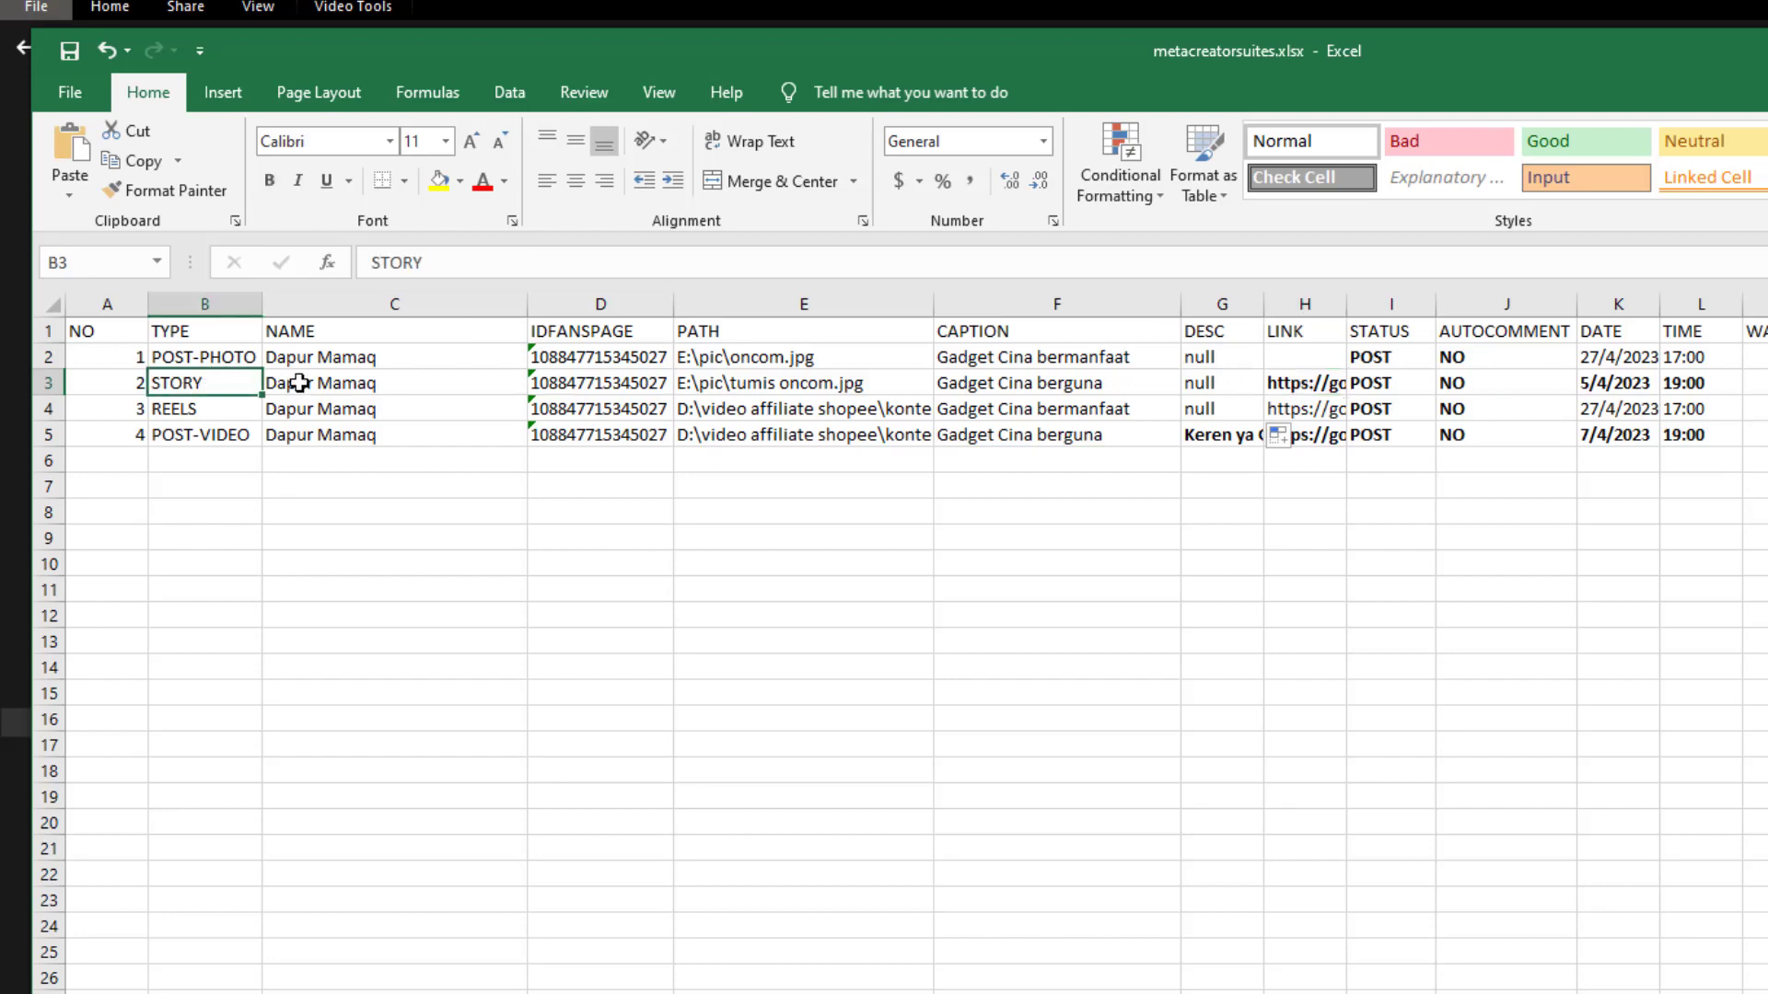
click(218, 356)
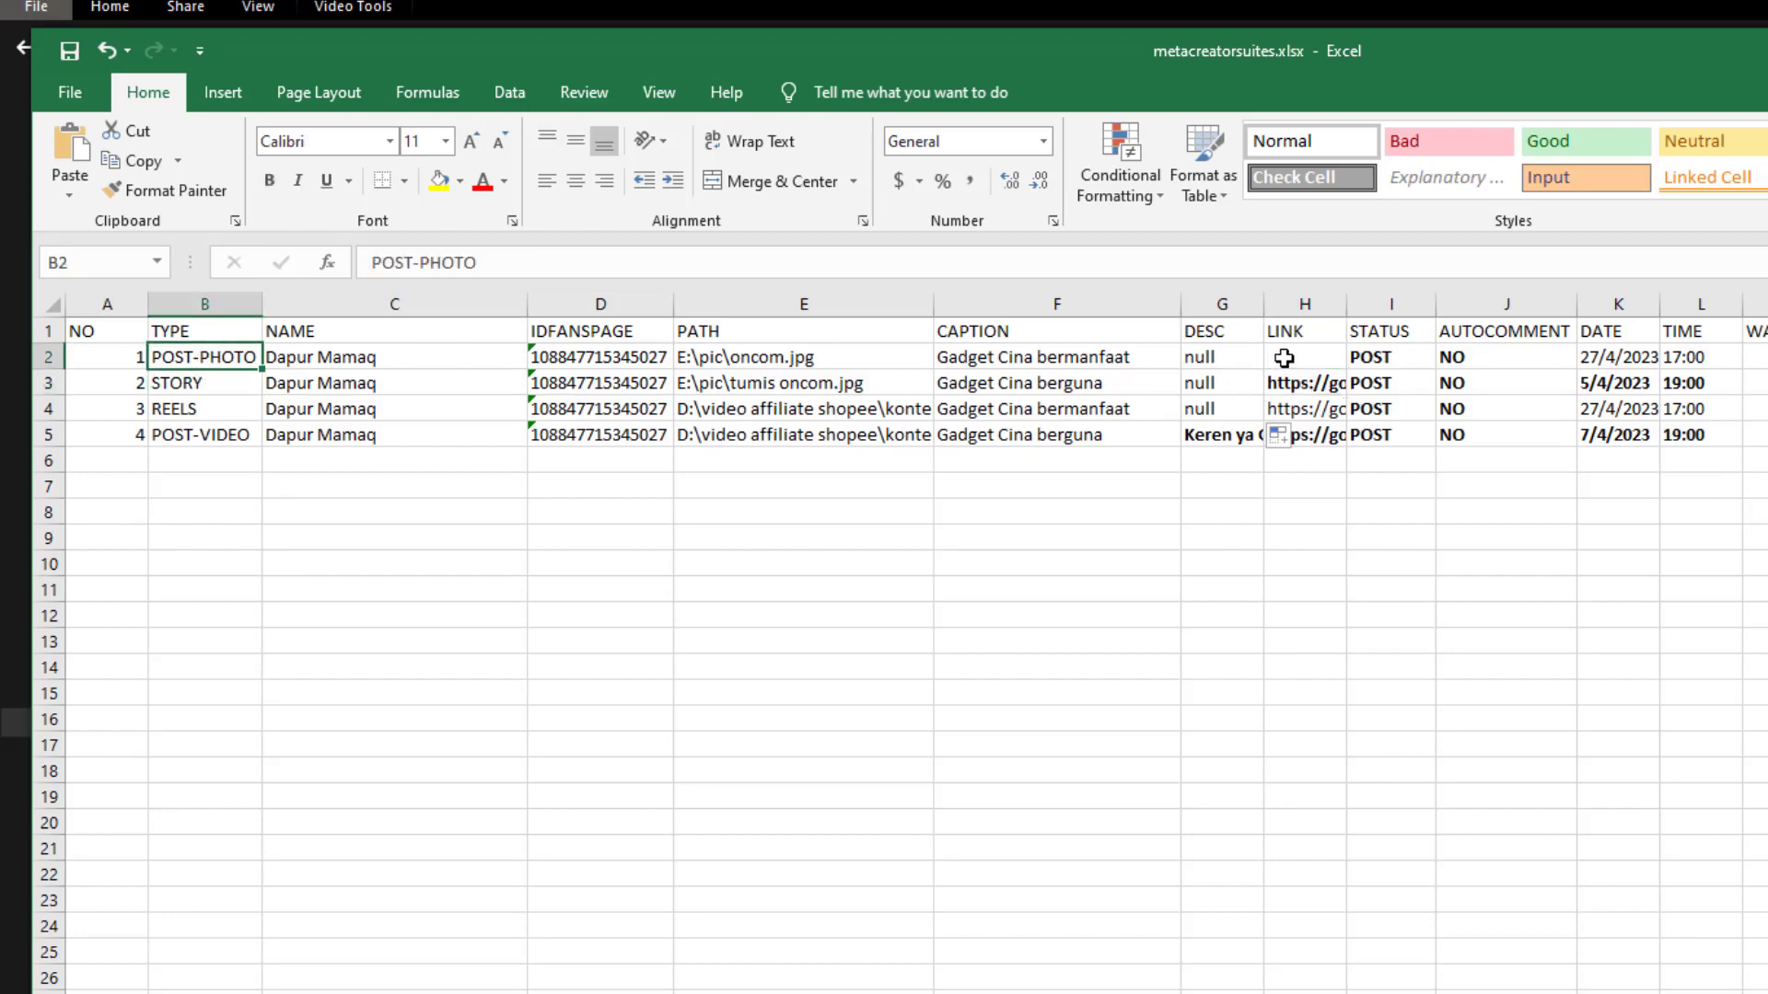
click(1290, 353)
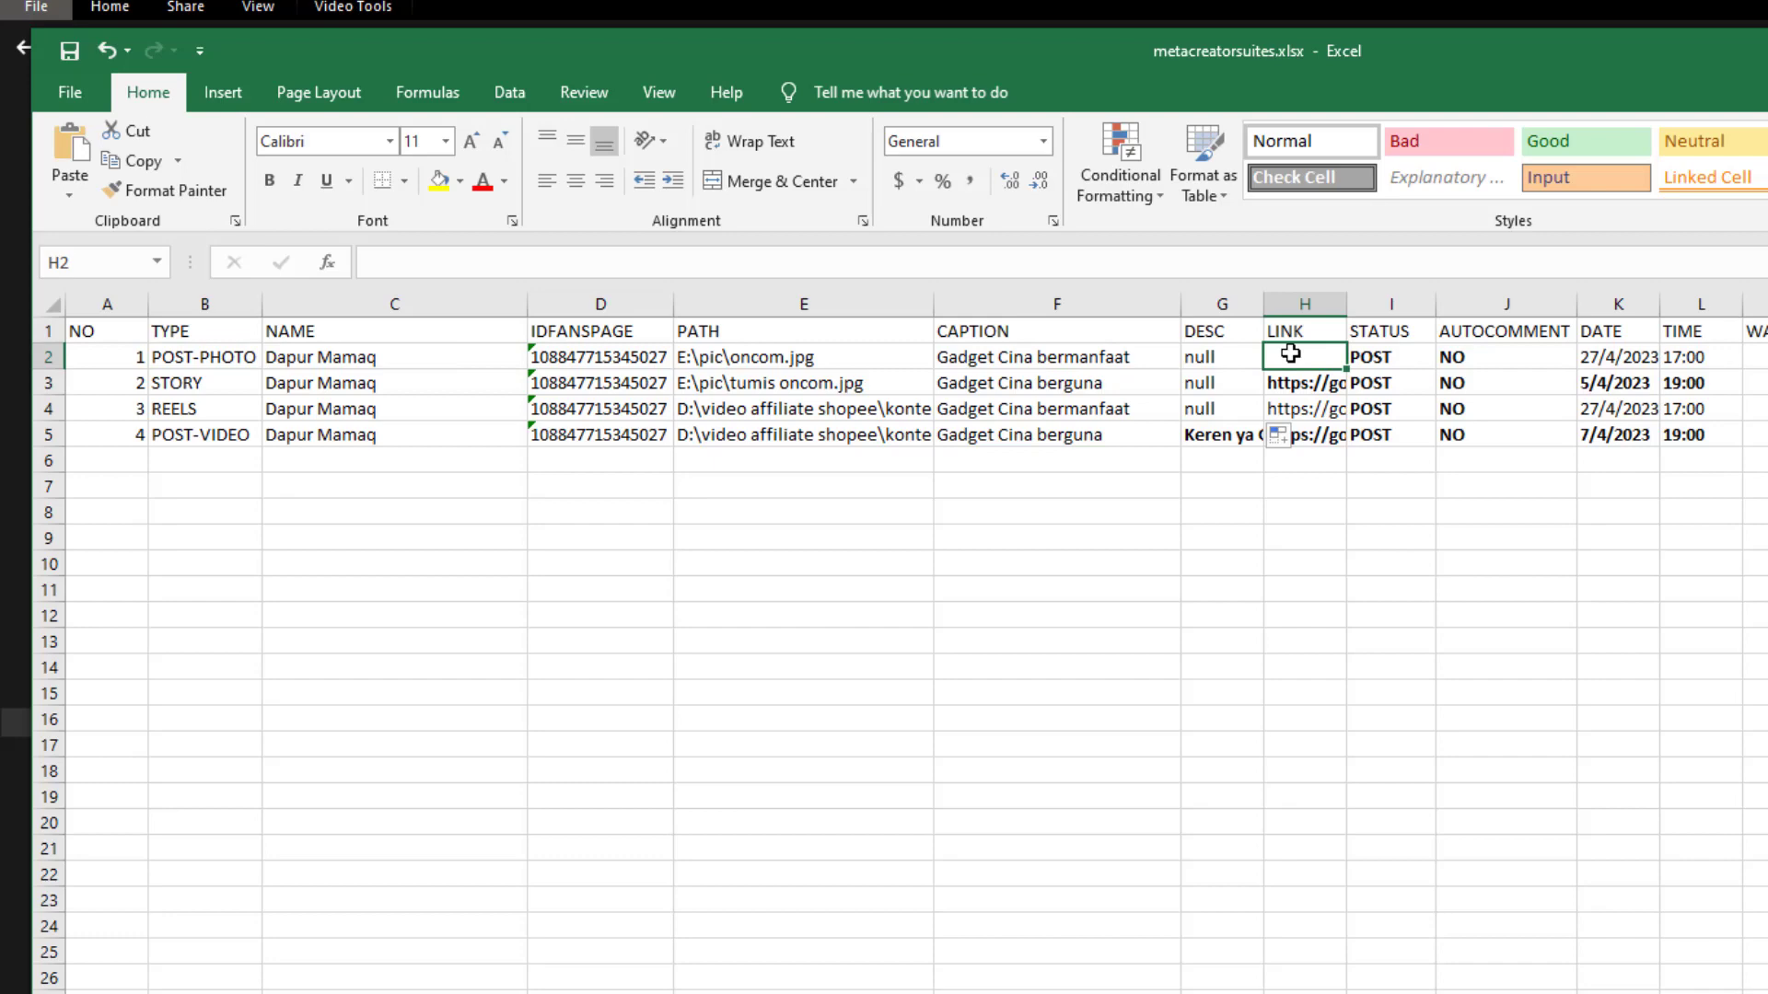
text(null)
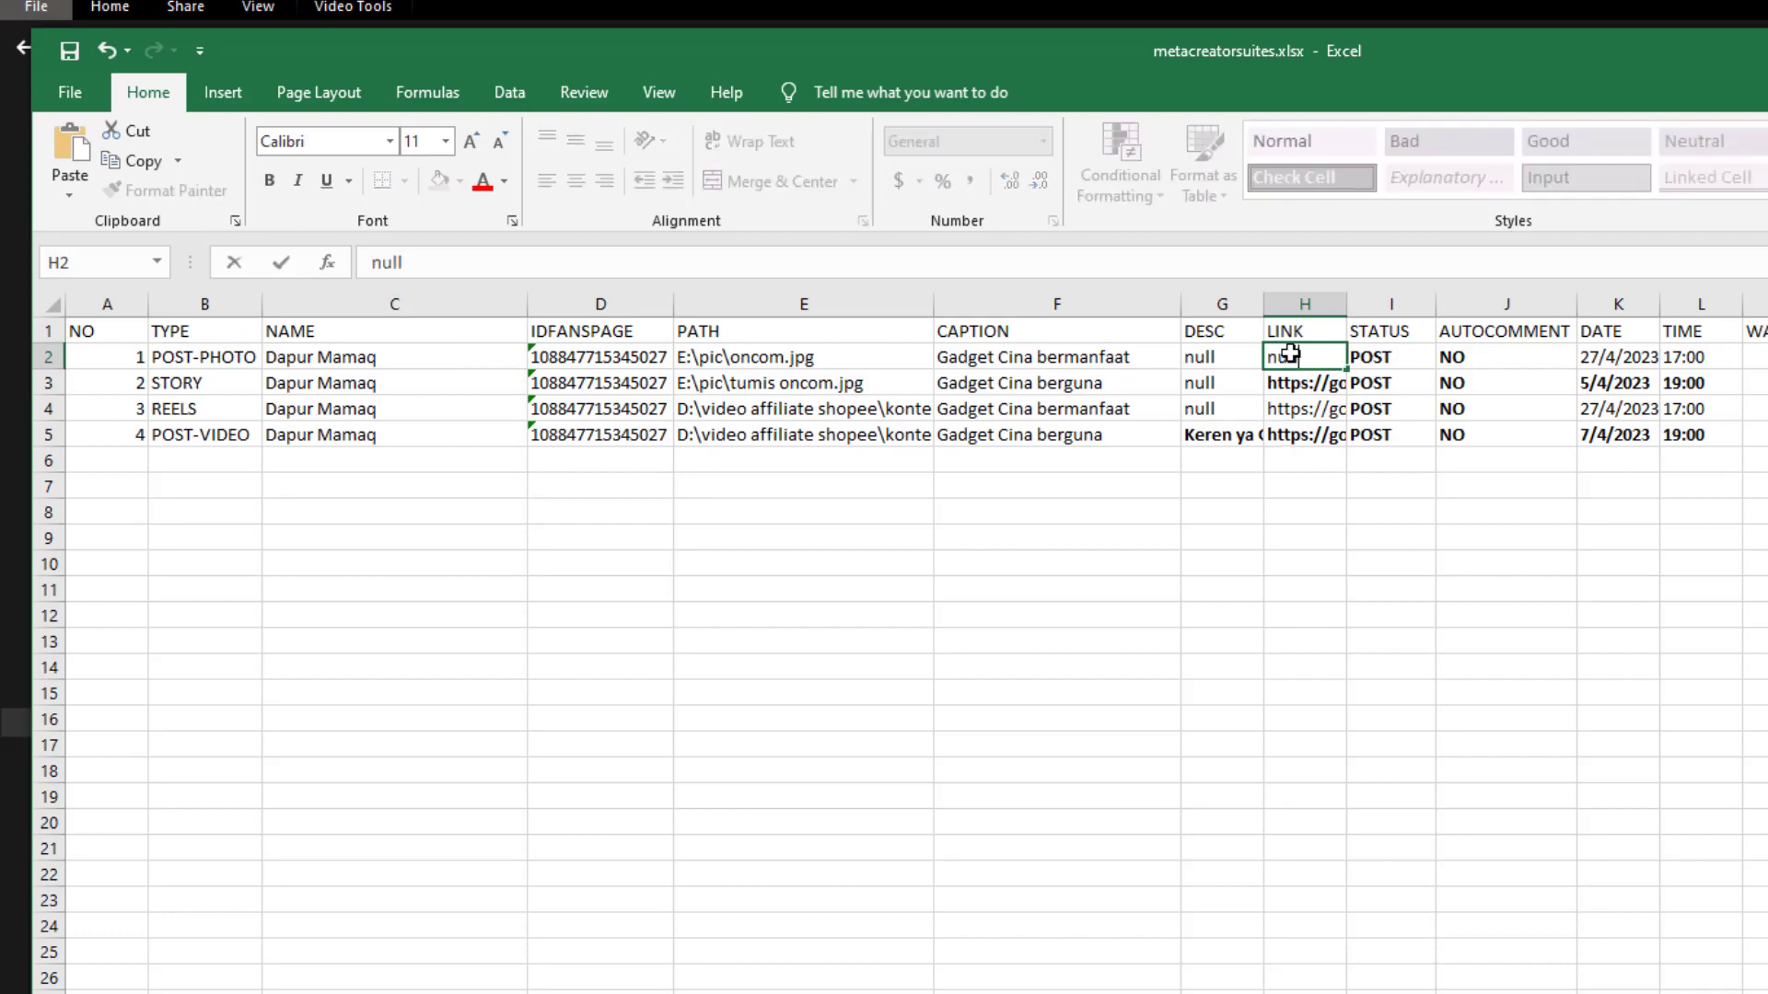
key(Return)
key(ctrl+c)
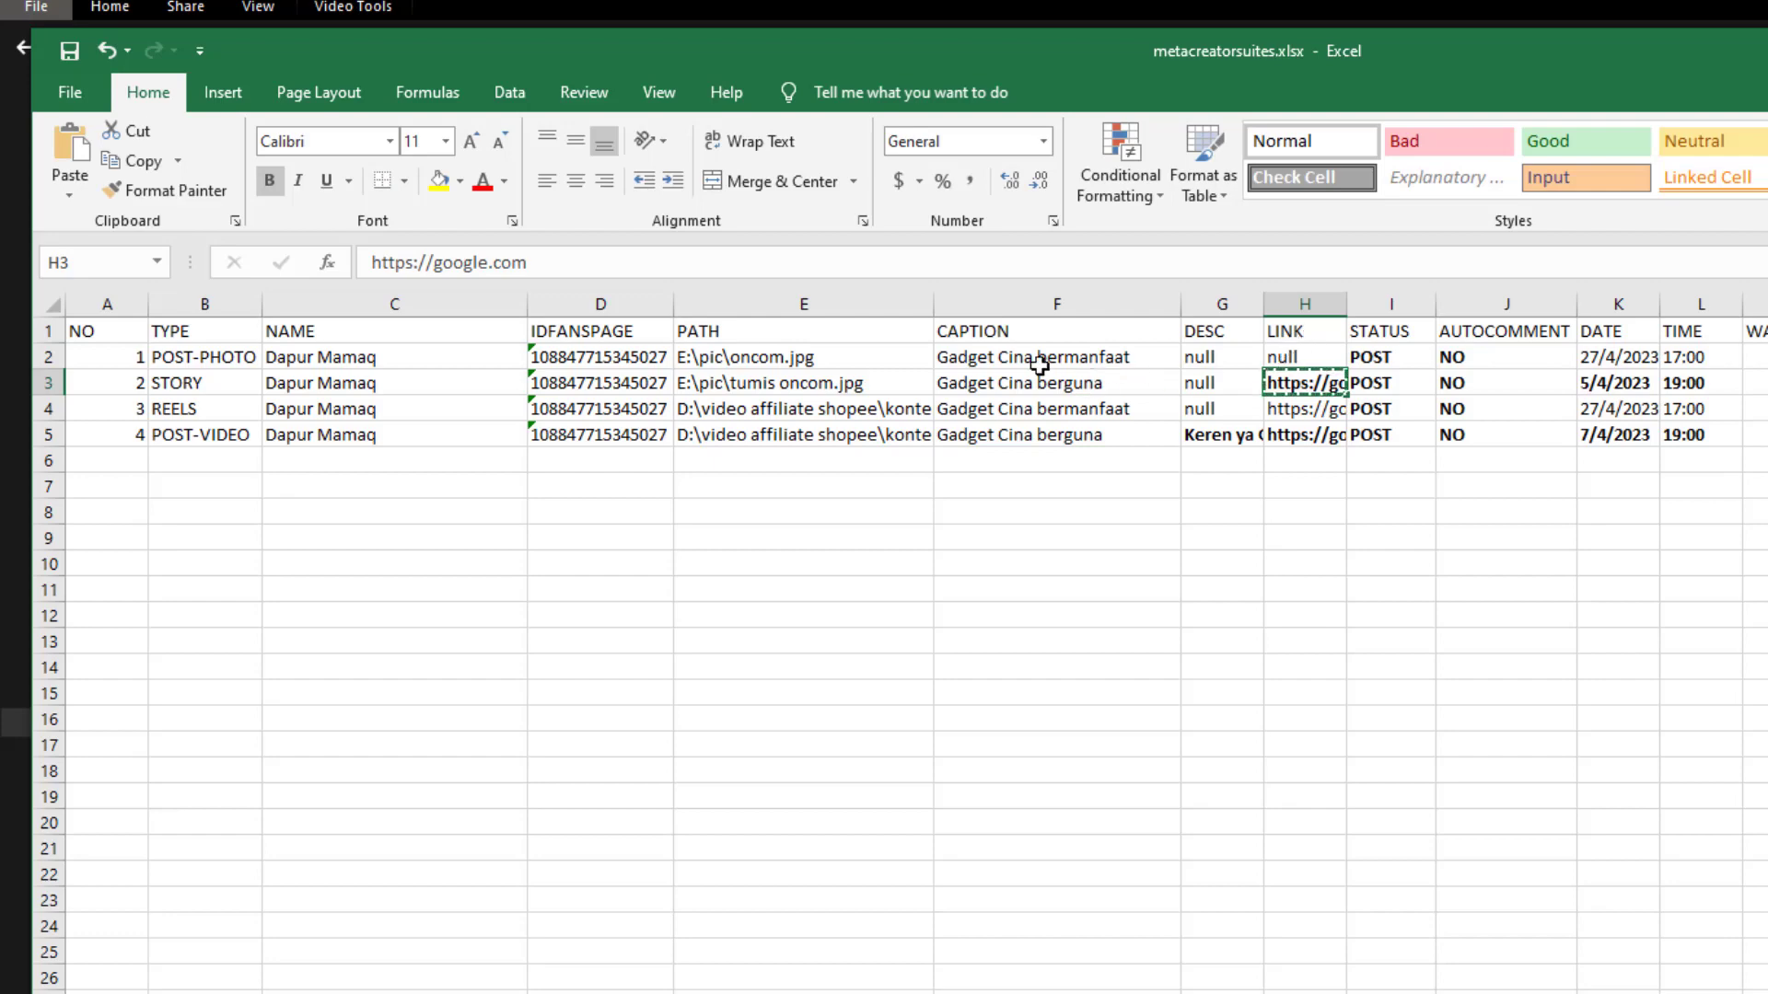
click(1292, 359)
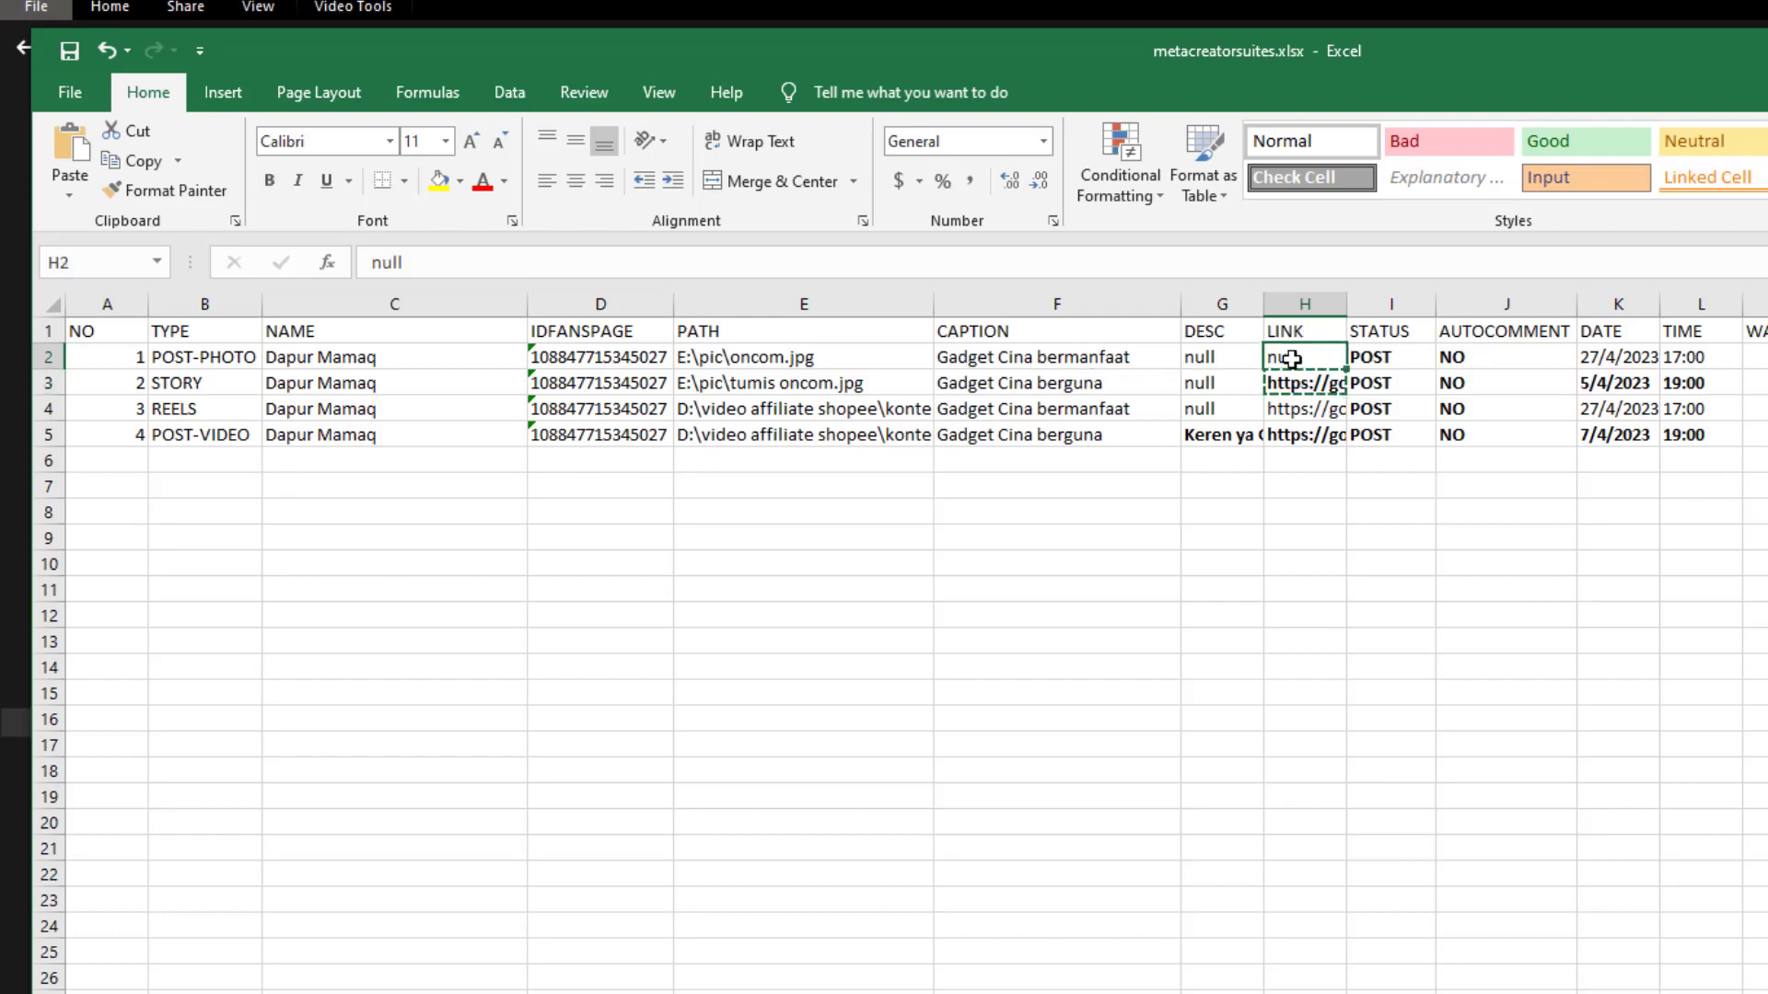
key(ctrl+v)
Recheck the POST-PHOTO row's caption and type, leaving the type unchanged
click(1066, 358)
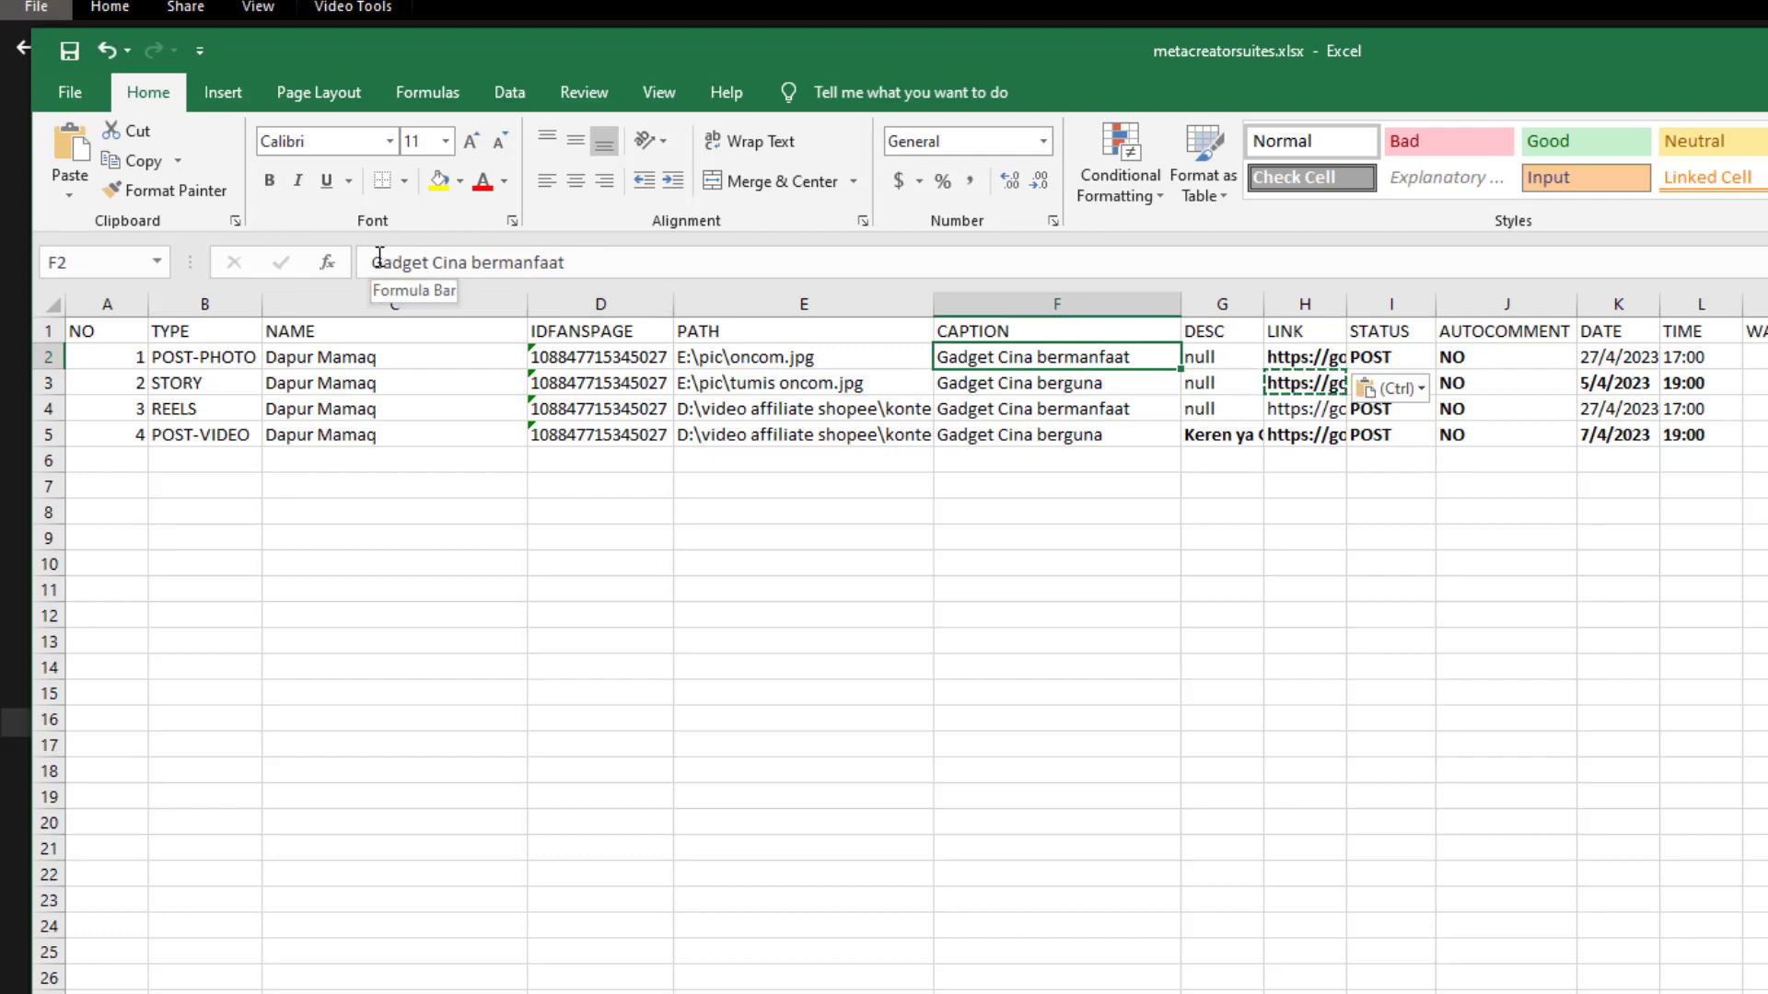
click(216, 367)
click(369, 258)
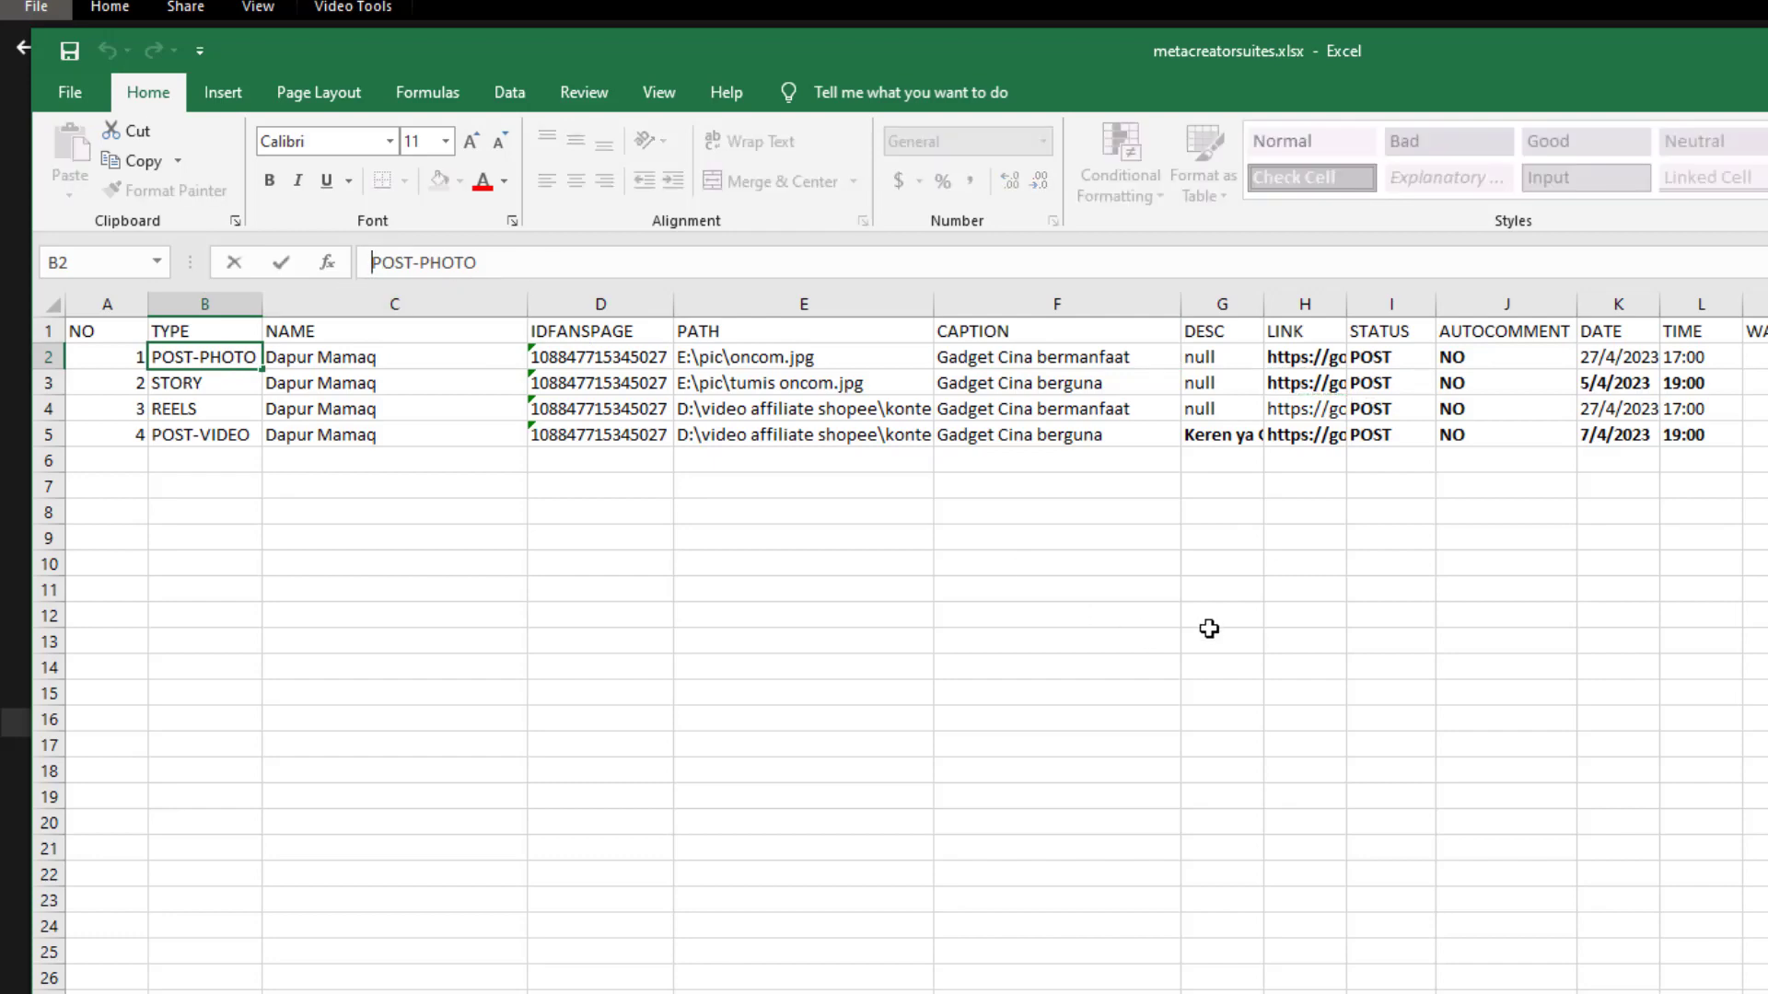
click(1216, 592)
click(1031, 357)
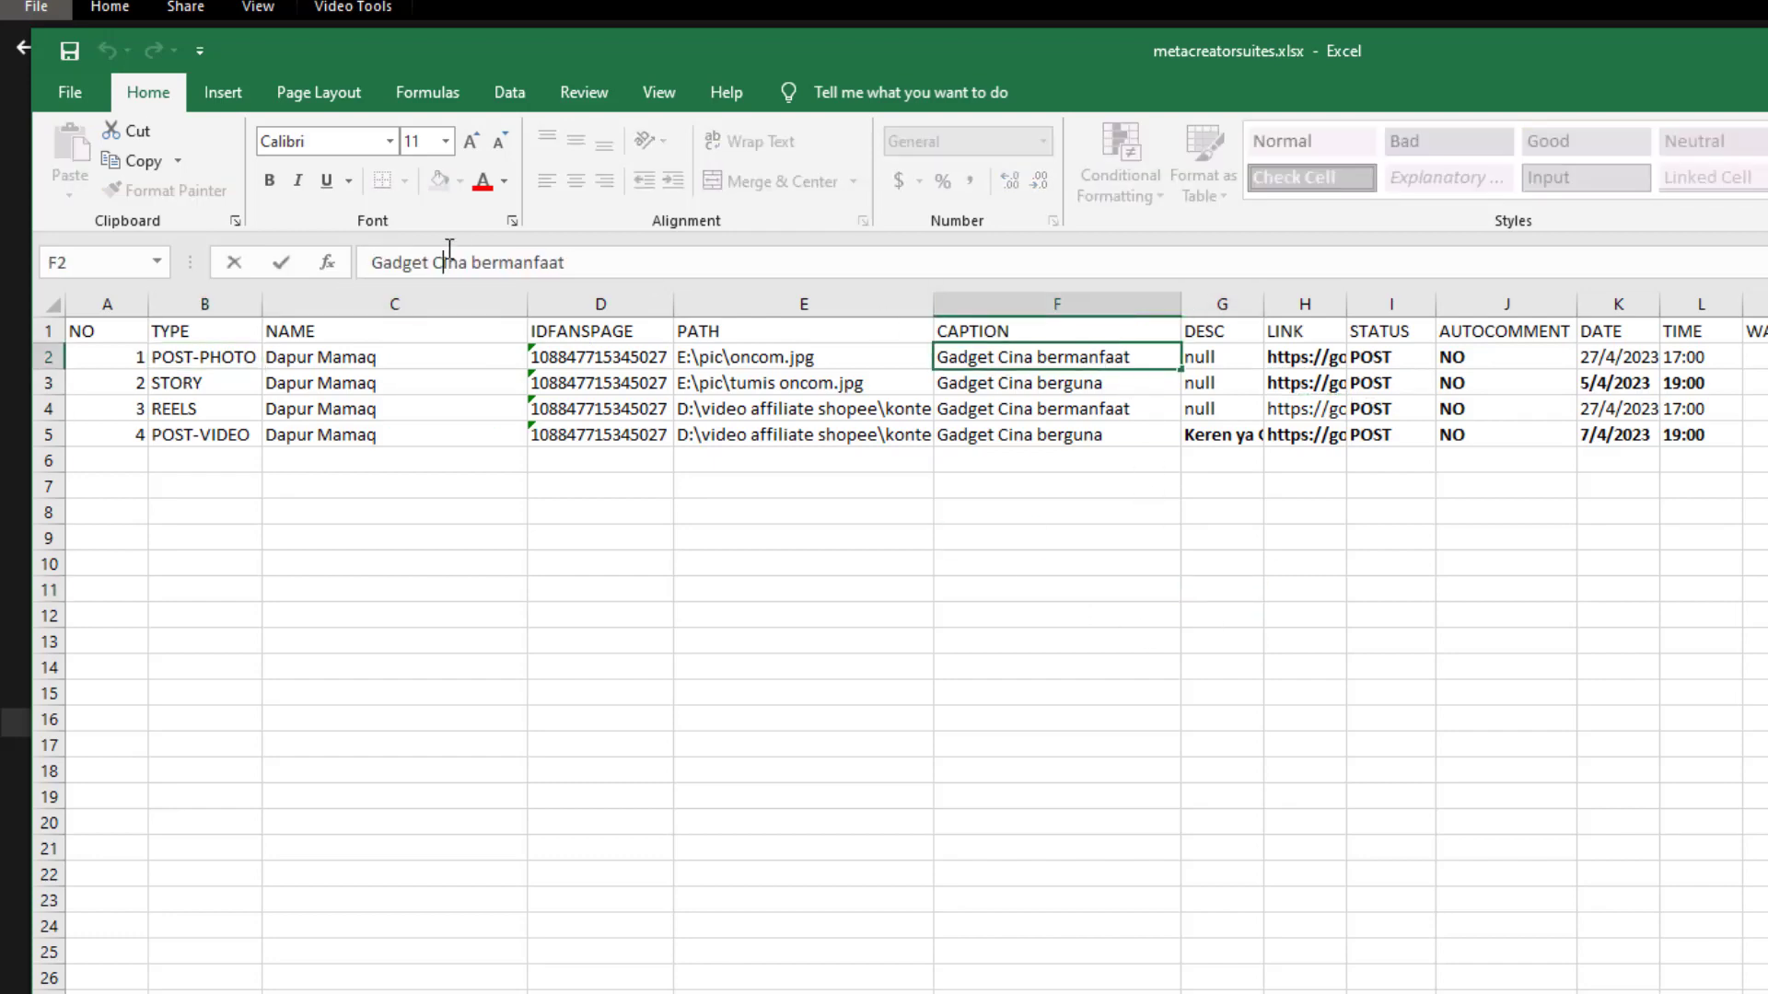
click(449, 248)
key(Home)
text(=concat)
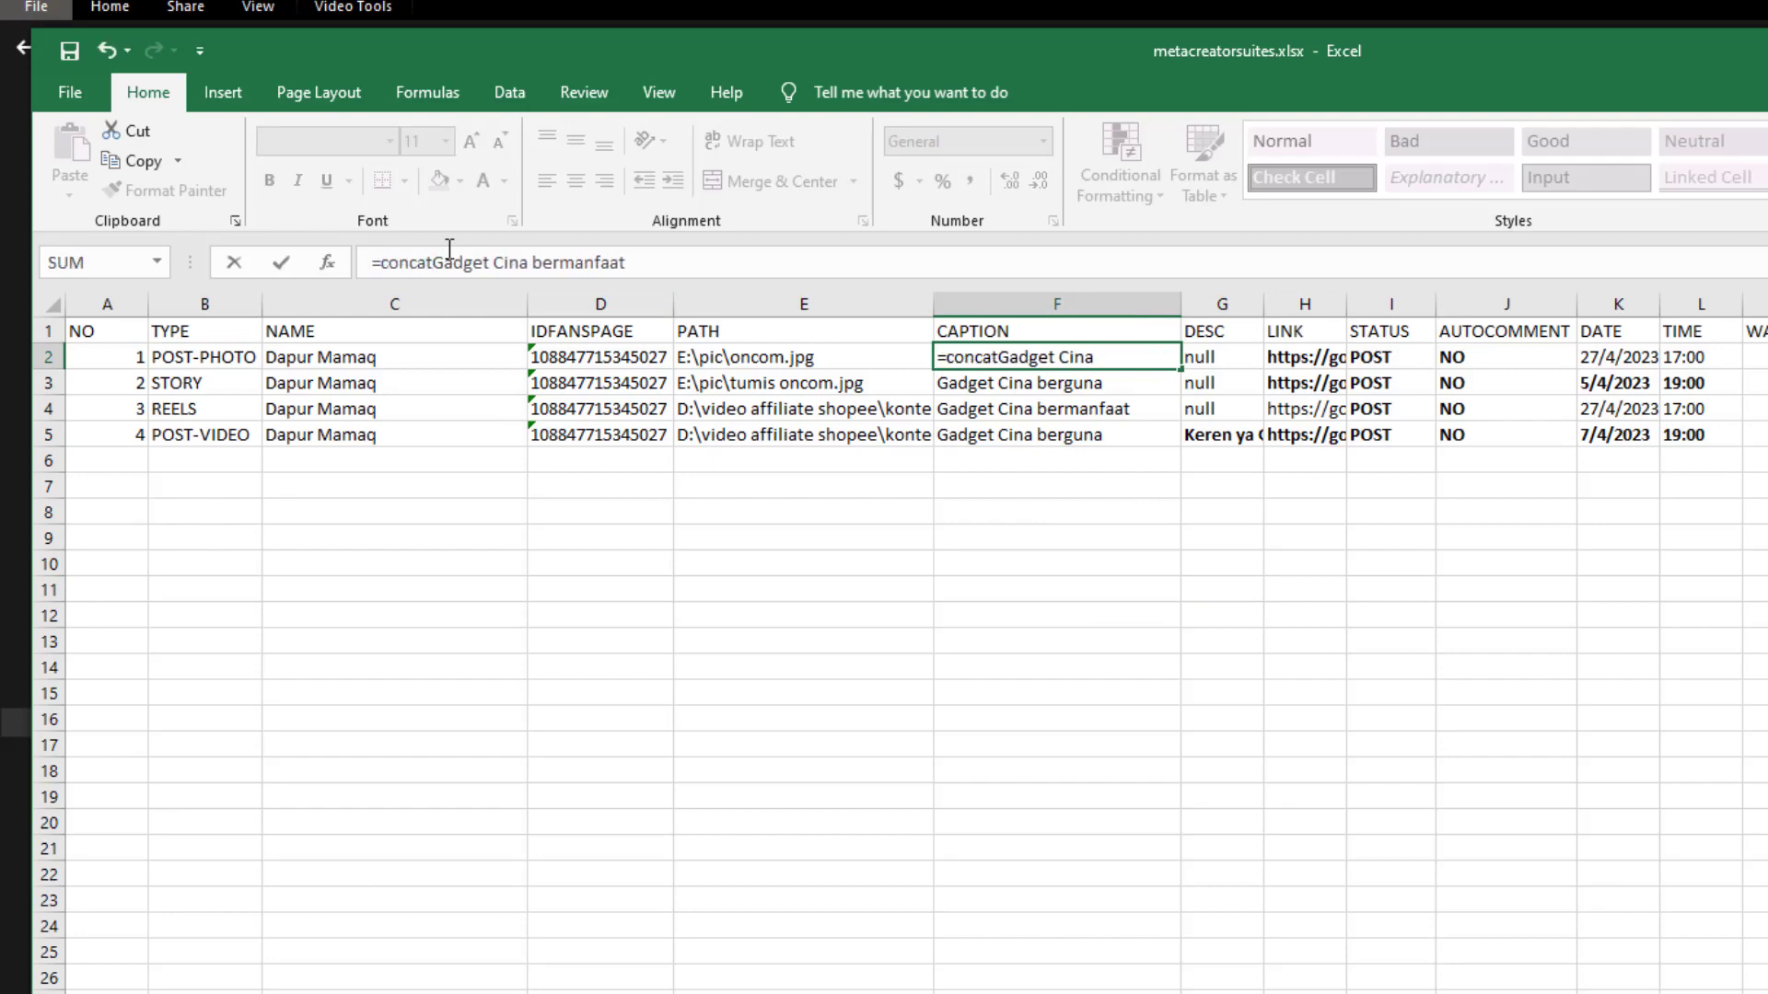
text((')
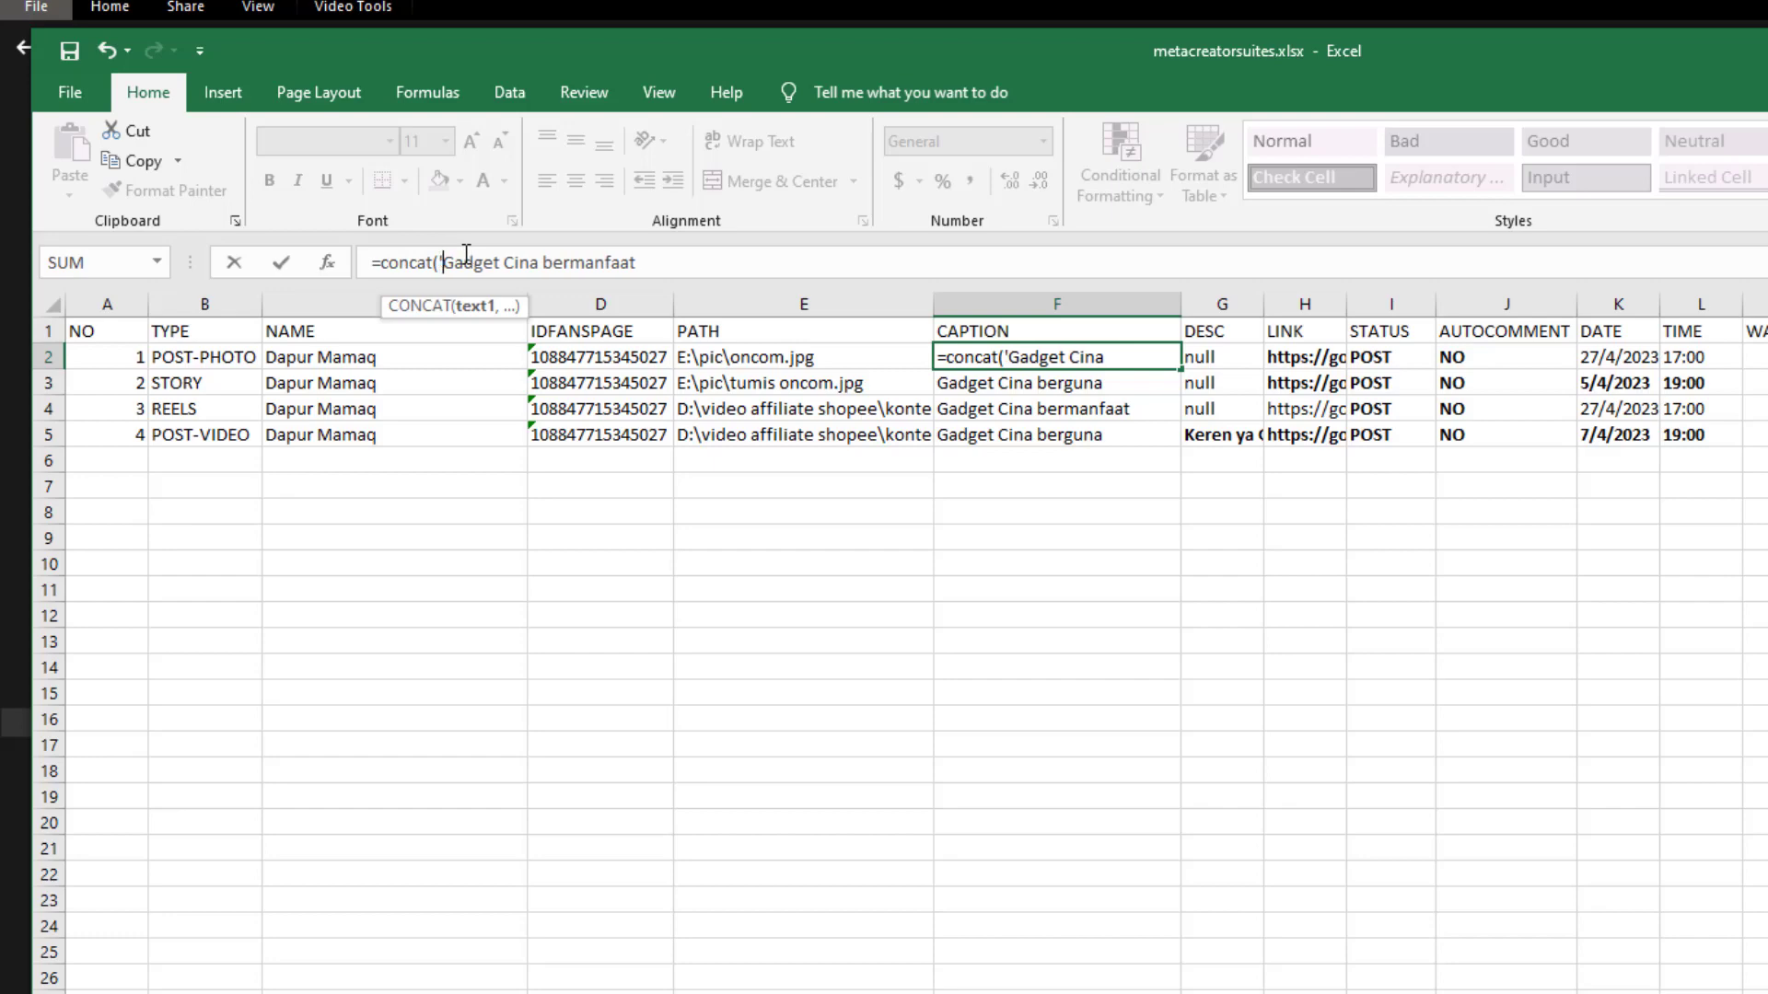
click(670, 258)
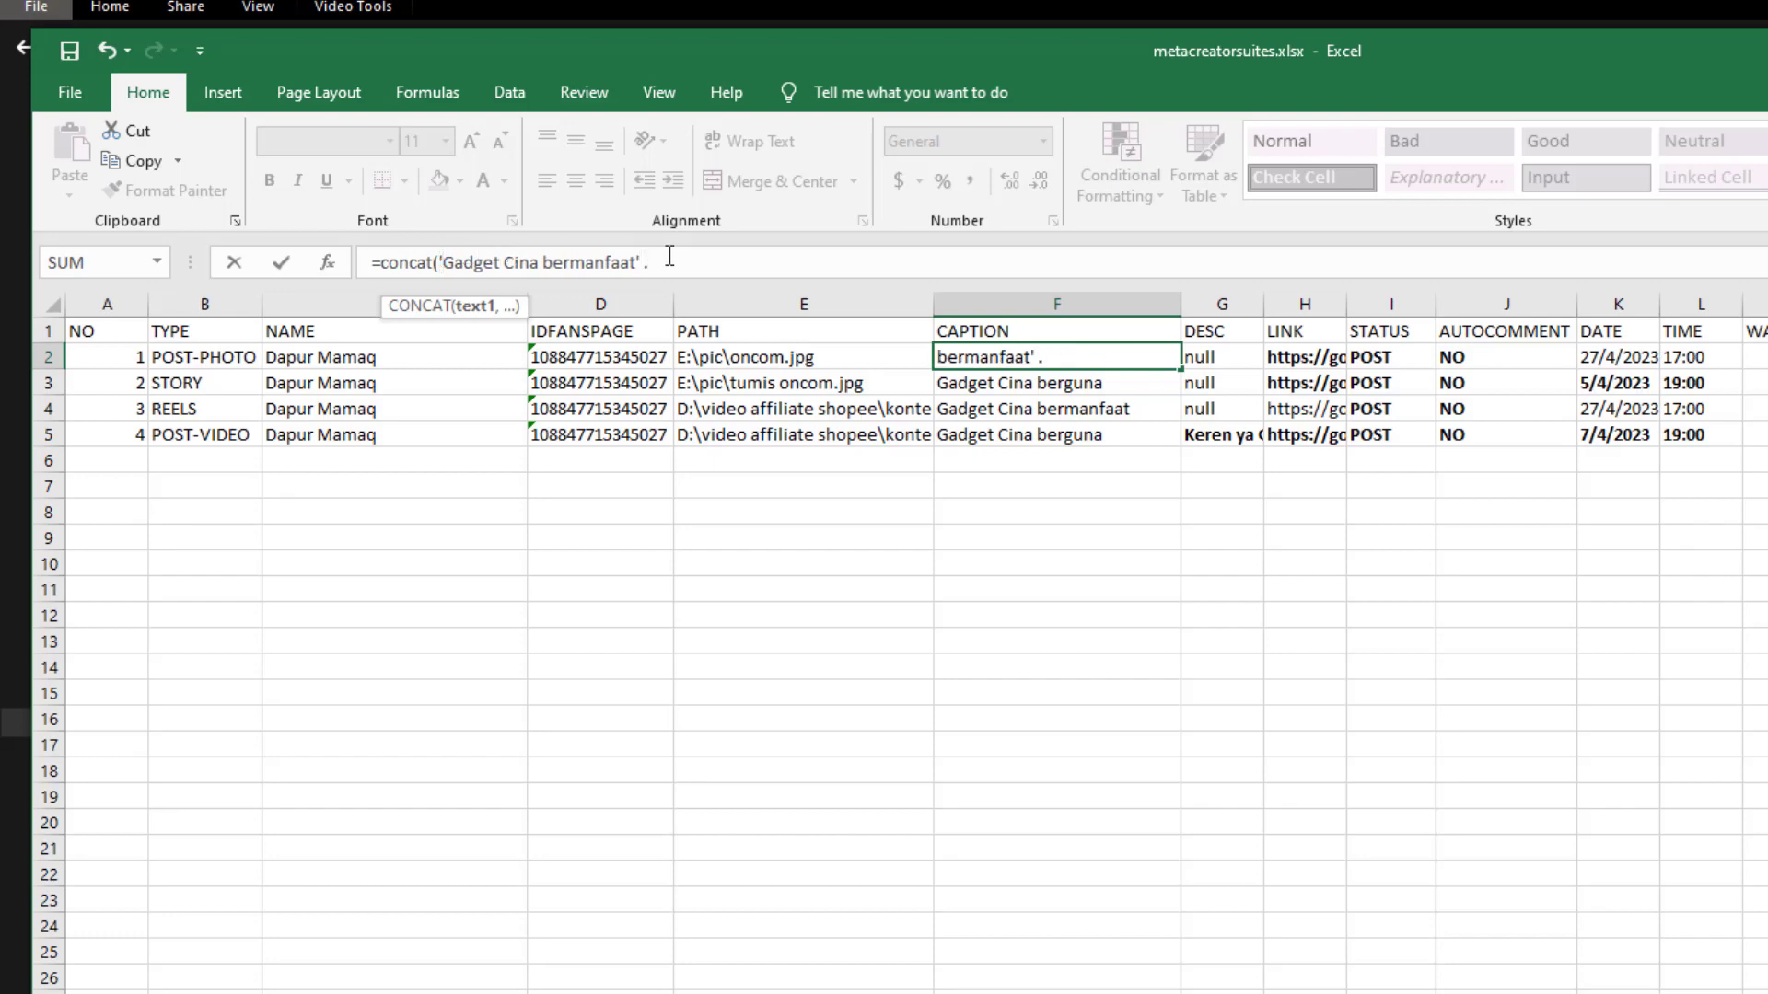
text(' ,)
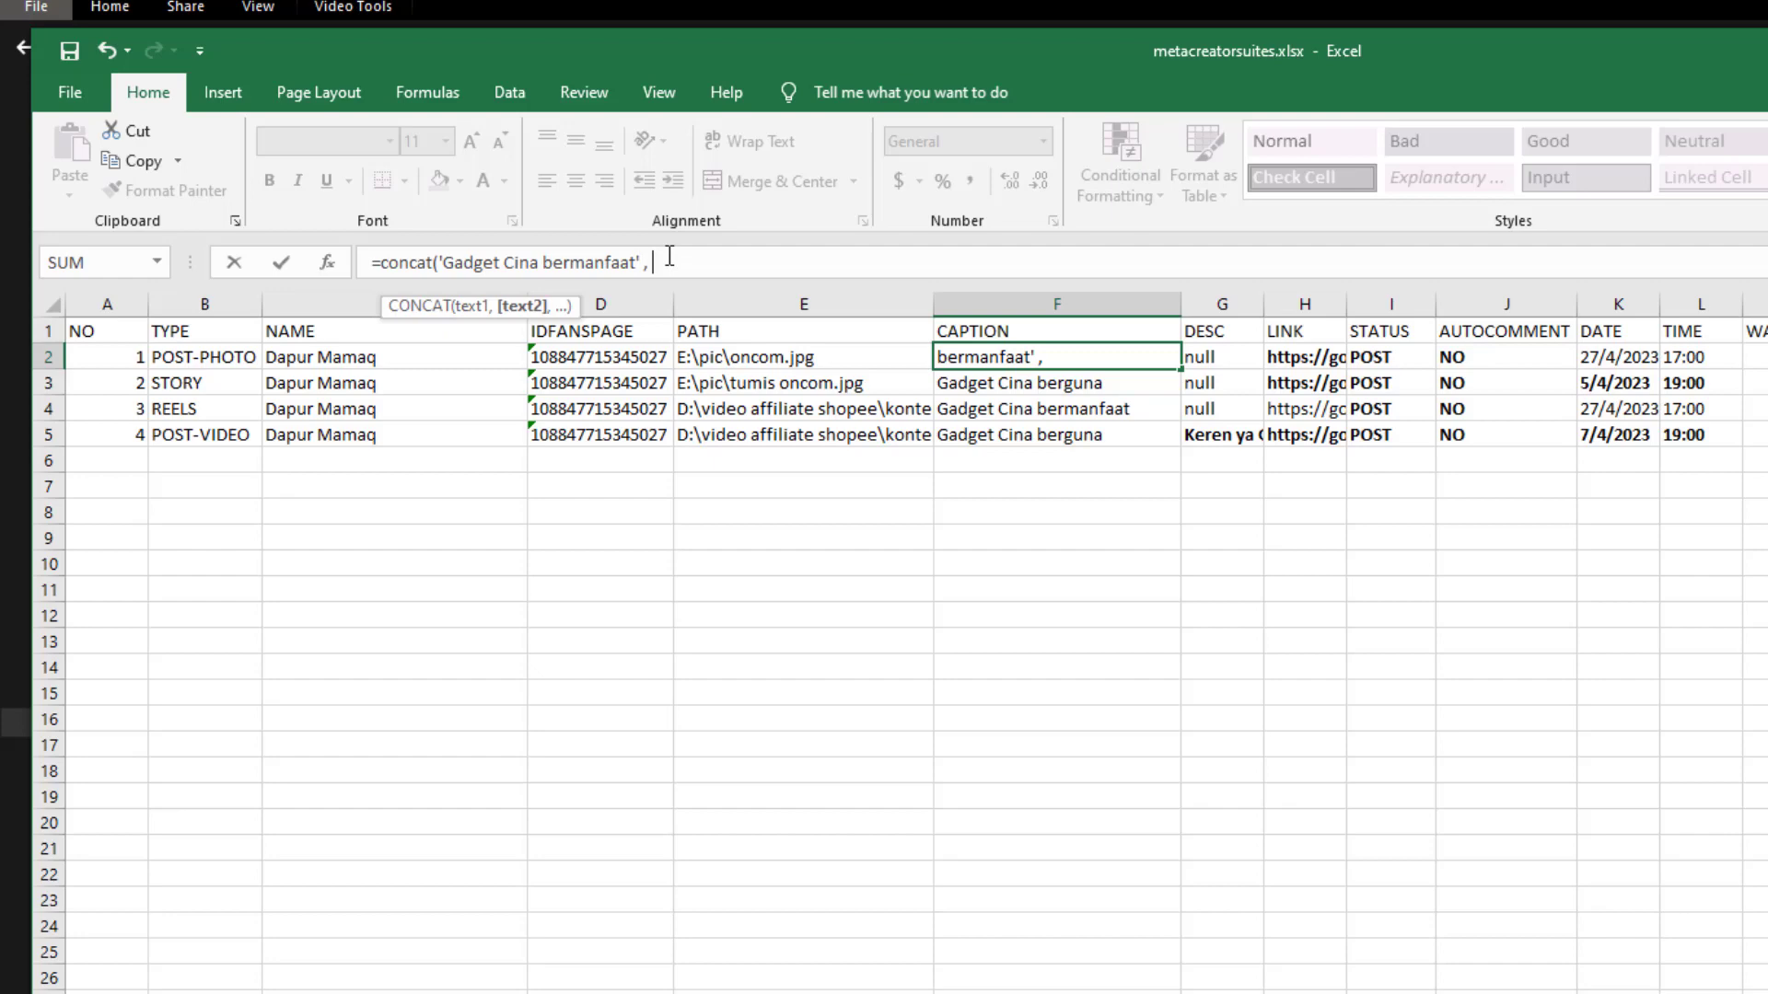
click(1307, 359)
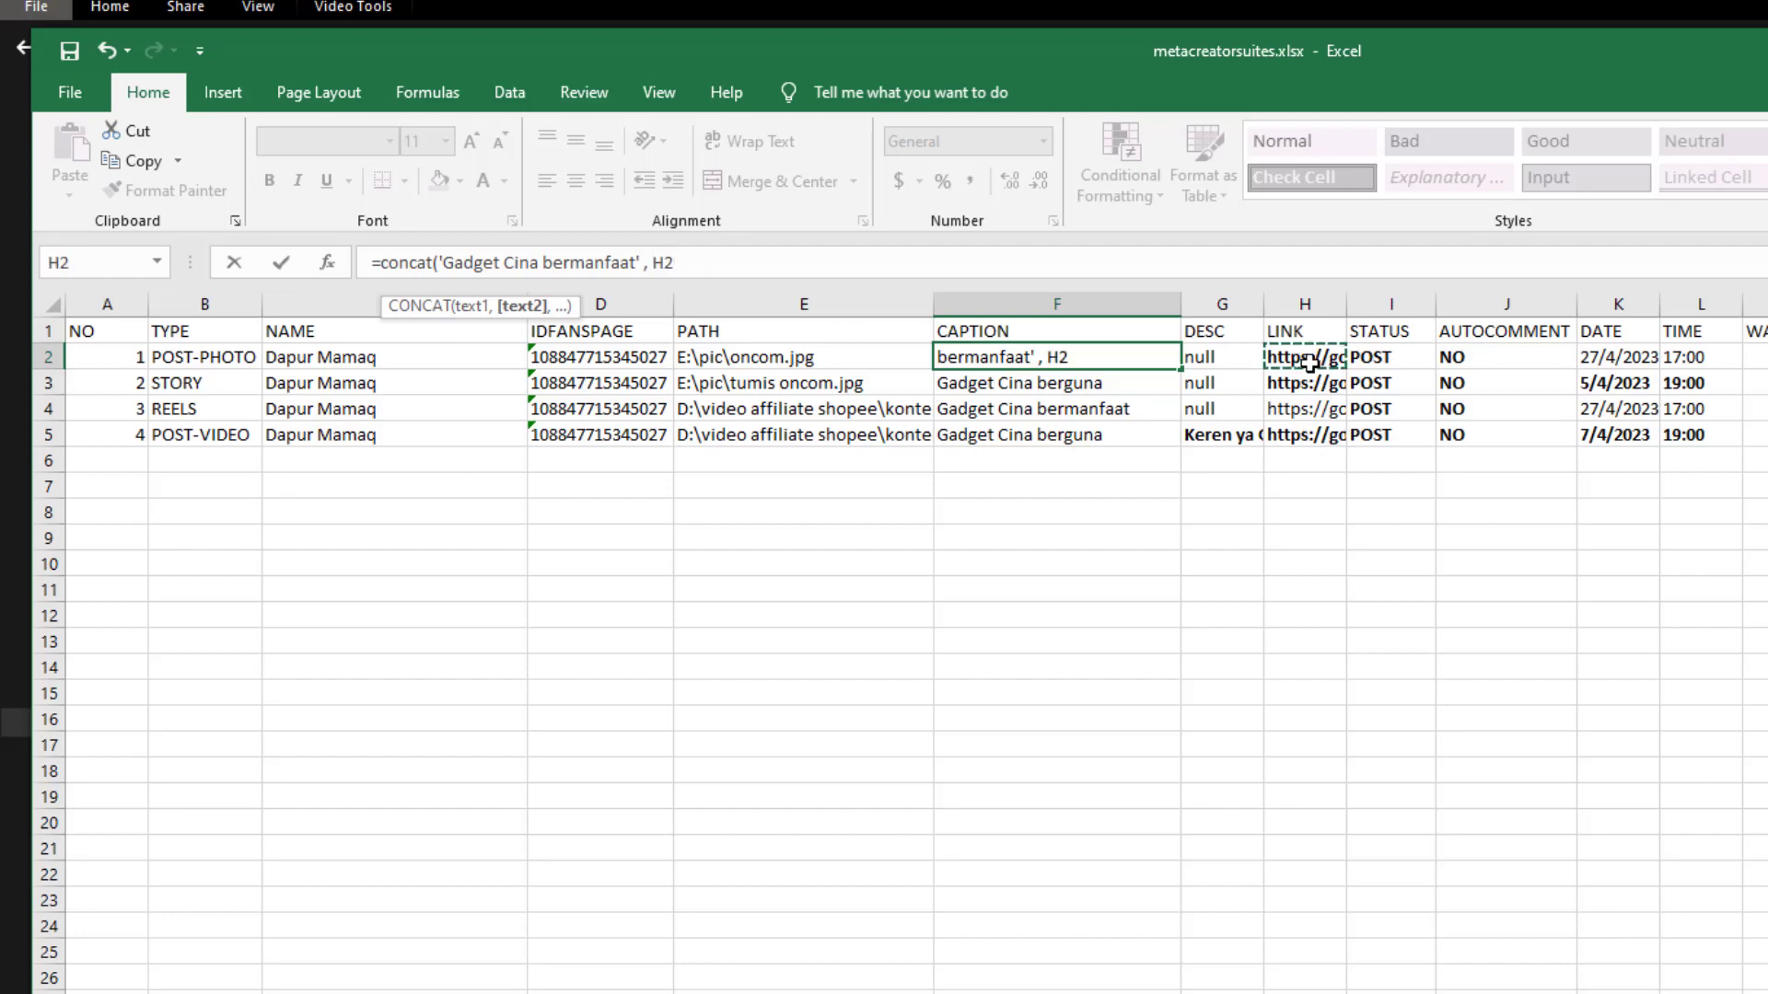
click(801, 267)
text())
key(Return)
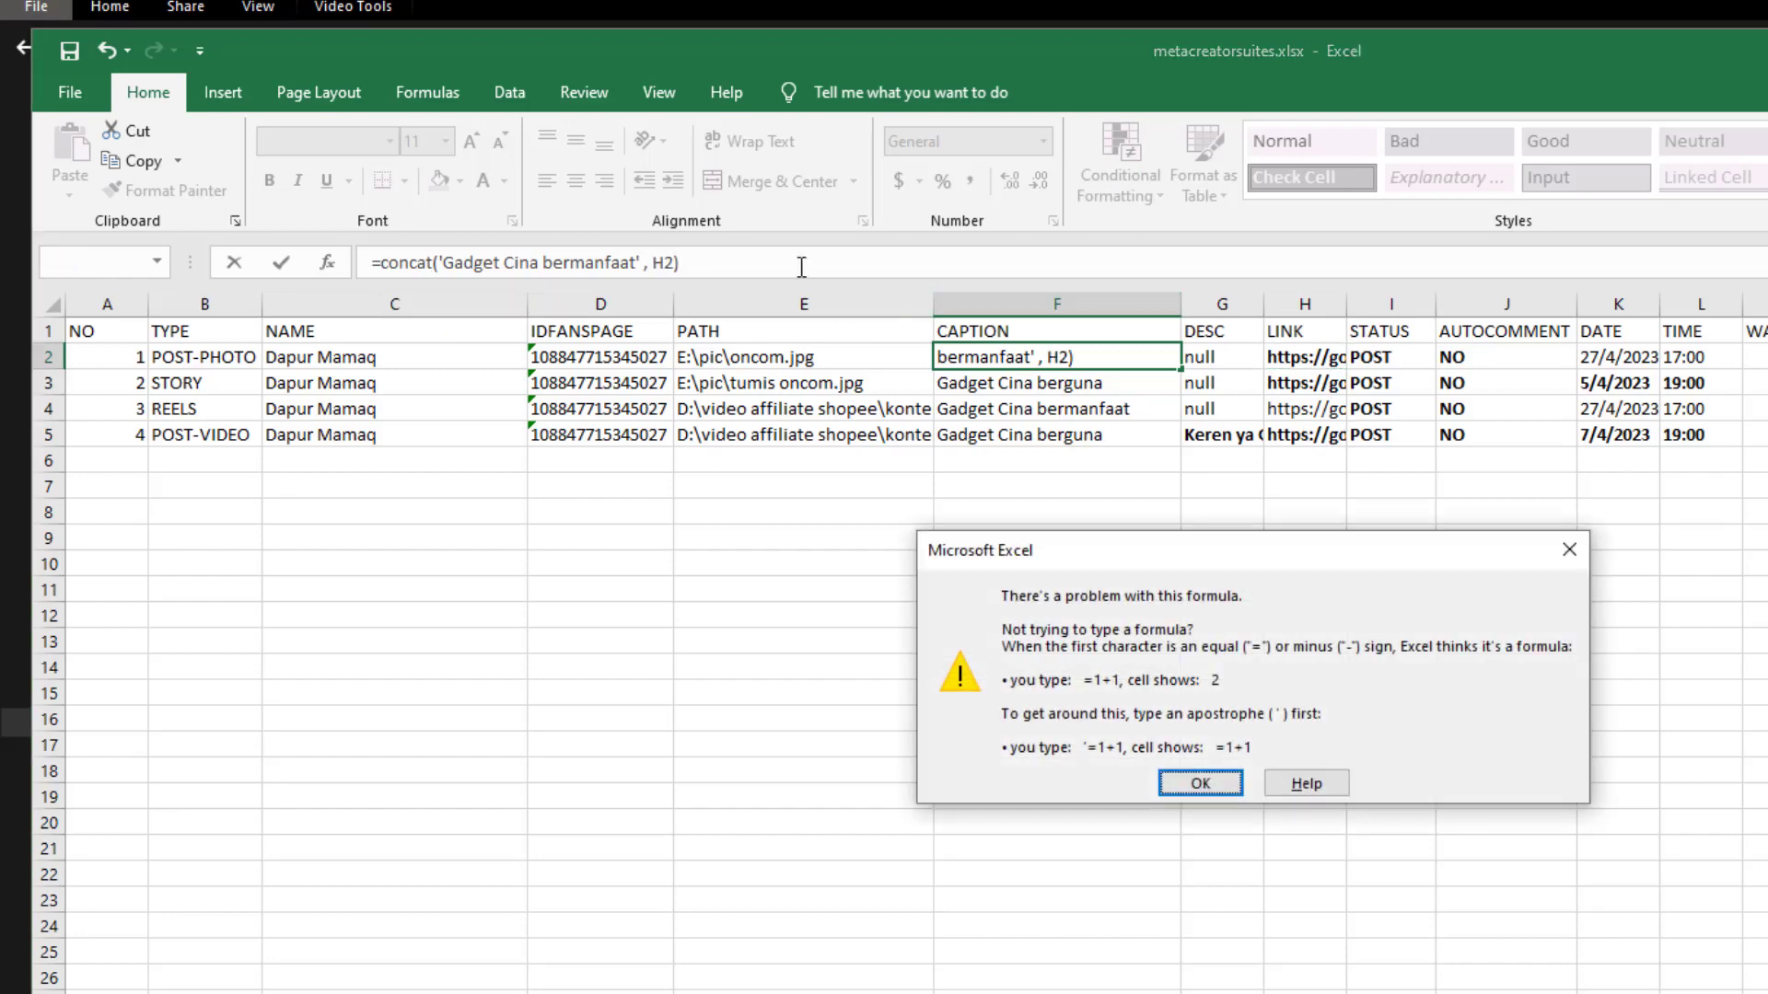
key(Return)
click(490, 266)
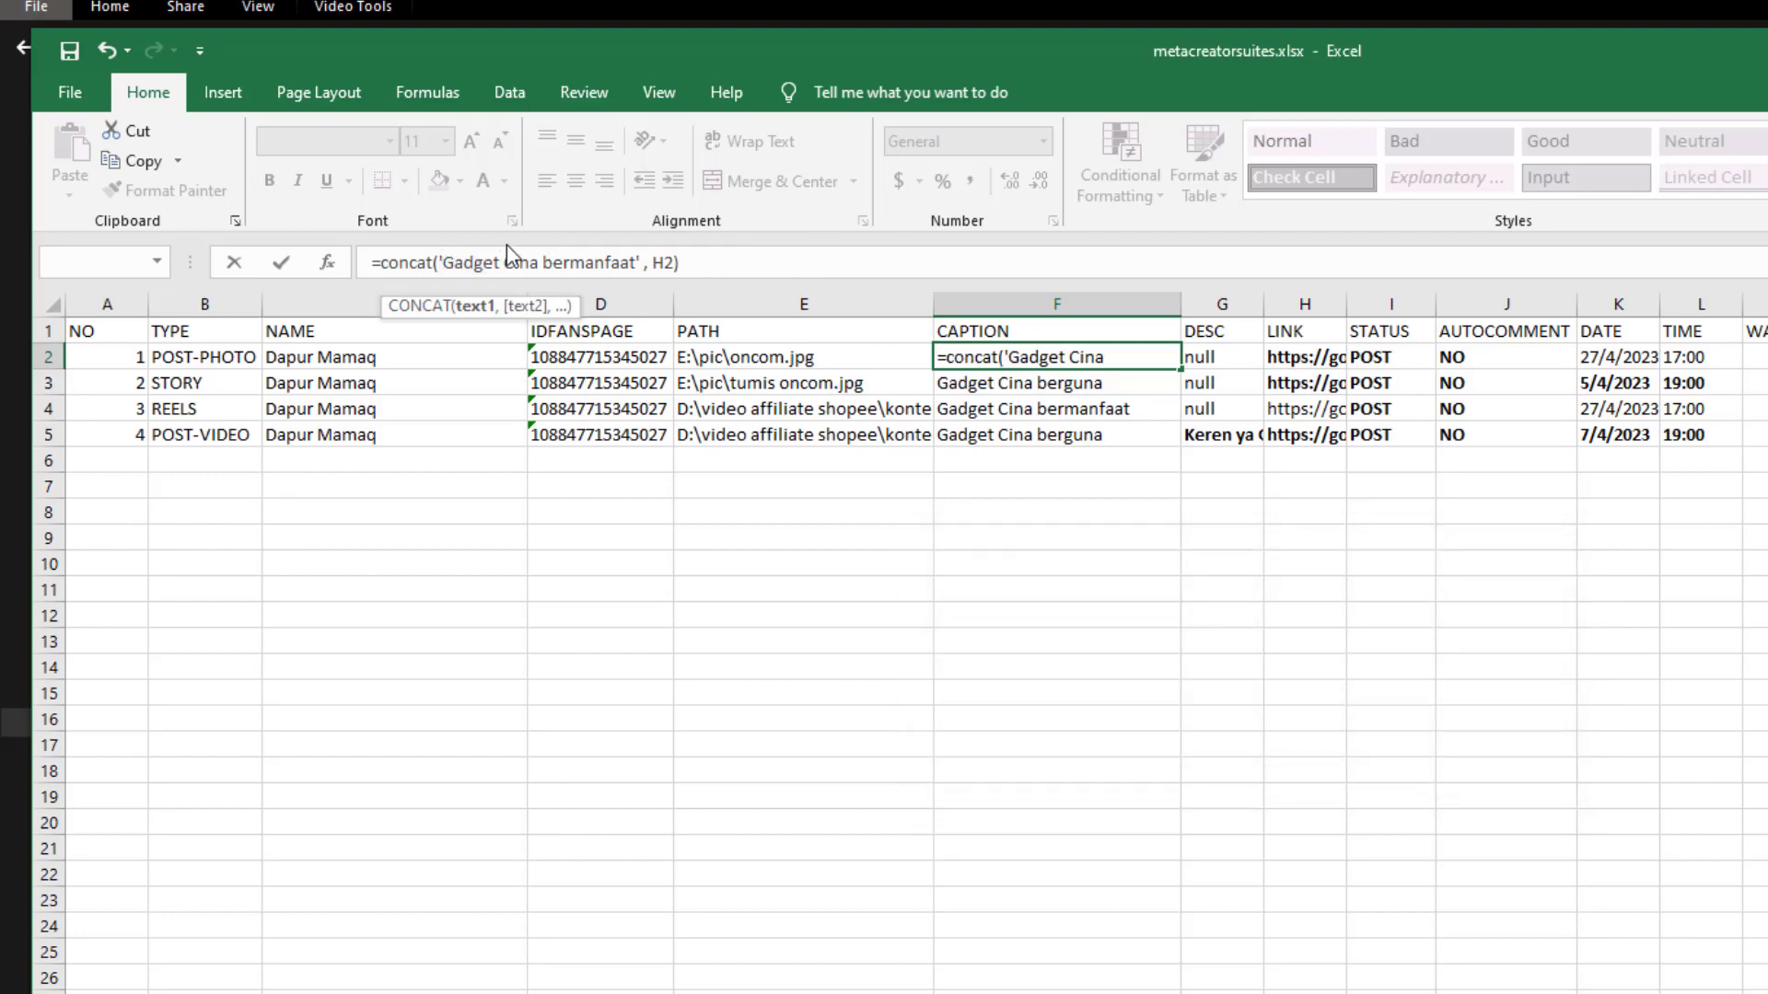
key(BackSpace)
text(")
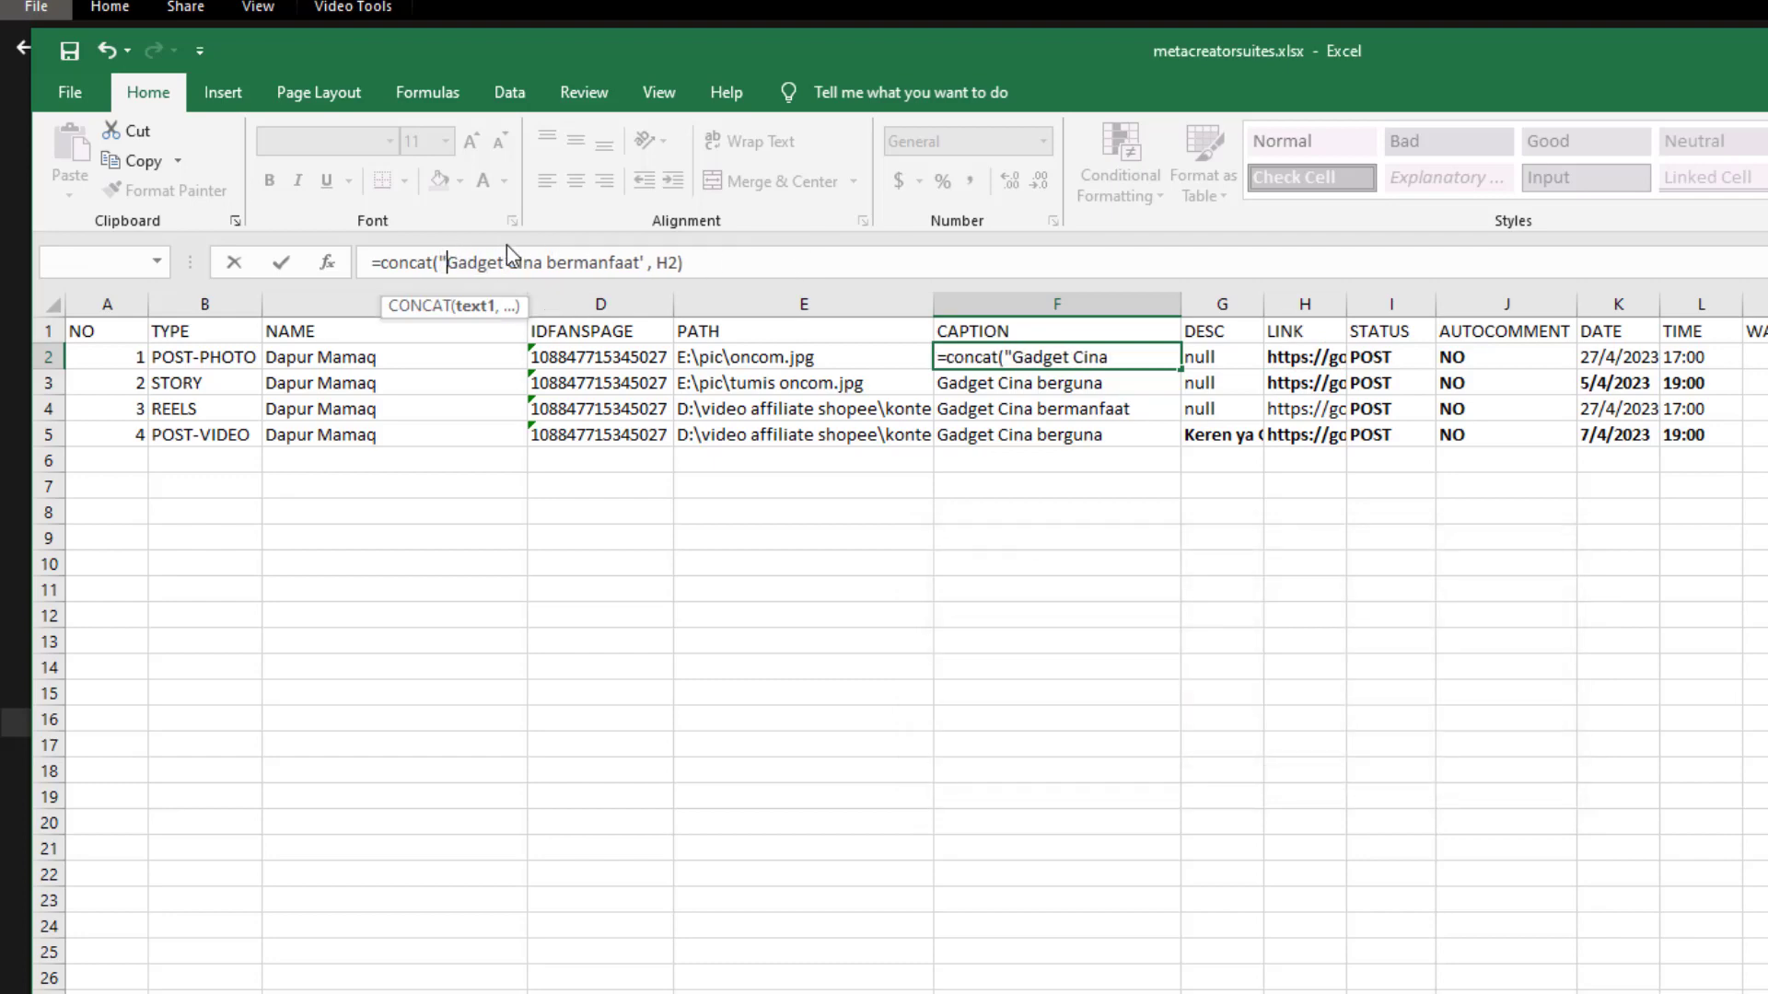
click(646, 264)
key(BackSpace)
text(")
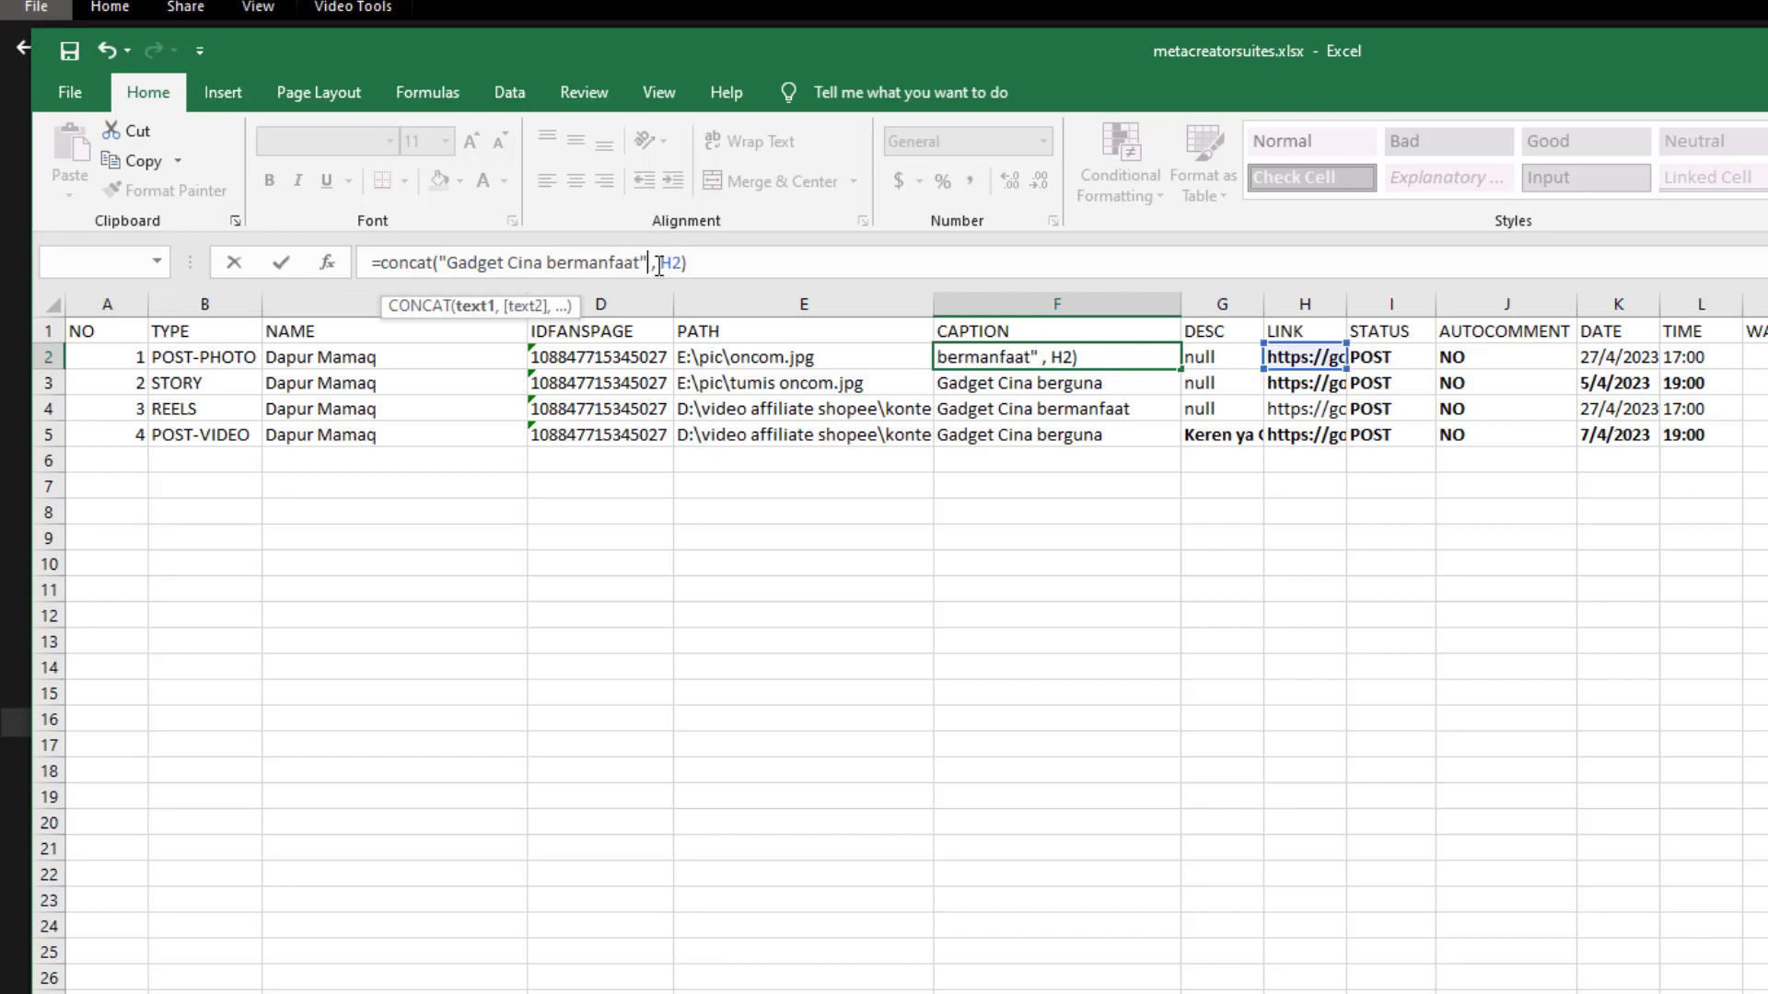
key(Return)
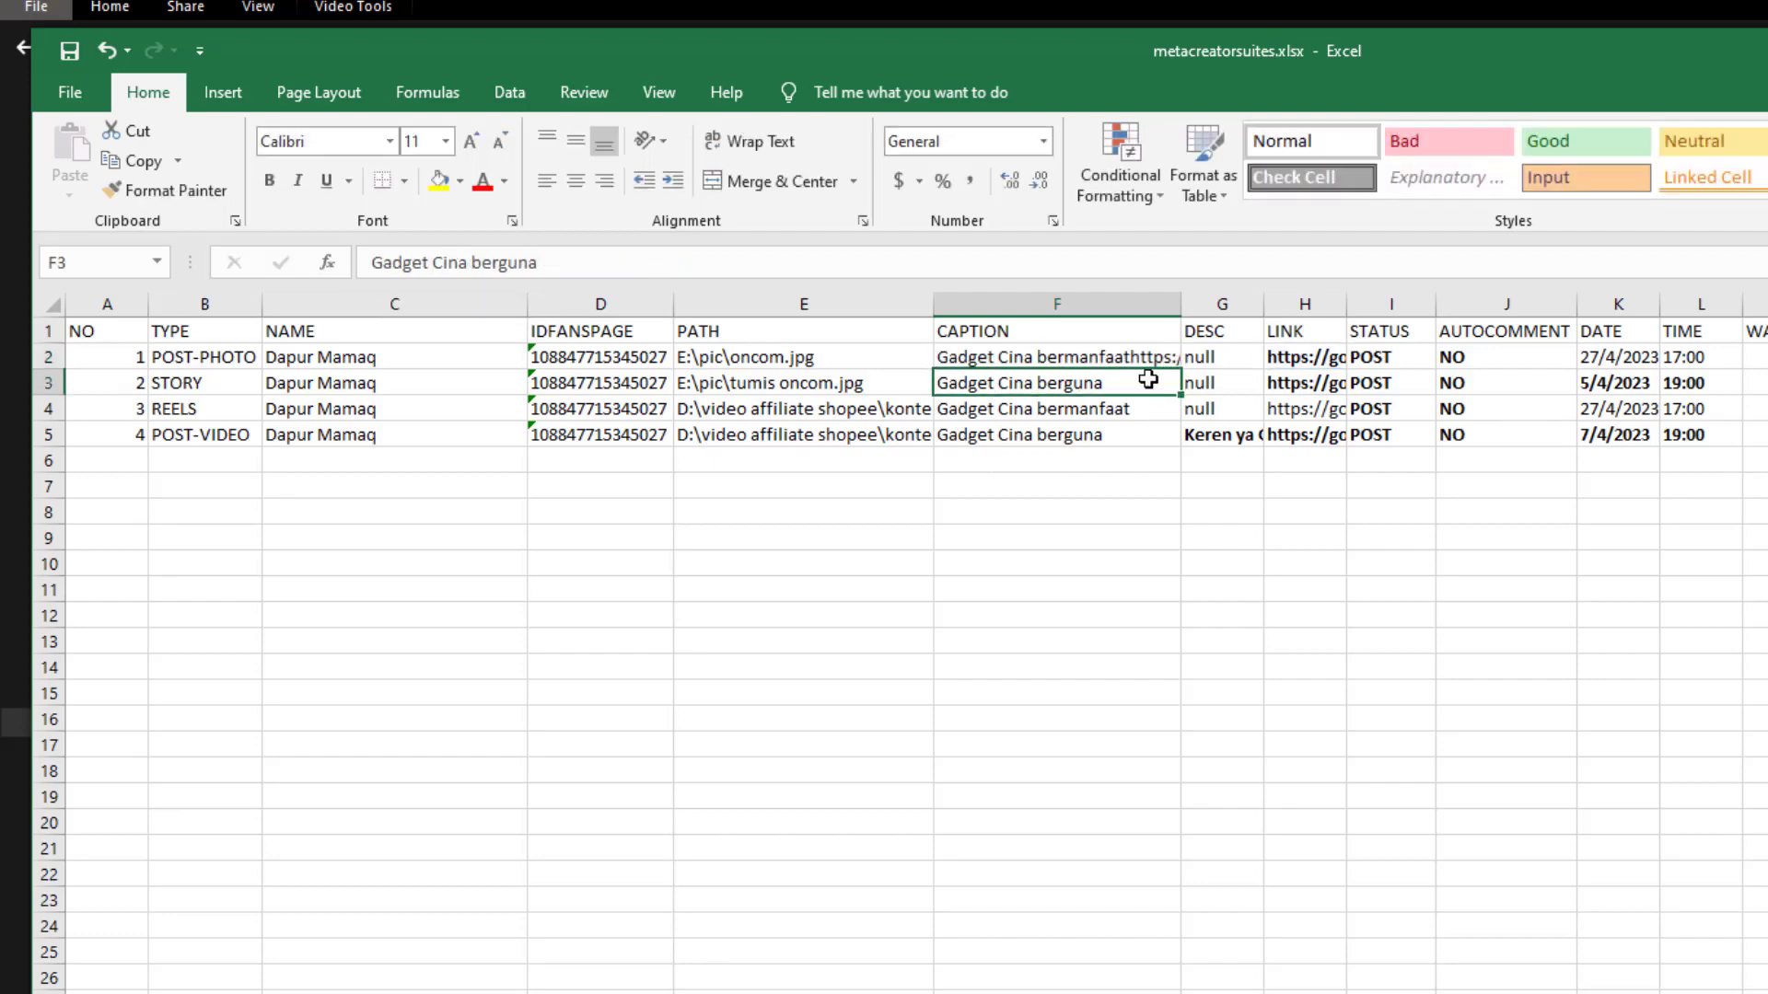
click(1116, 355)
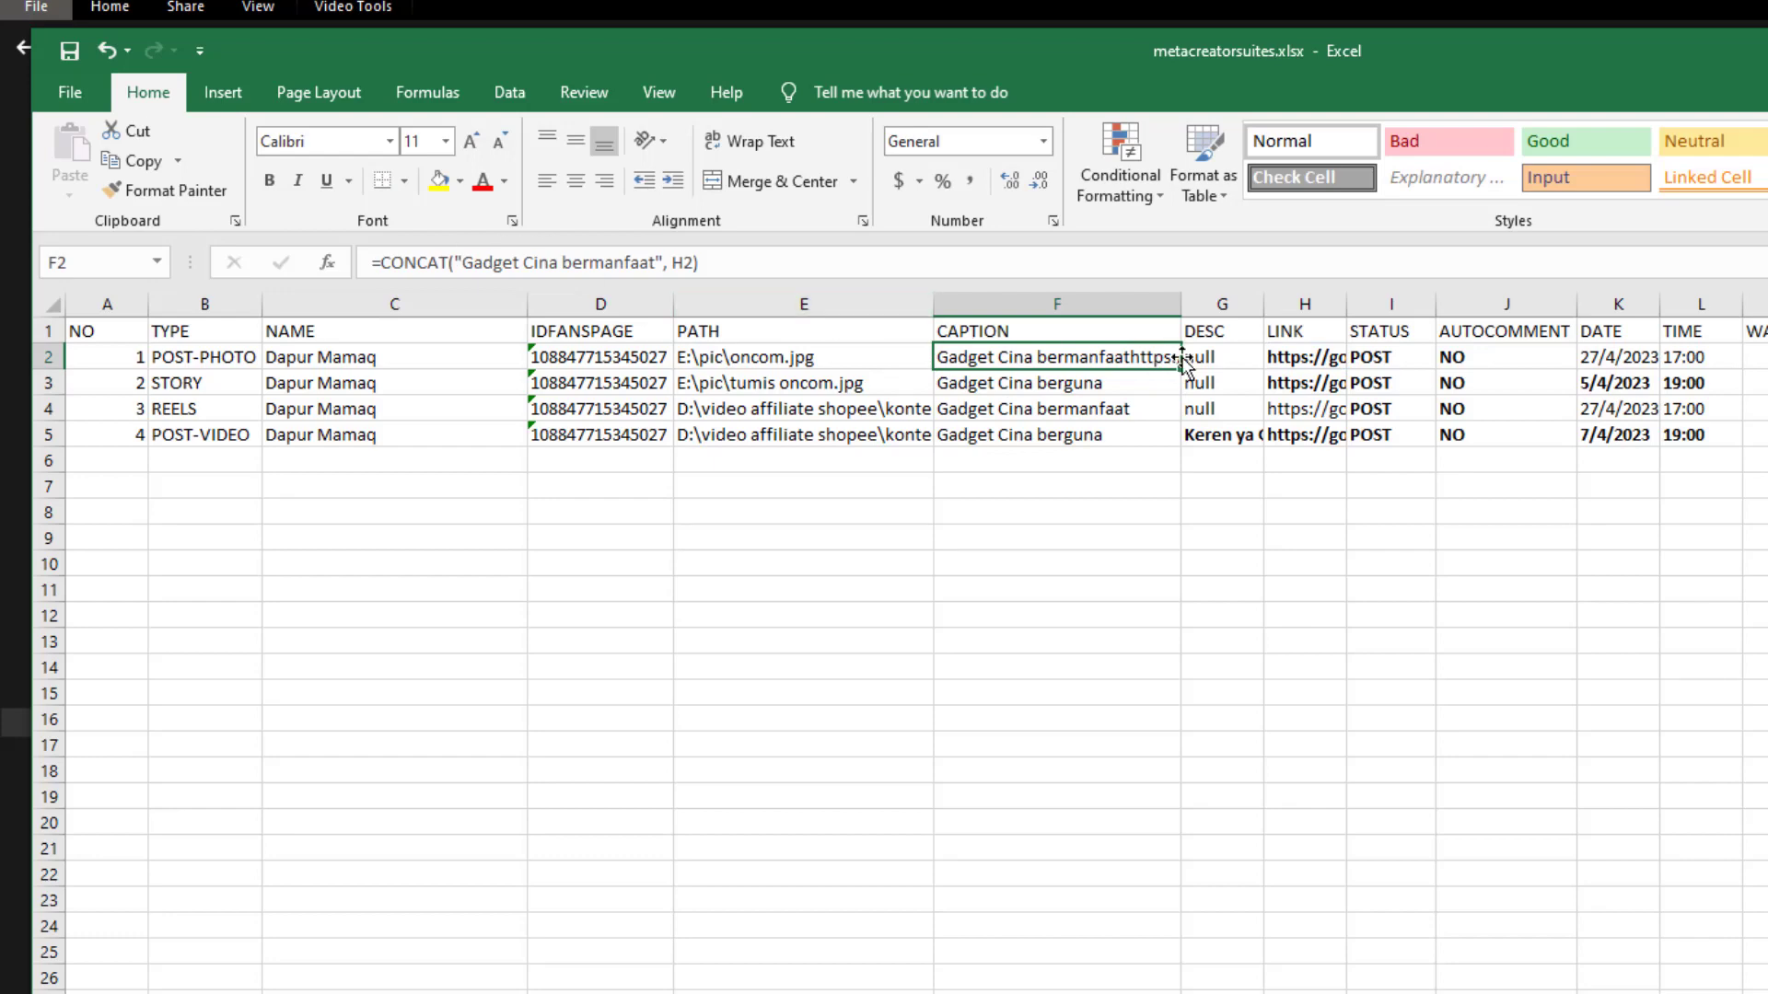
click(654, 262)
key(Return)
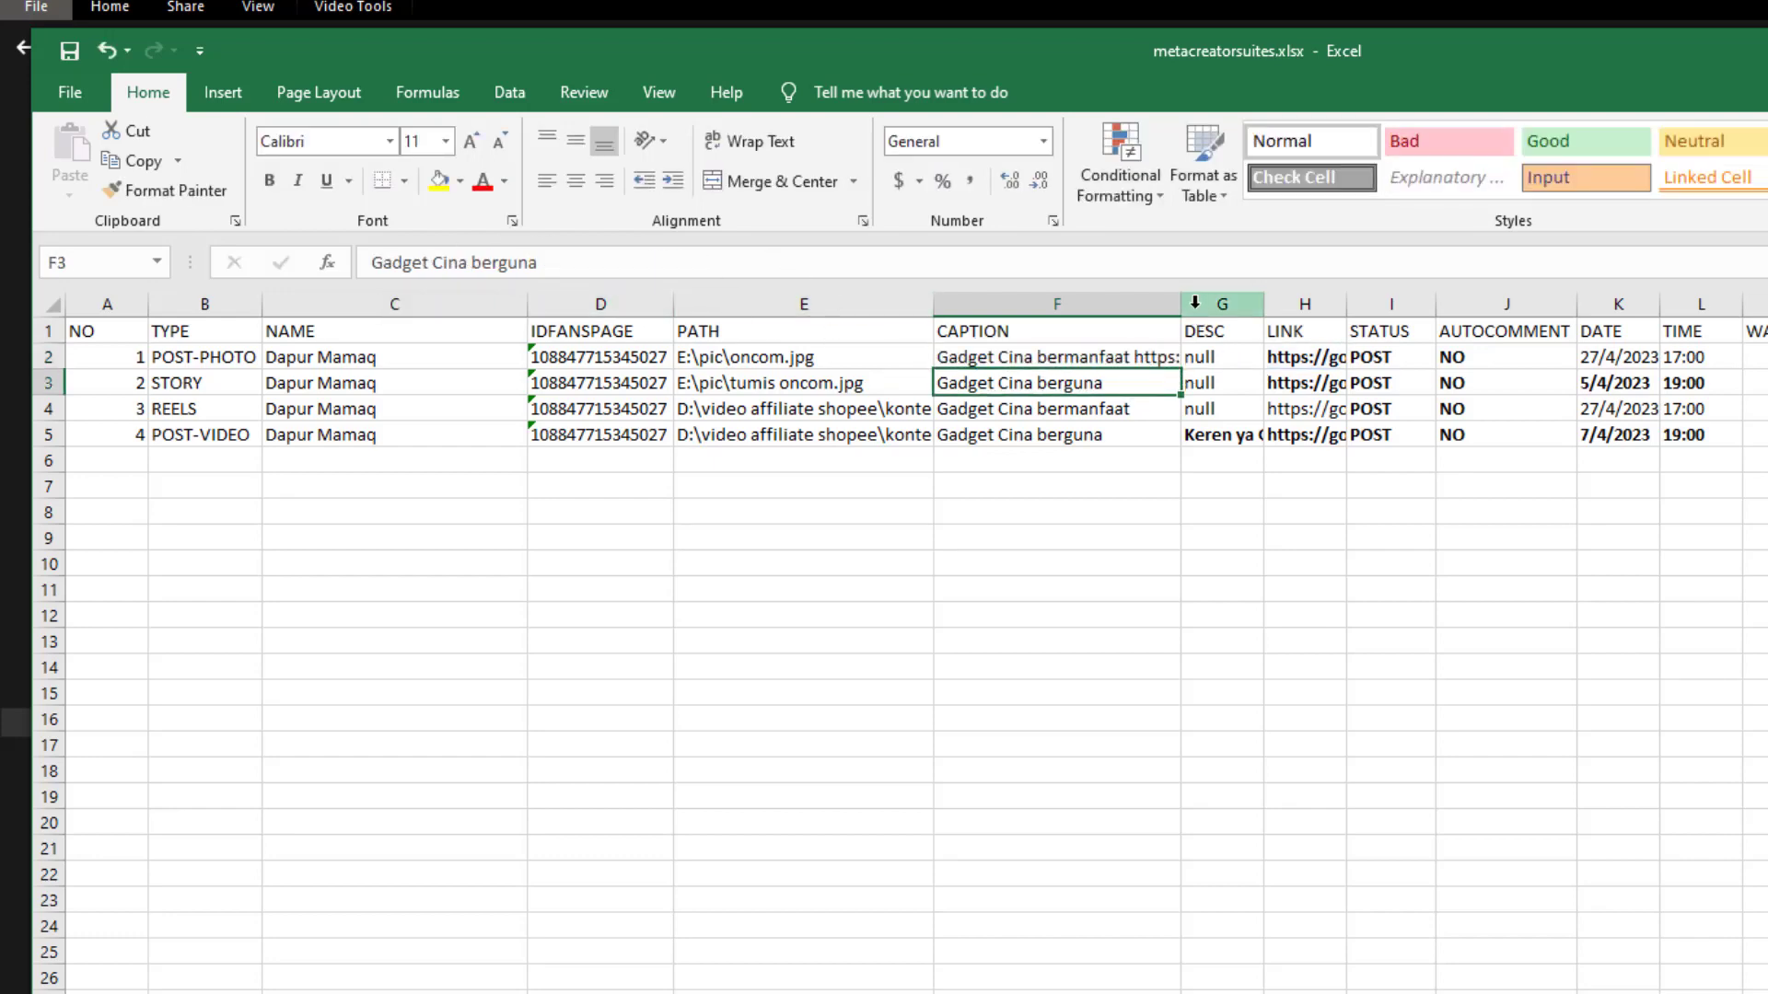
drag(1190, 308, 1442, 307)
drag(1295, 359, 1288, 420)
click(1302, 484)
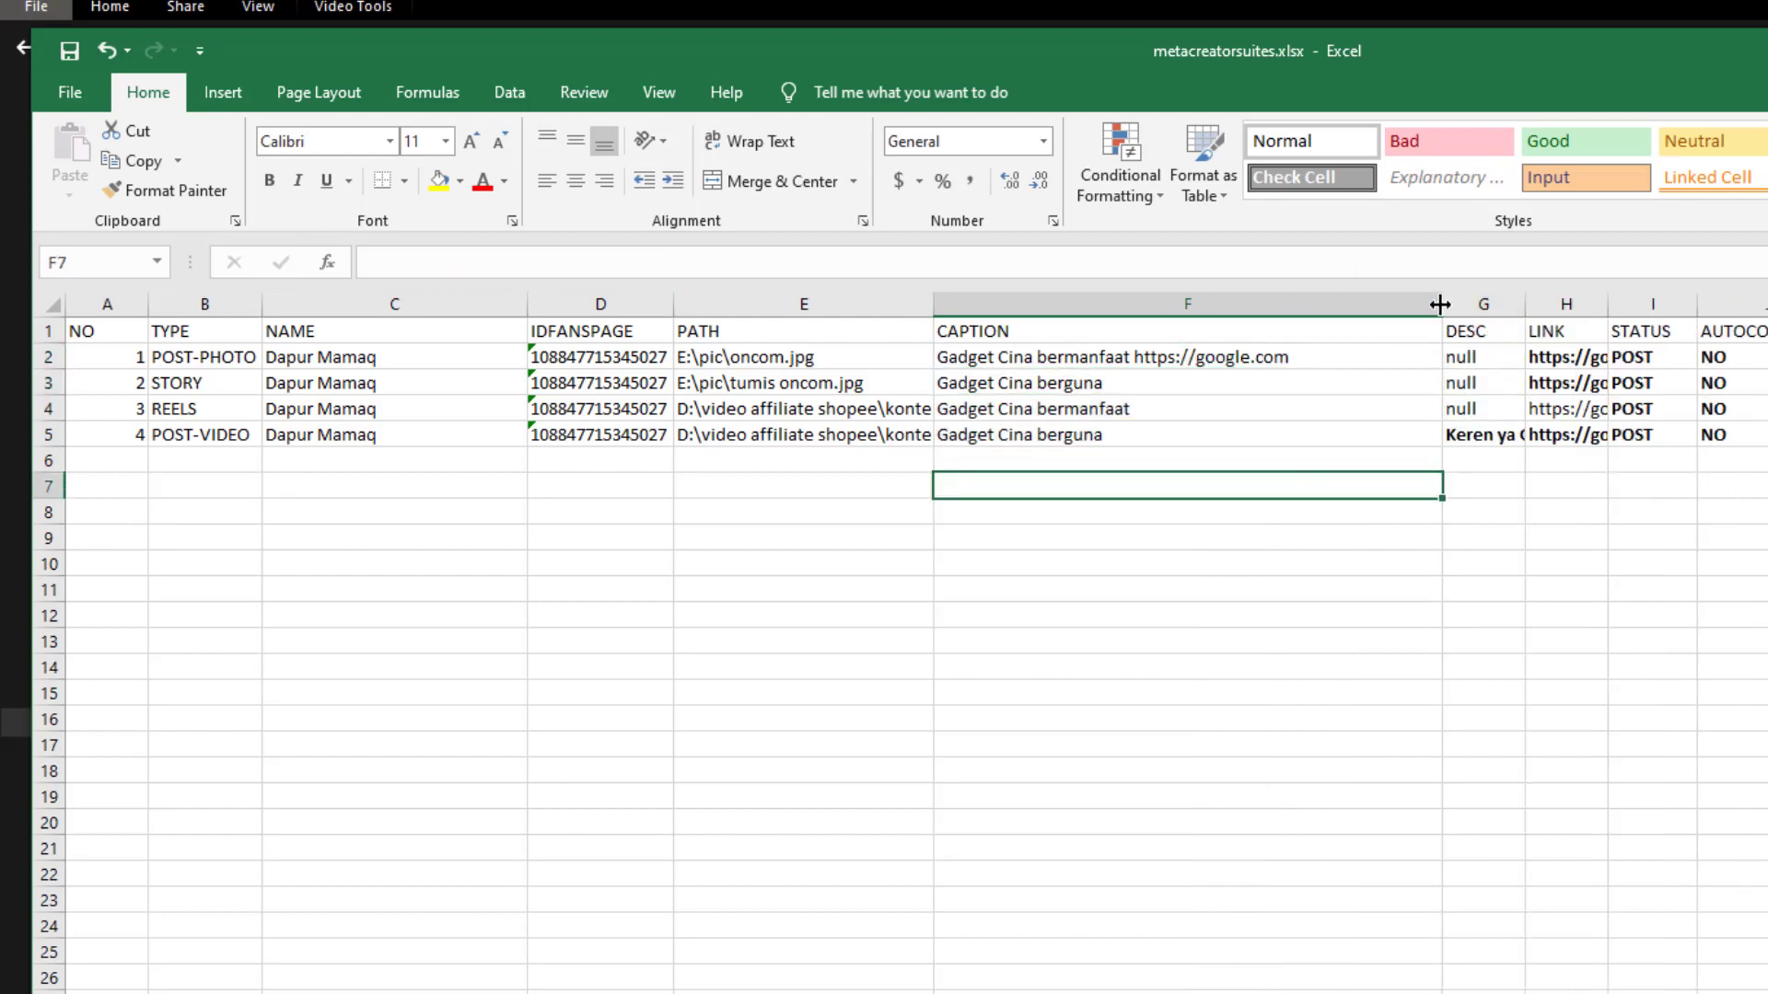
drag(1441, 305, 1296, 320)
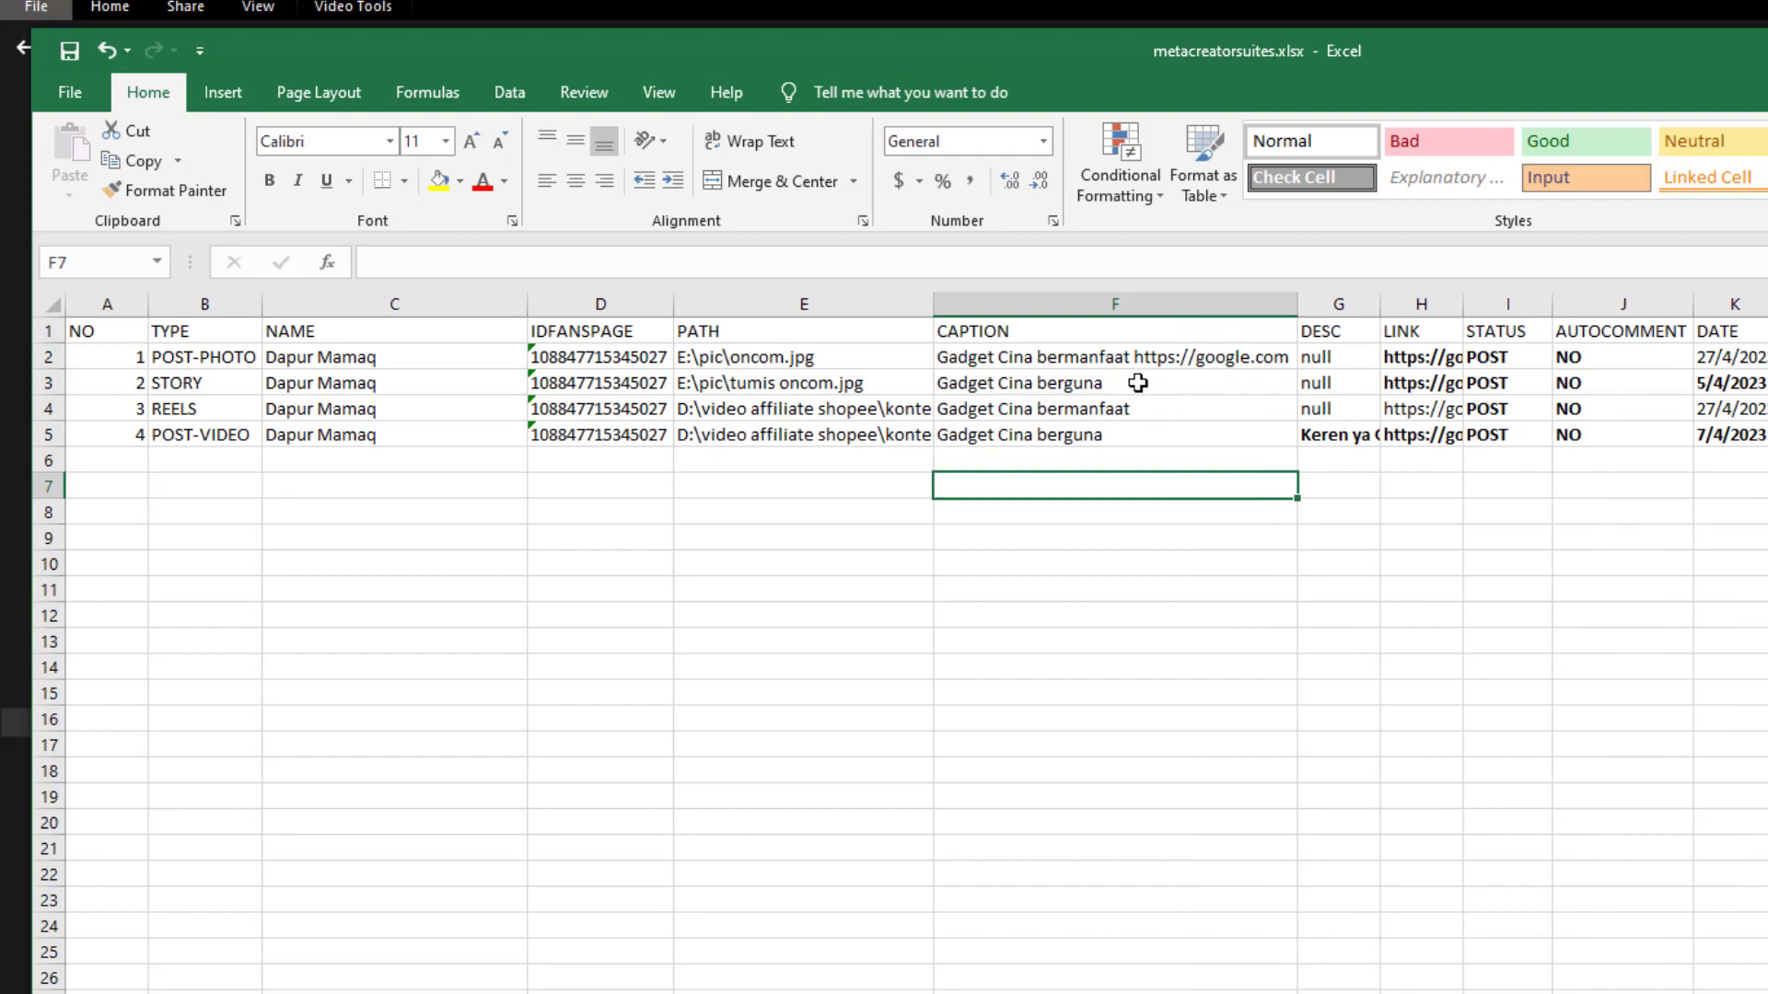
drag(1068, 357, 1068, 430)
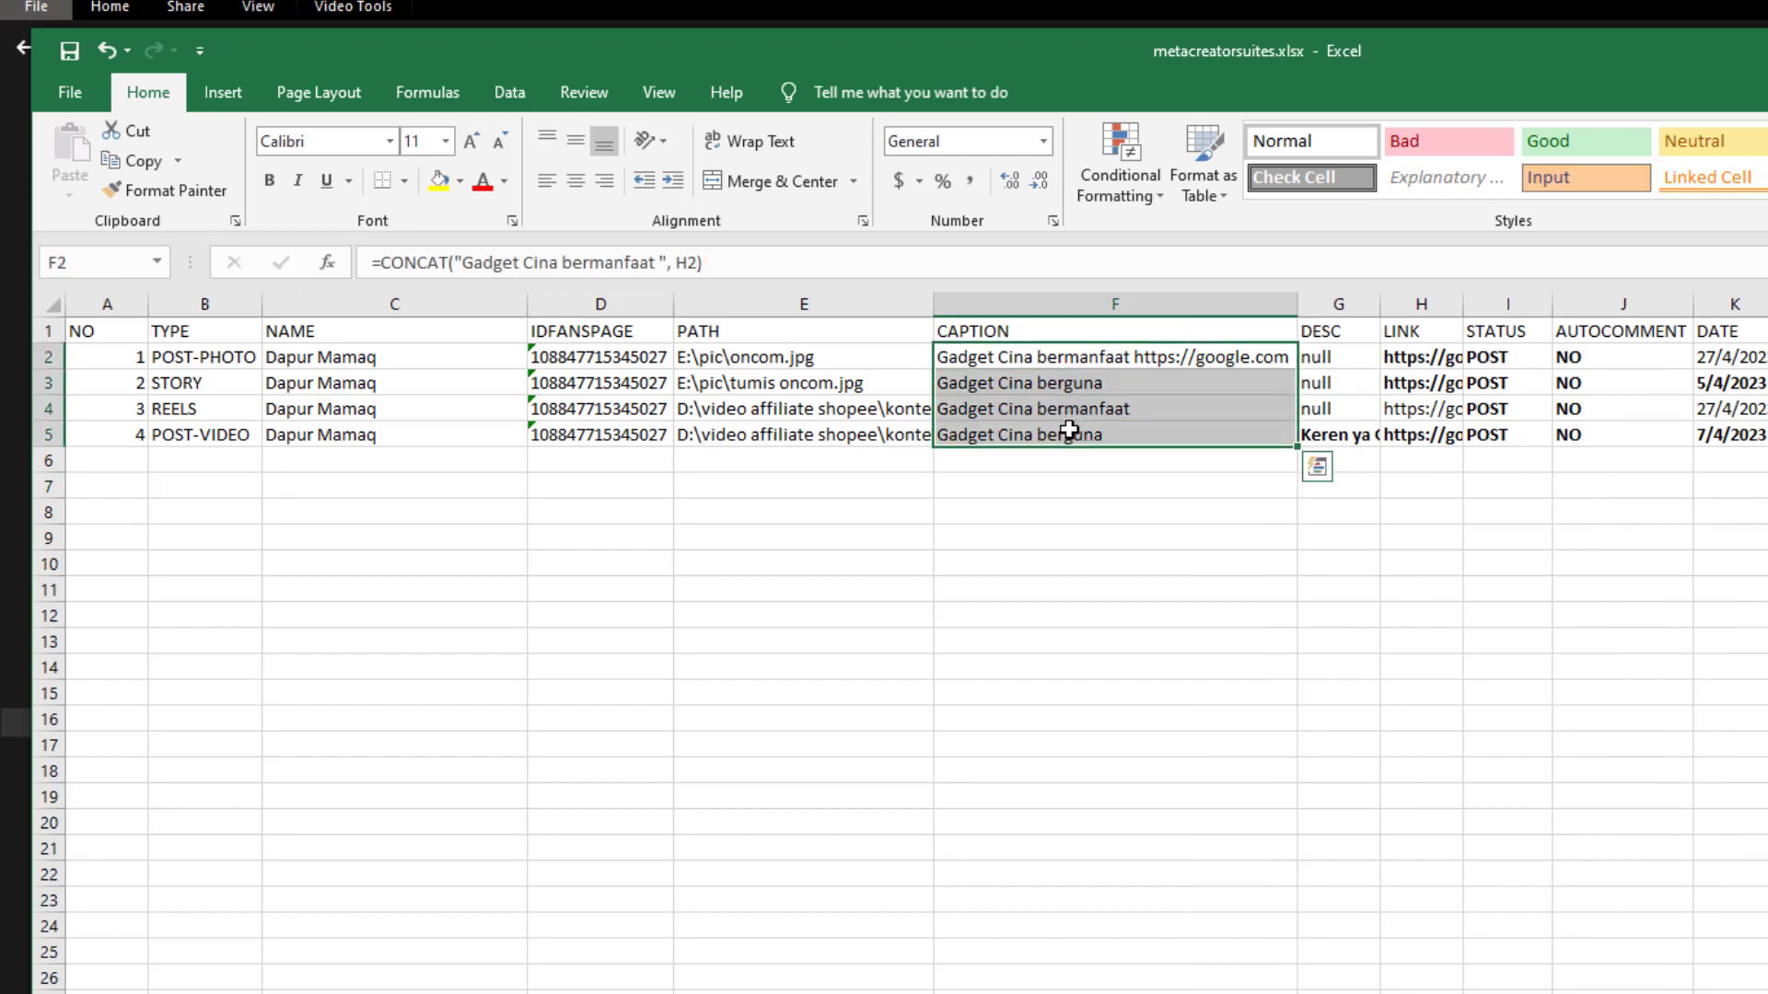
click(1483, 446)
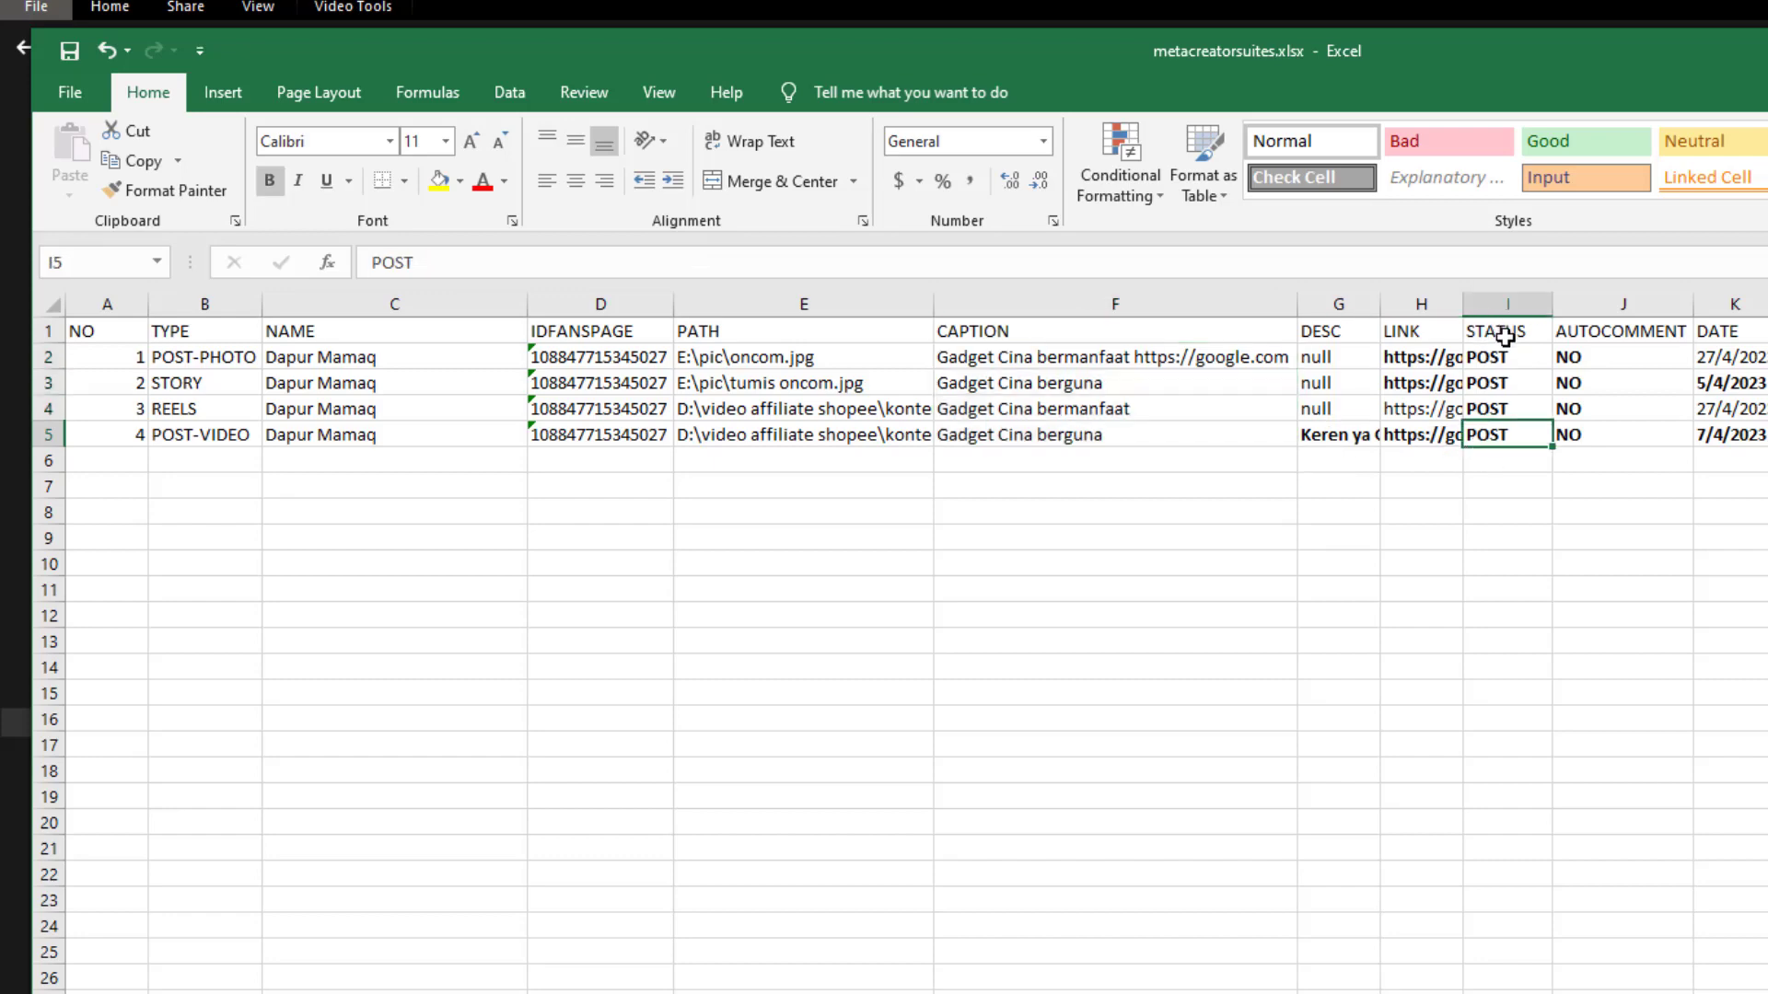
Change the first post's status in I2 to 'POST |SCHEDULE'
click(1494, 307)
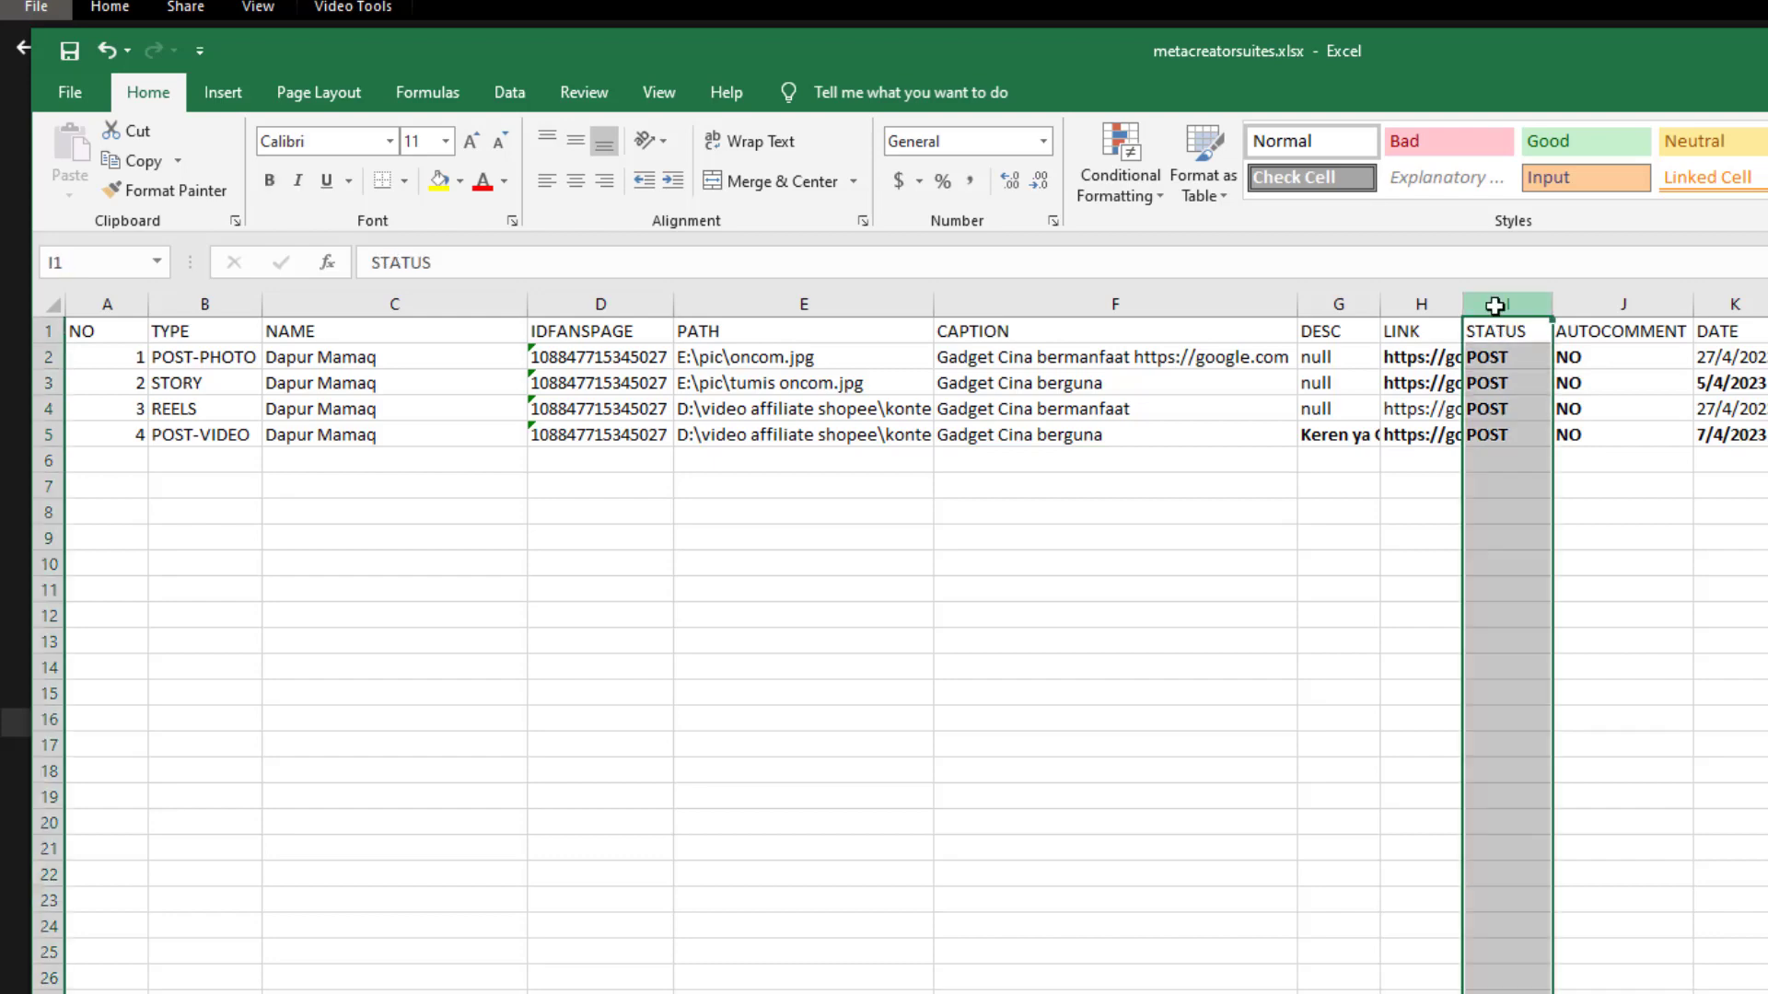
click(1488, 359)
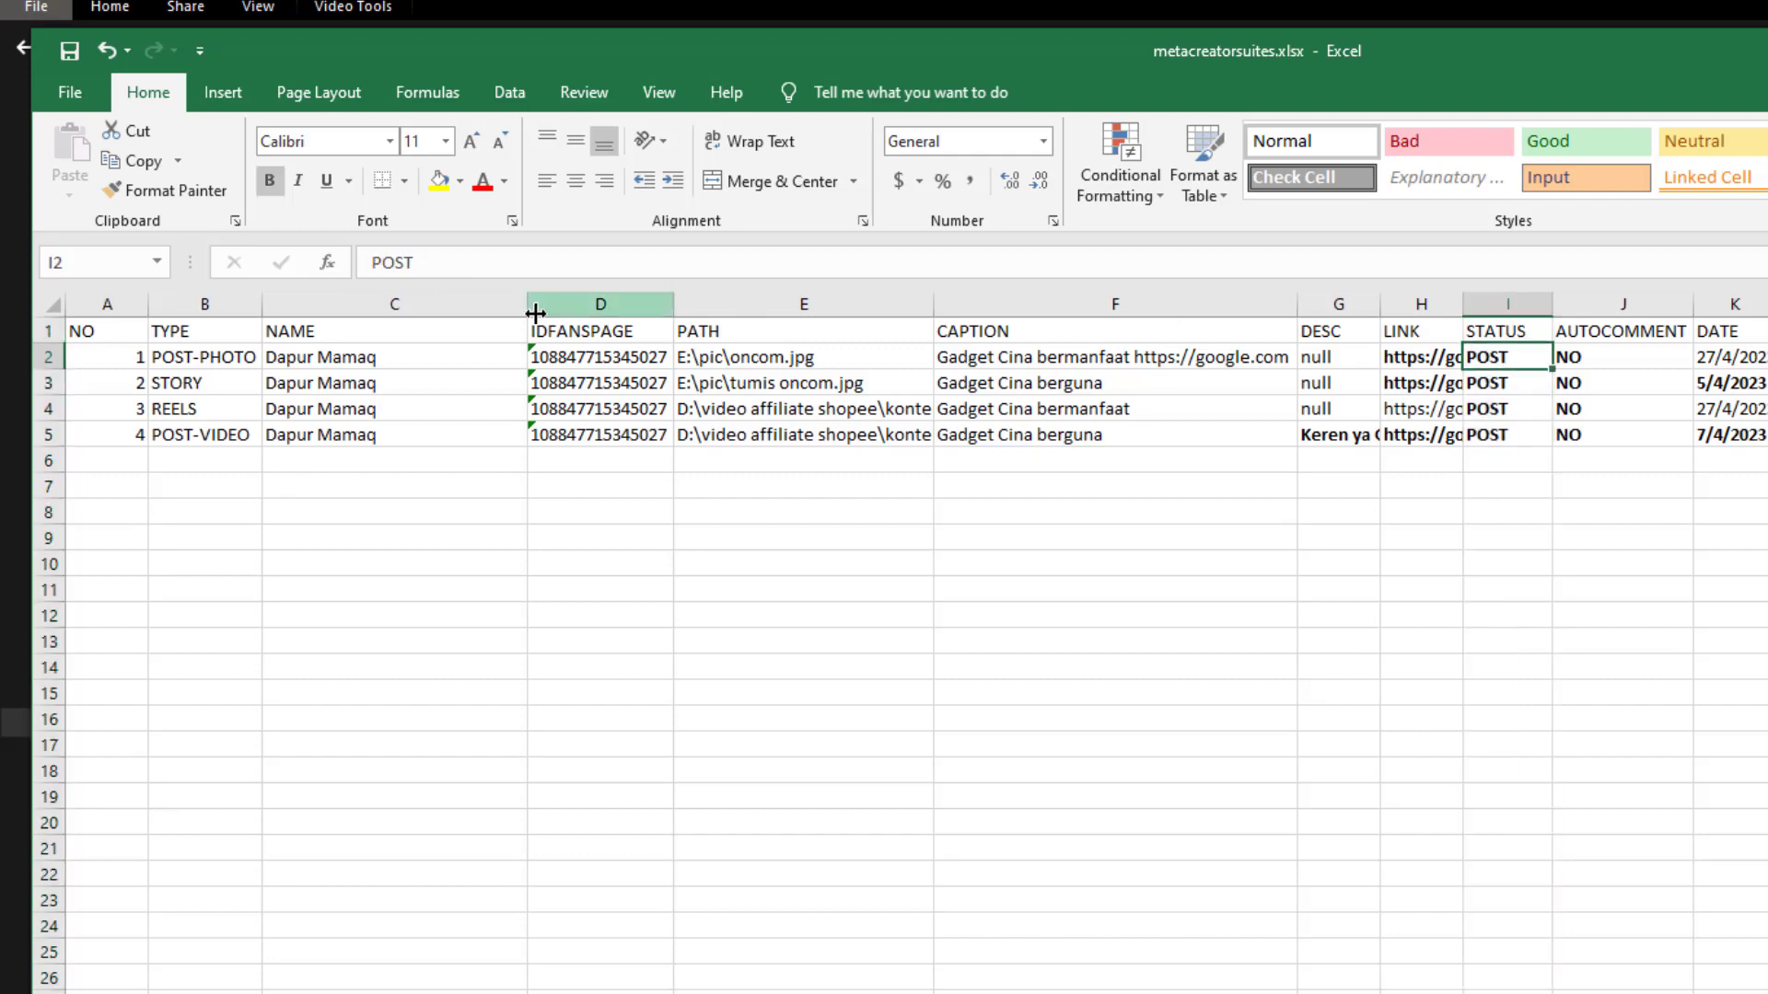
click(507, 273)
double_click(508, 273)
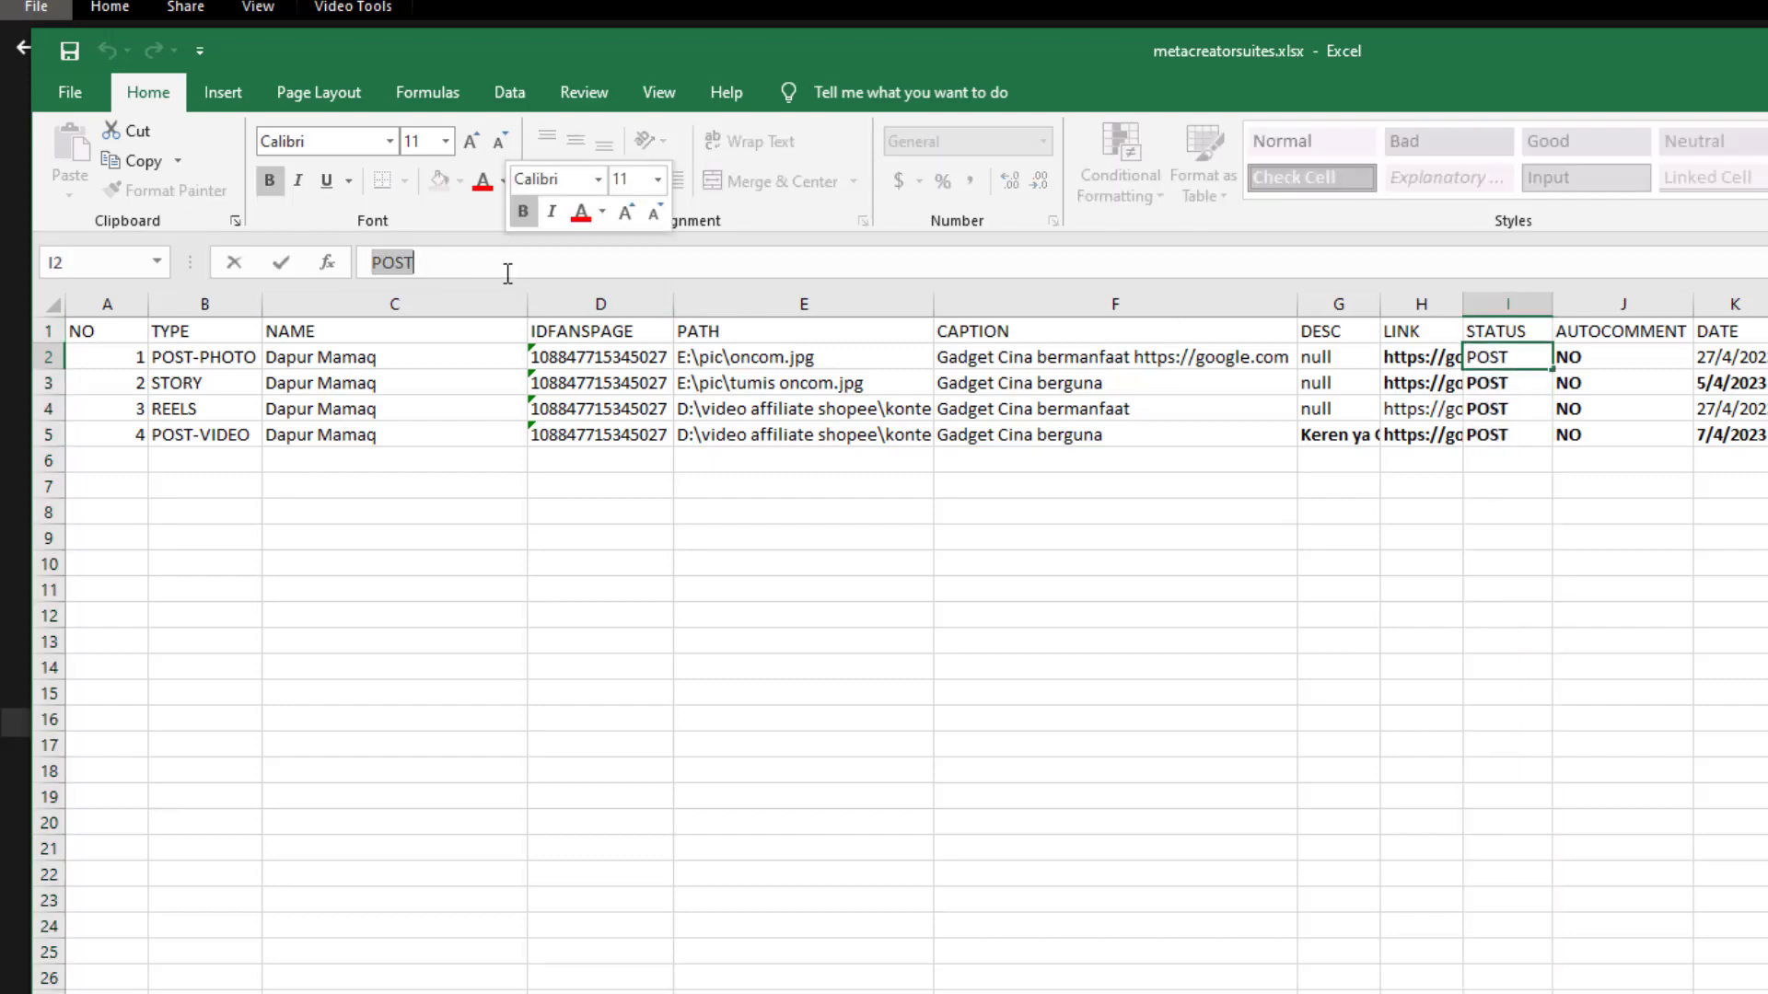
click(72, 357)
click(38, 357)
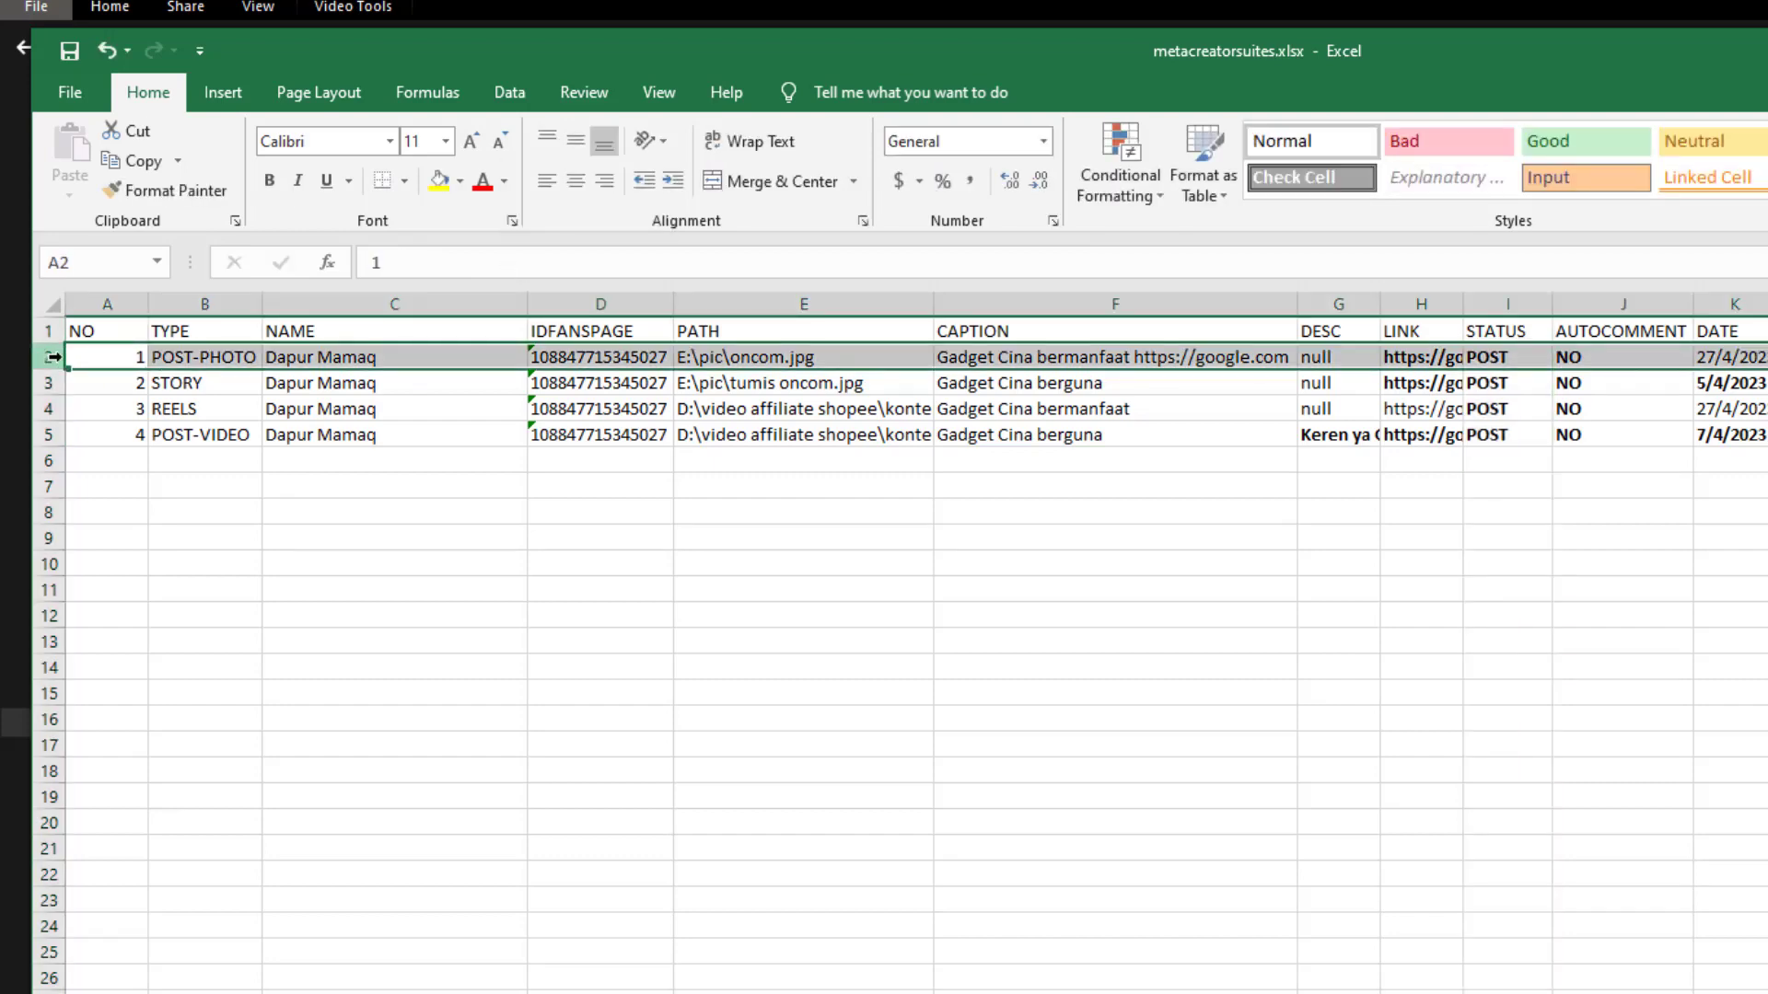
click(1506, 358)
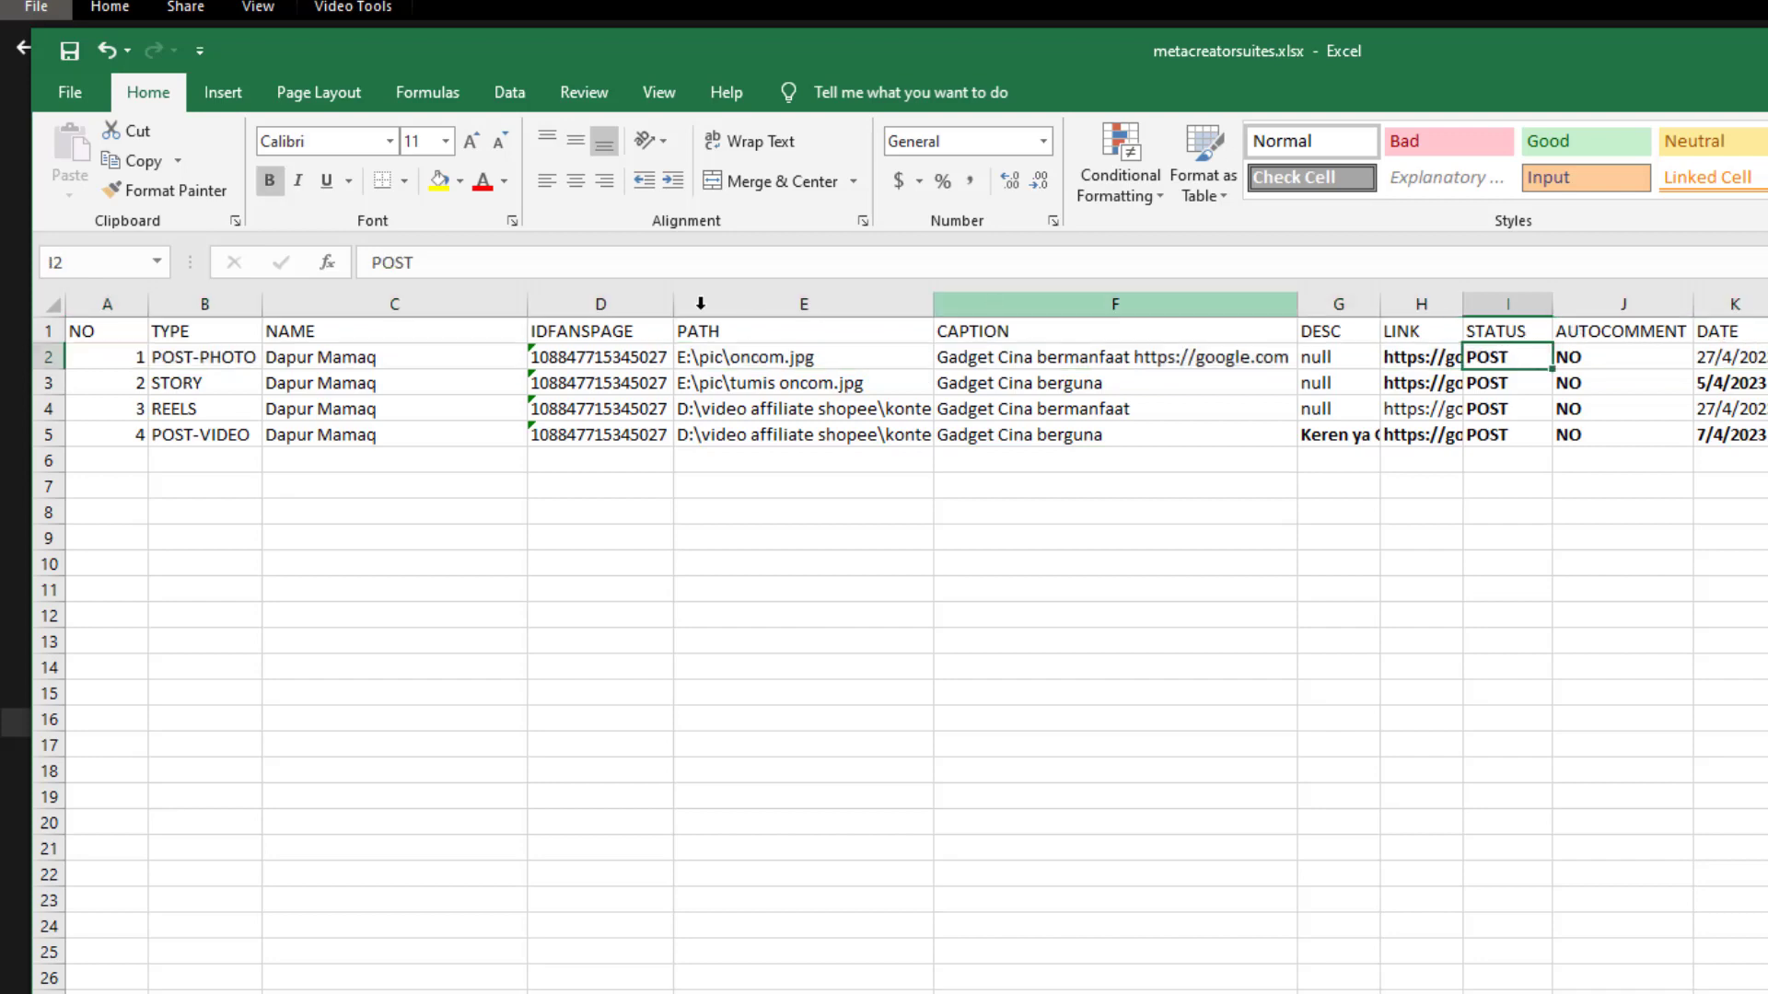
click(465, 272)
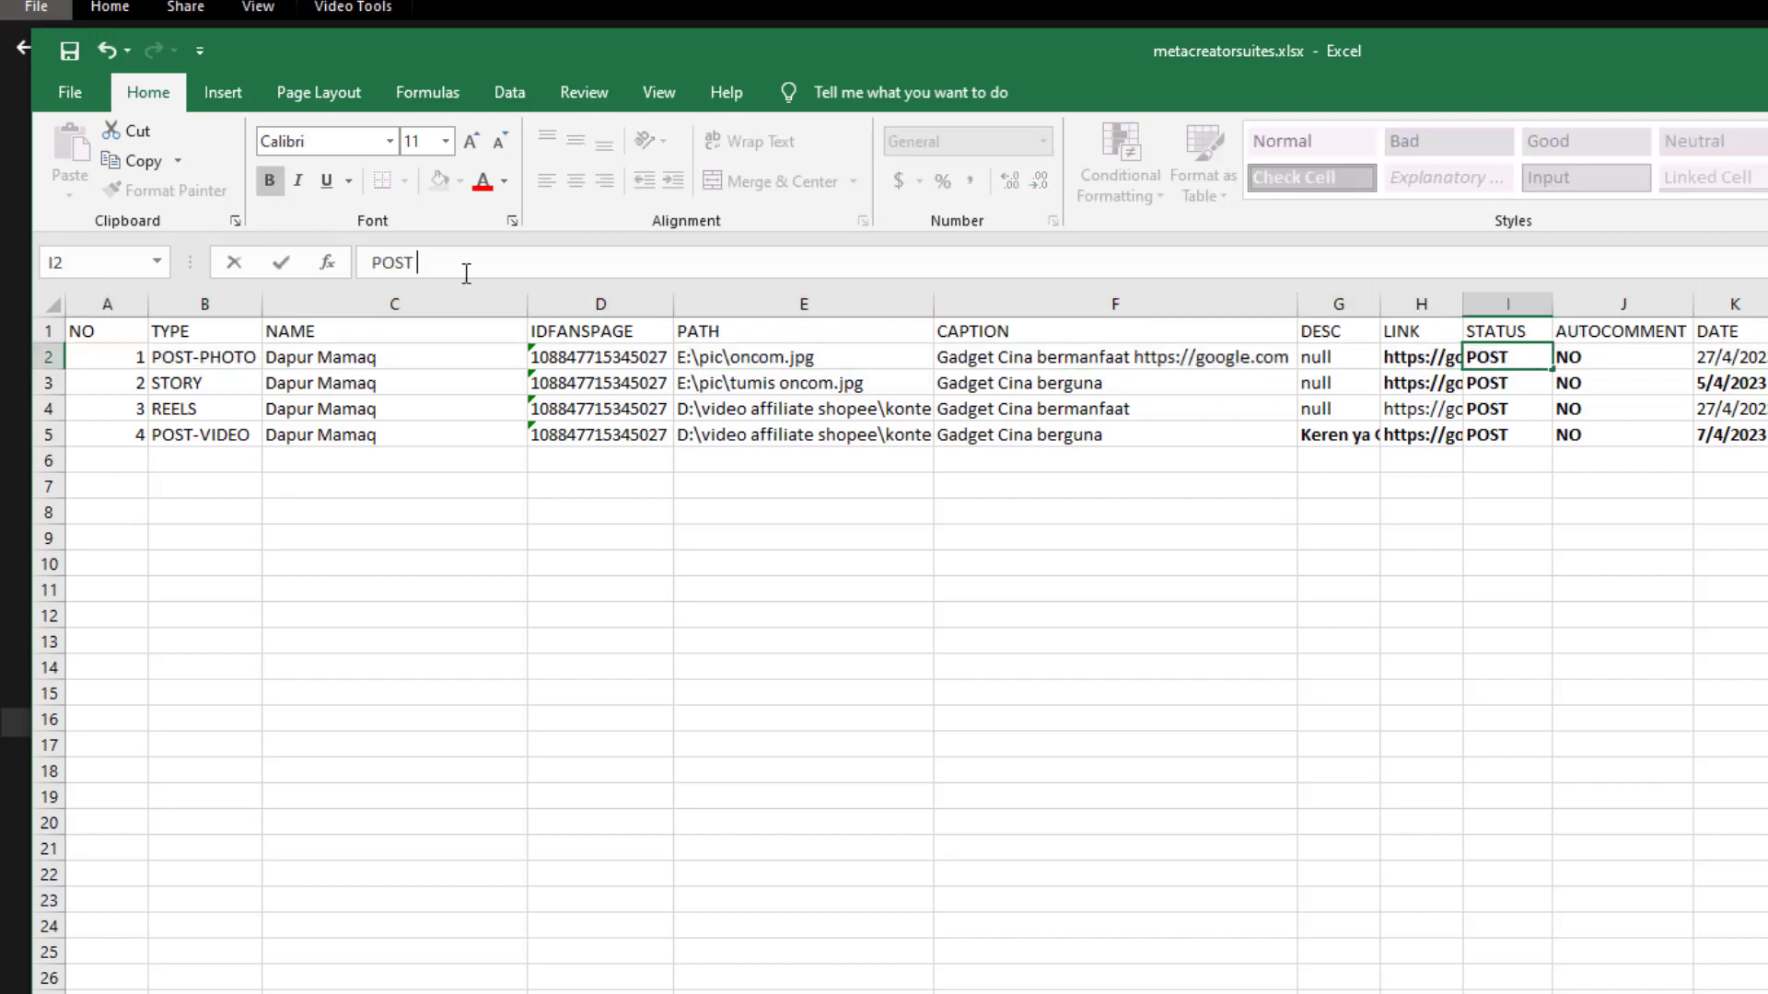
text(|SCHEDULE)
key(Return)
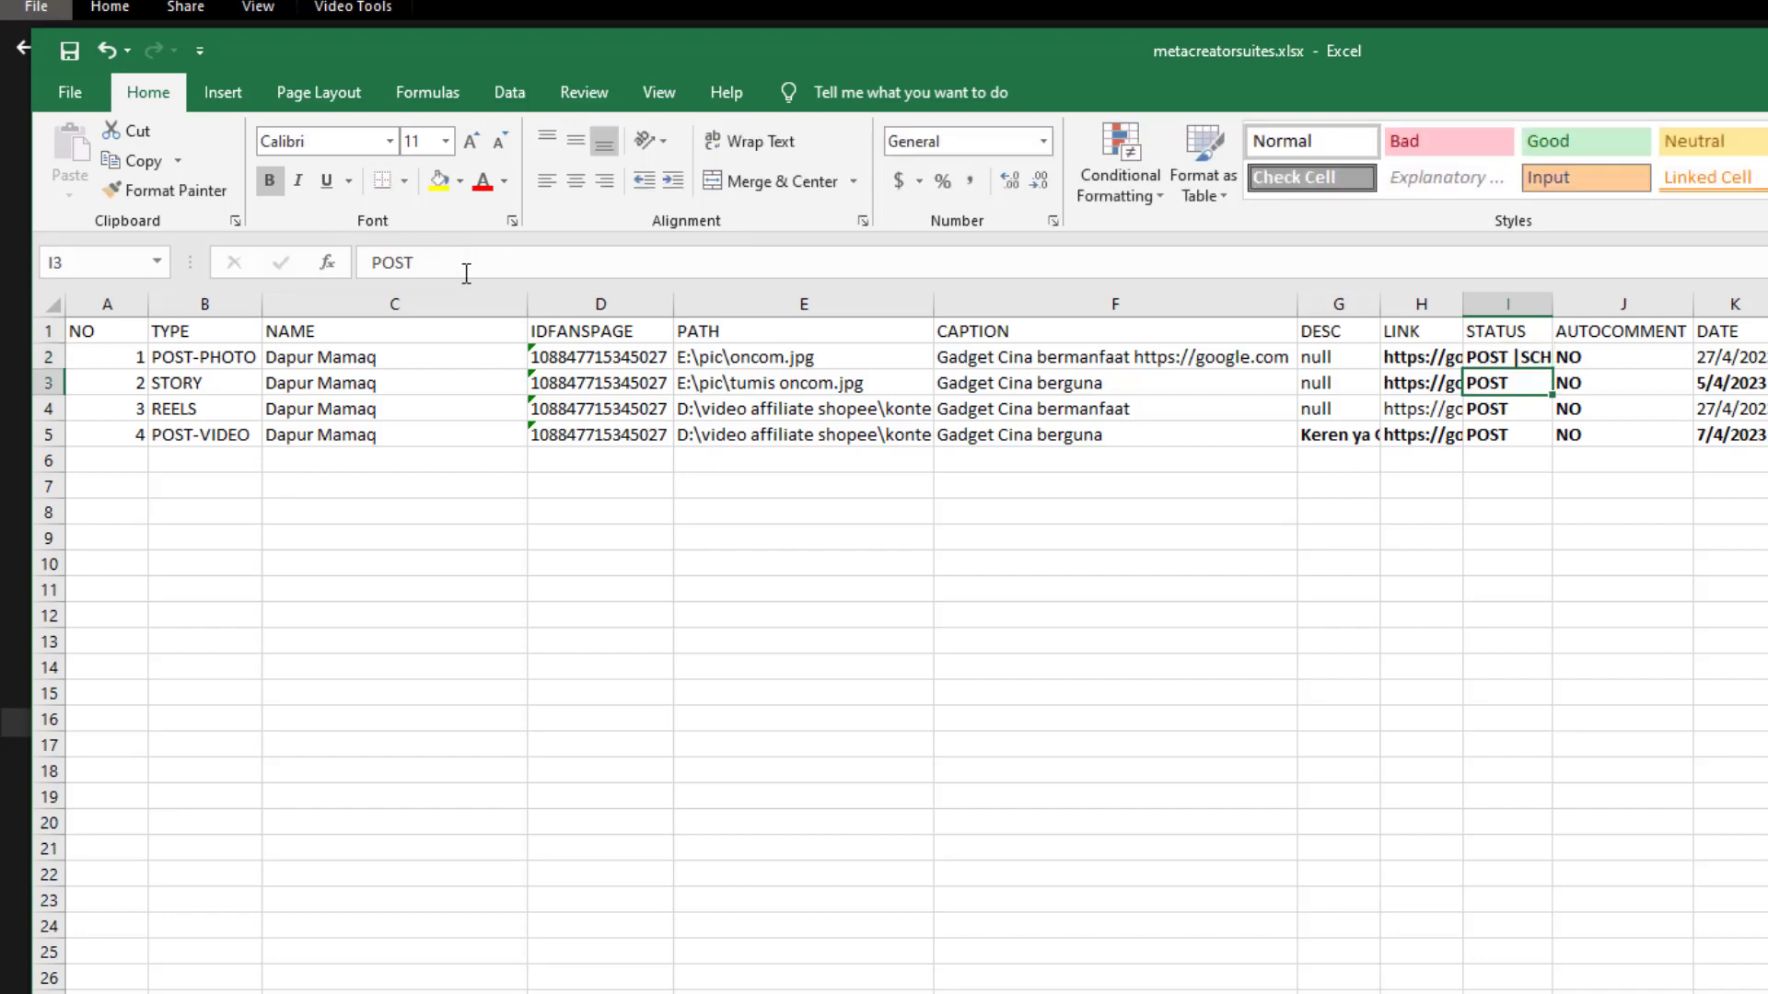
Widen the STATUS column so 'POST |SCHEDULE' fits
click(183, 359)
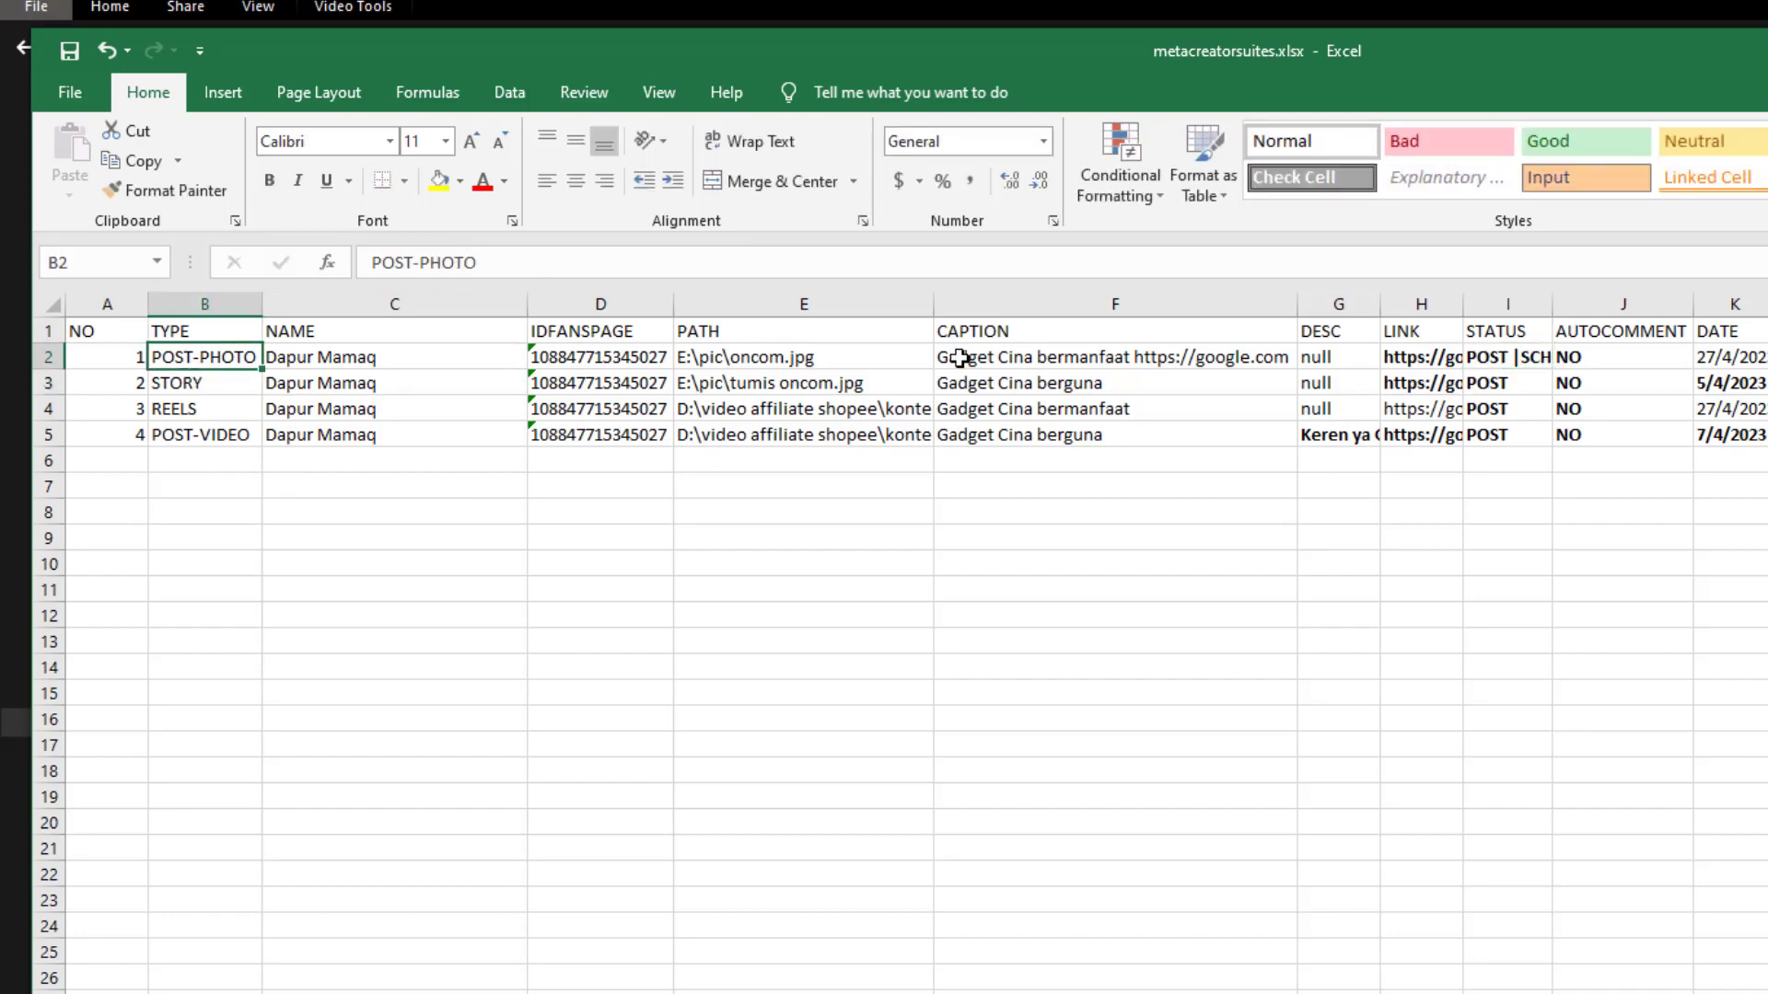
click(1725, 358)
key(Right)
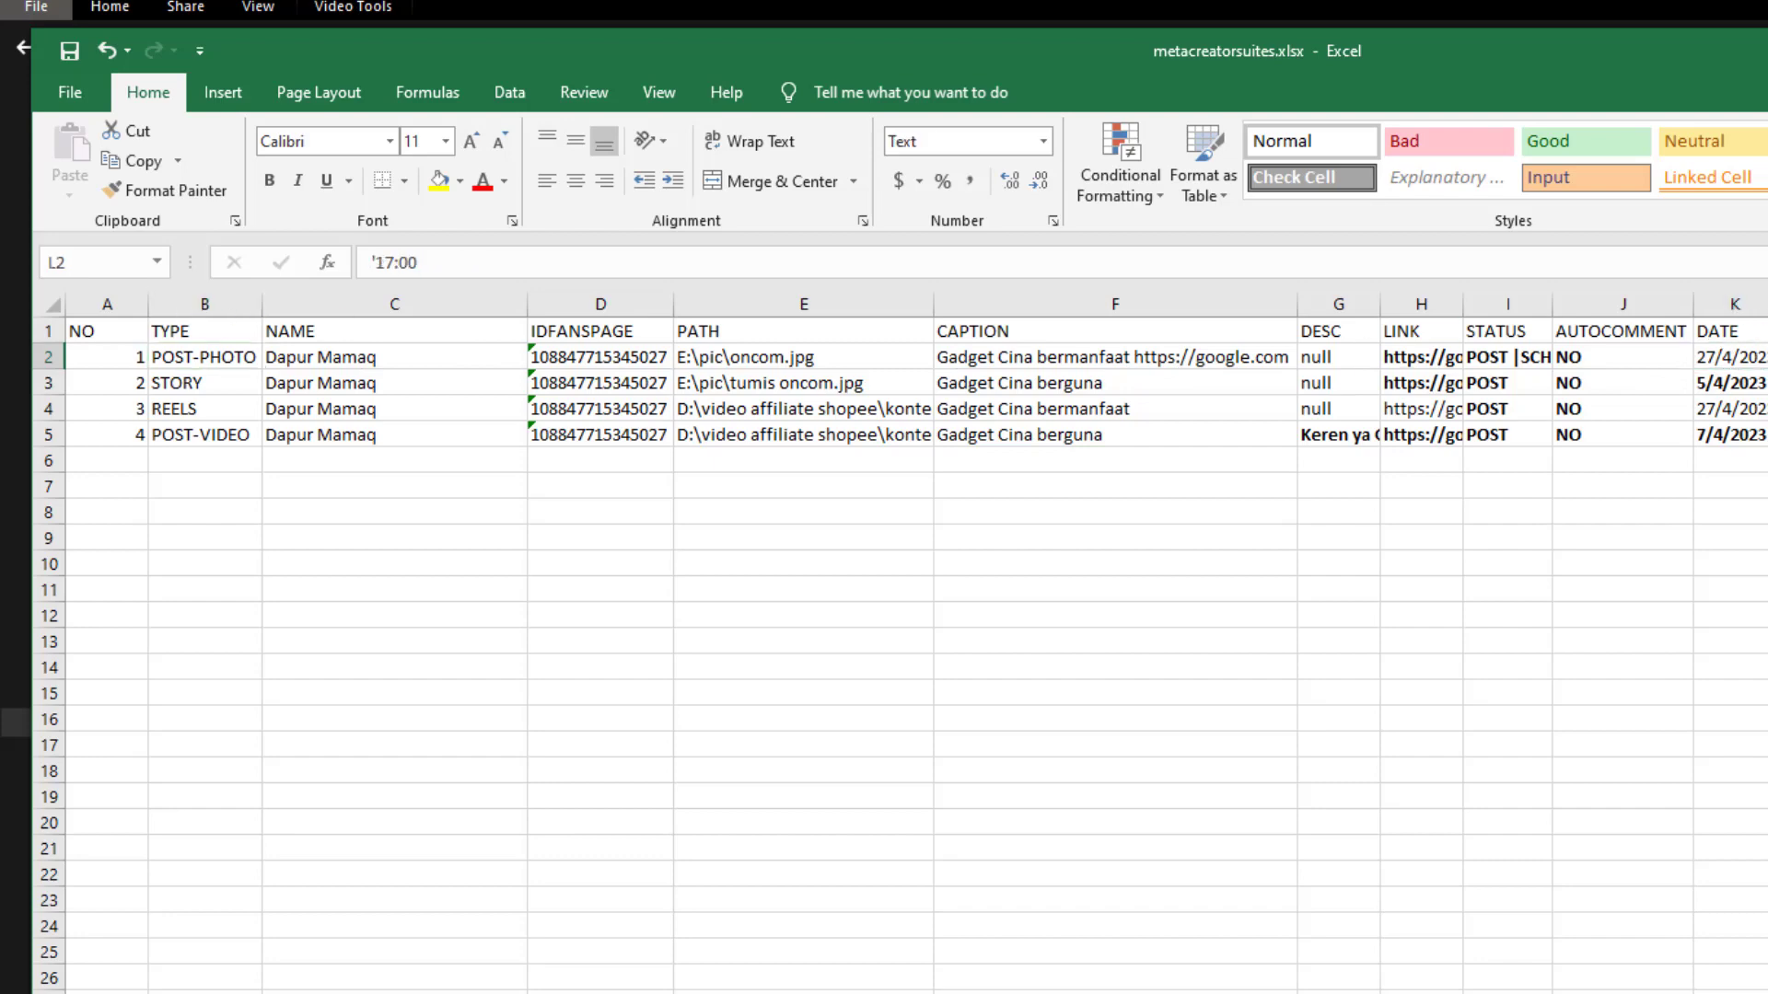
drag(1552, 304, 1694, 309)
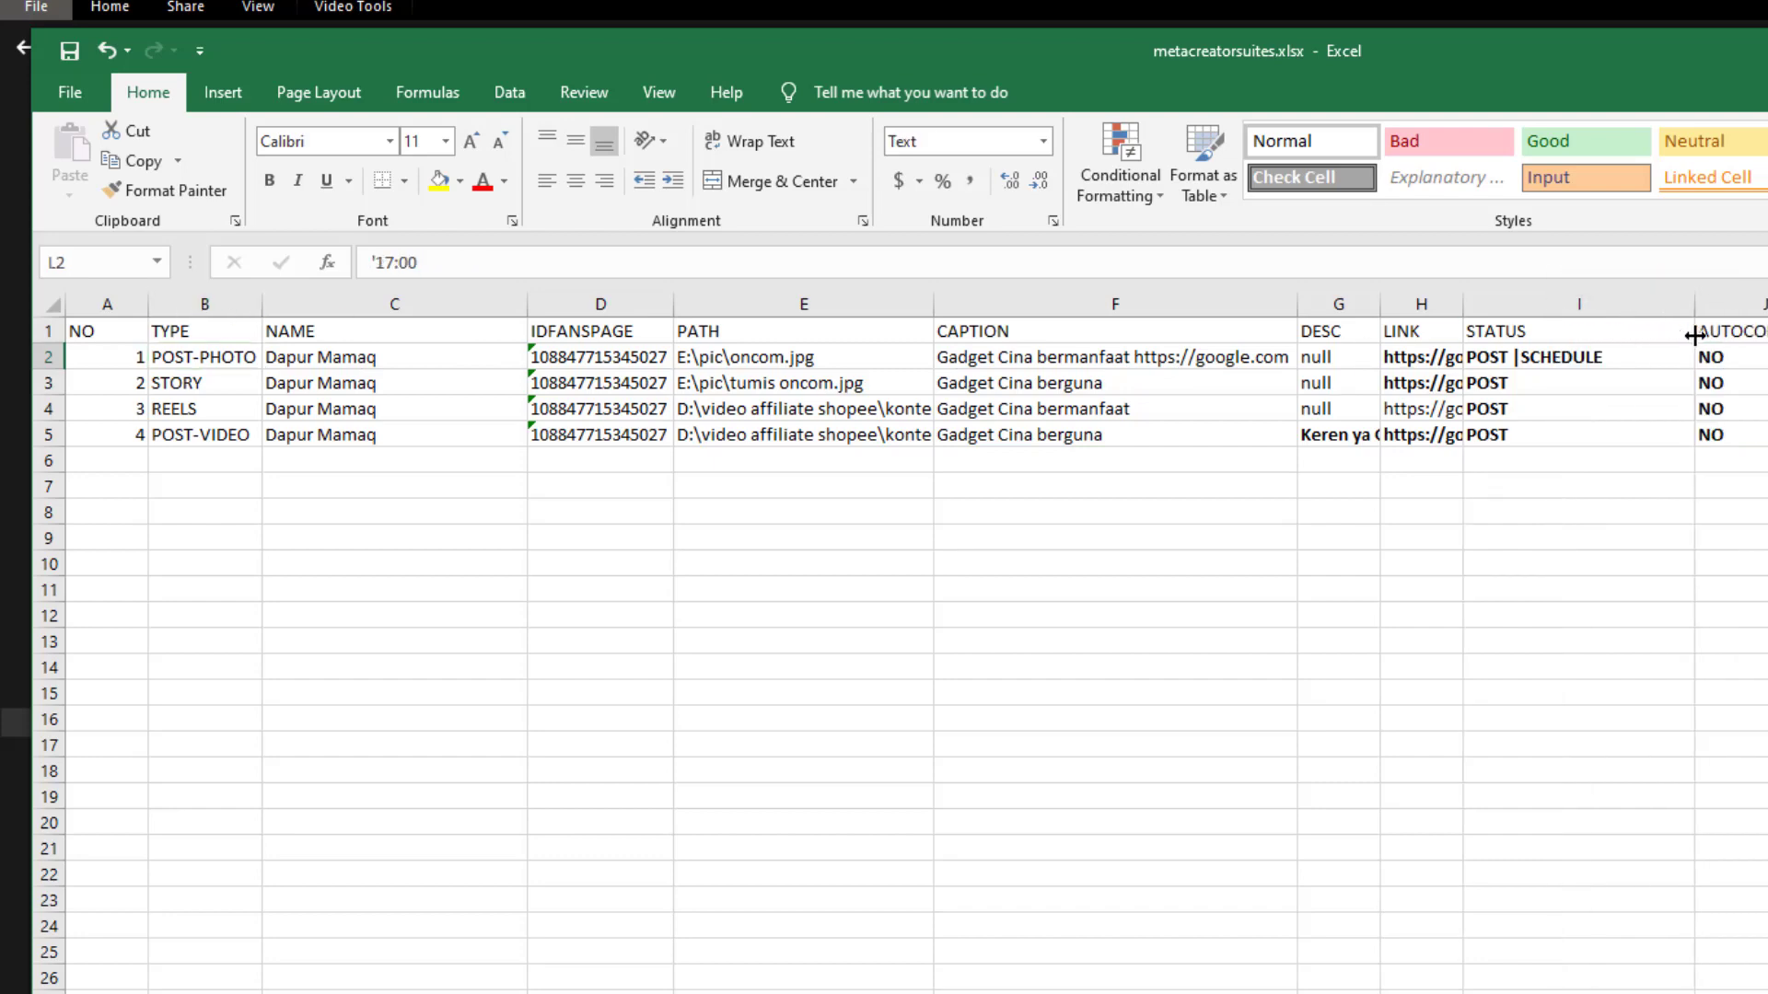
Remove '|SCHEDULE' so I2 reads POST again
click(1597, 358)
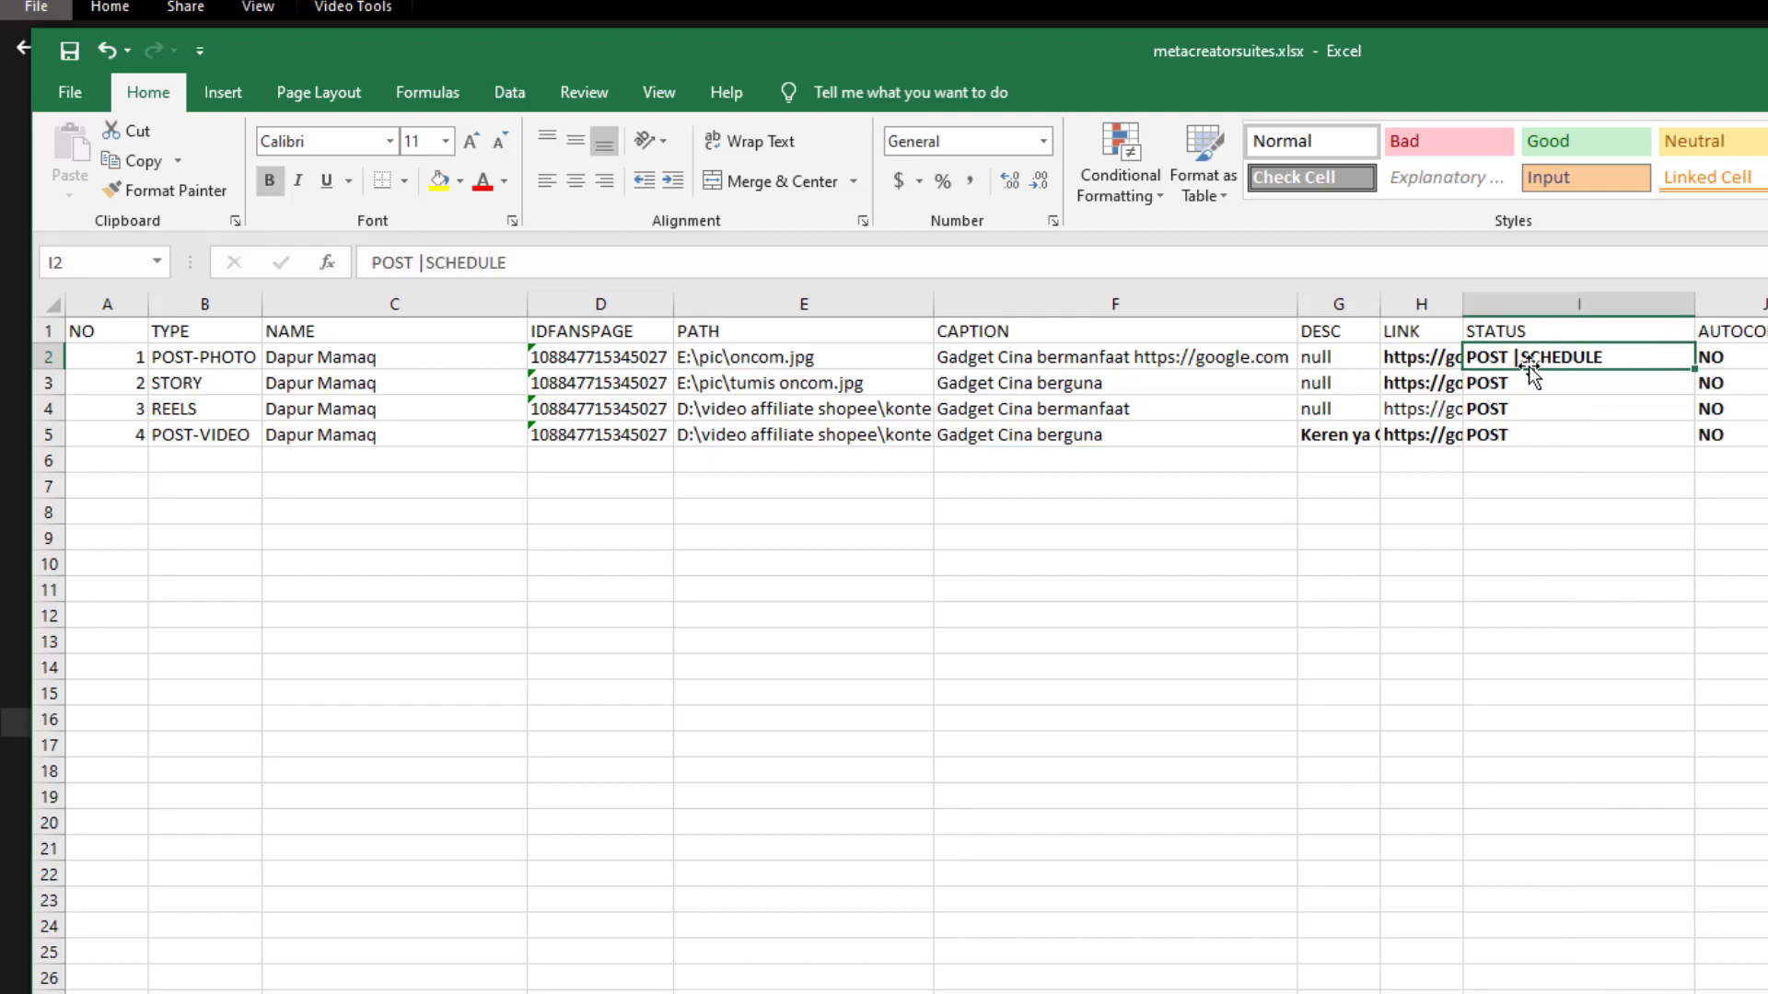
drag(427, 263, 649, 282)
key(BackSpace)
key(BackSpace)
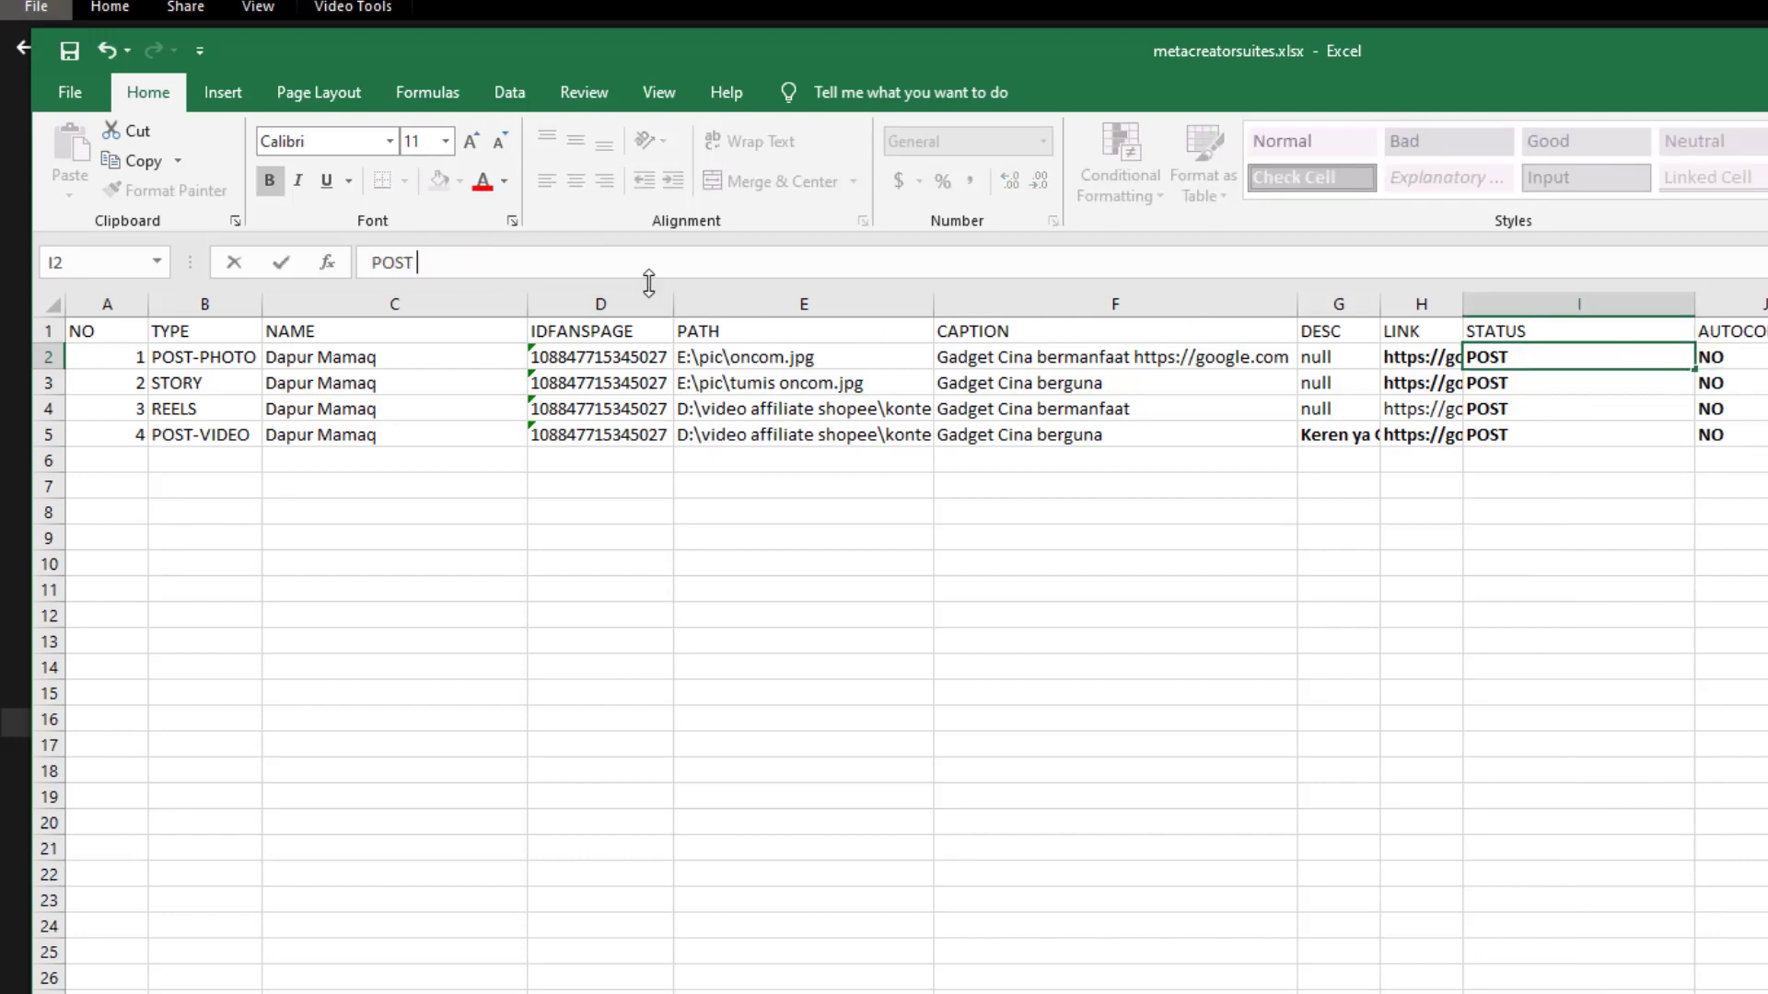
key(Return)
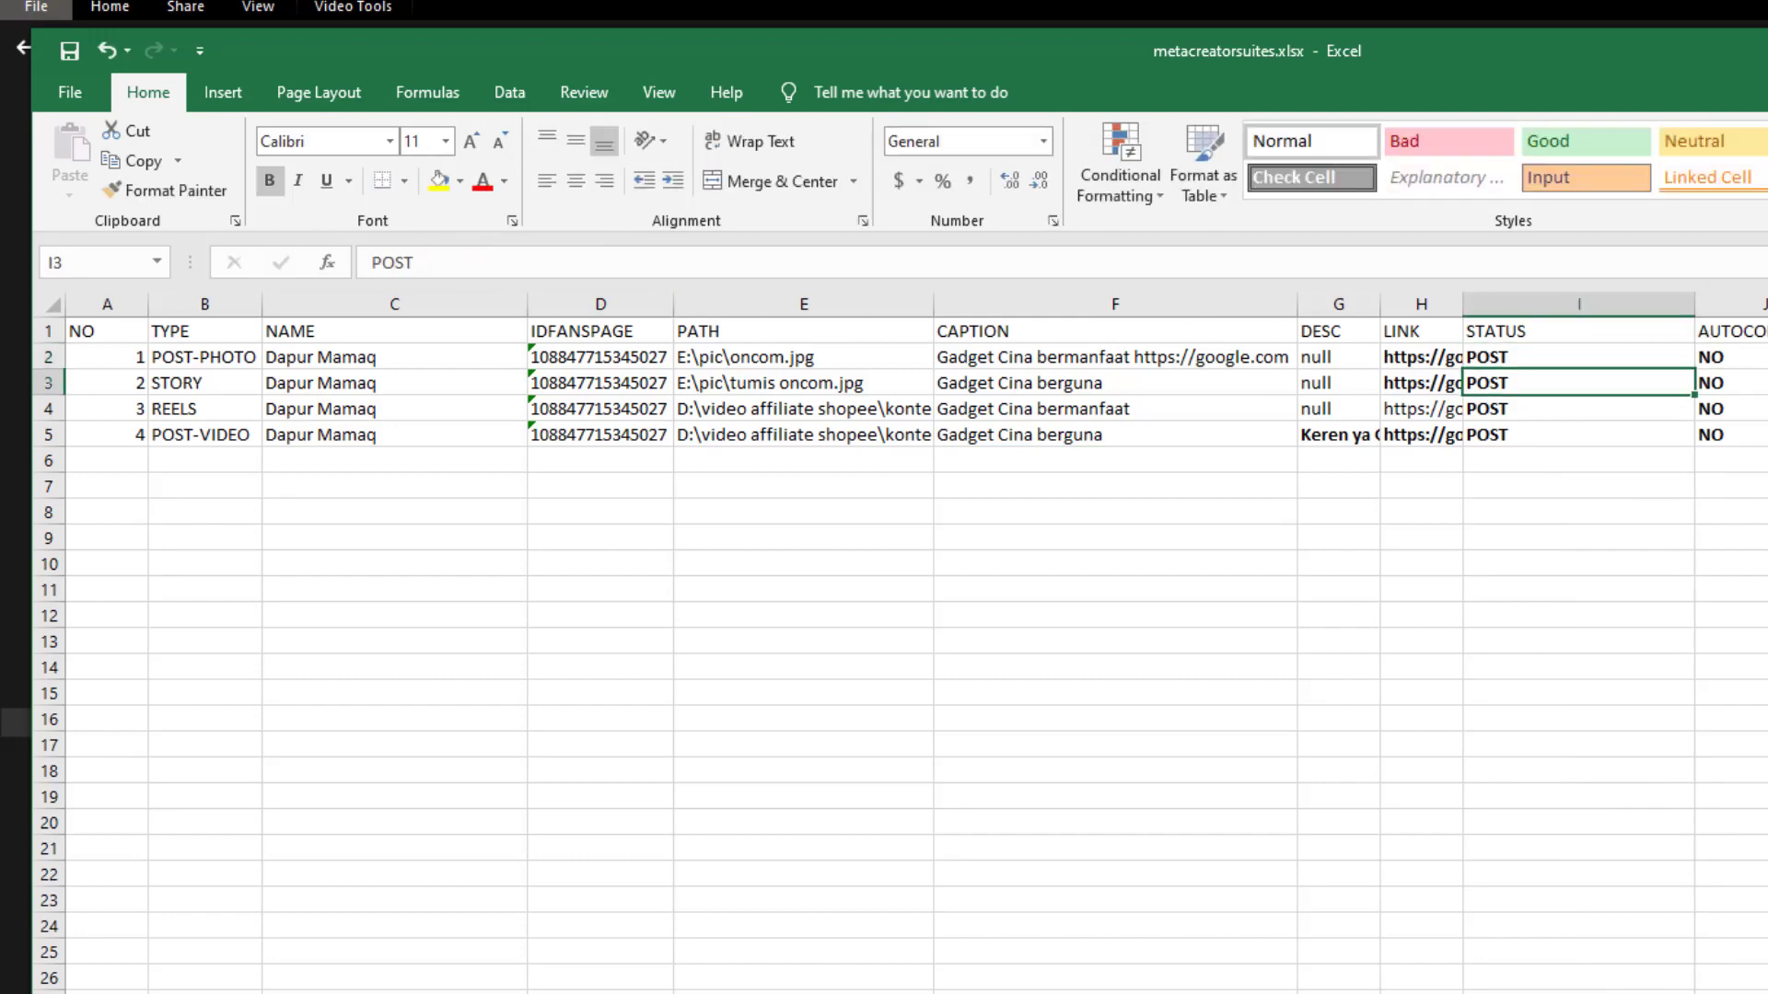
Check the posts' dates and times, leaving the STORY row's status in I3 as POST
drag(1763, 357, 1767, 435)
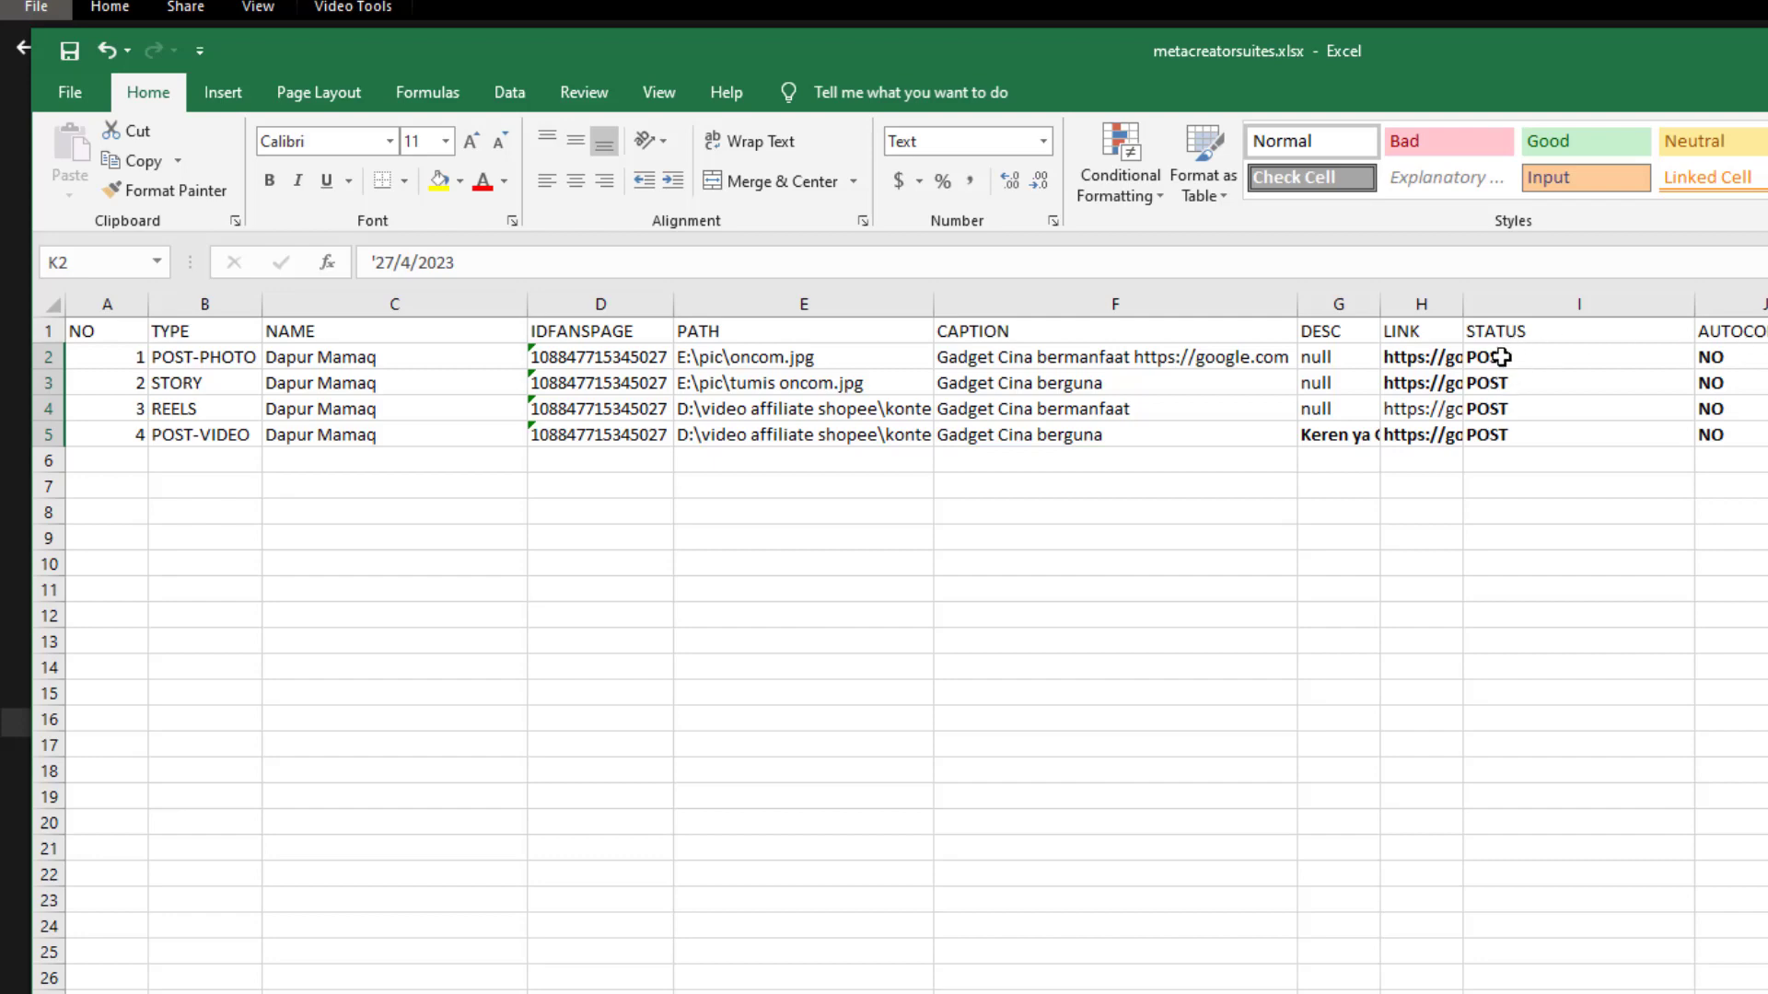
click(1767, 383)
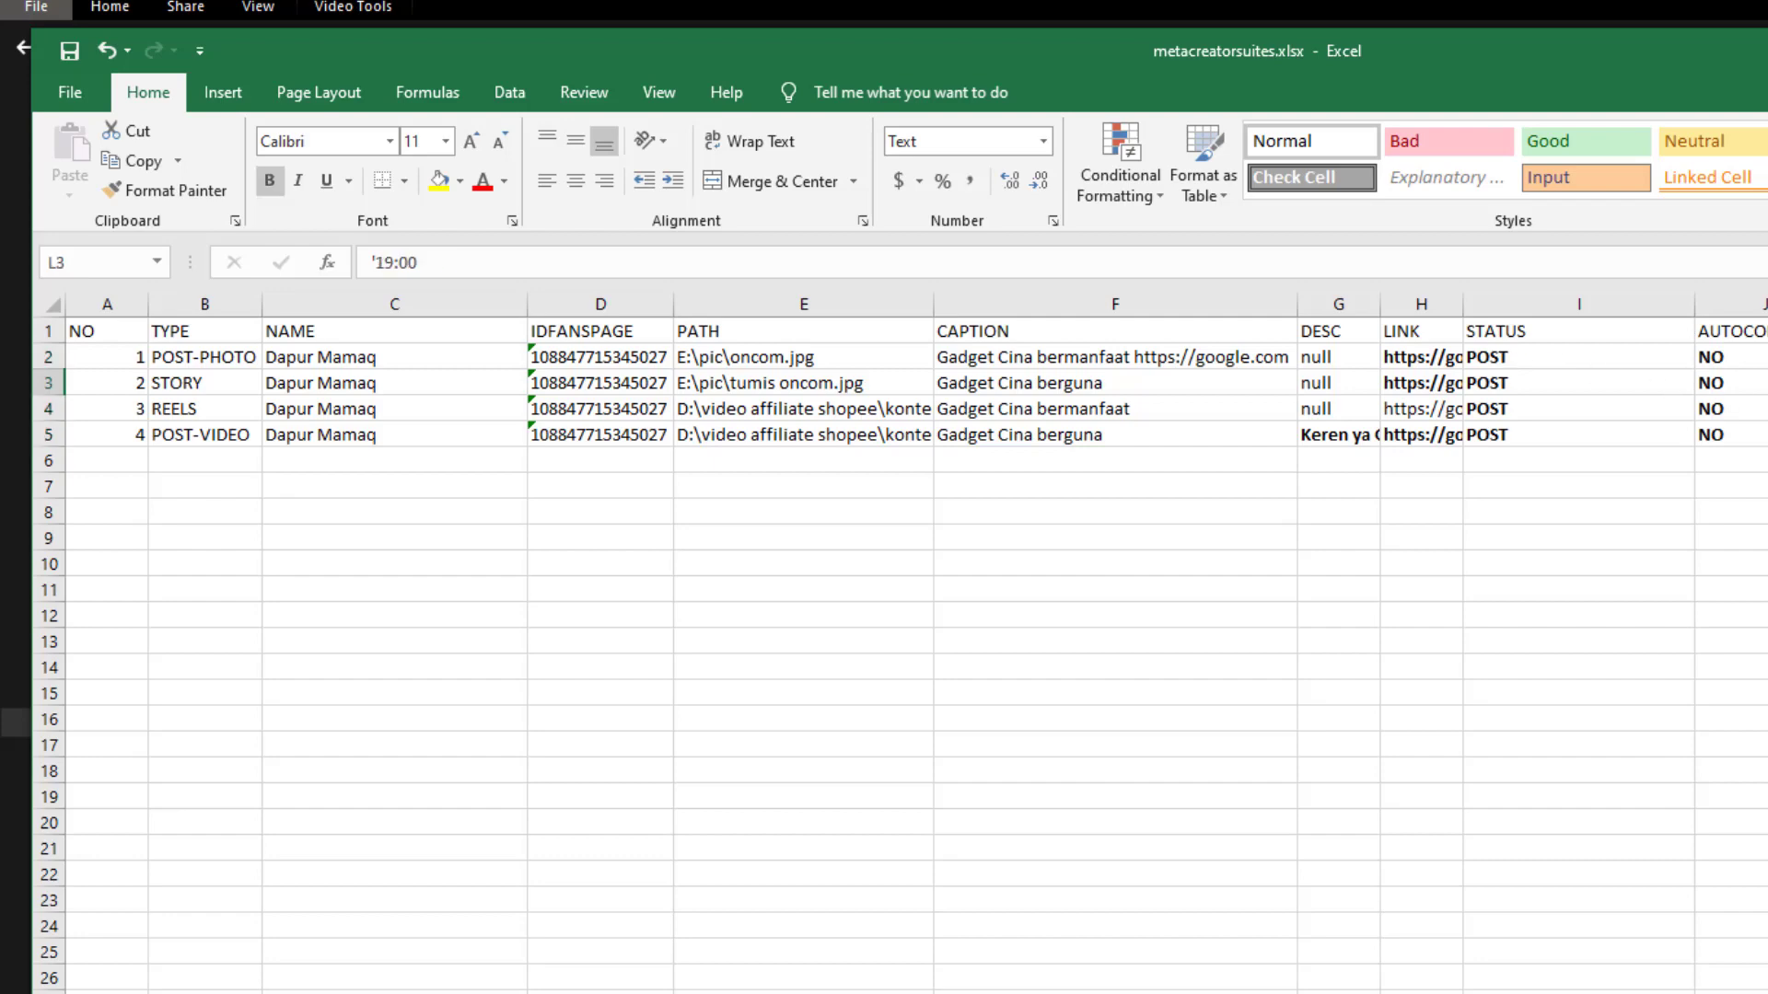
drag(1767, 357, 1767, 409)
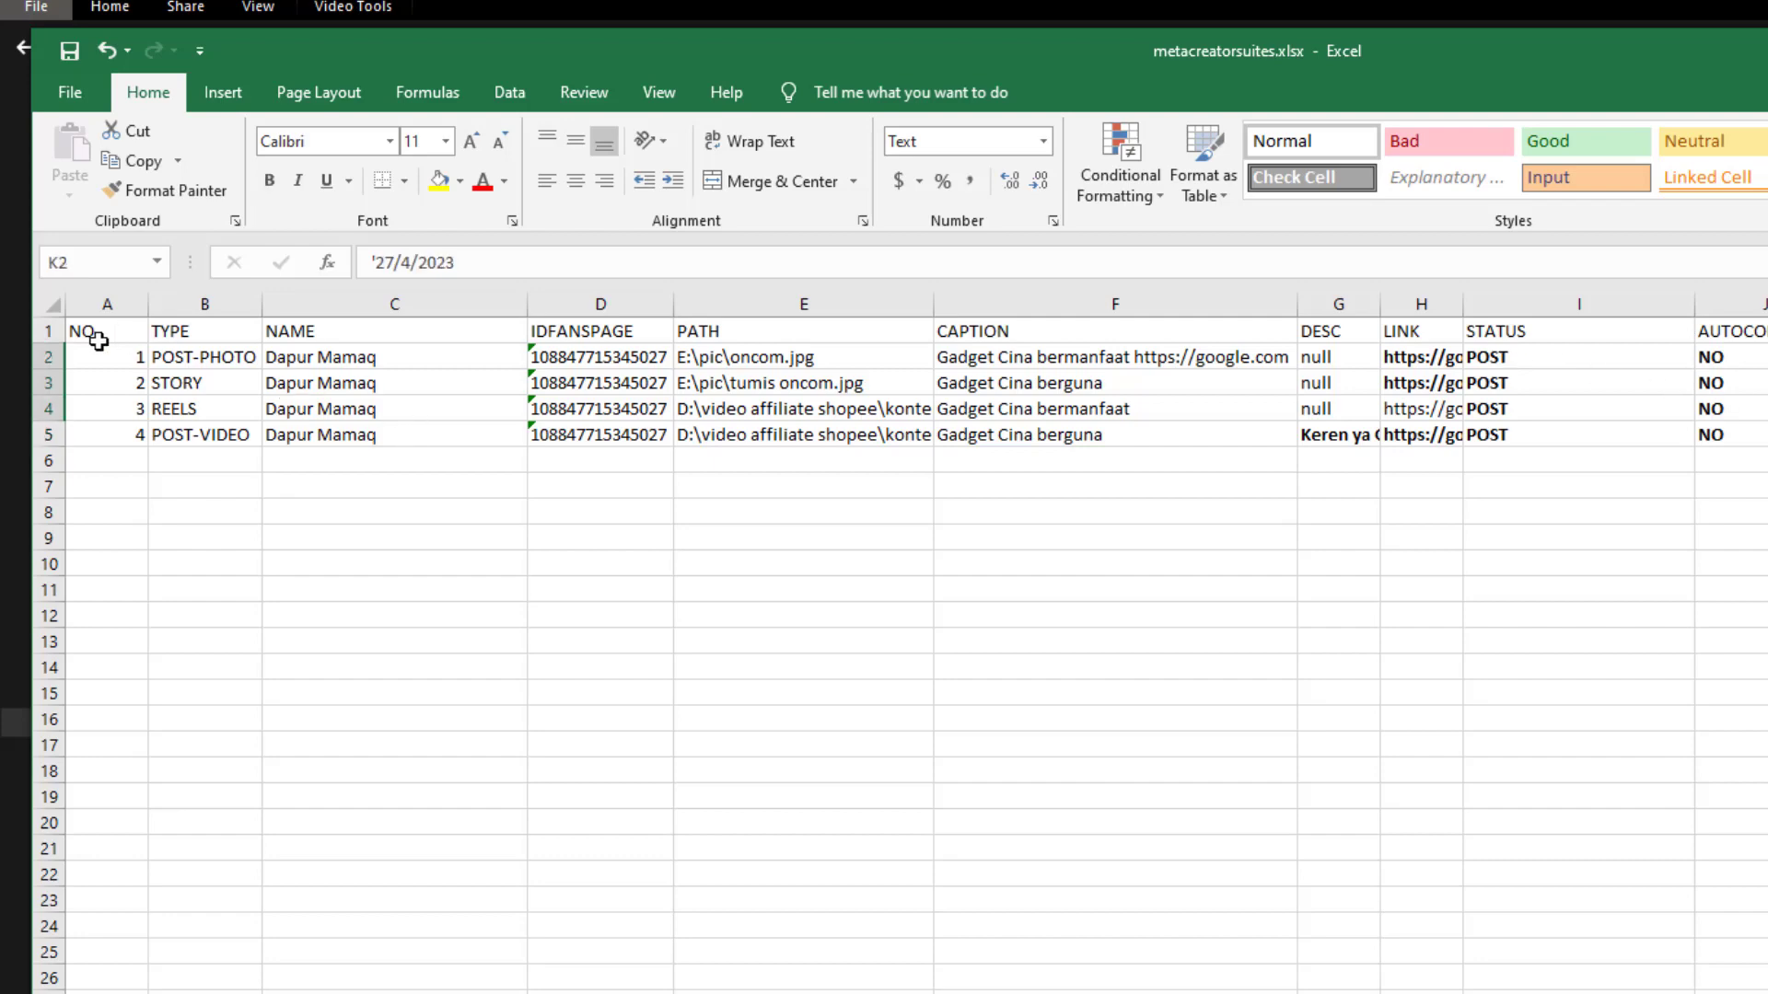
click(188, 385)
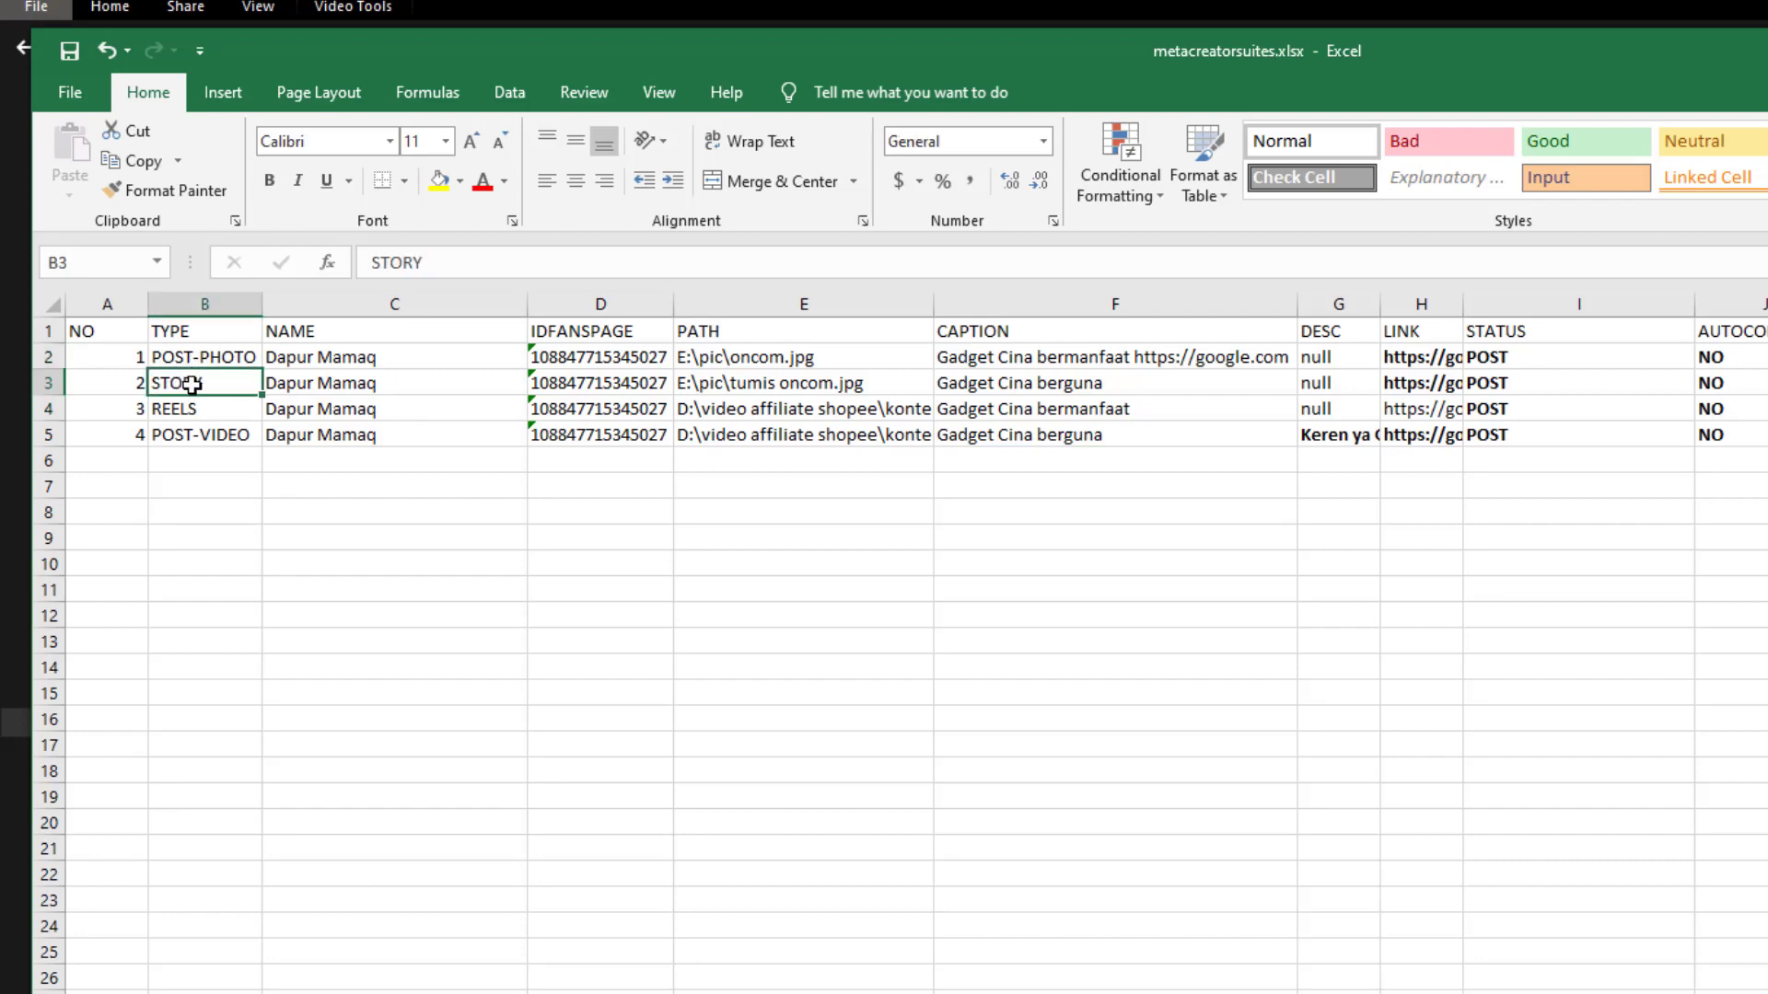
click(1493, 386)
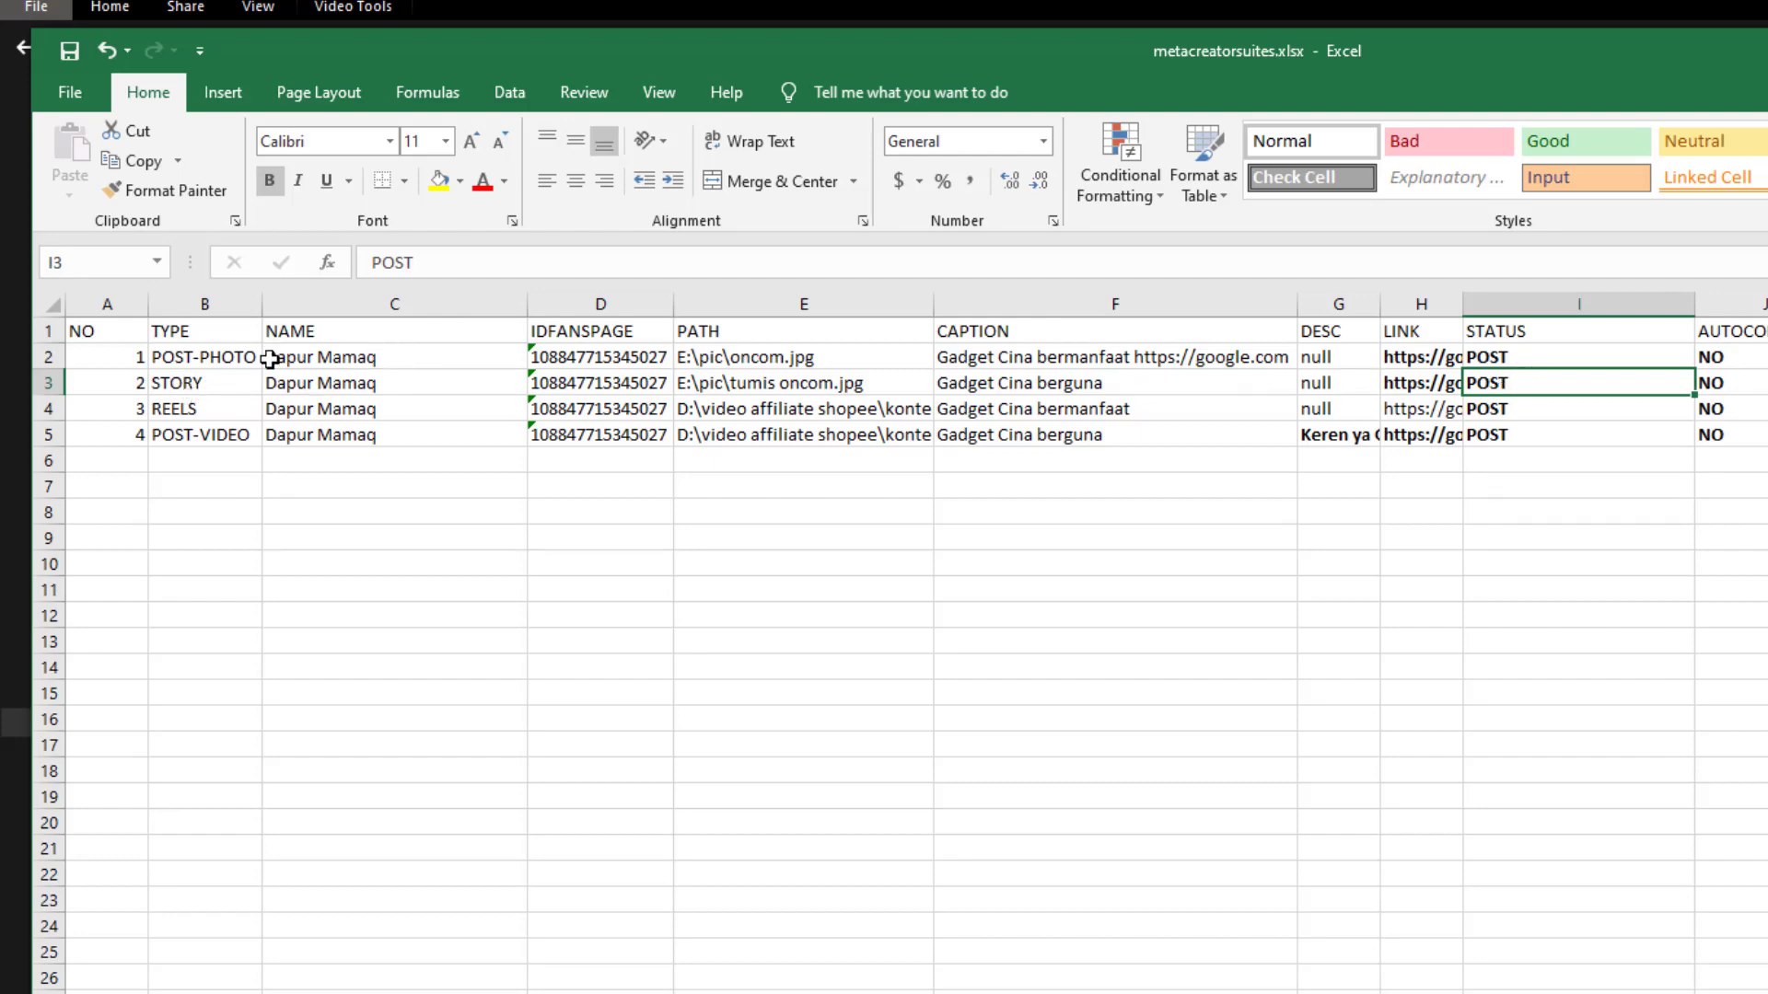
click(382, 262)
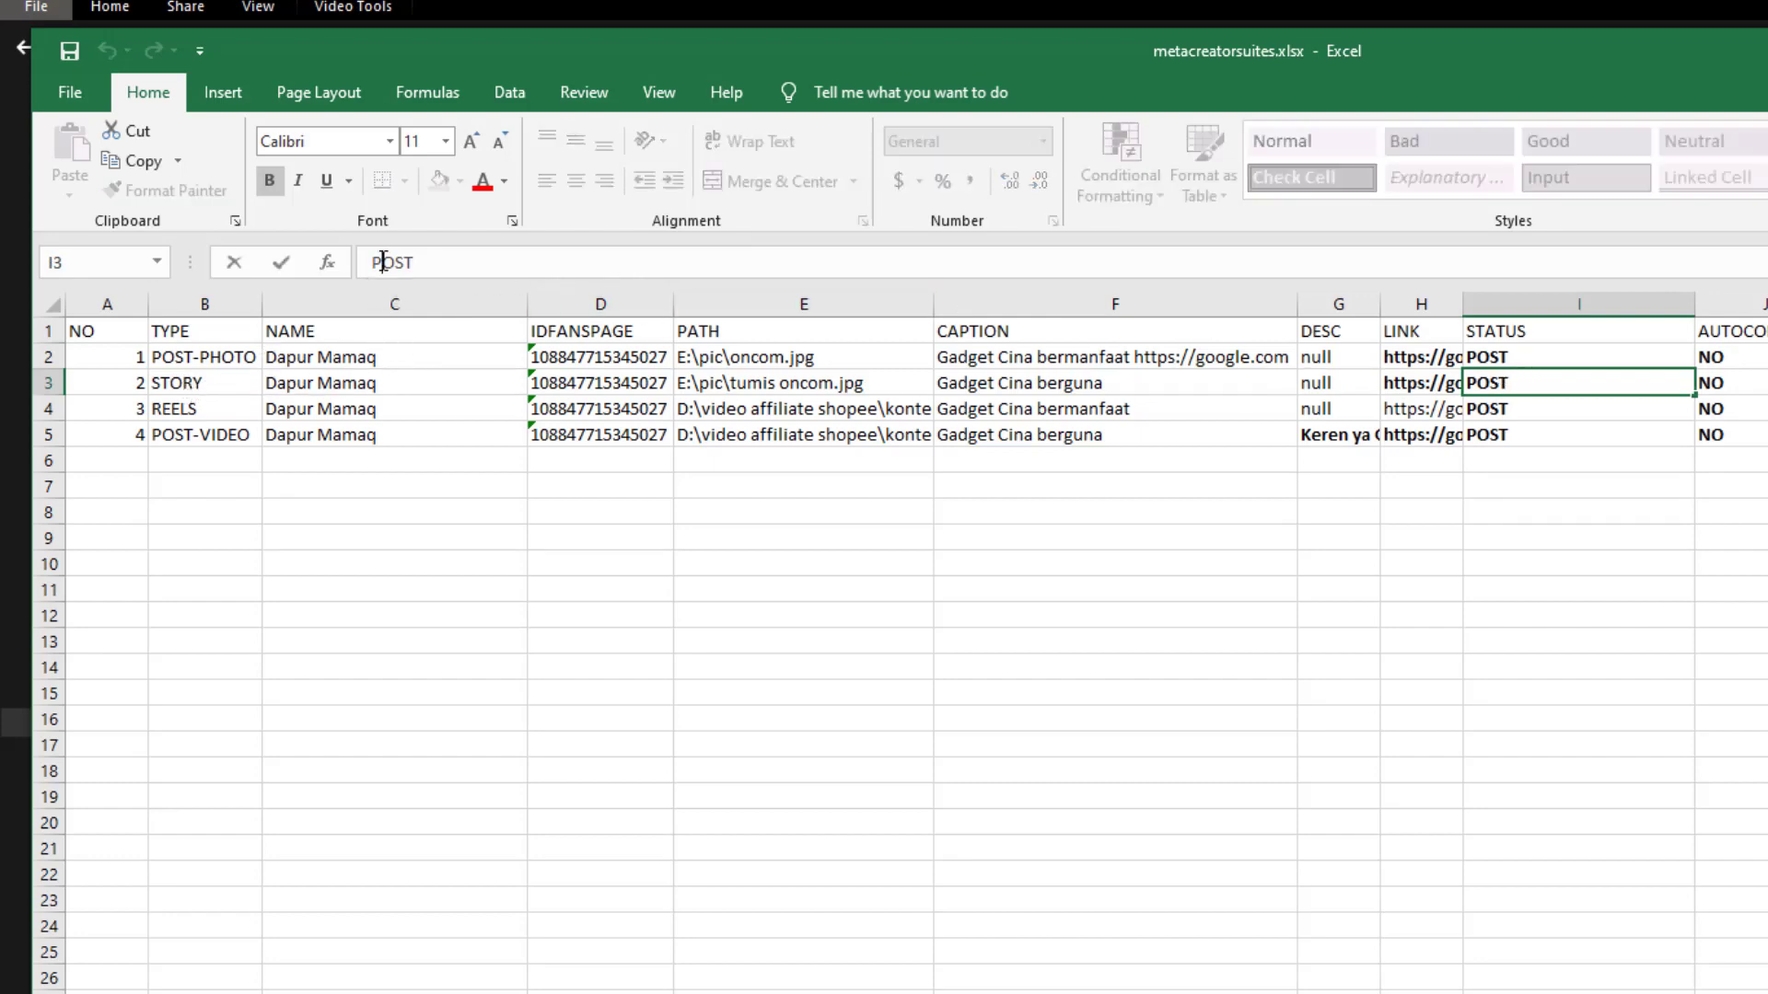
double_click(382, 262)
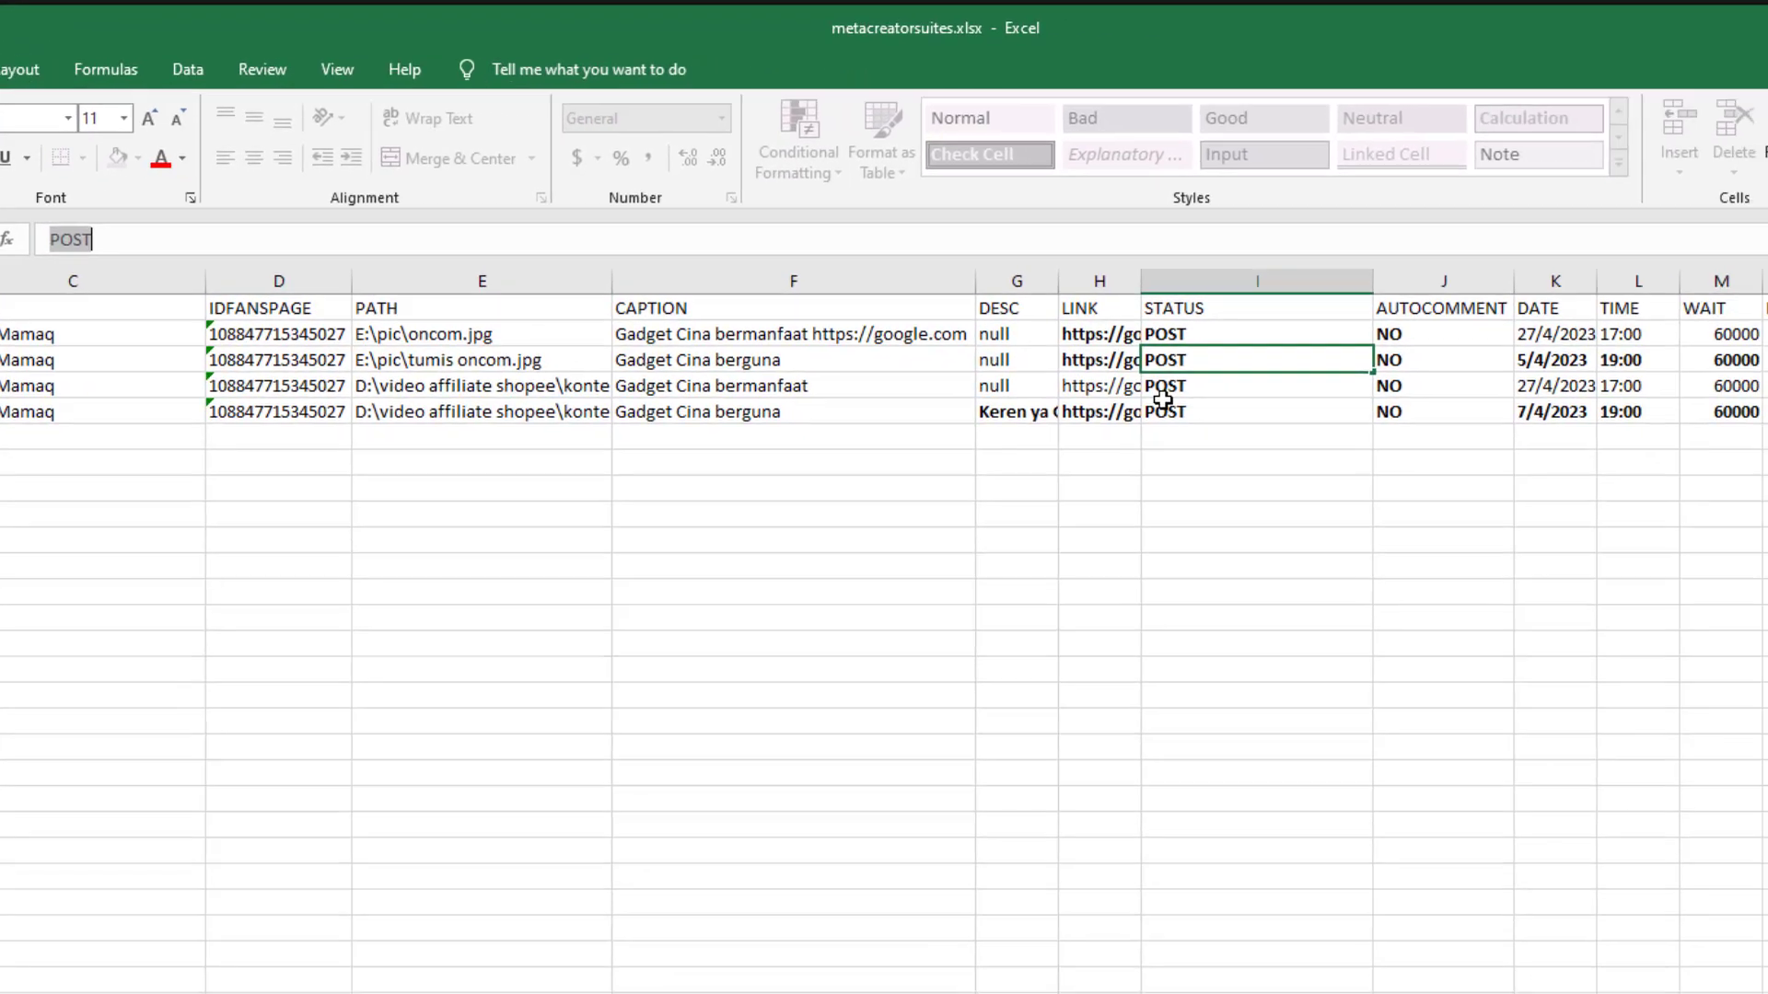
click(1485, 429)
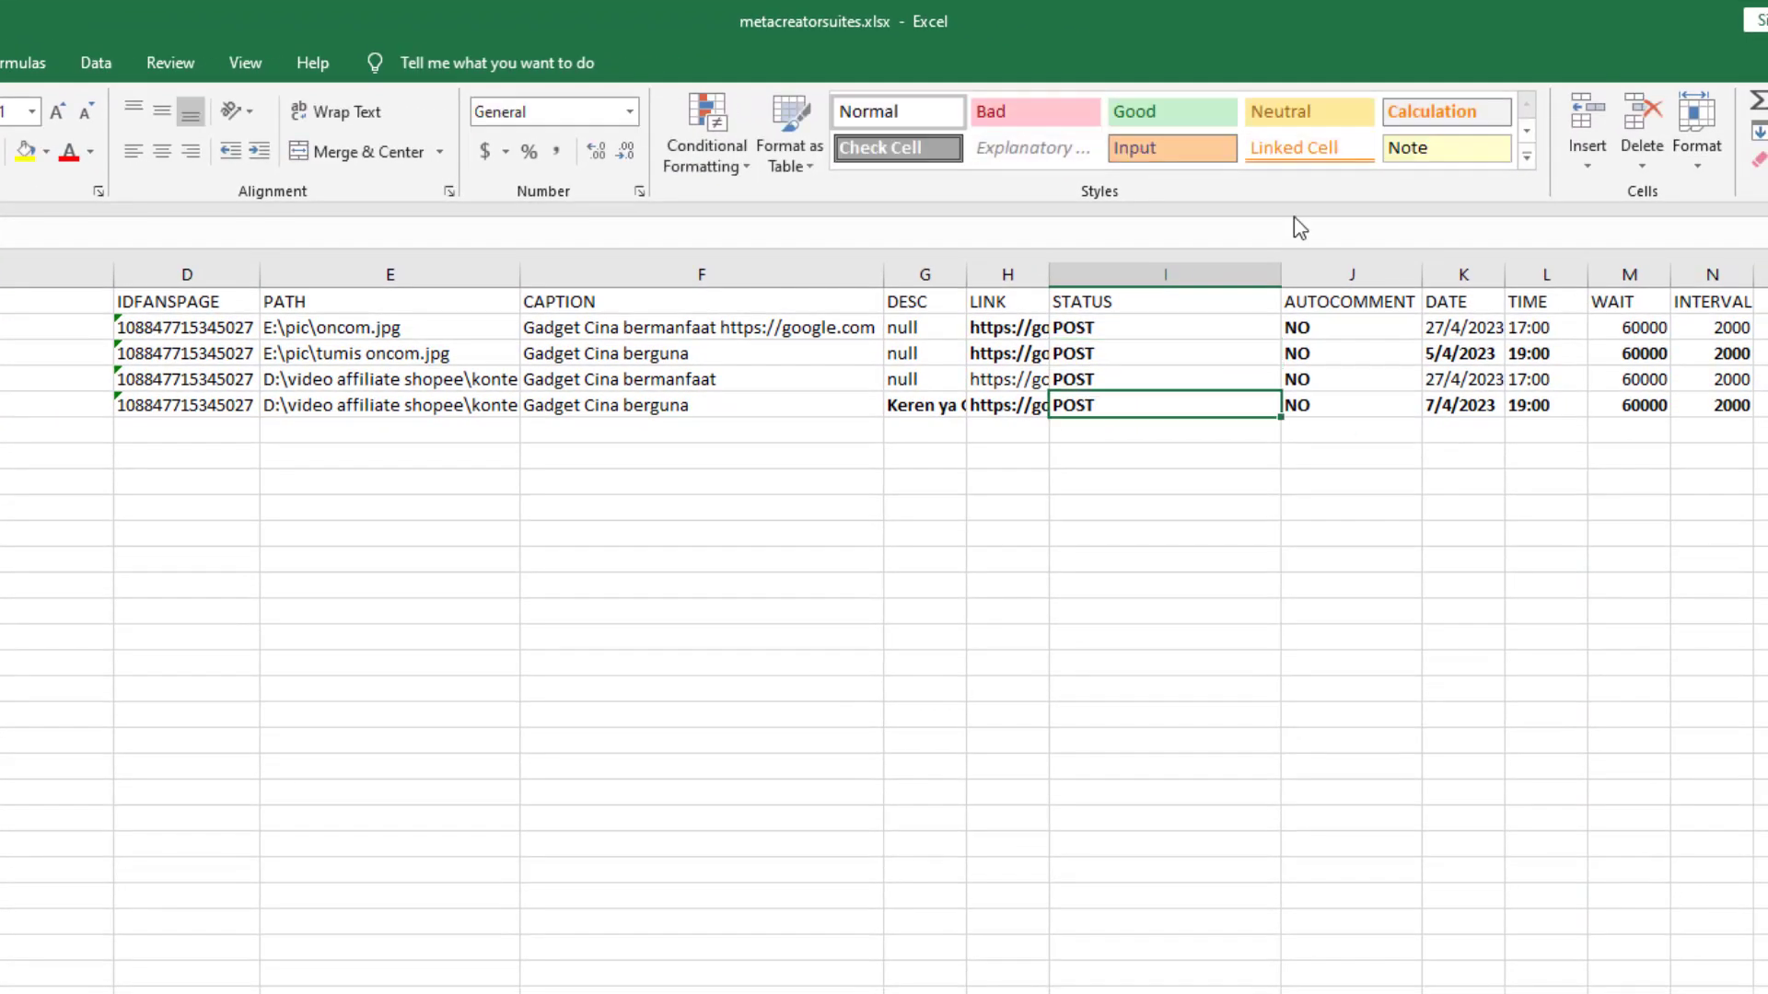
Review the TYPE, STATUS and AUTOCOMMENT (NO) cells across the schedule rows
click(1322, 301)
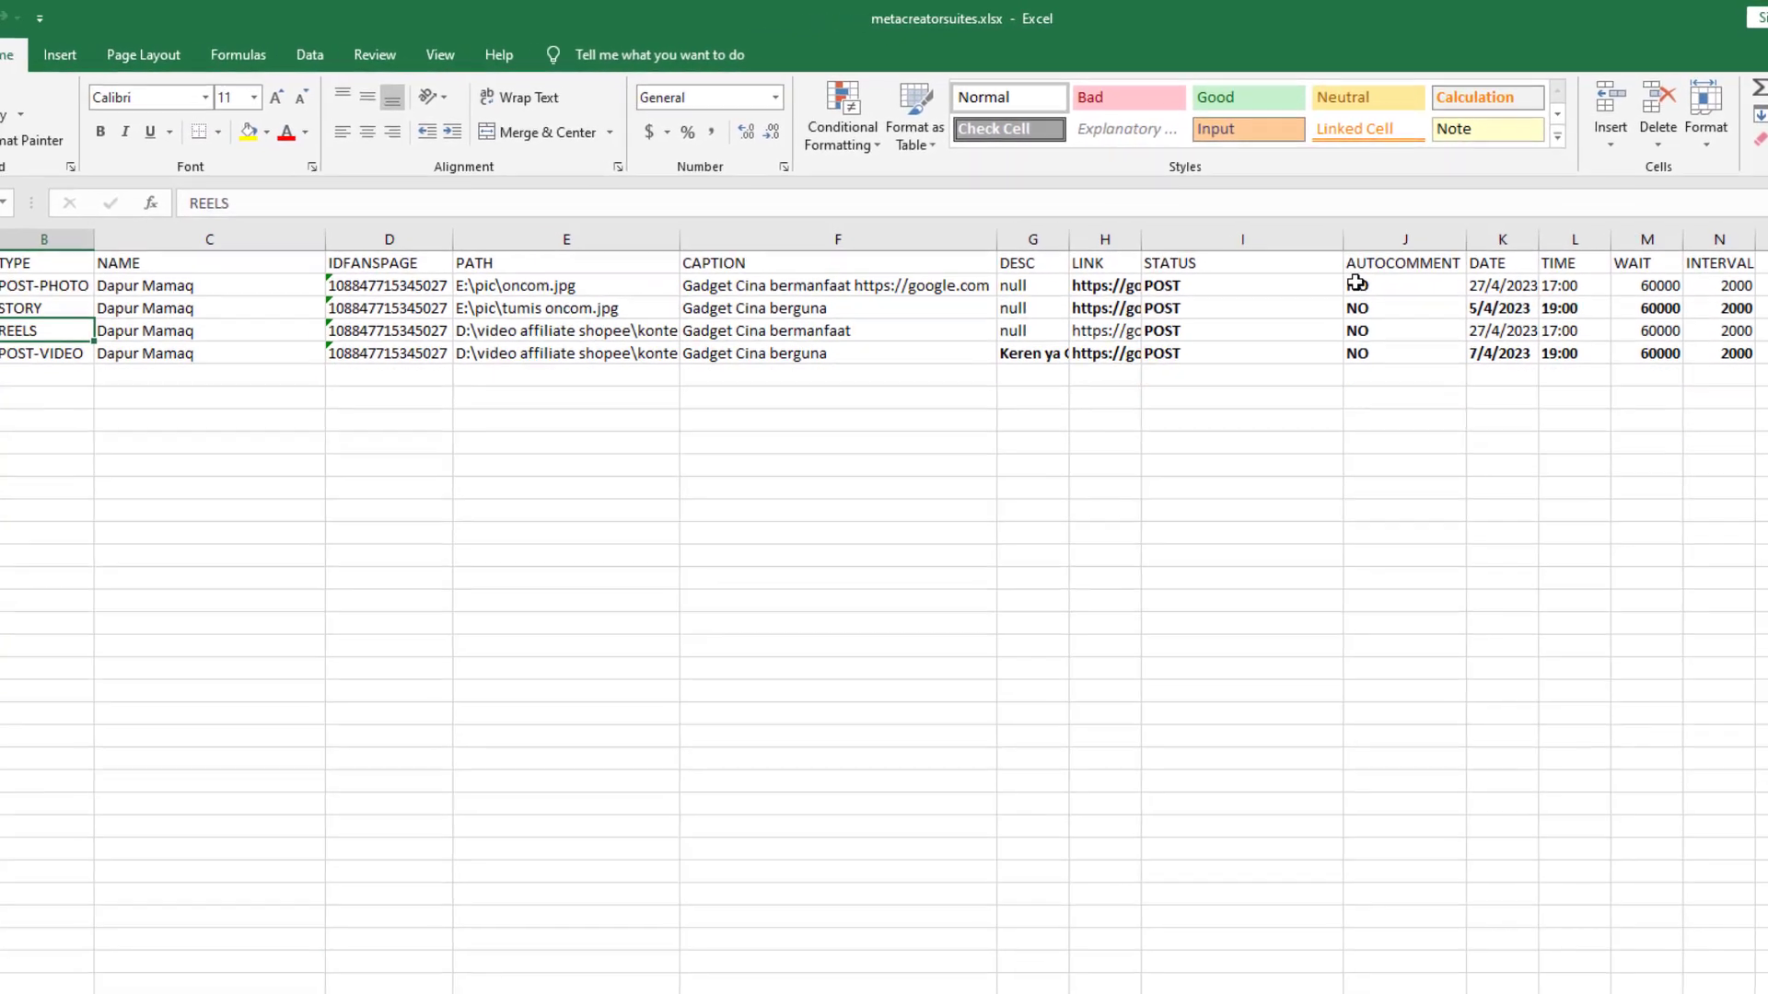
drag(1303, 319, 704, 343)
click(78, 286)
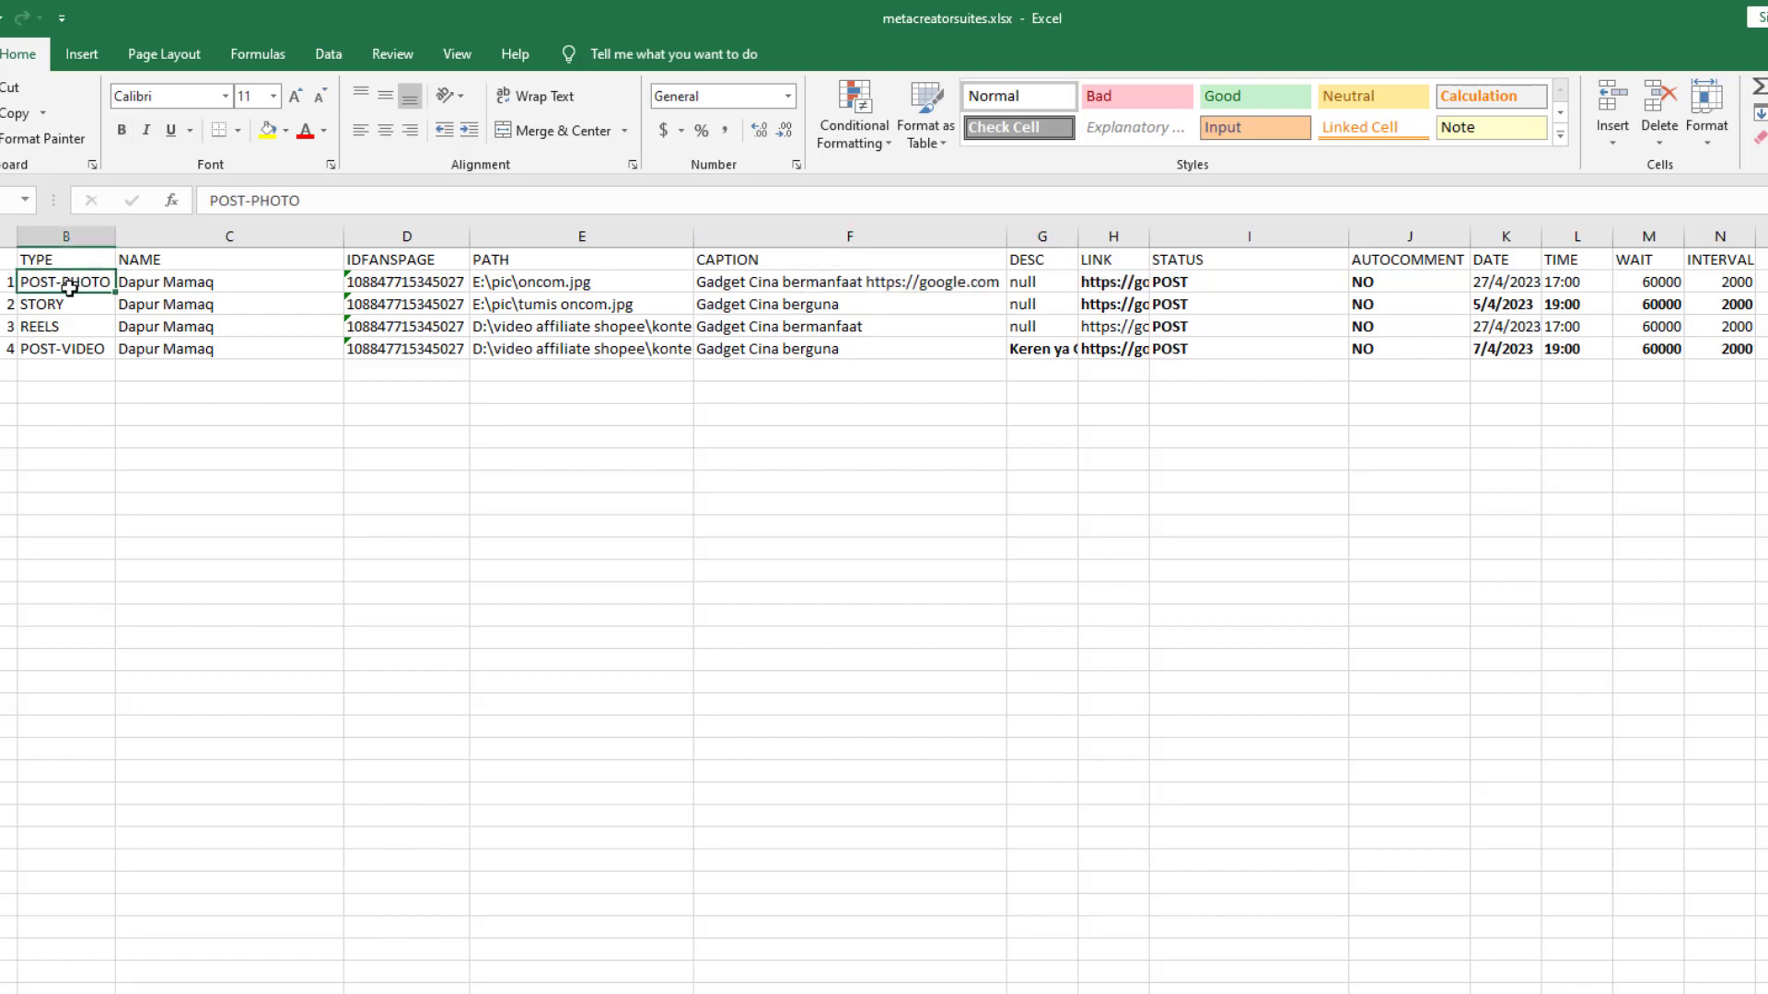
click(69, 349)
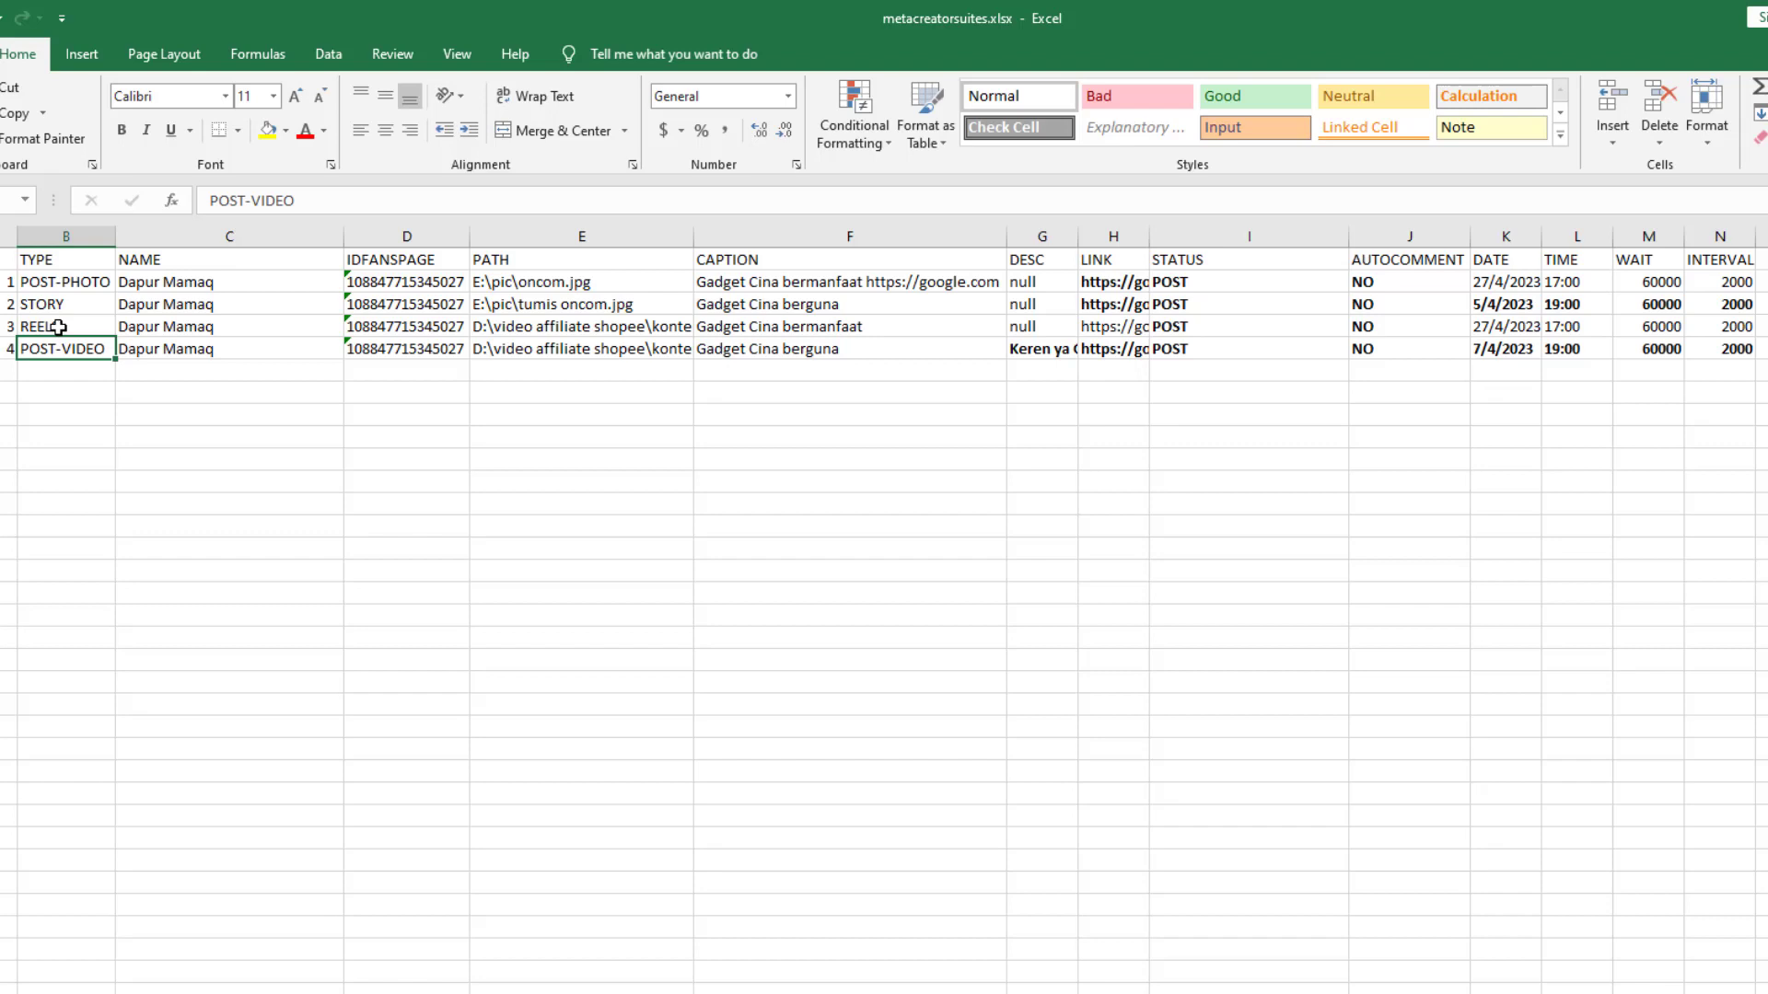
click(58, 327)
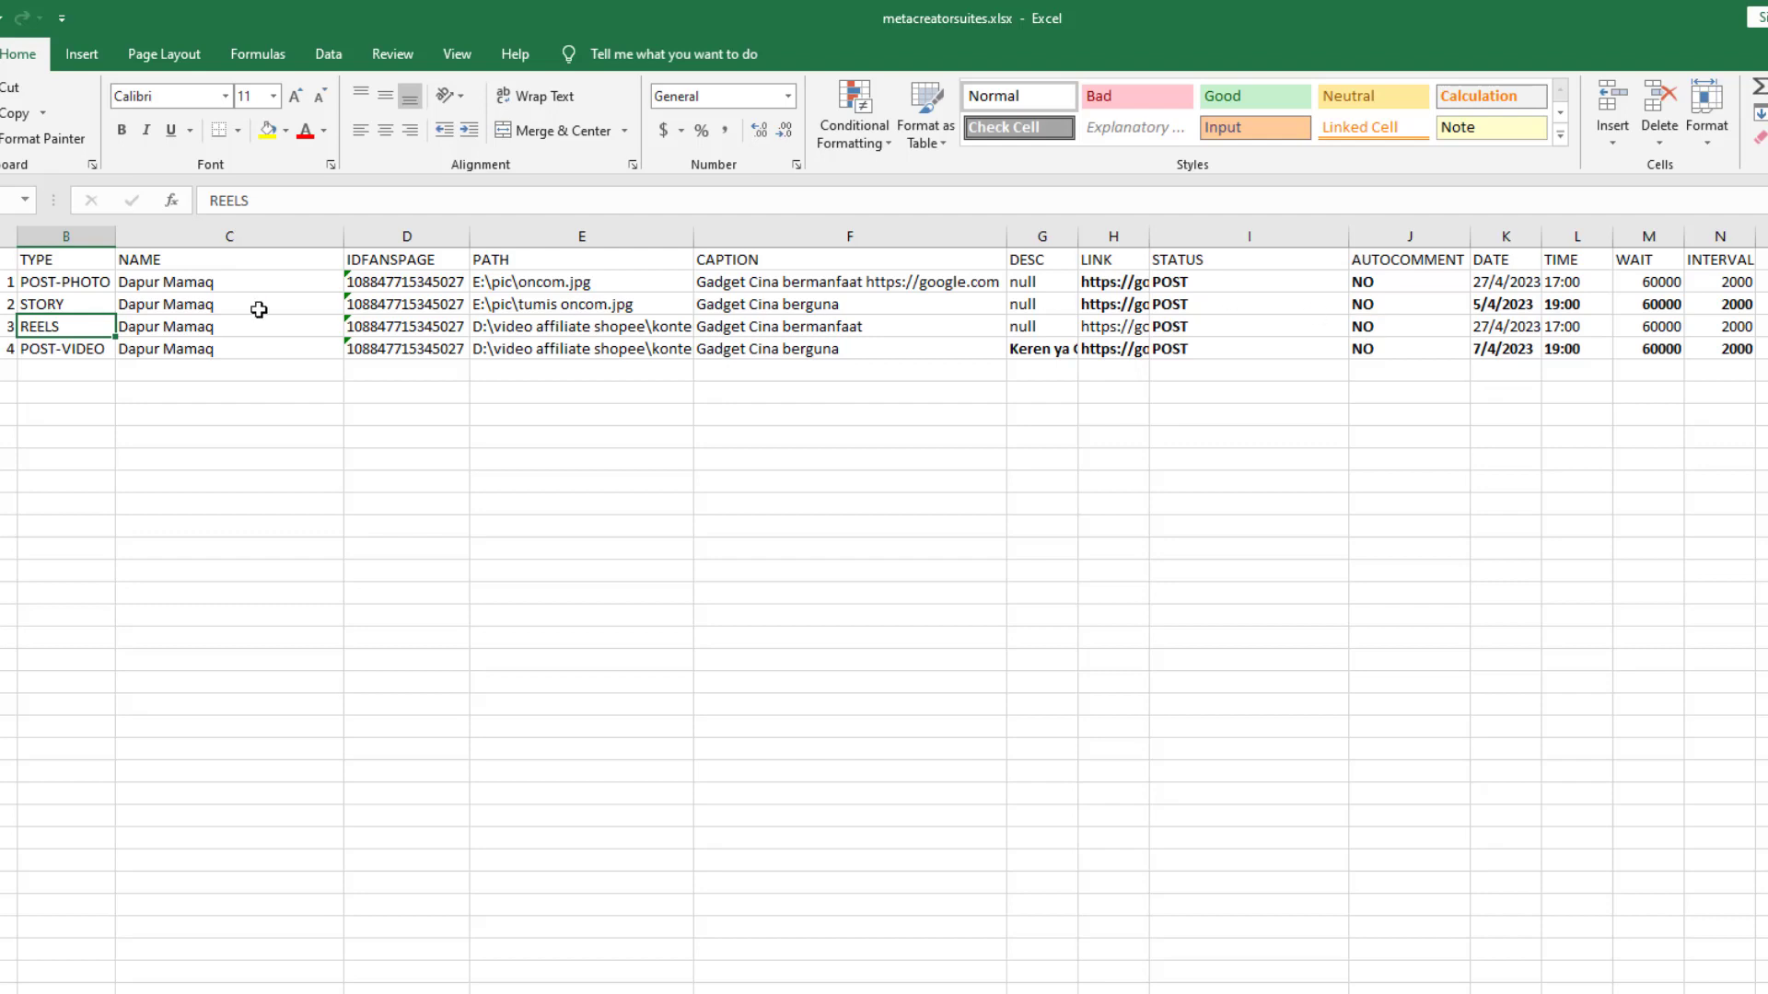
click(1194, 326)
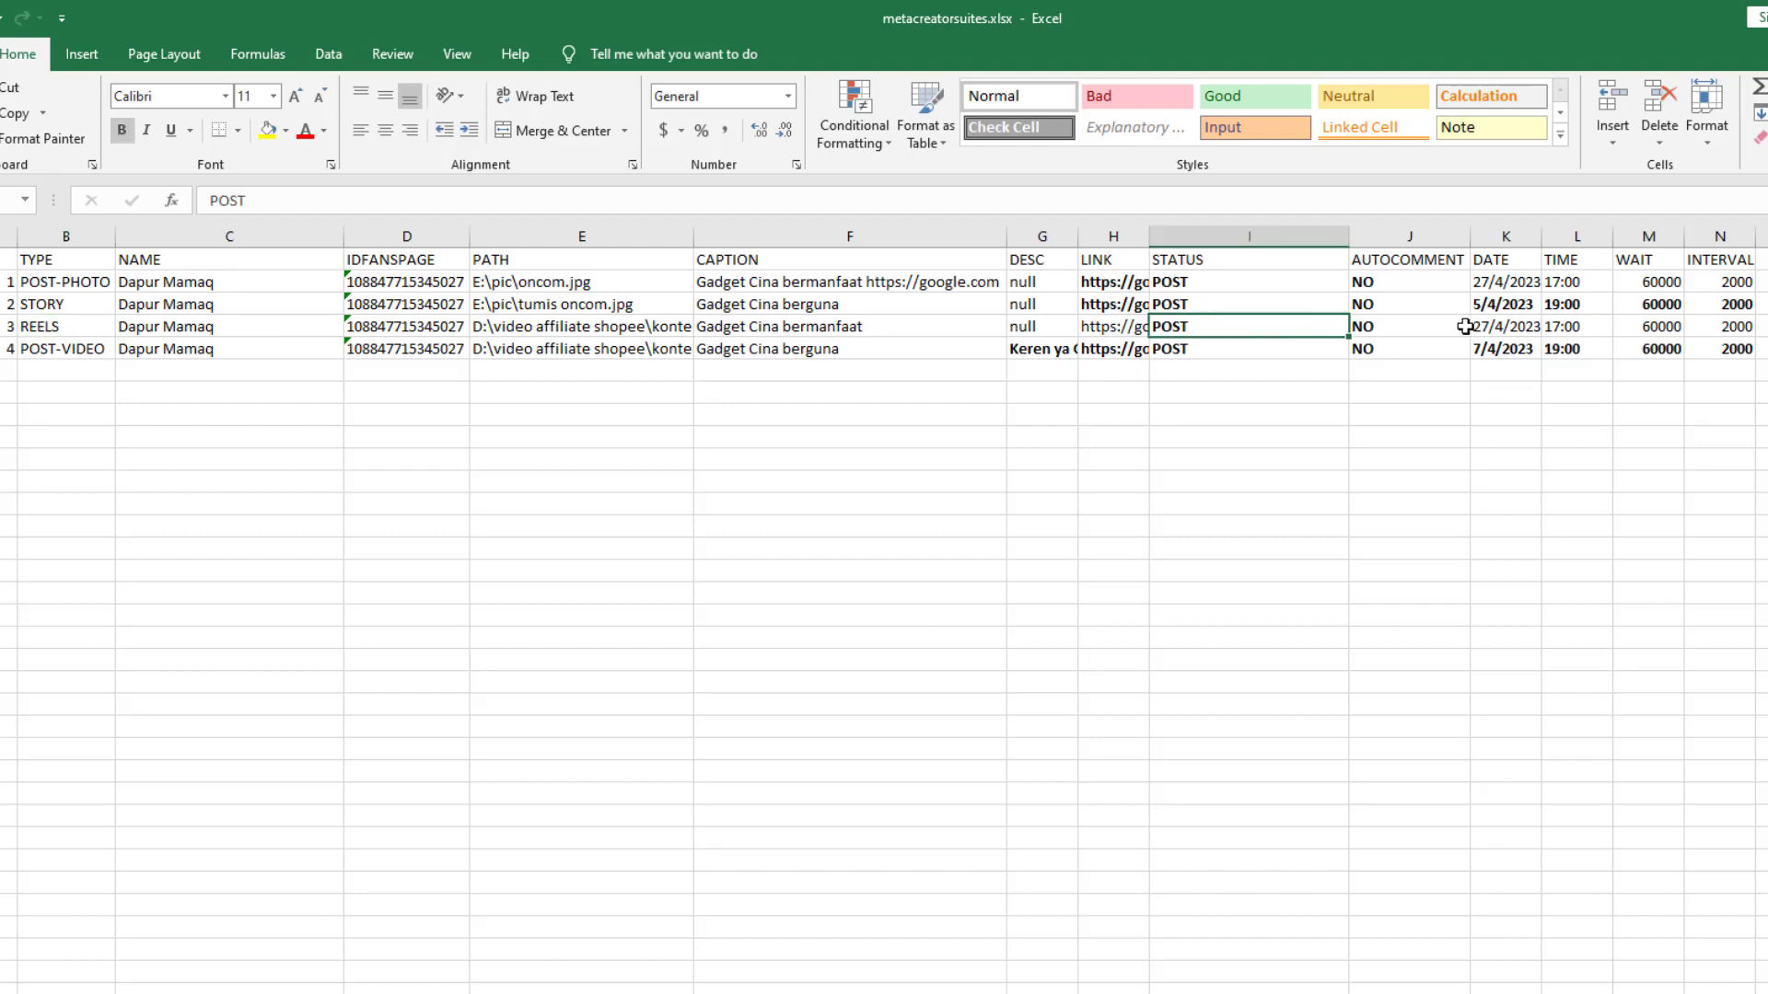
click(1378, 326)
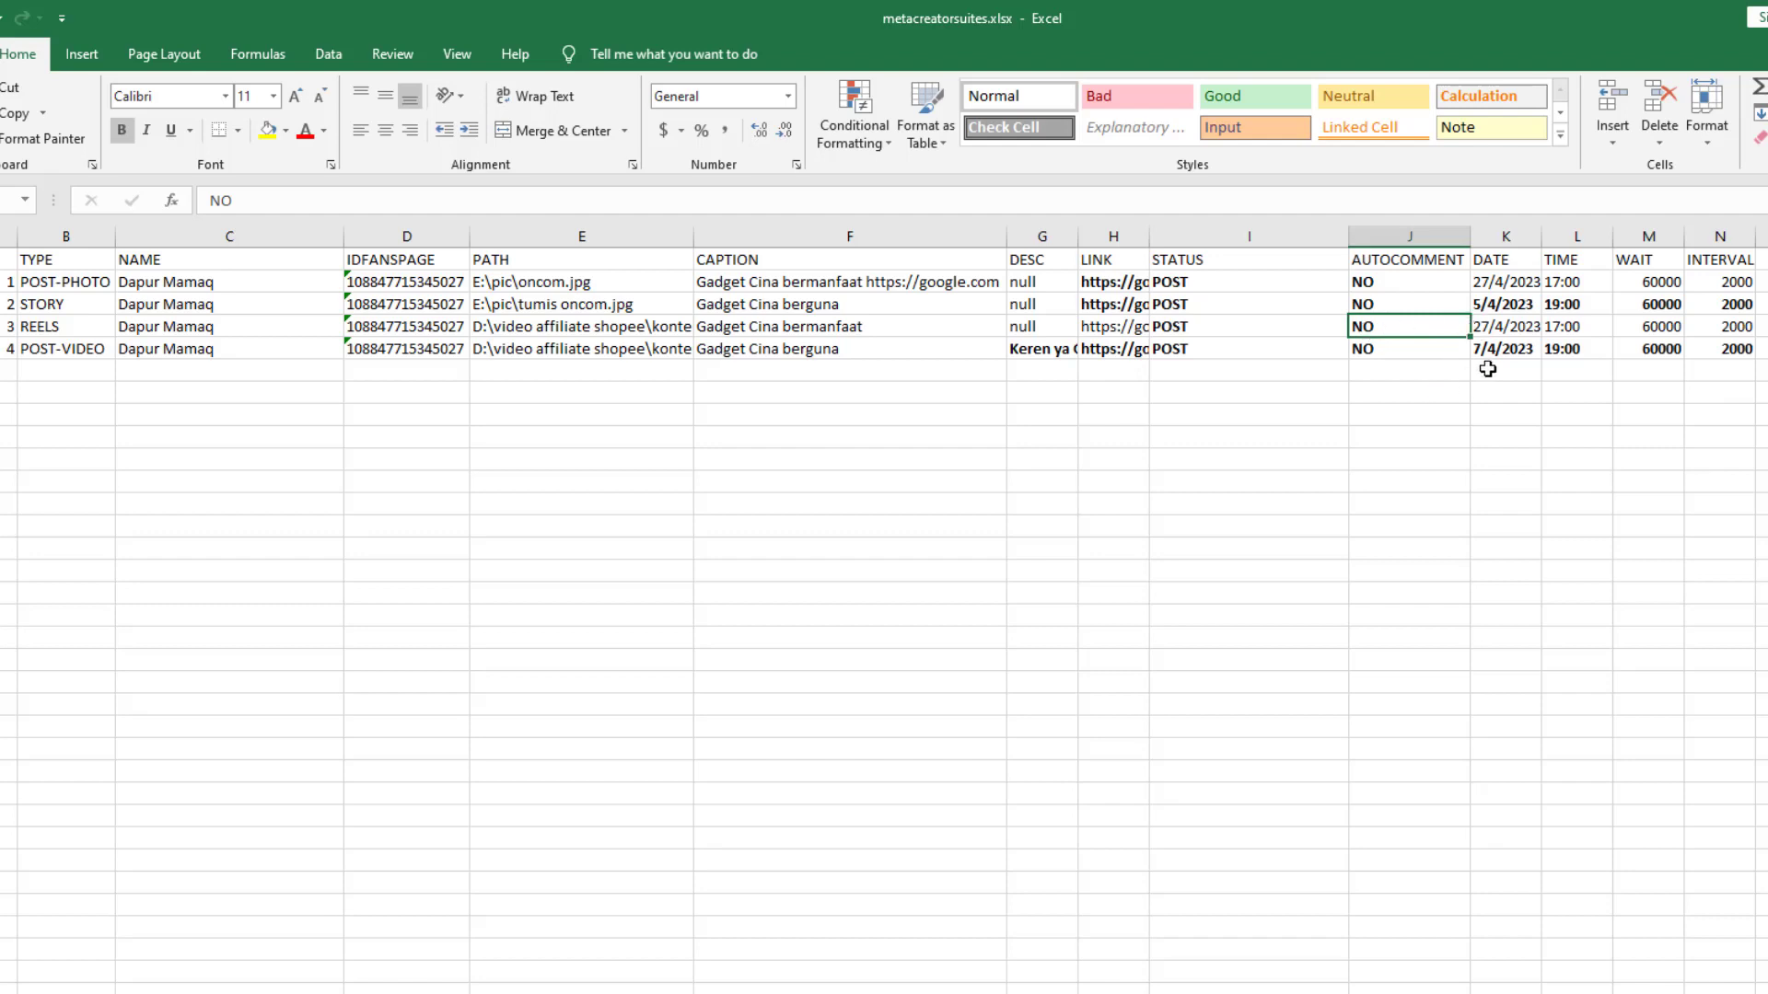
Narrow the STATUS column so the DATE column (27/4/2023) fits beside it
drag(1348, 236, 1240, 237)
click(1378, 264)
click(1403, 283)
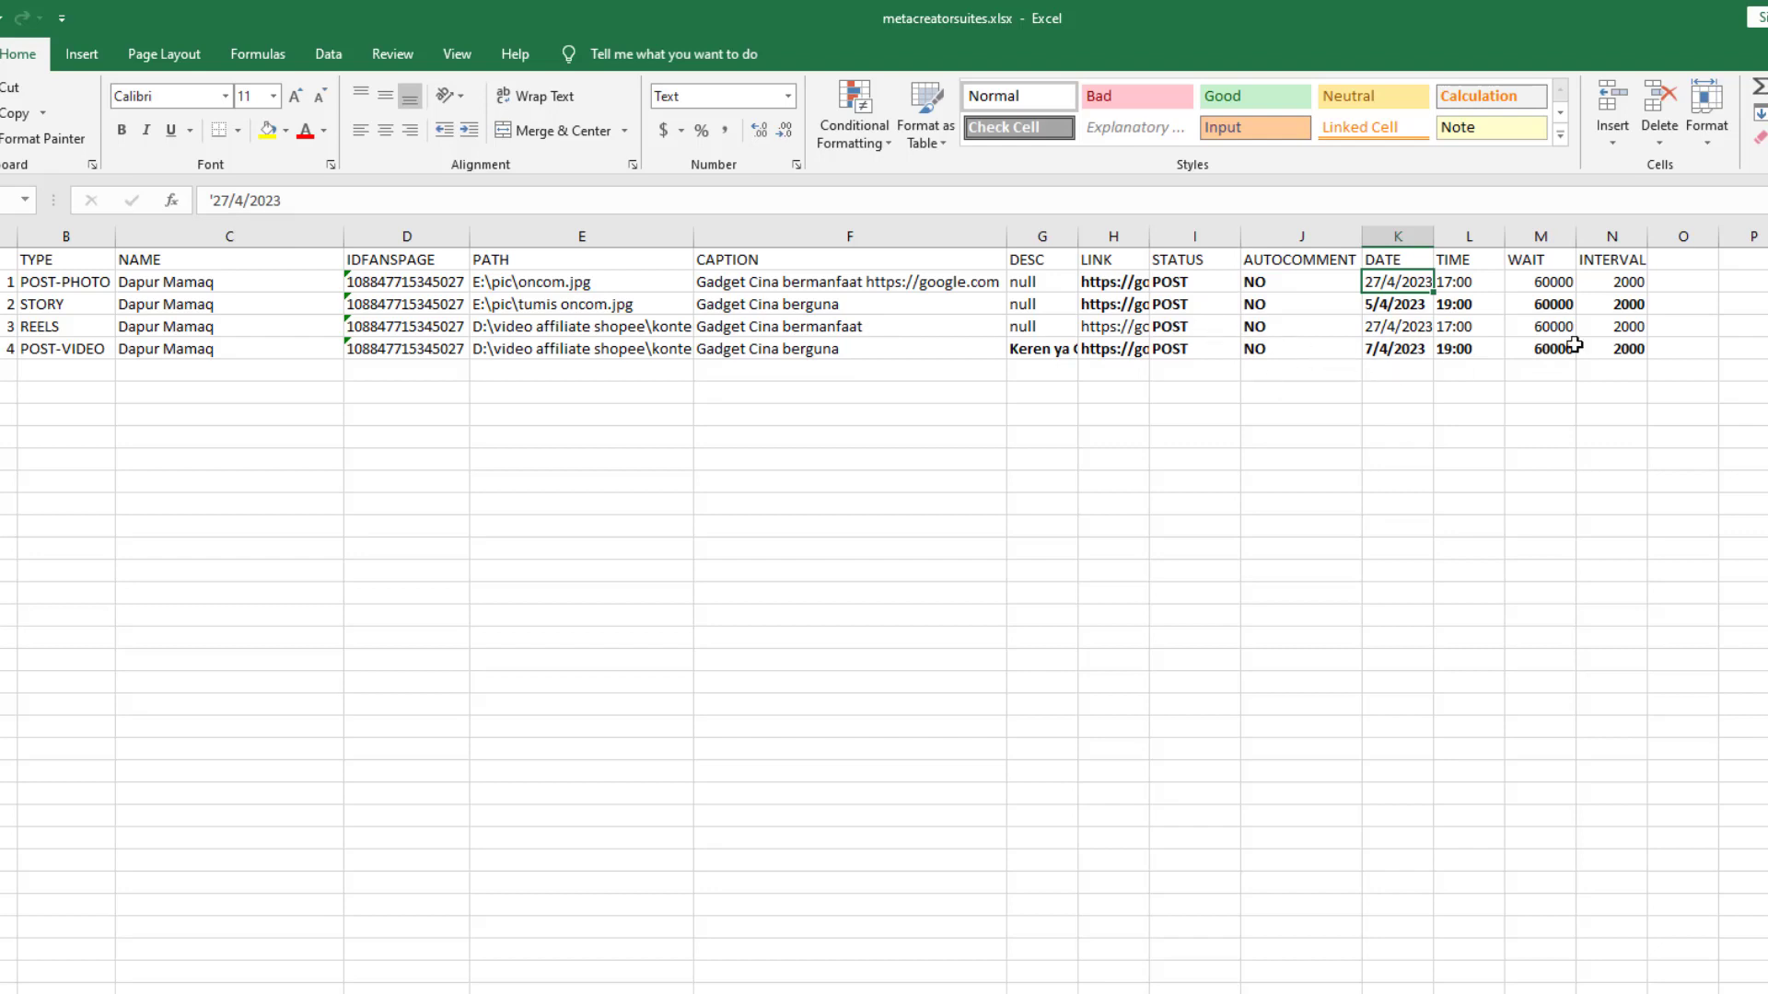
Check the 60000 WAIT values for the first, POST-PHOTO and STORY rows
drag(1401, 237, 1466, 238)
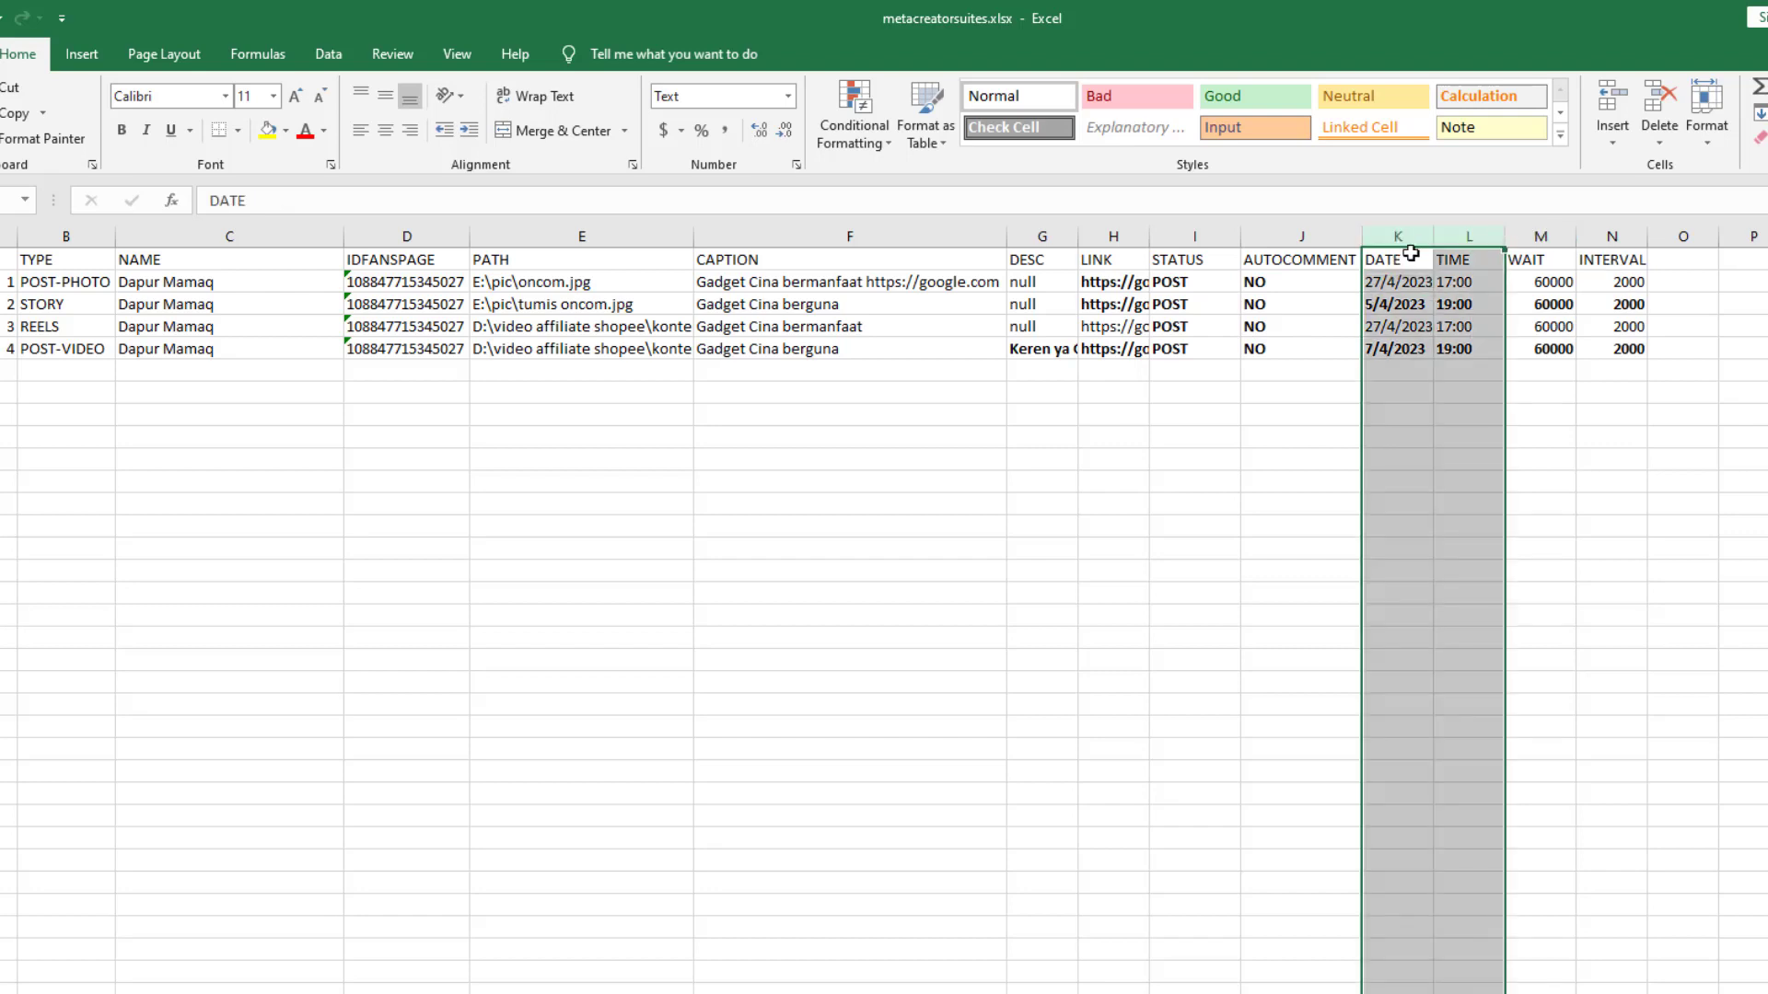
click(1546, 264)
click(1546, 283)
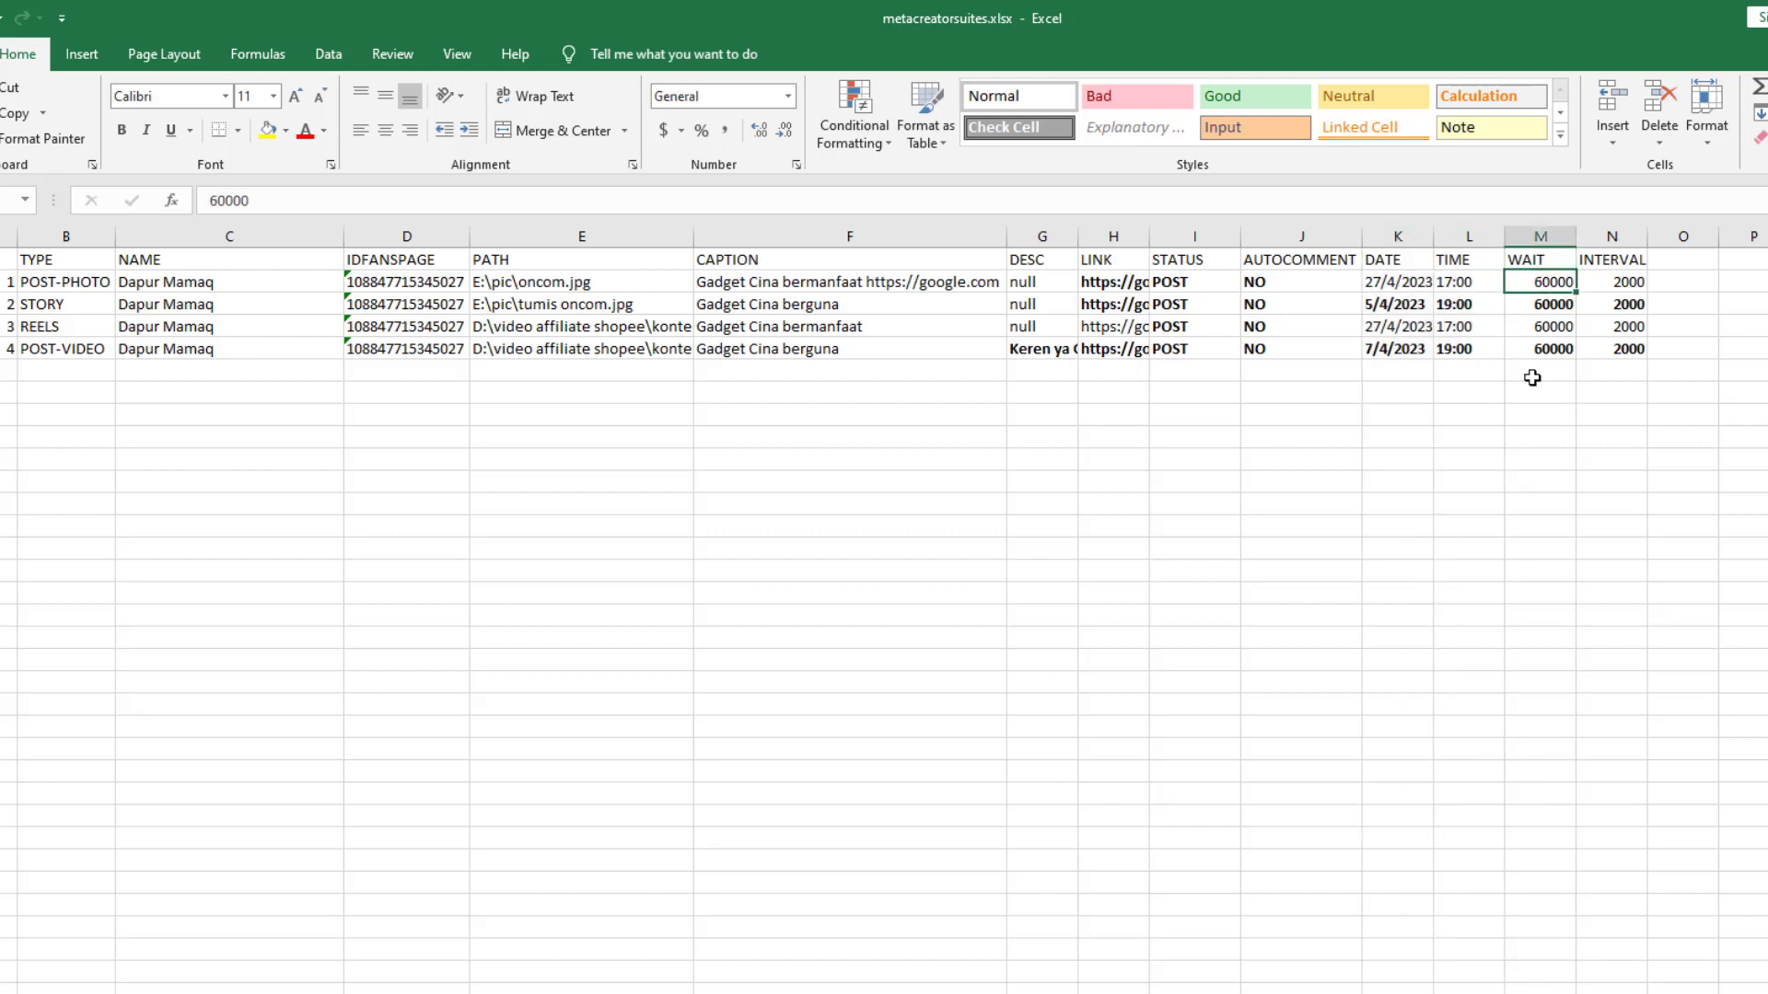
click(1551, 314)
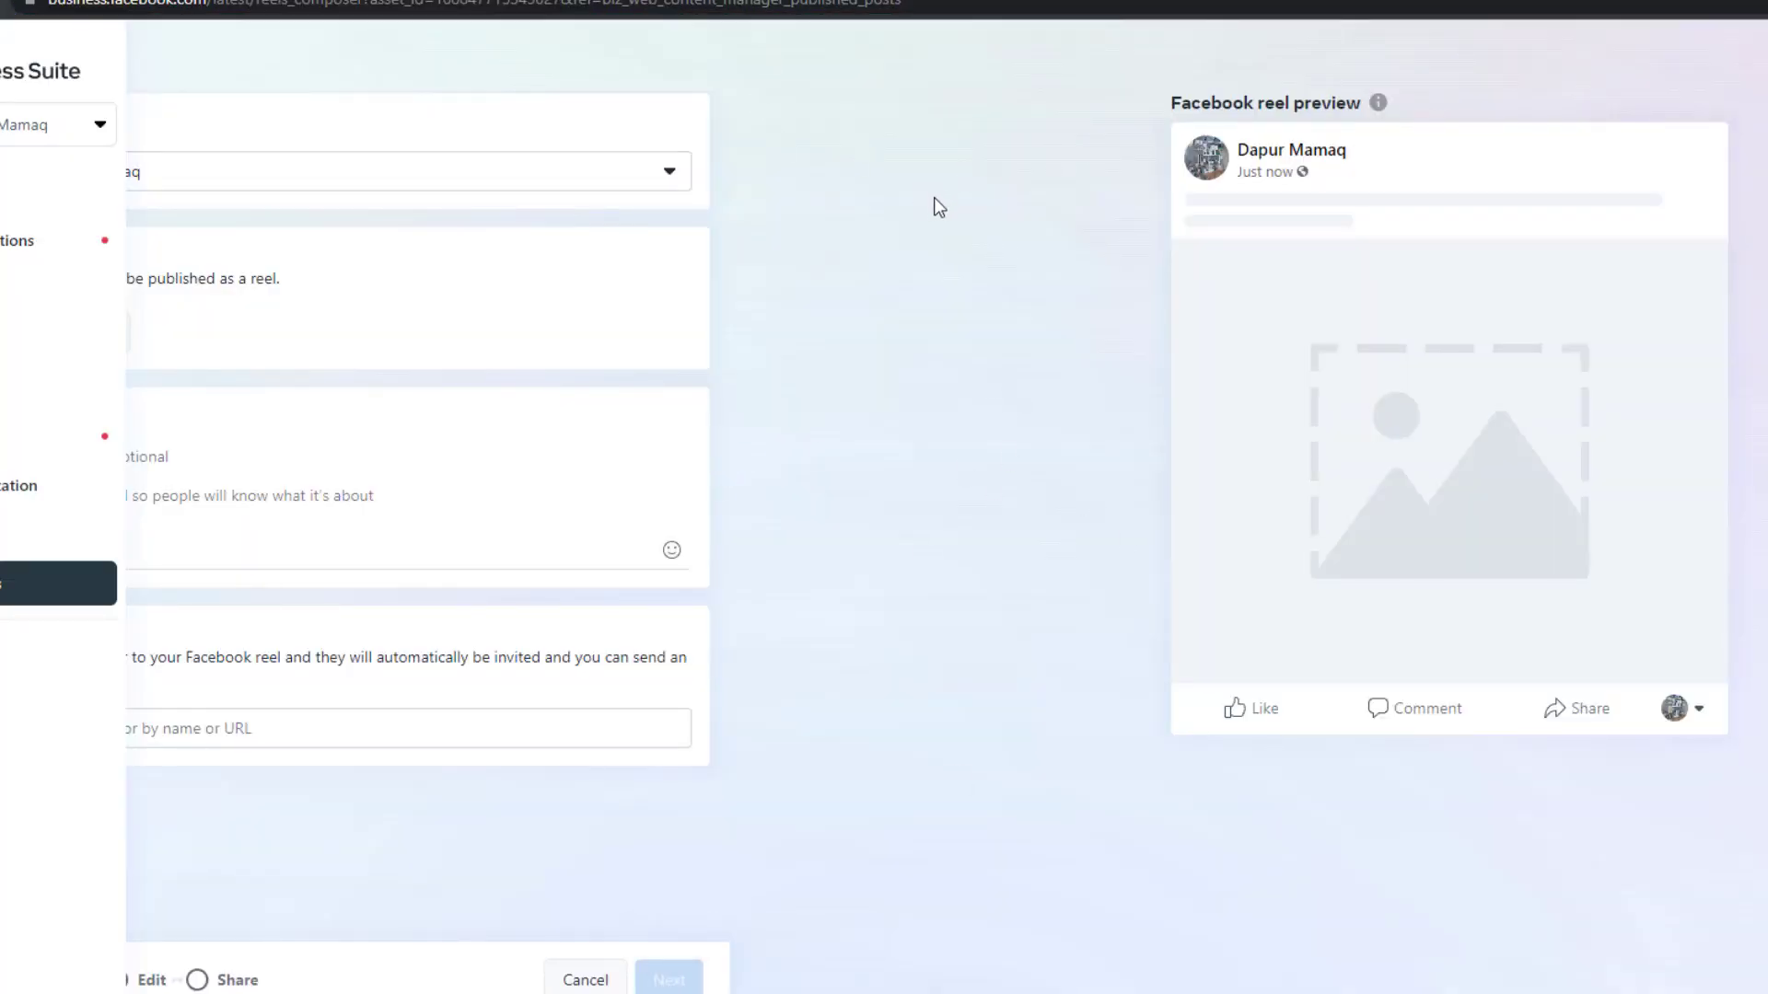
Reload the Create Reel page with F5, then return to the Excel schedule
key(F5)
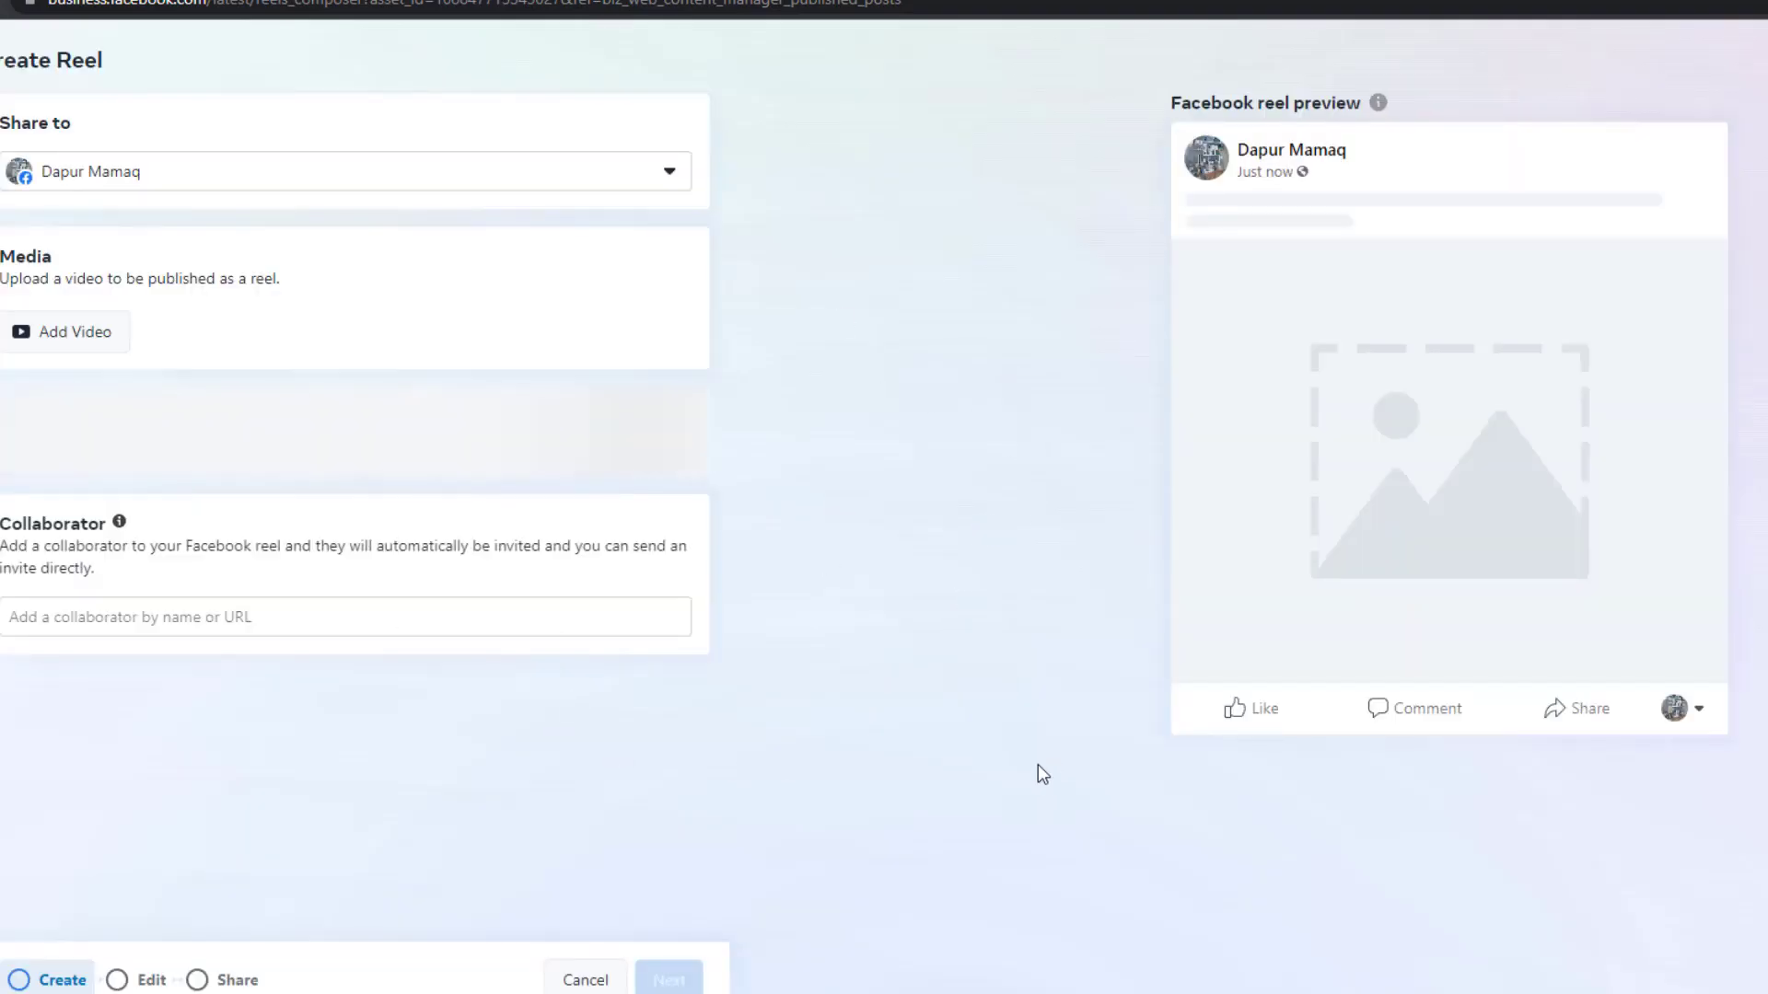
key(alt+Tab)
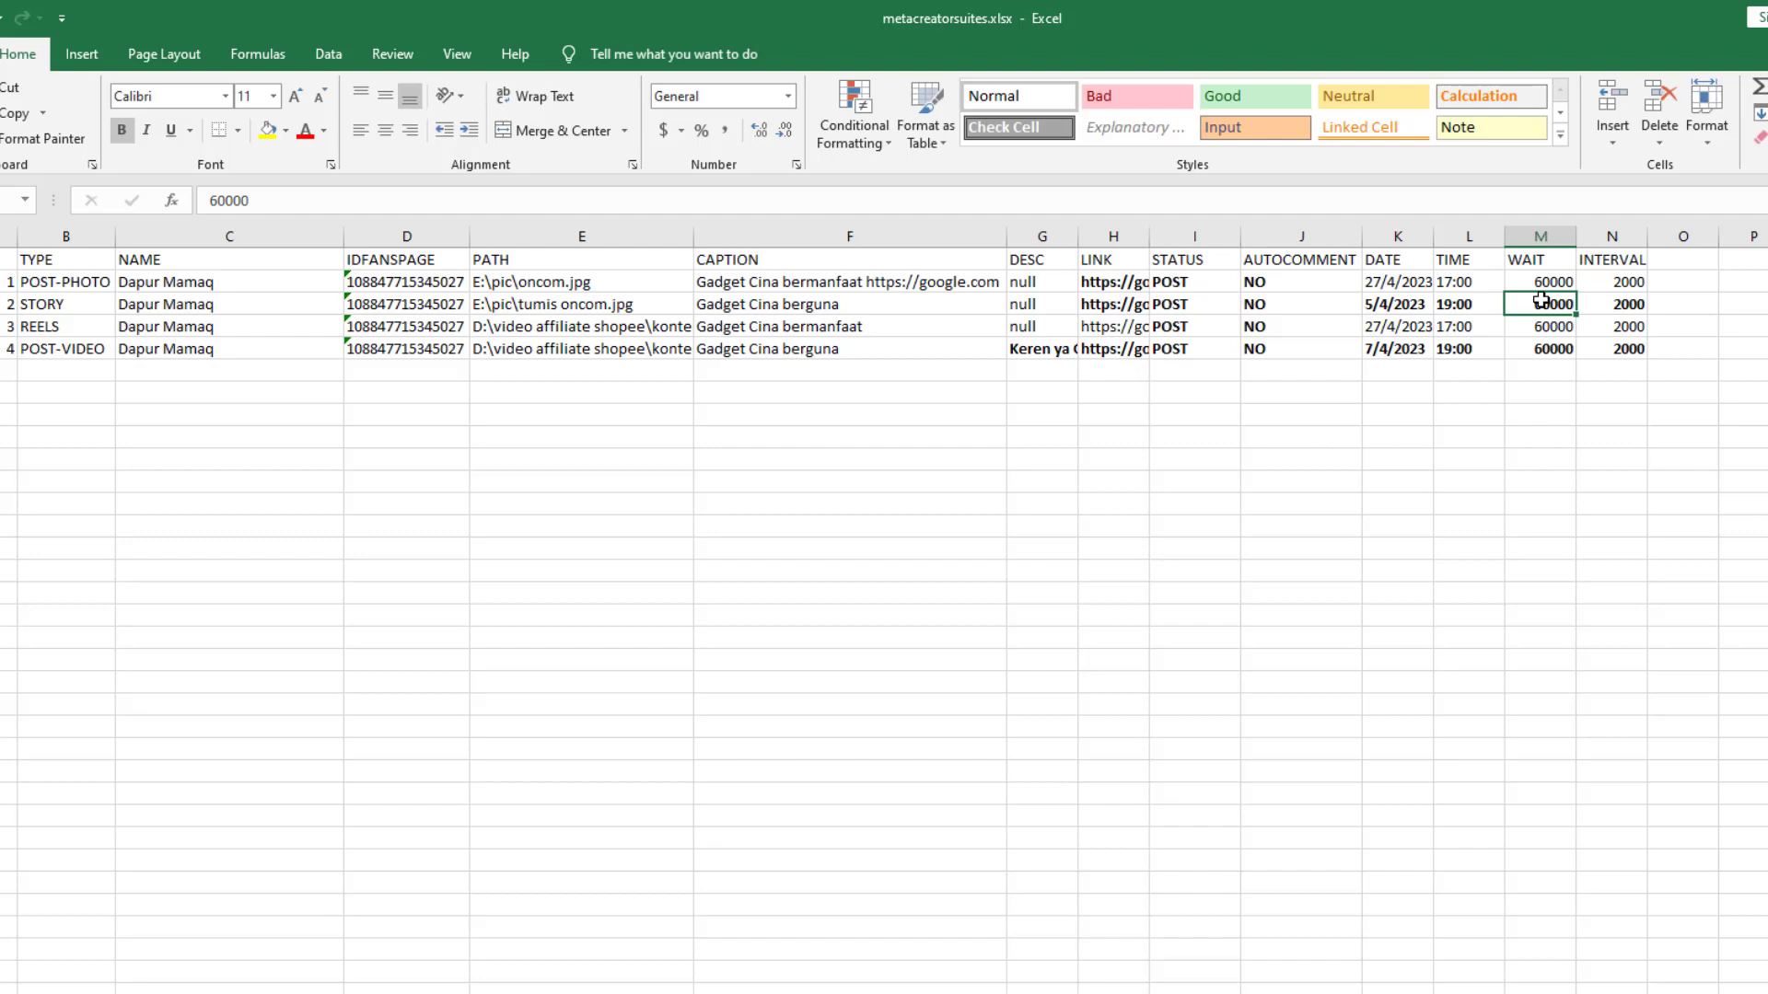
Highlight the REELS row across to INTERVAL, then return to the Create Reel page
key(alt)
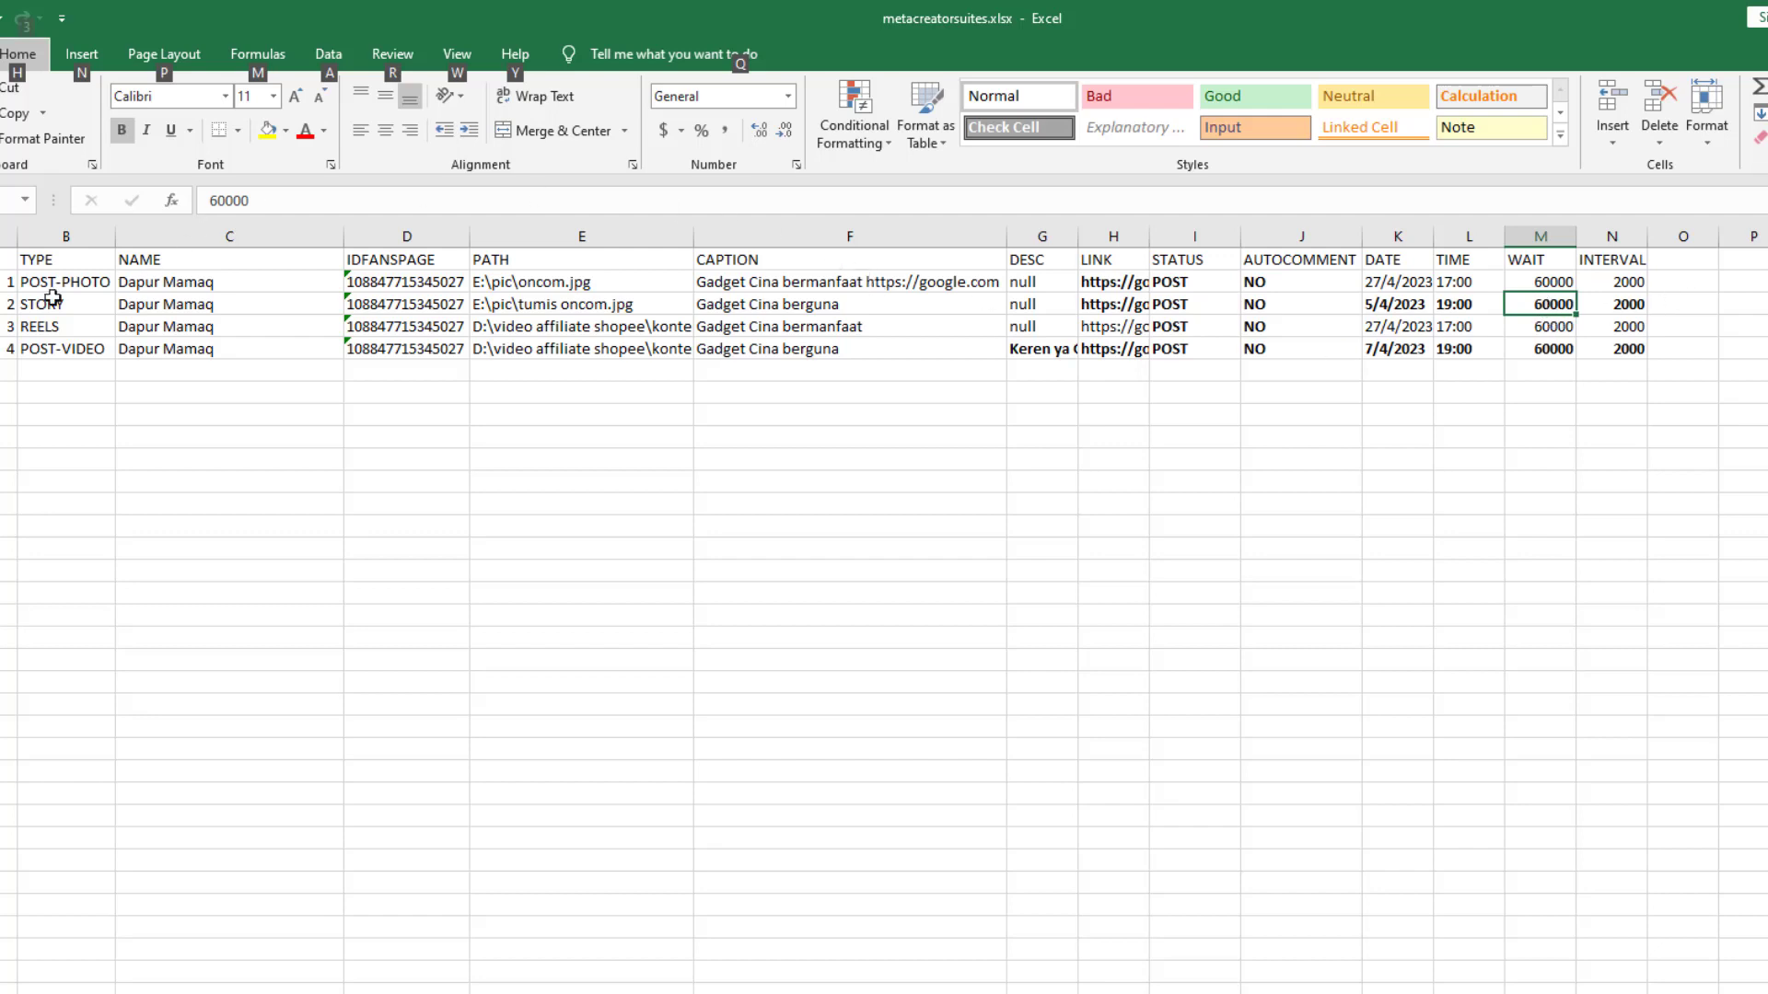
drag(9, 326, 1571, 323)
click(1521, 306)
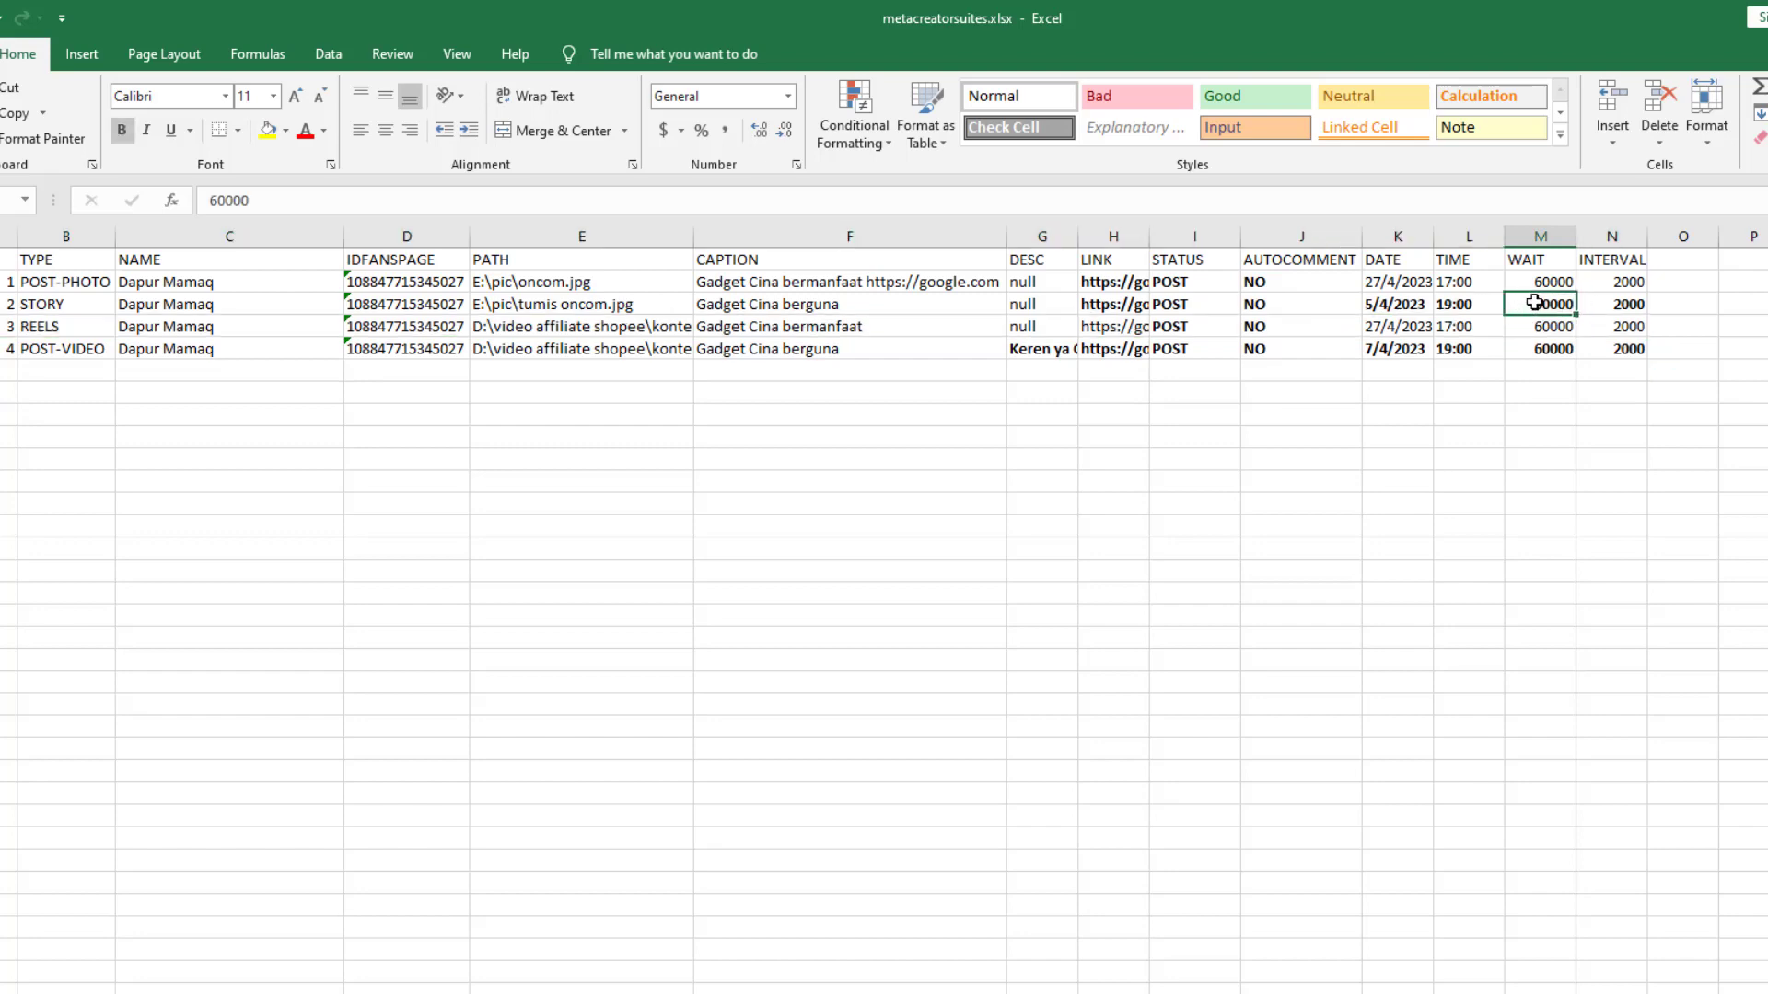
click(9, 326)
drag(43, 326, 1623, 328)
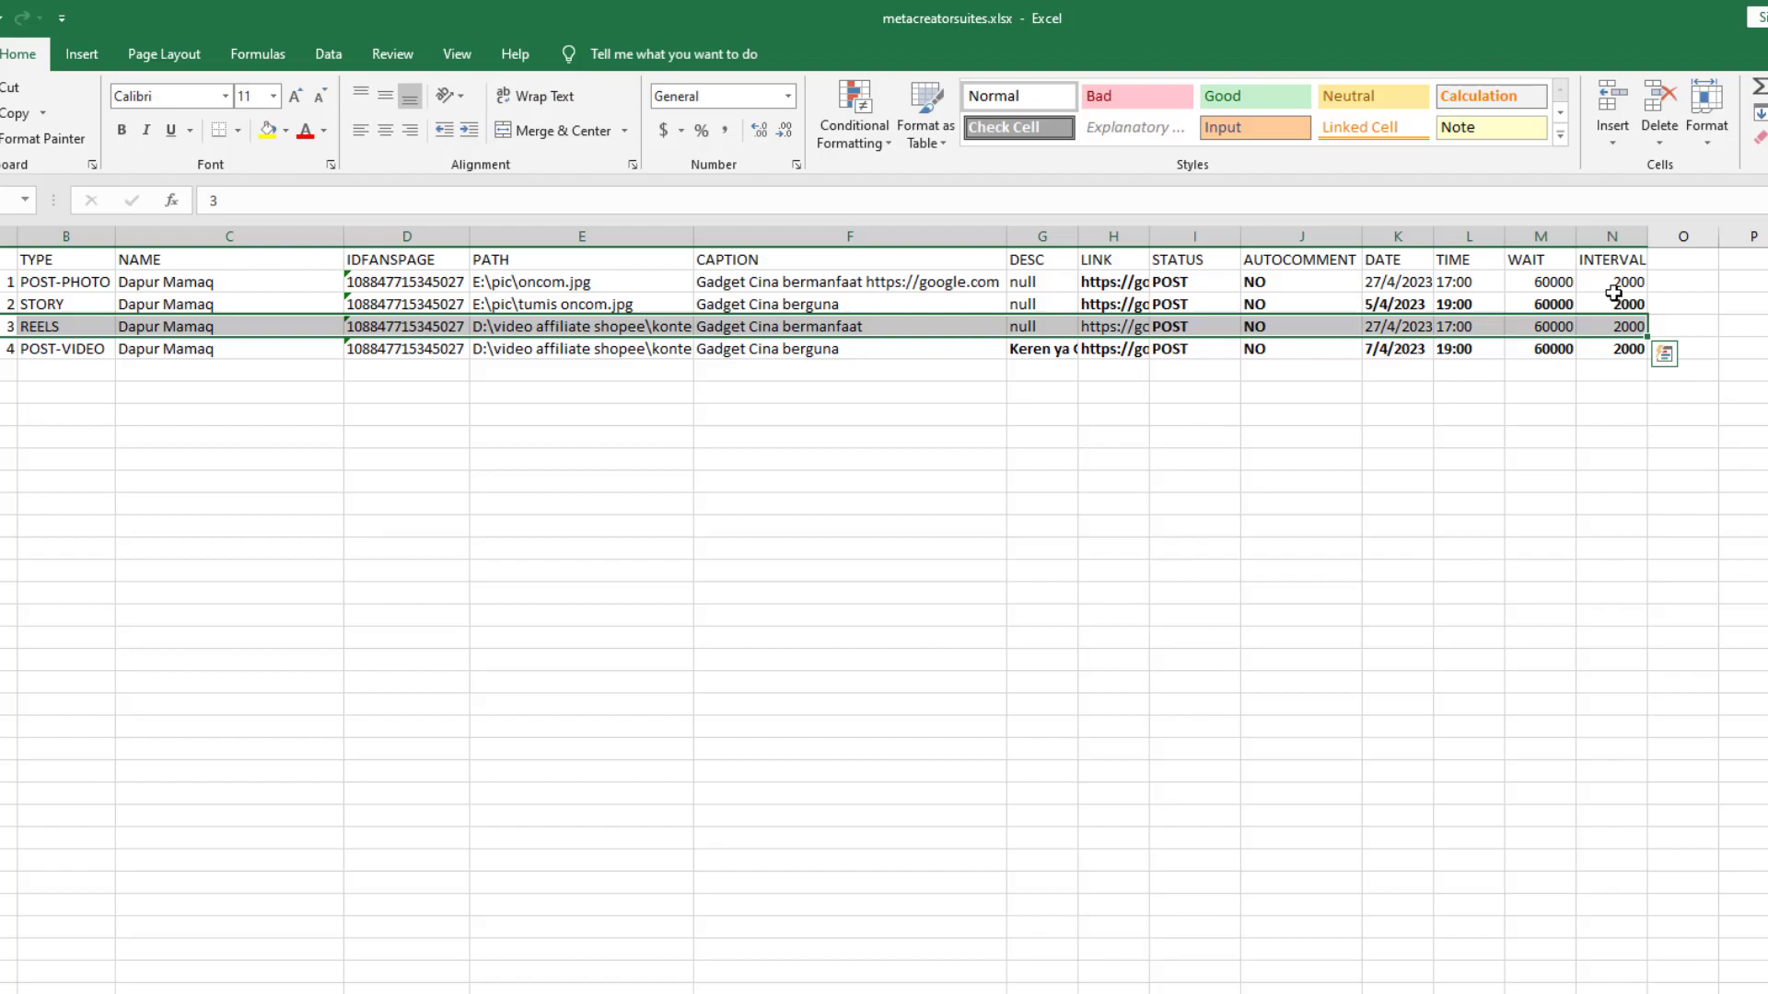
key(alt+Tab)
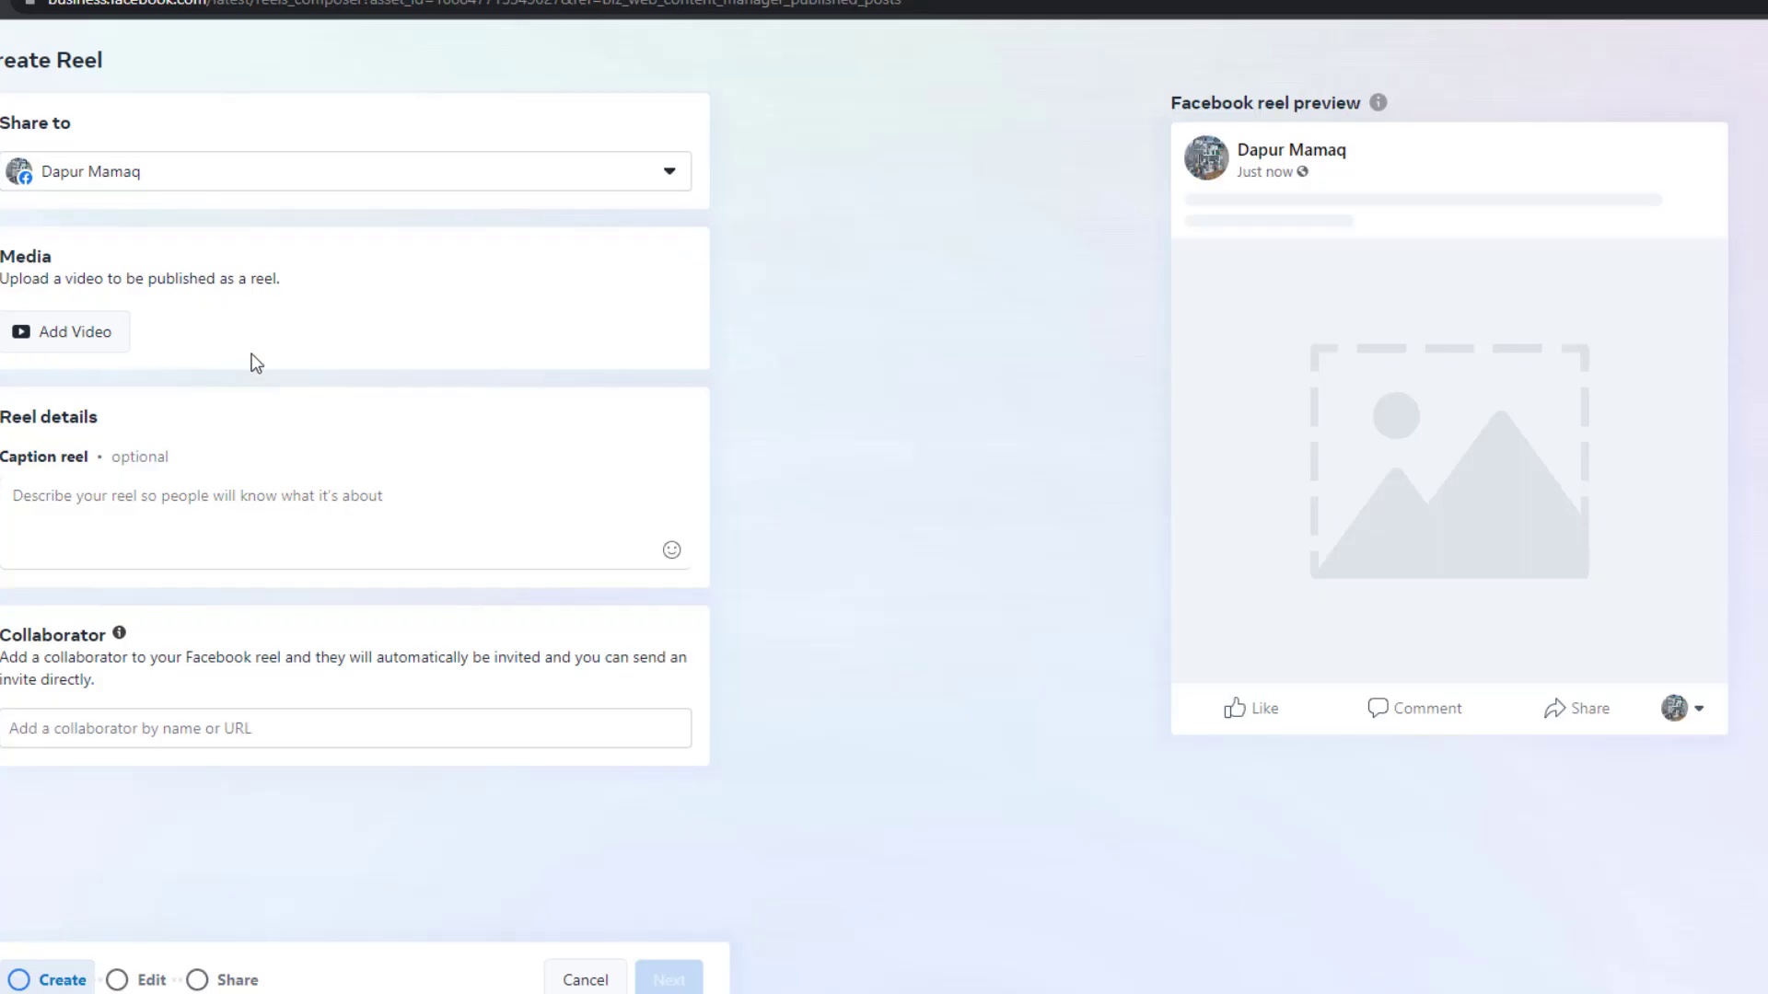
Open the reel's Add Video picker and close it without choosing a video
click(79, 332)
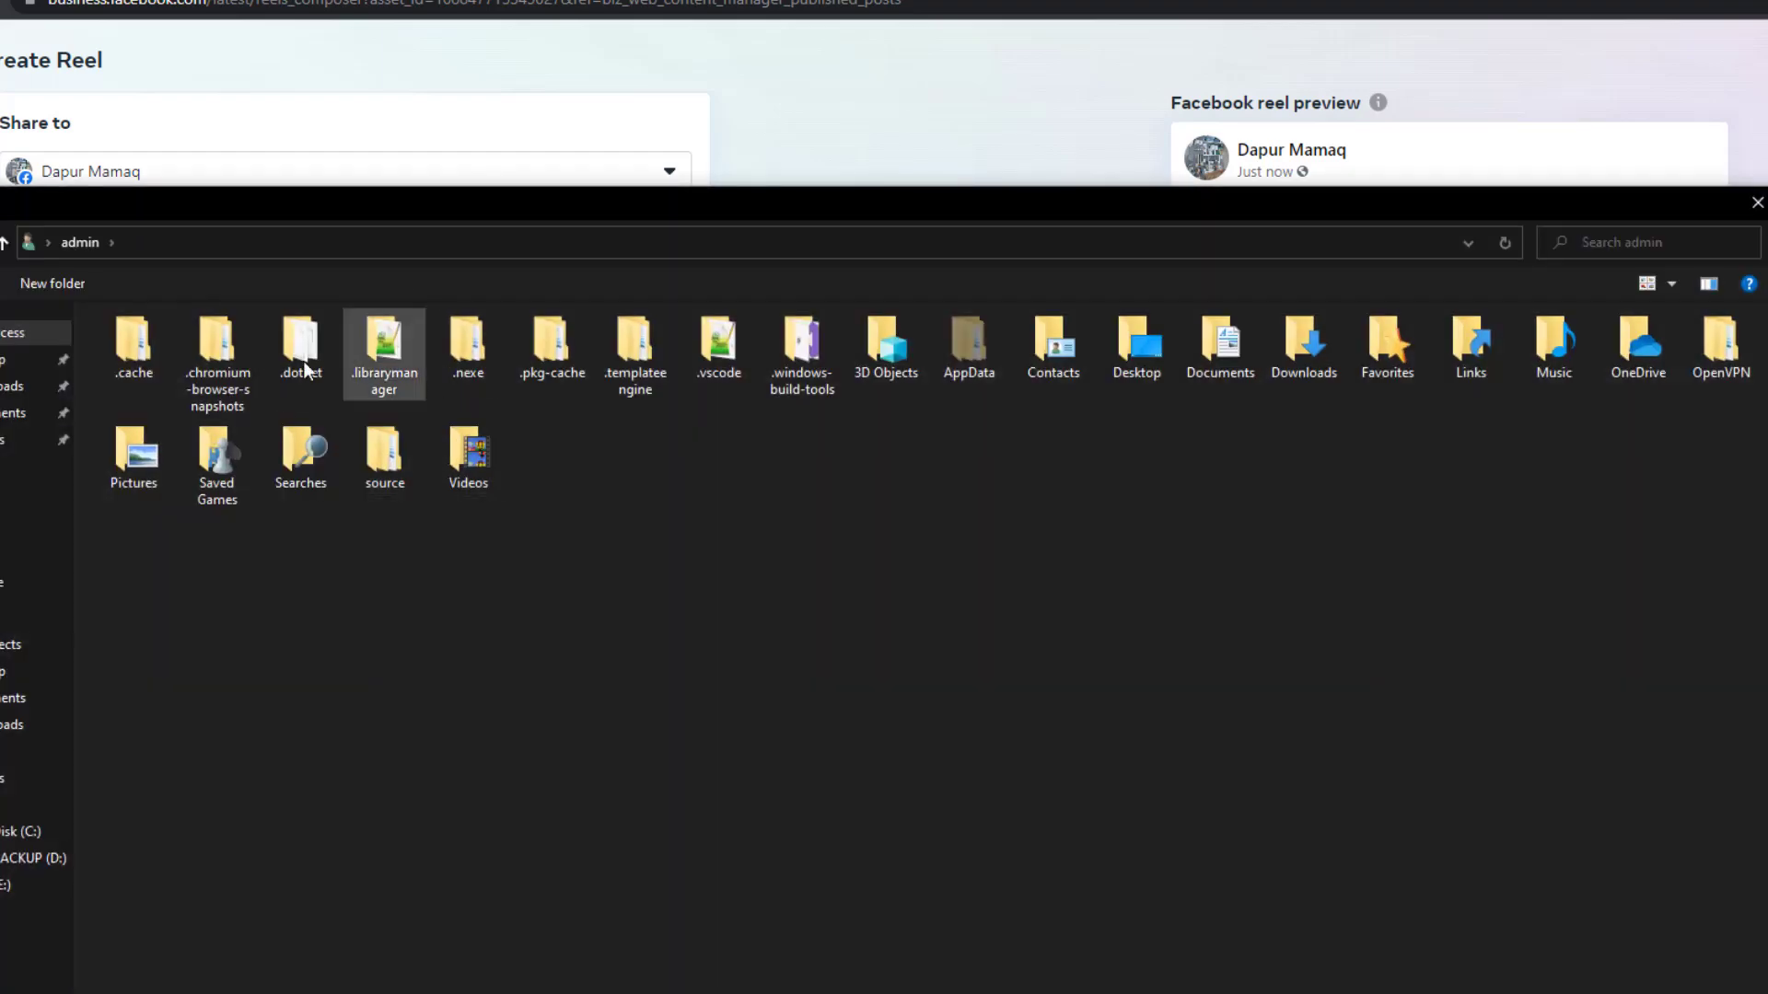
click(1703, 993)
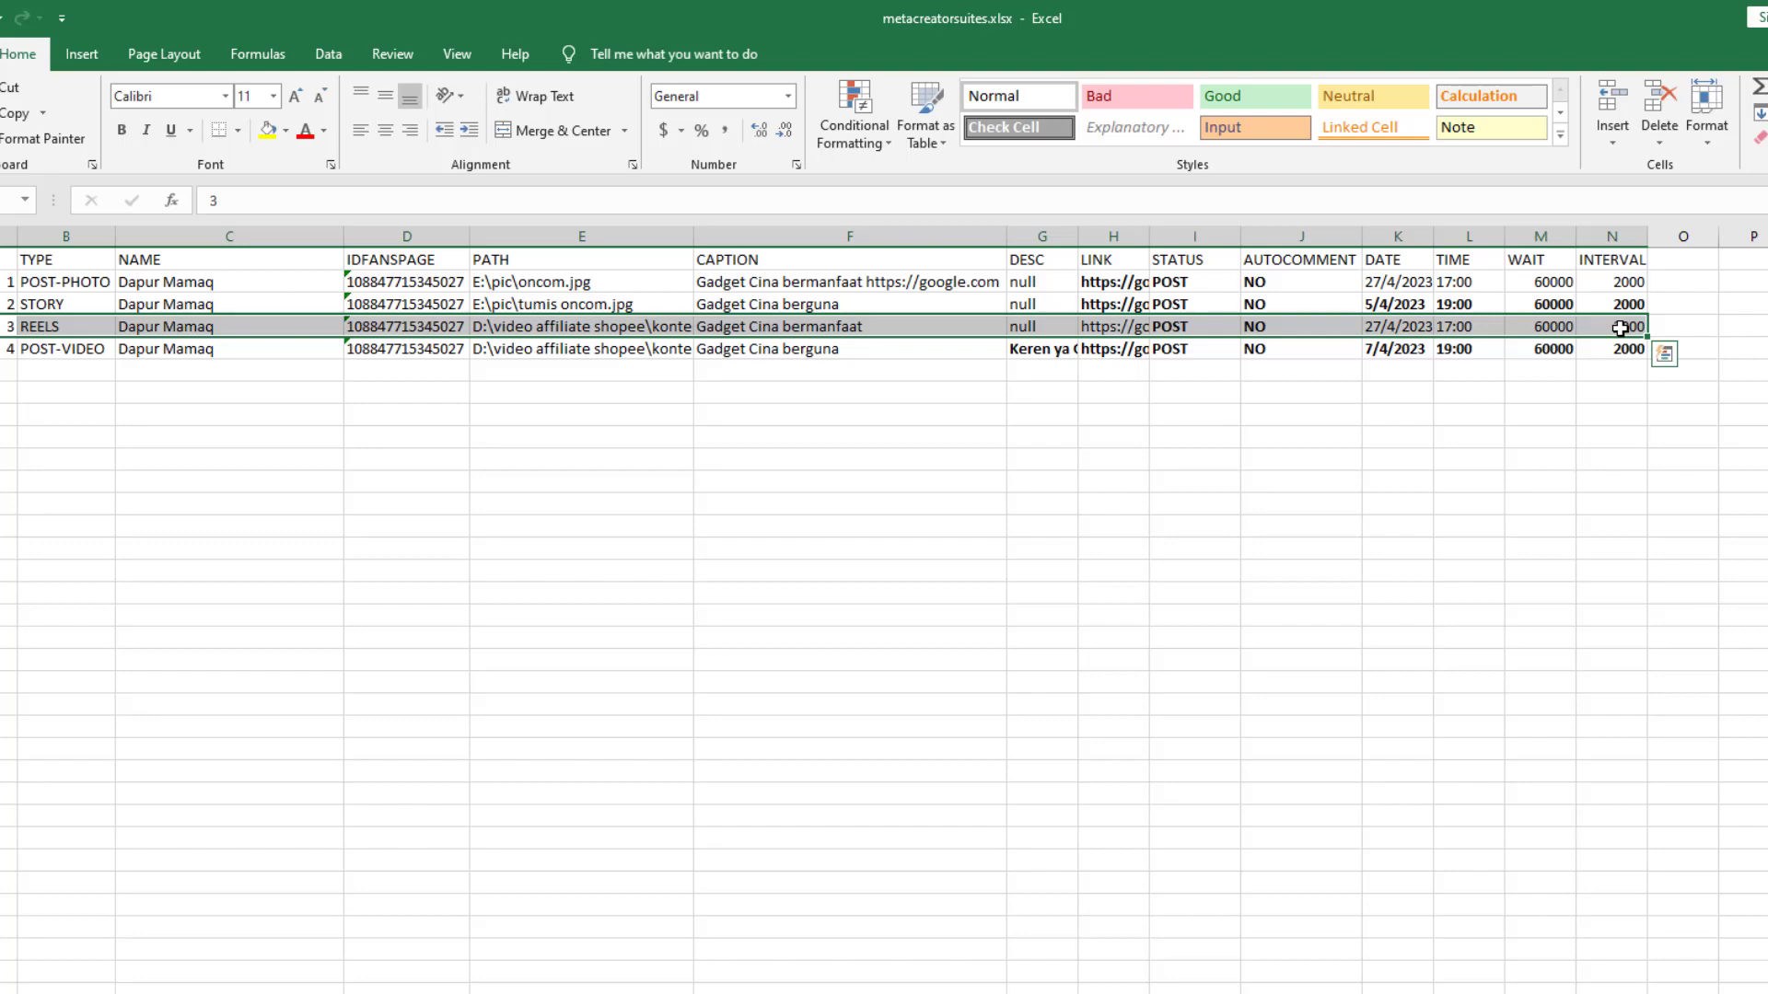
click(1192, 569)
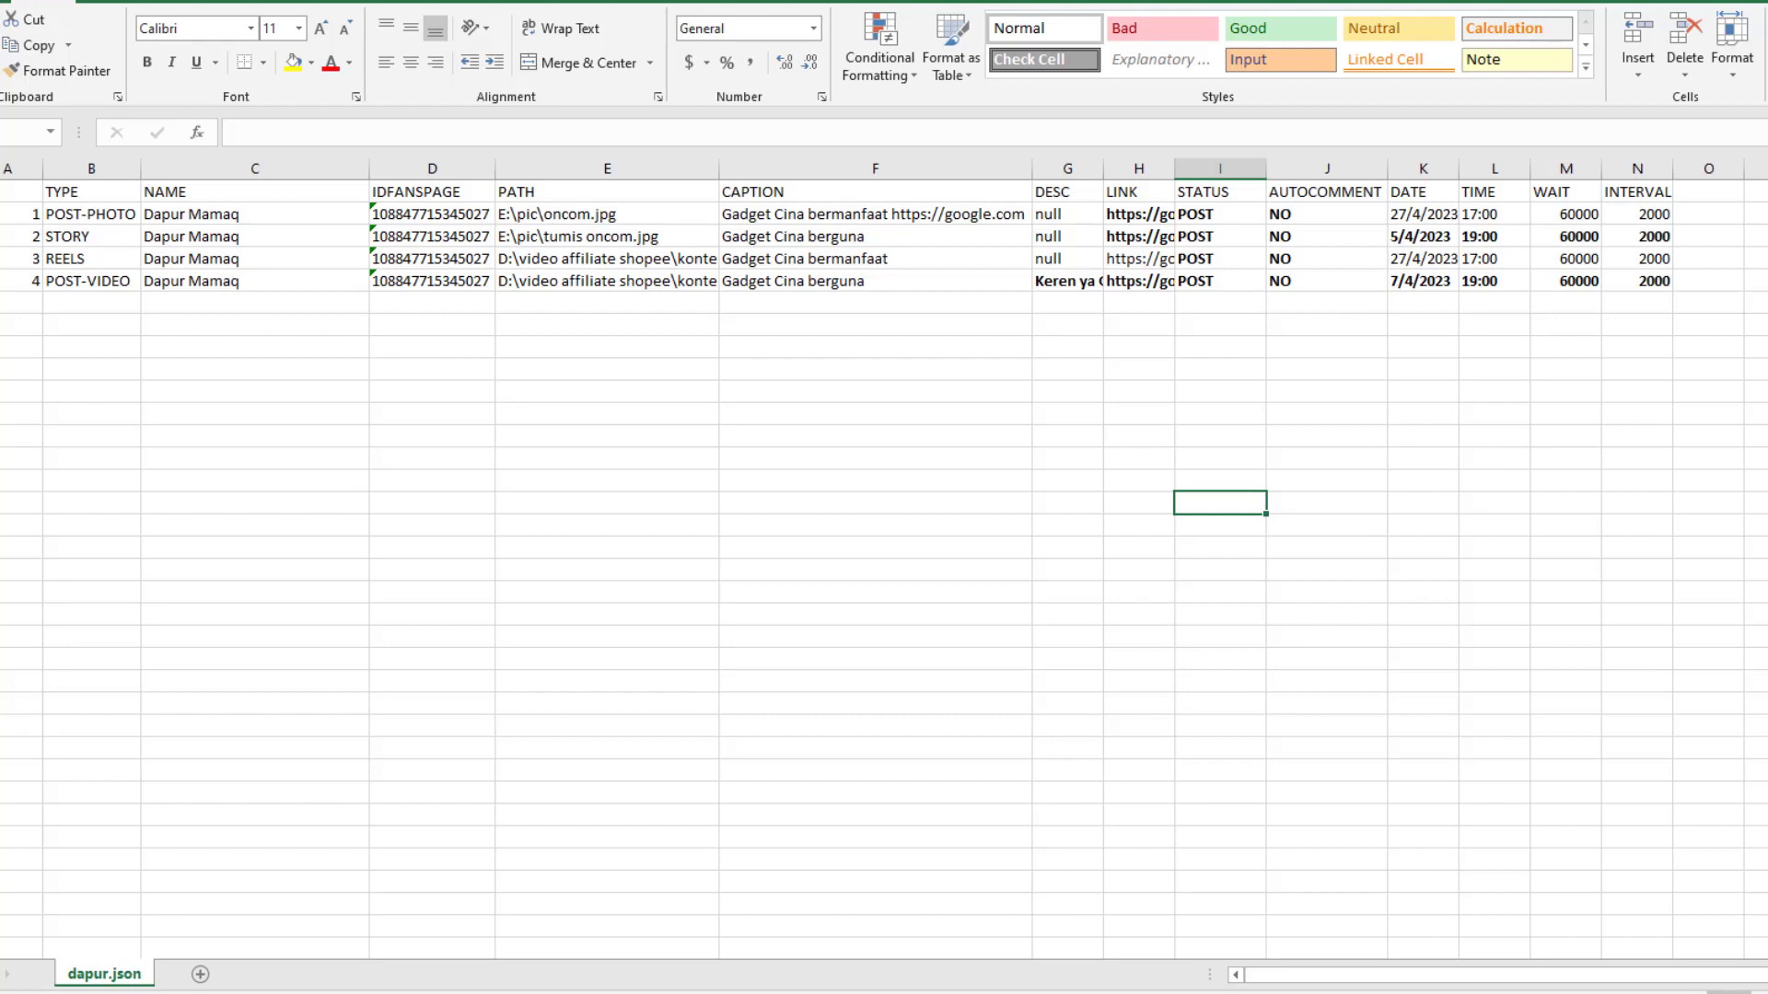
Open the account JSON folder in File Explorer and check the akun1.json file name
mouse_move(428, 993)
click(276, 993)
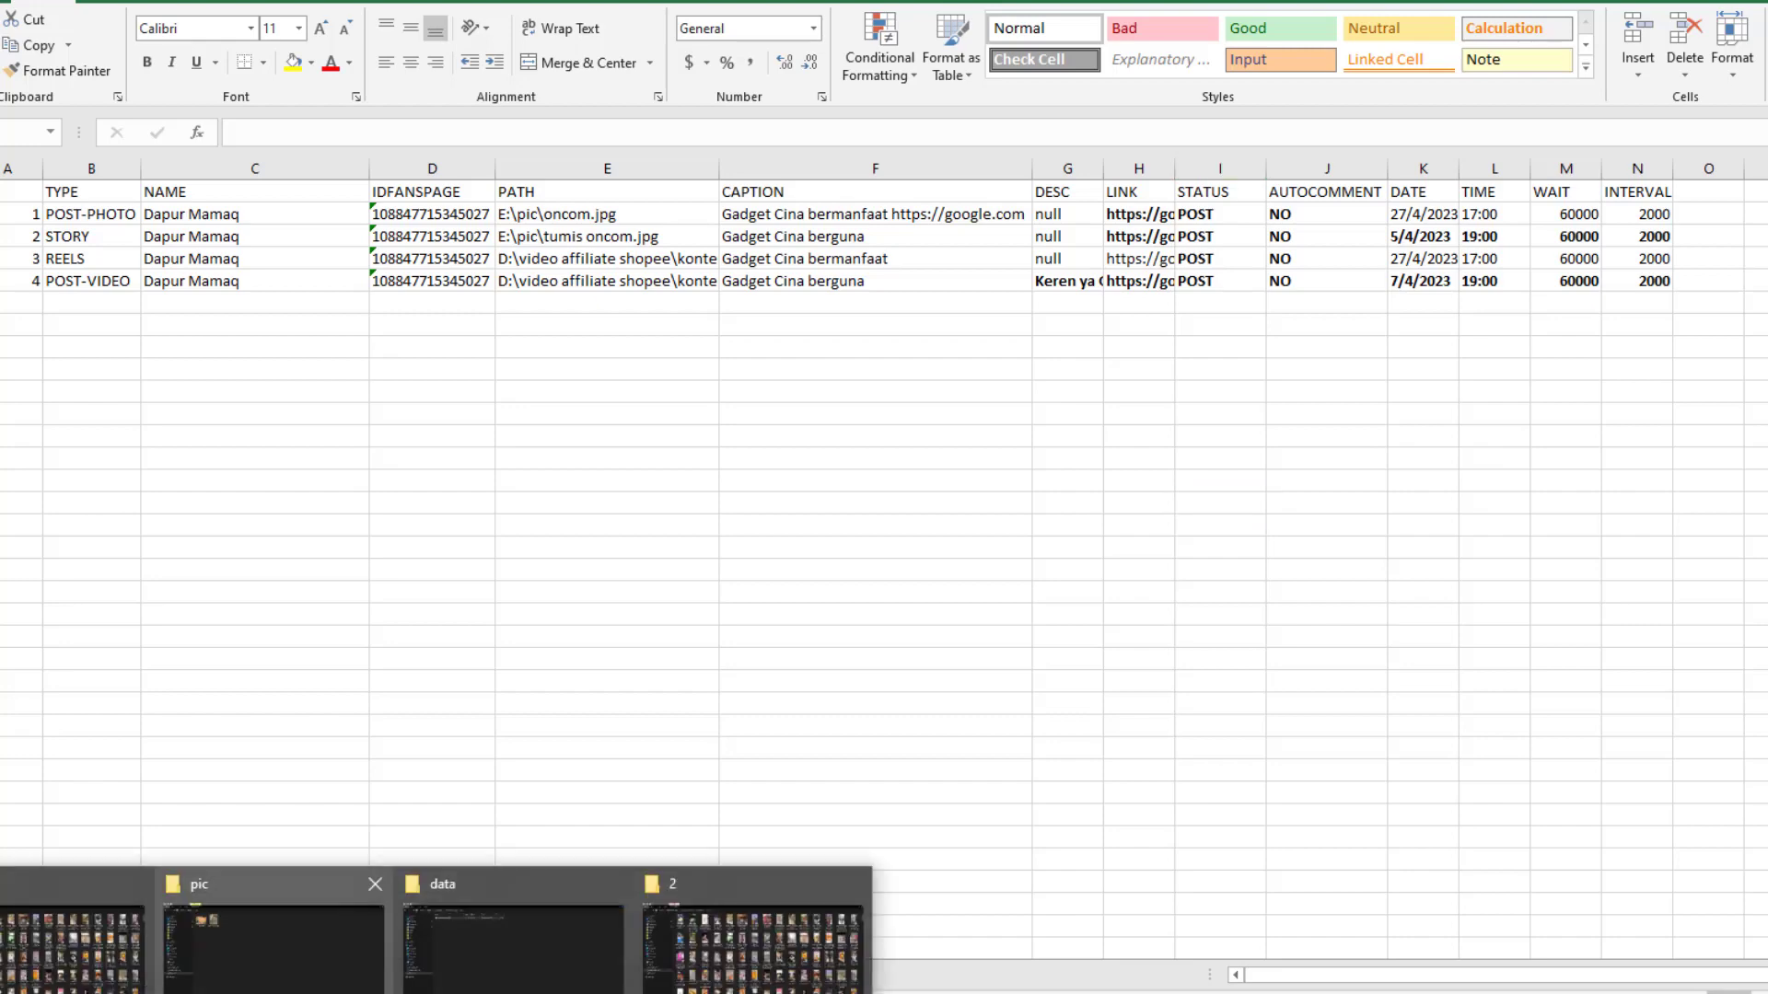
click(542, 963)
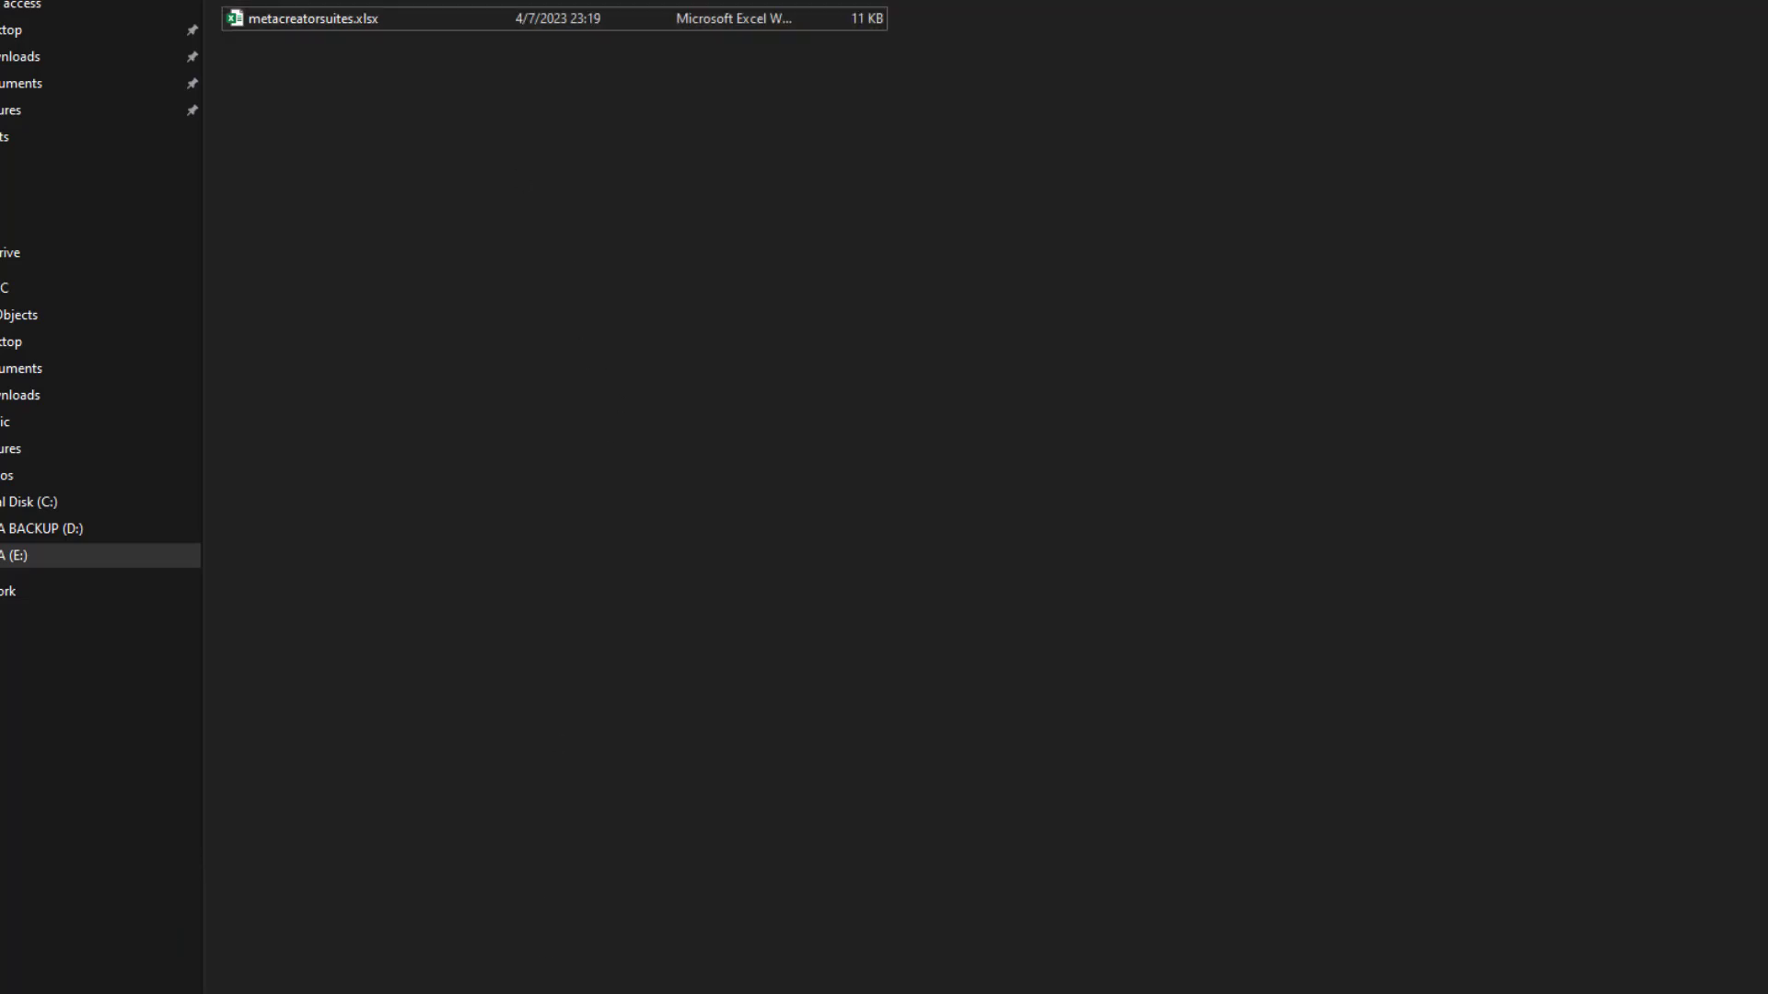
key(alt+Up)
double_click(333, 108)
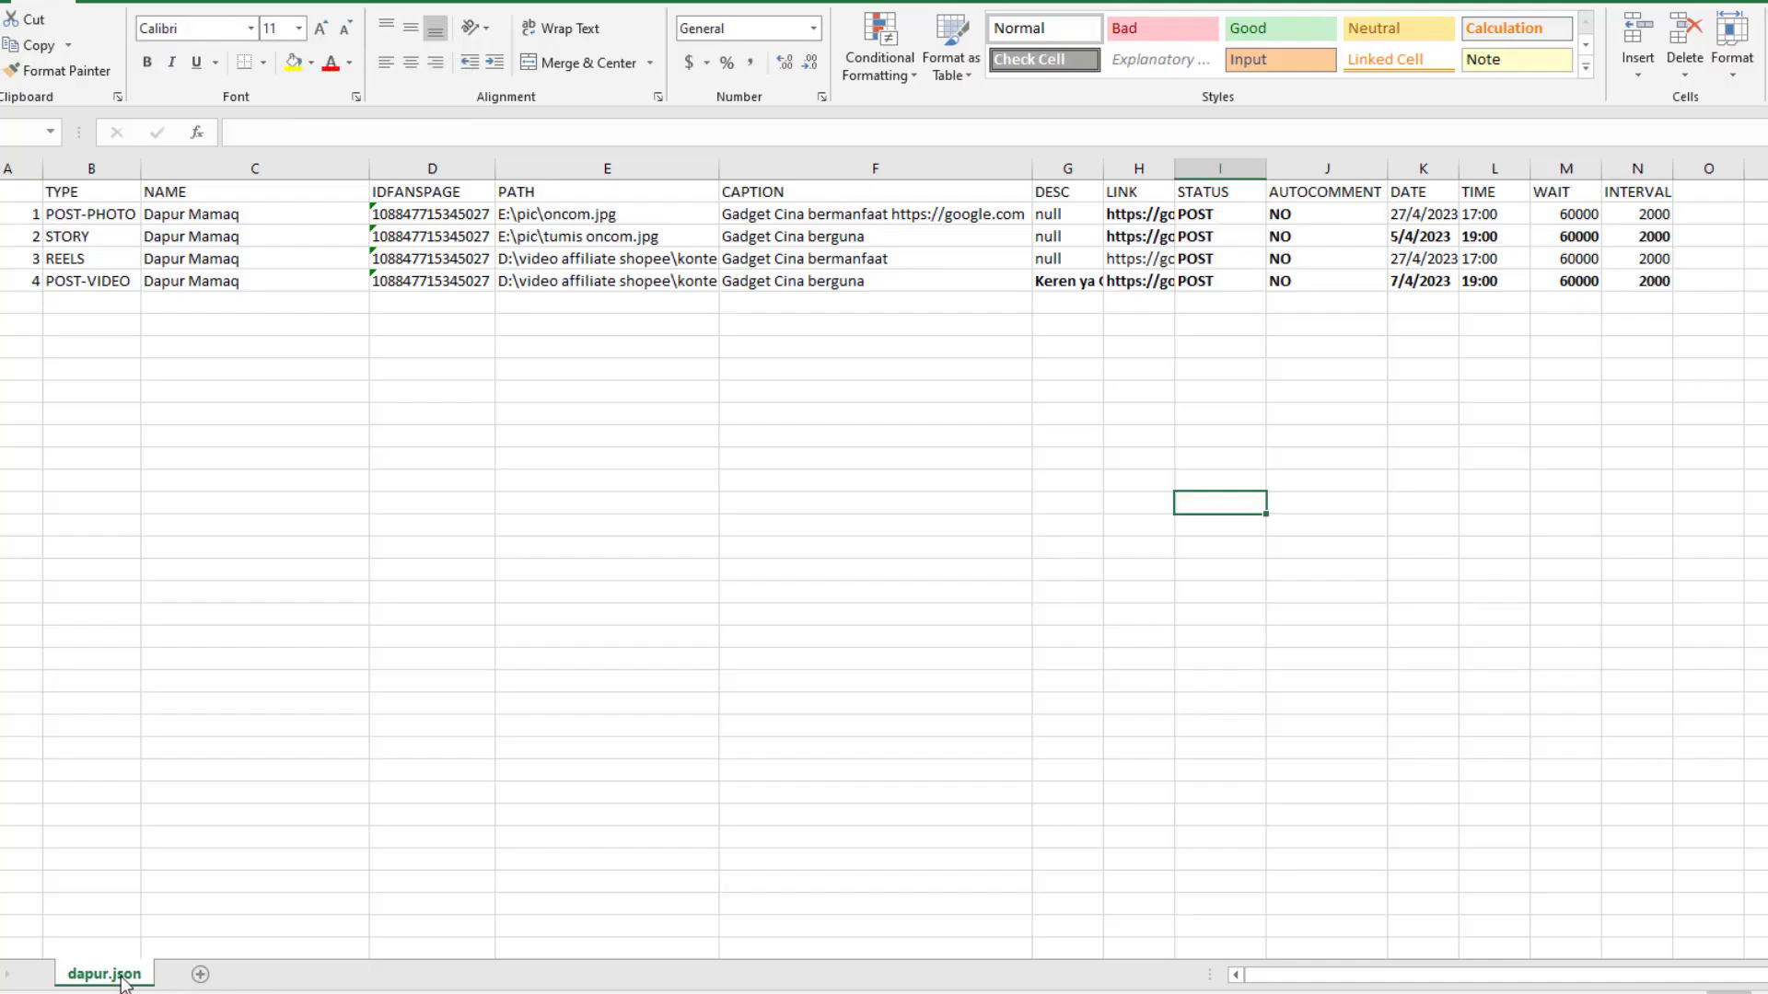
key(alt+Tab)
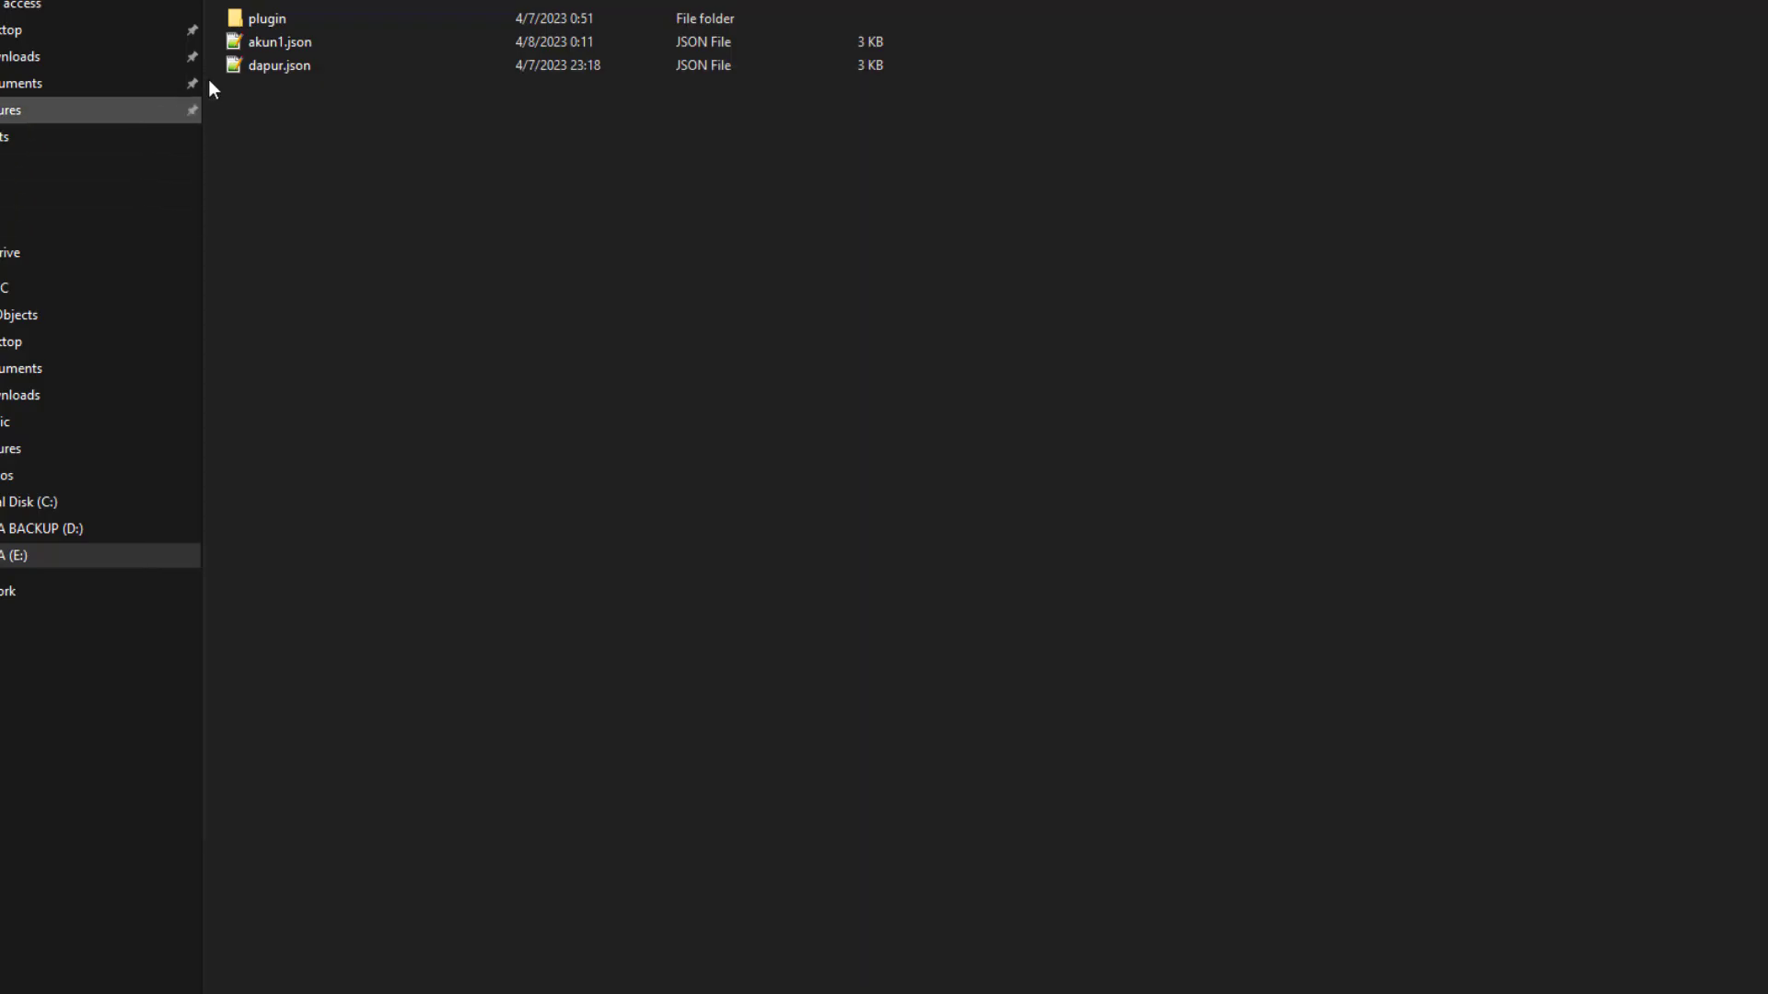
right_click(274, 46)
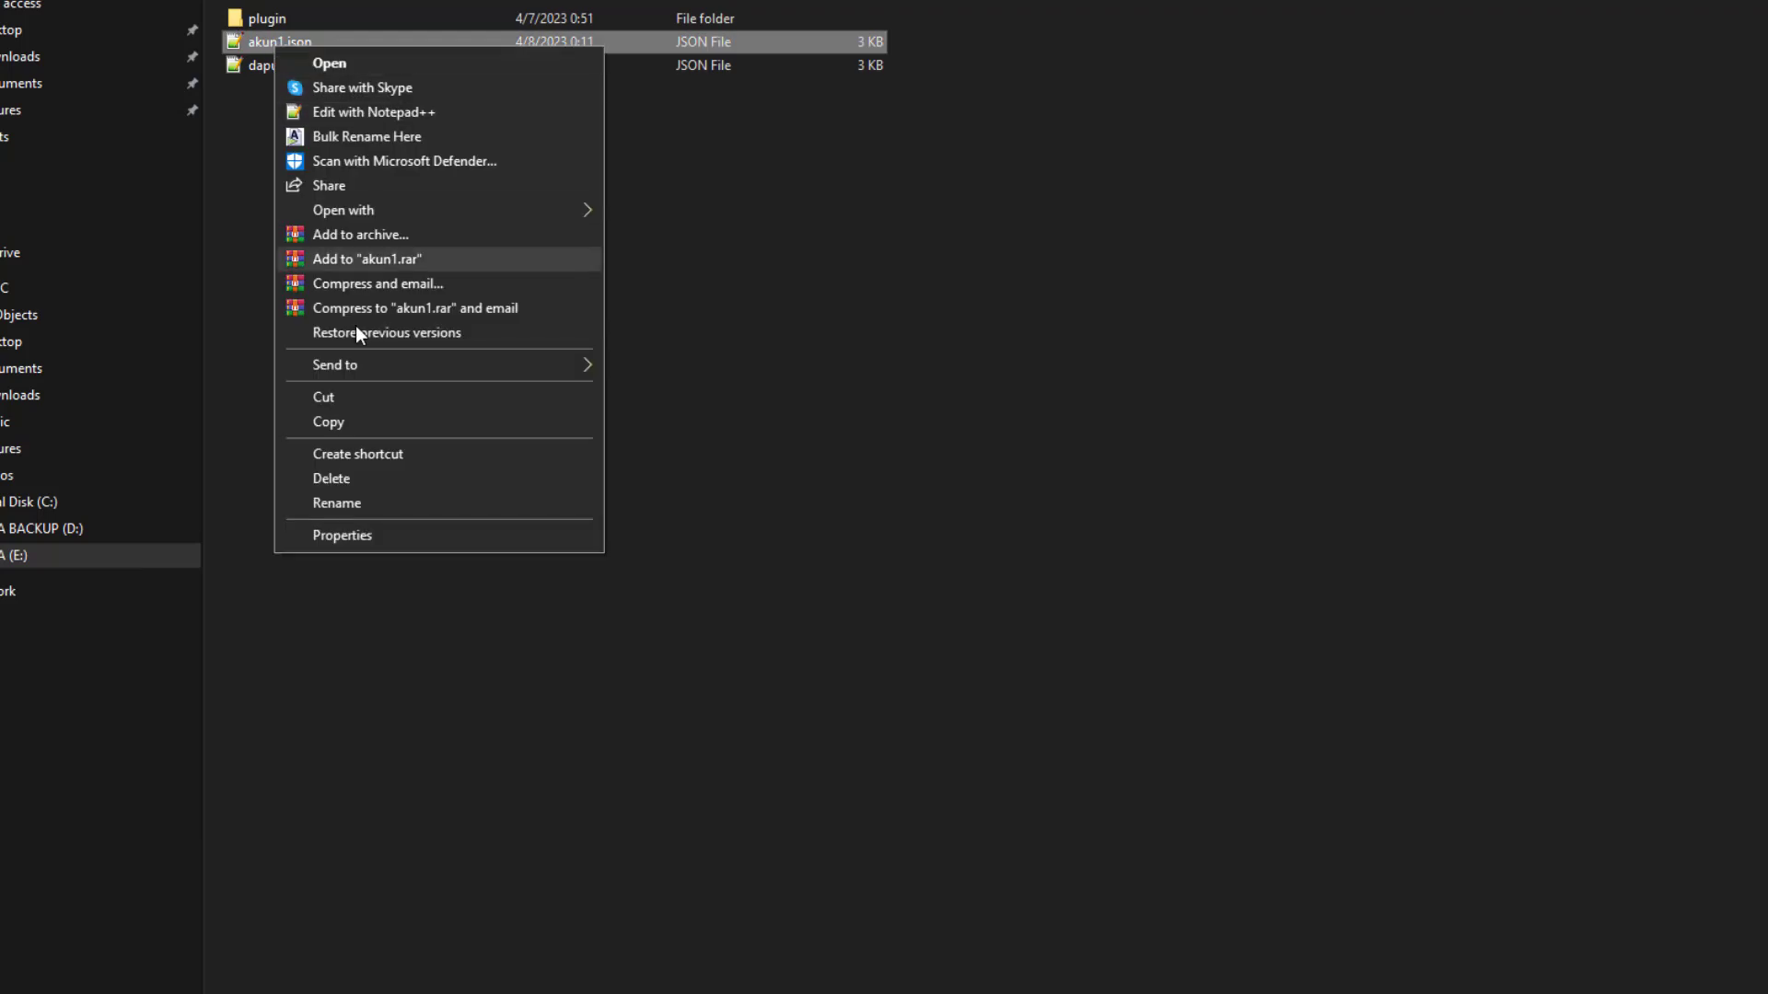
click(365, 508)
click(775, 832)
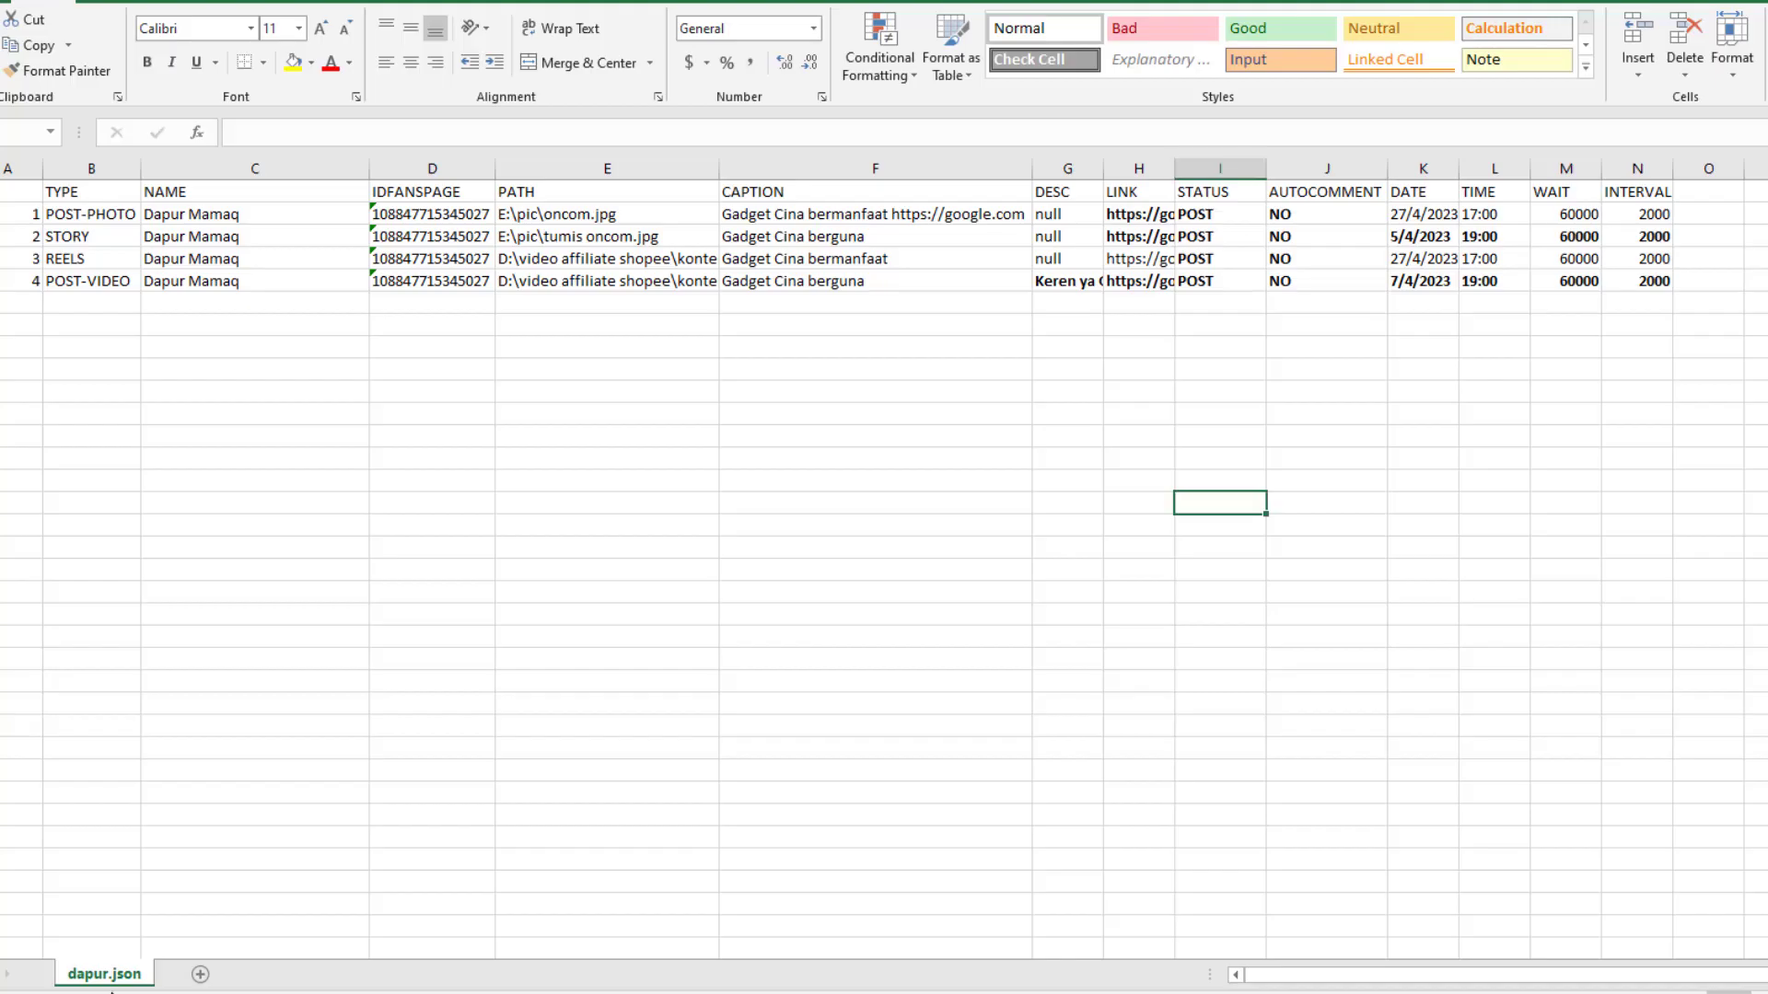
Rename the dapur.json sheet tab to akun1.json
double_click(105, 974)
text(akun1.json)
key(Return)
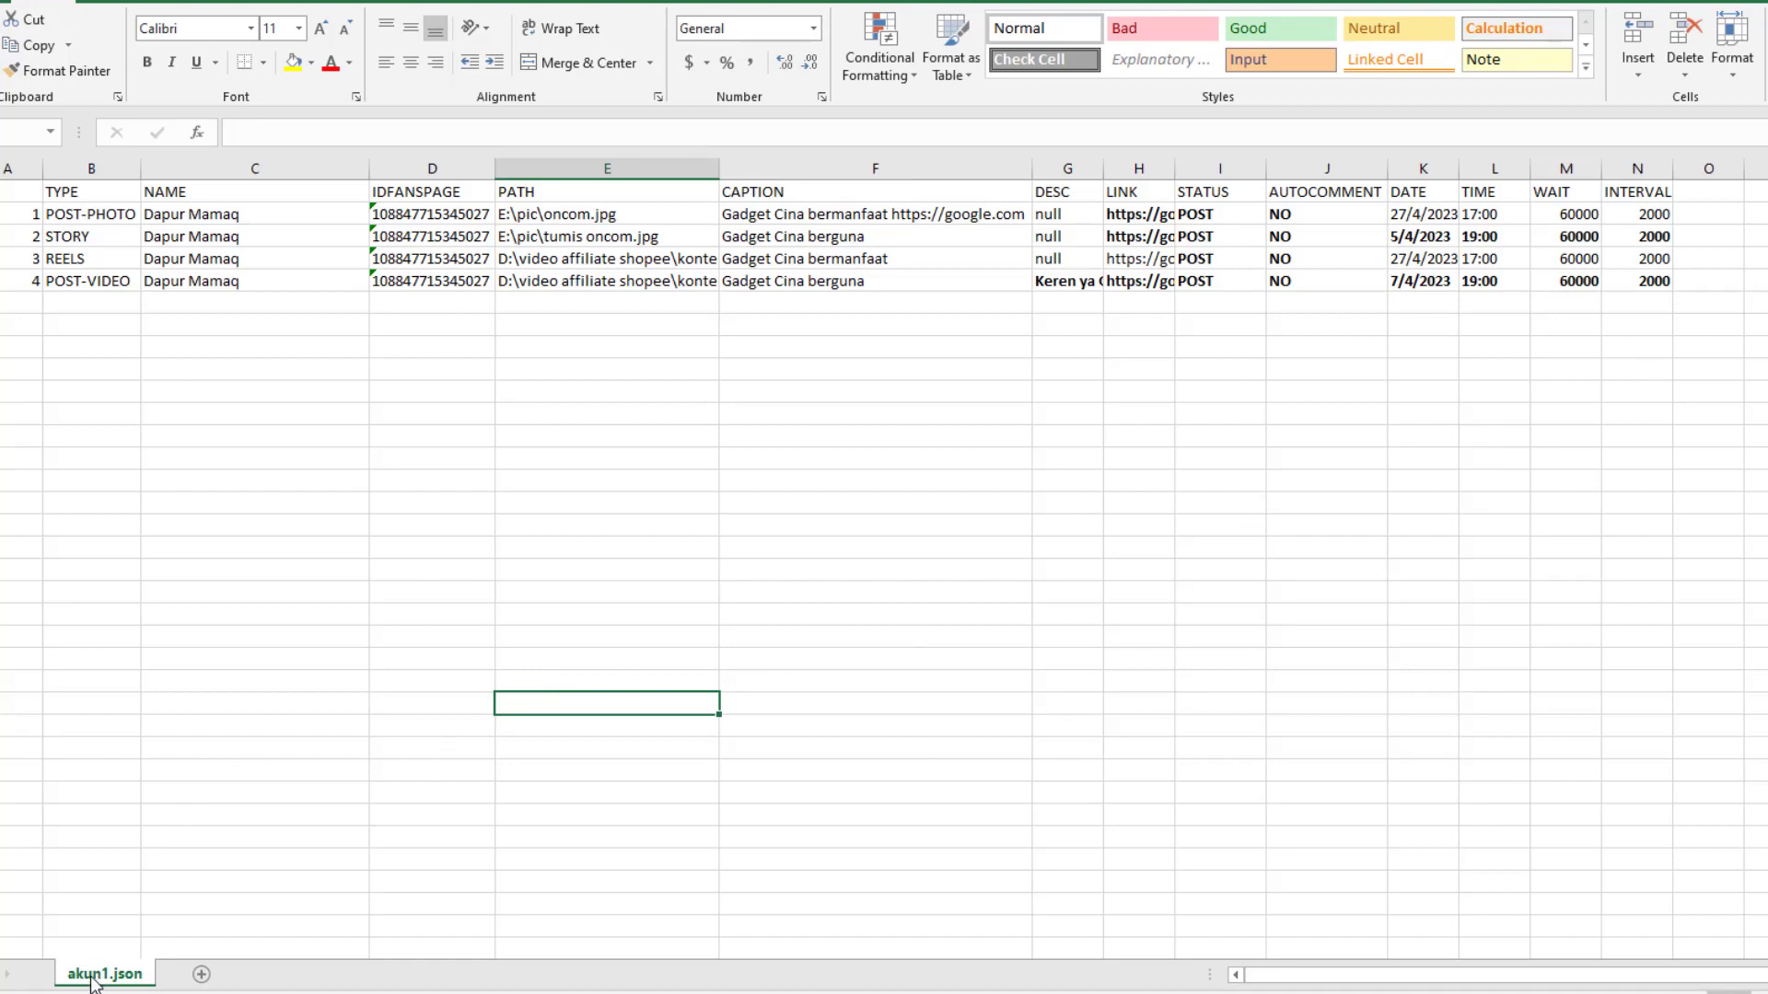
click(808, 664)
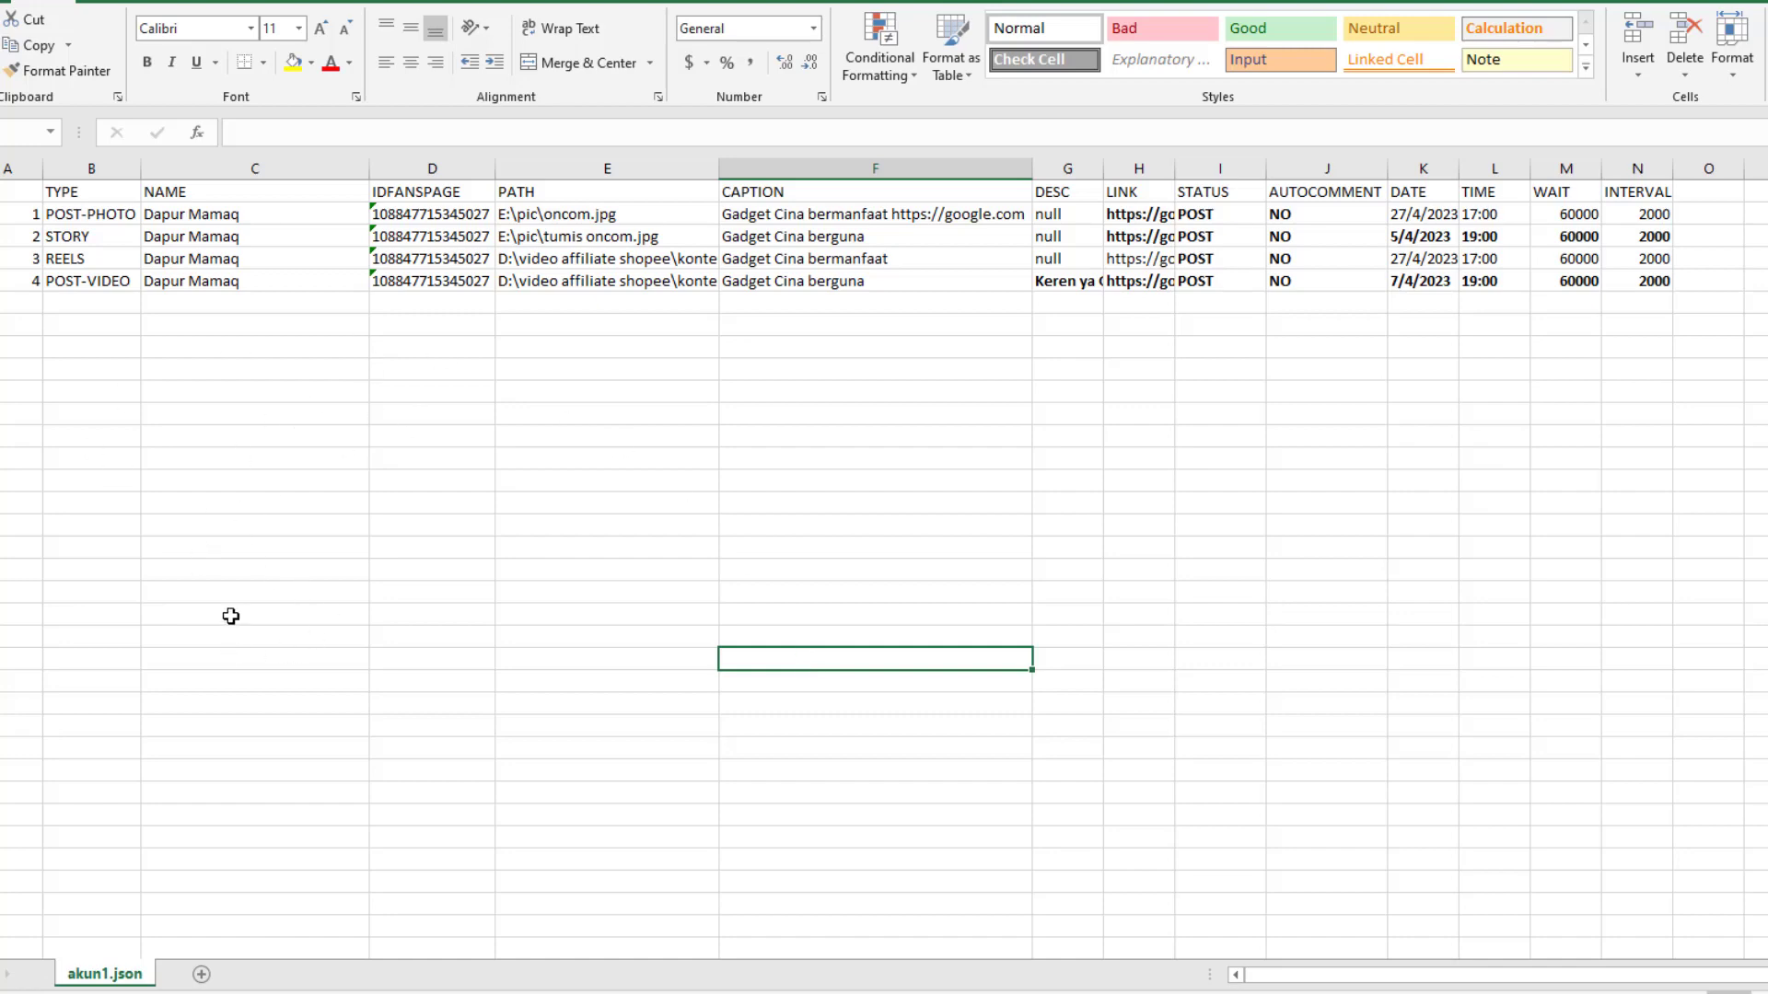
click(329, 419)
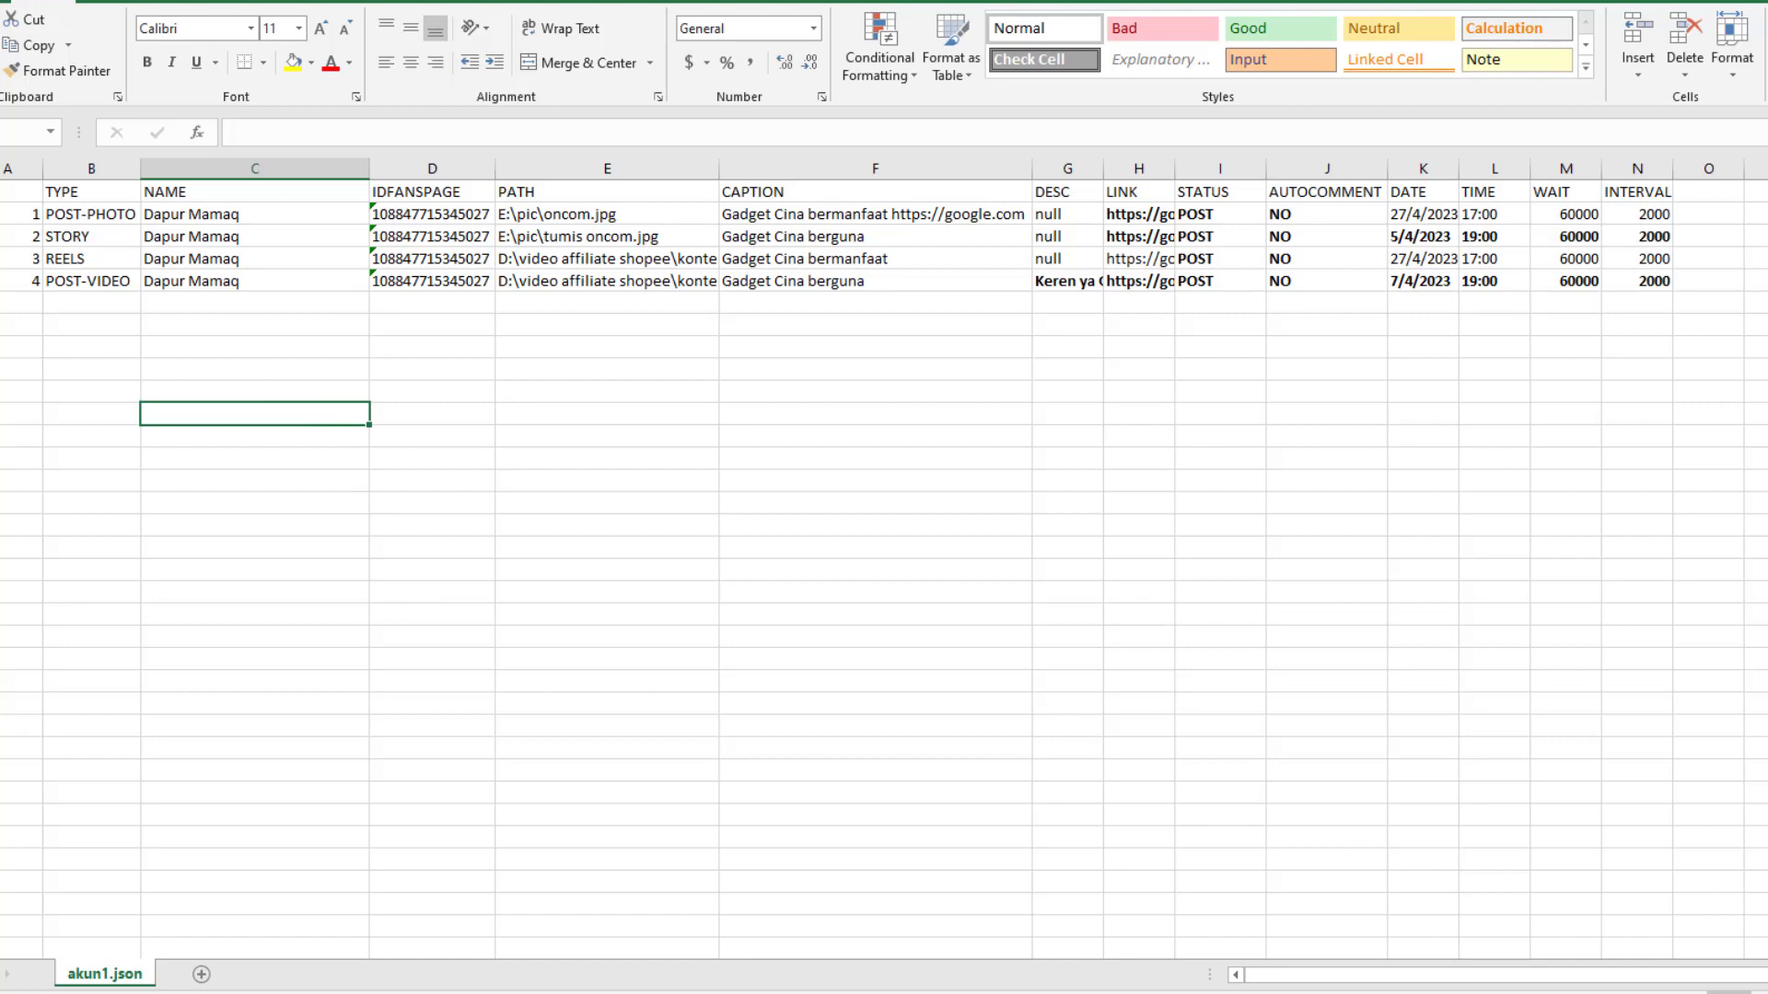
Launch metacreatorsuites.exe from the bot's program folder
key(alt+Tab)
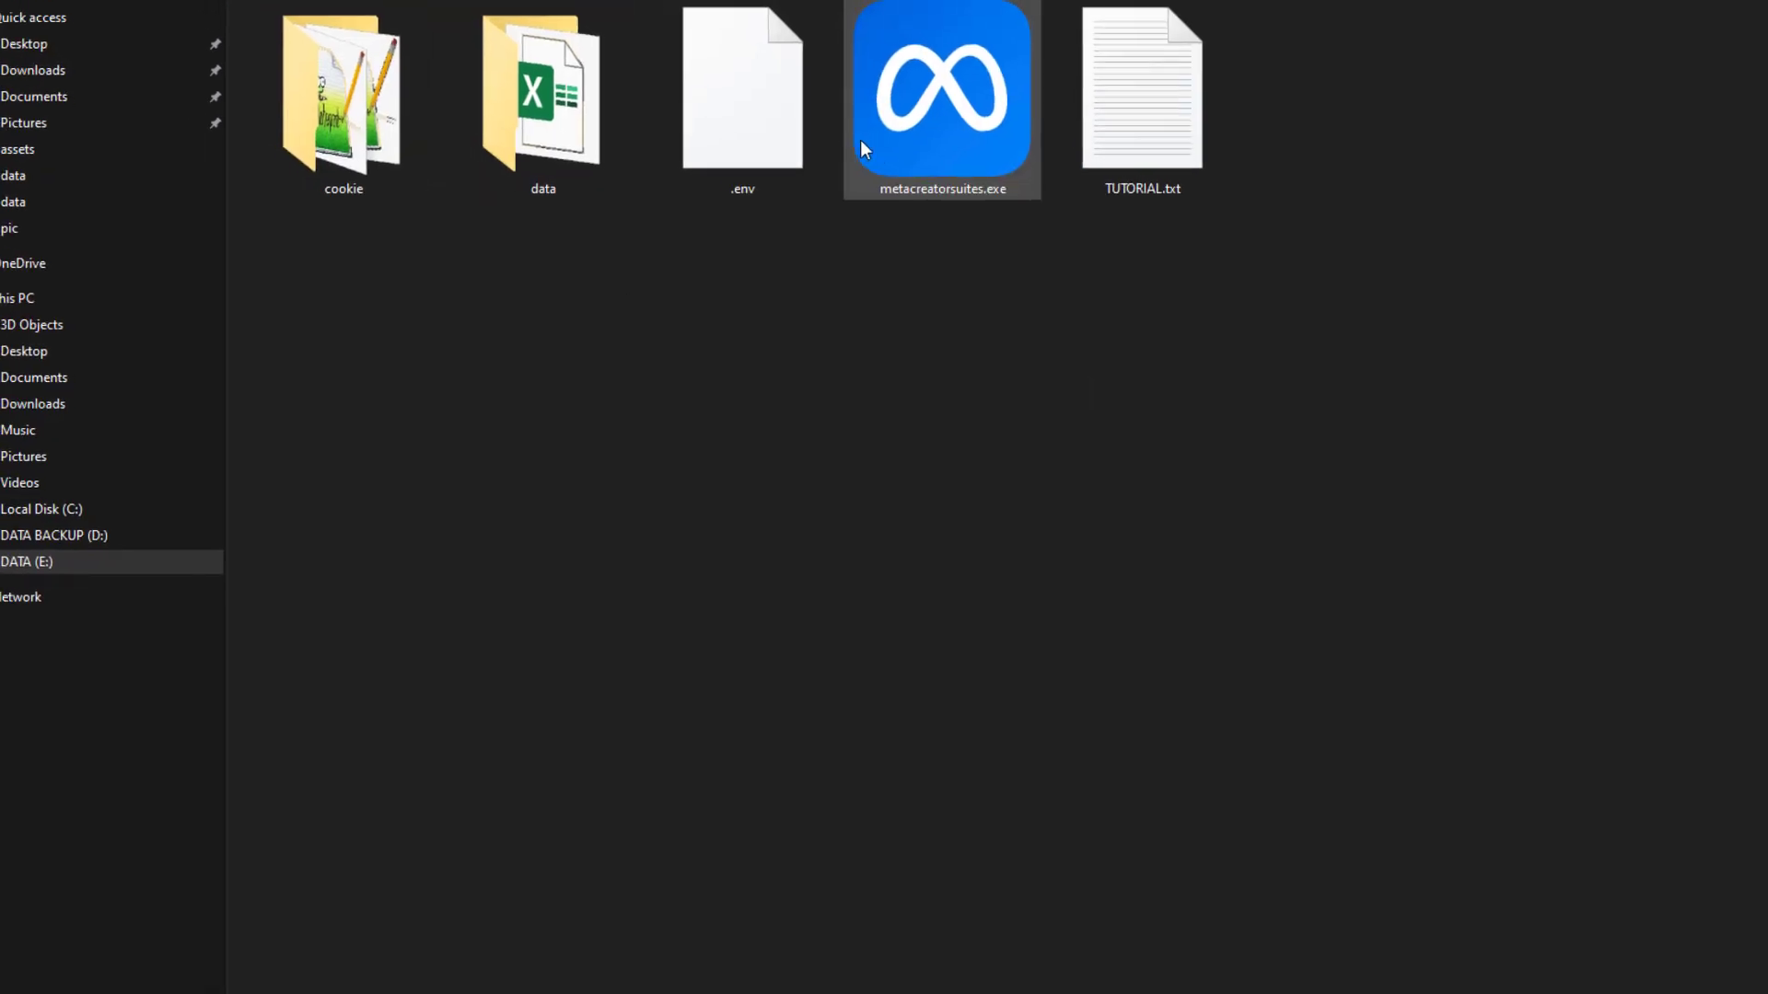
double_click(931, 148)
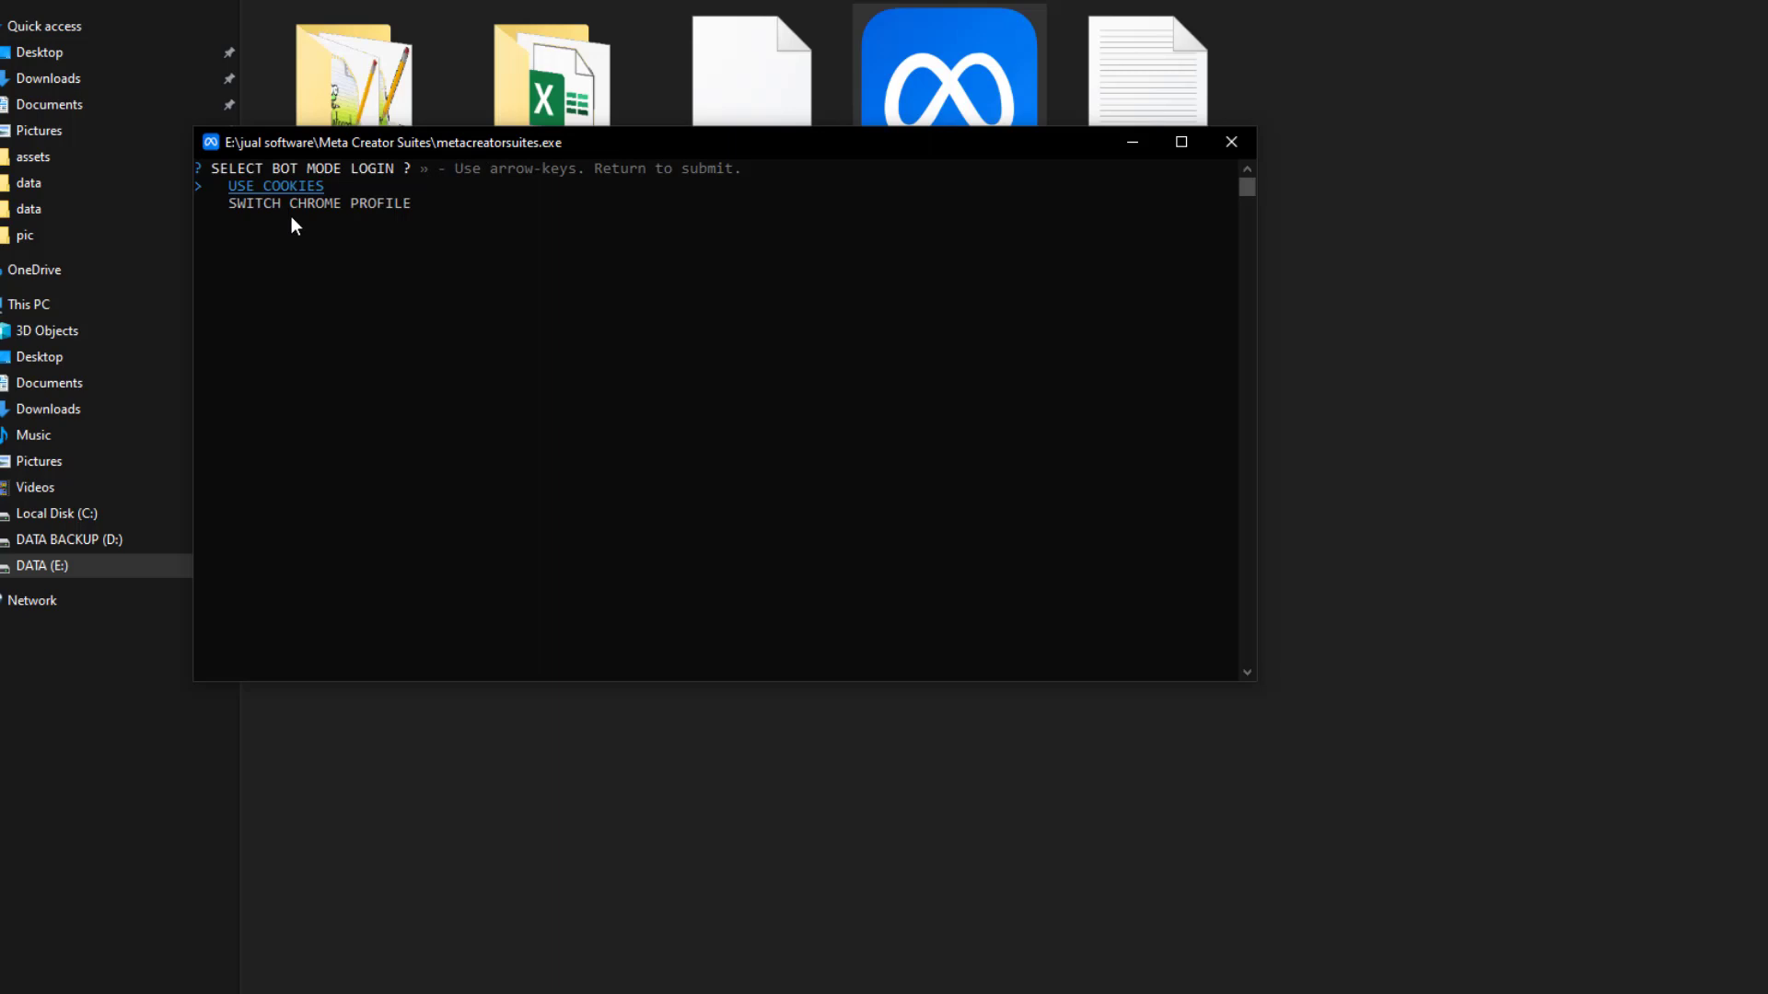
Choose the USE COOKIES login mode and metacreatorsuites.xlsx as the schedule file
key(Down)
key(Up)
key(Down)
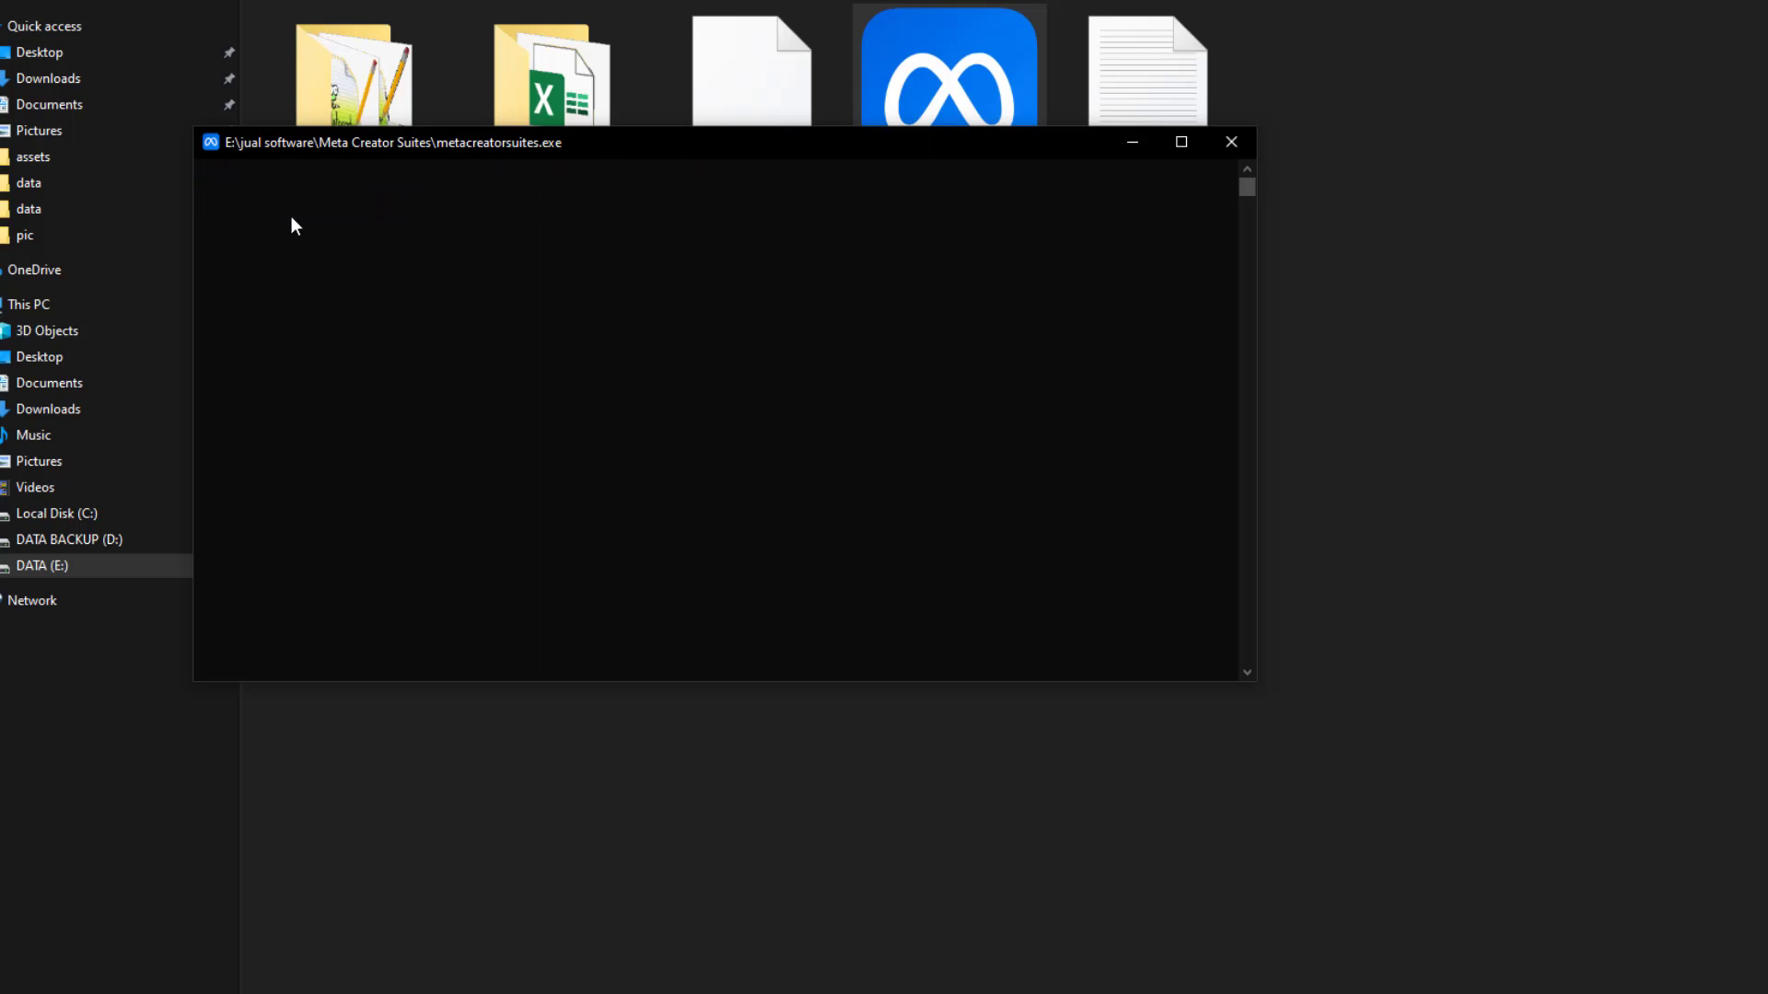
key(Up)
key(Down)
key(Up)
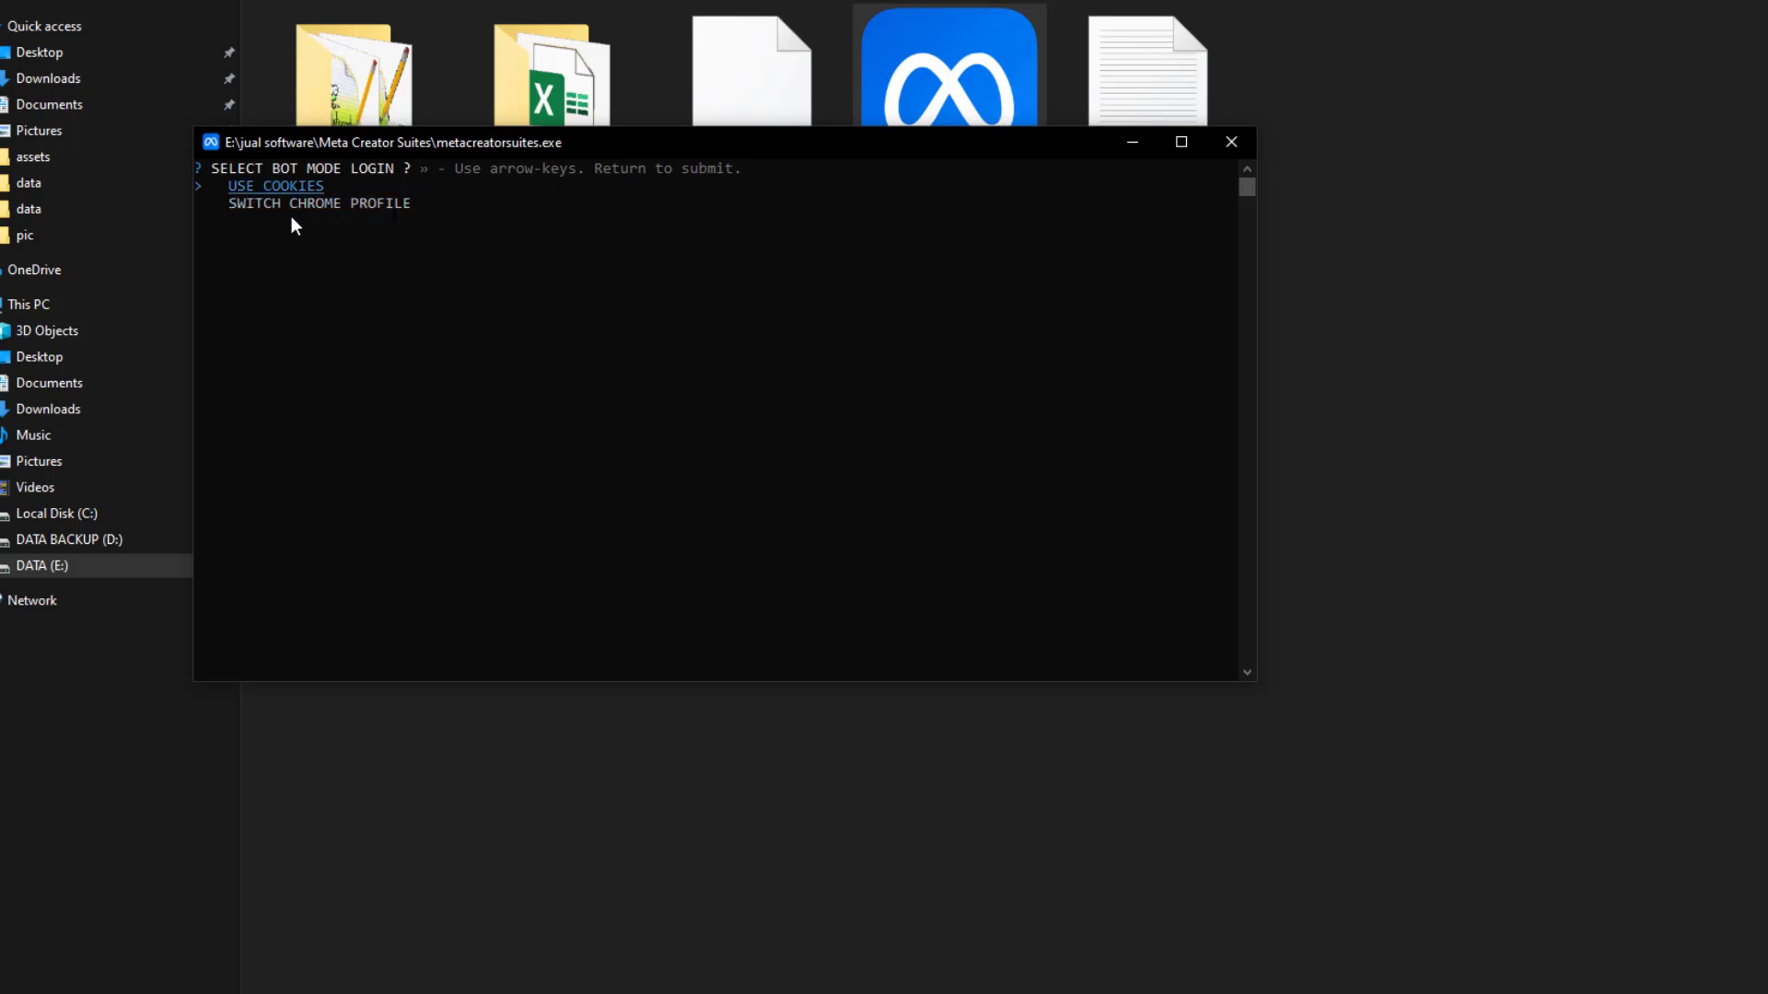
key(Return)
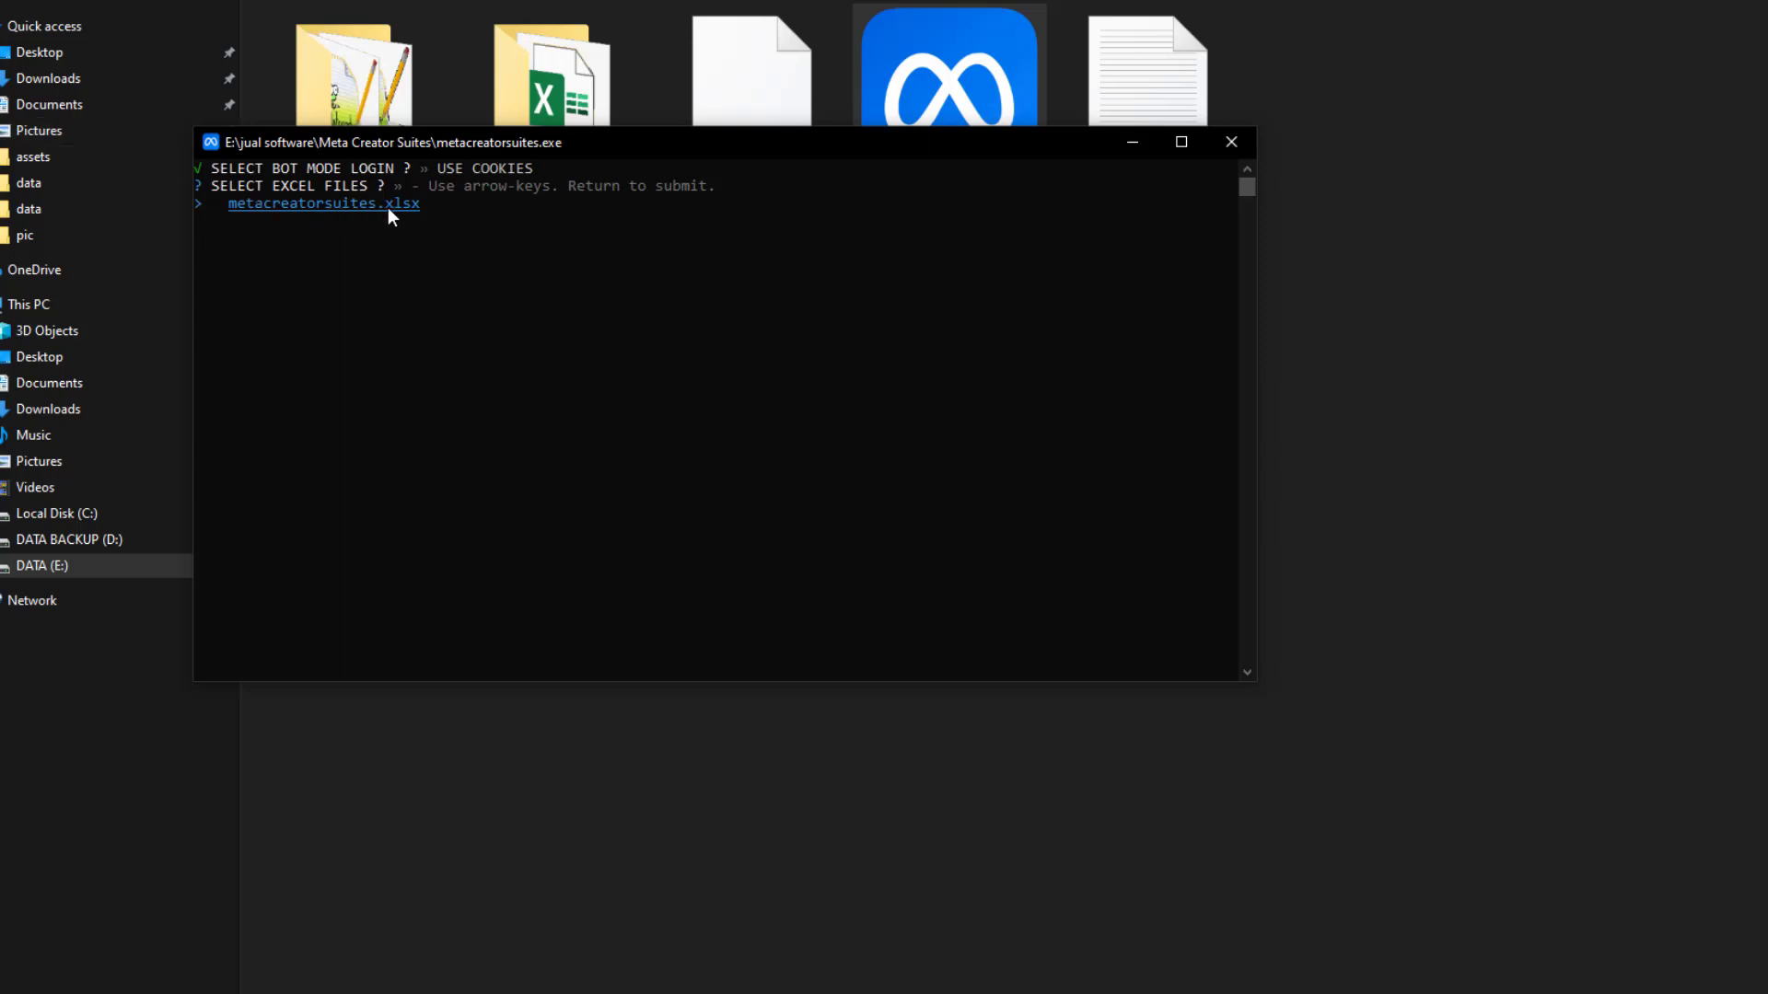
key(Return)
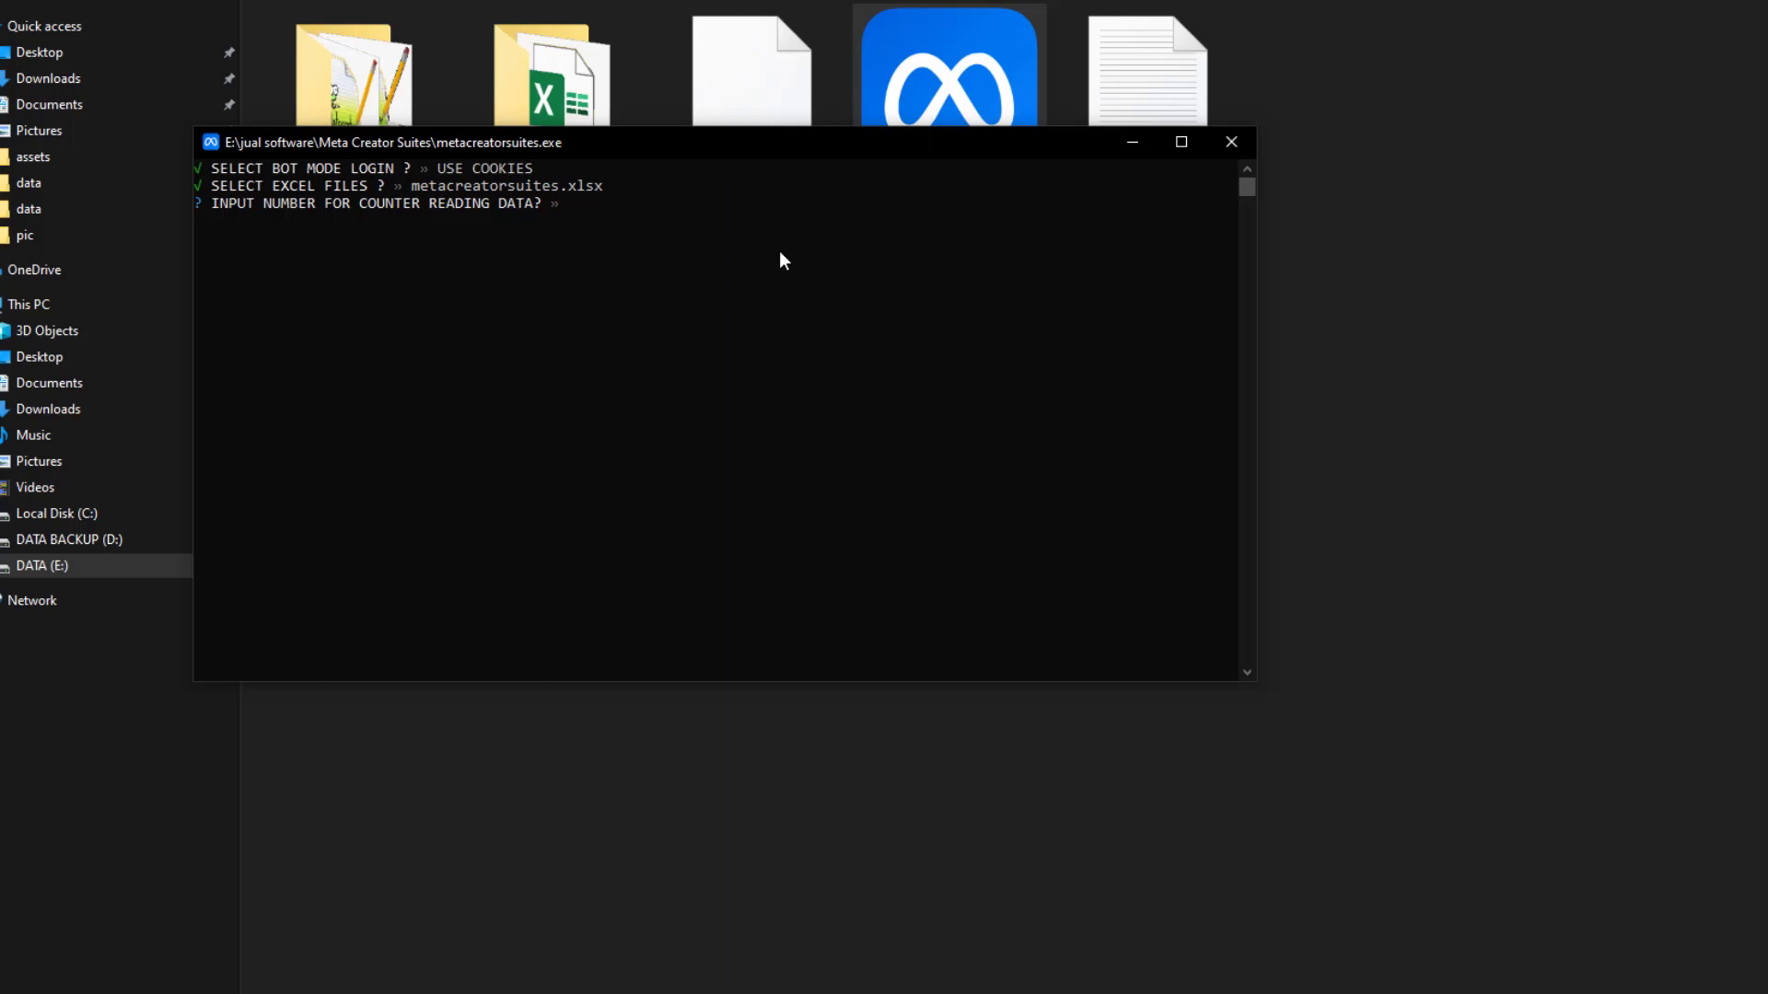
Enter 1 as the counter to start the bot
text(2)
key(BackSpace)
text(3)
key(BackSpace)
text(1)
key(Return)
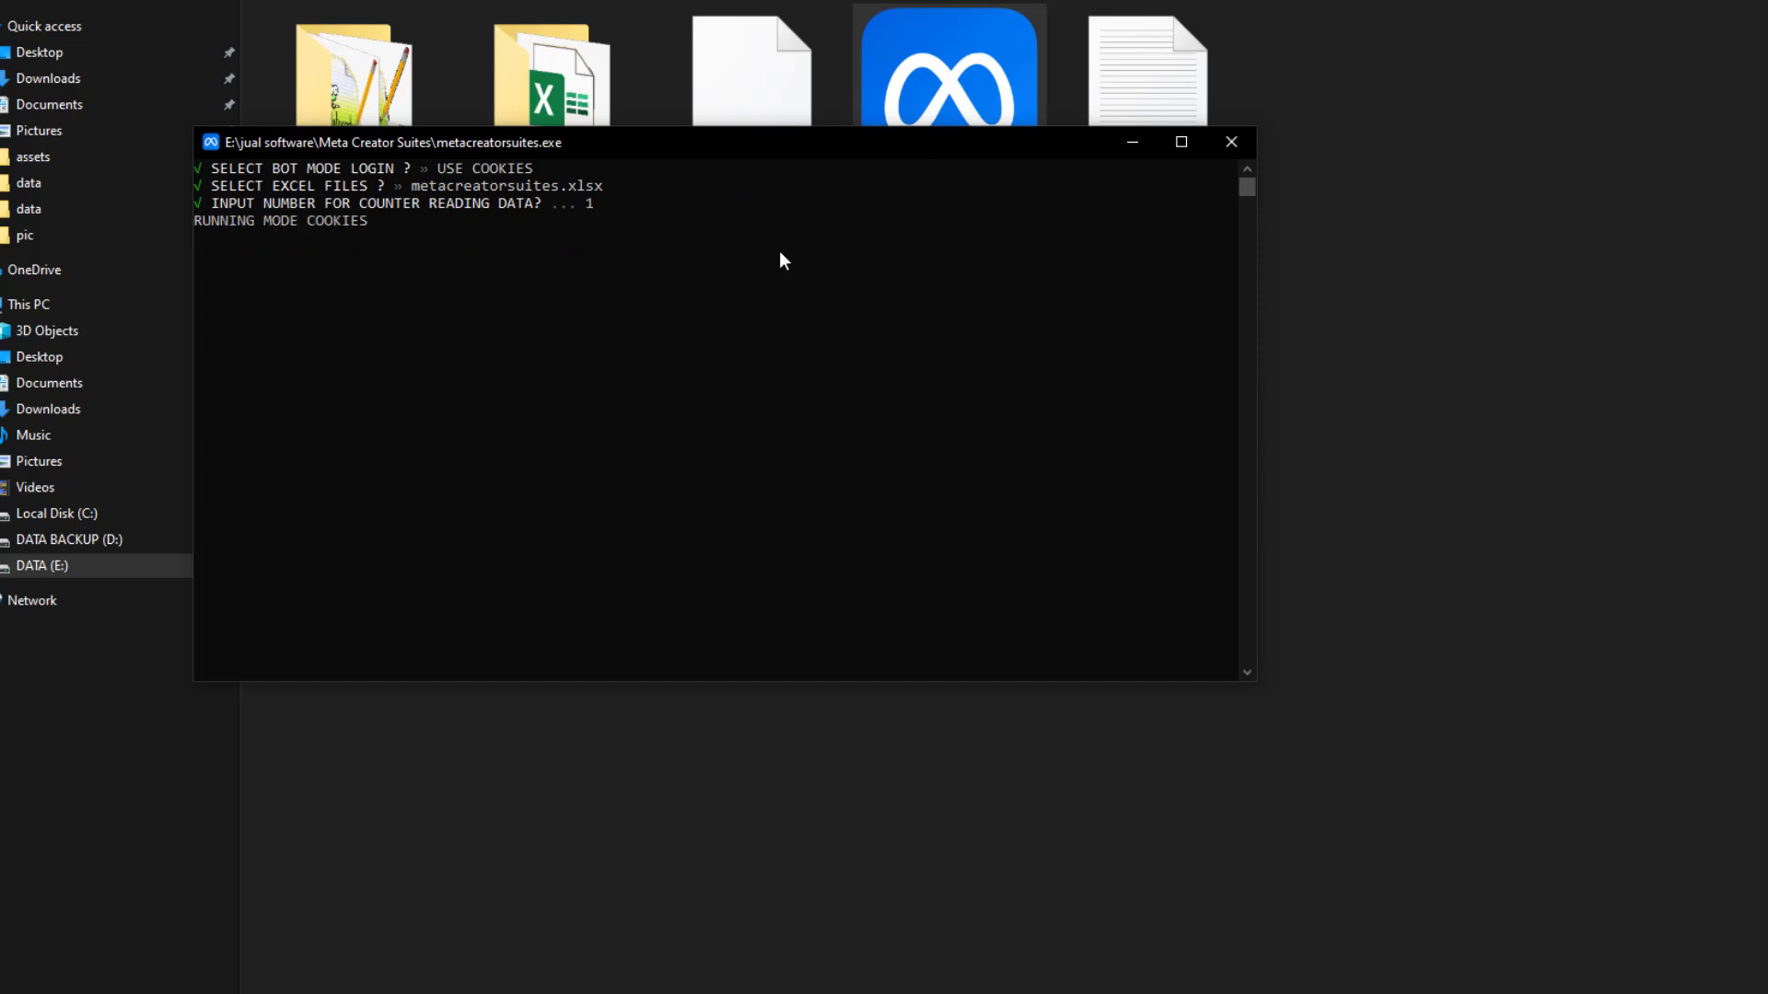
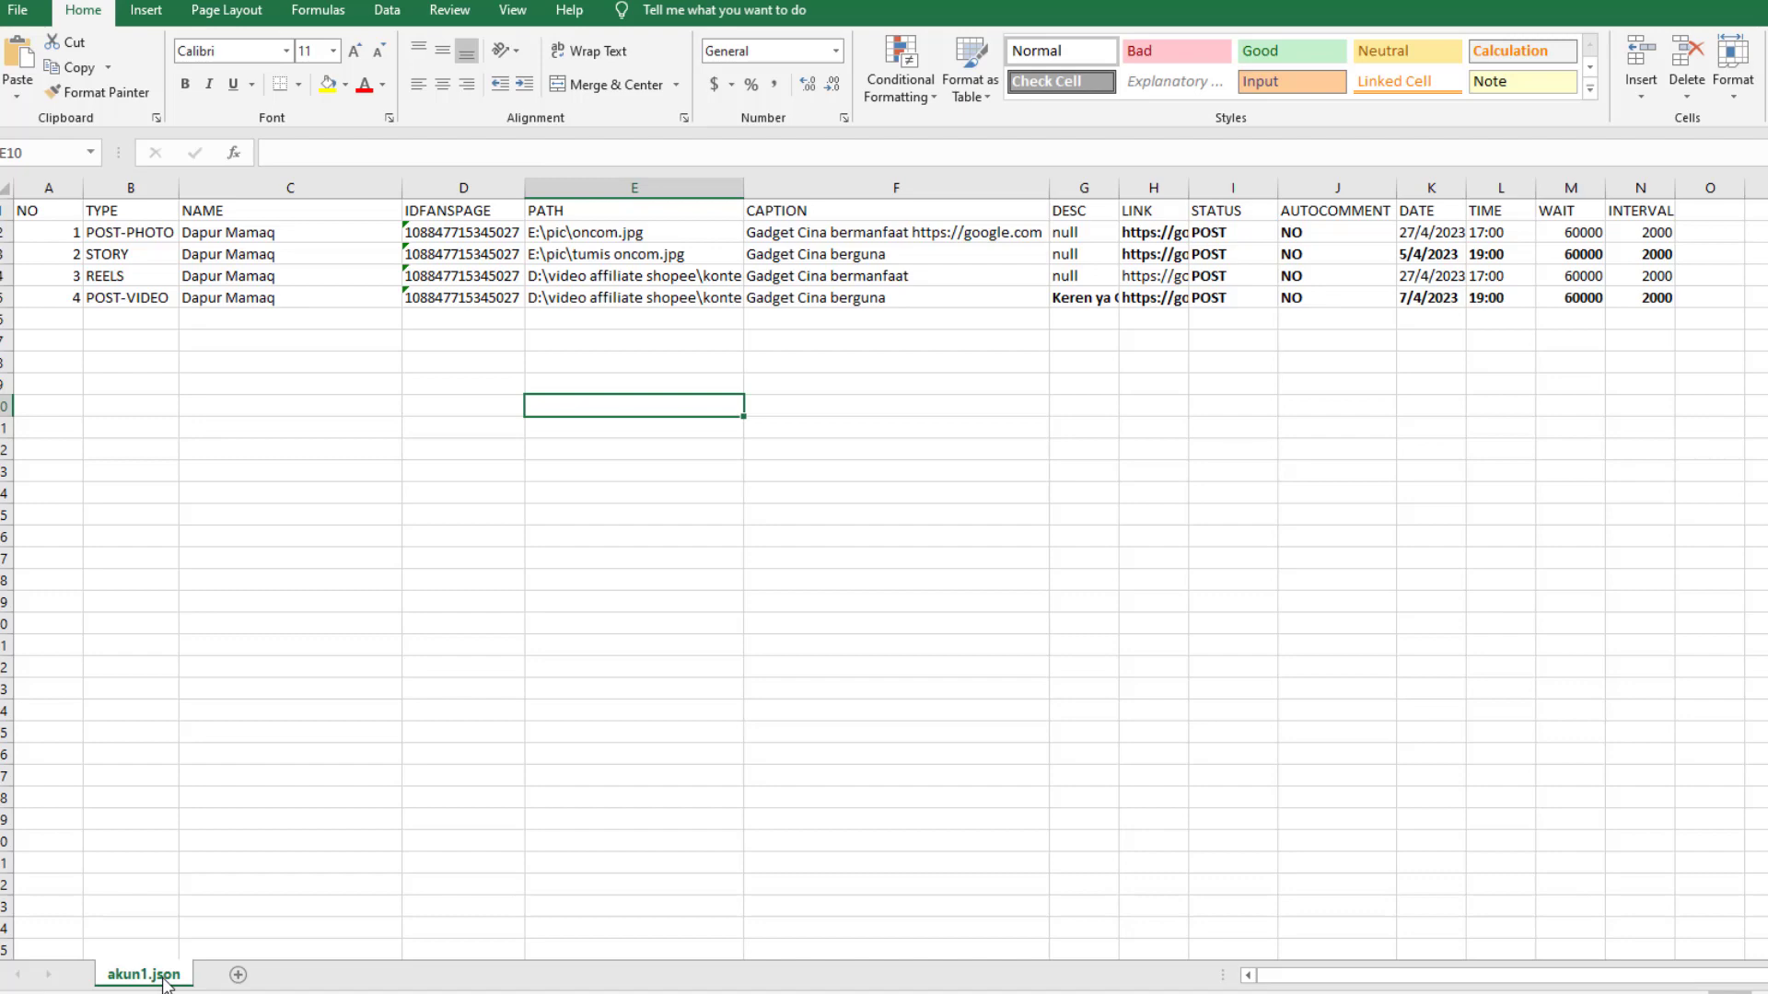
Rename the akun1.json sheet tab to akun1 by removing the .json extension
double_click(164, 979)
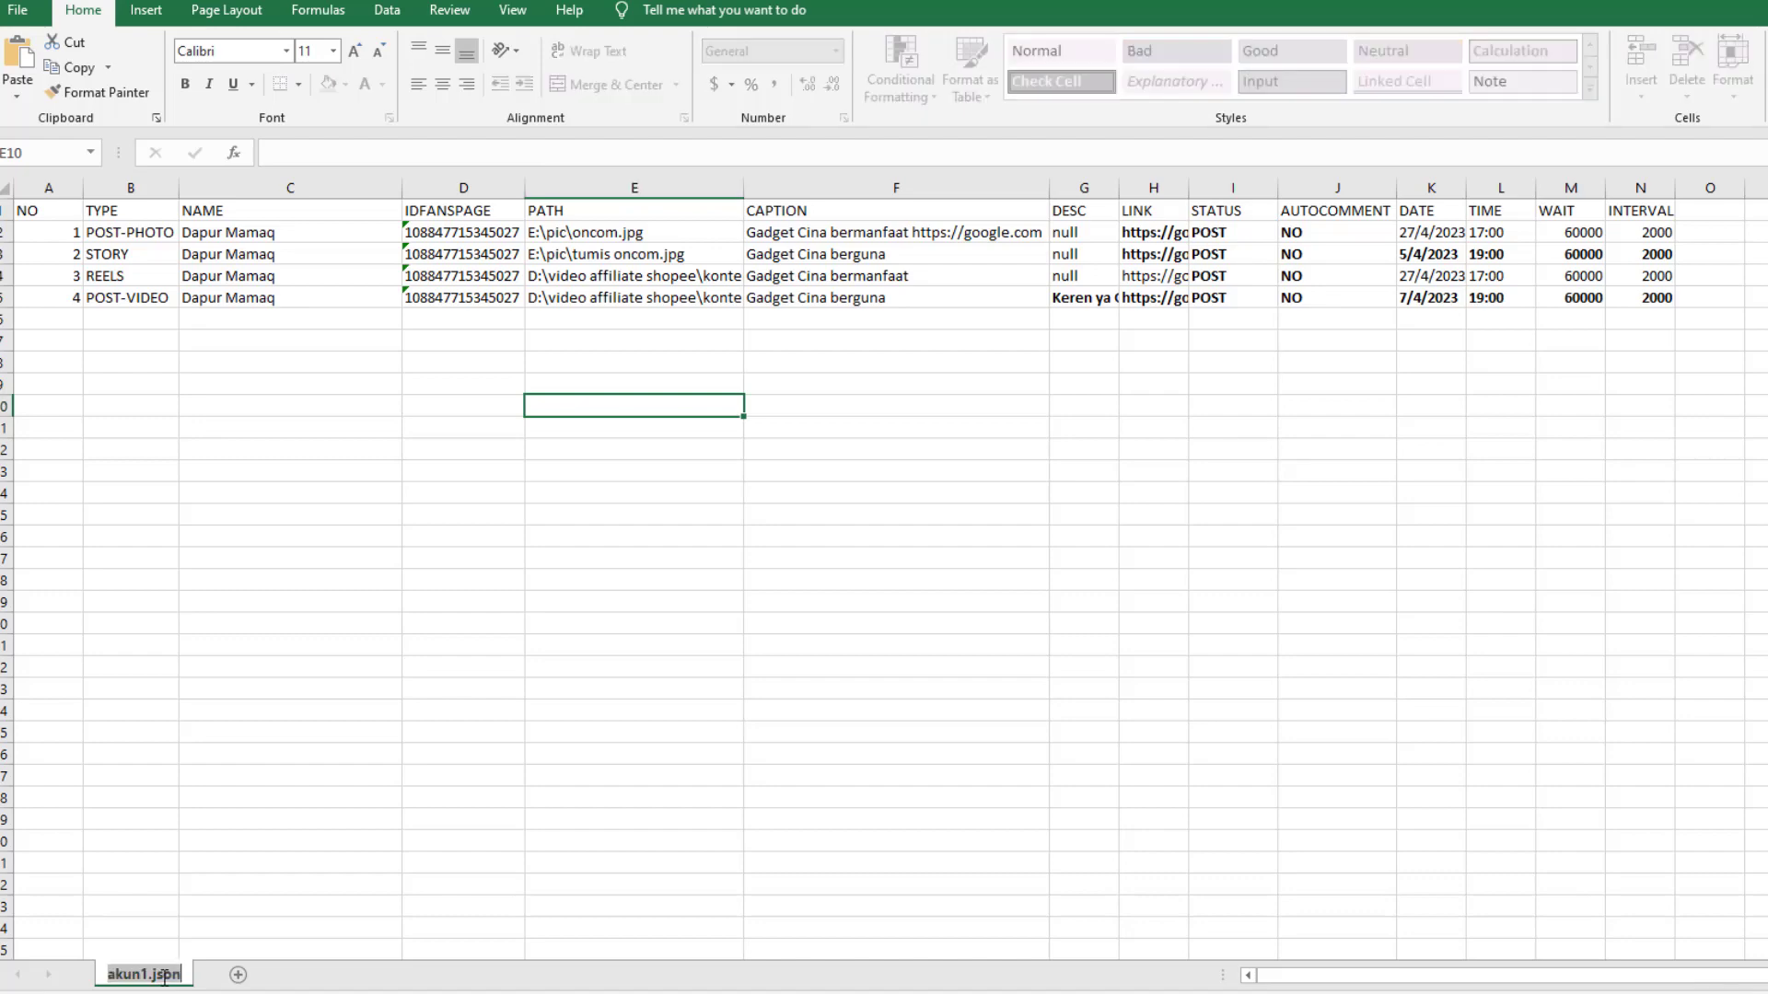
double_click(165, 978)
key(BackSpace)
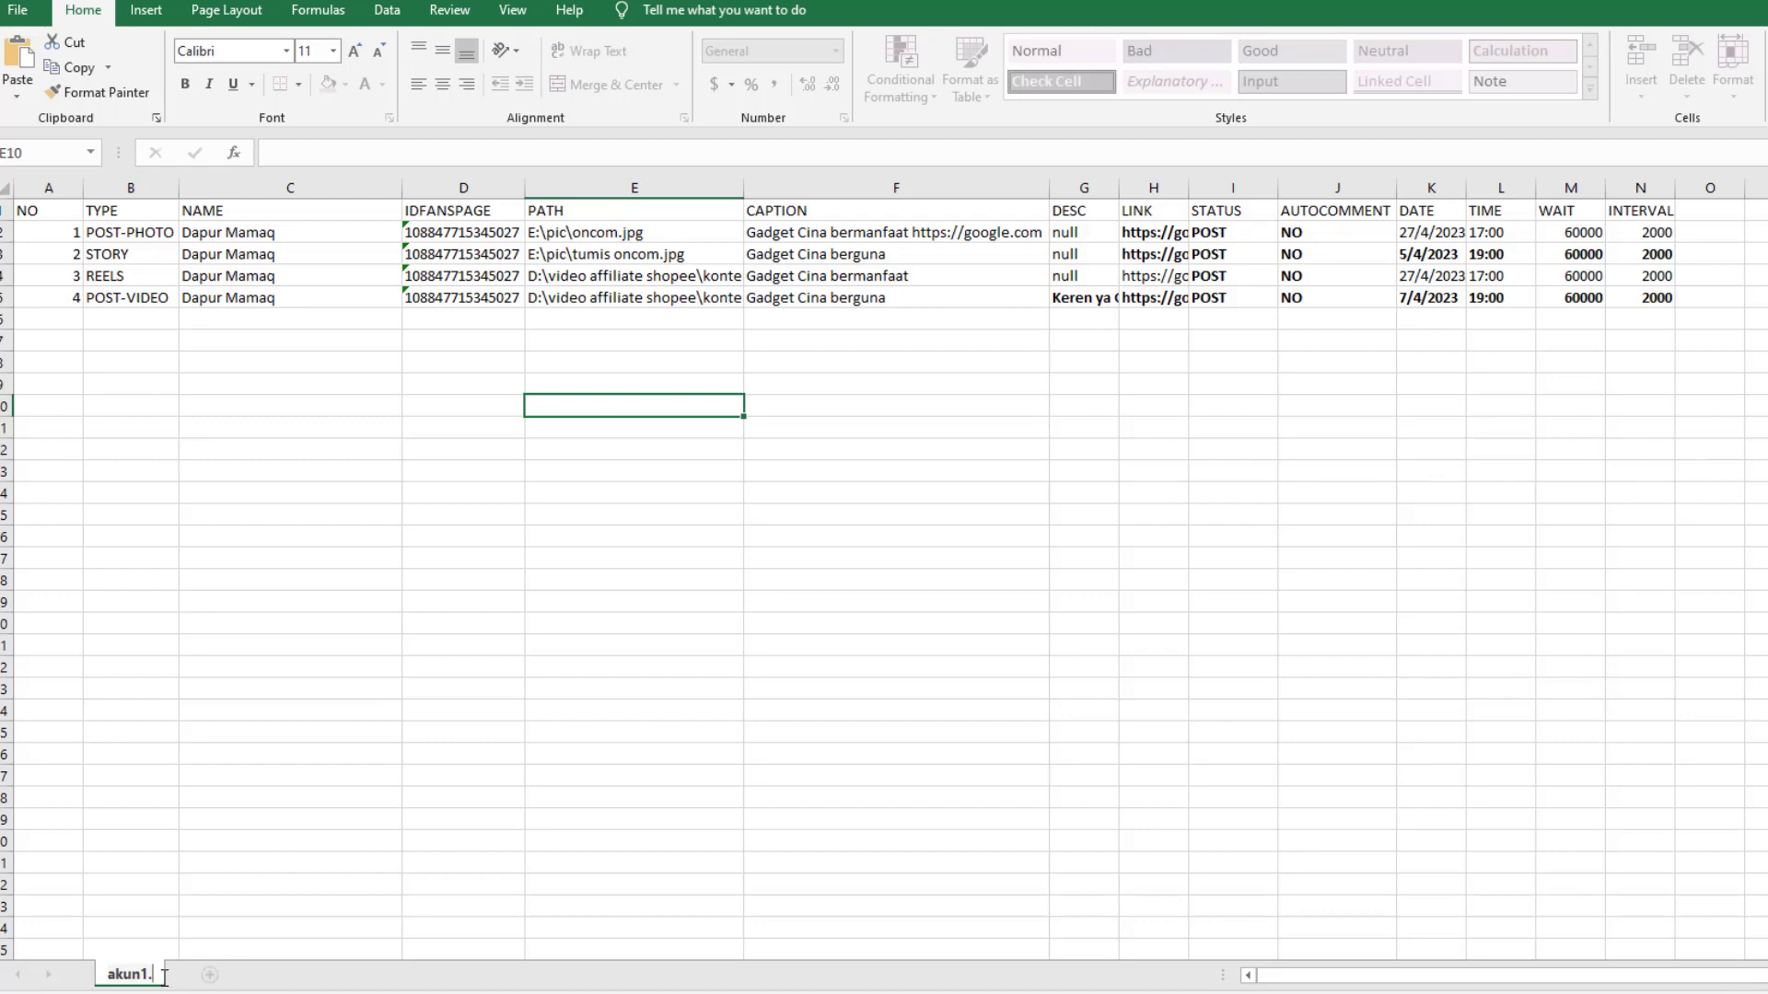
key(BackSpace)
click(443, 610)
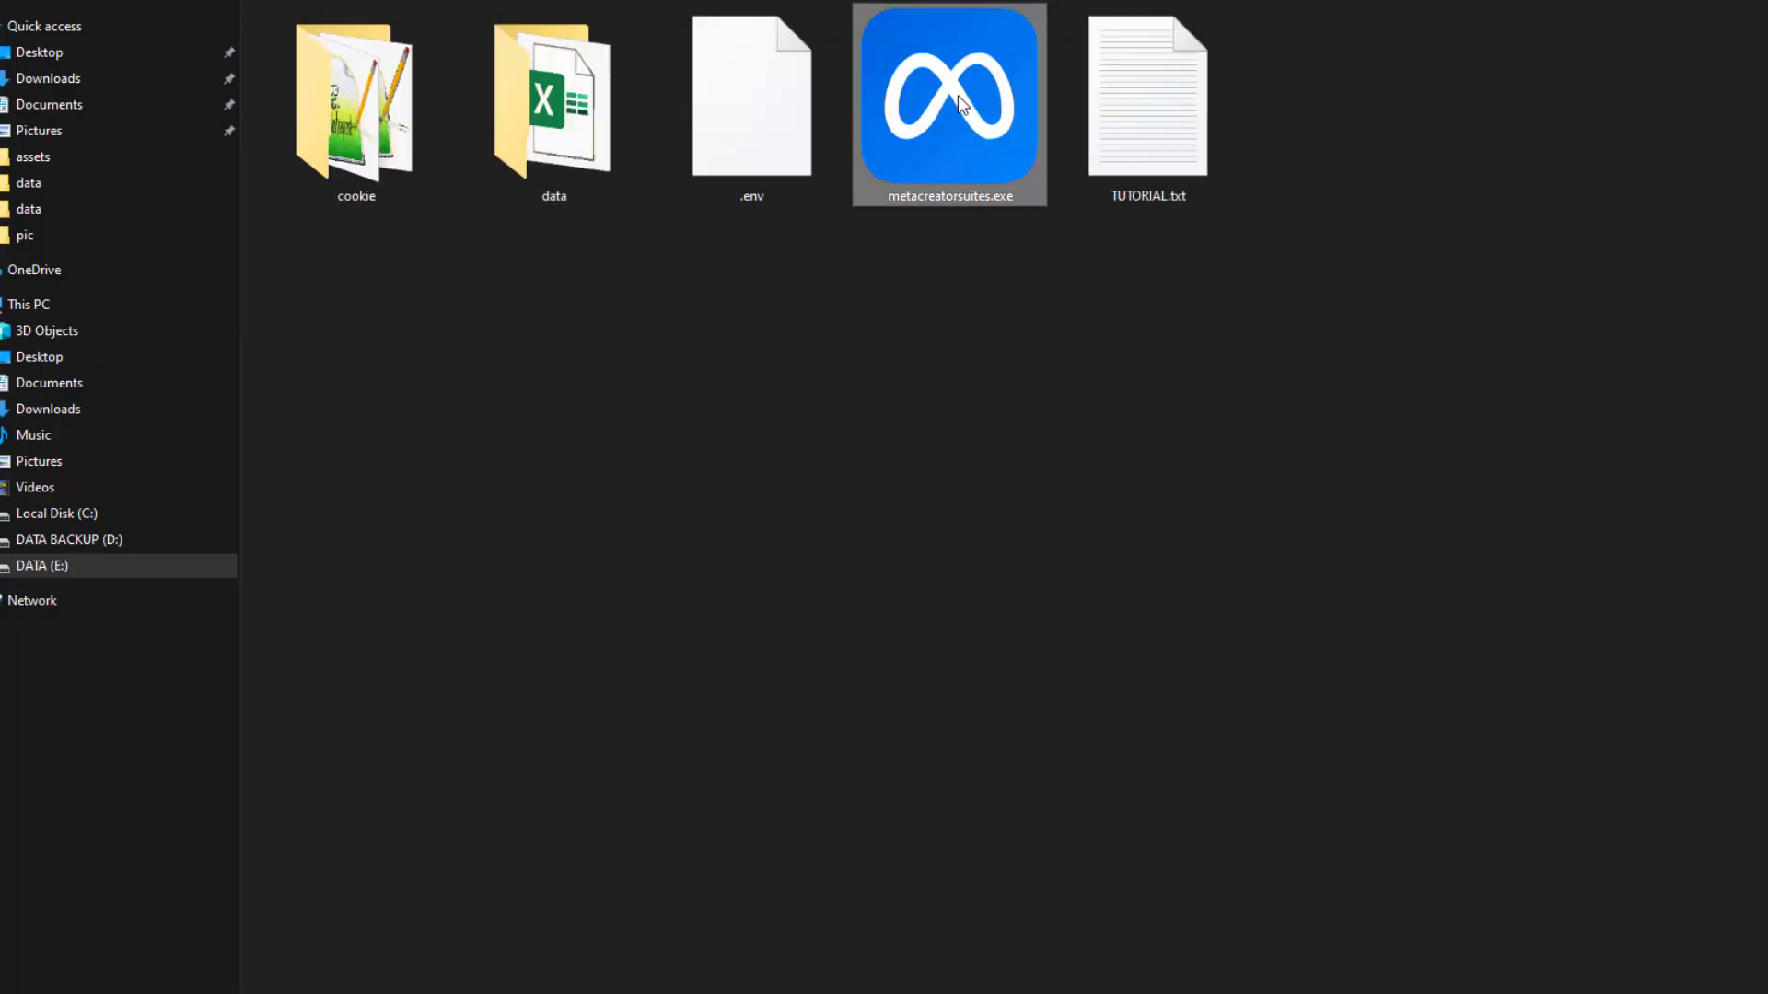
Launch metacreatorsuites.exe again and choose the USE COOKIES login mode
double_click(957, 96)
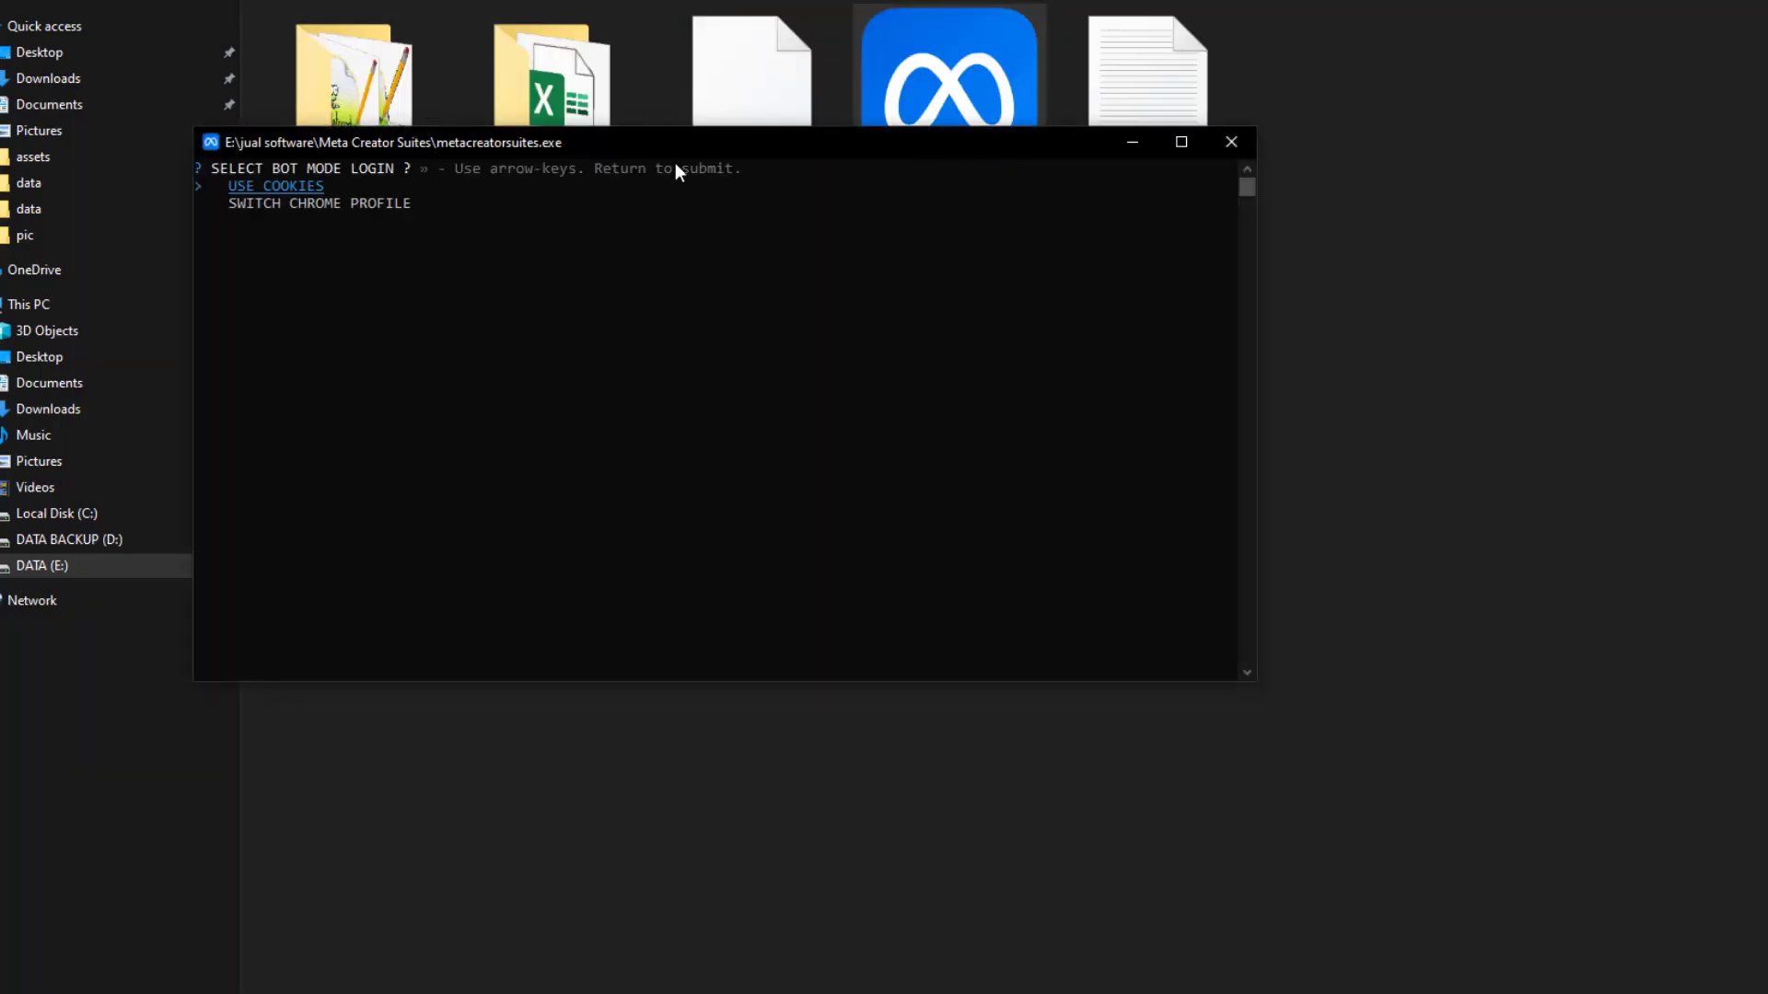
drag(866, 143, 1008, 191)
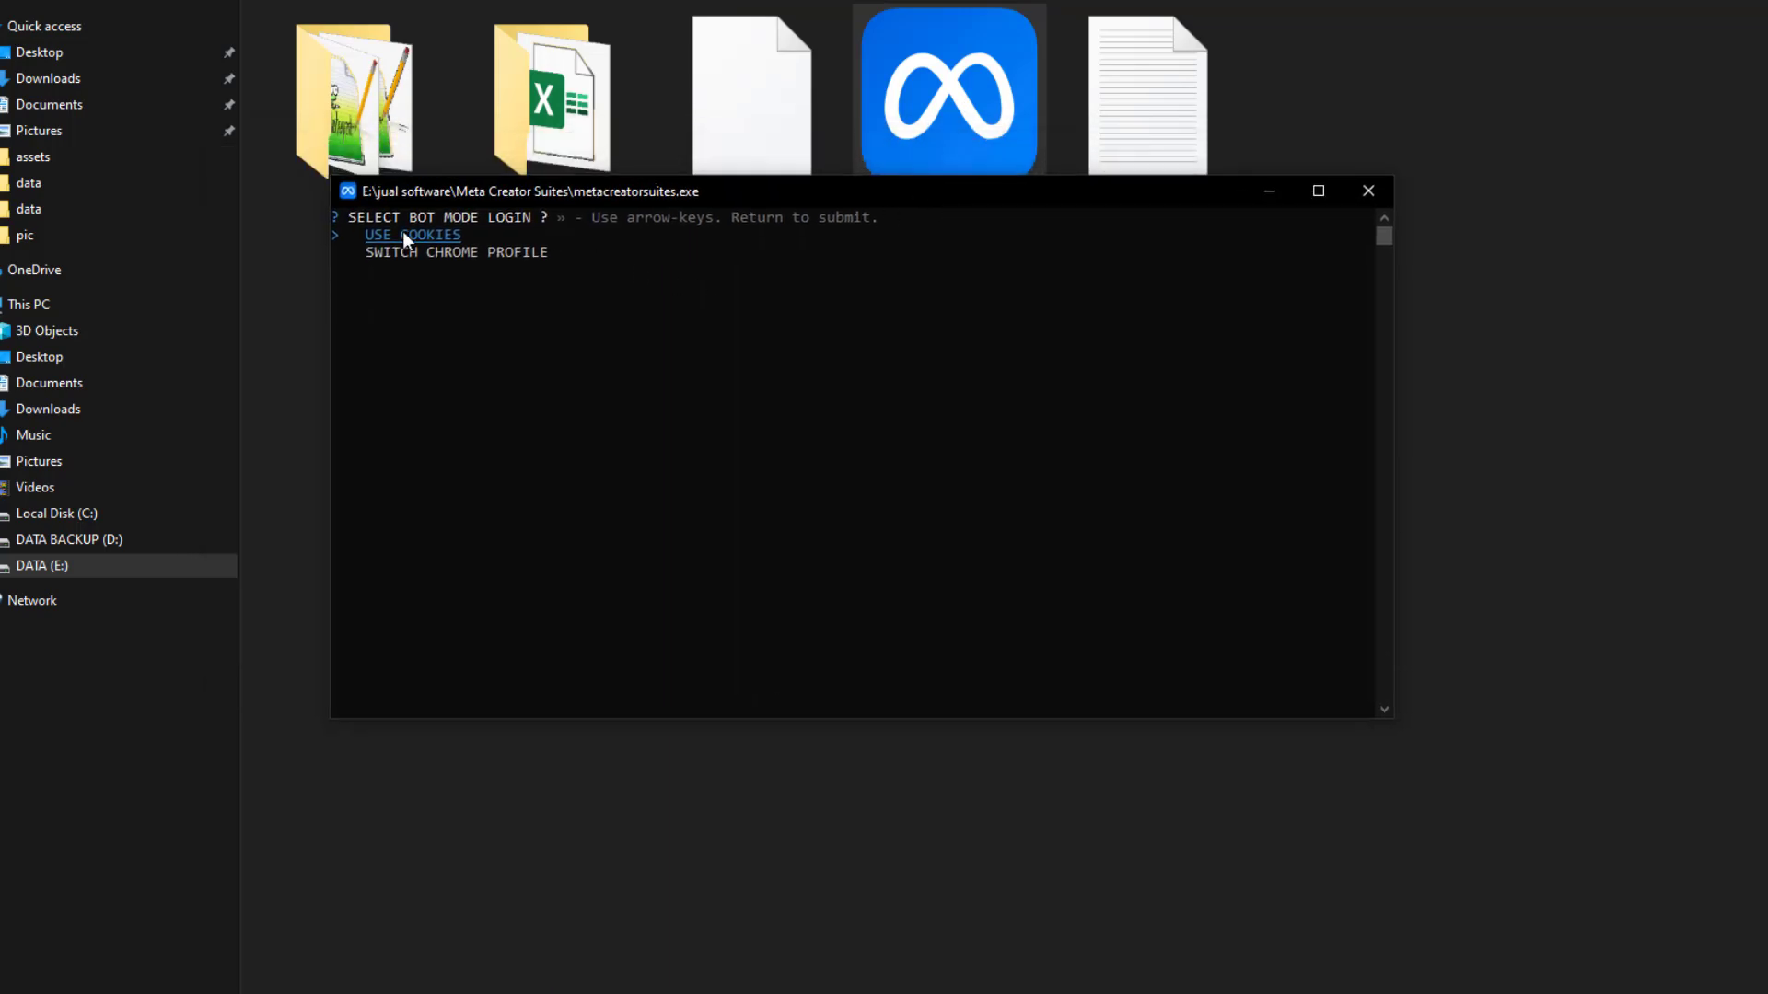
key(Return)
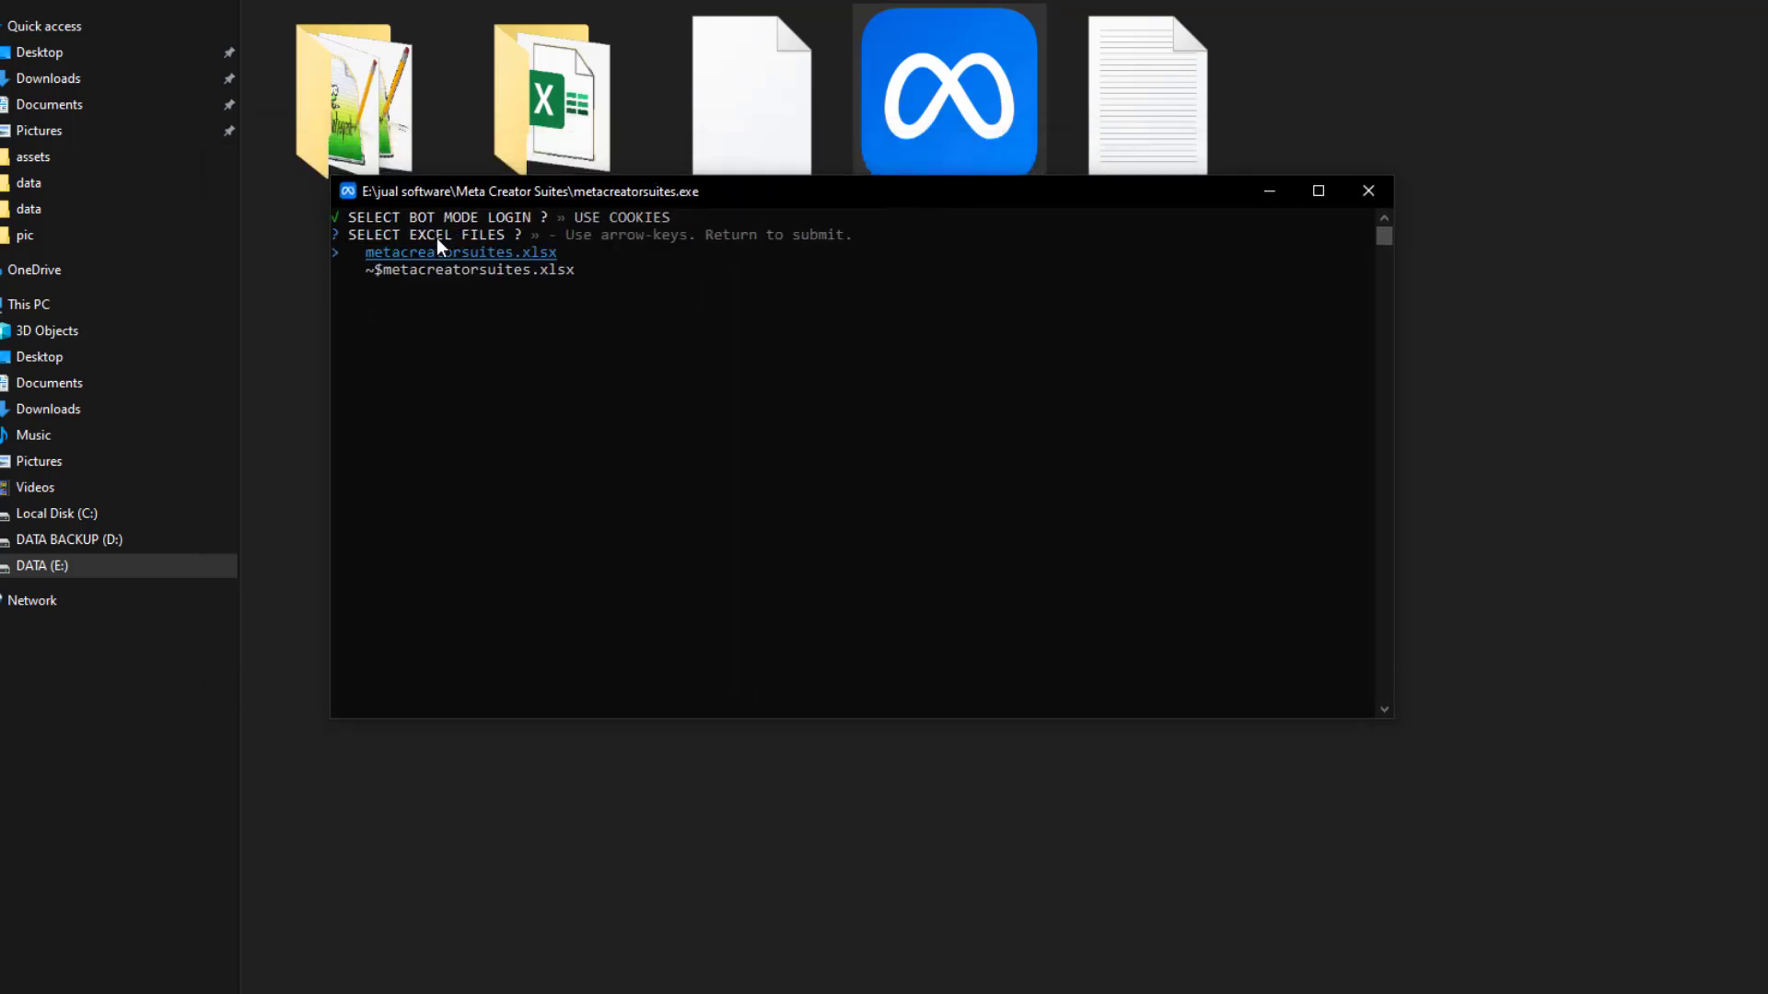
Select metacreatorsuites.xlsx as the schedule file and start the bot with counter 1
key(Down)
key(Up)
key(Down)
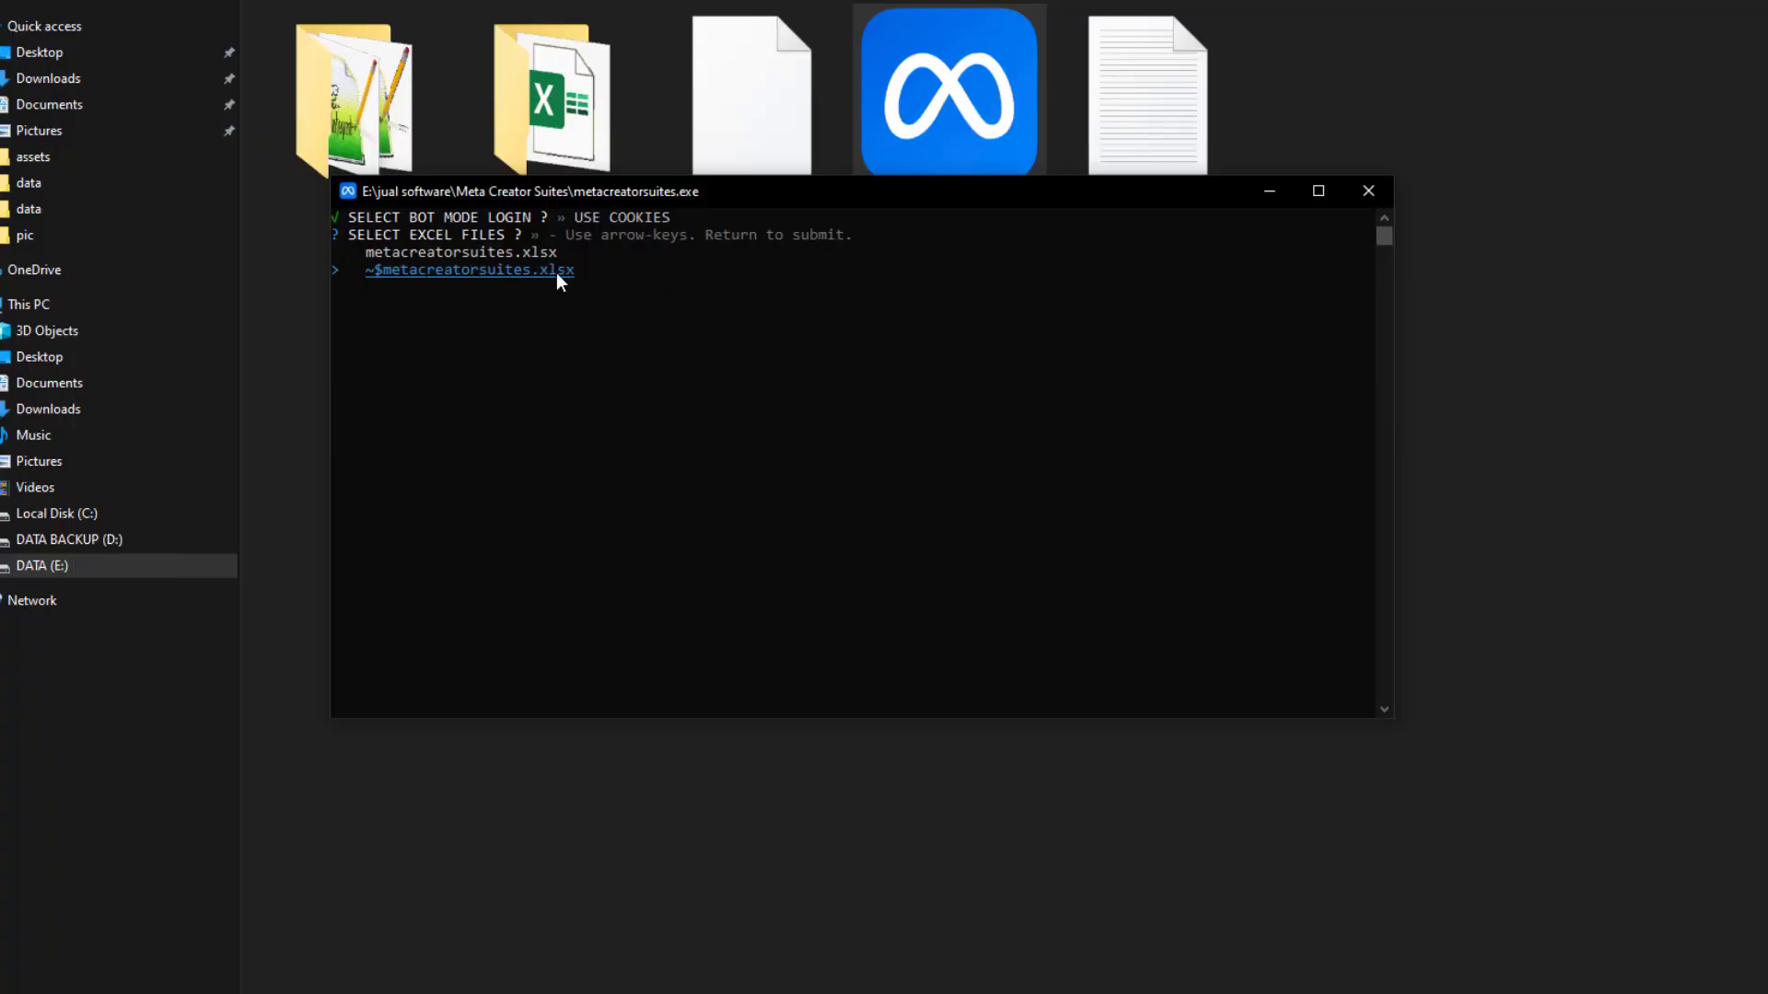
key(Up)
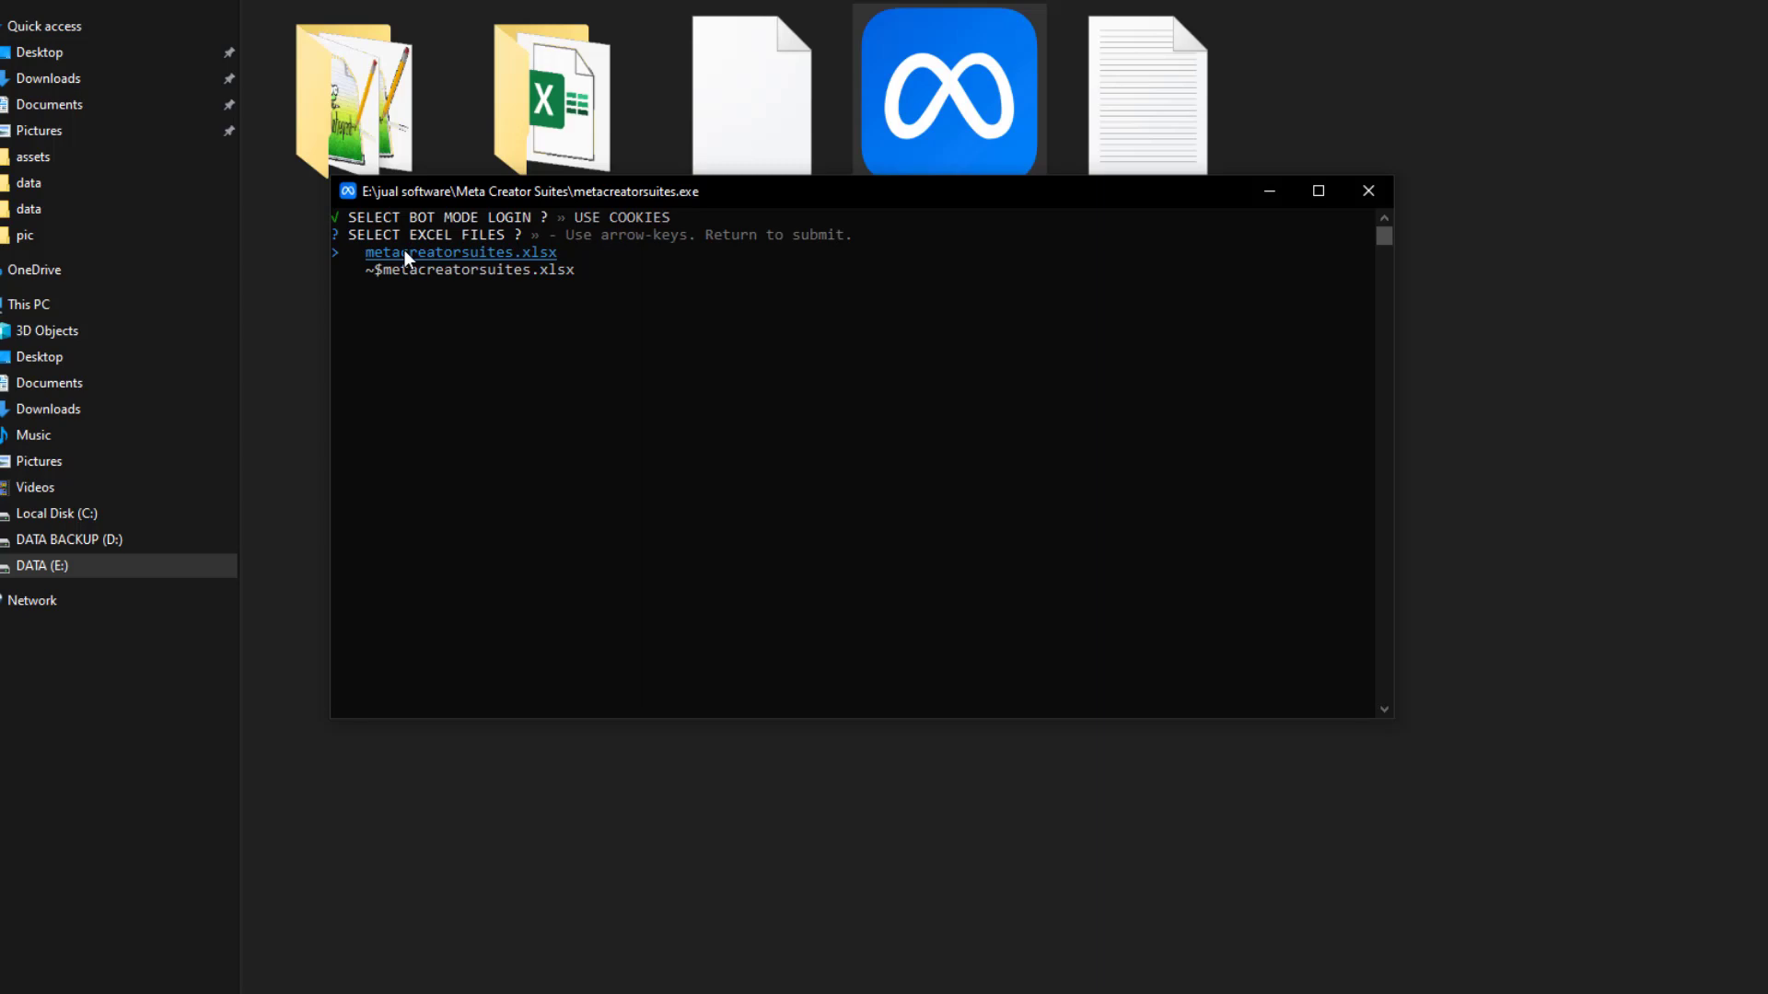
key(Return)
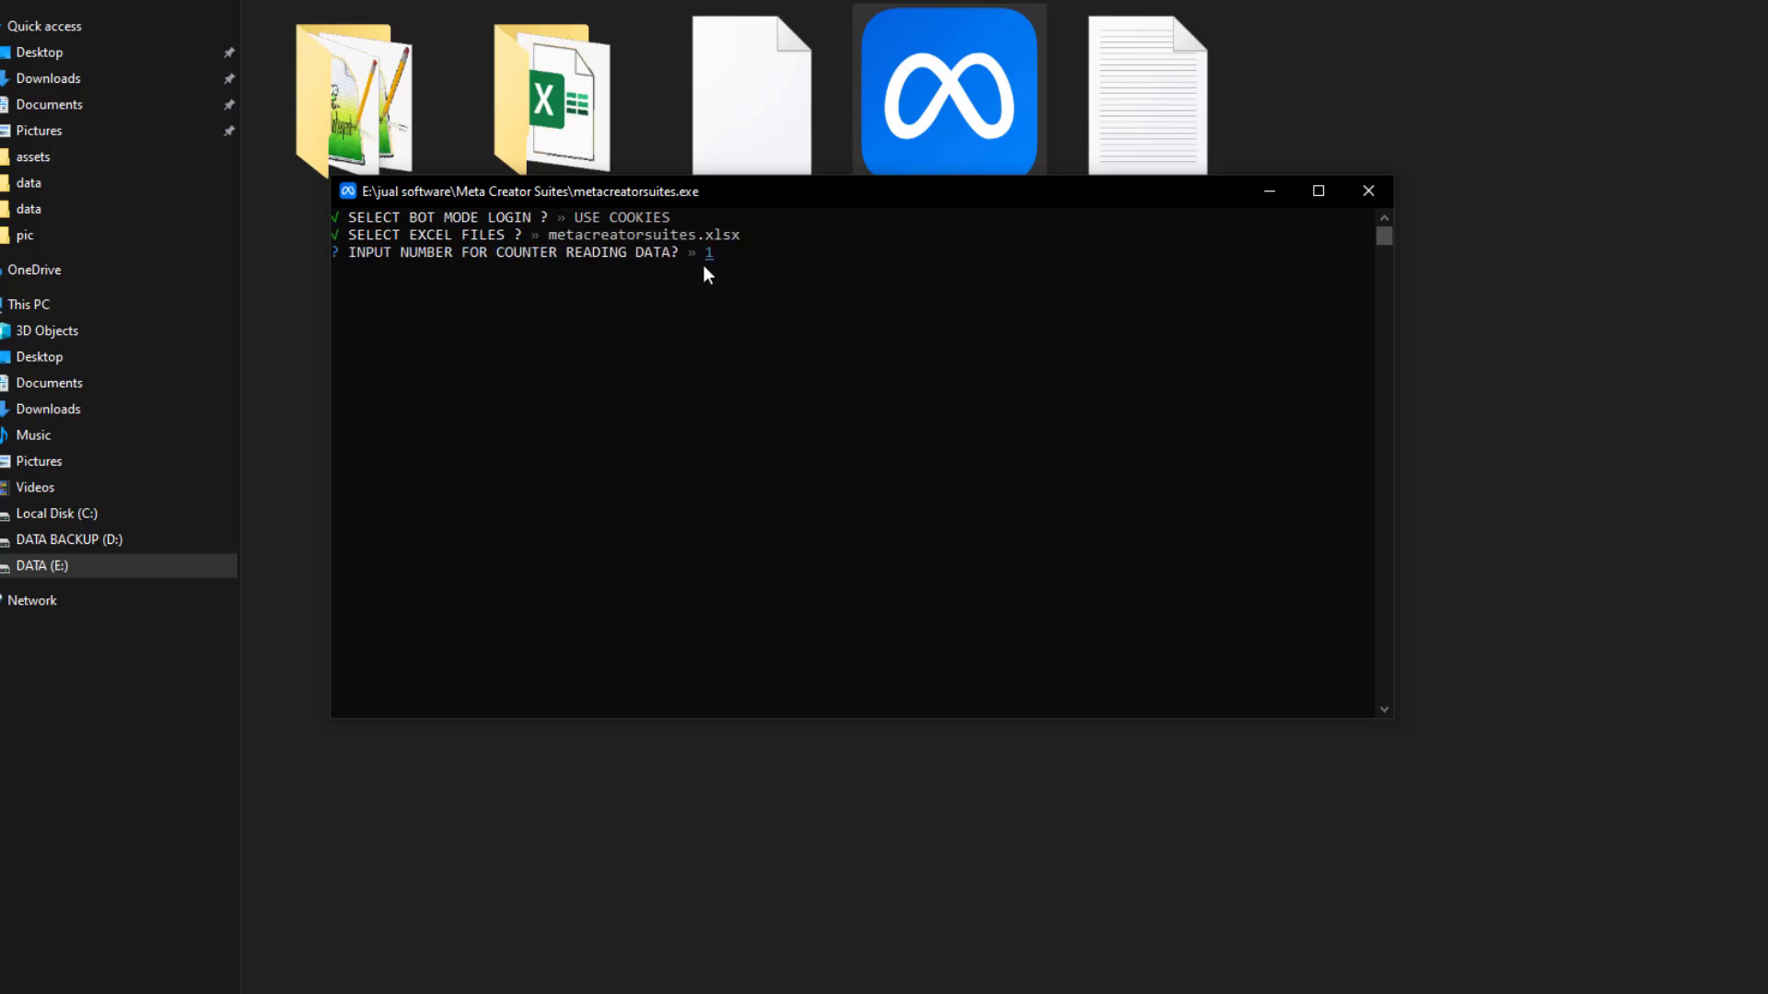
key(Return)
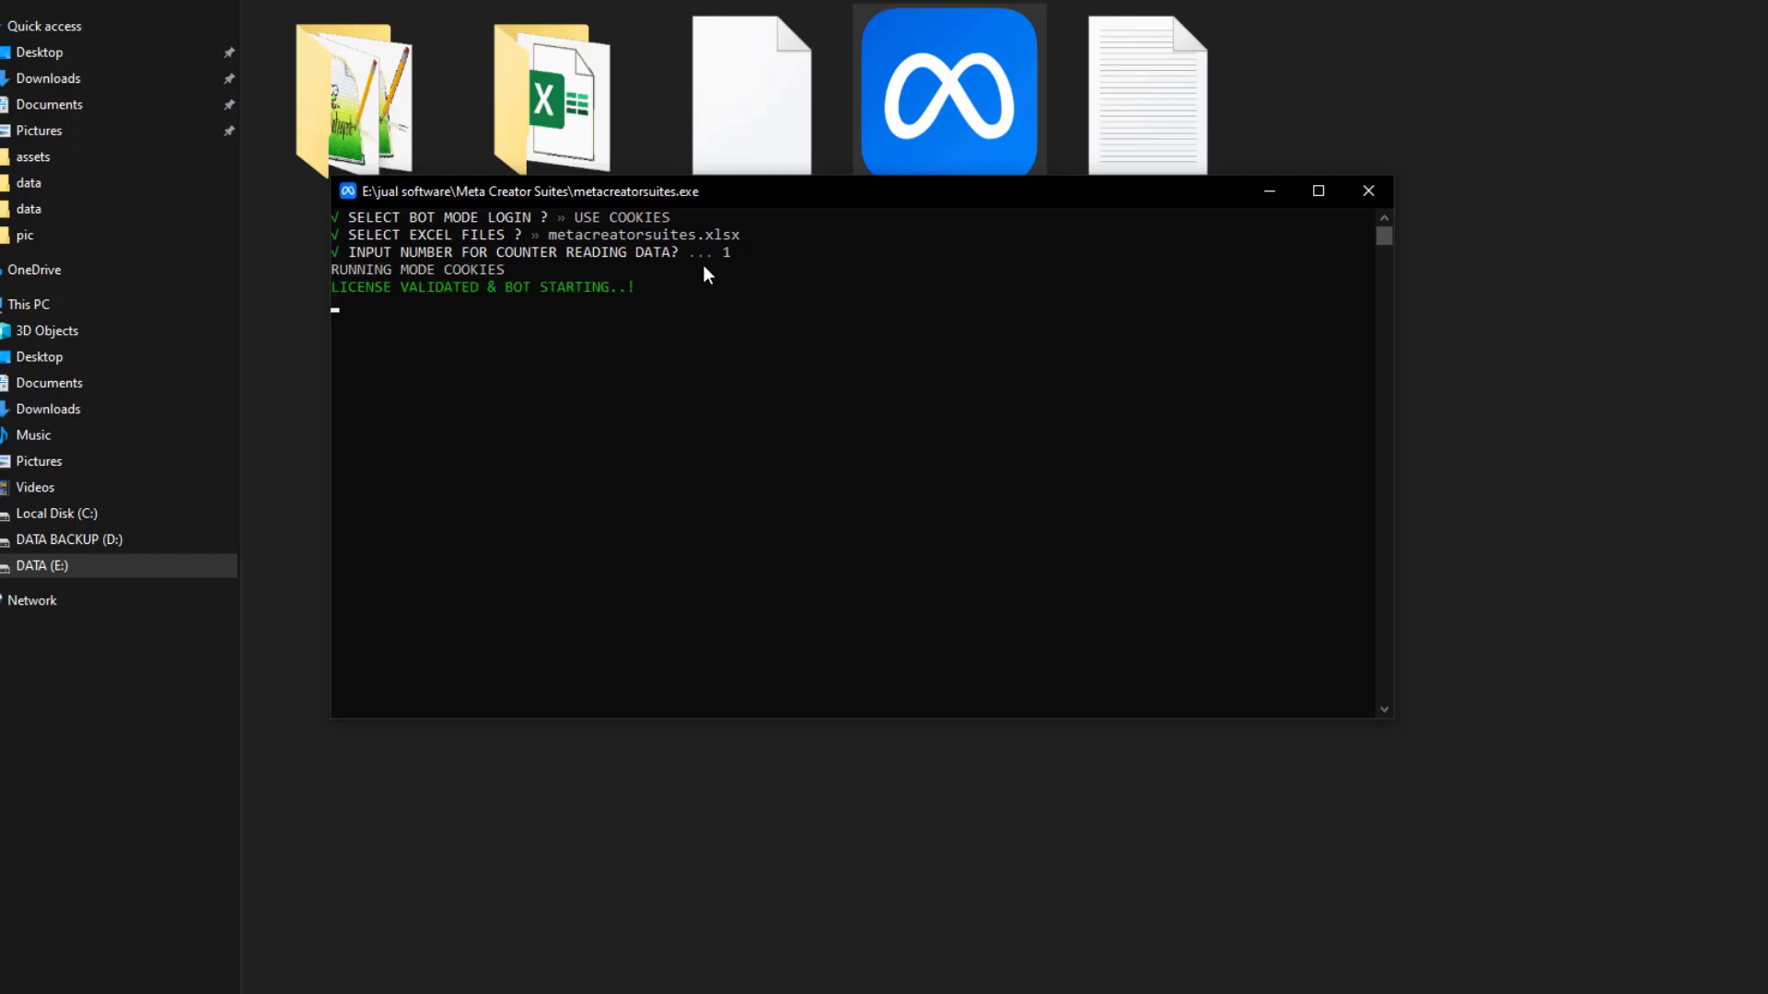
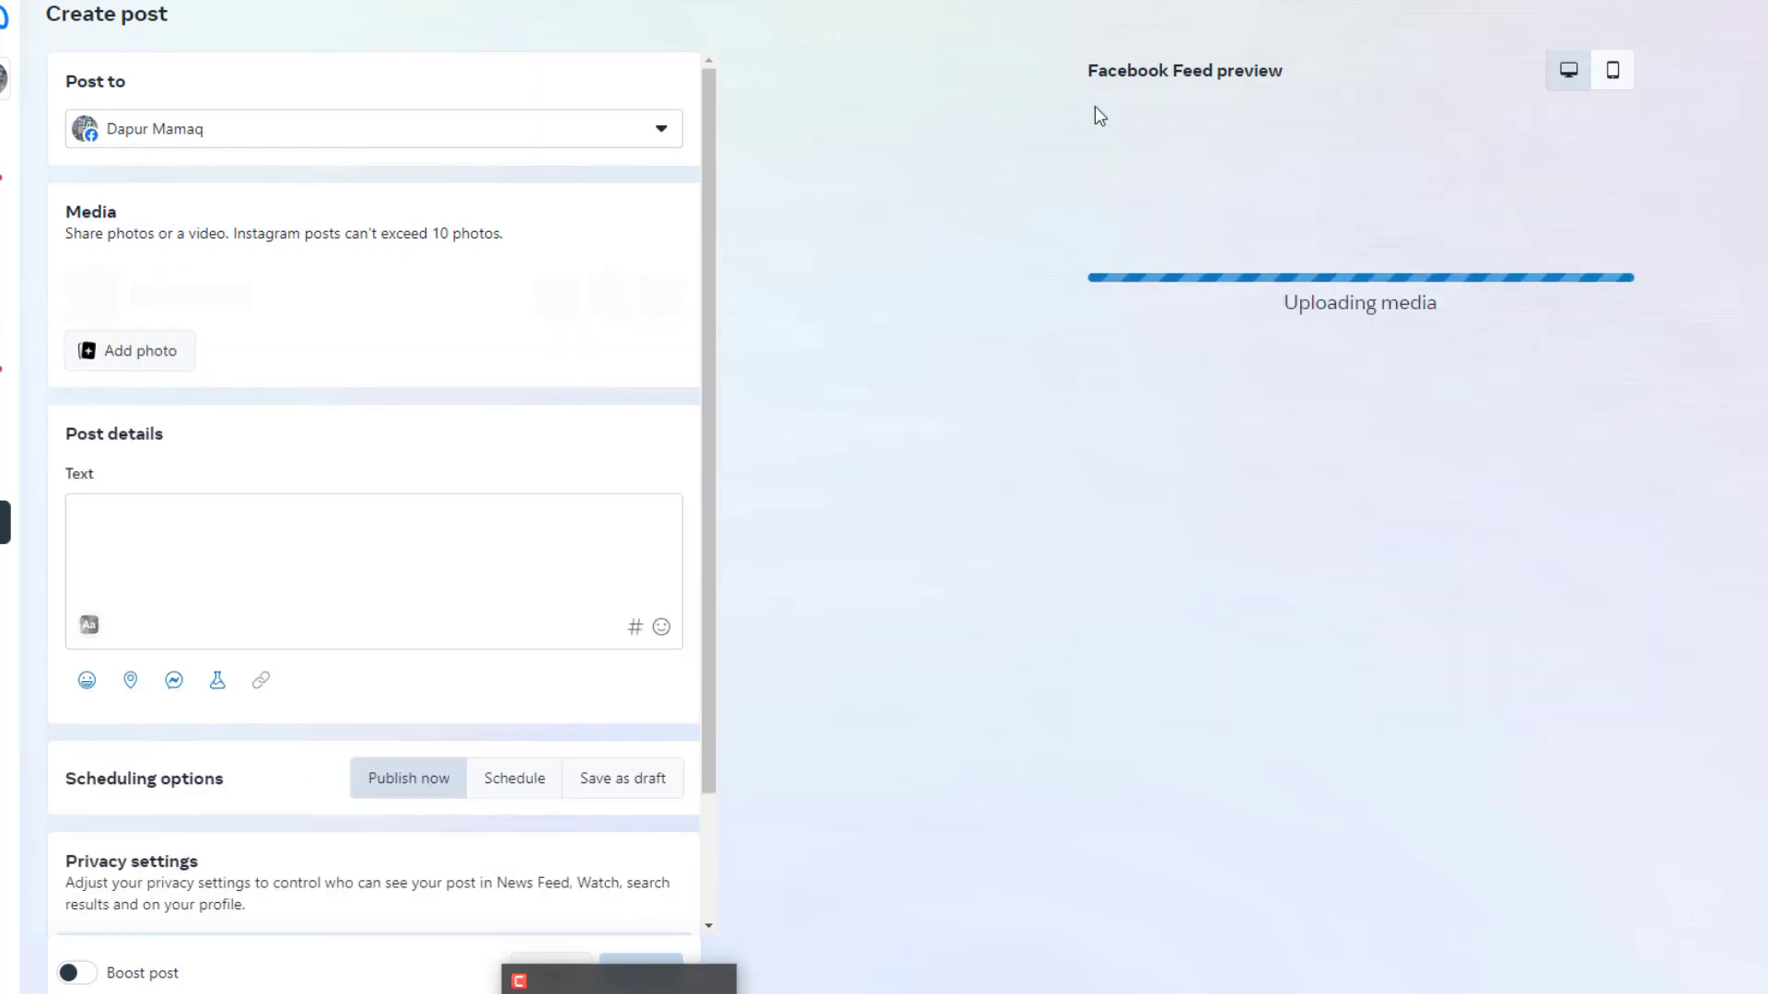
Resize the browser and park the narrowed bot console top-right while the description is typed
click(1713, 2)
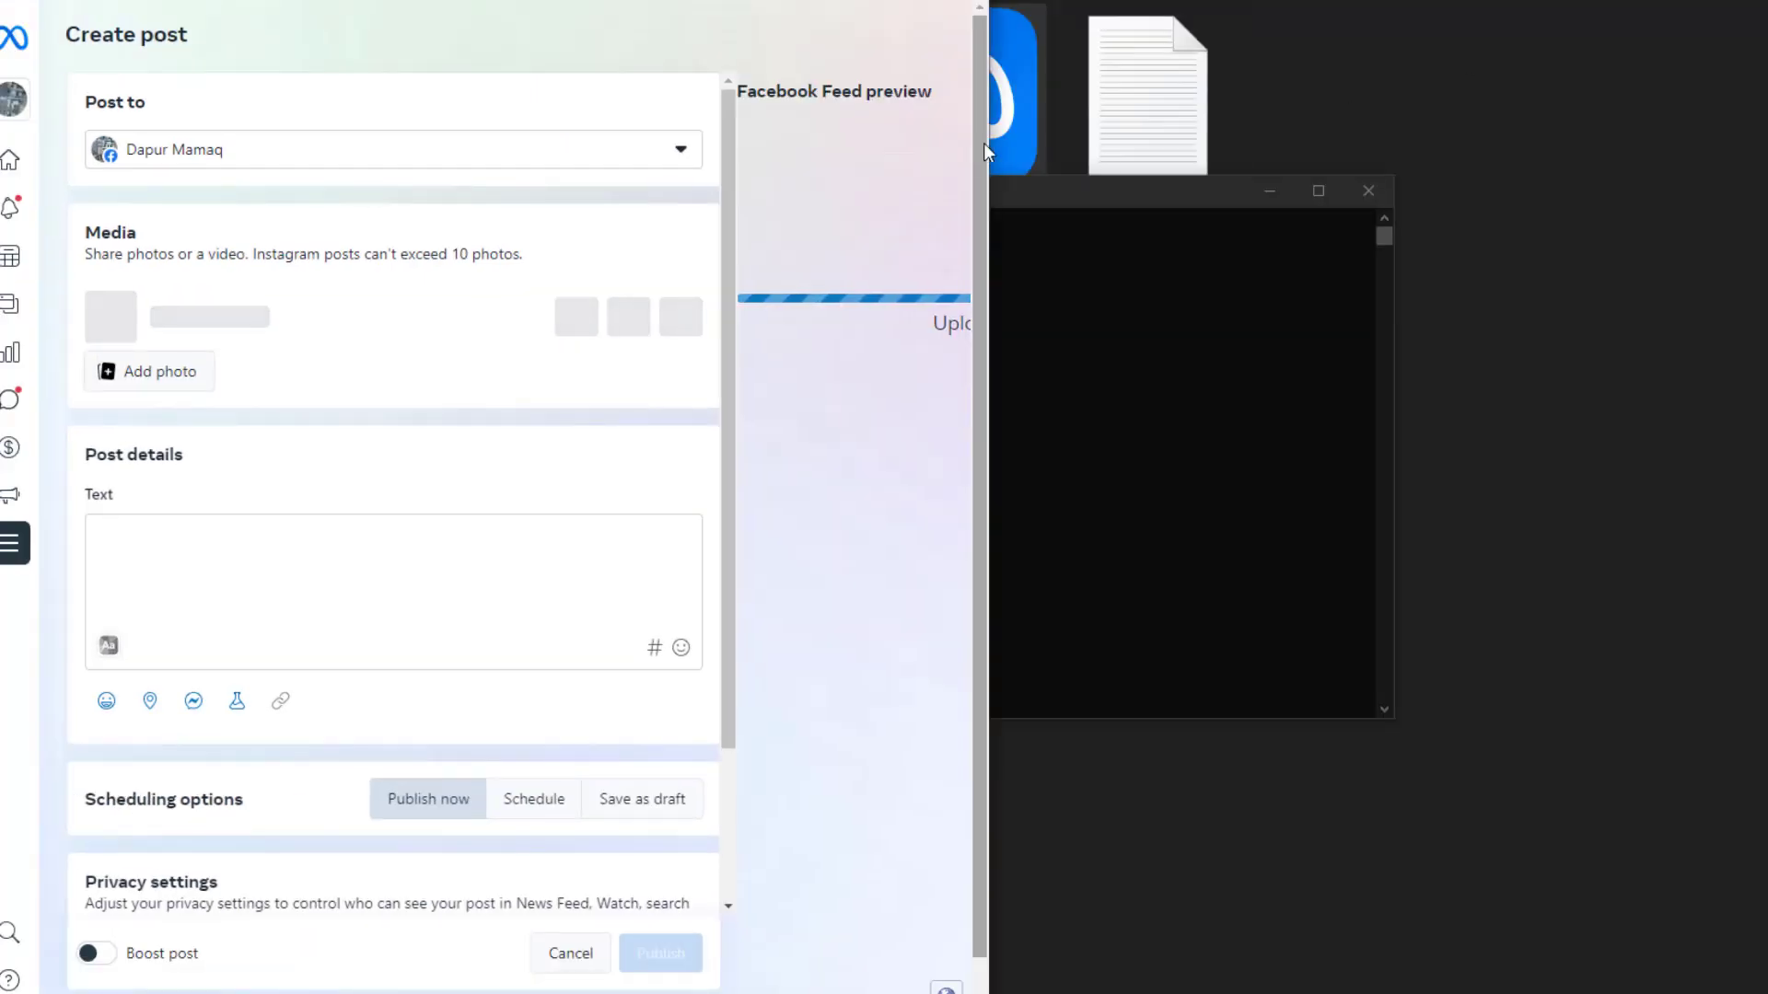
drag(983, 142, 1622, 159)
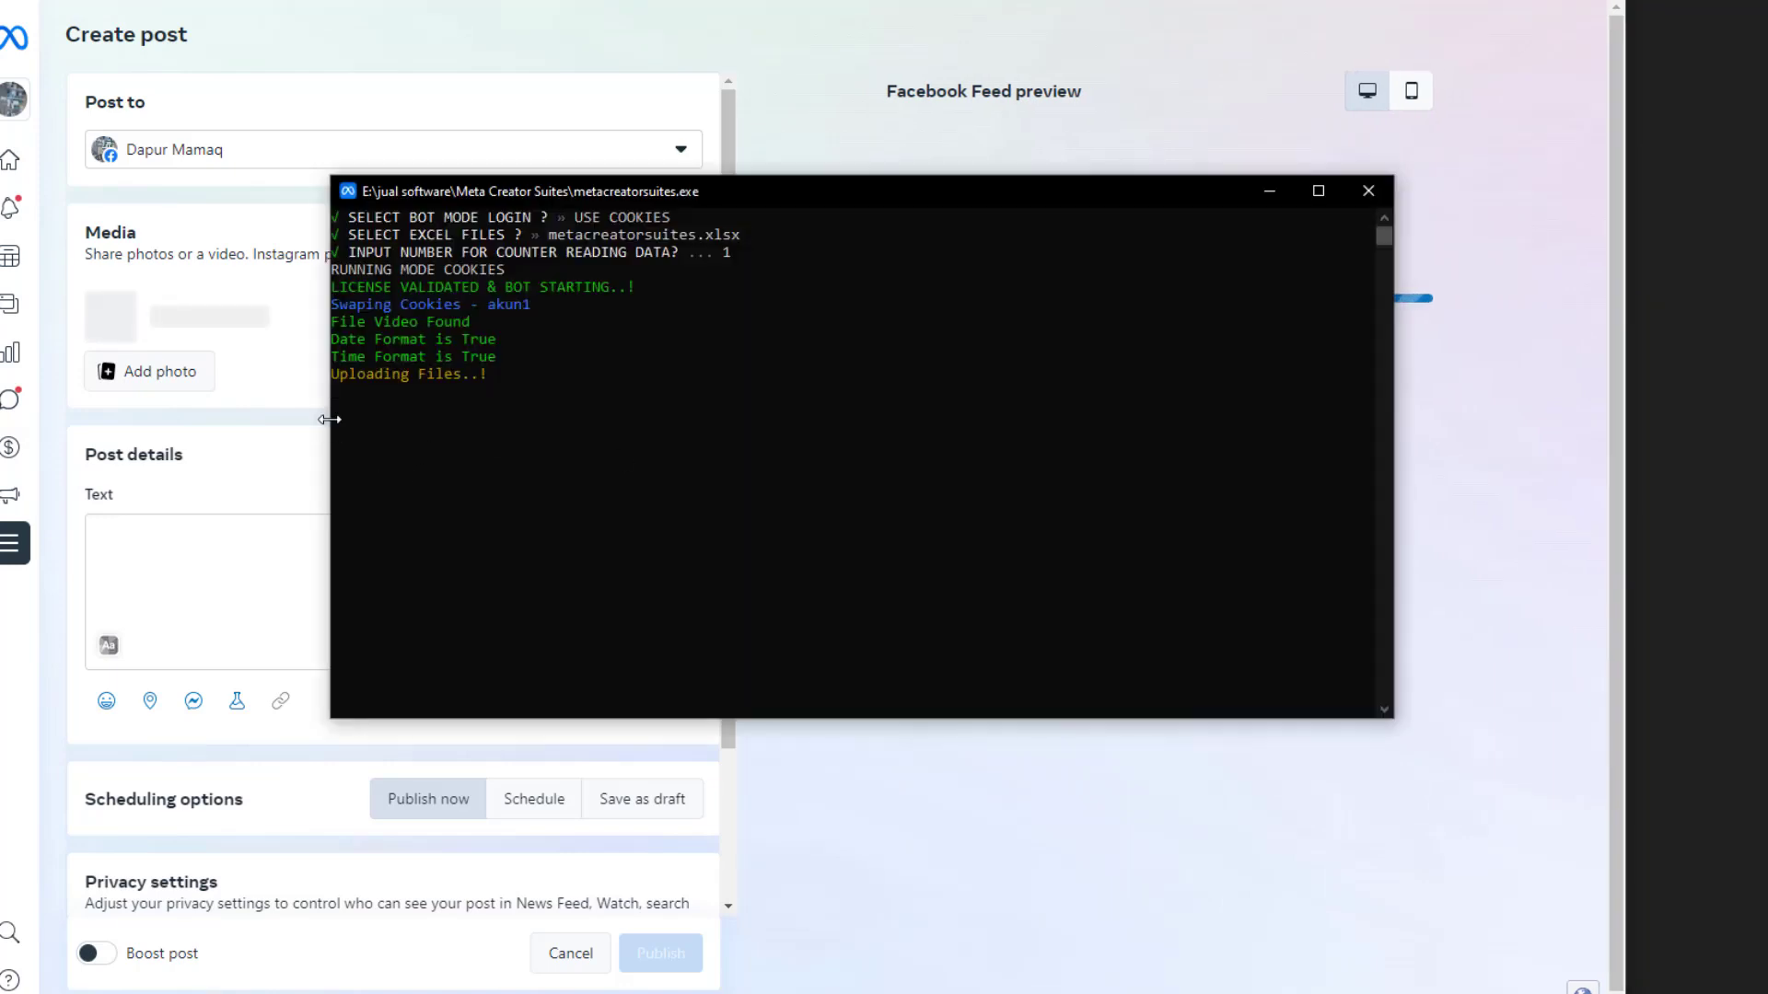
drag(331, 419, 831, 442)
drag(1065, 190, 1722, 6)
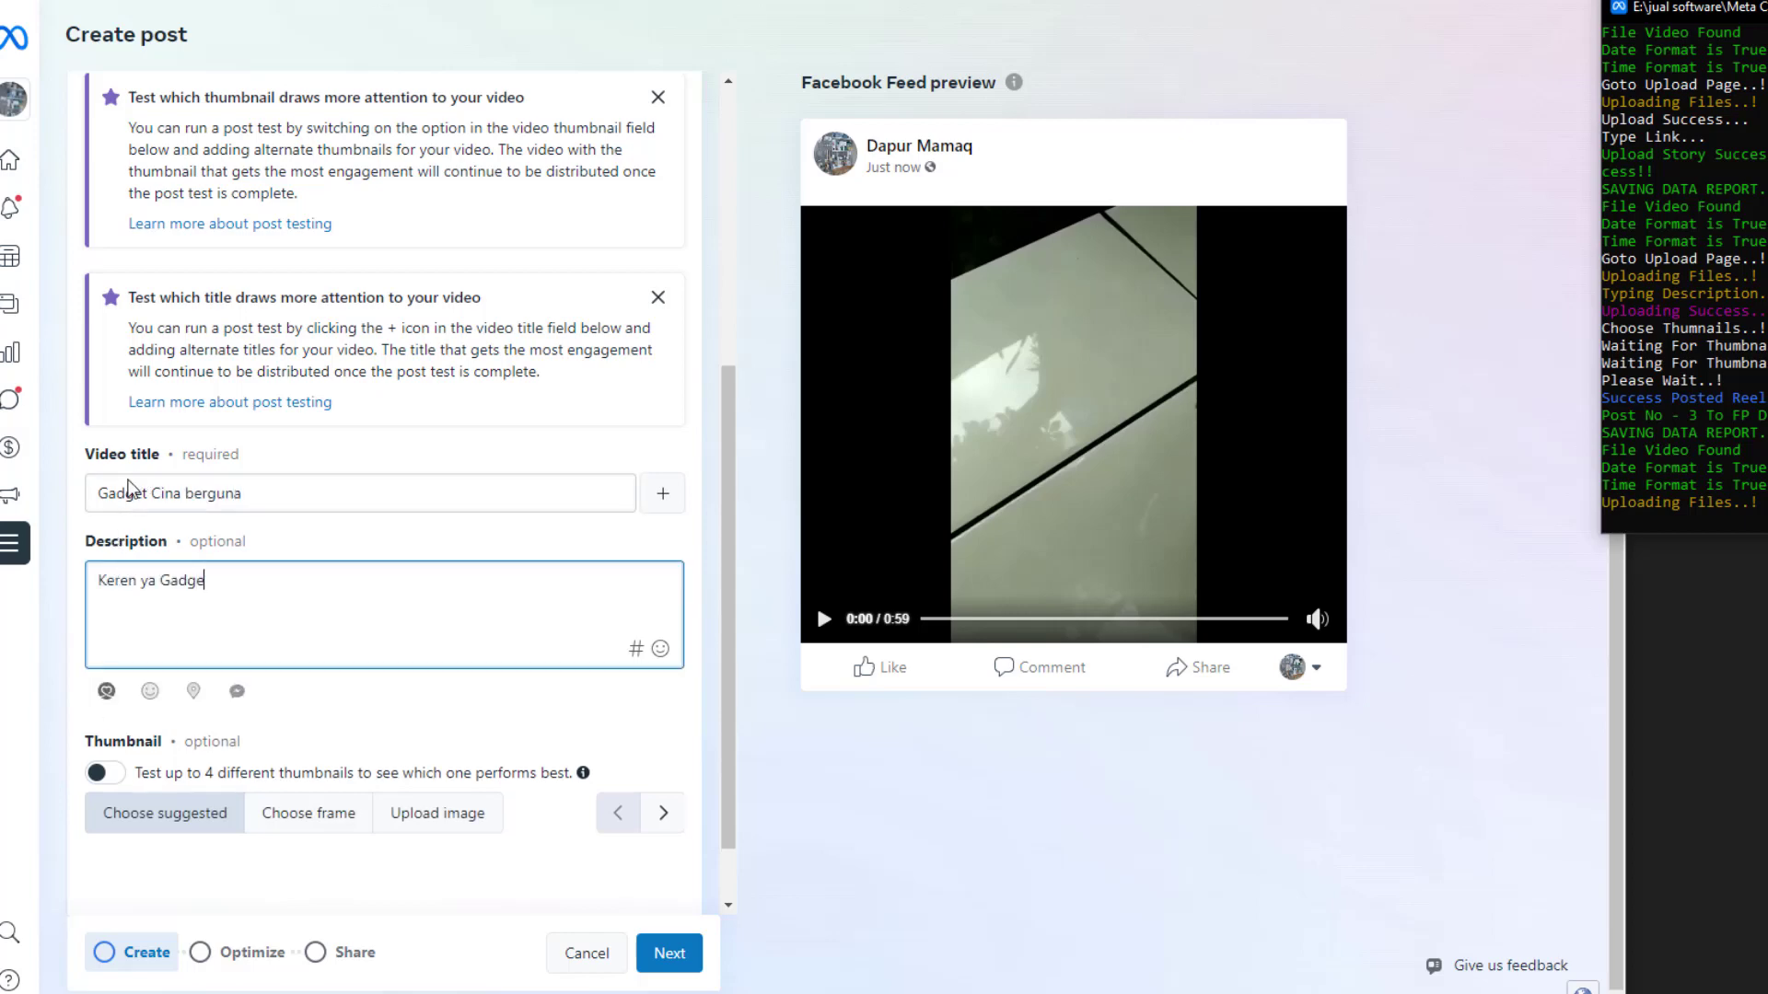
text(t dari Cina ini Bermanfaat bange)
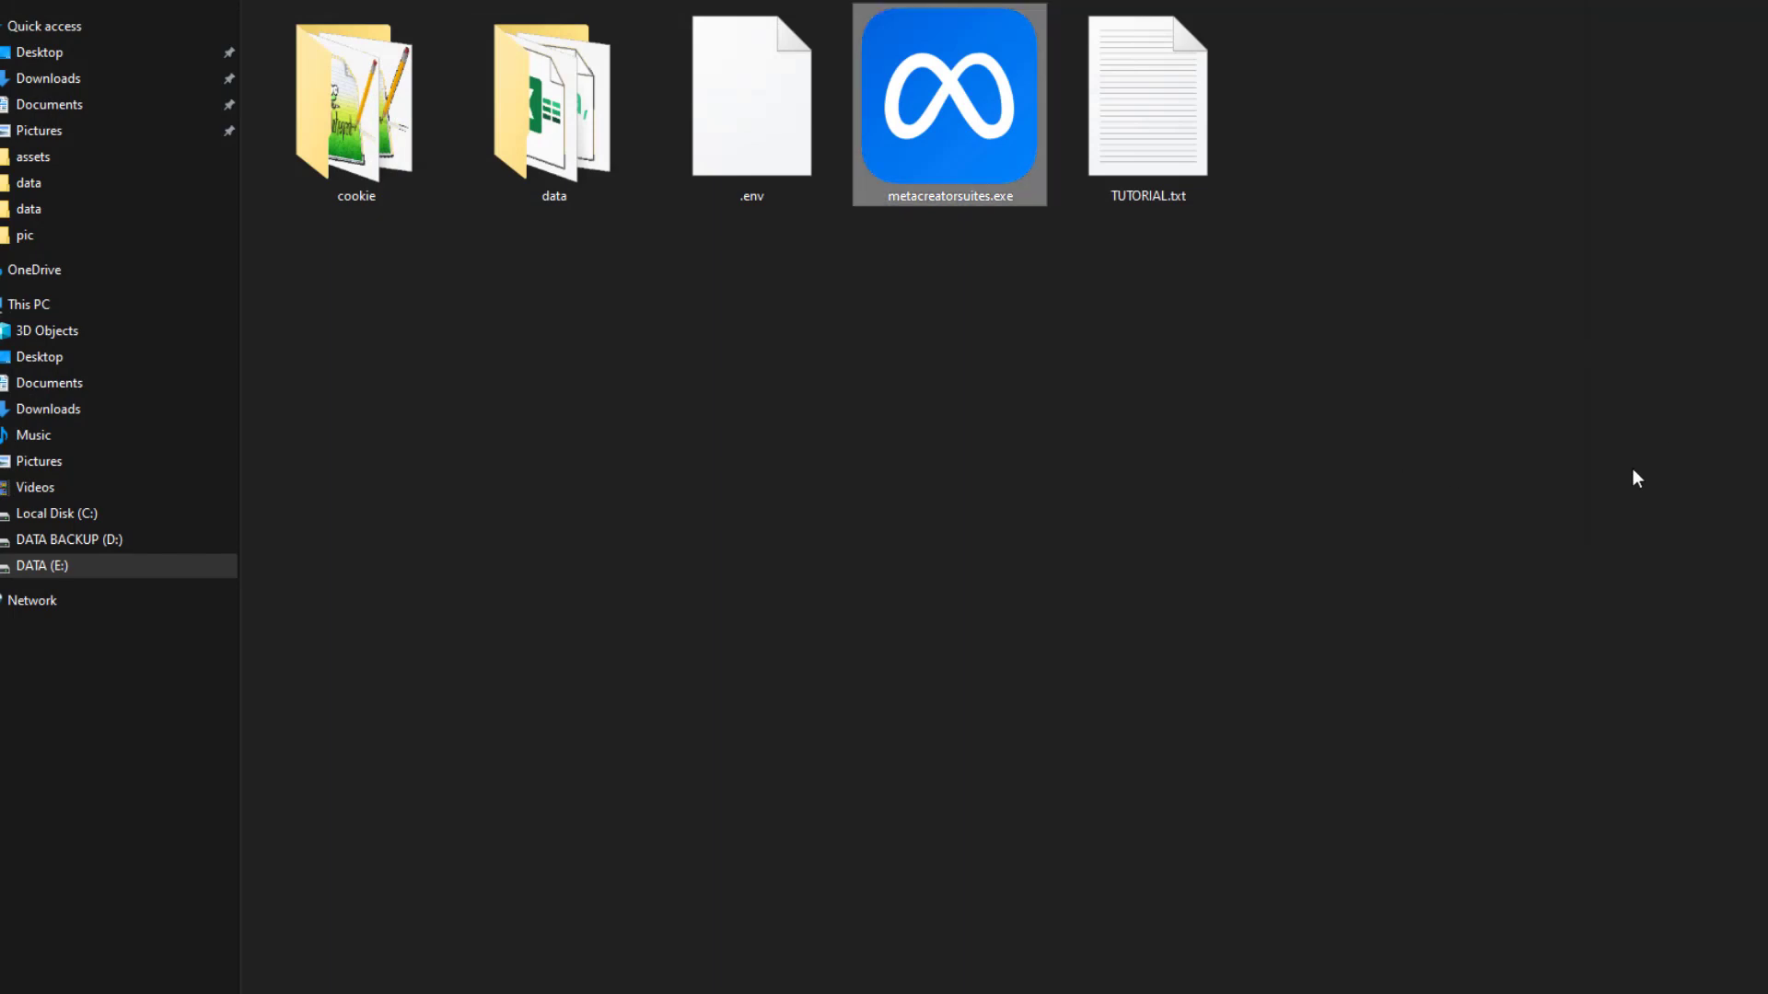
Open data\Report.csv and autofit columns A and B to their full text
double_click(552, 138)
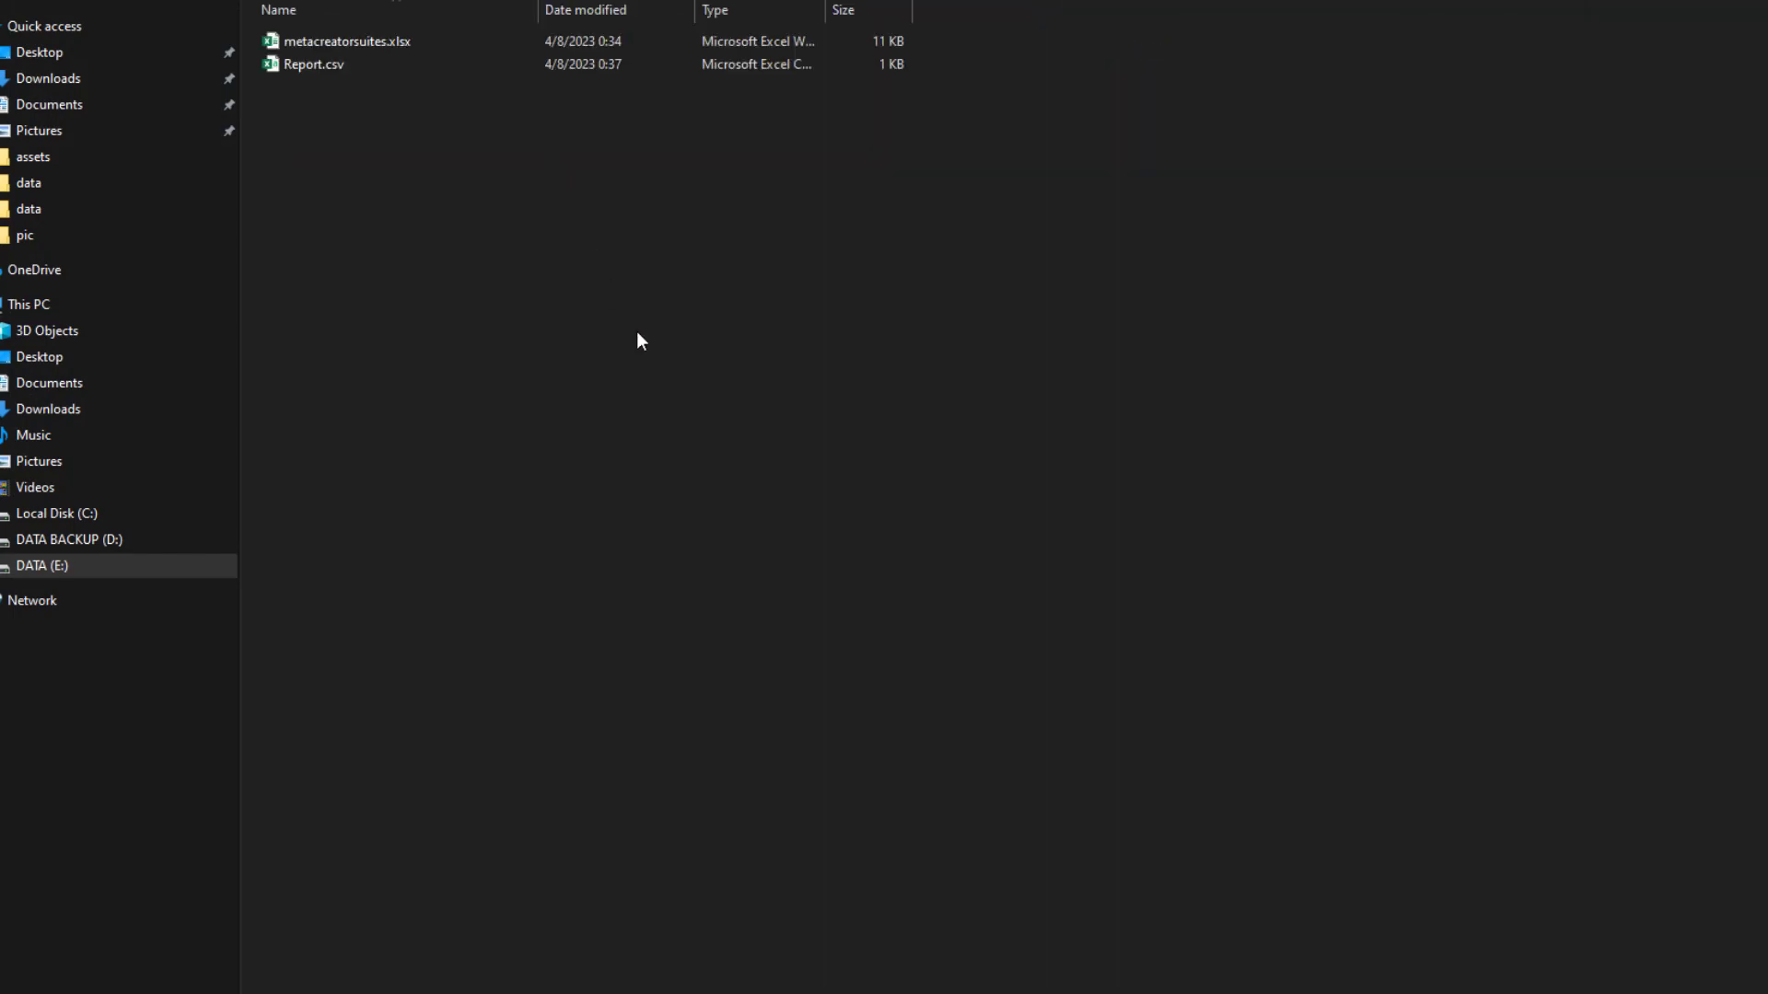
click(318, 69)
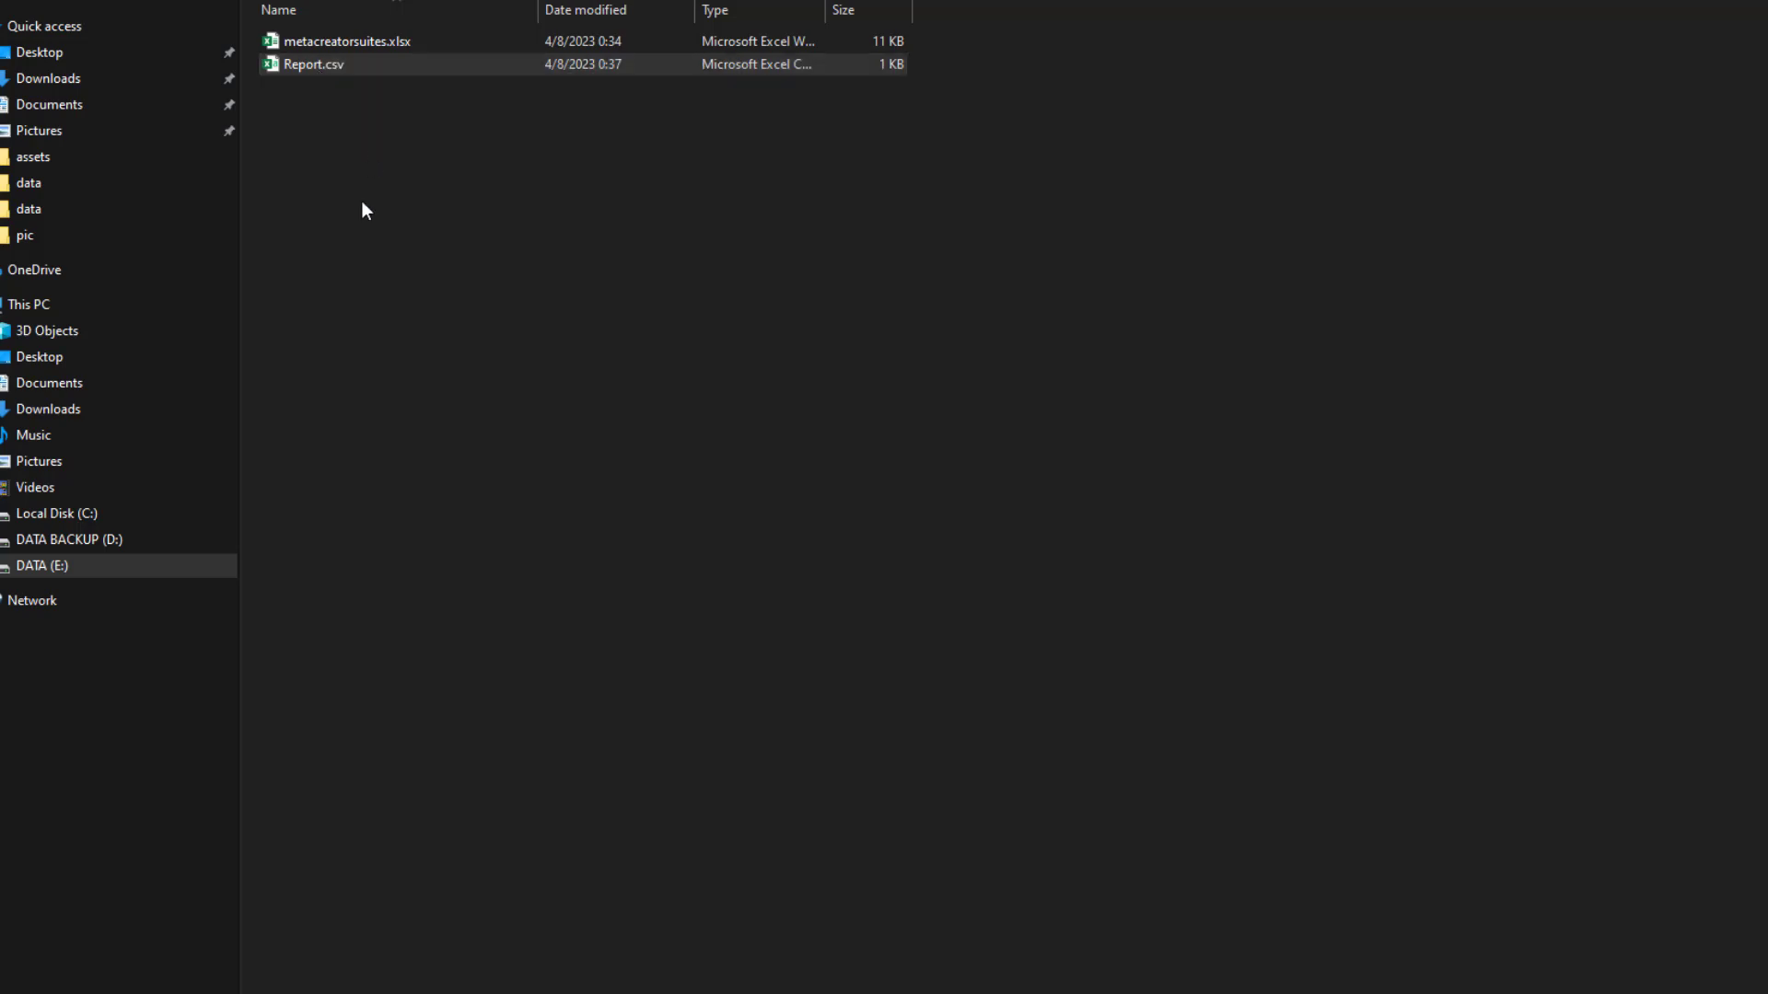
key(Return)
click(440, 458)
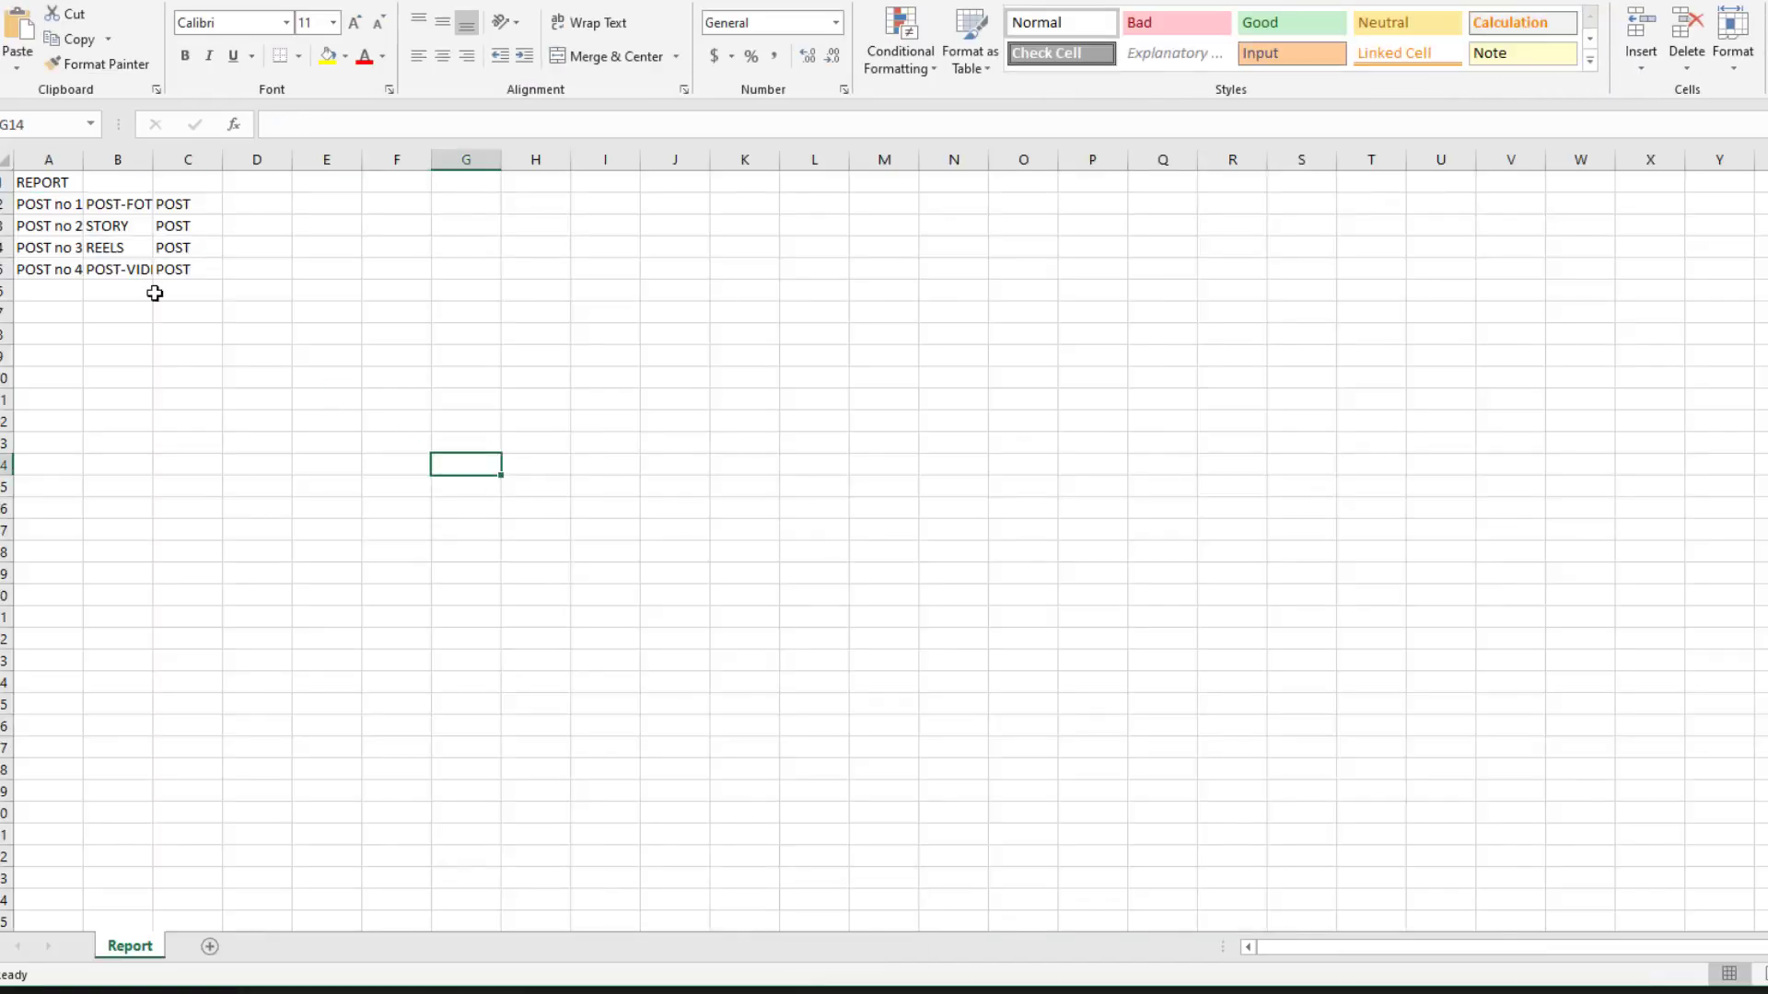
double_click(83, 159)
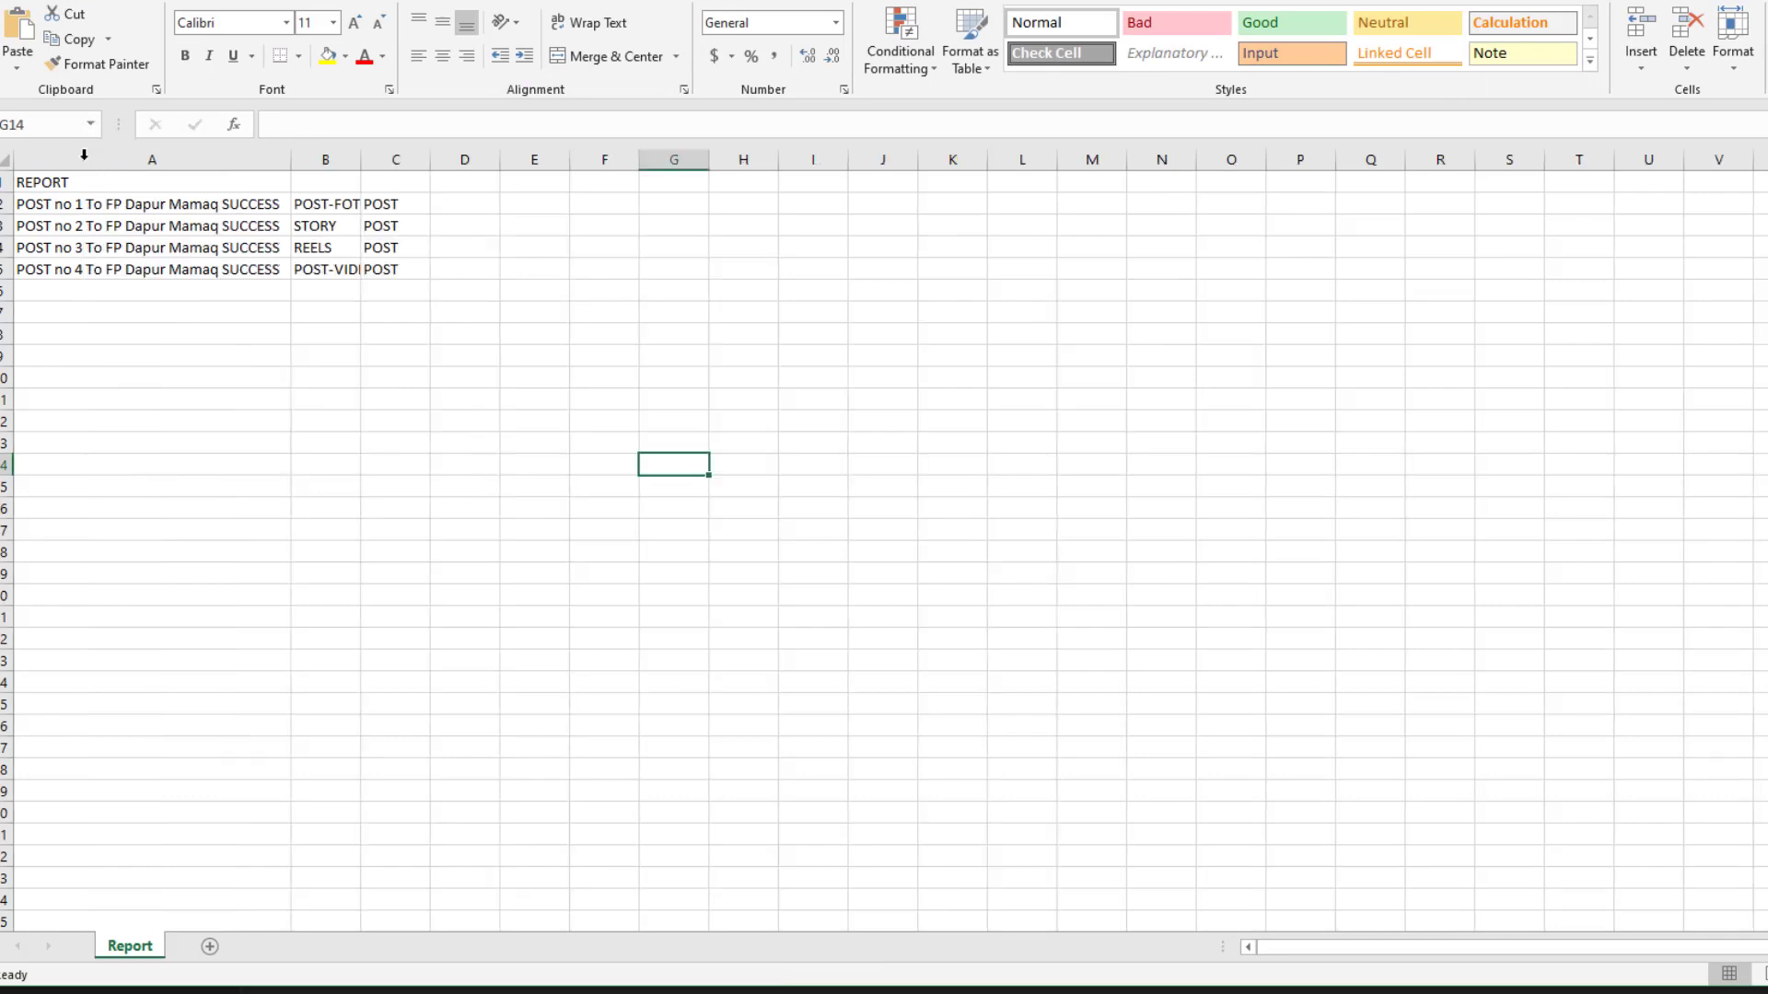
double_click(361, 157)
Check the result, post type and status of rows 2–5, then close Report.csv without saving
click(136, 203)
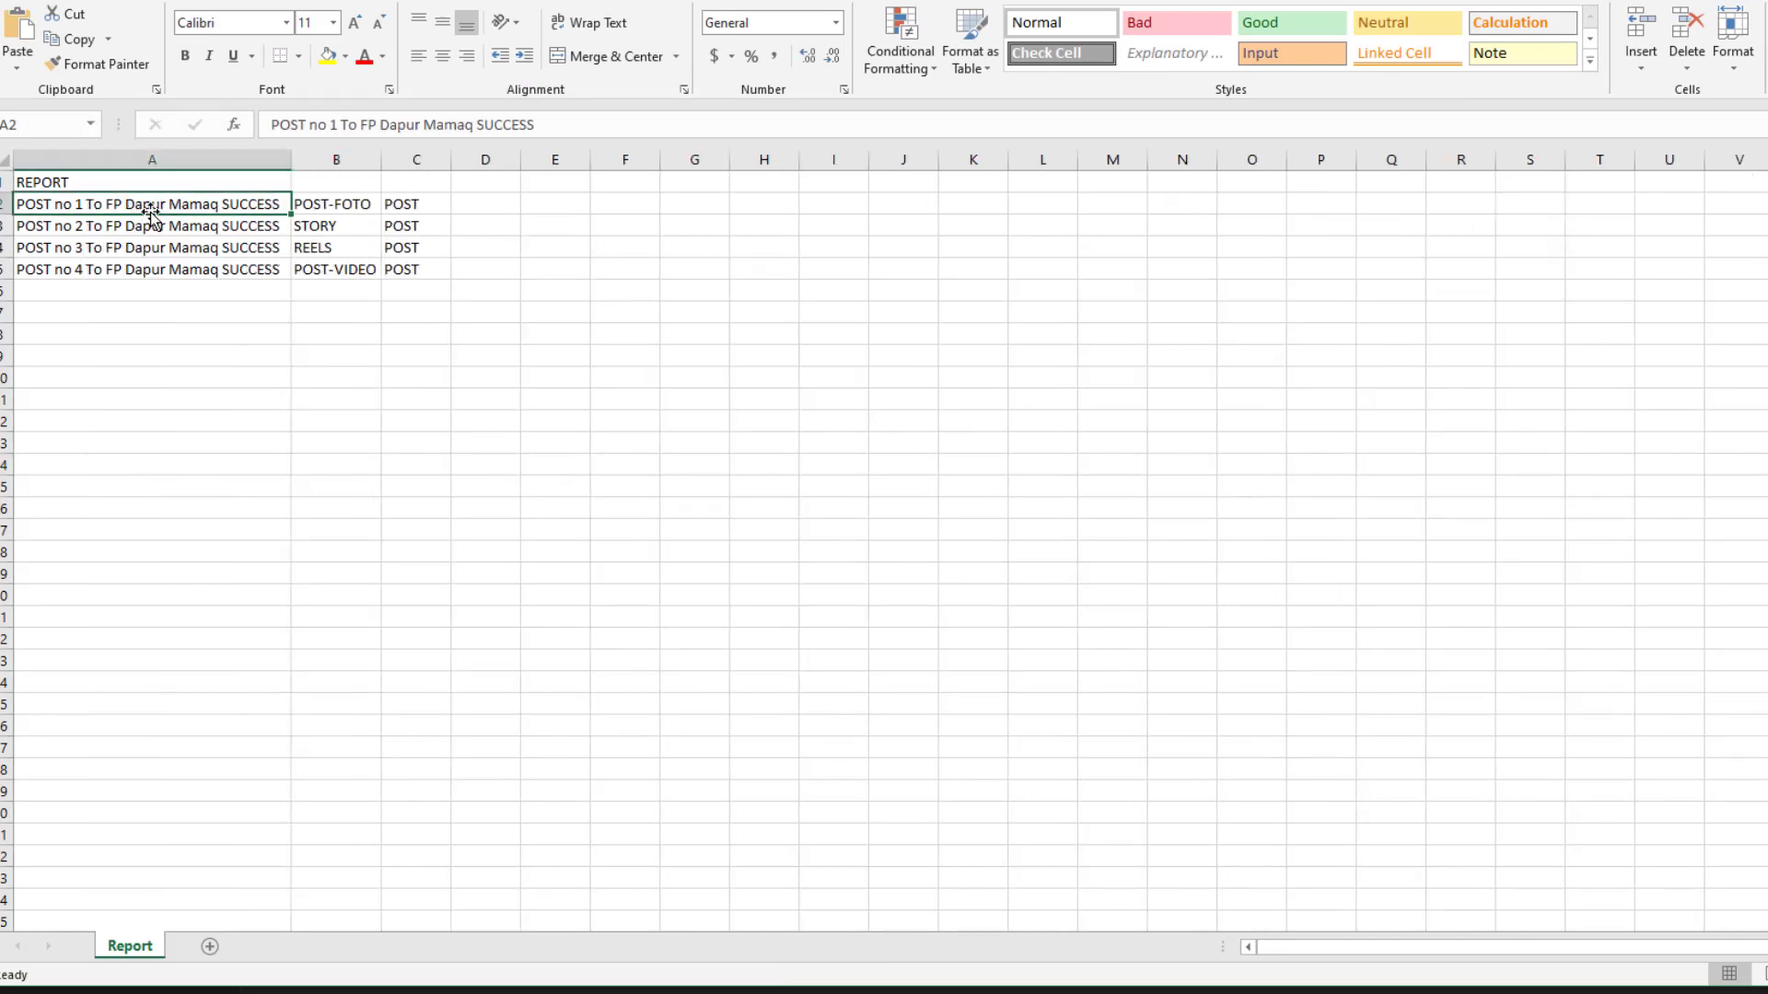
click(341, 205)
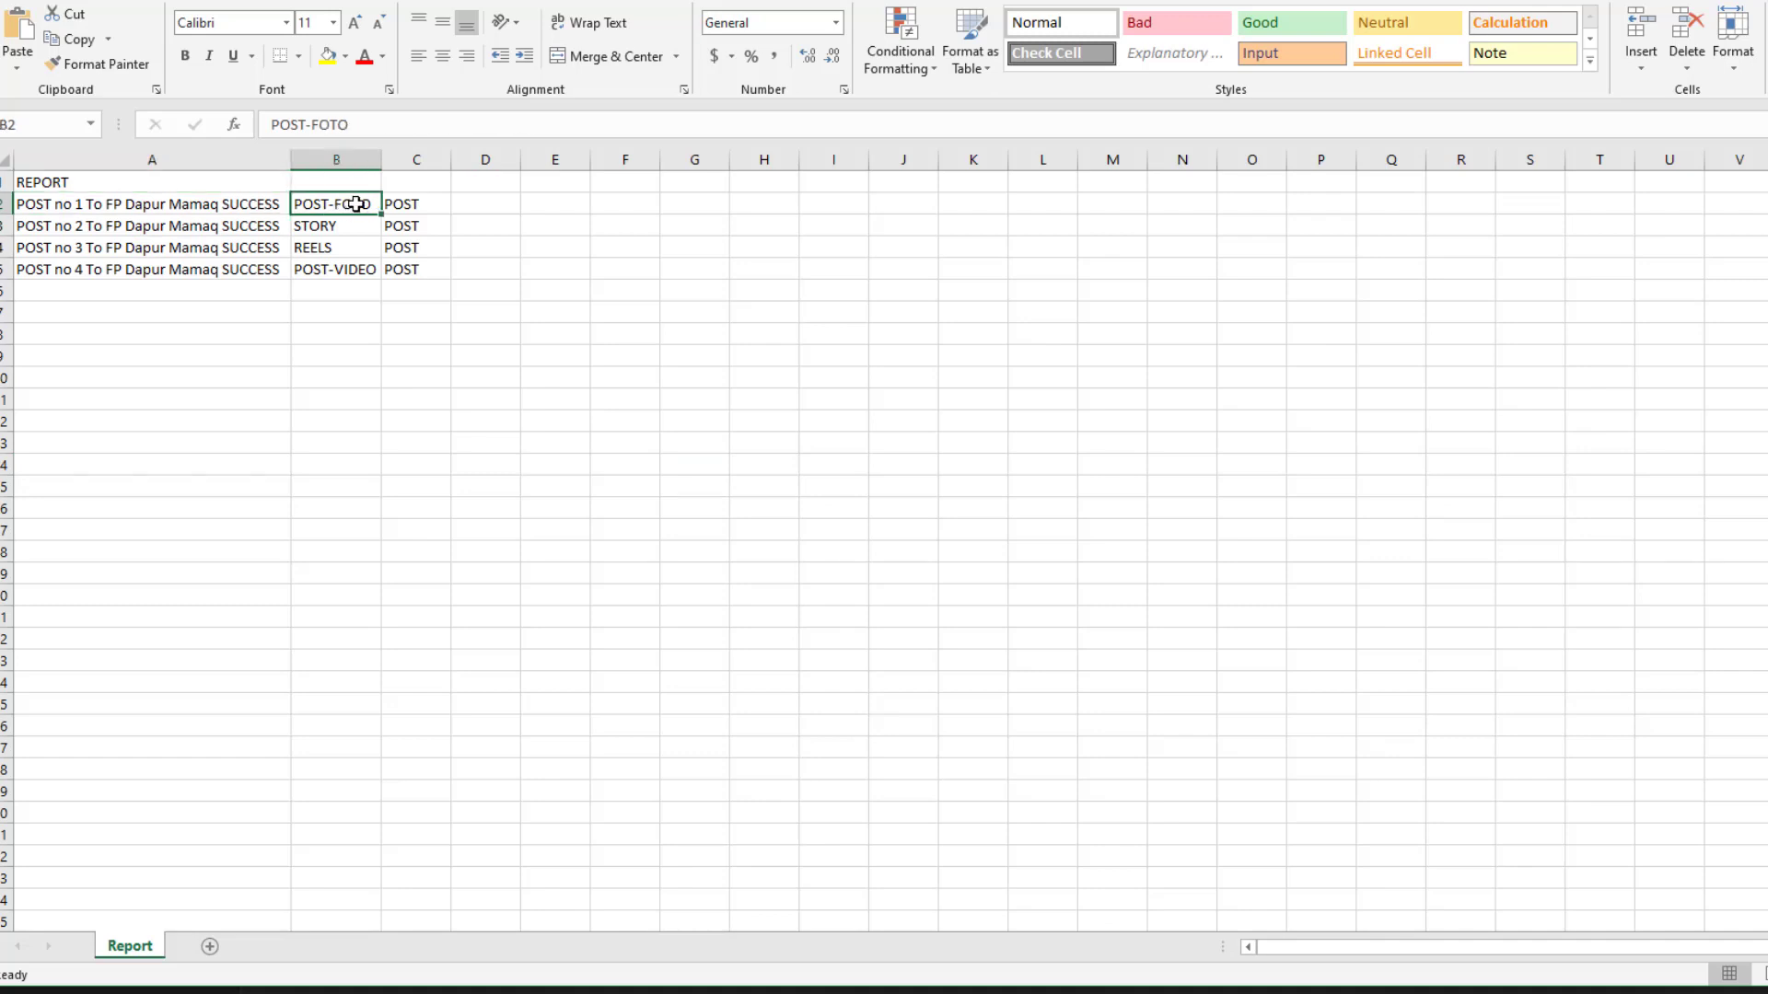
click(407, 204)
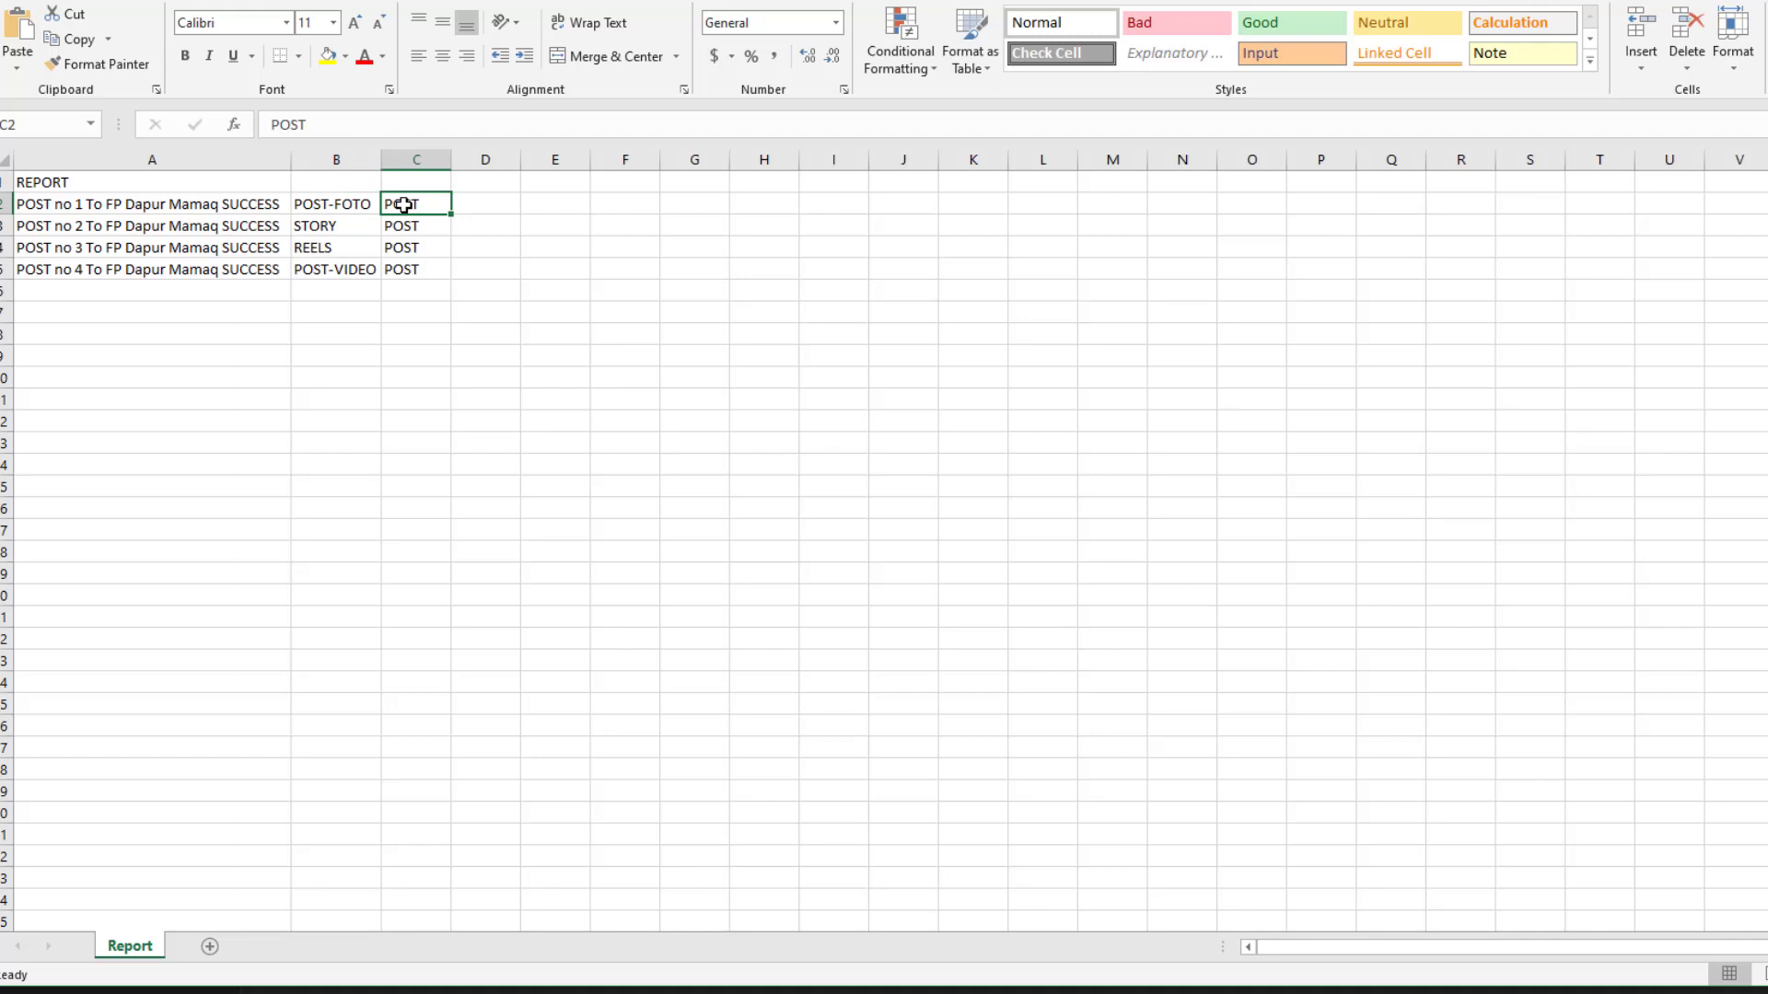
click(135, 229)
click(314, 229)
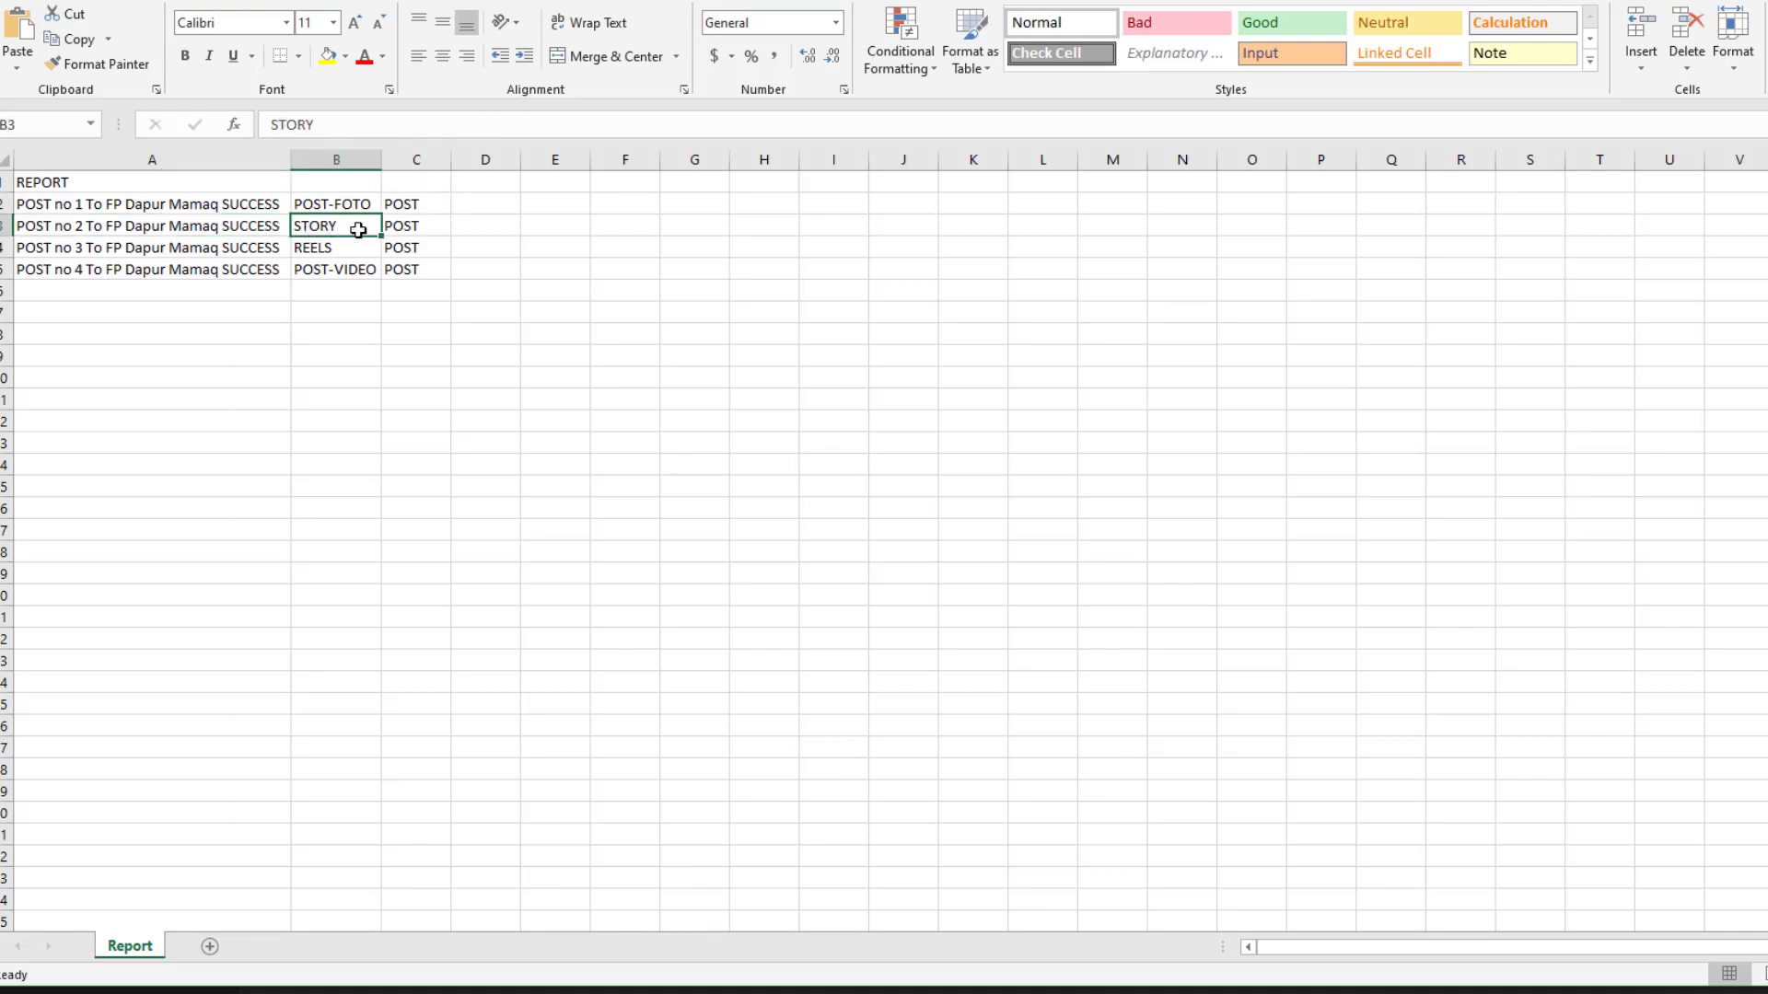
click(399, 226)
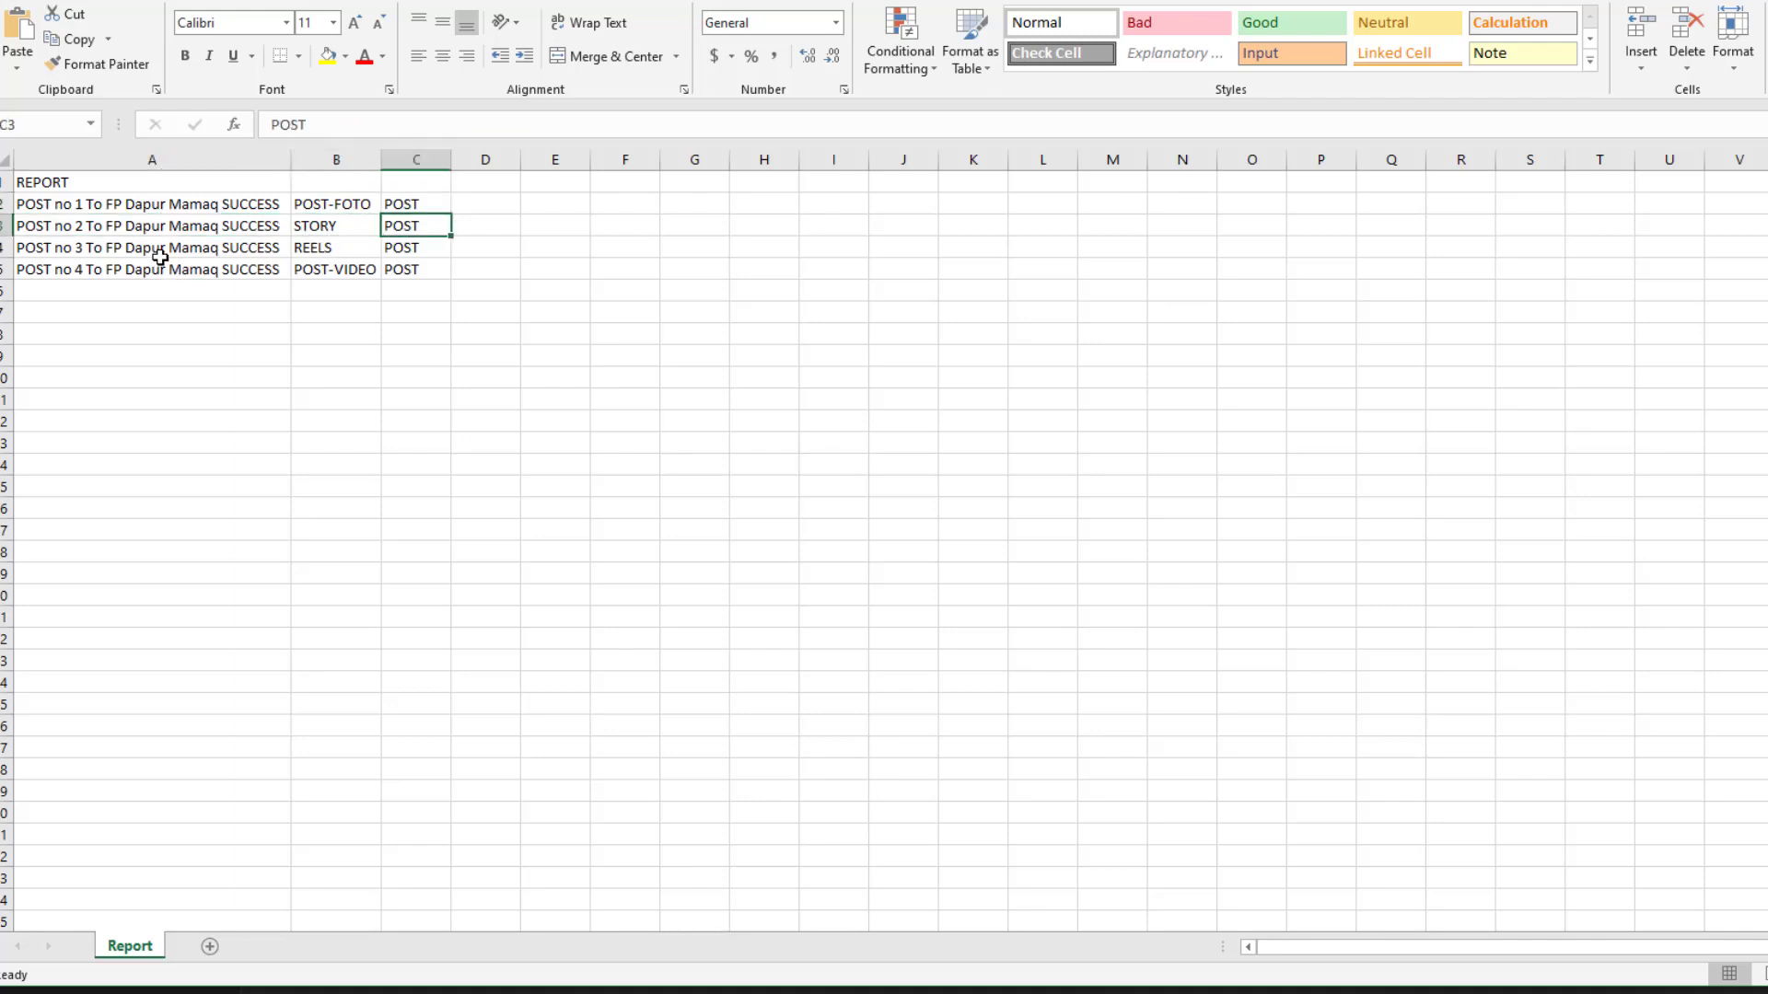
click(342, 247)
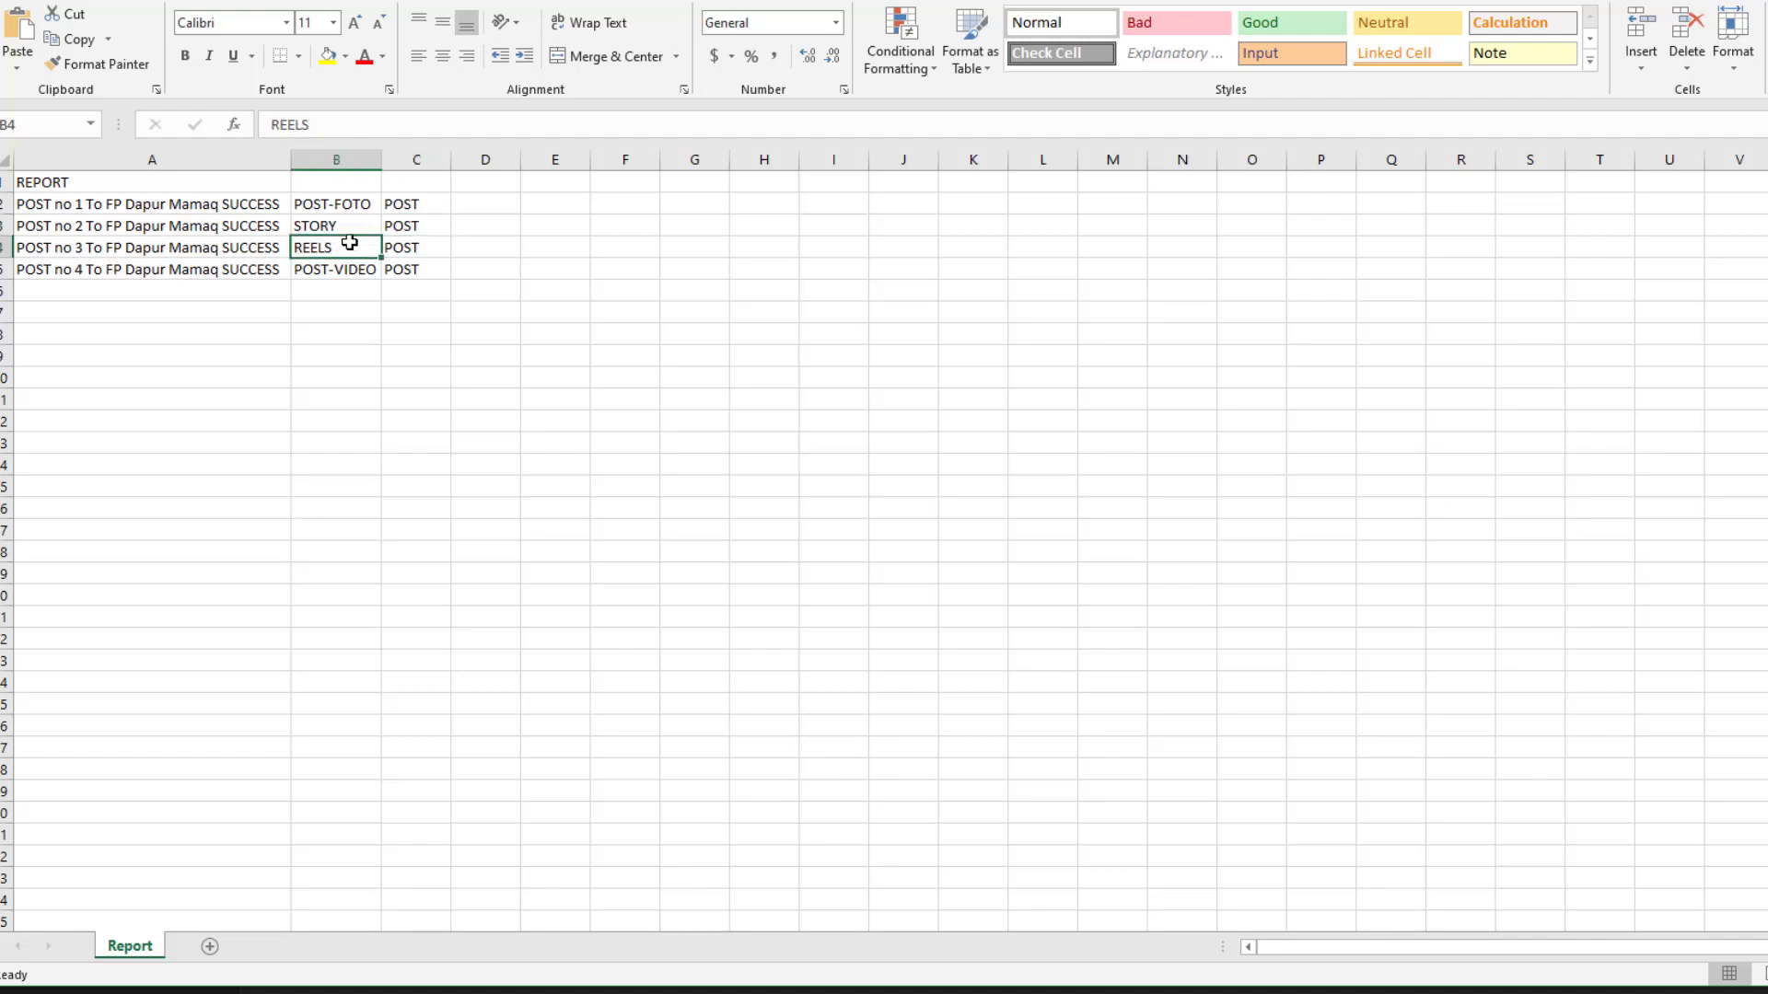
click(399, 246)
click(103, 276)
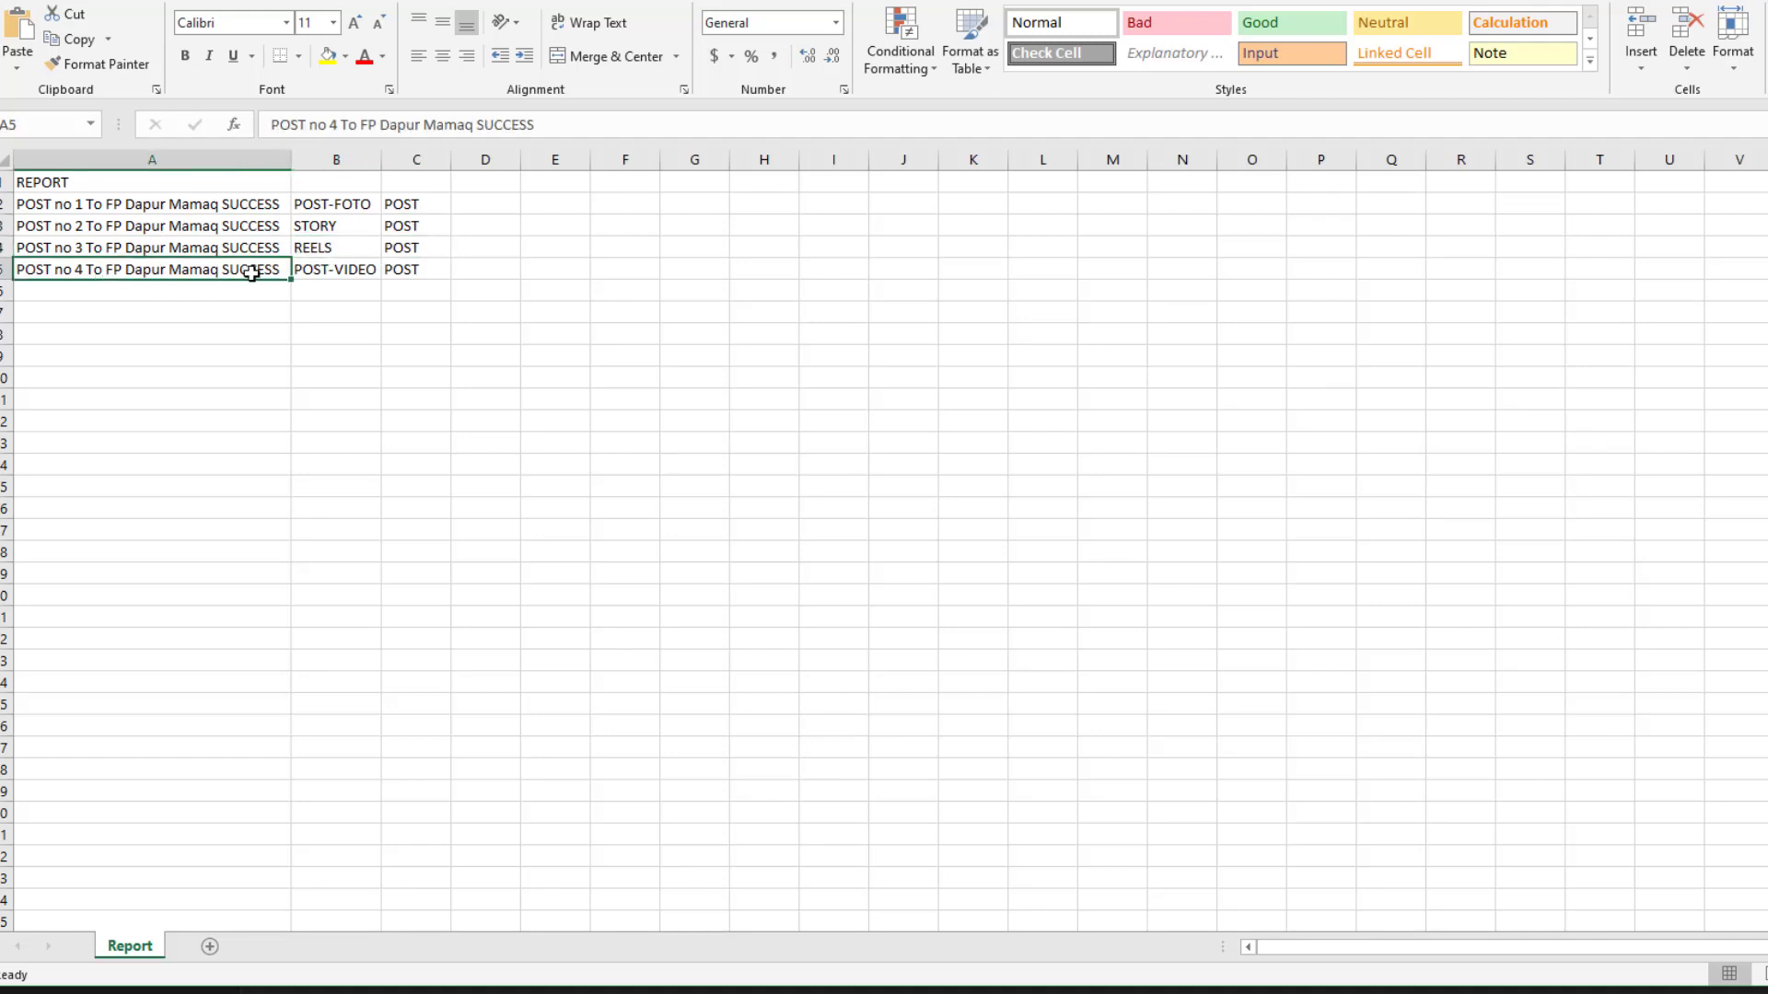
click(327, 270)
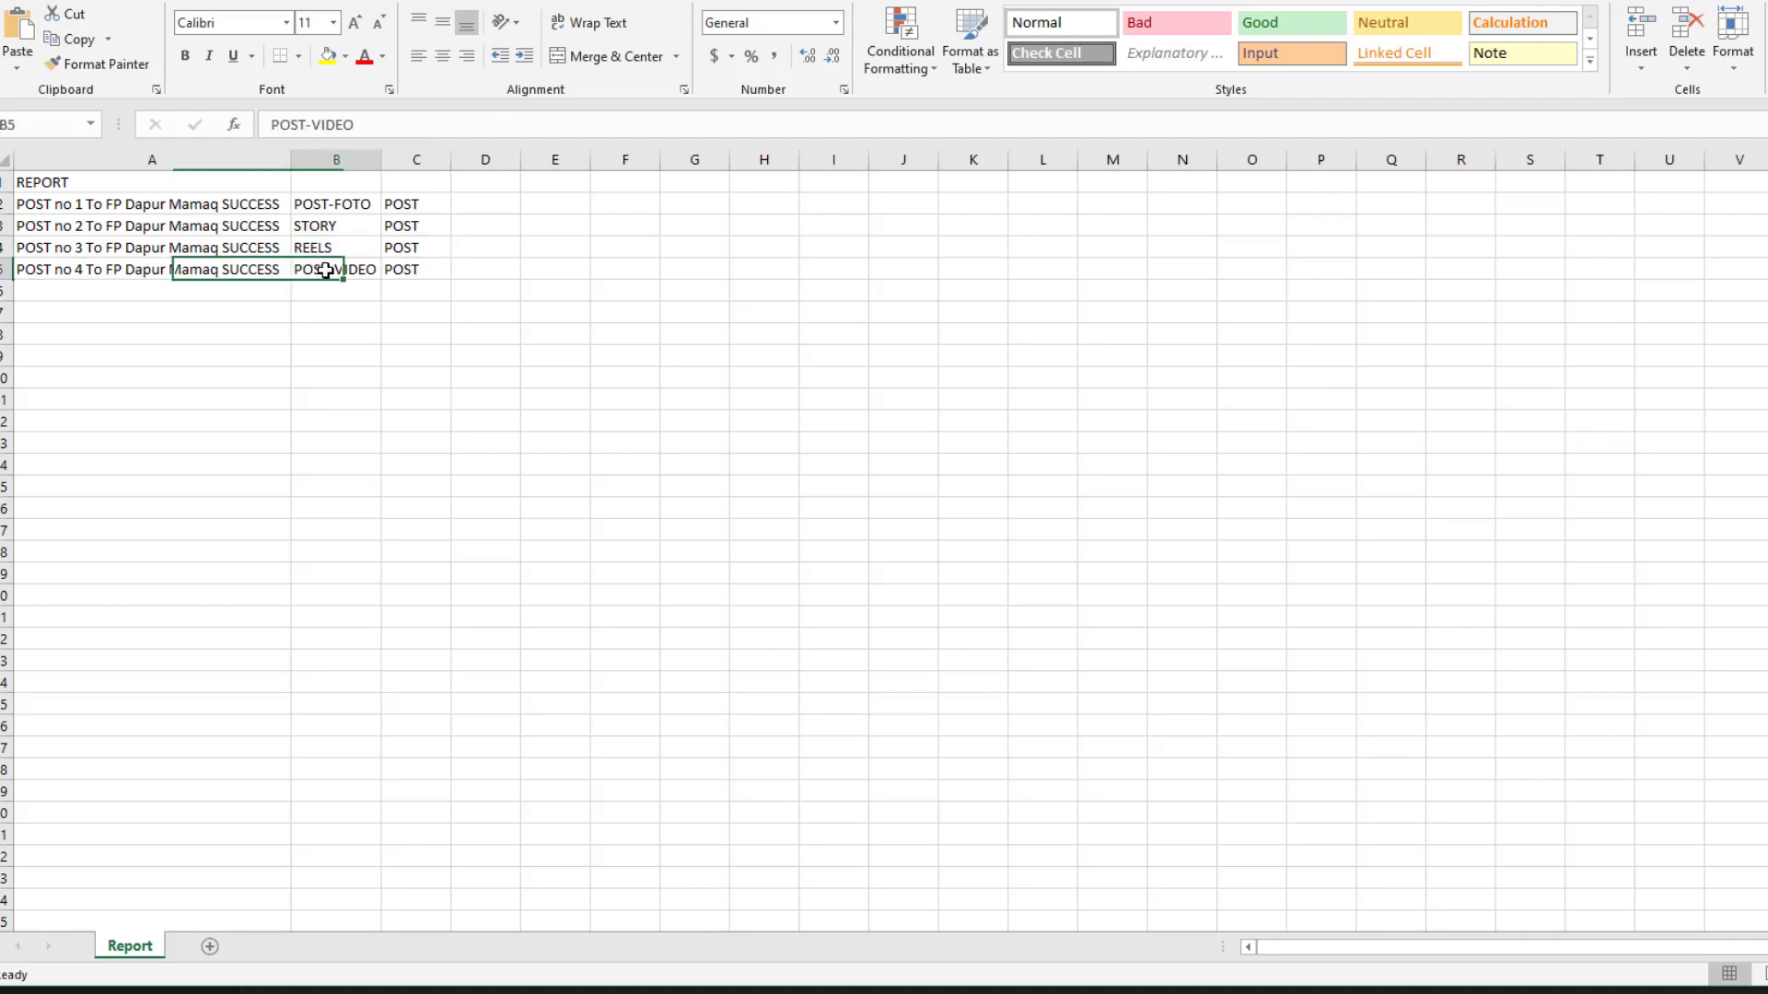
click(402, 272)
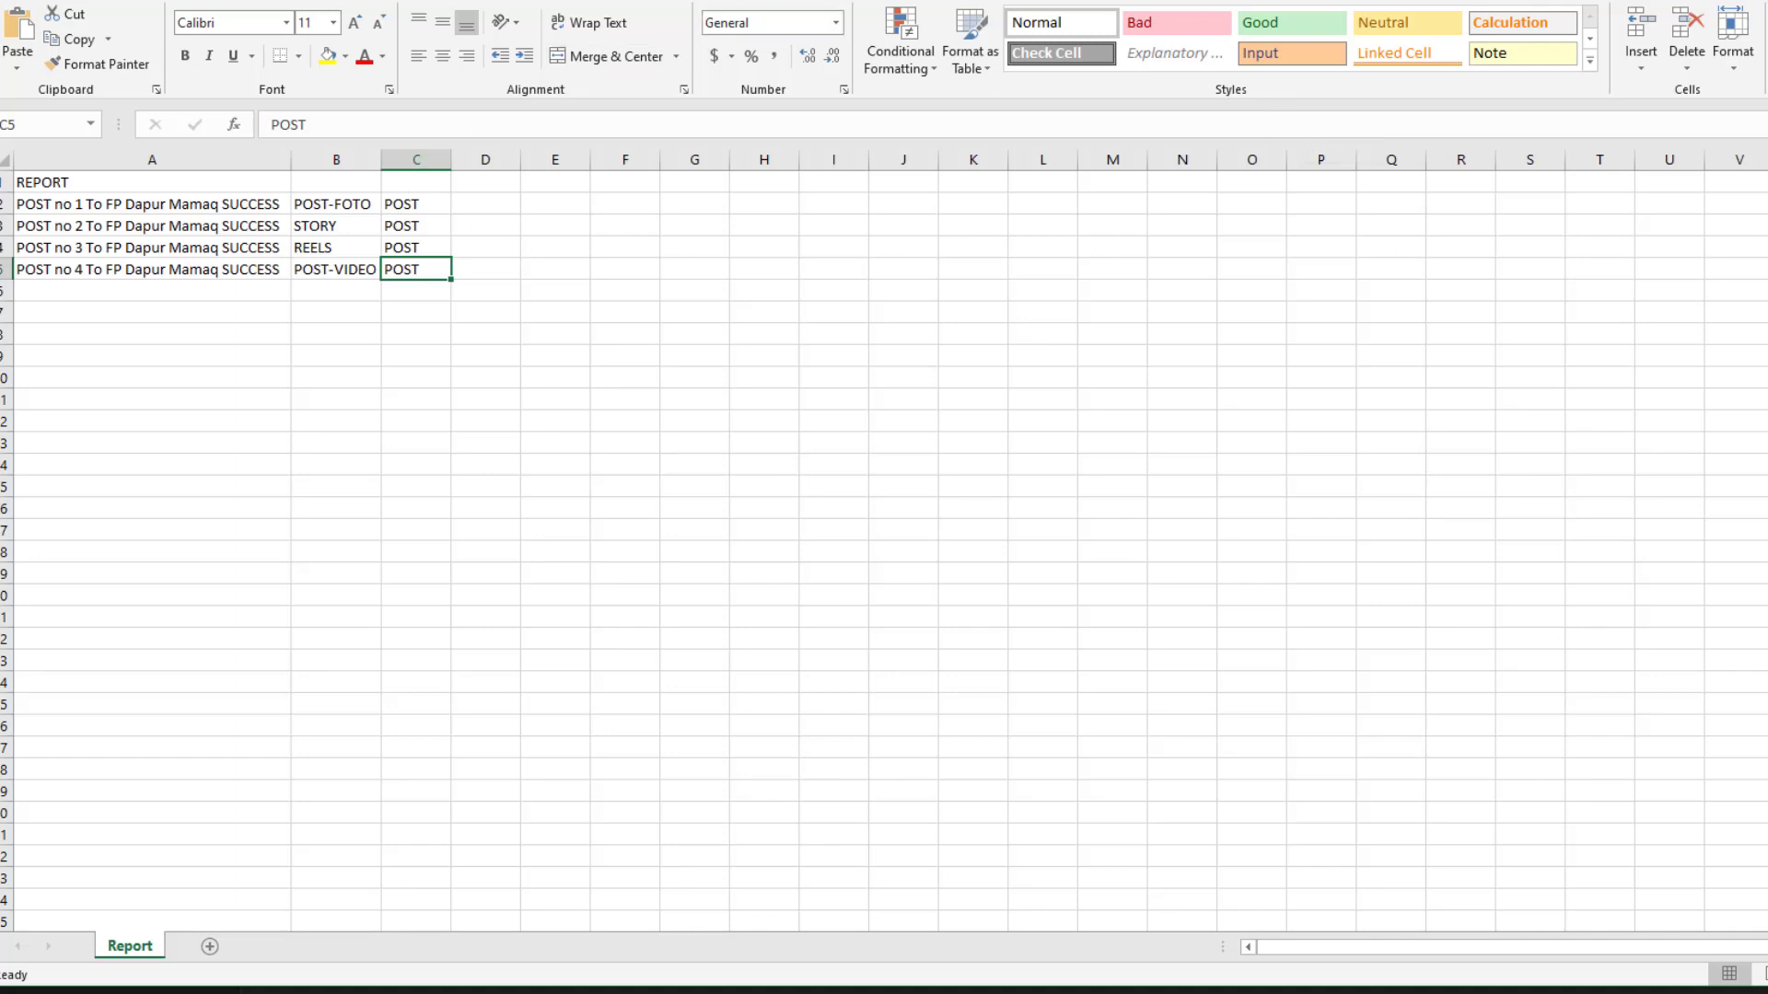
key(alt+F4)
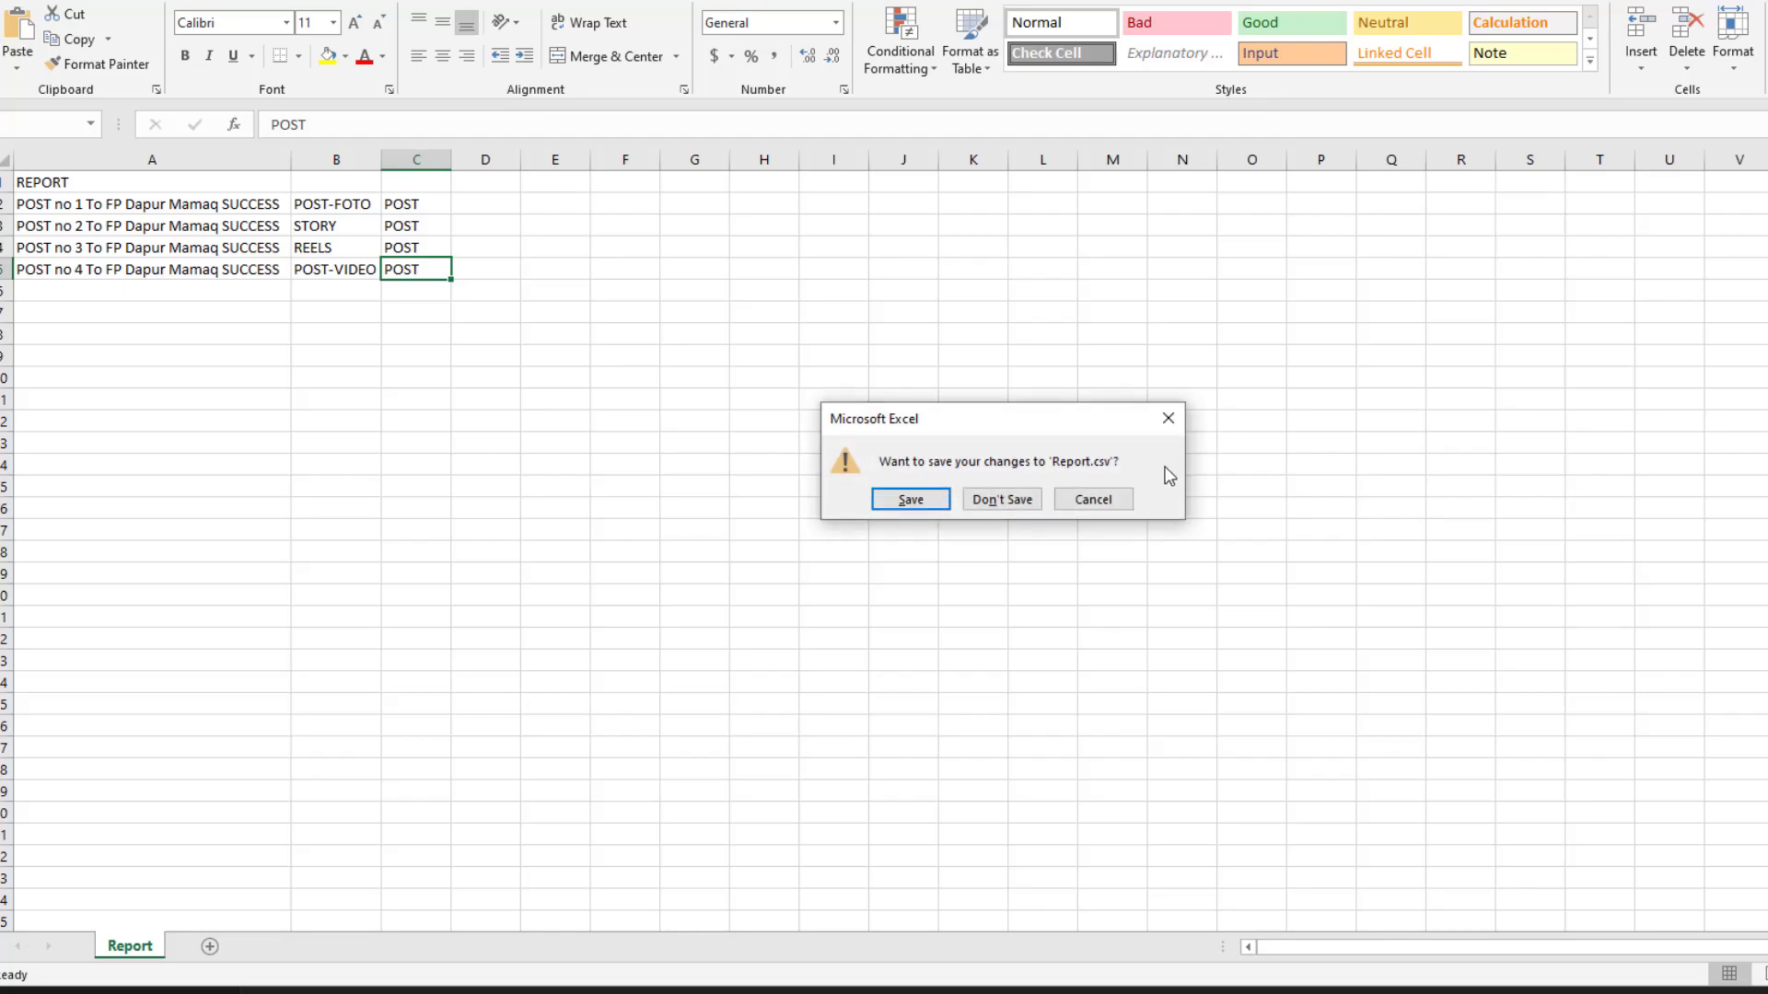
click(1010, 501)
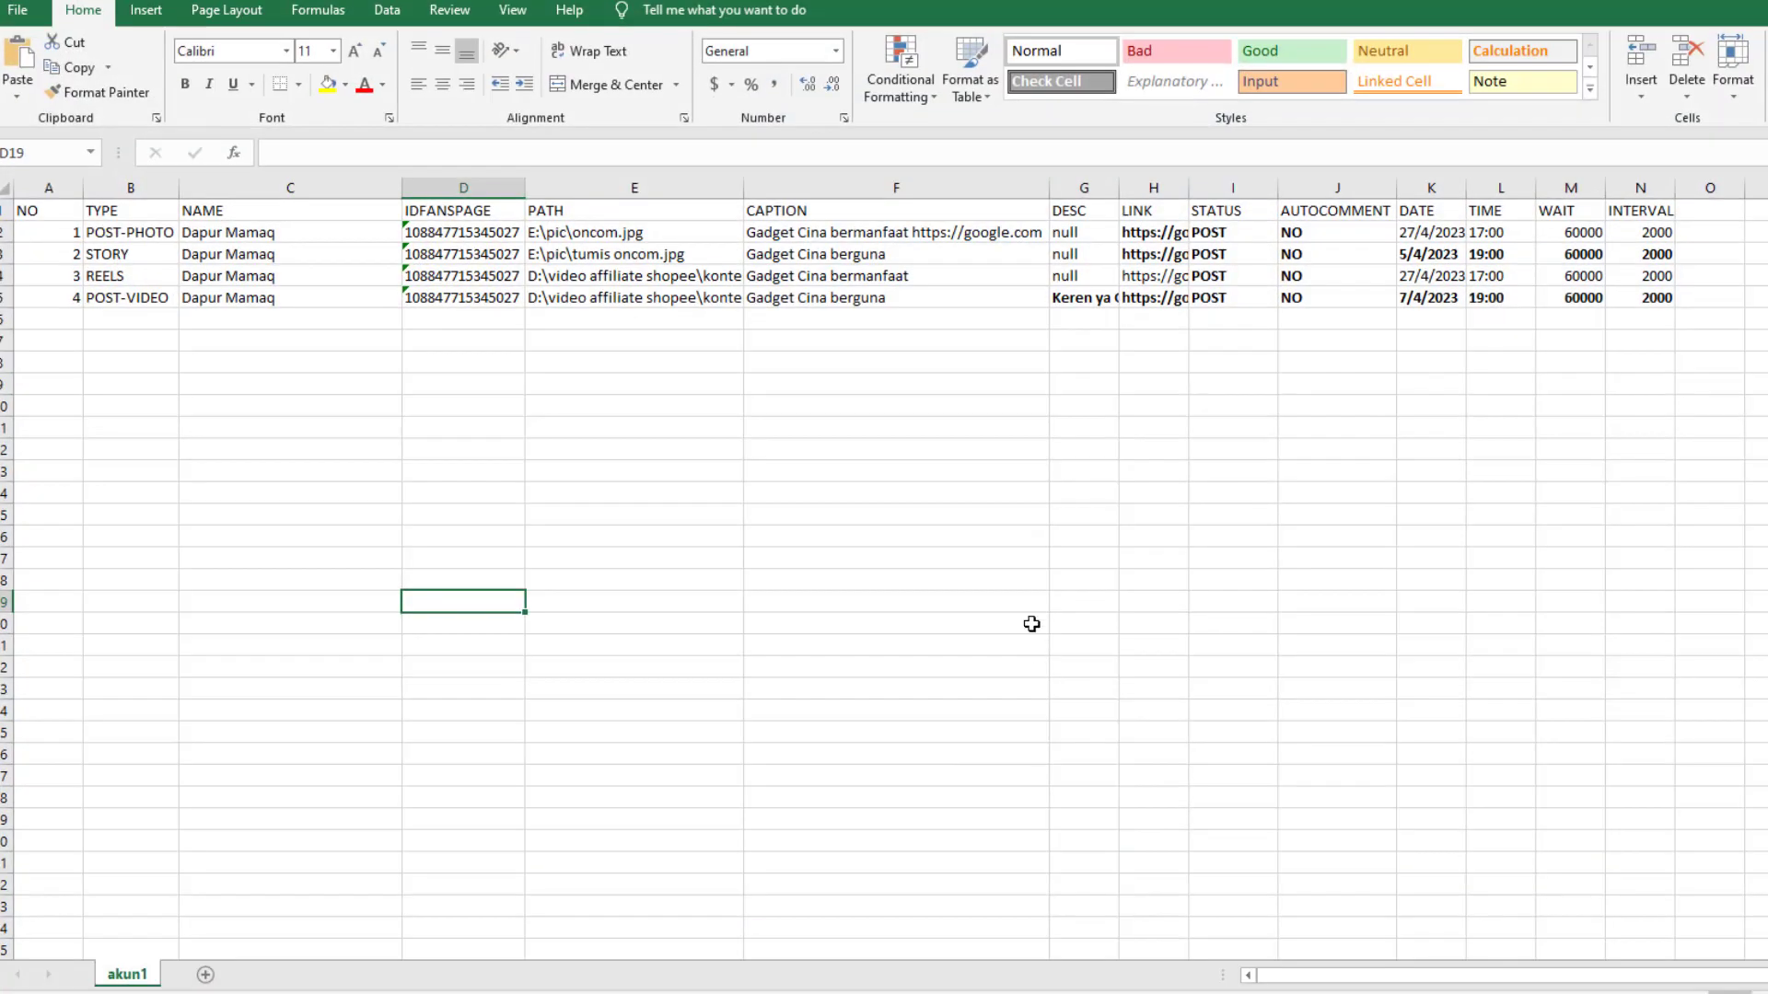
Leave the Create Reel form for a fresh Chrome new-tab page
click(905, 563)
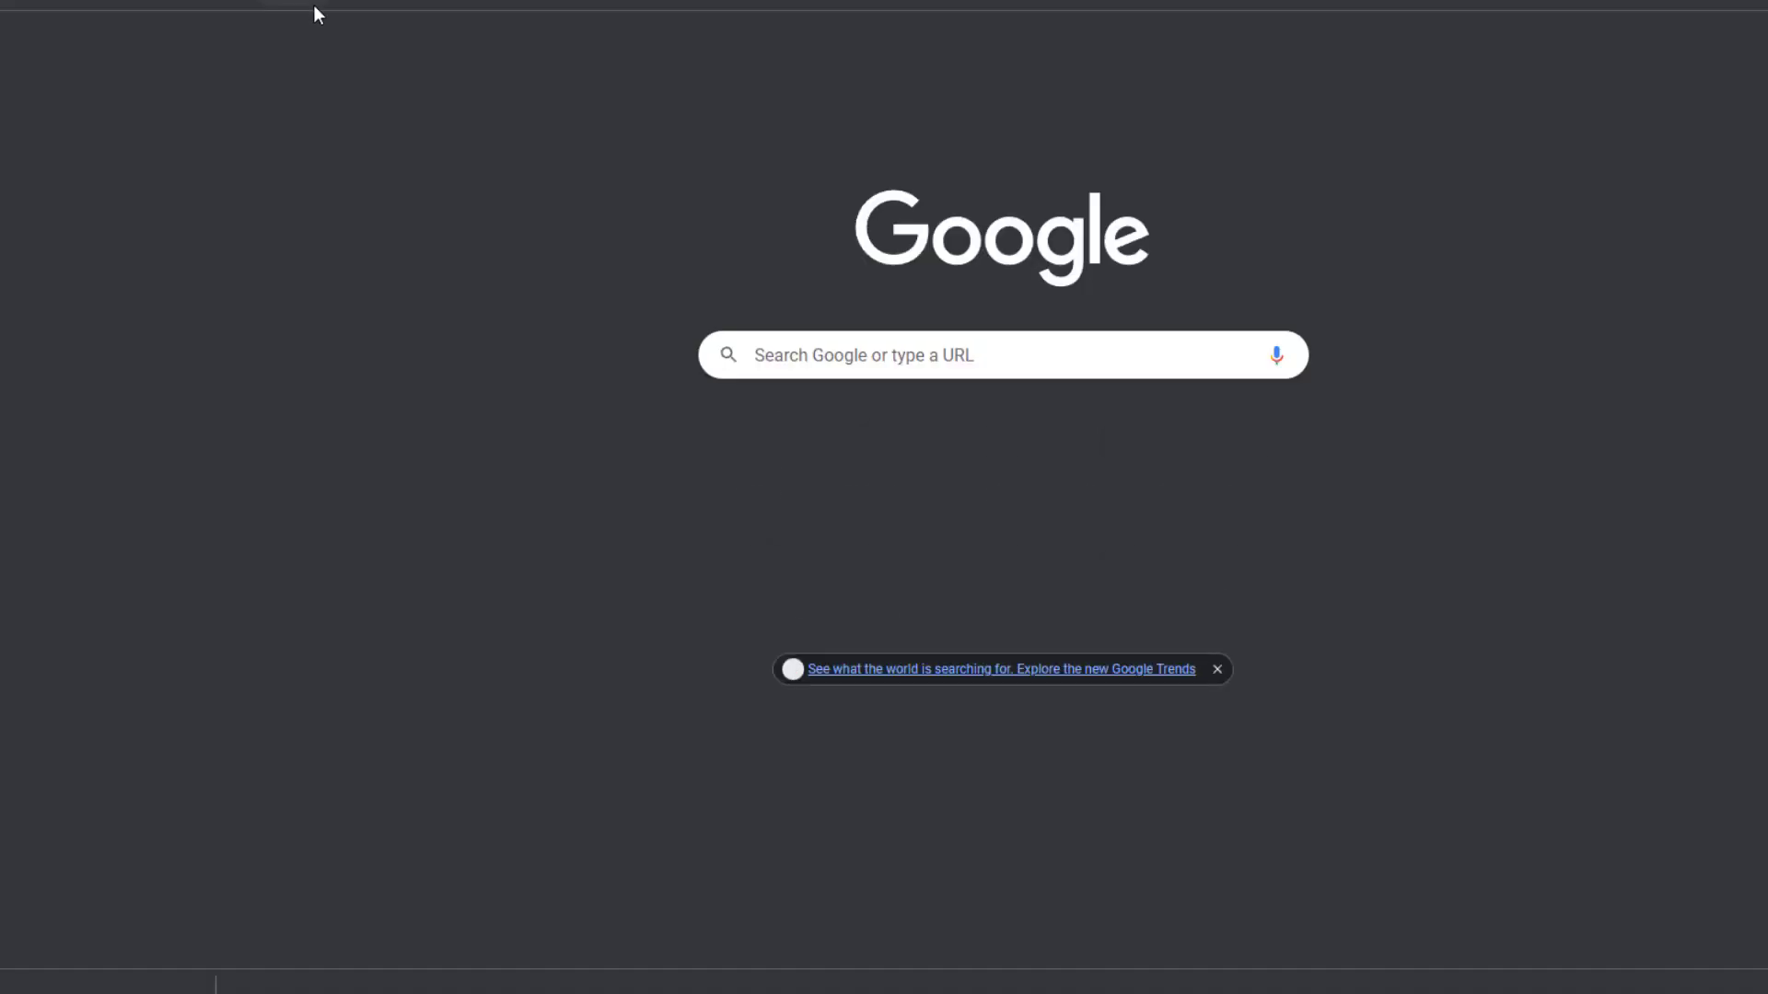
Load chrome://version and select the profile folder name Default in the Profile Path
text(chrome)
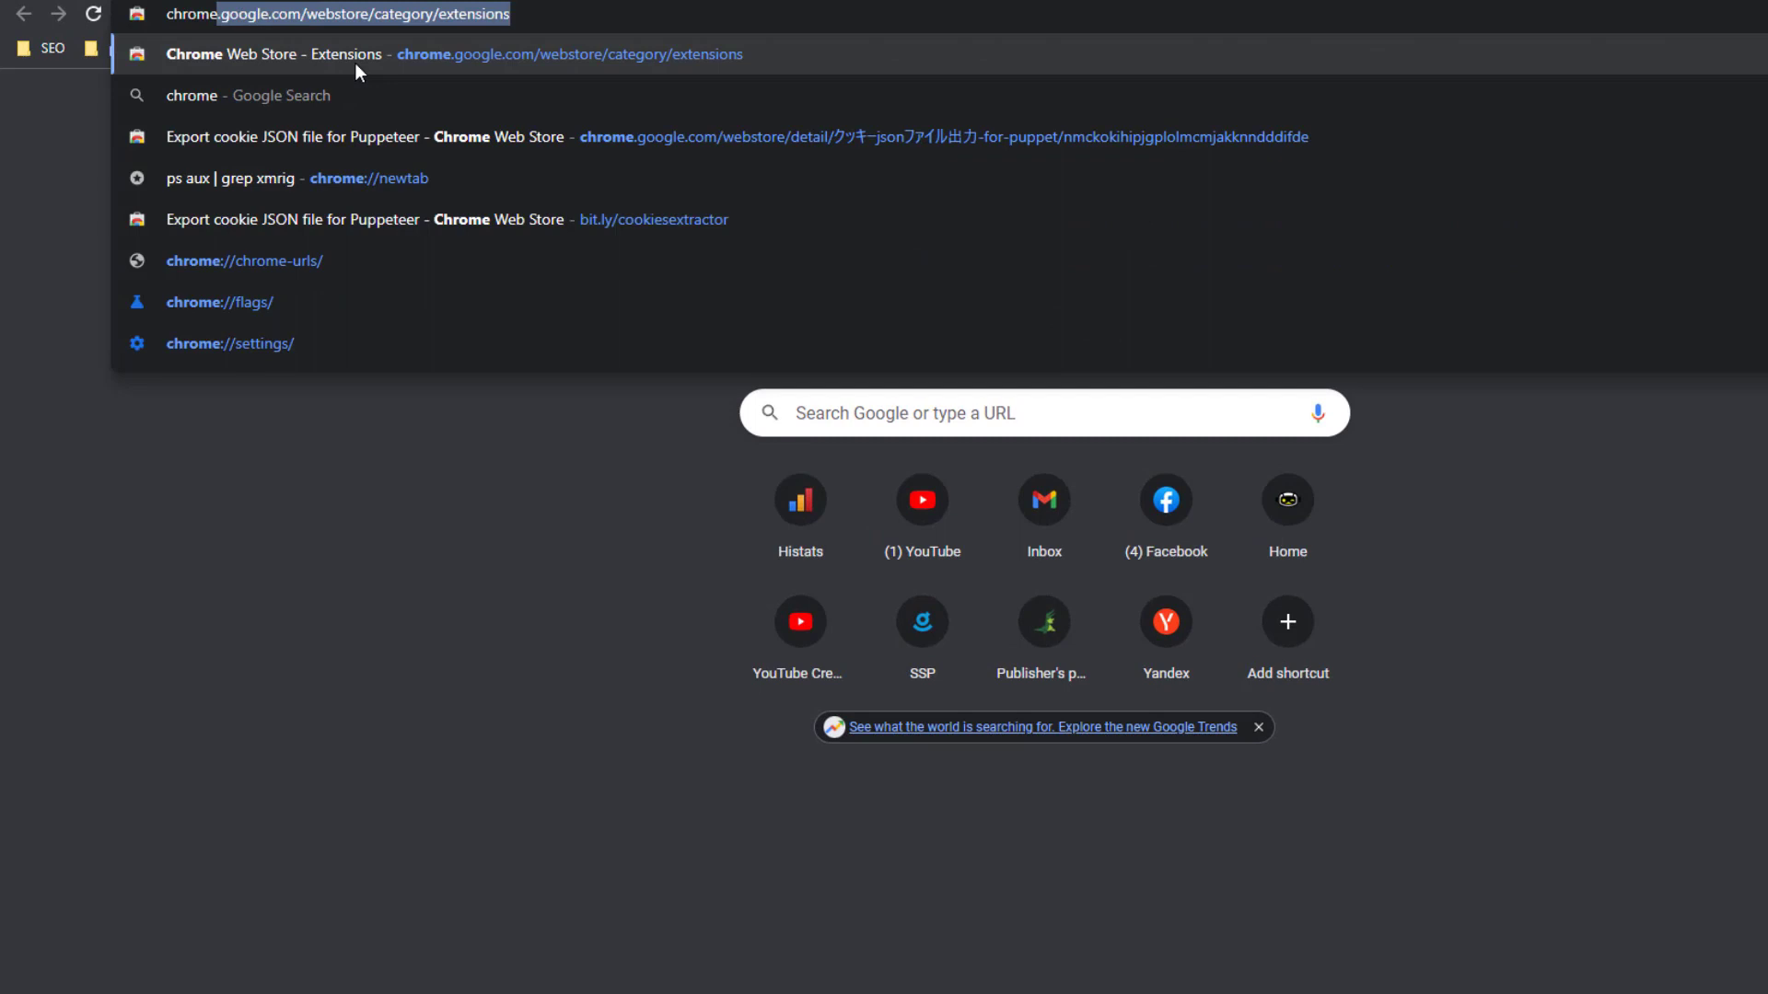
text(://version)
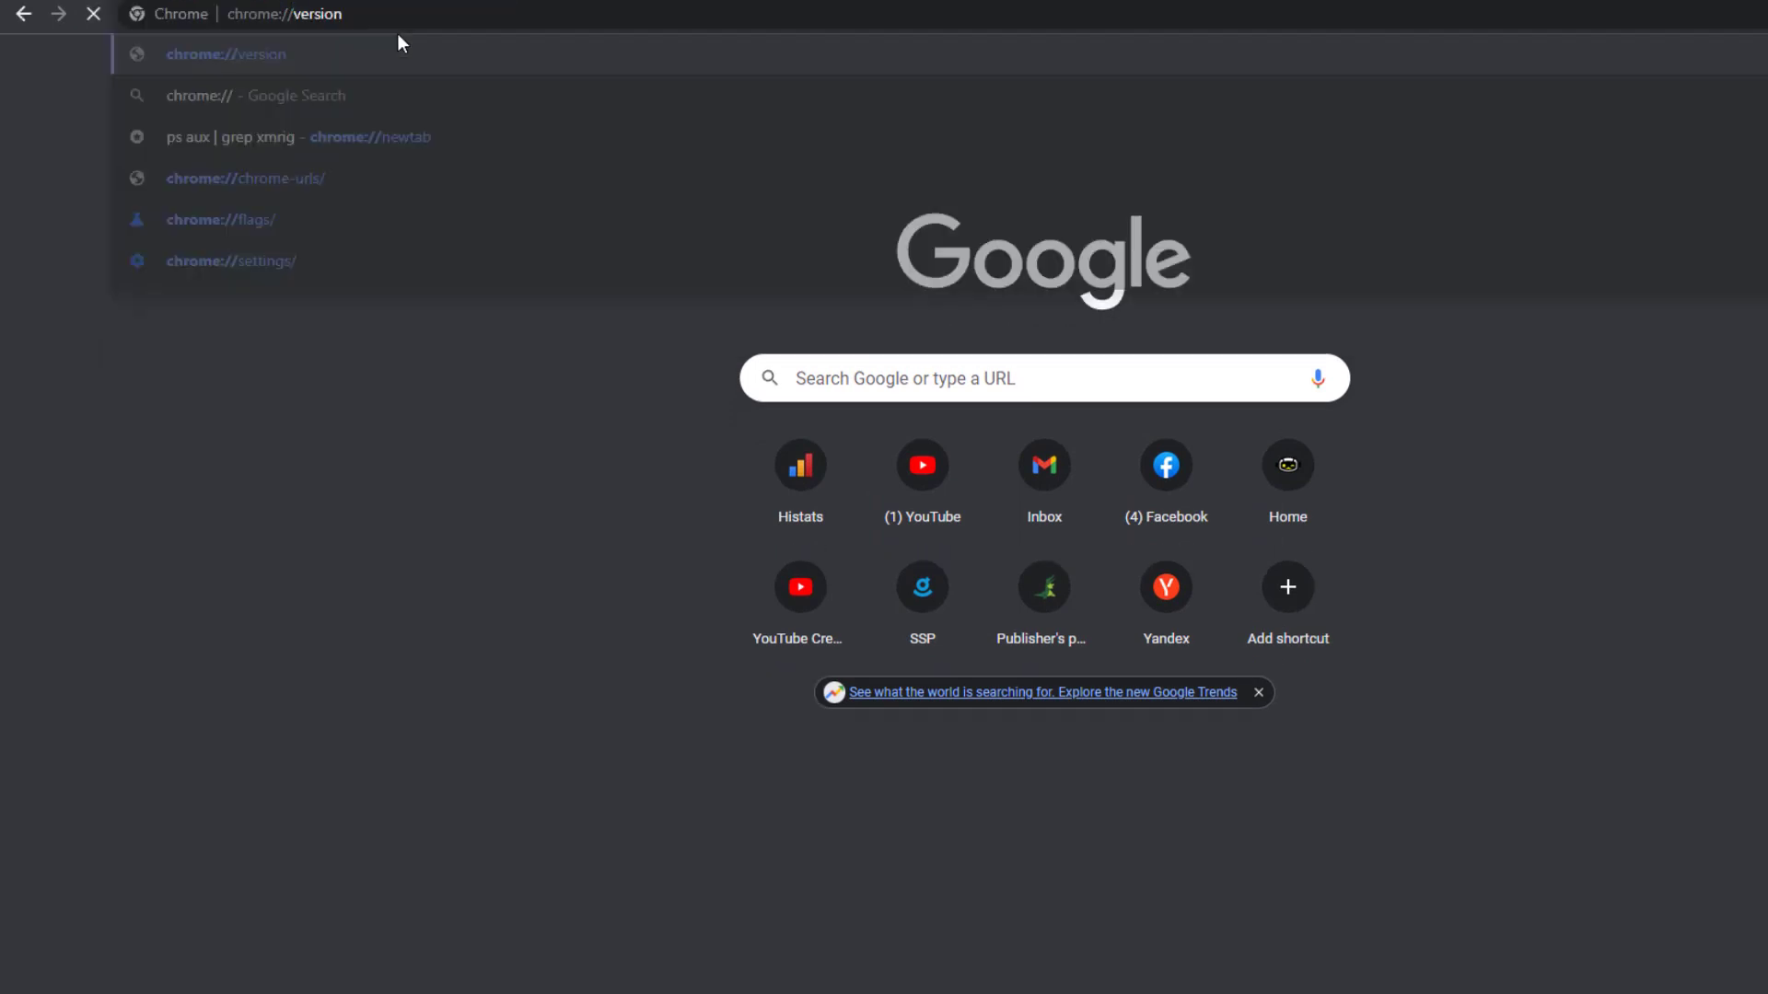
key(Return)
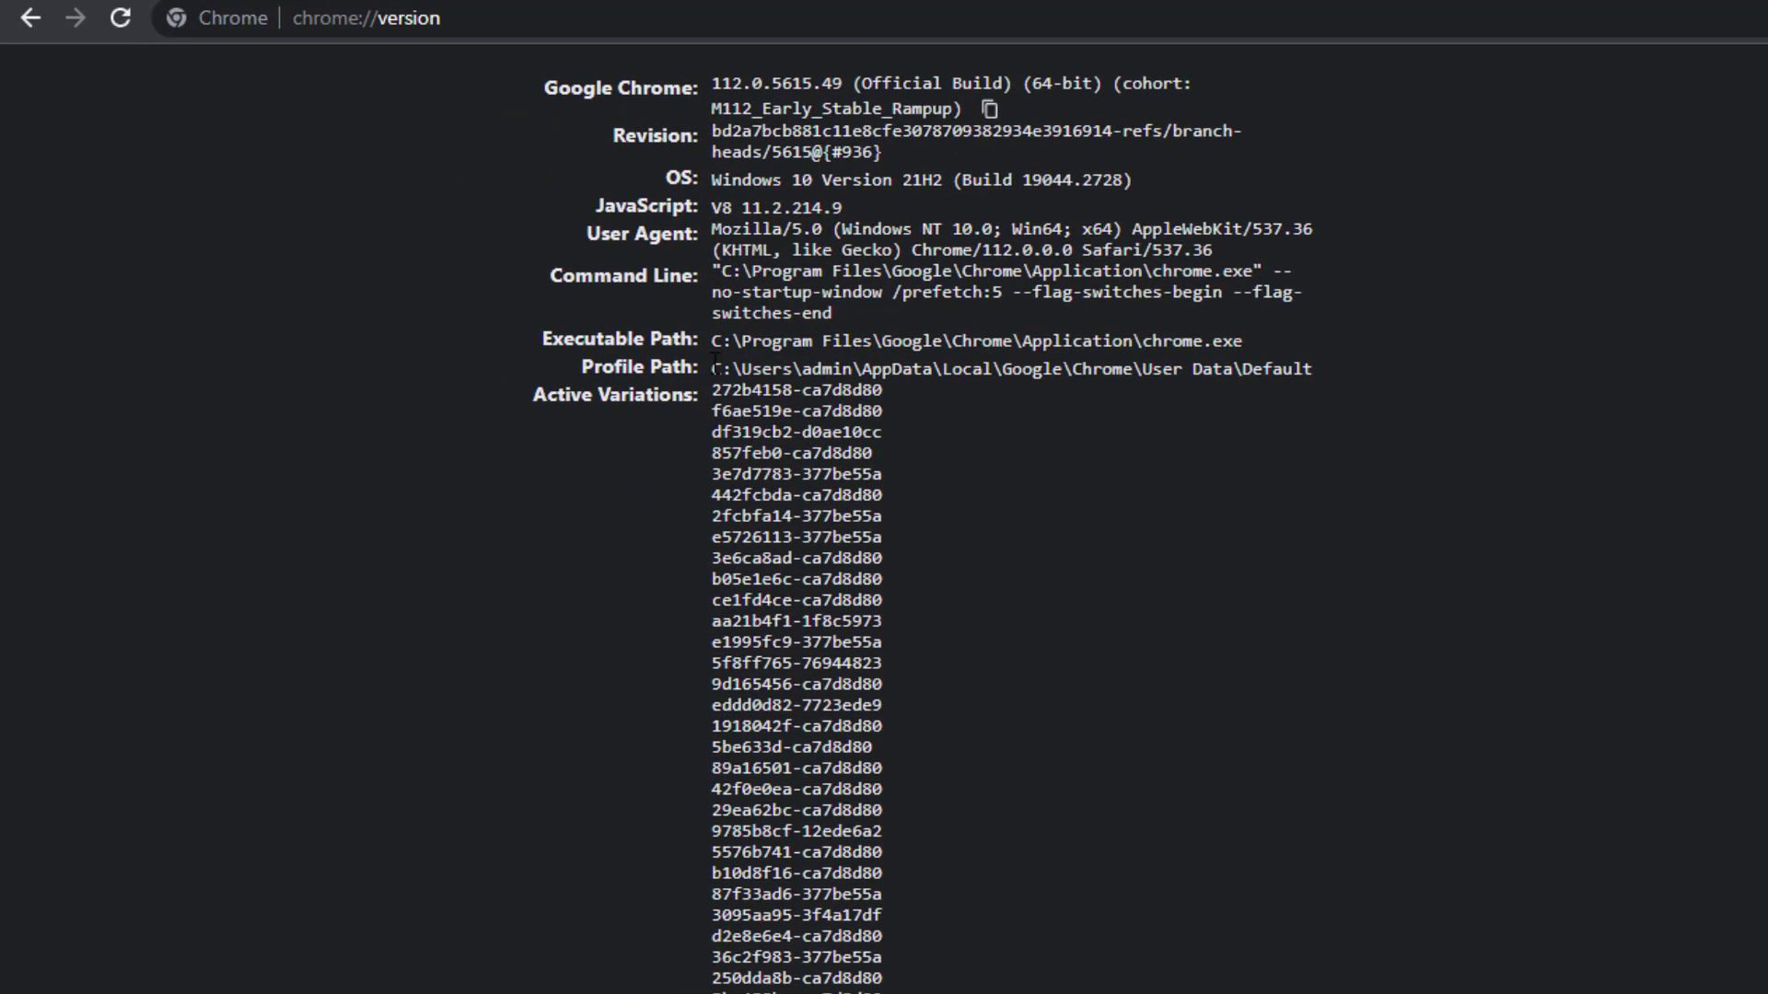
drag(715, 370, 1105, 371)
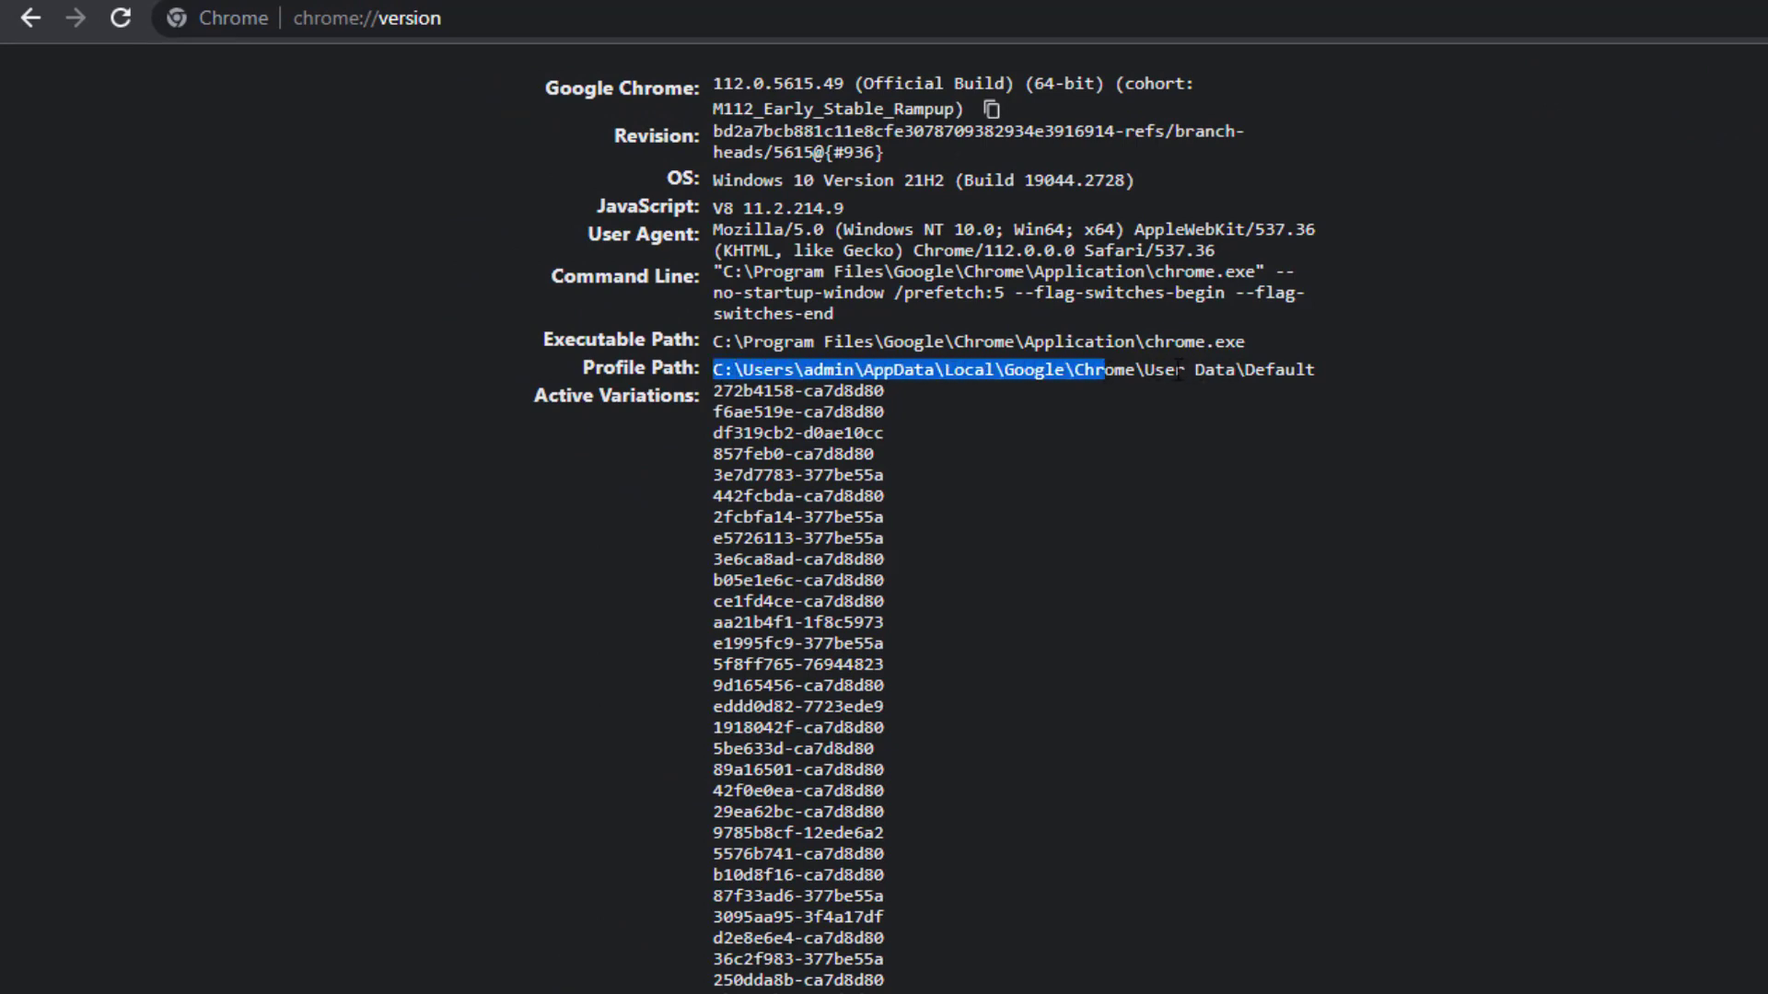
double_click(1278, 369)
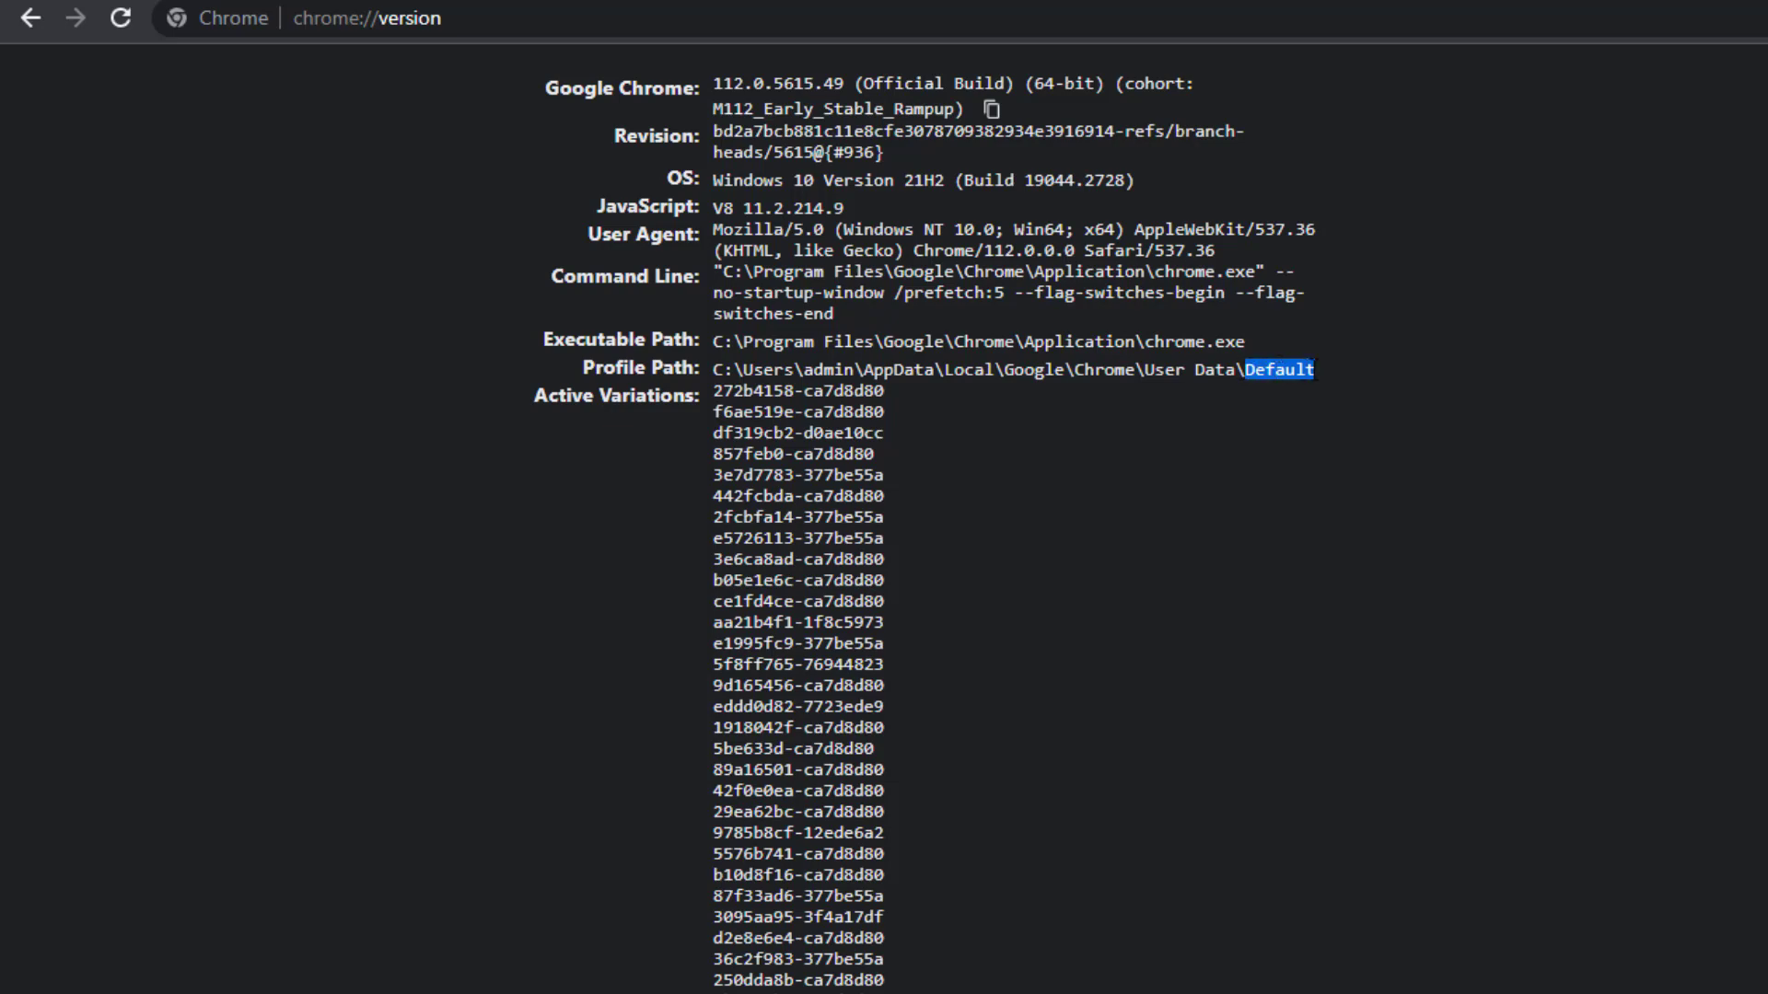
click(1313, 396)
double_click(1276, 372)
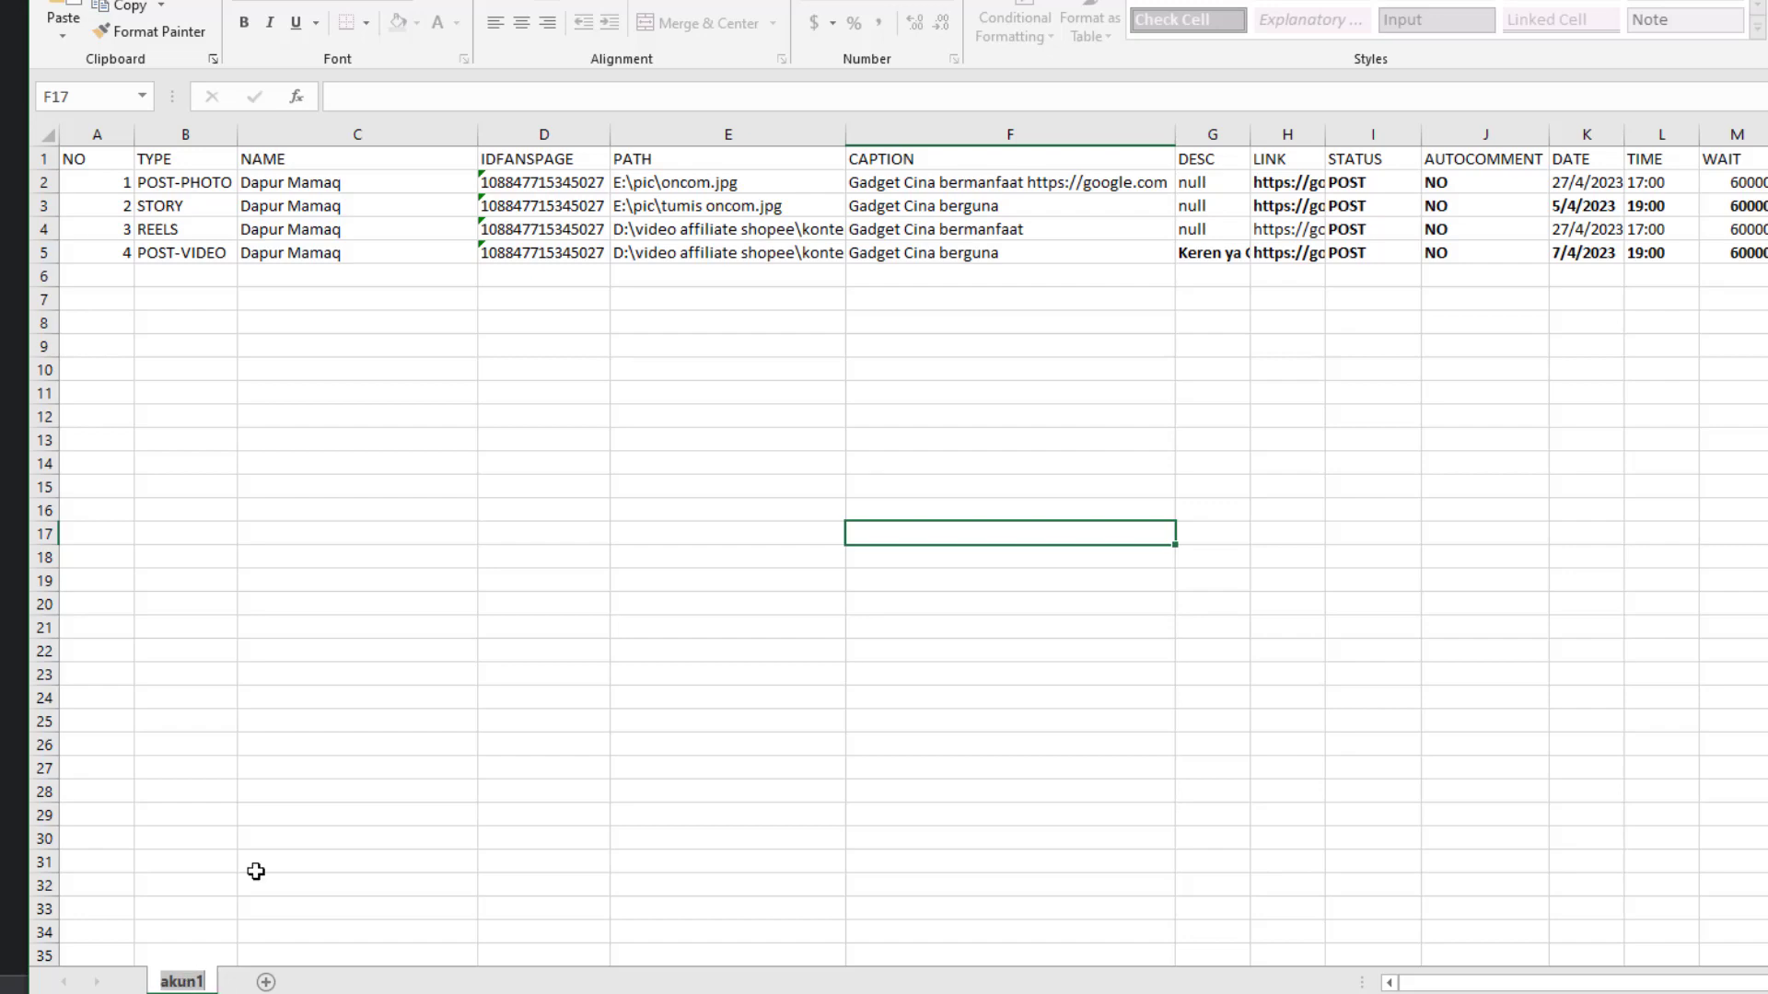
Widen column E so the full video paths are visible
key(Escape)
click(513, 746)
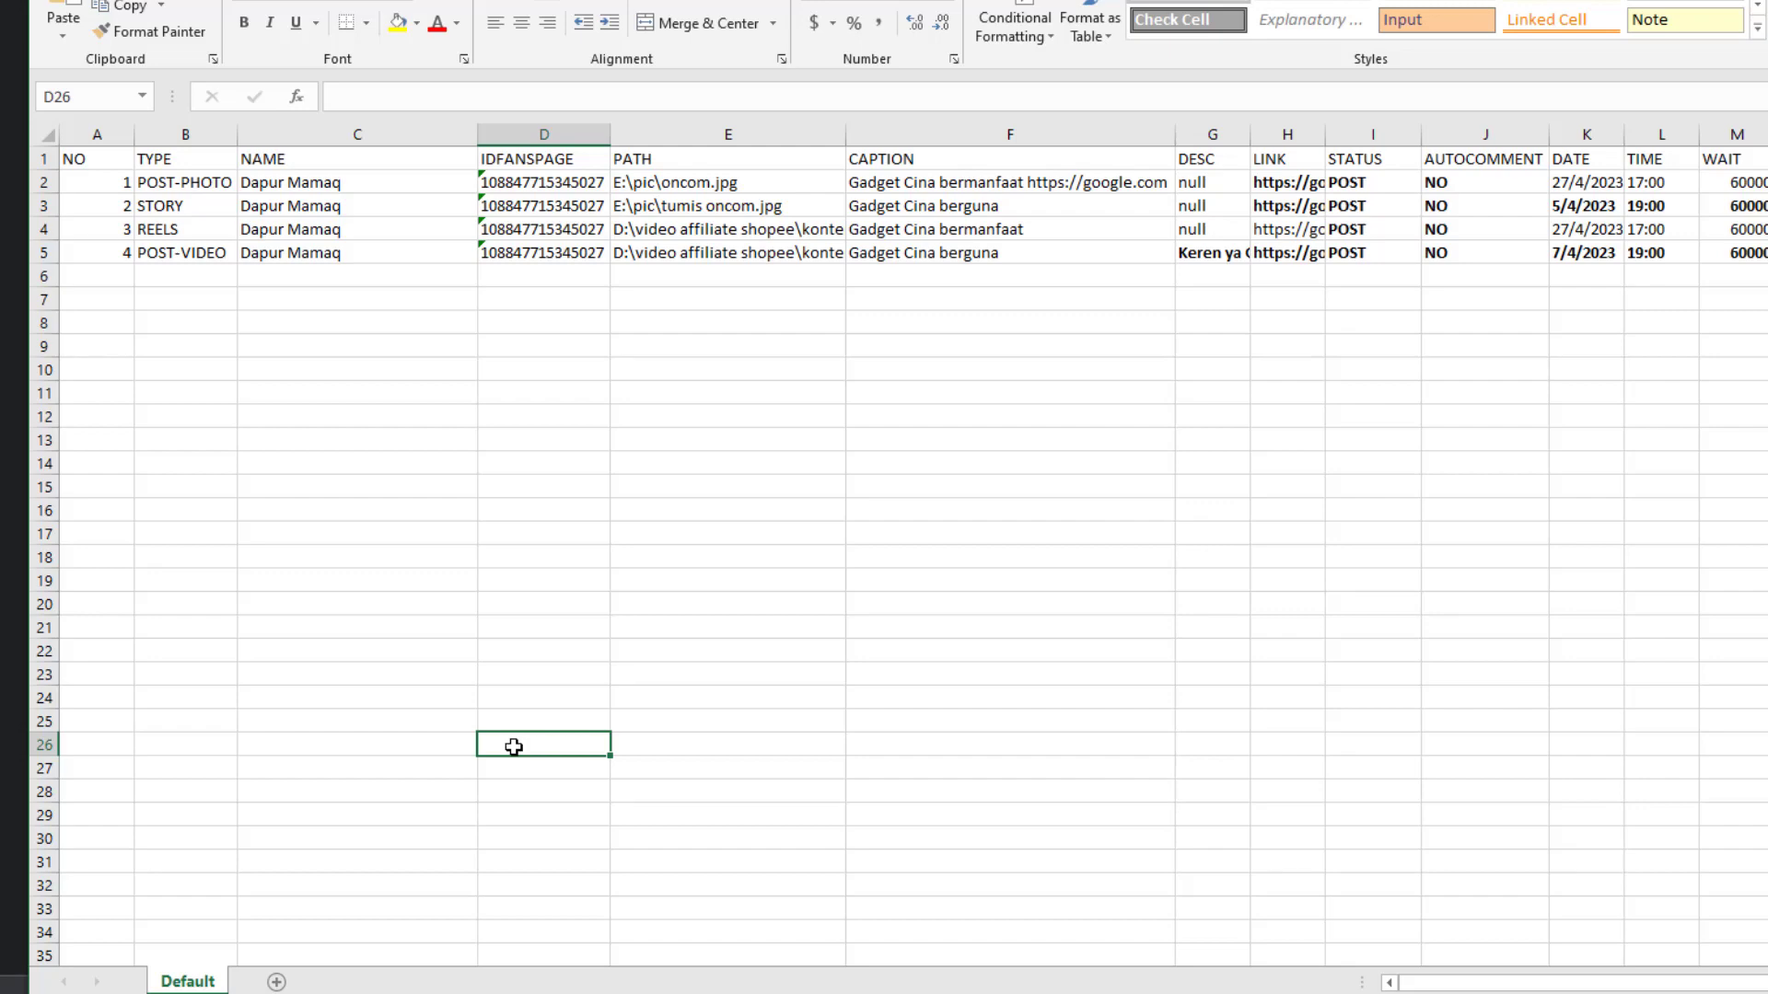
click(736, 226)
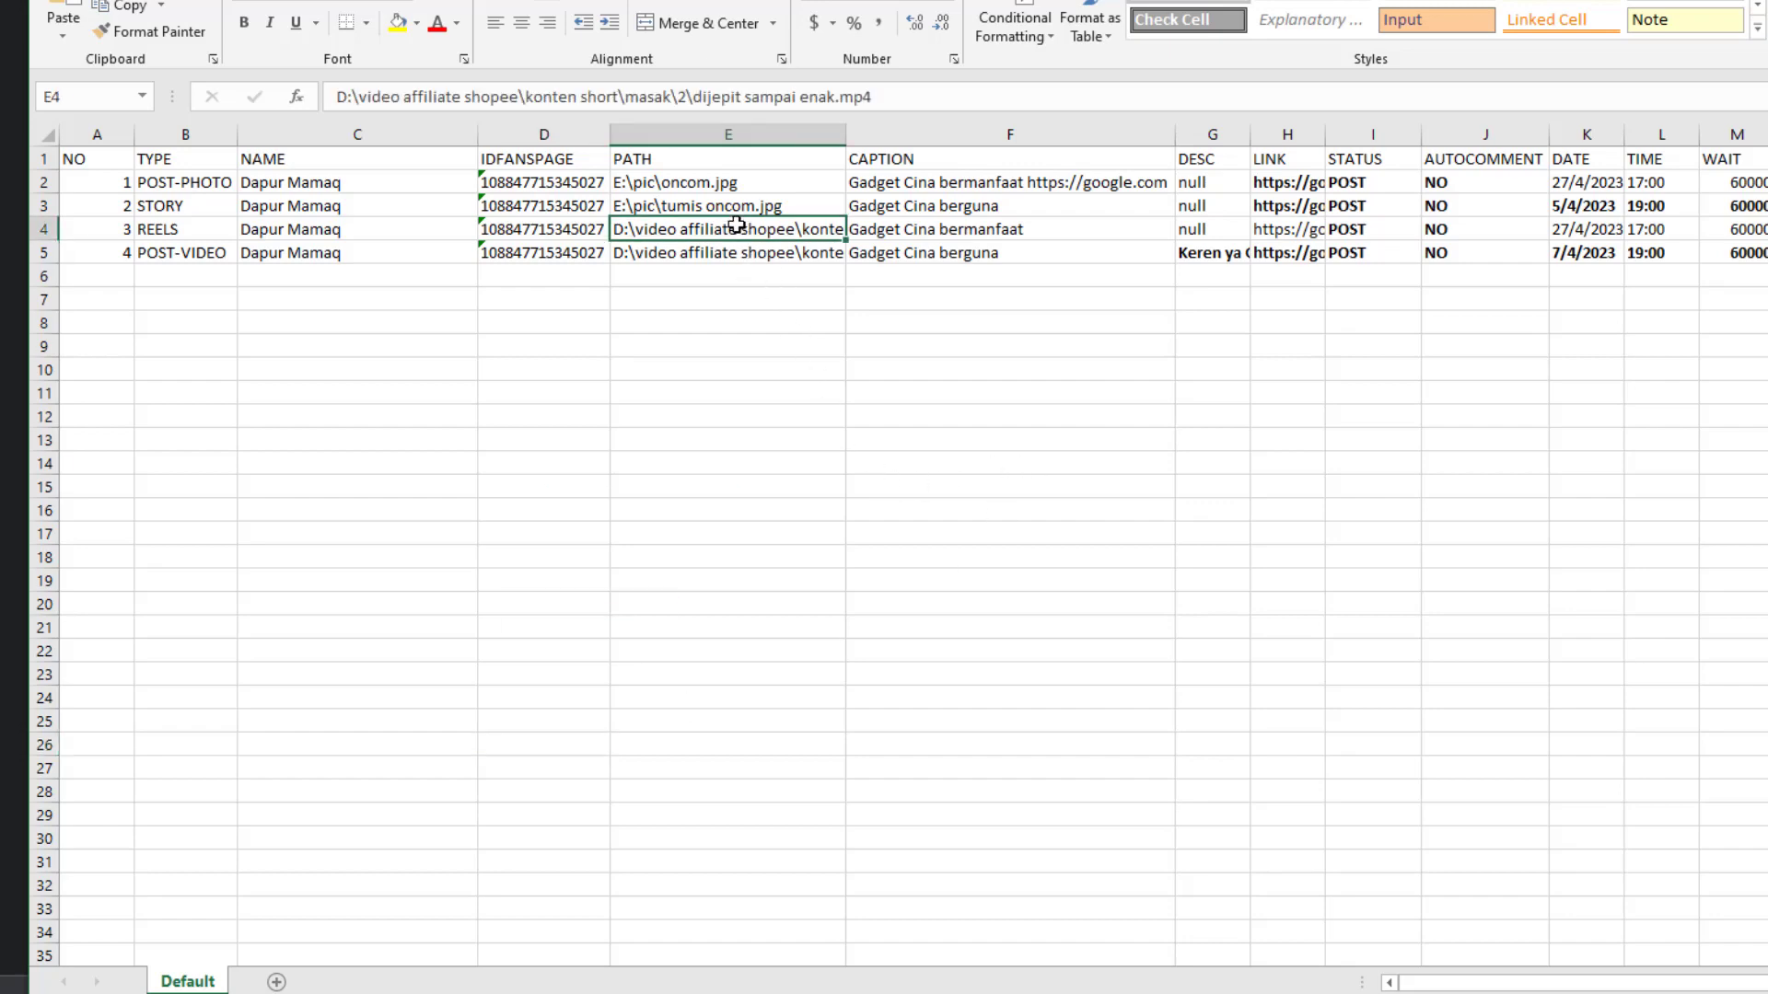
drag(845, 138, 922, 138)
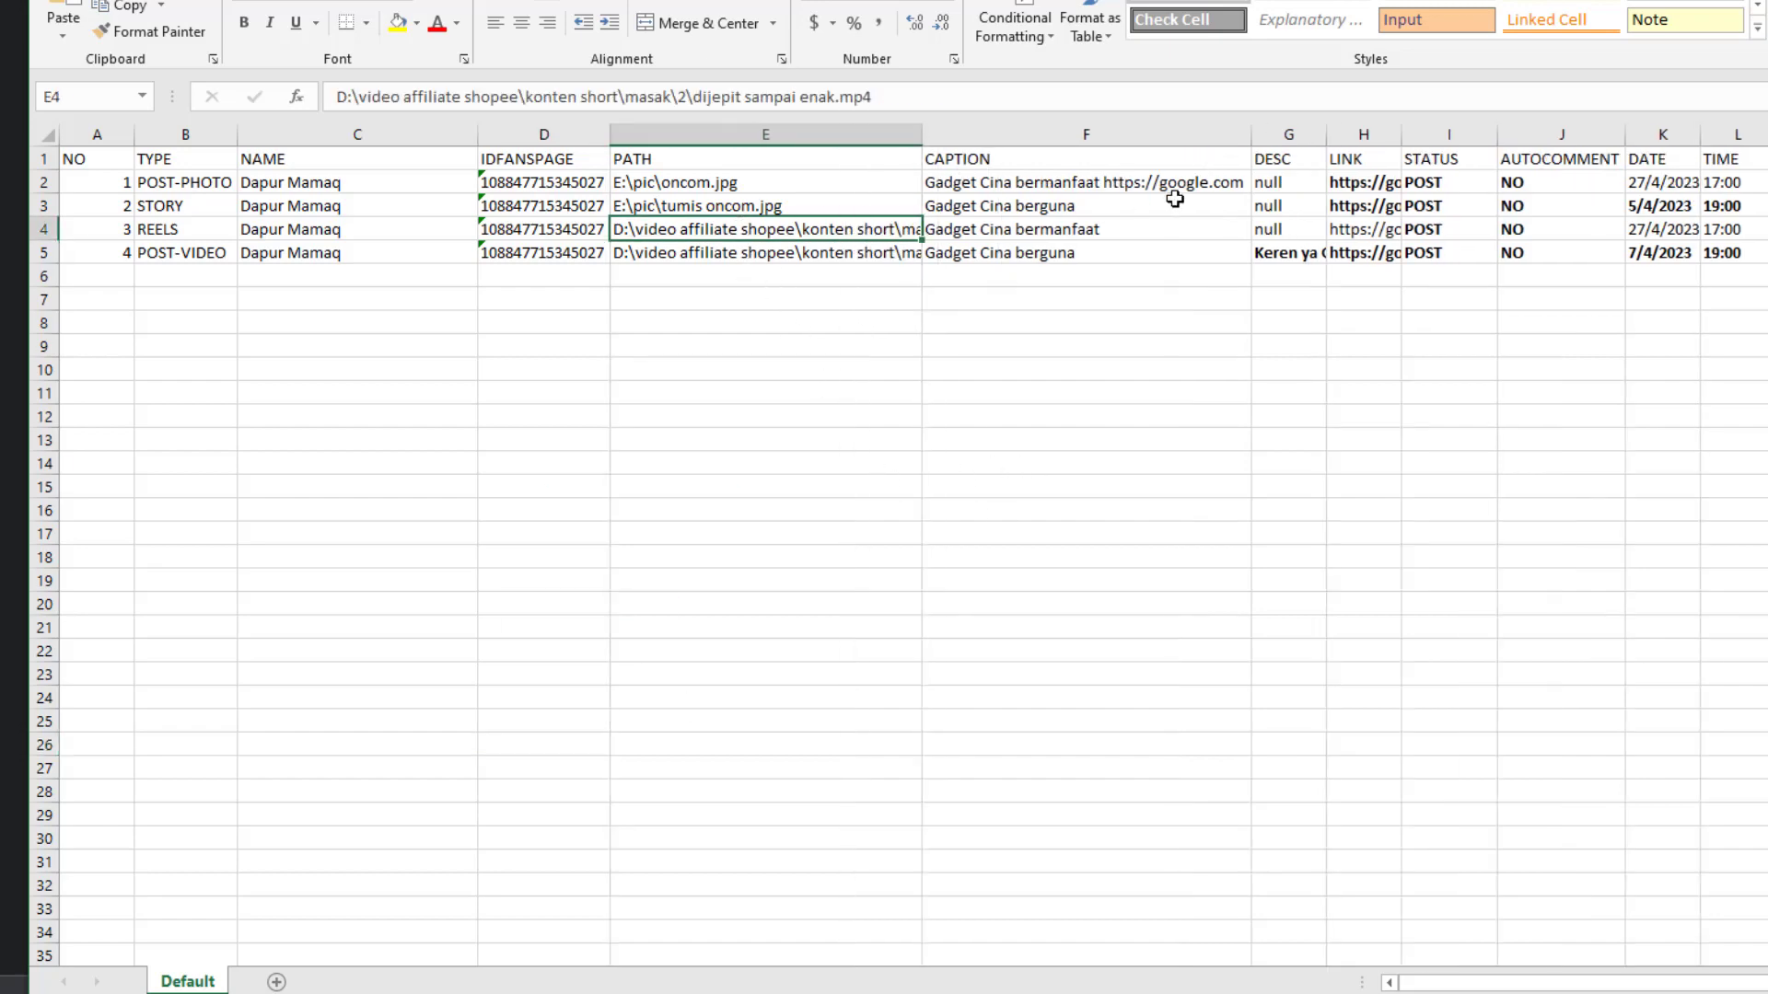
Change I2's STATUS to SCHEDULE and fill it down through I5
click(459, 95)
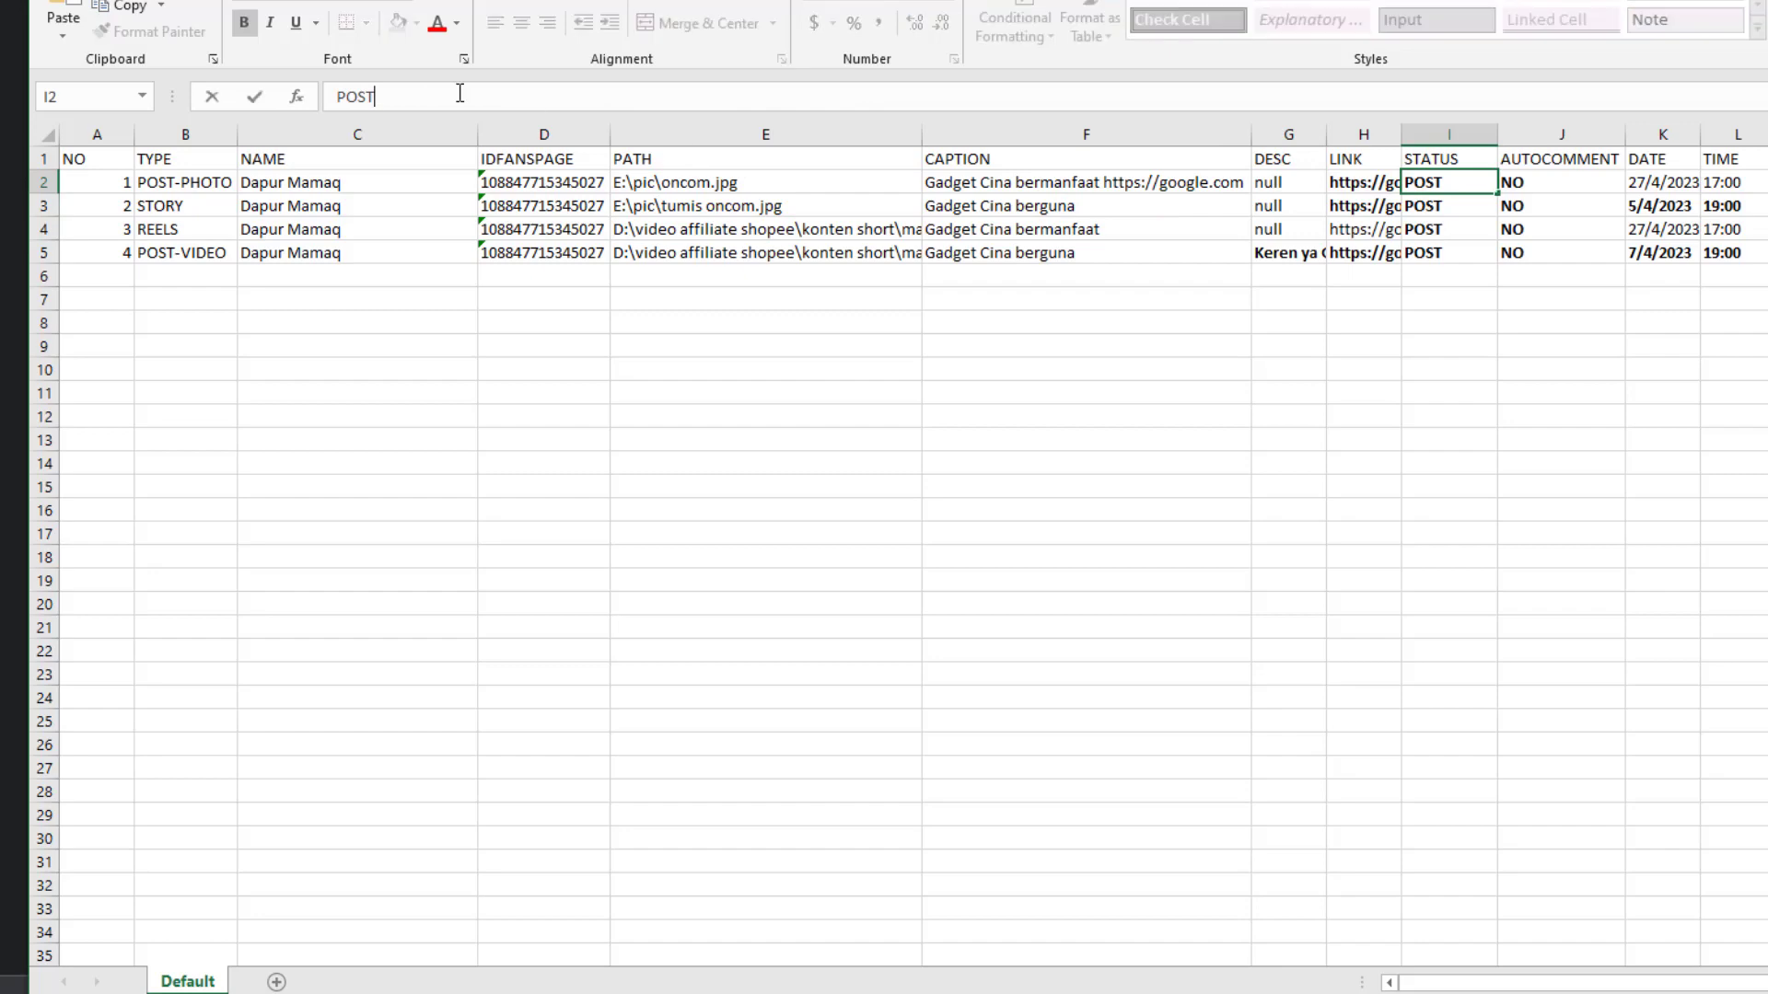
double_click(460, 96)
text(SCHDE)
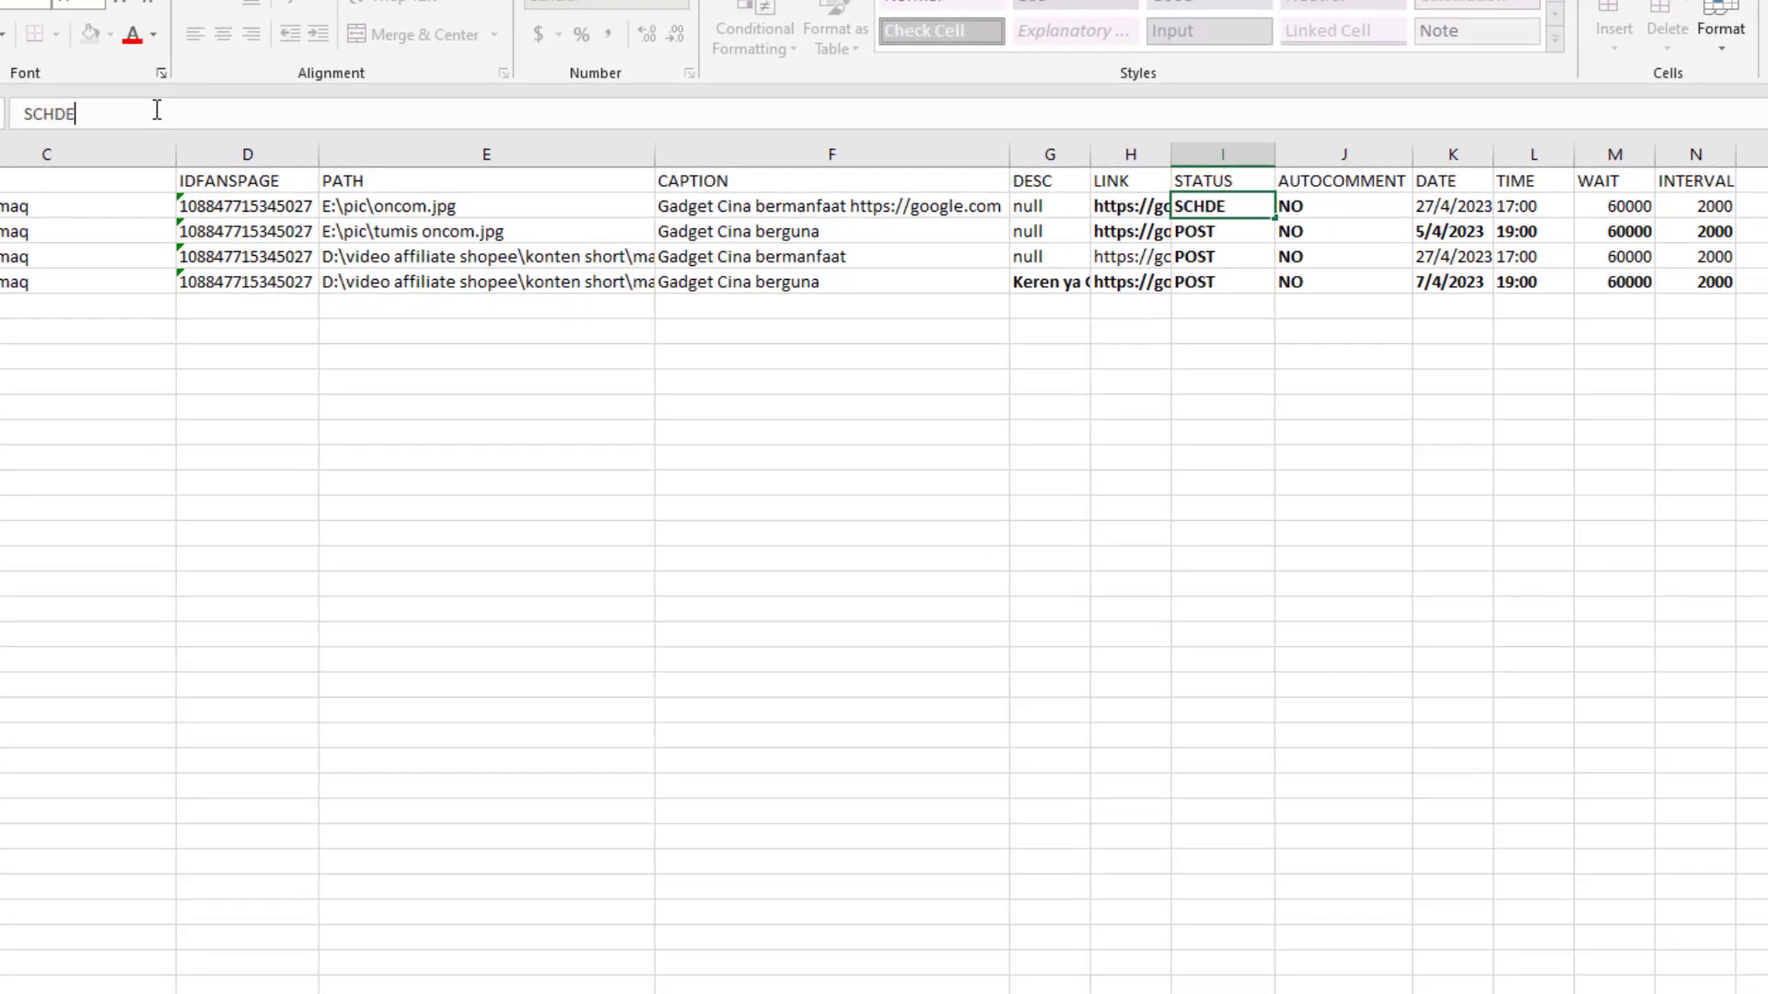
key(BackSpace)
key(BackSpace)
text(EDULE)
key(Return)
key(Up)
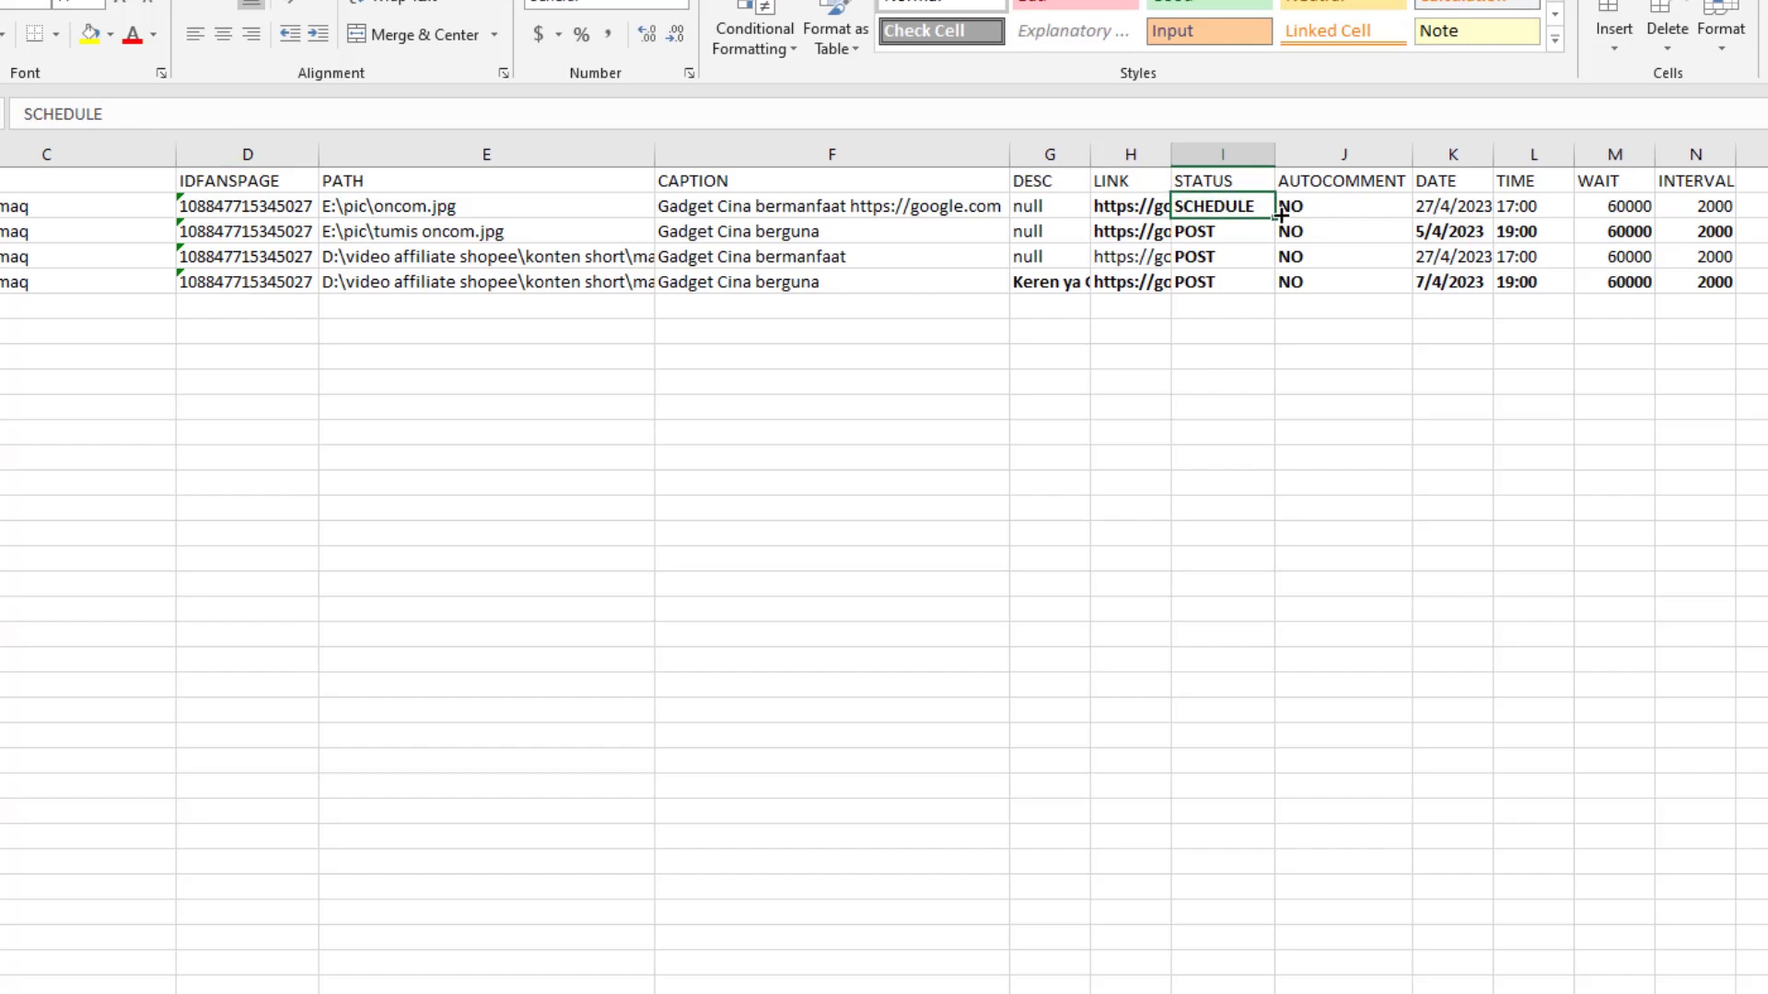
drag(1276, 217, 1306, 269)
click(1302, 259)
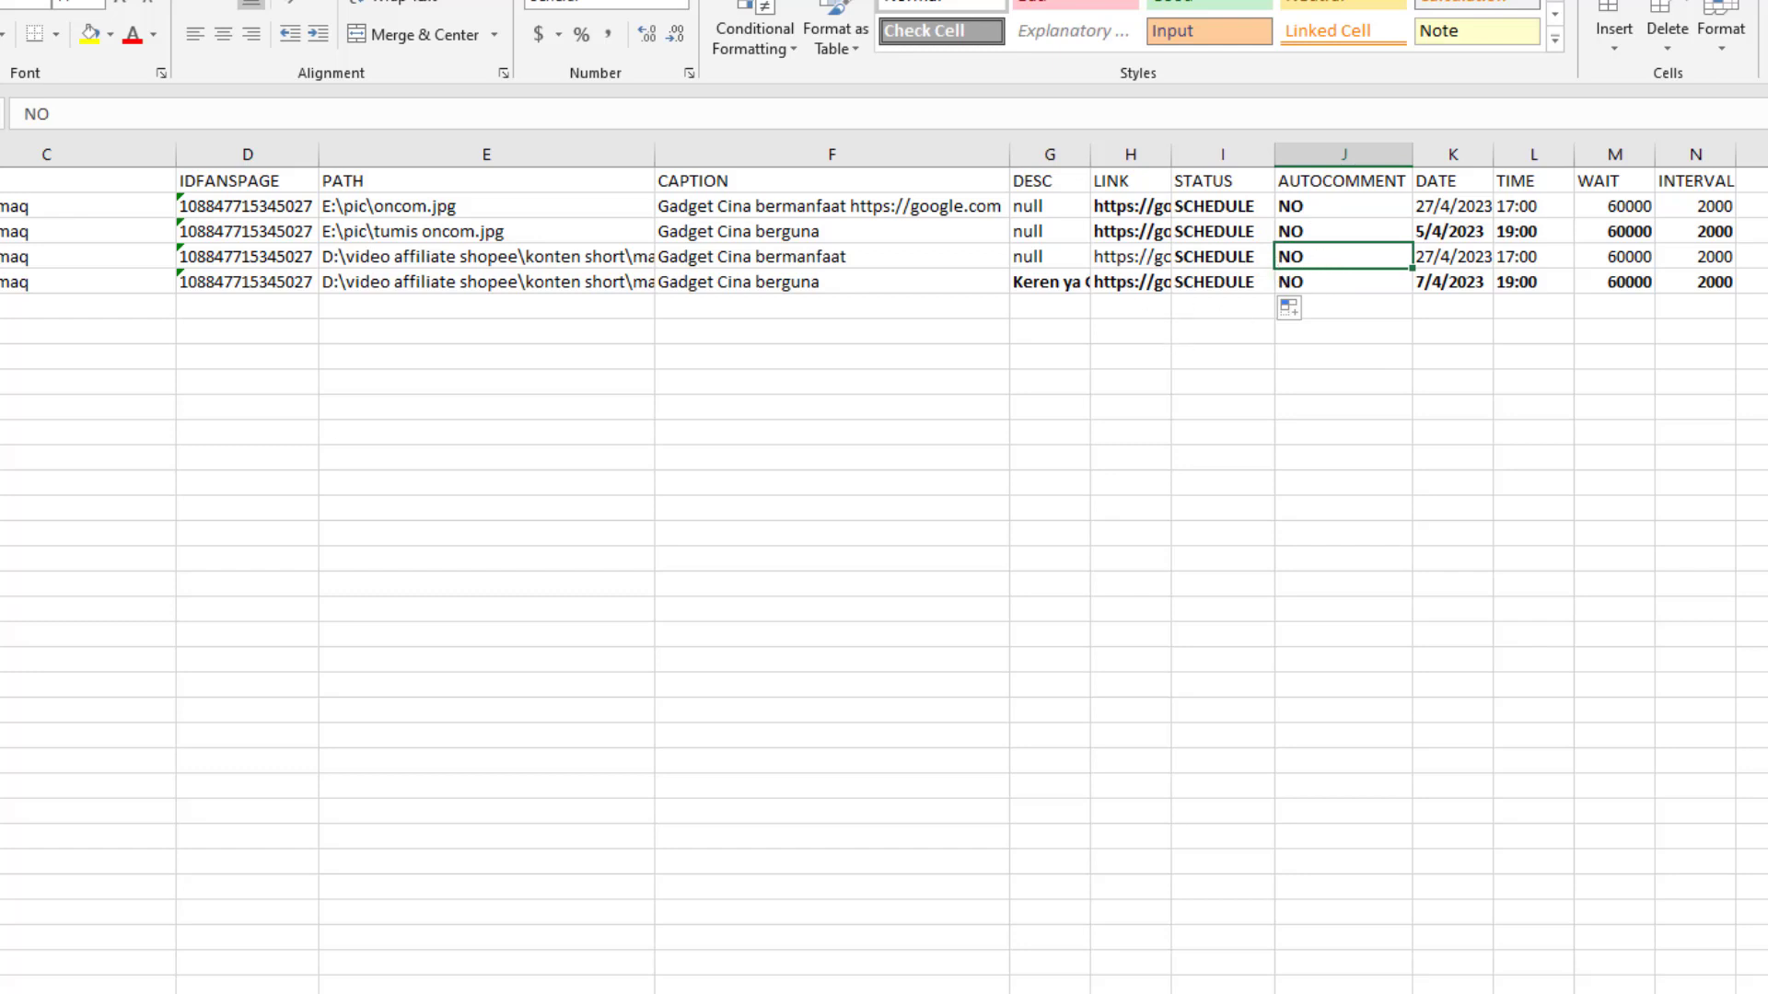
Copy row 4 into row 6 and number the new row 5
click(0, 257)
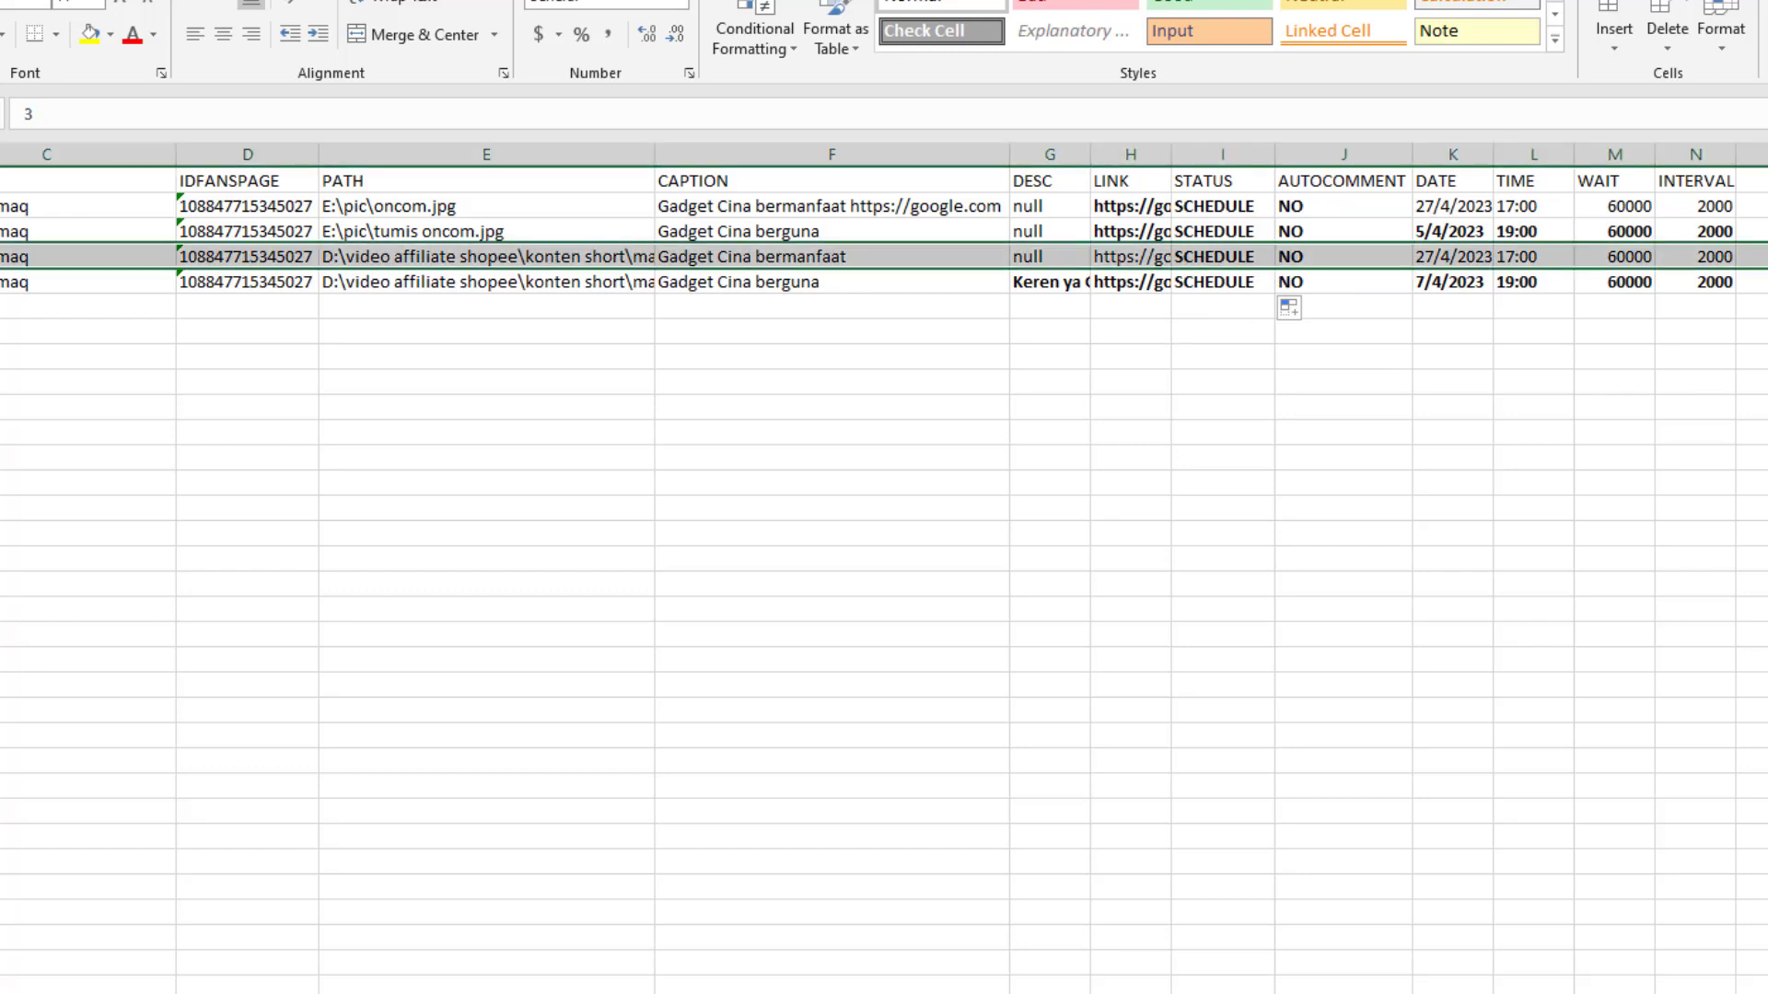
key(ctrl+c)
click(0, 308)
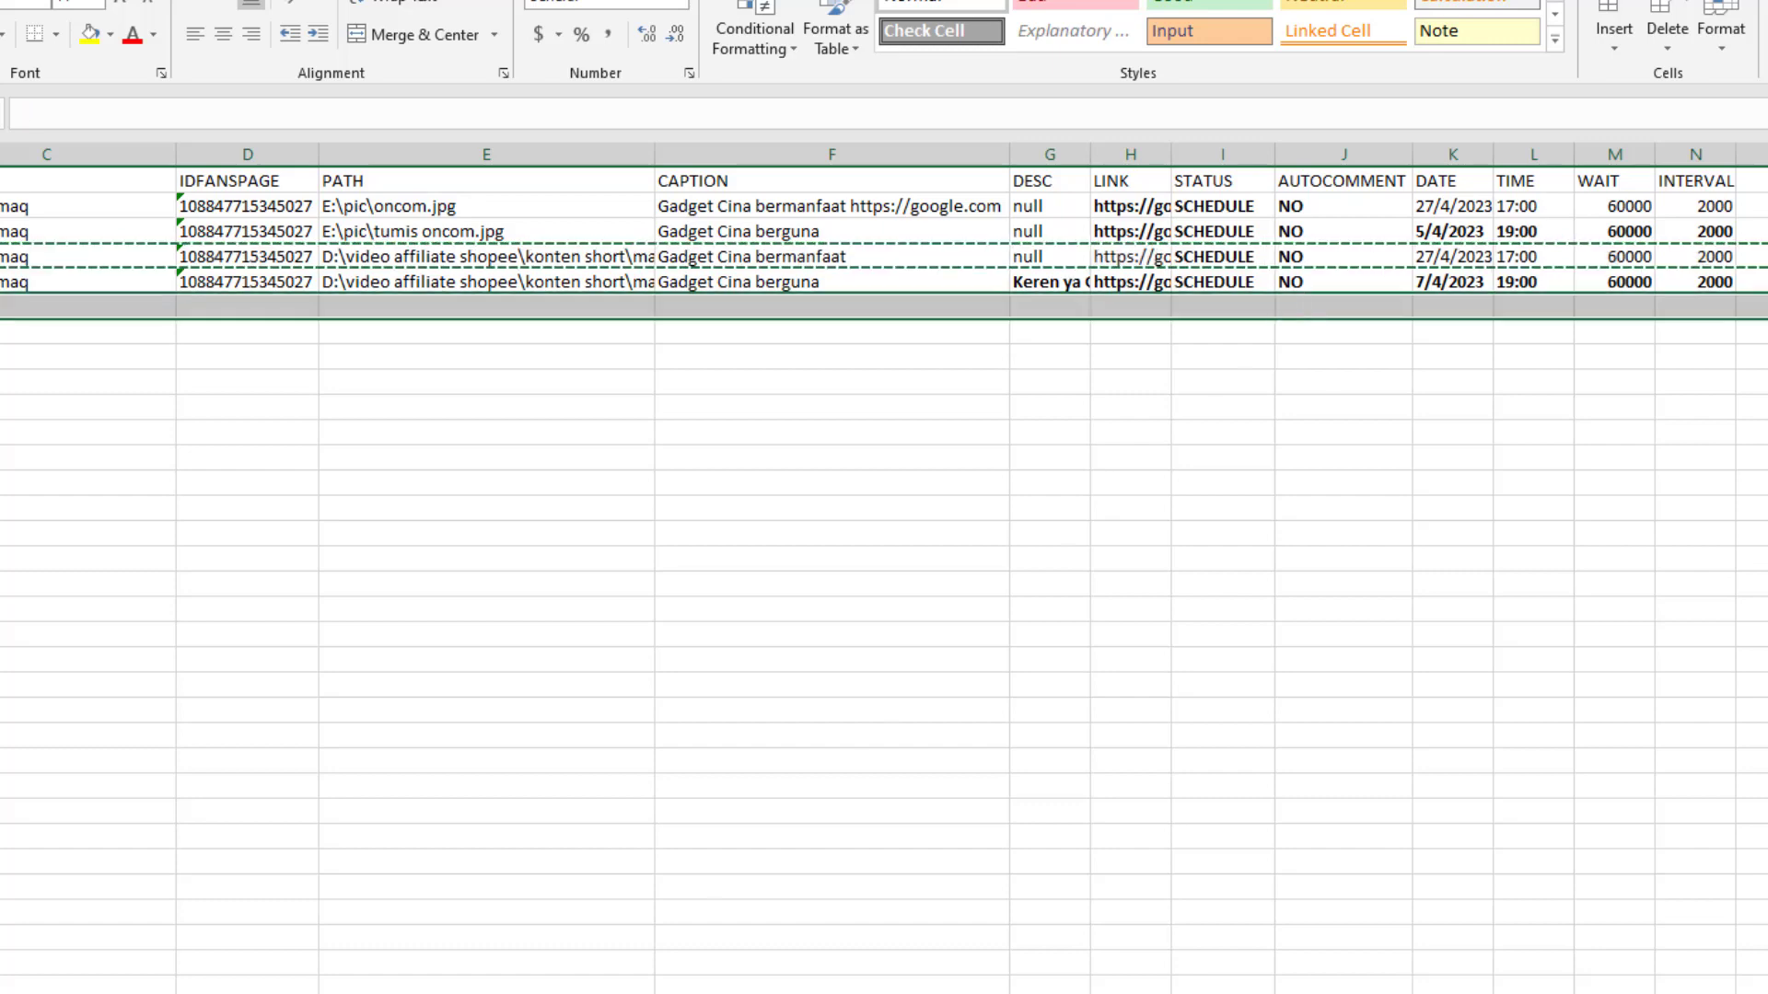
key(ctrl+v)
click(0, 308)
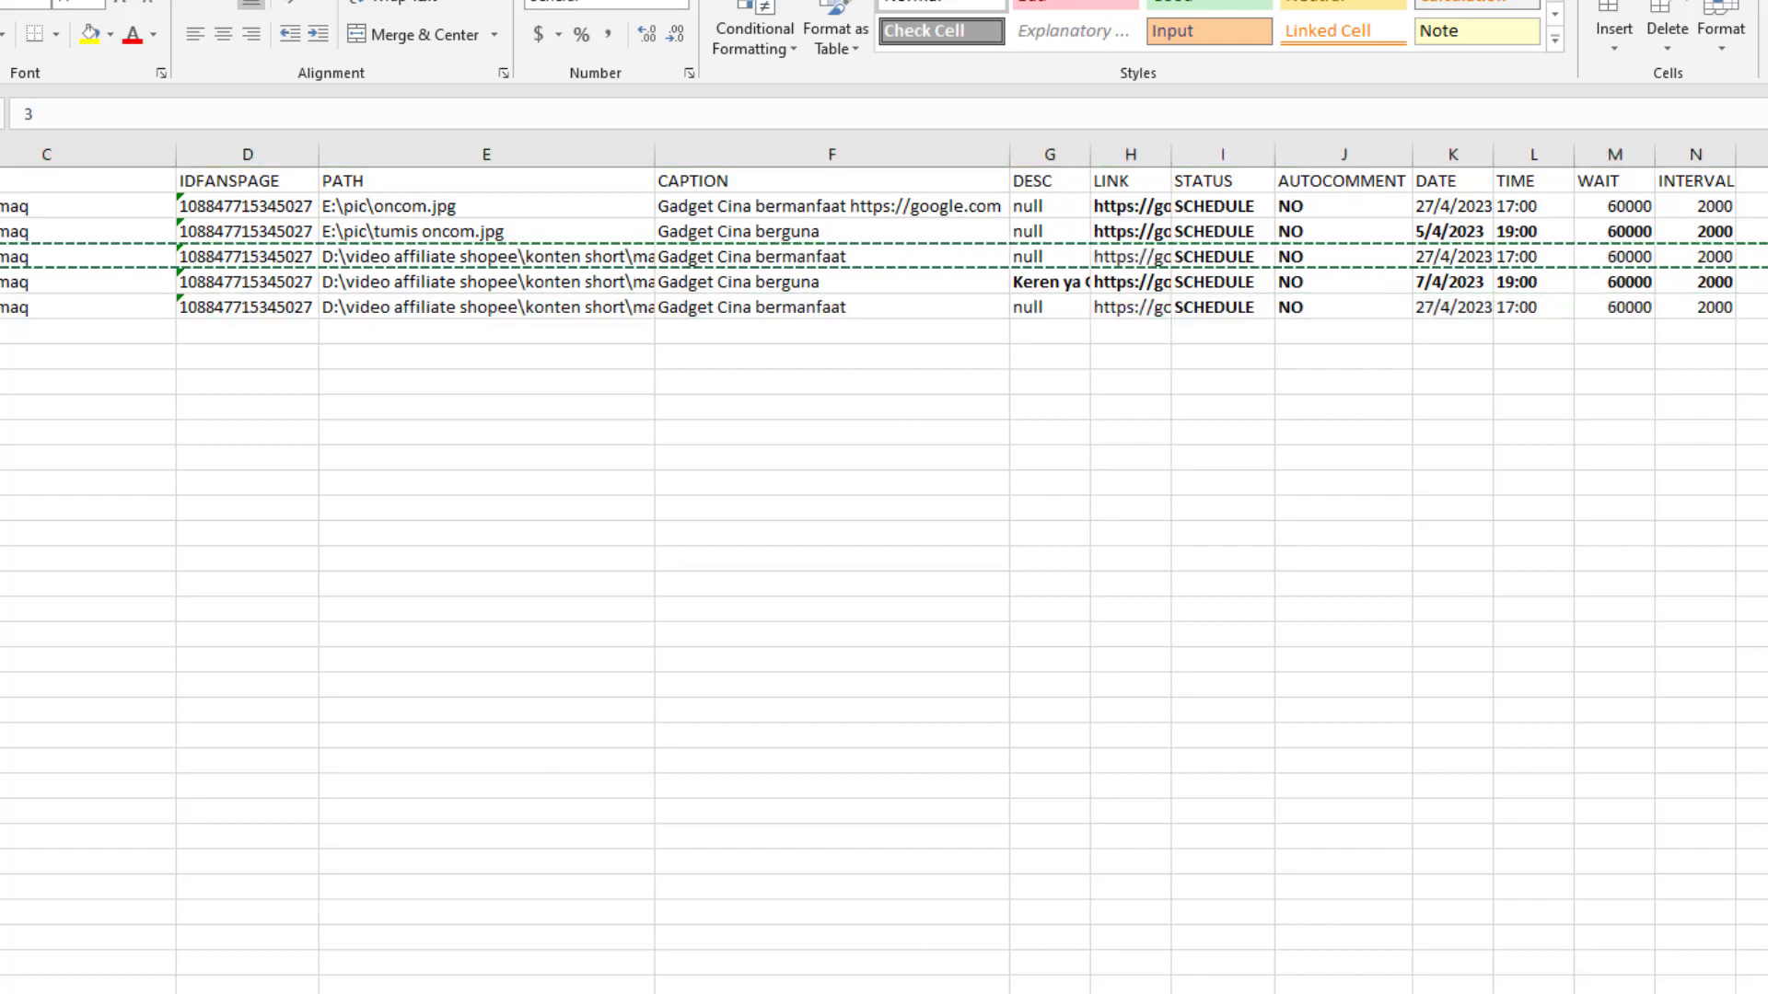
text(5)
key(Return)
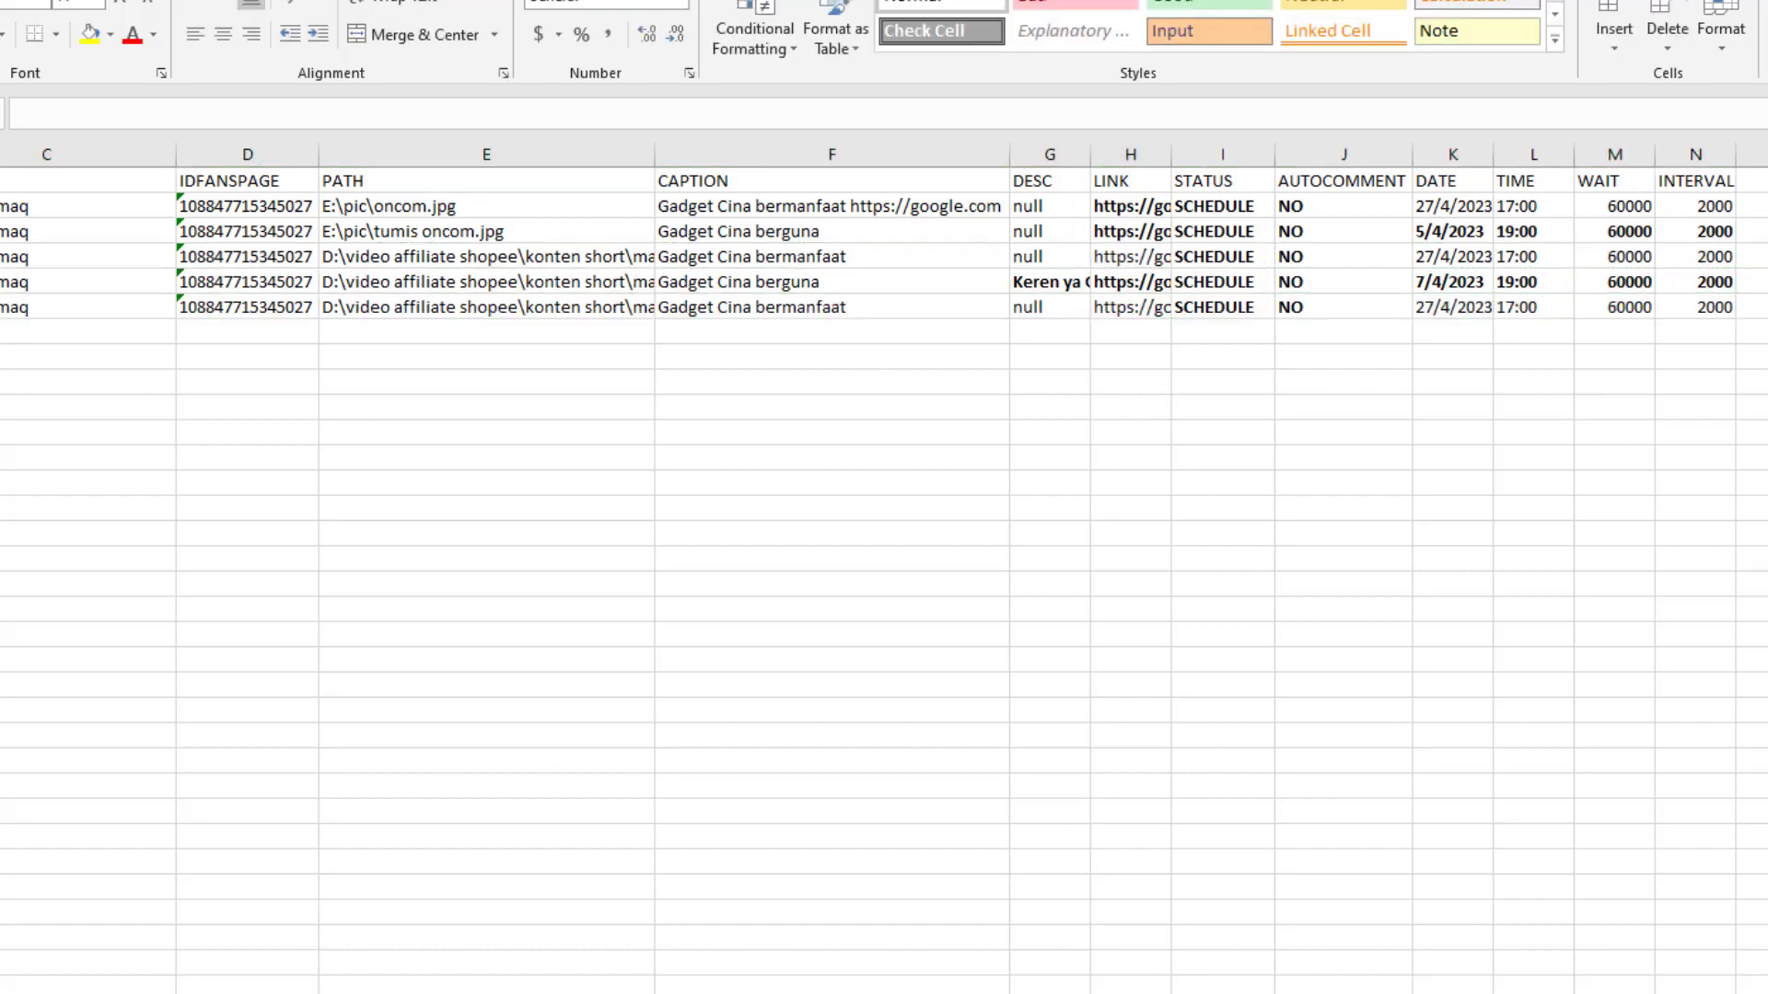
Replace the new row's STATUS SCHEDULE with POST
click(1326, 312)
click(460, 319)
click(1285, 307)
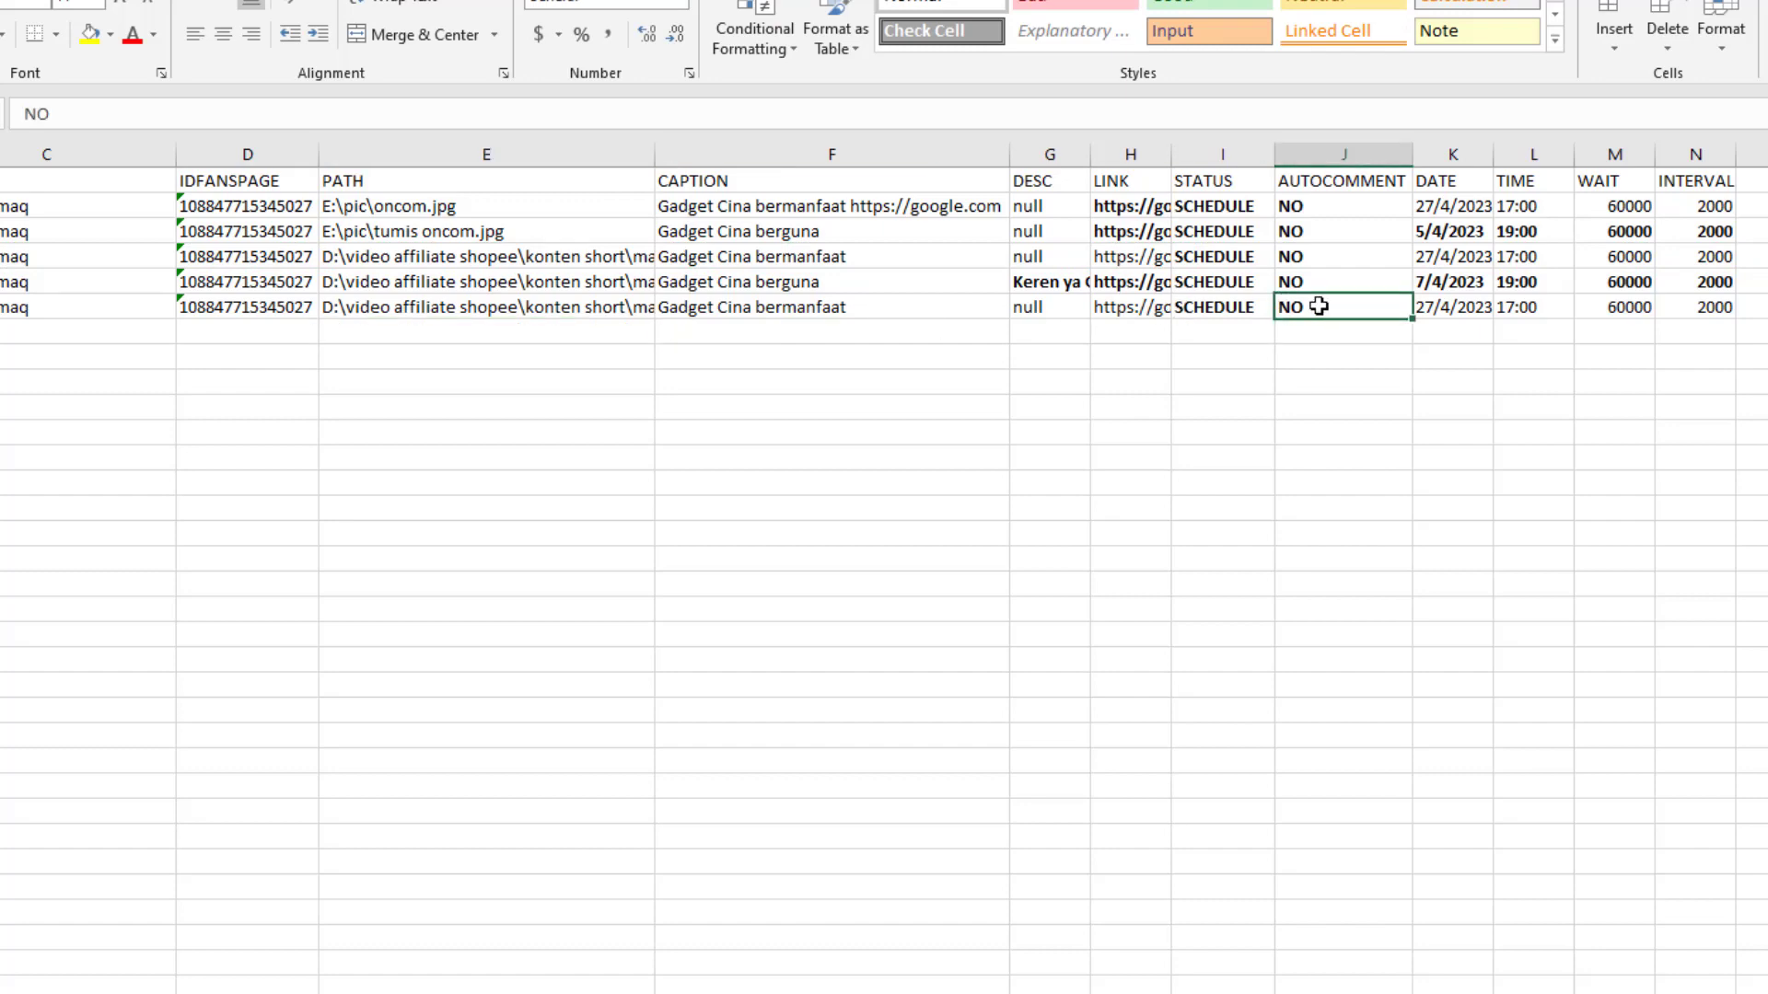
click(1238, 307)
double_click(181, 115)
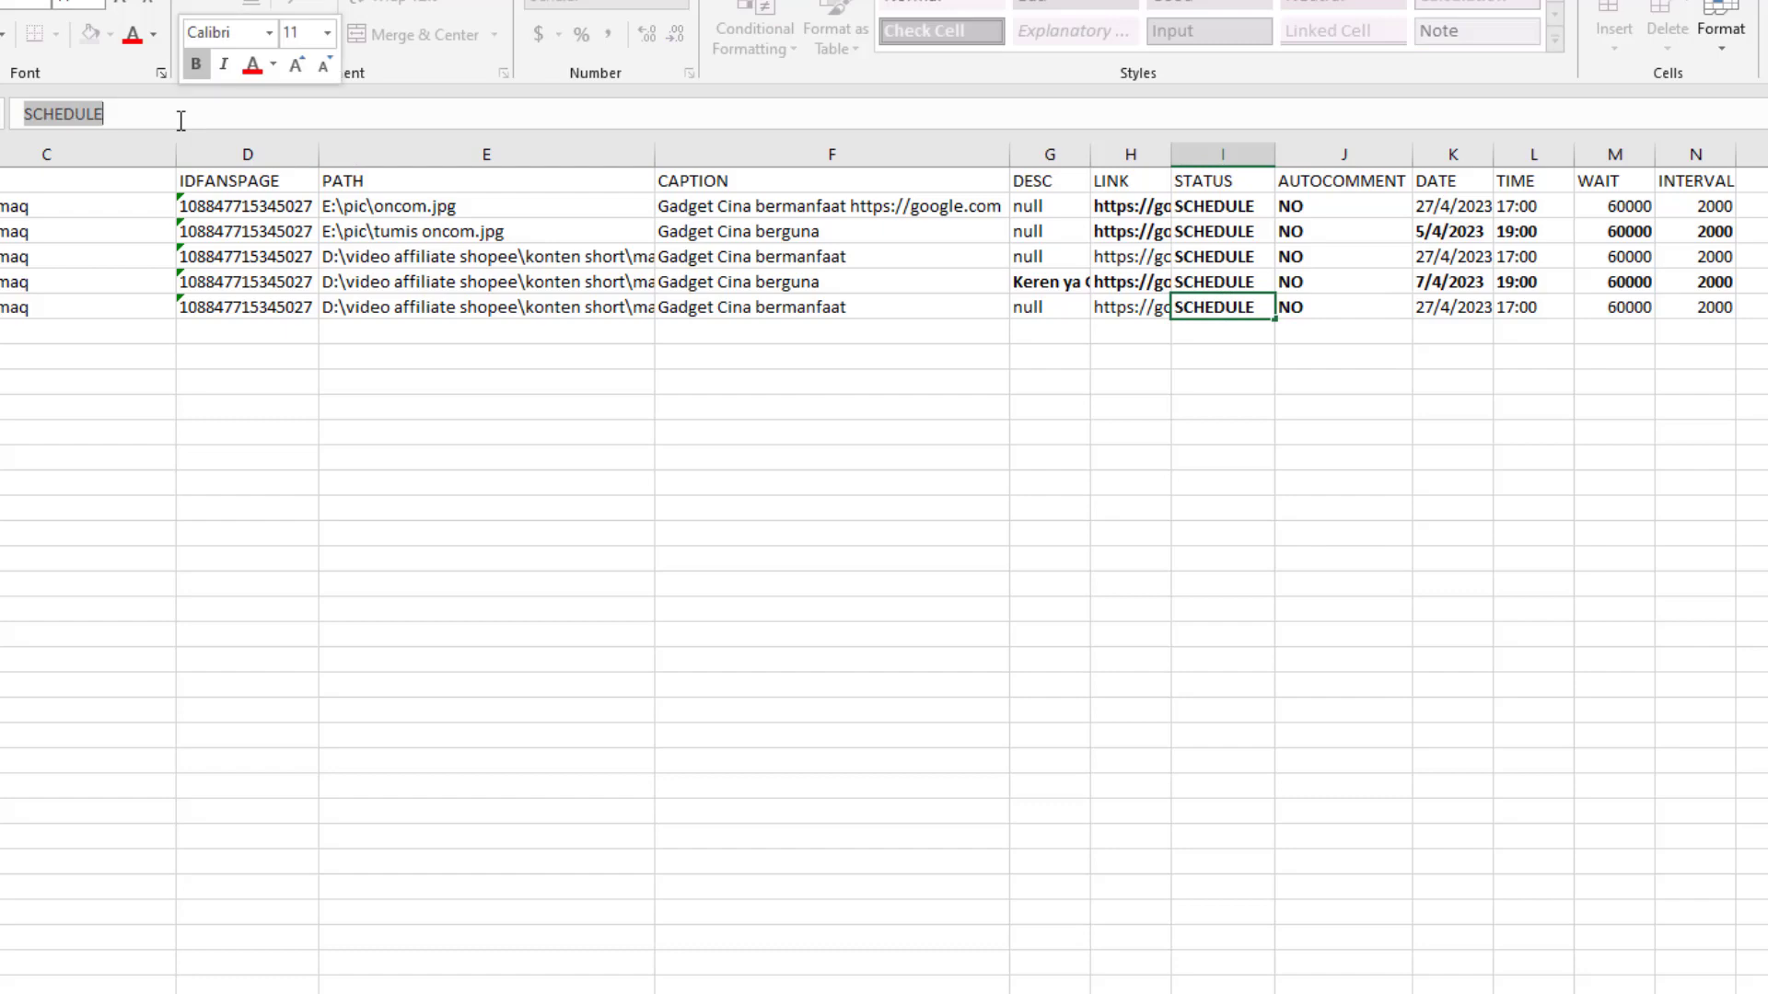
text(POST)
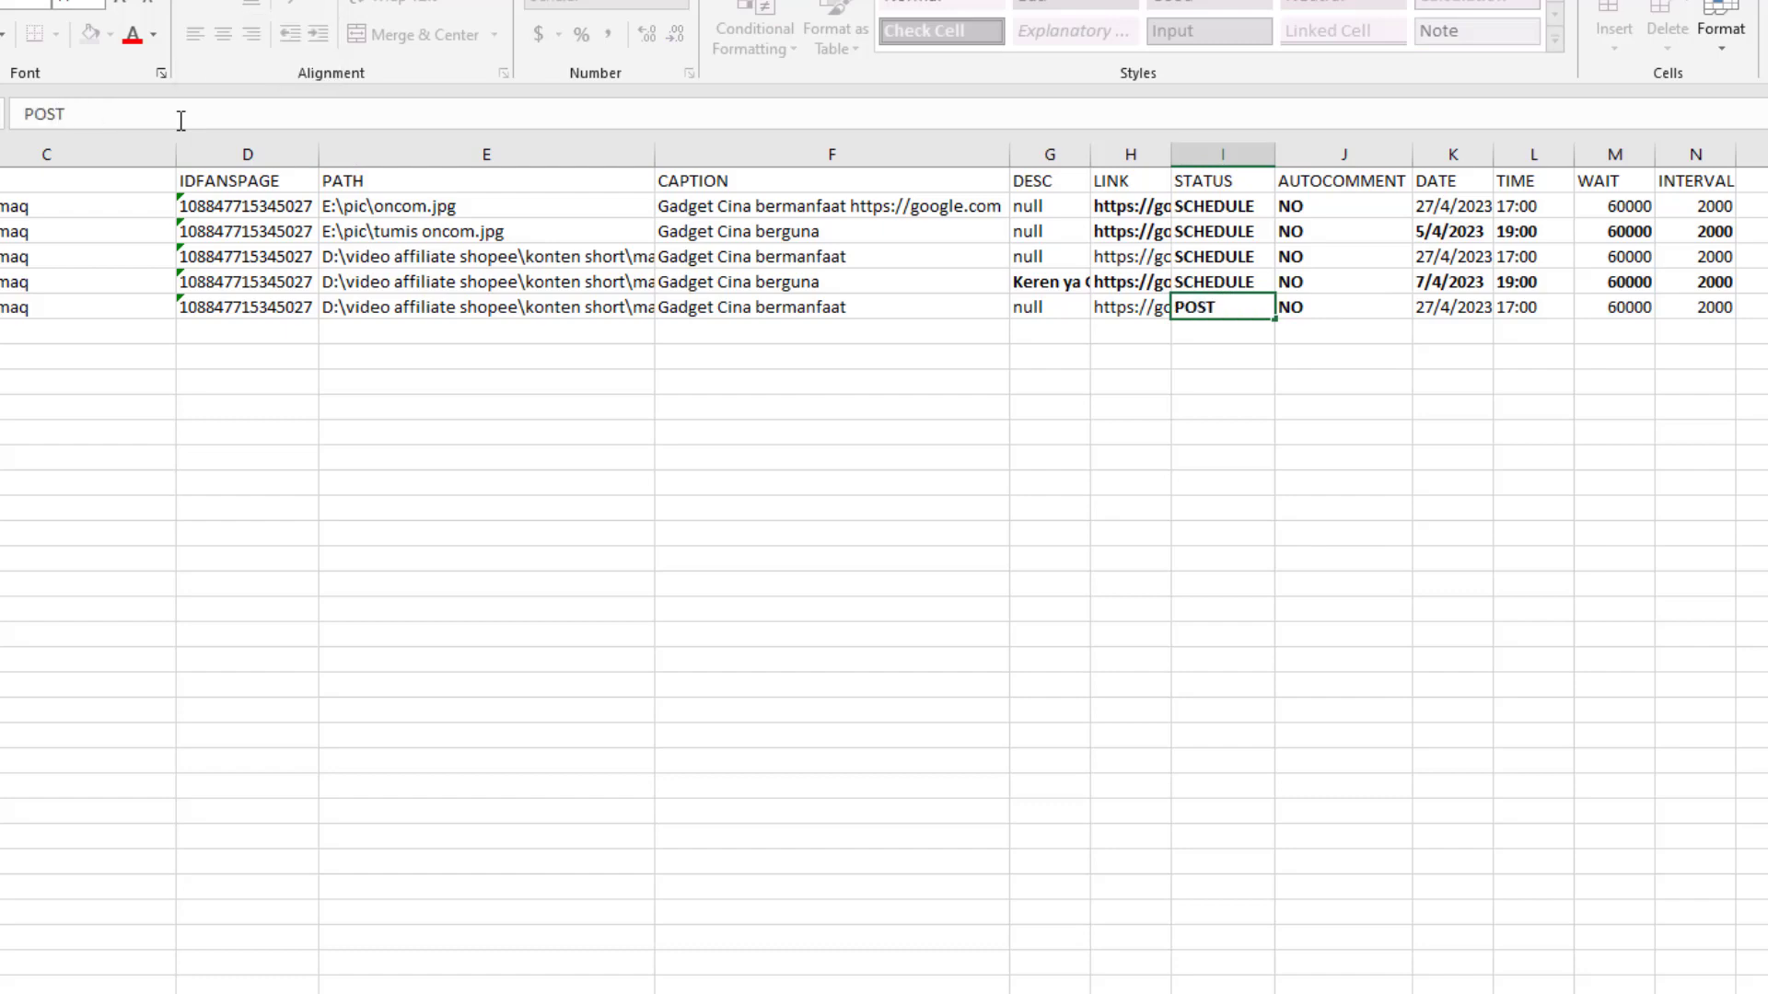
Replace J6's AUTOCOMMENT value NO with kerenkan
click(1343, 307)
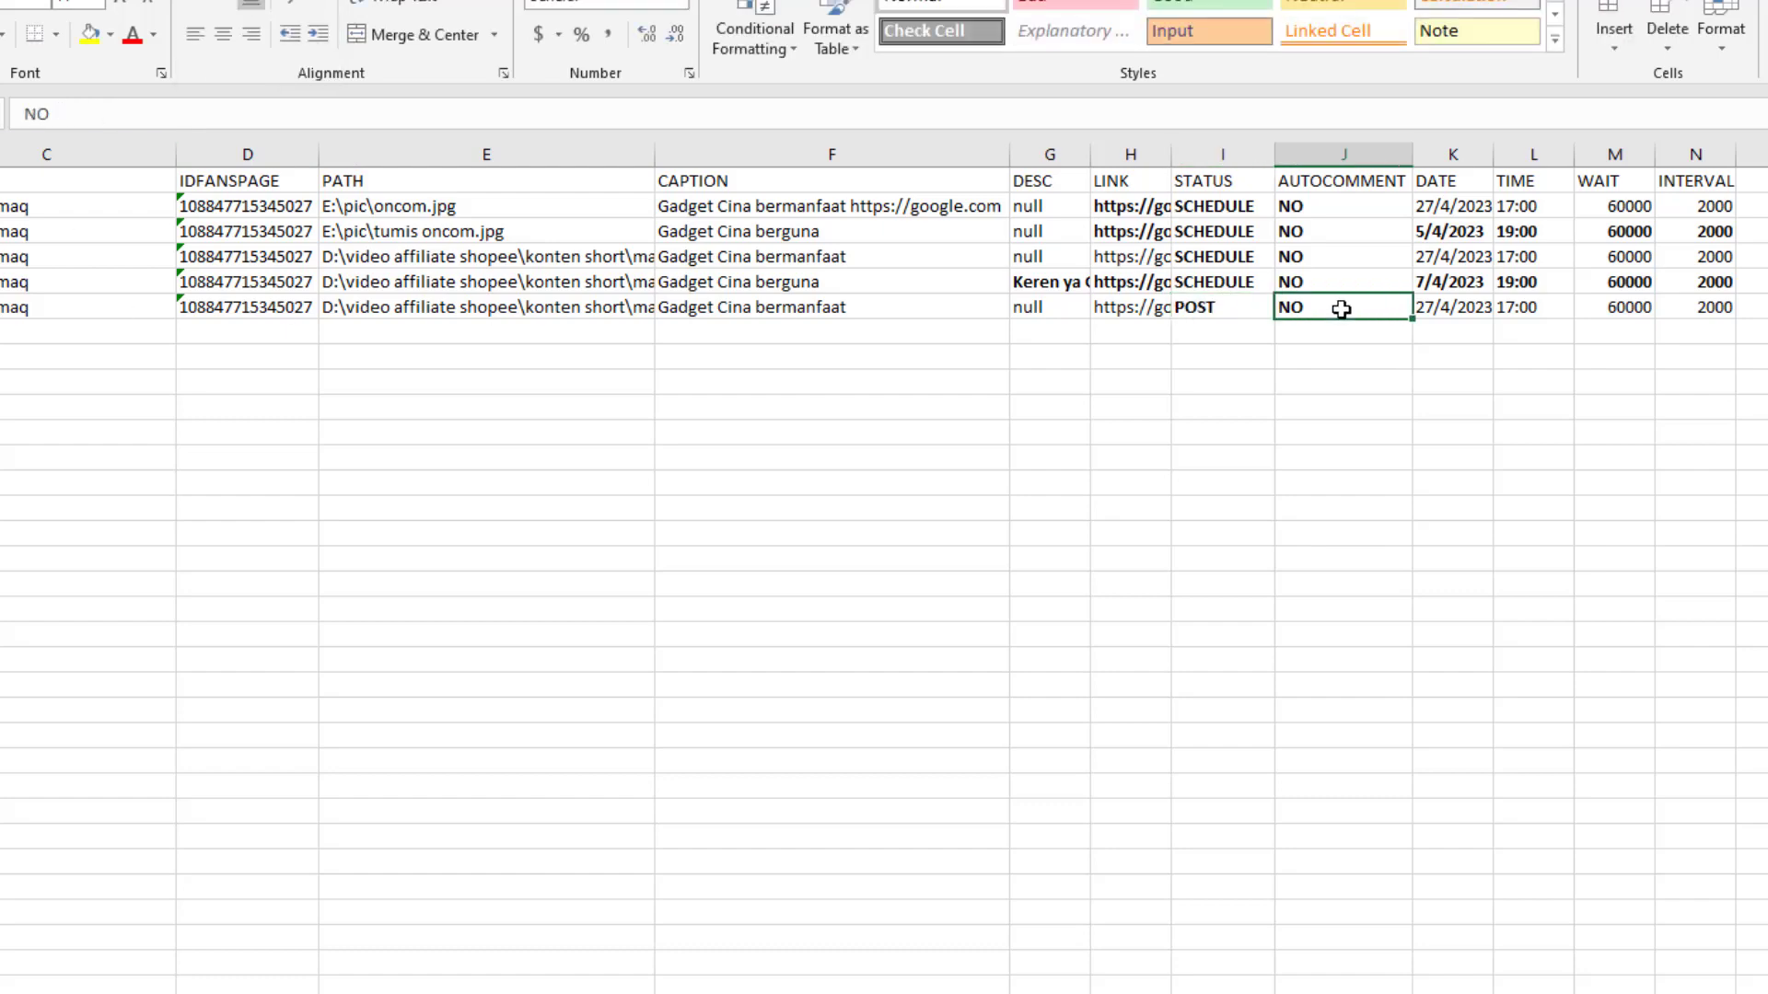
double_click(136, 124)
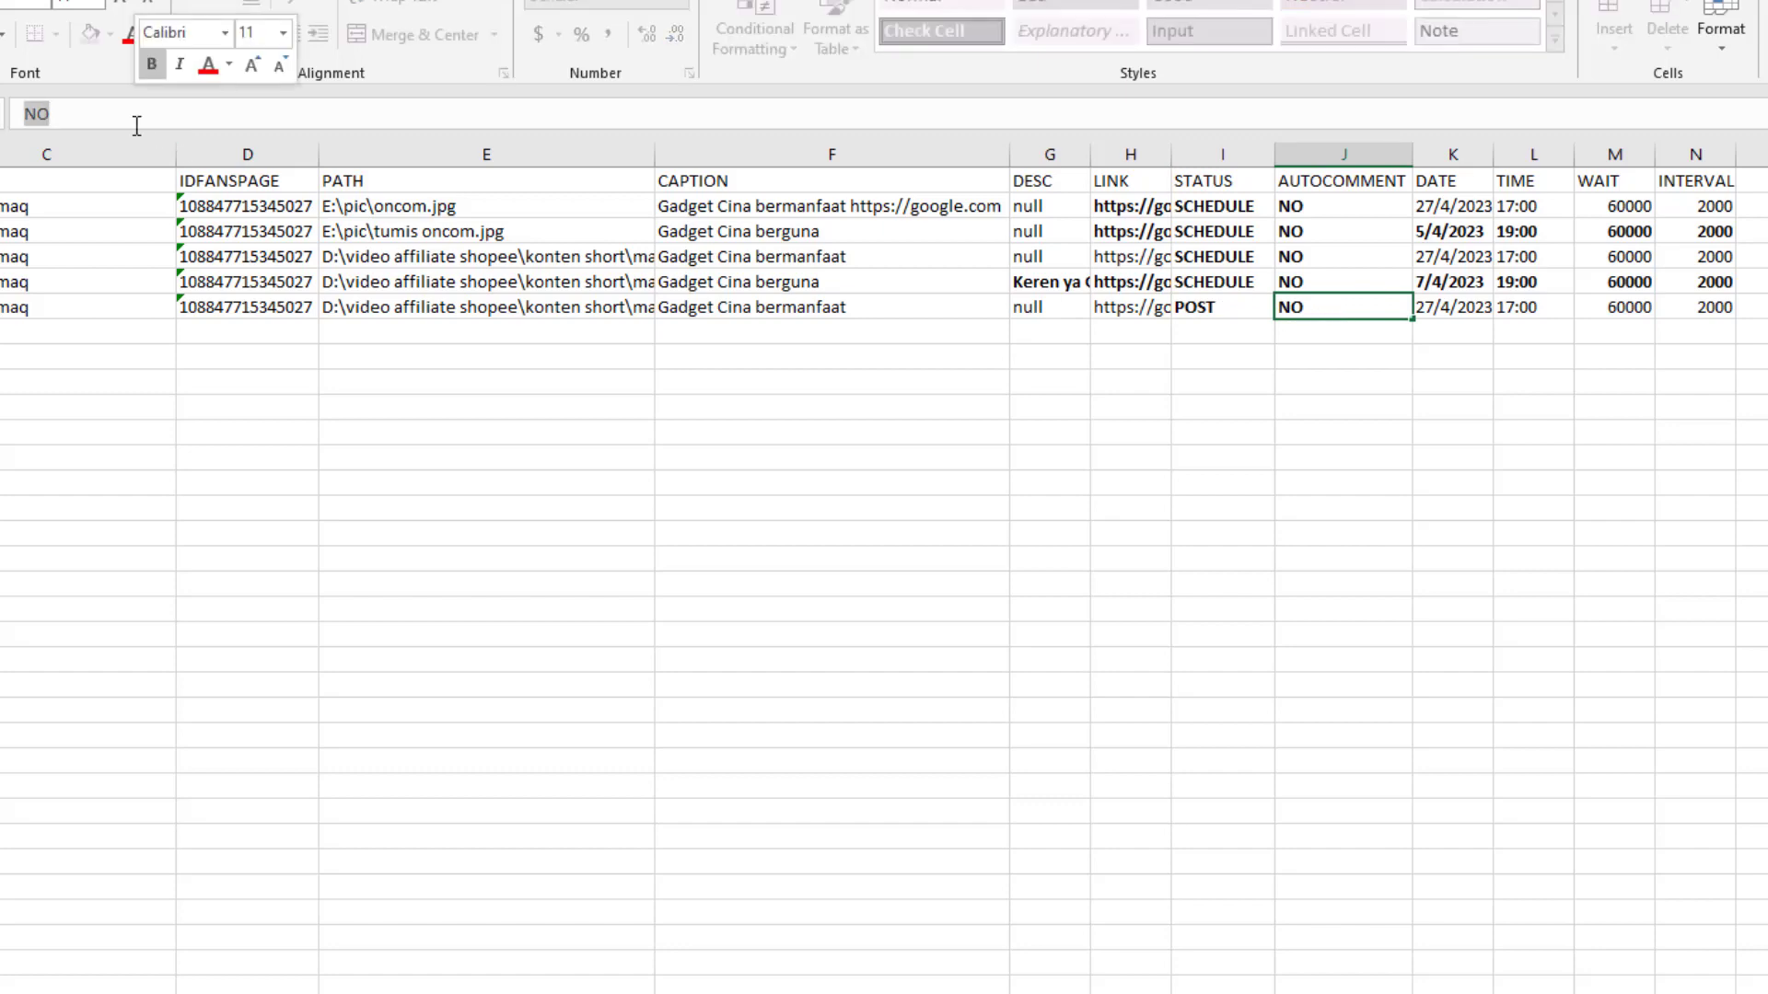
text(kere)
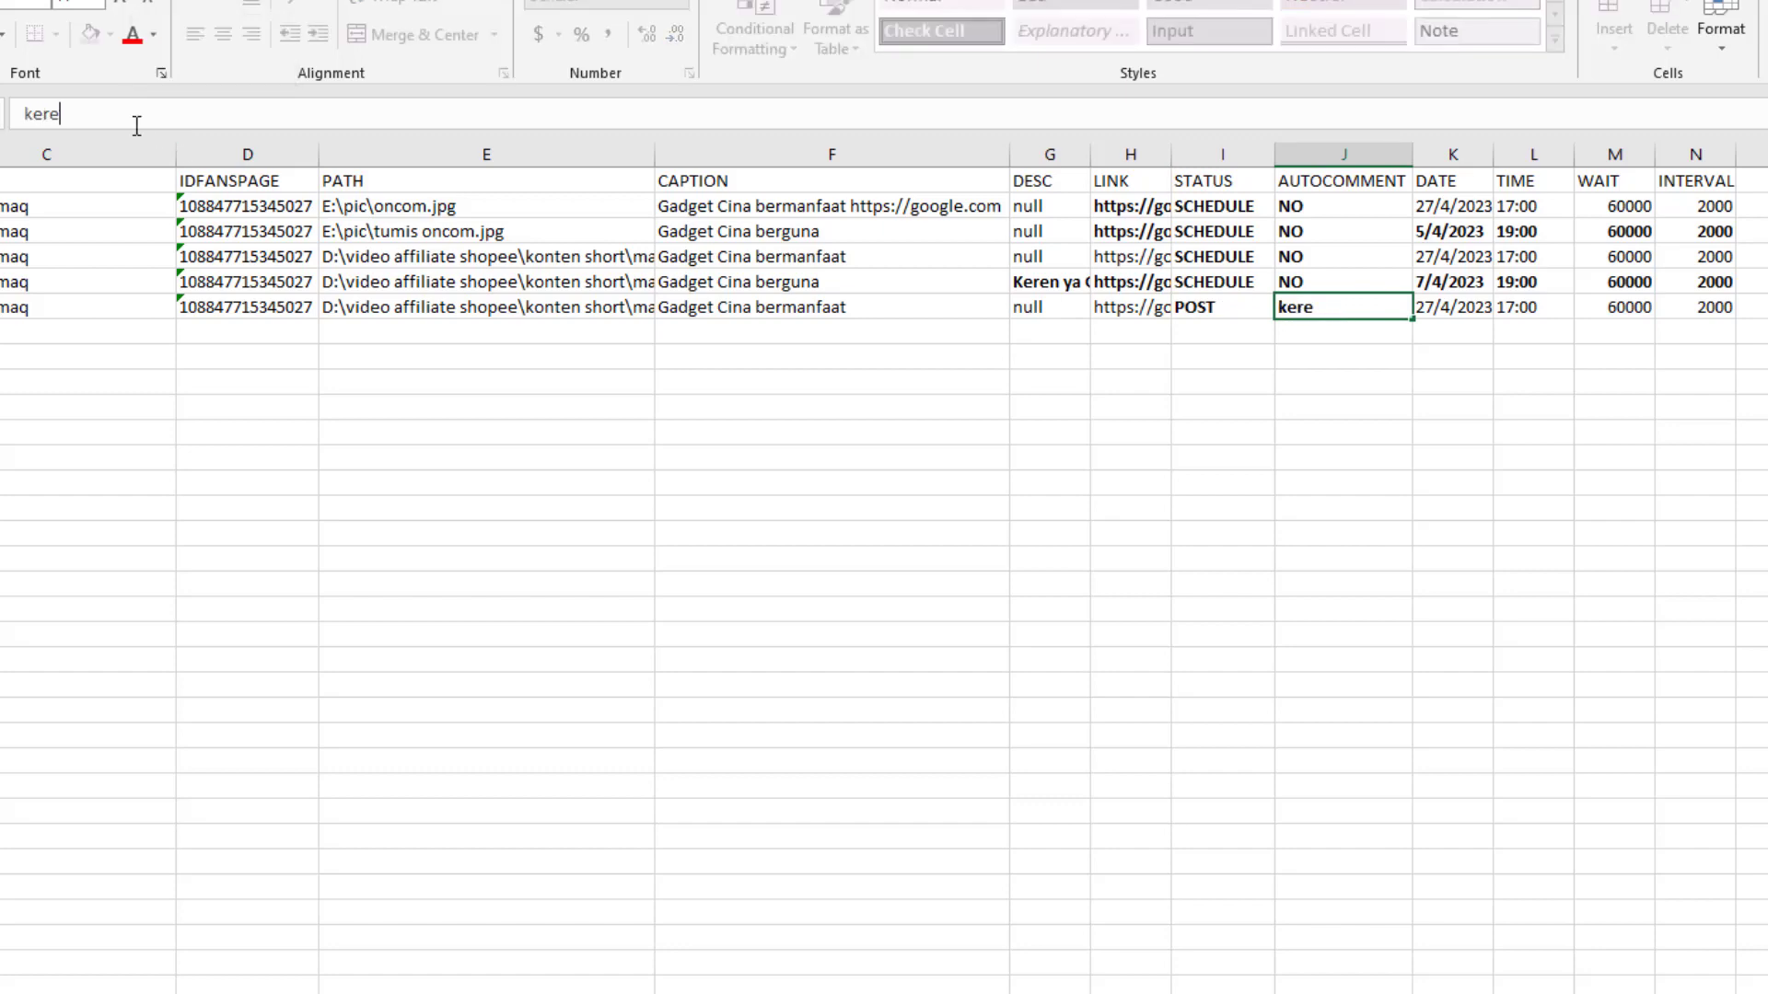
text(nkan)
click(1192, 310)
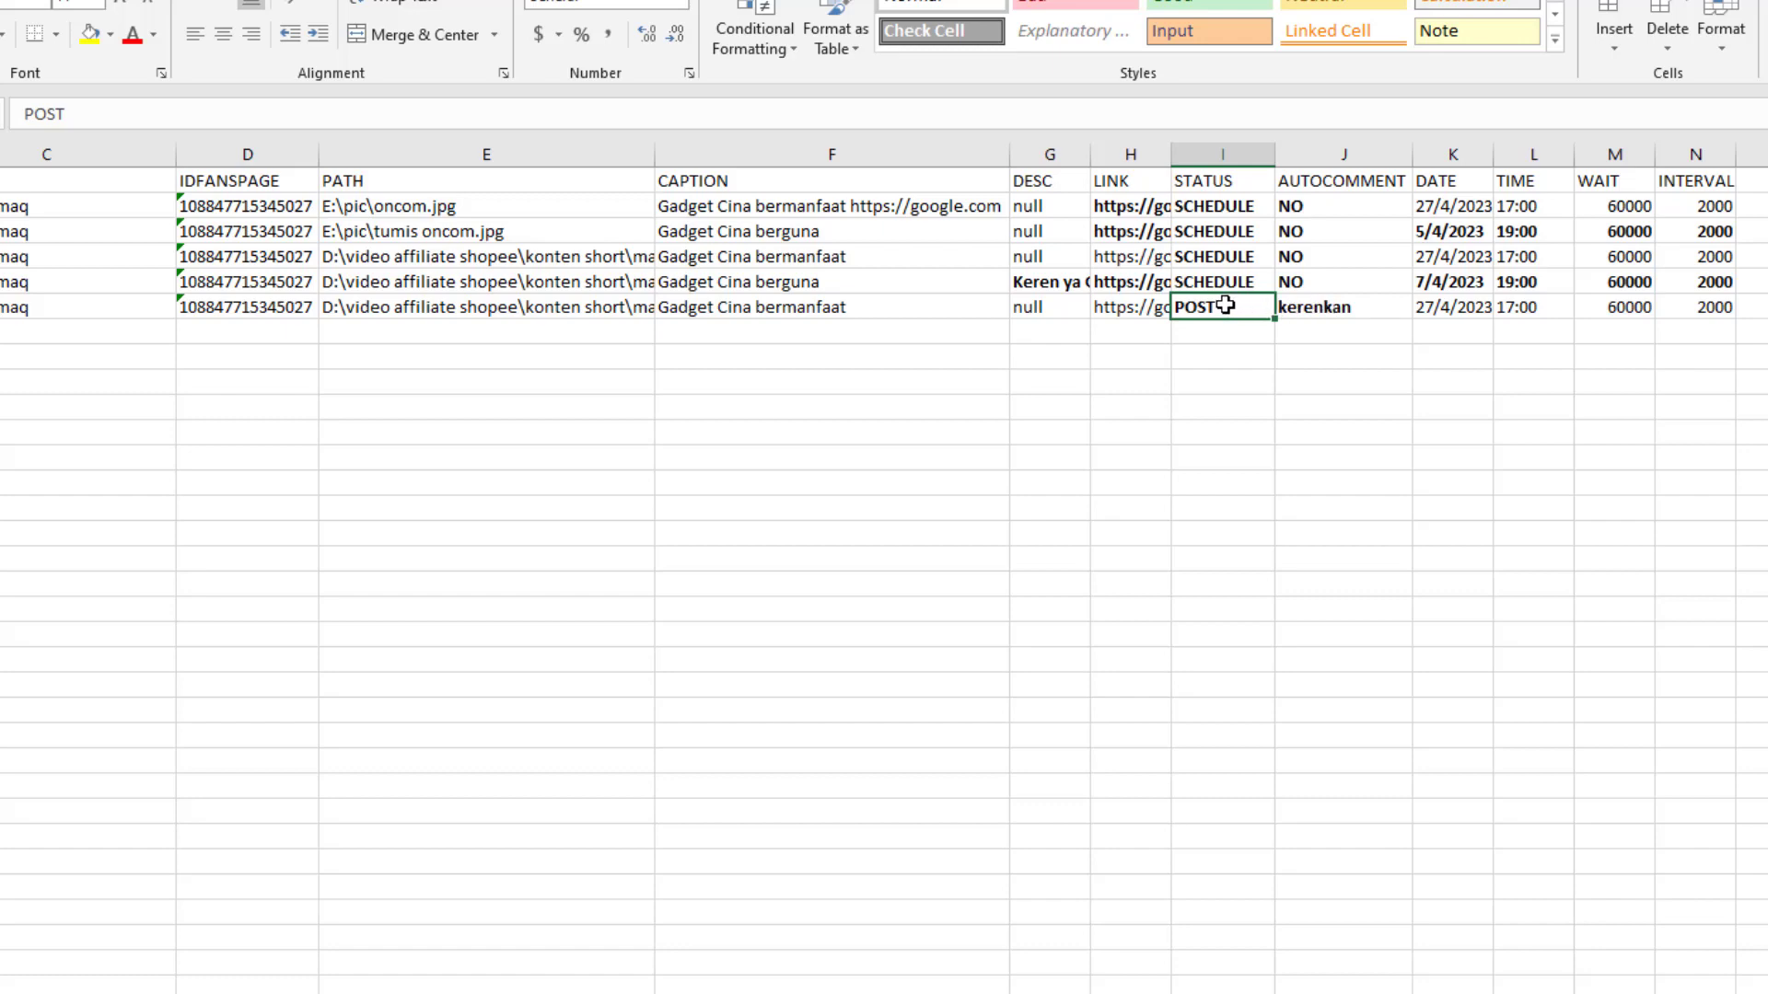
Change K2's date to 20/4/2023 and remove its leading apostrophe
click(1322, 305)
click(1214, 205)
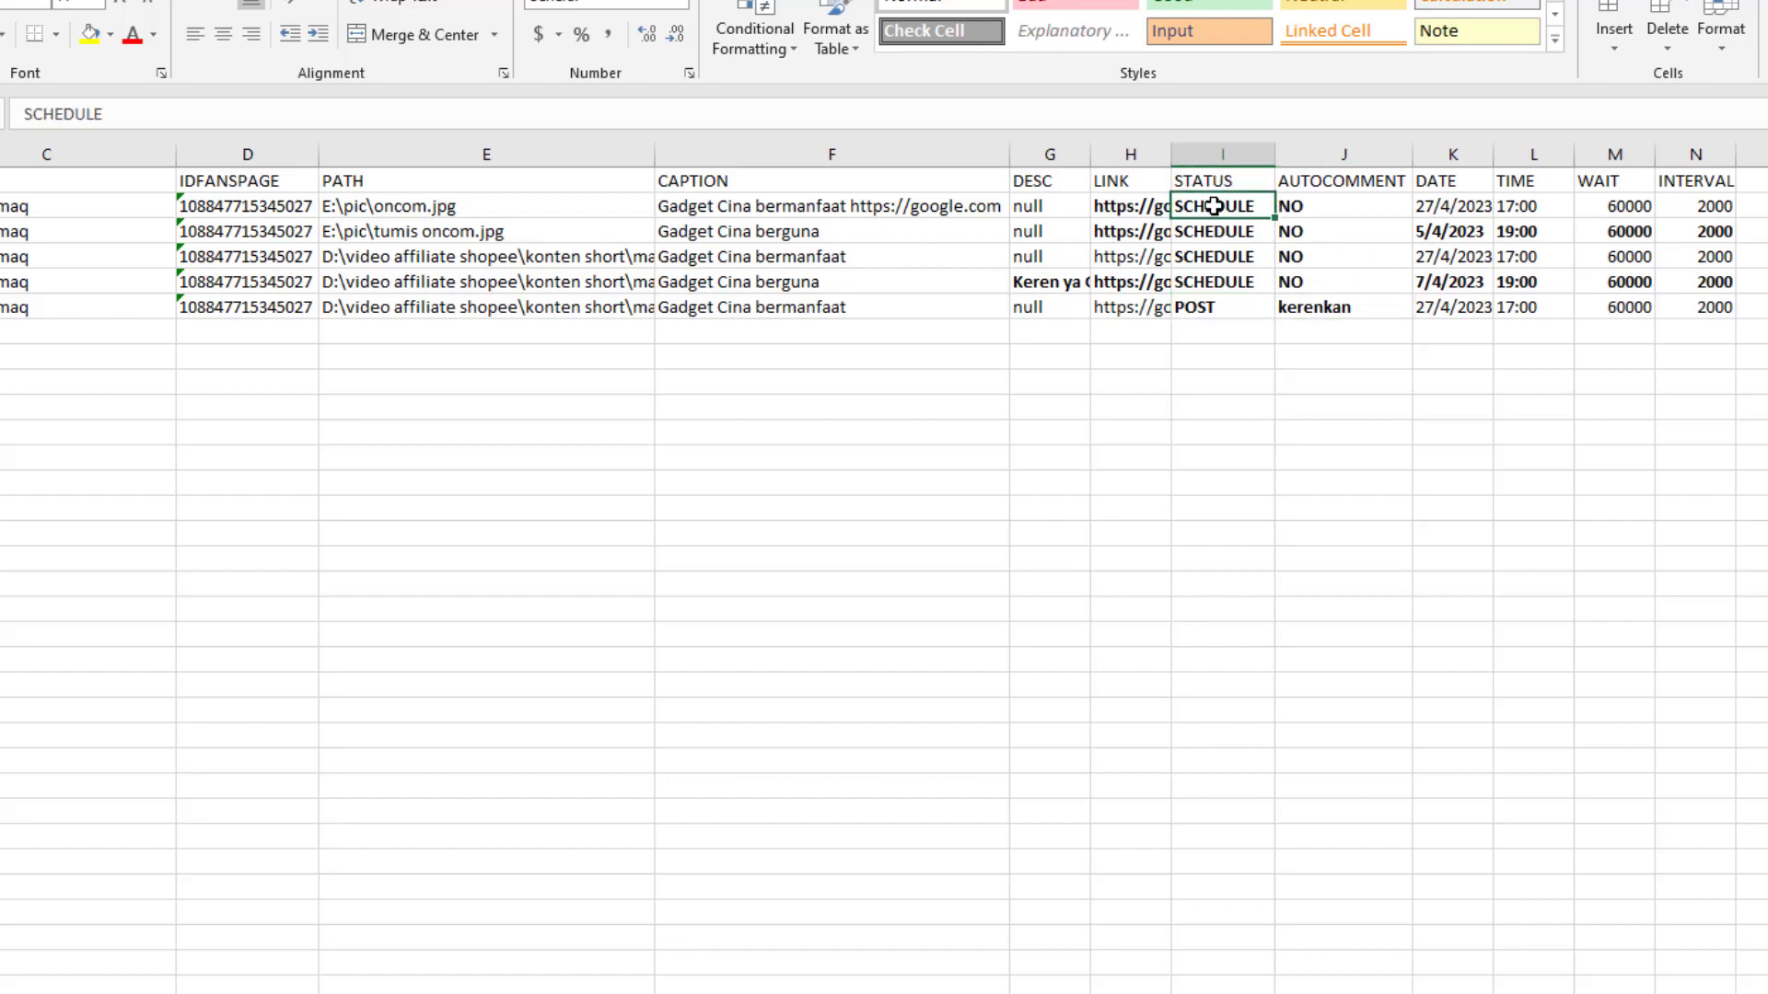
click(0, 209)
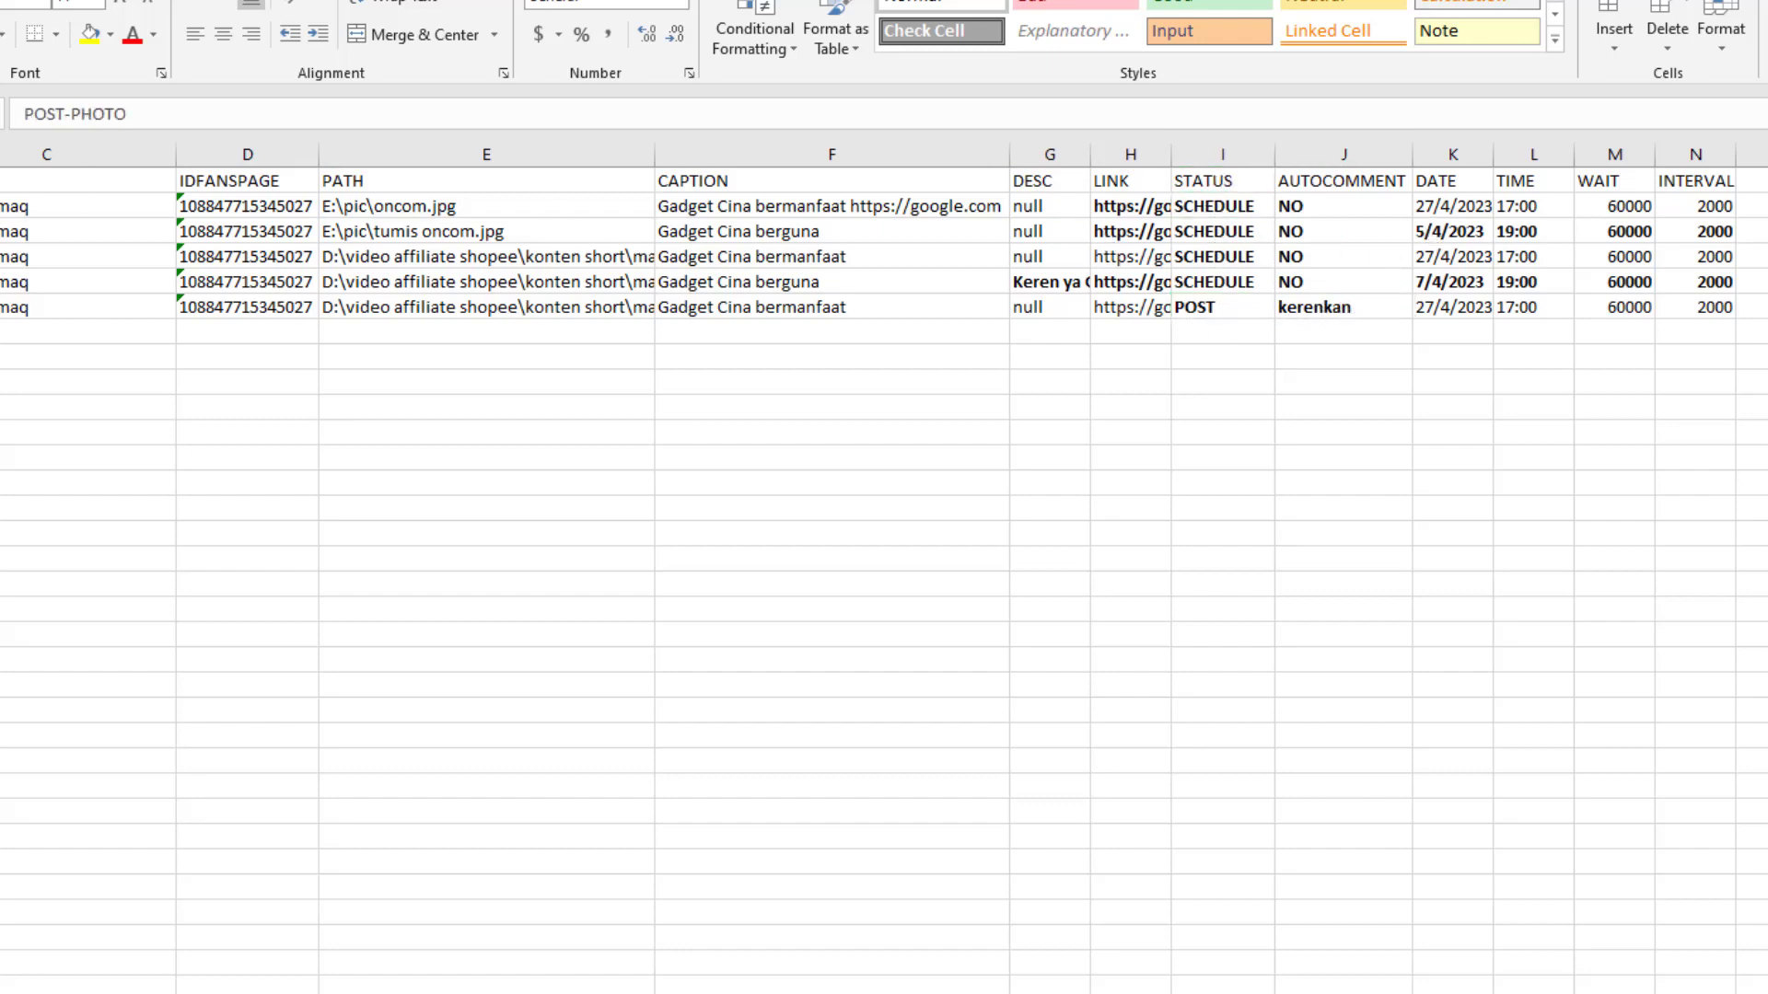
click(1453, 211)
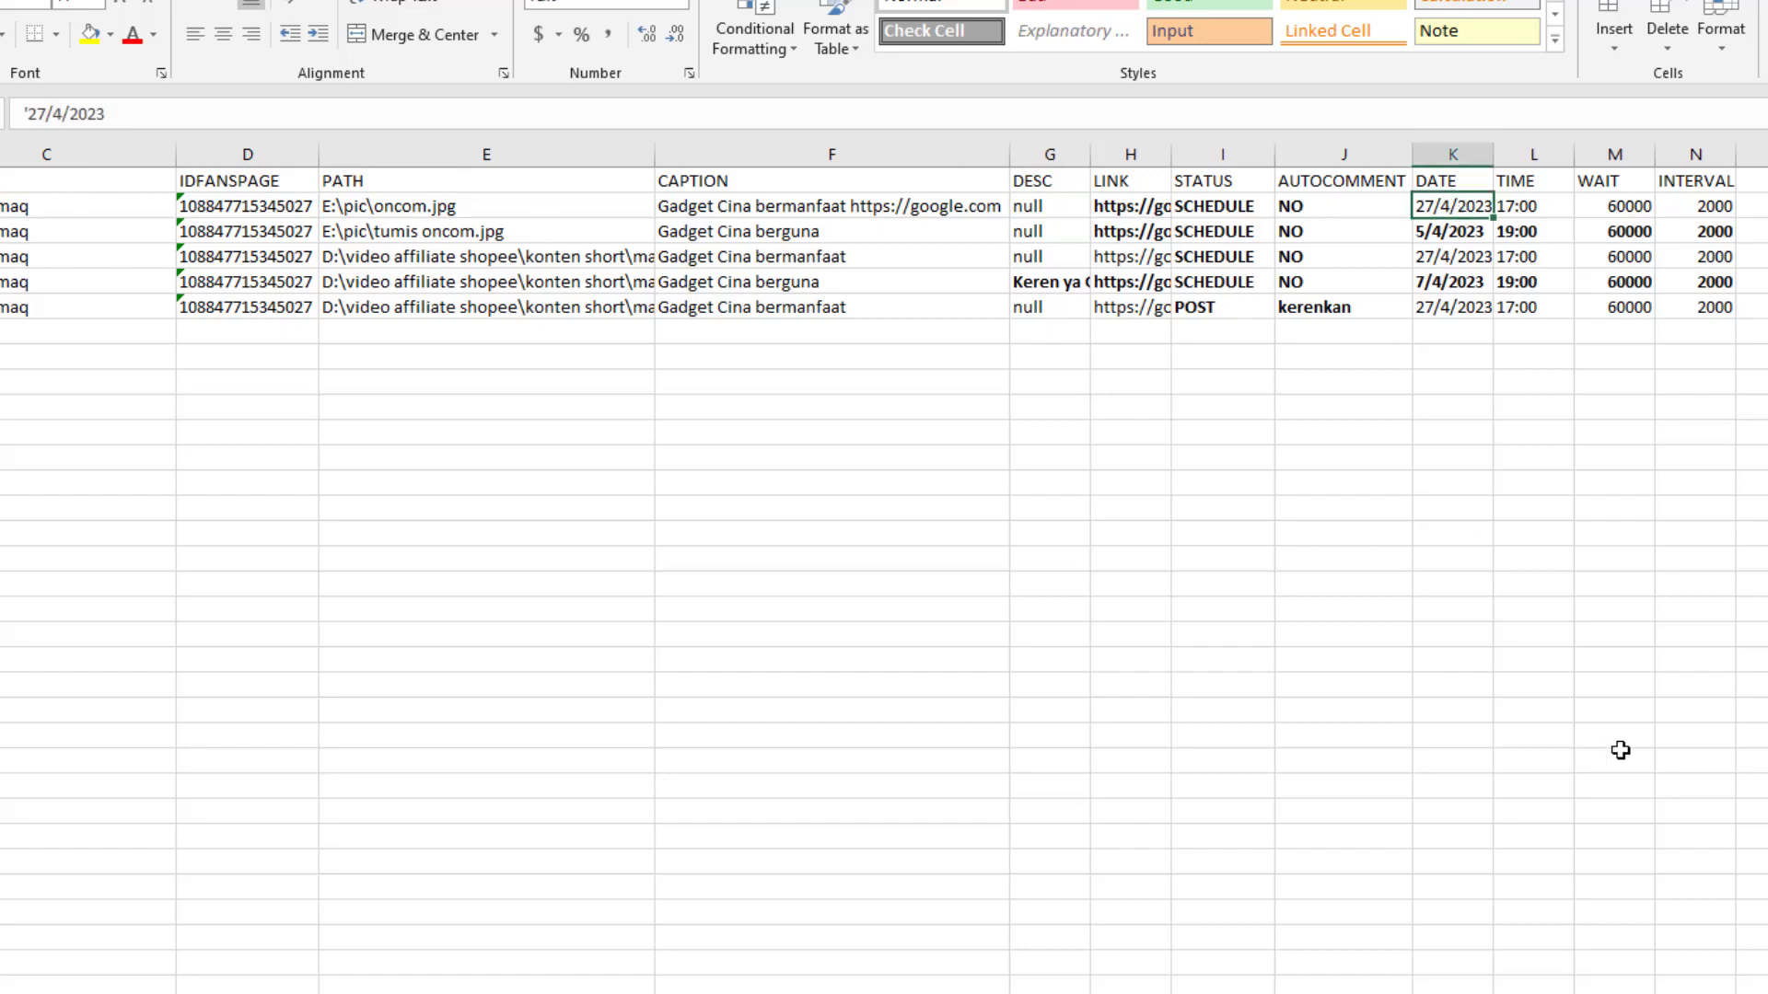
click(48, 113)
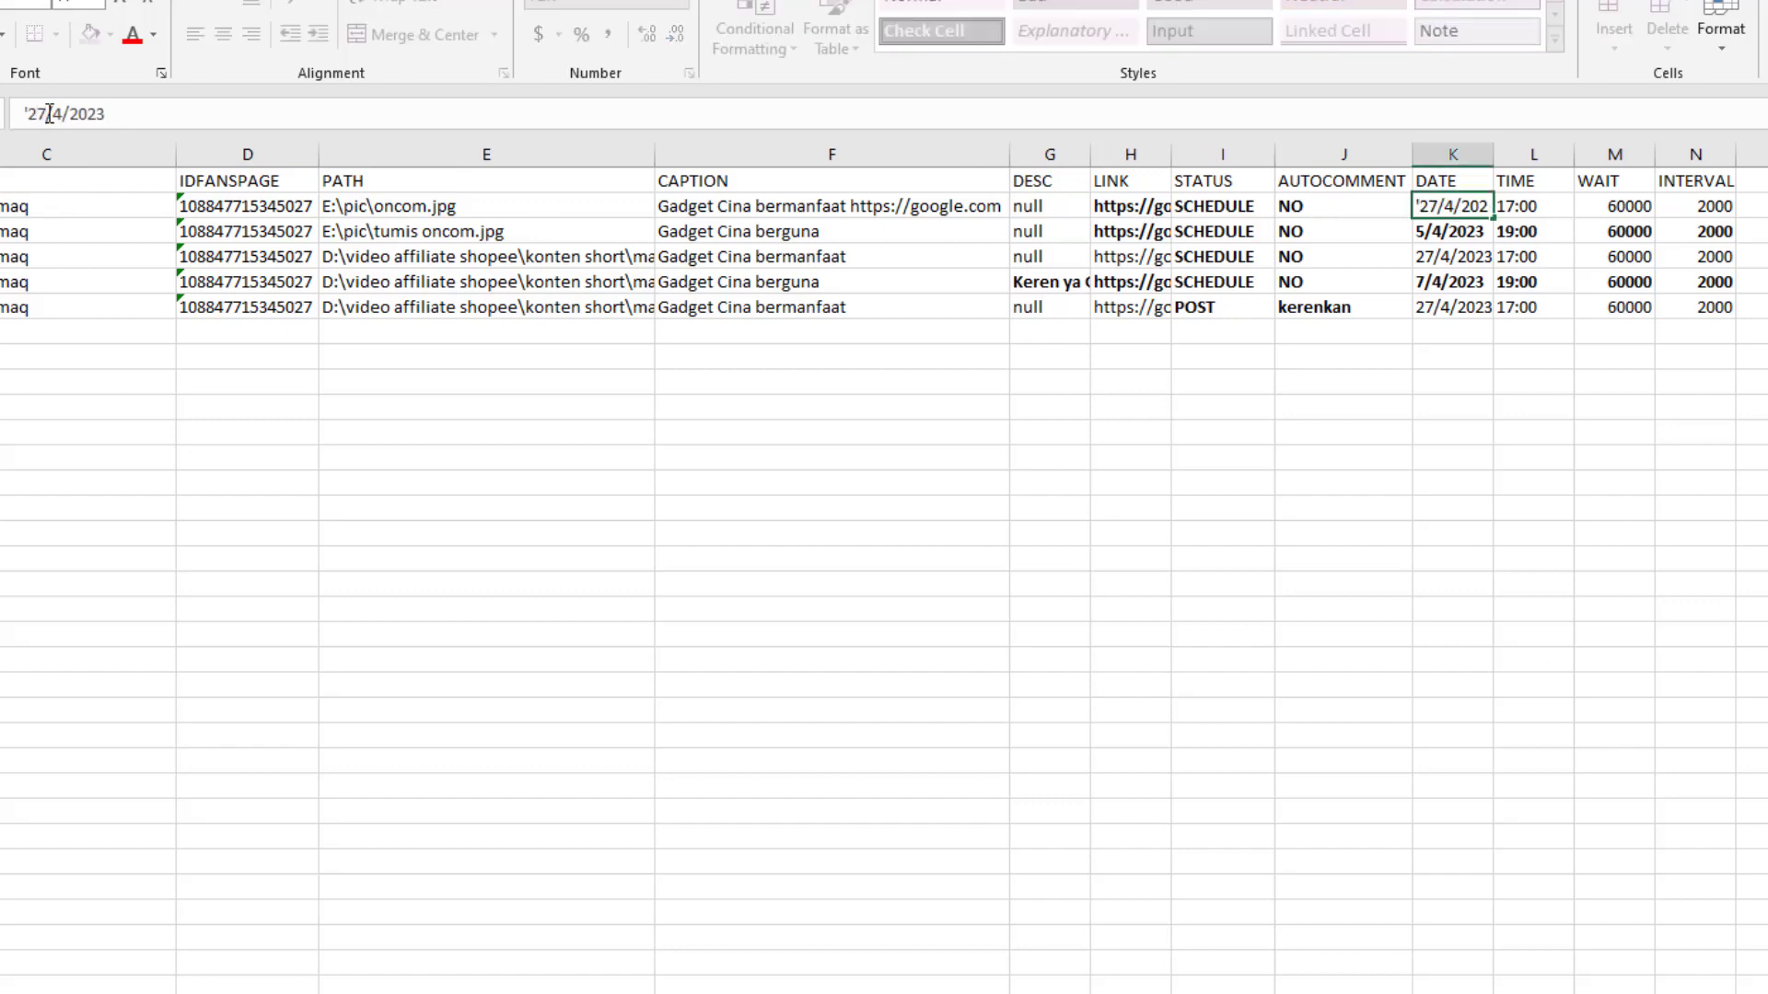
key(BackSpace)
text(0)
key(Return)
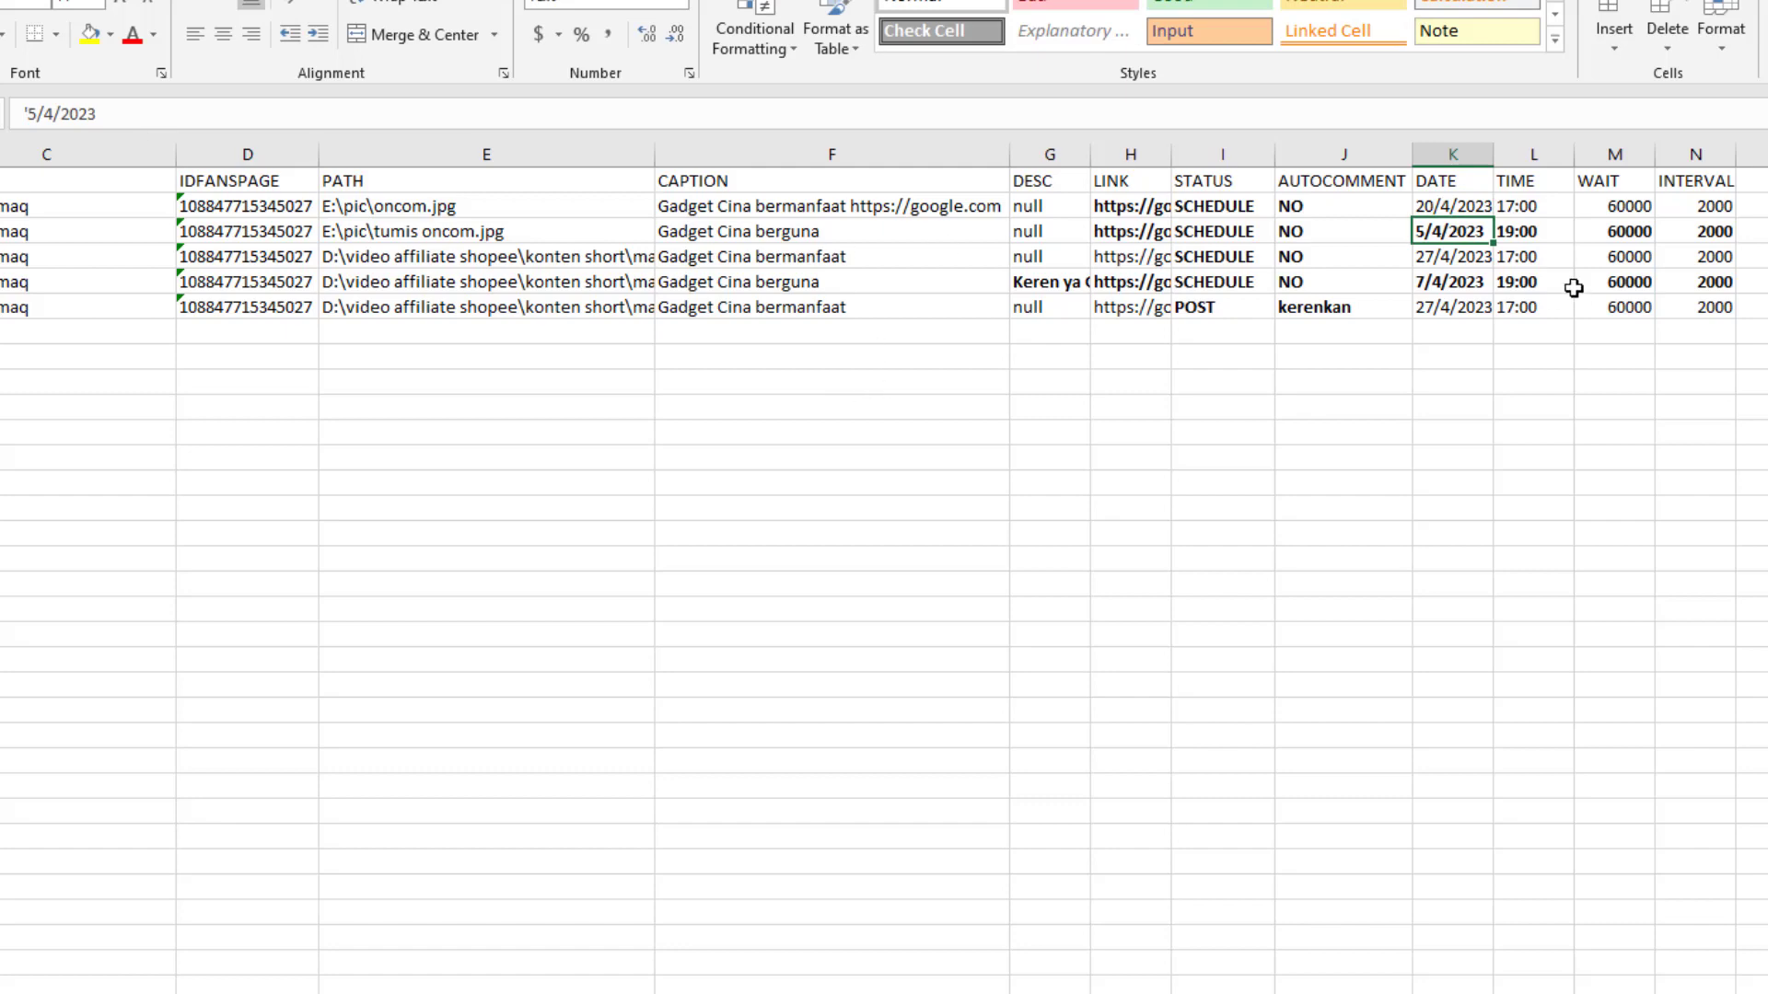
click(1459, 206)
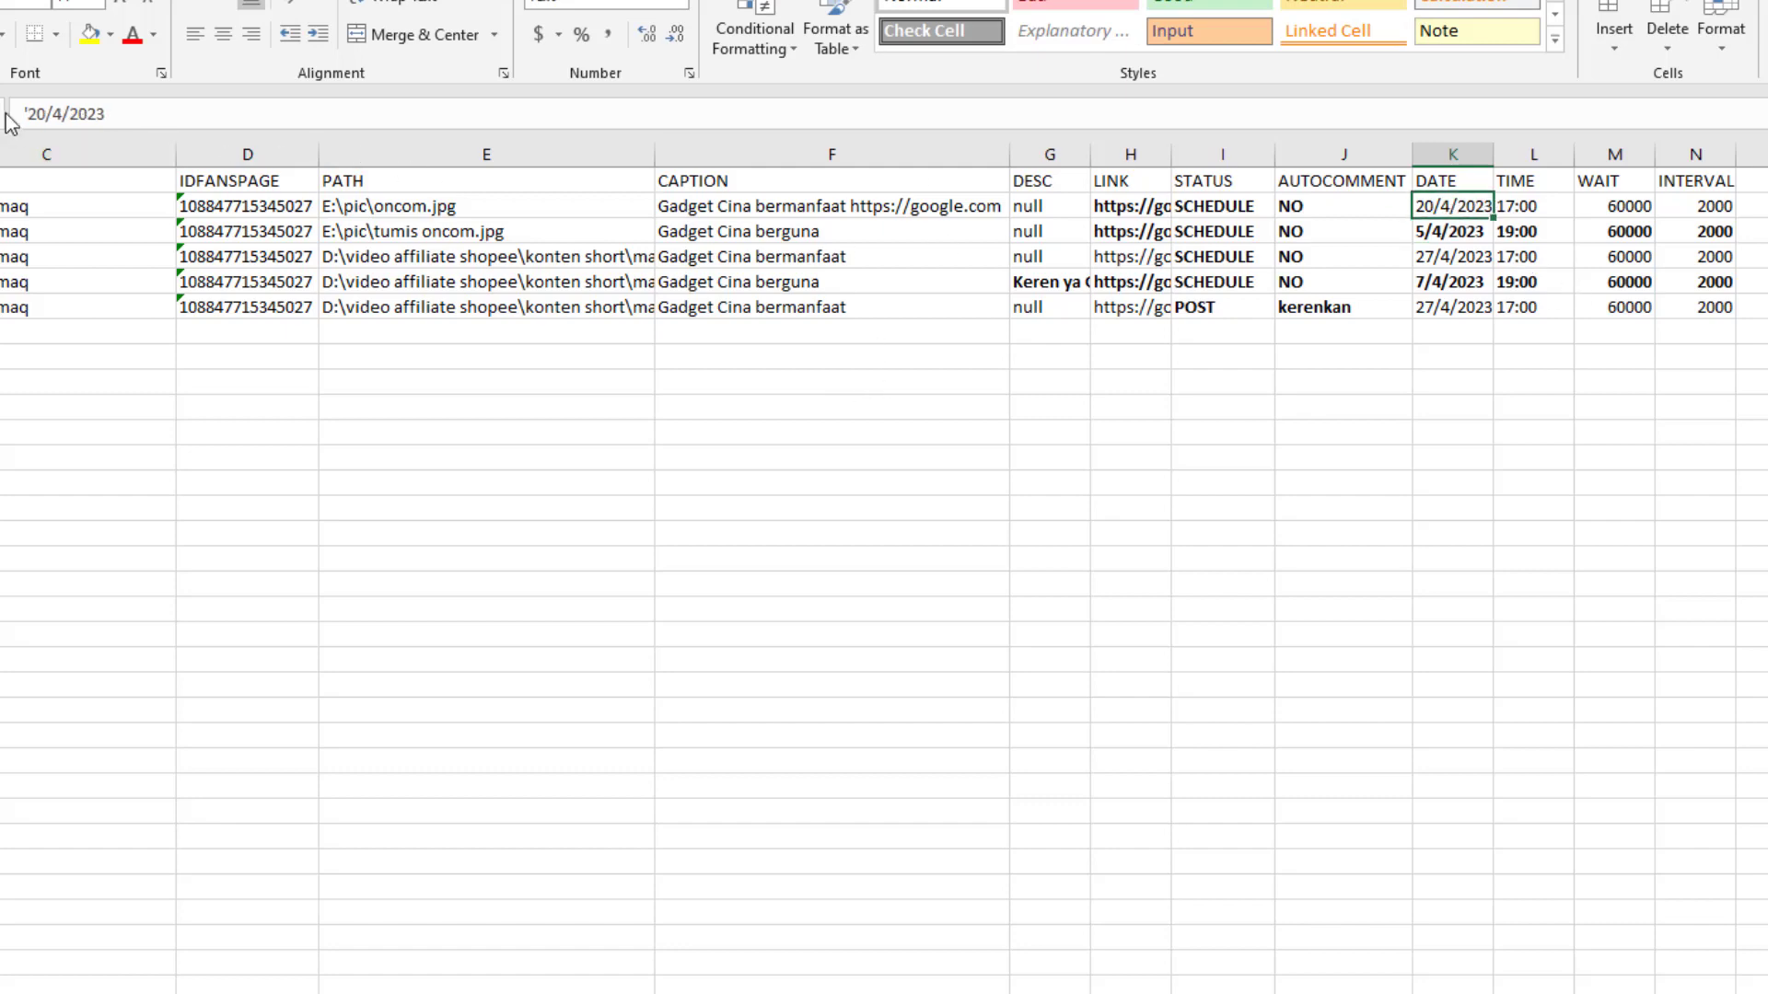
click(86, 113)
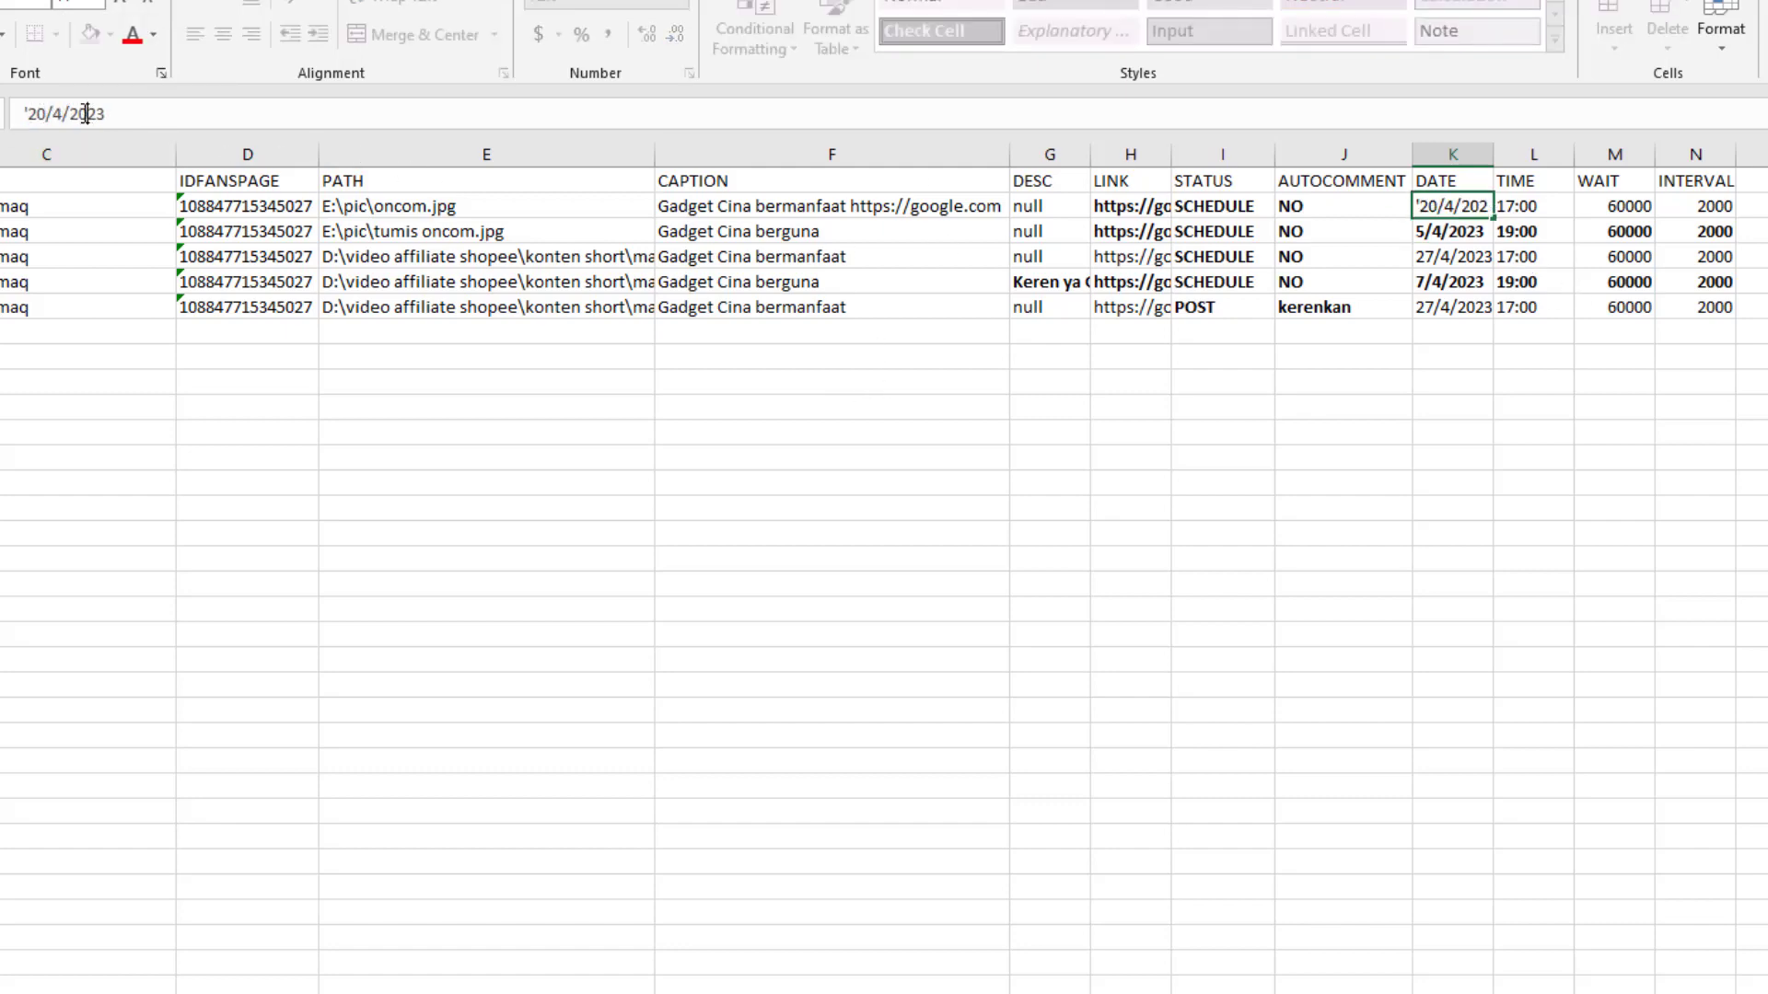
click(24, 110)
drag(25, 110, 25, 108)
key(BackSpace)
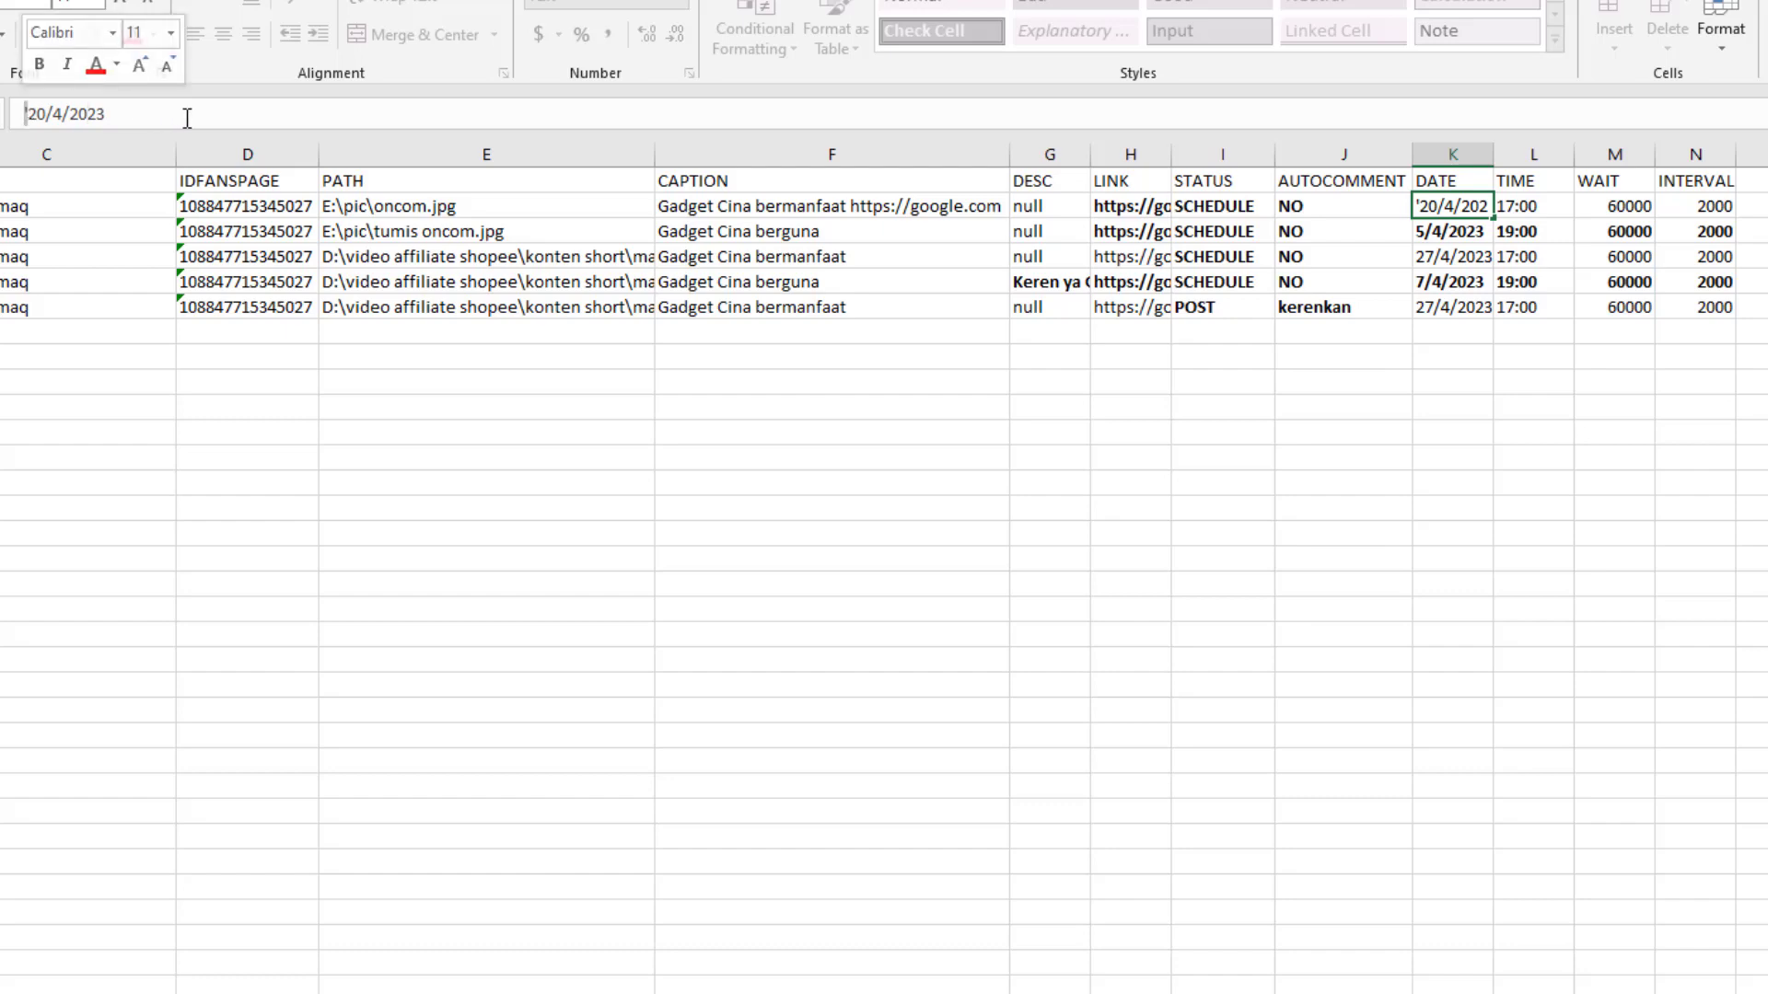
click(1435, 330)
Copy the 20/4/2023 date from K2 into K3, K4 and K5
click(1477, 208)
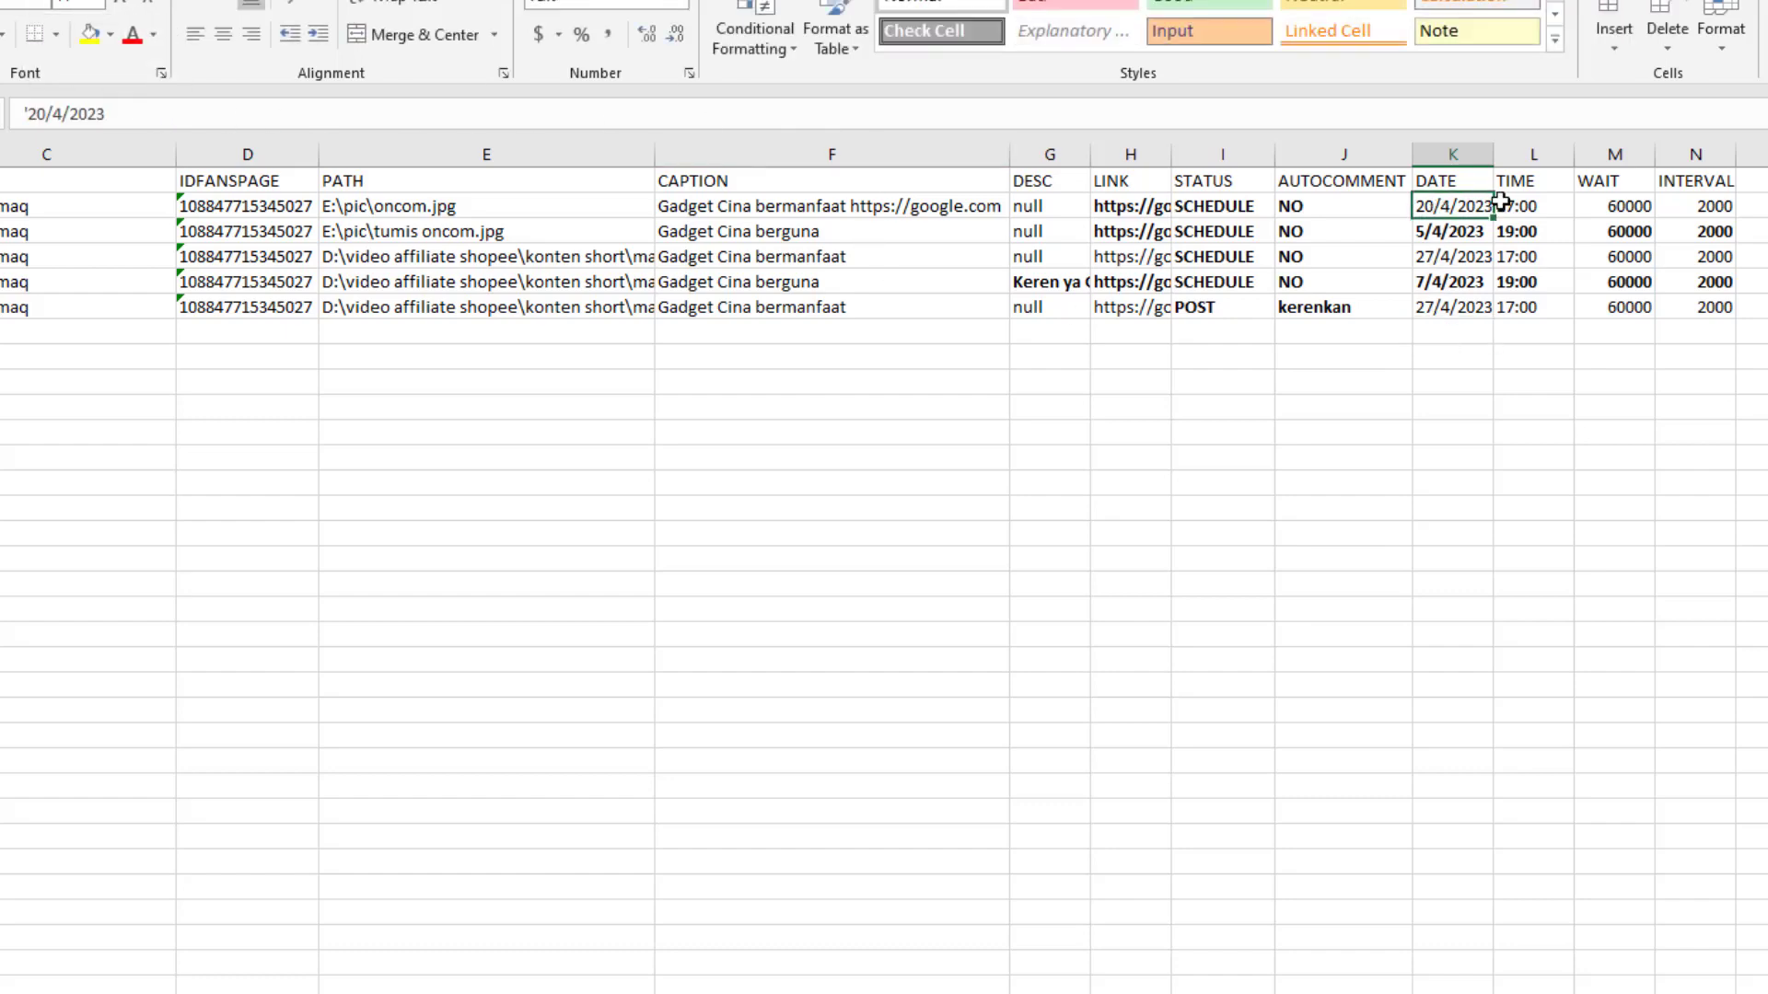
key(ctrl+c)
click(1460, 231)
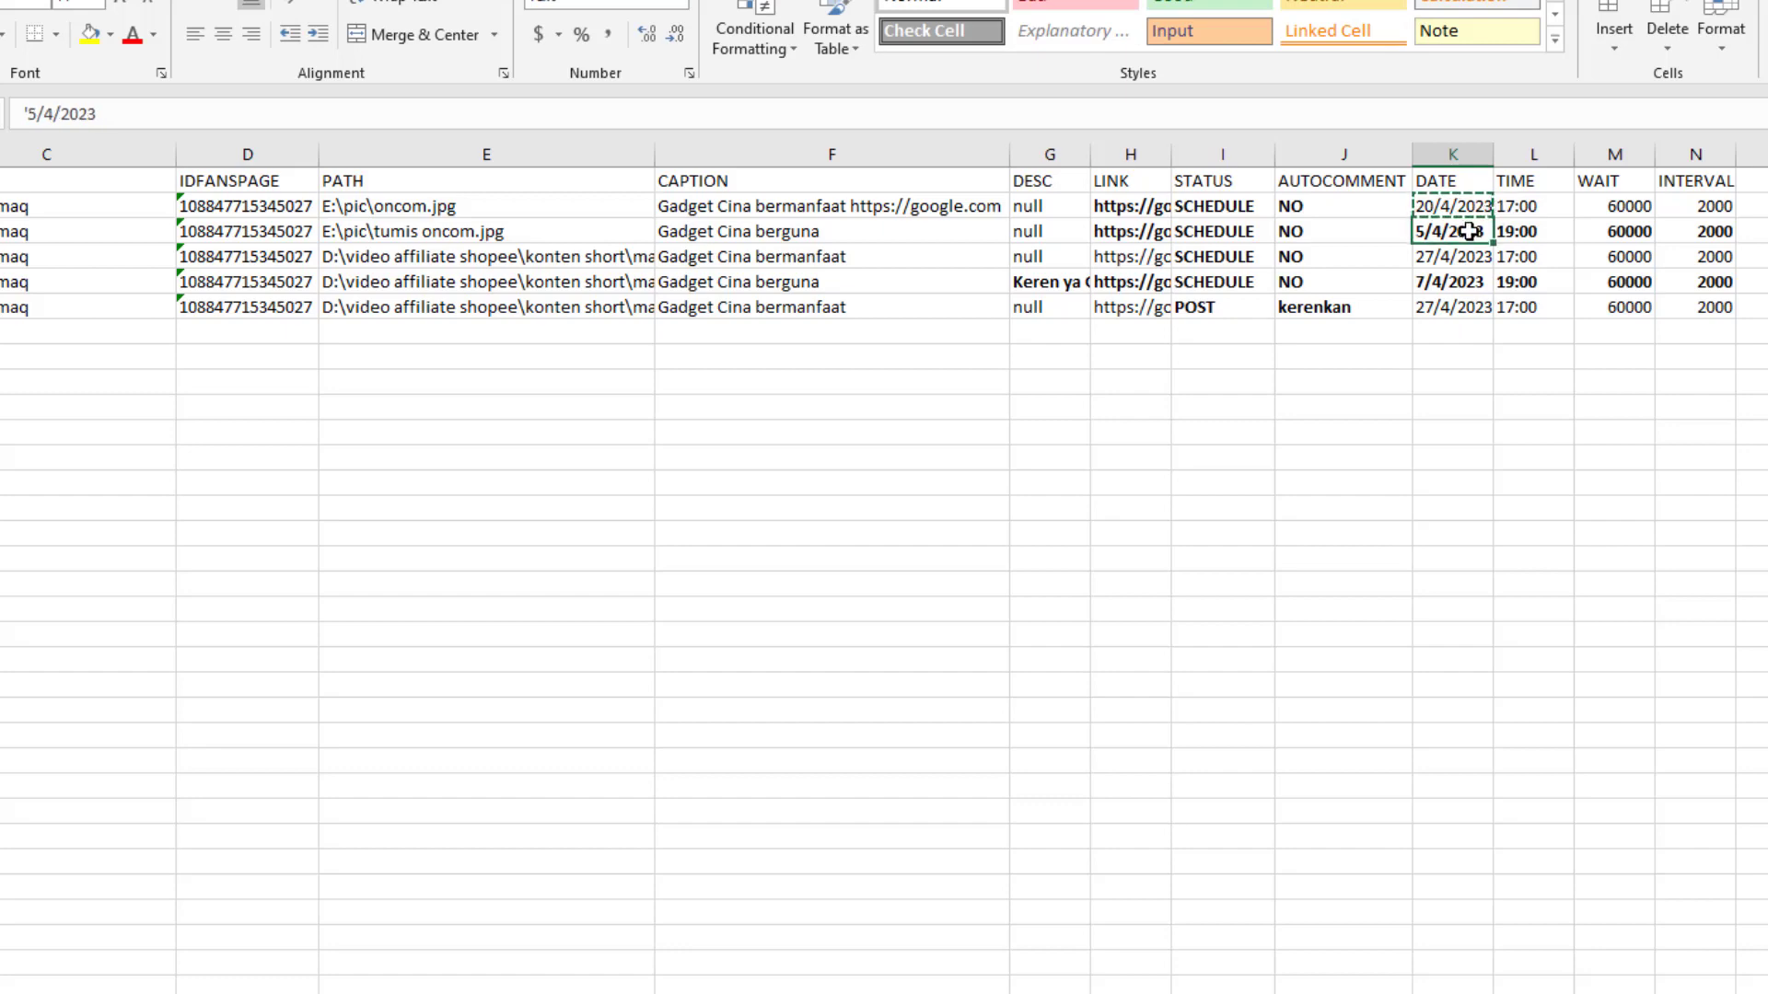
key(ctrl+v)
click(1459, 255)
key(ctrl+v)
click(1461, 279)
key(ctrl+v)
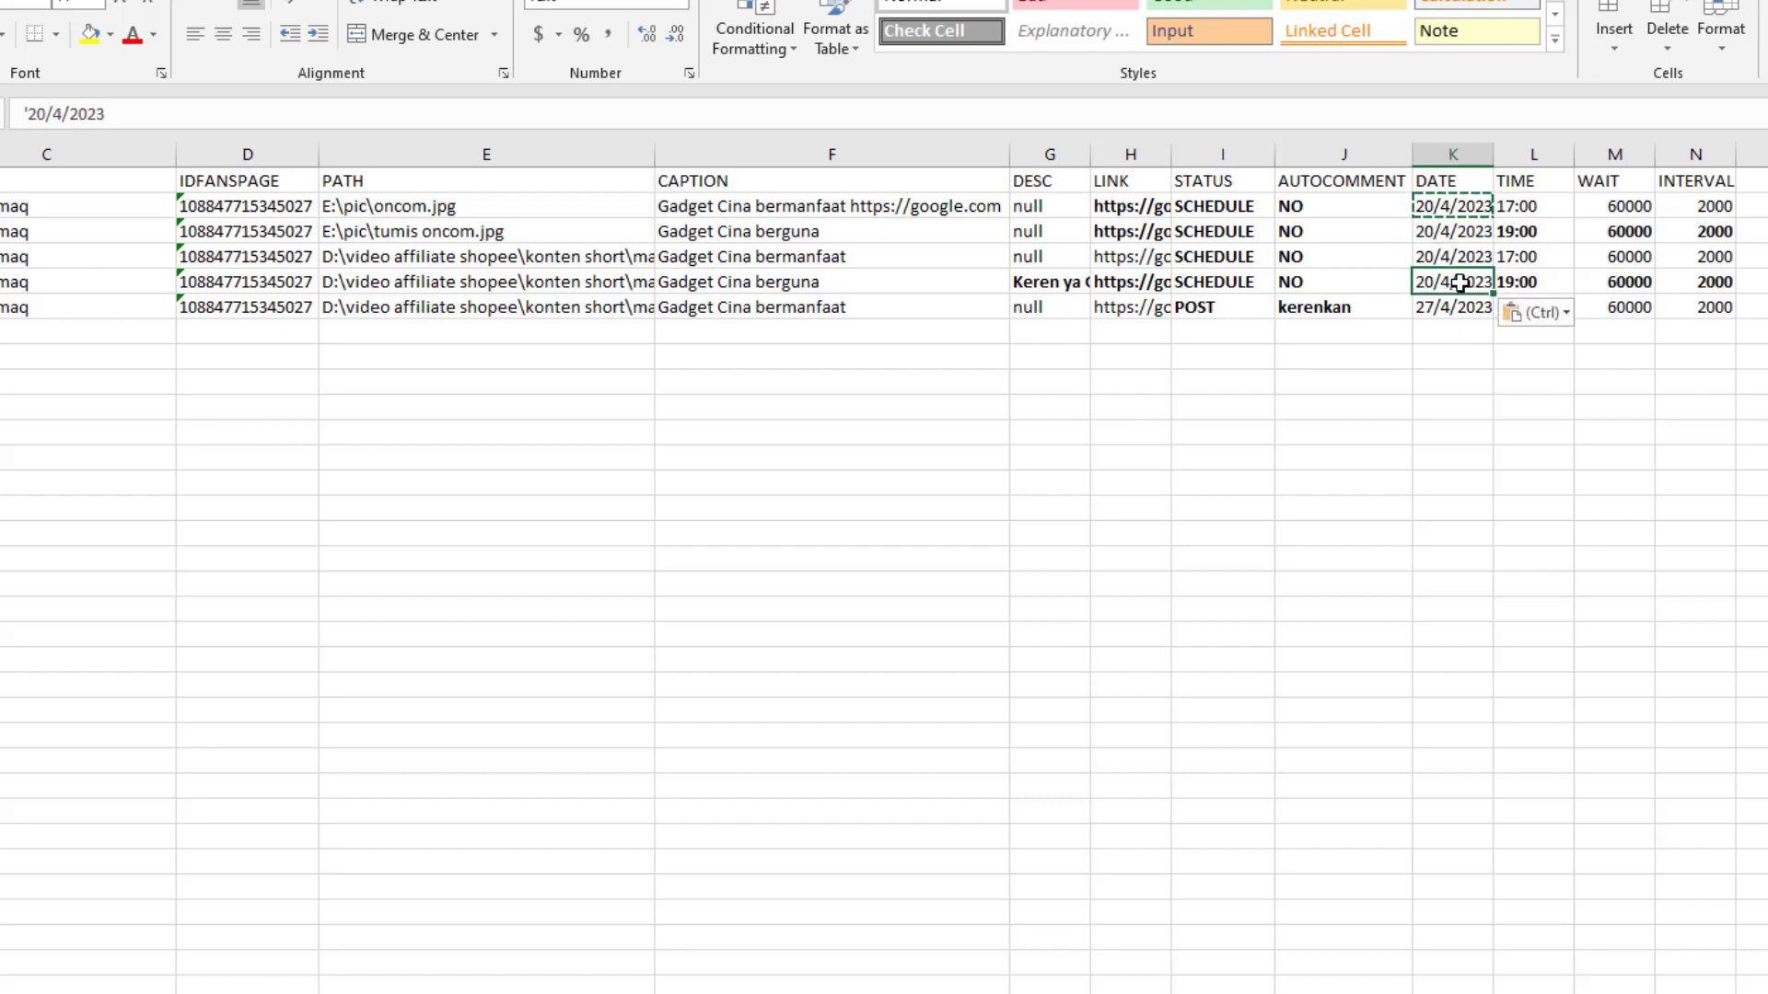
click(1452, 406)
Fix L2's time to 17:00 and fill it down the TIME column to L6
click(1516, 207)
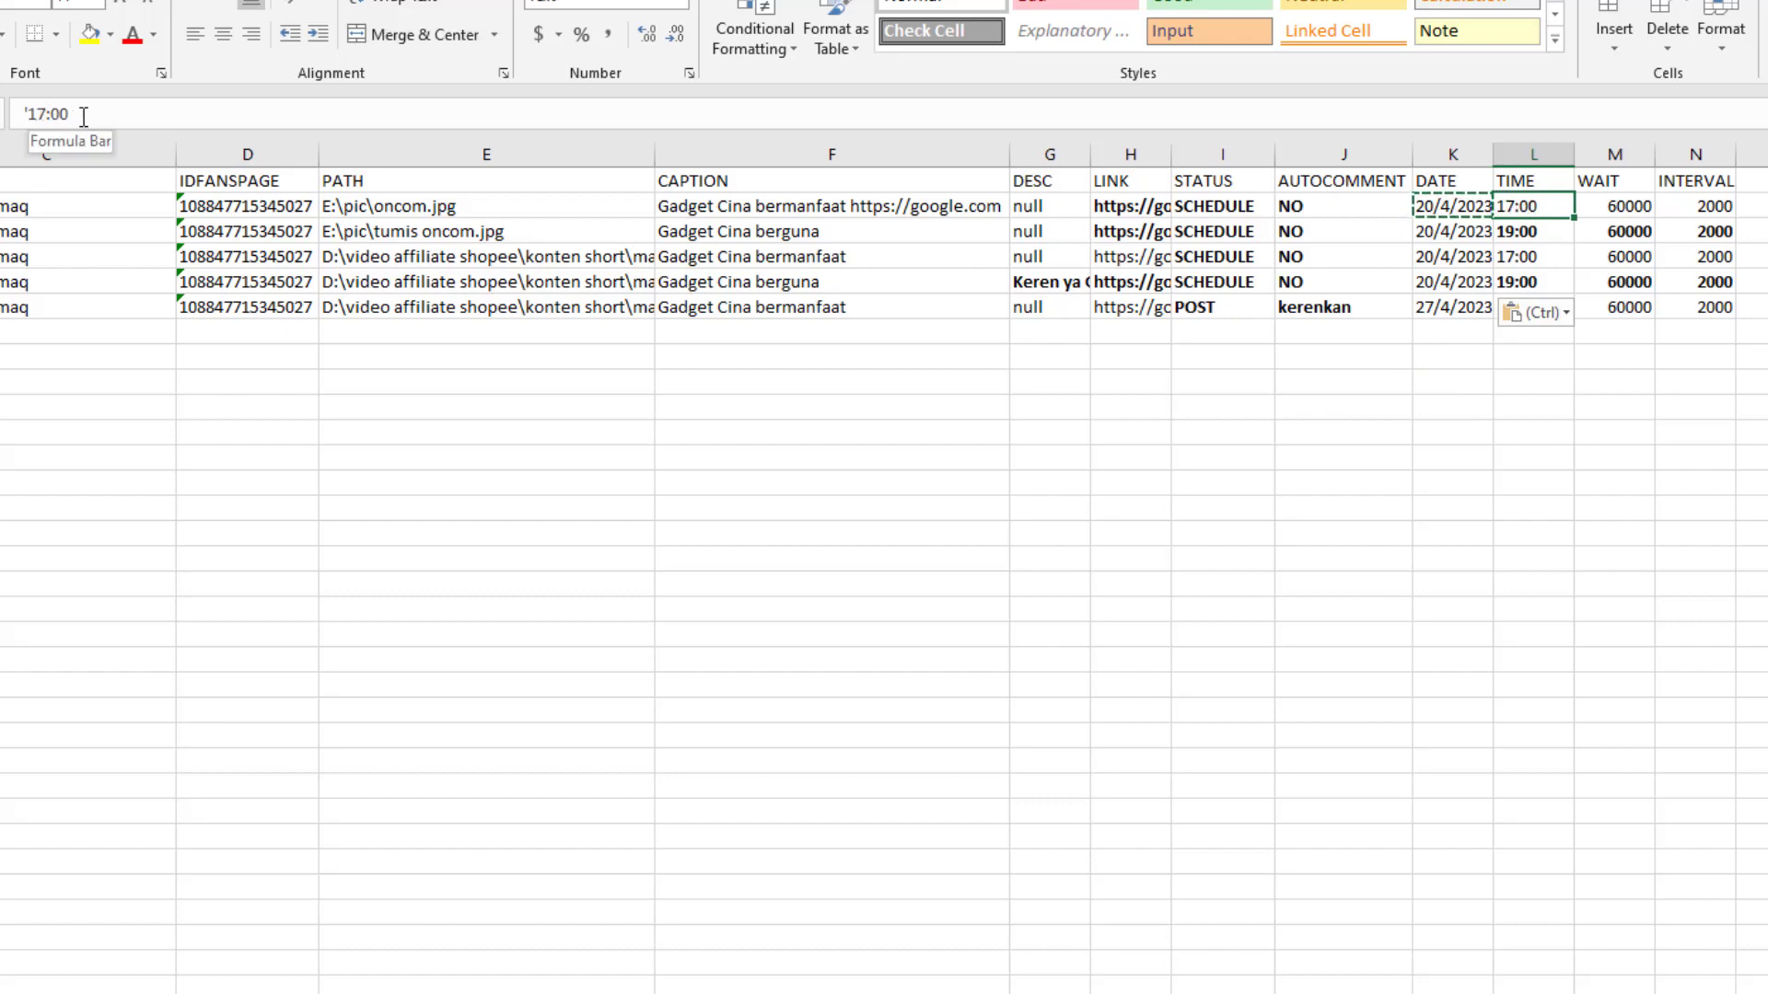
click(27, 111)
drag(26, 110, 18, 116)
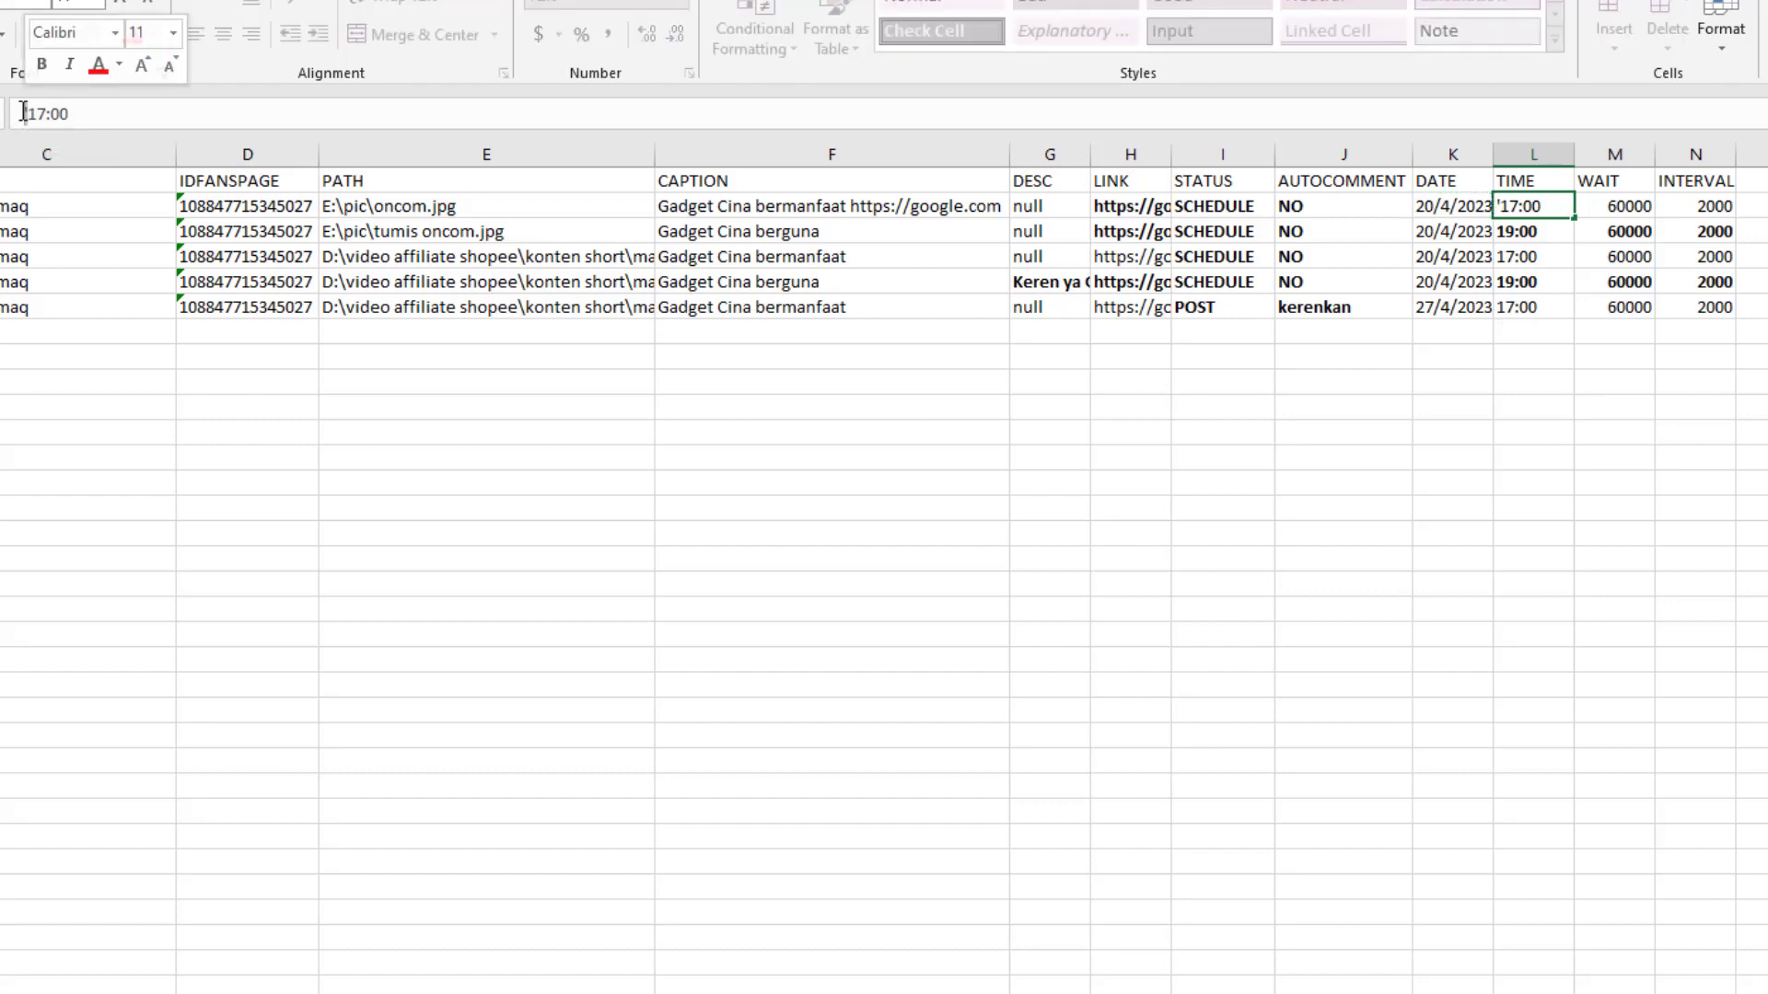
click(1544, 250)
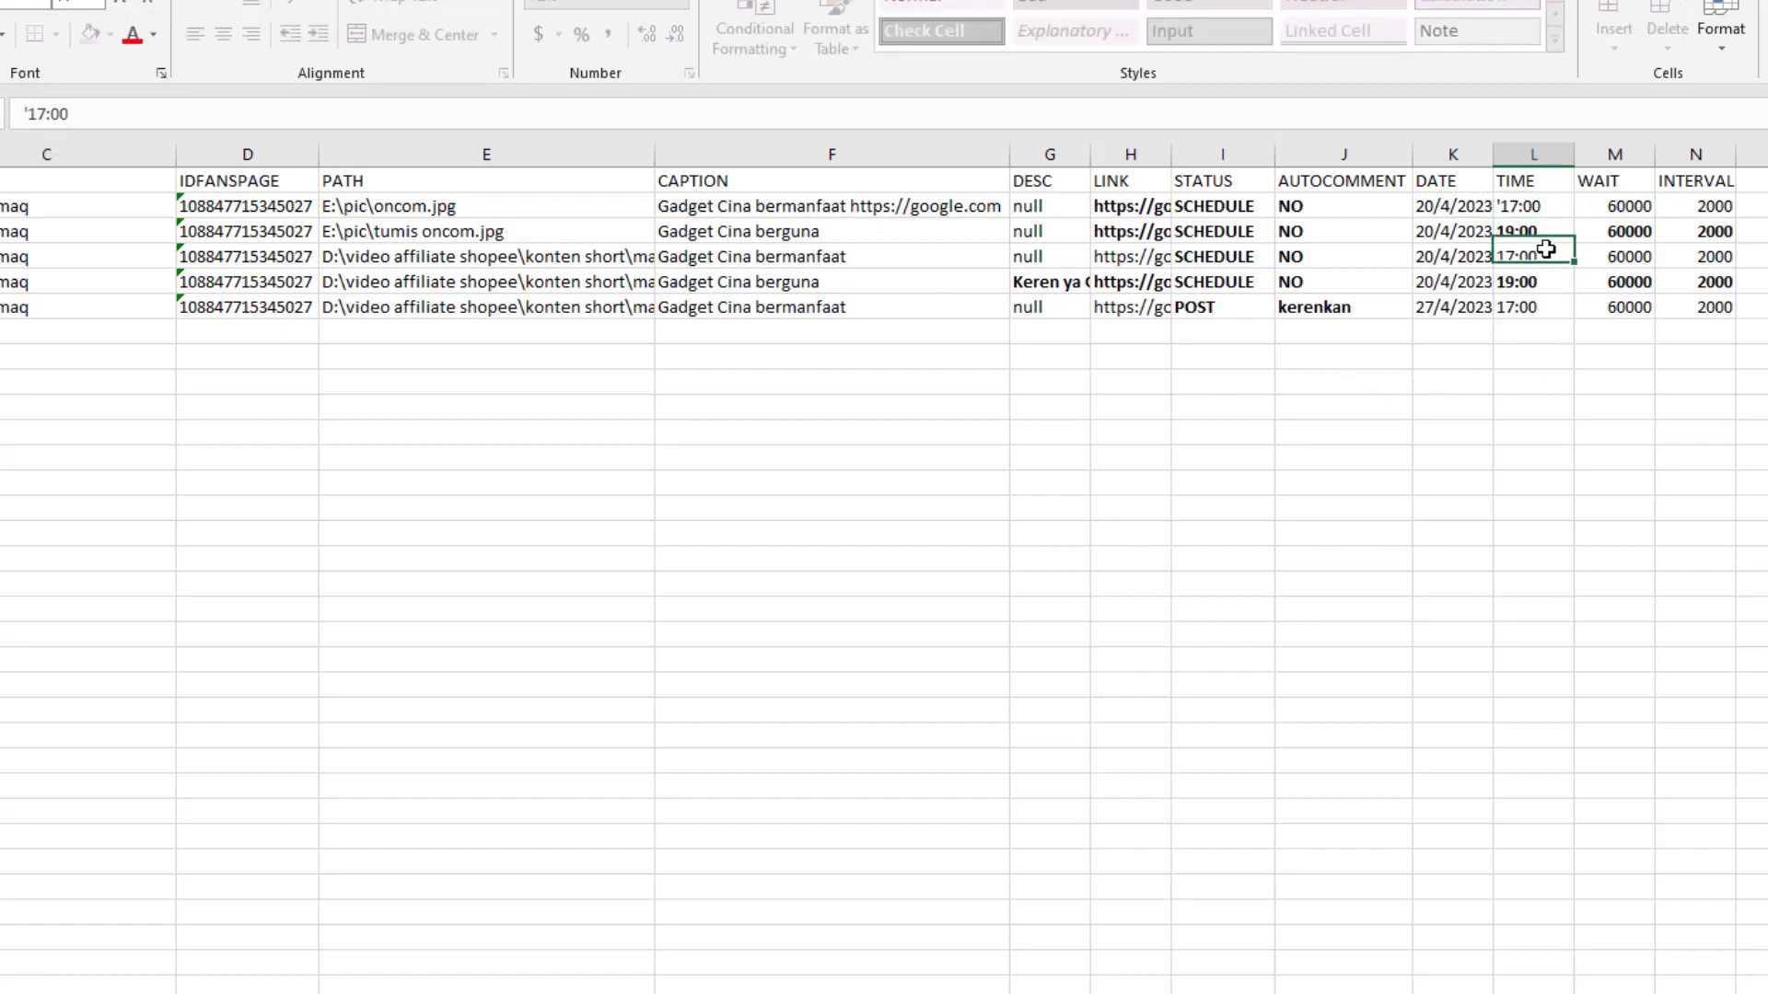
click(1535, 208)
drag(1574, 219, 1460, 320)
click(1275, 356)
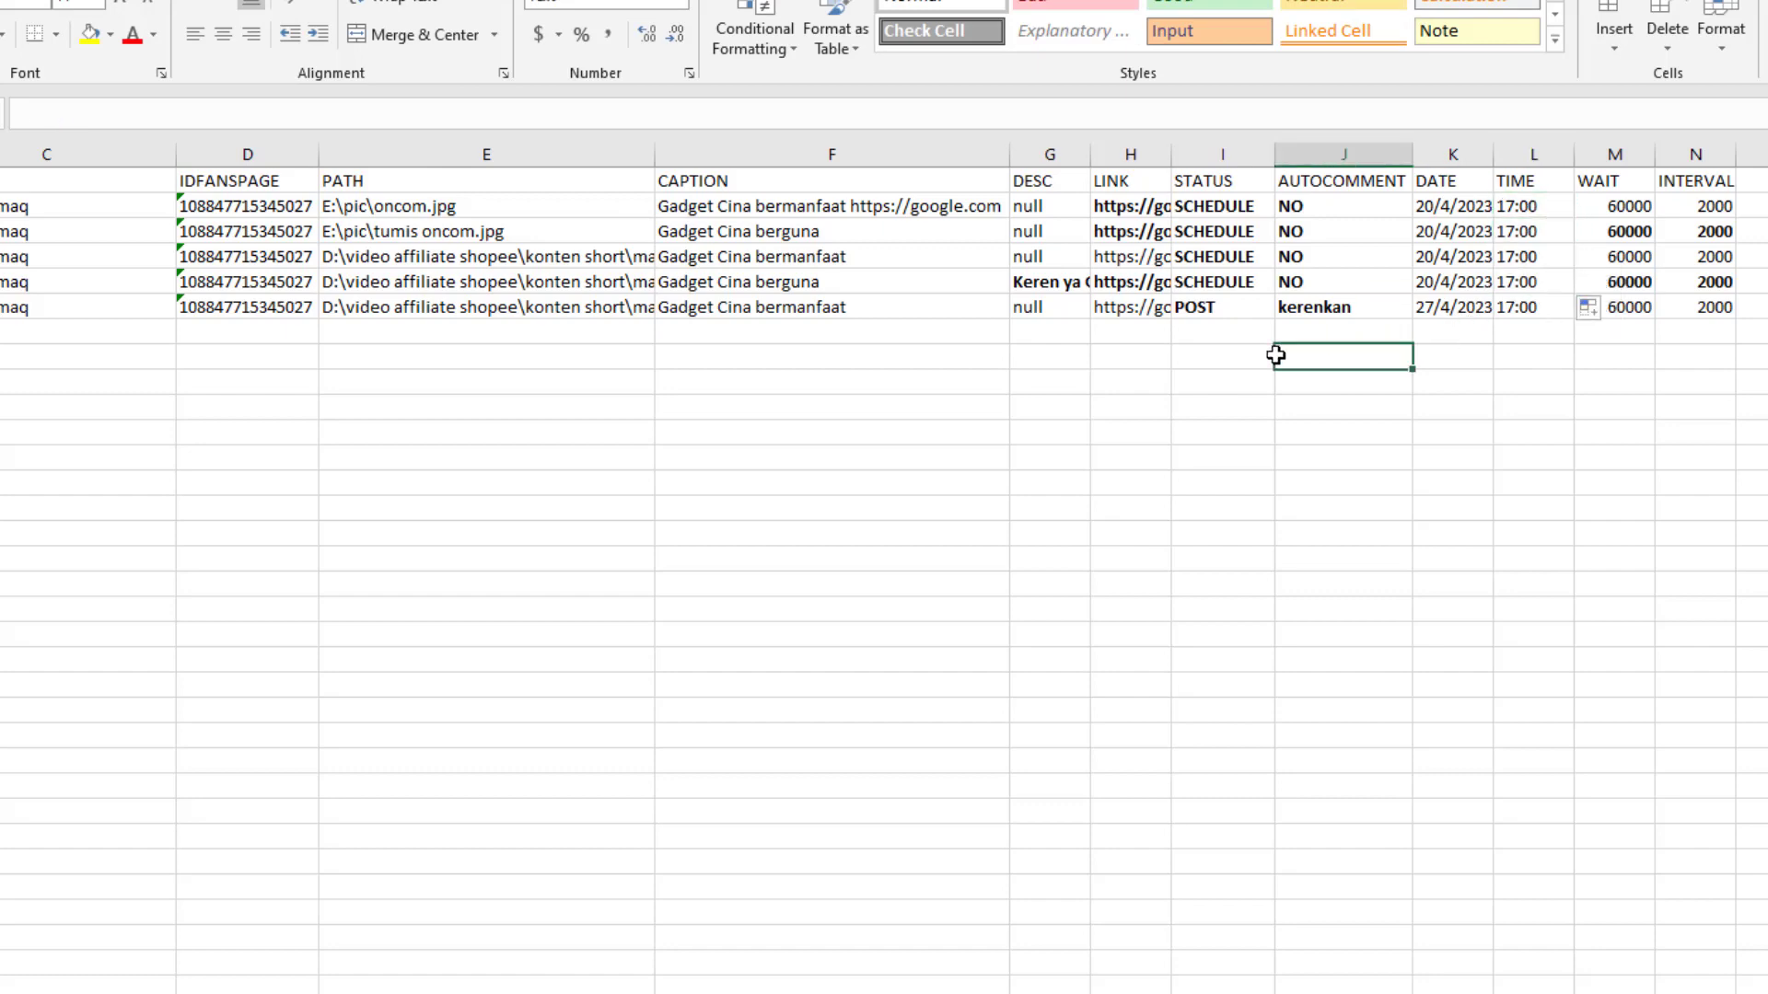
click(1459, 381)
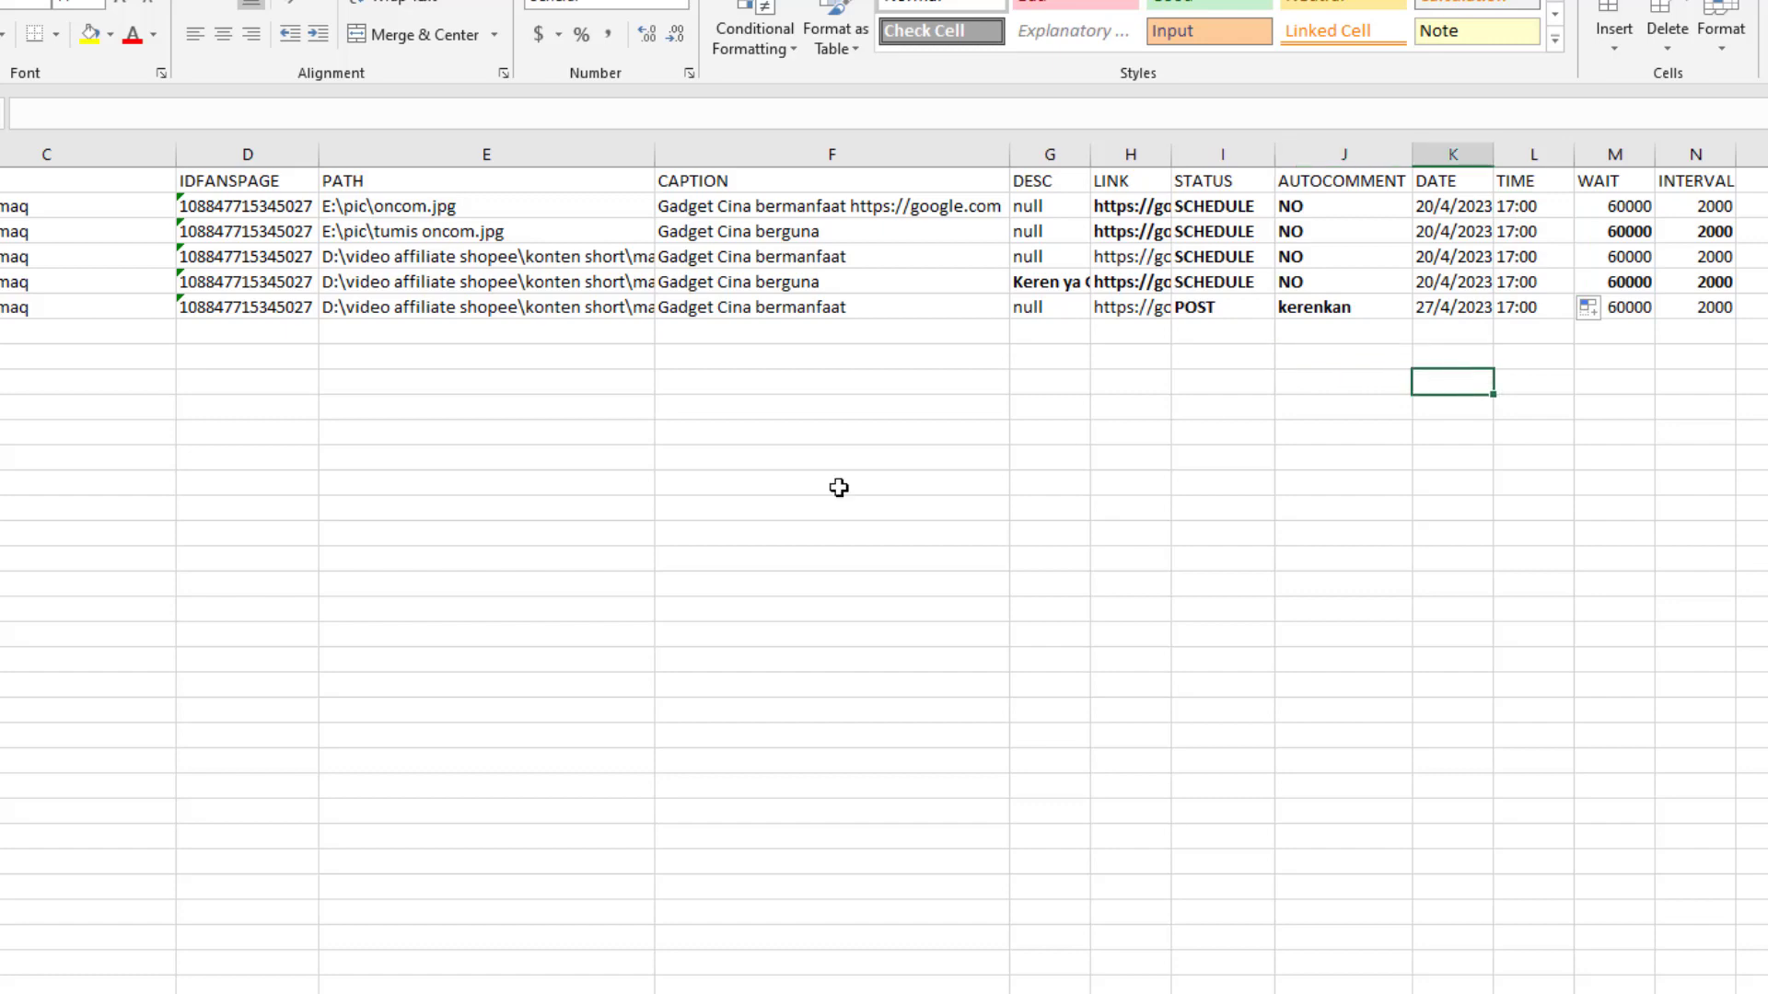
click(584, 538)
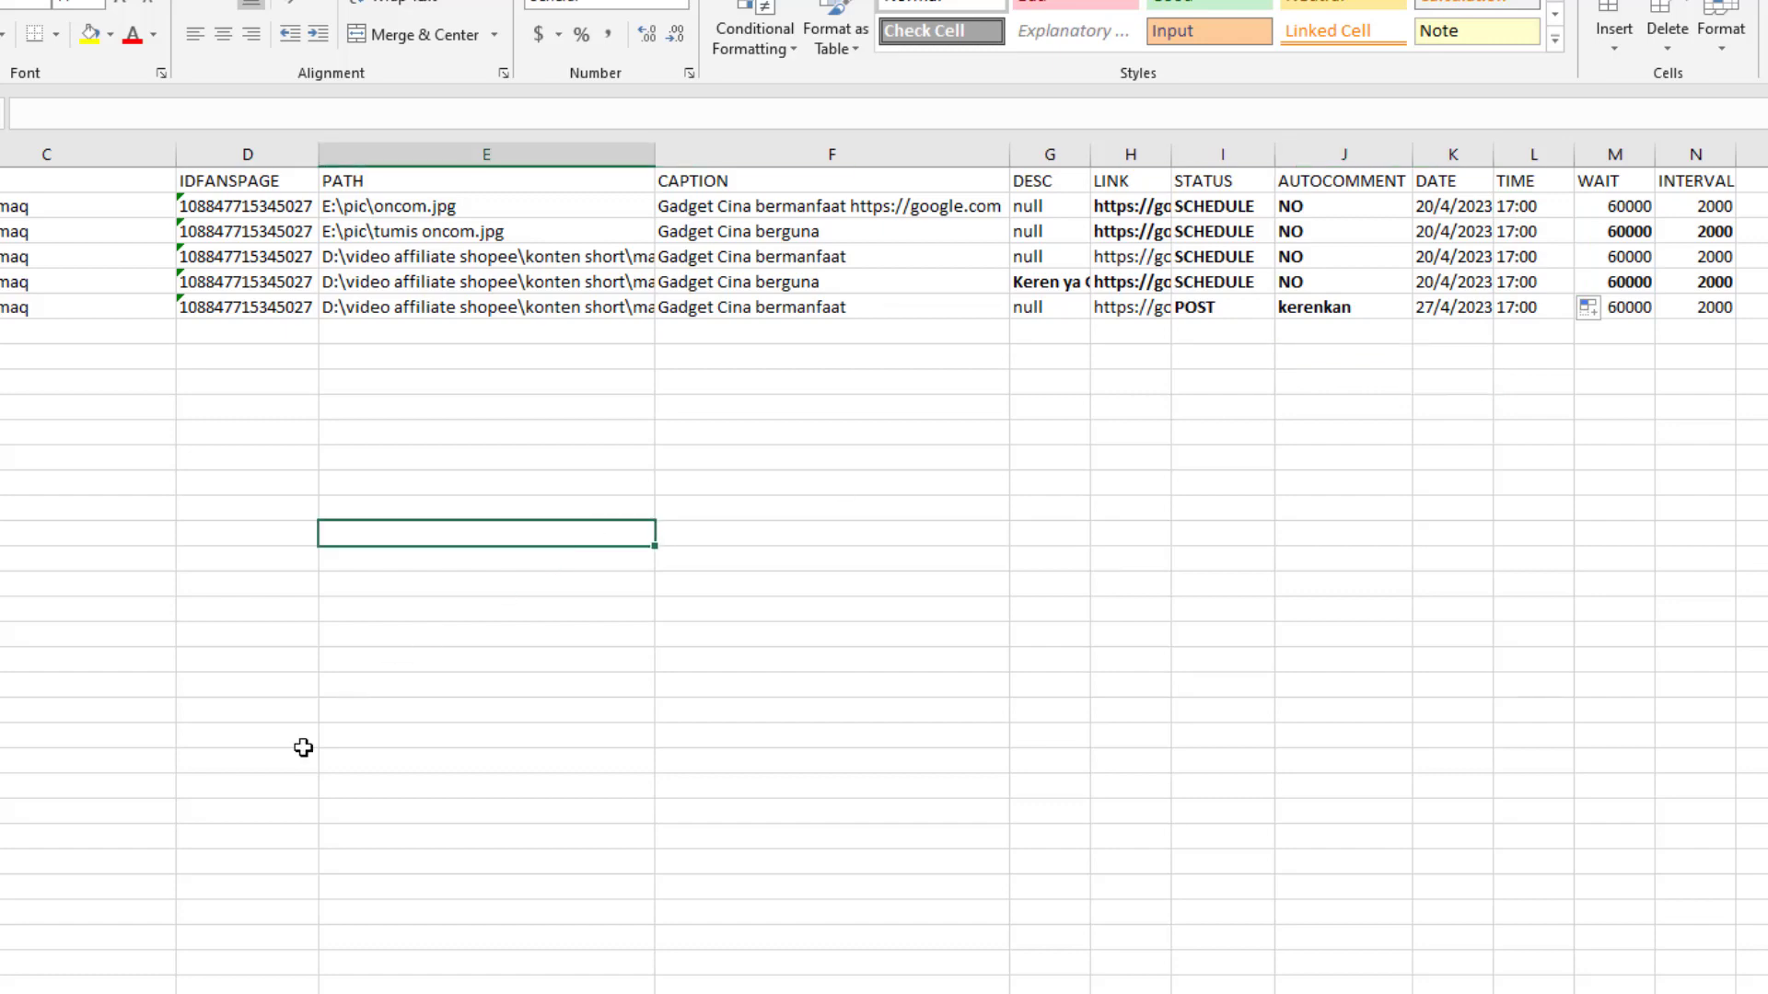
click(231, 993)
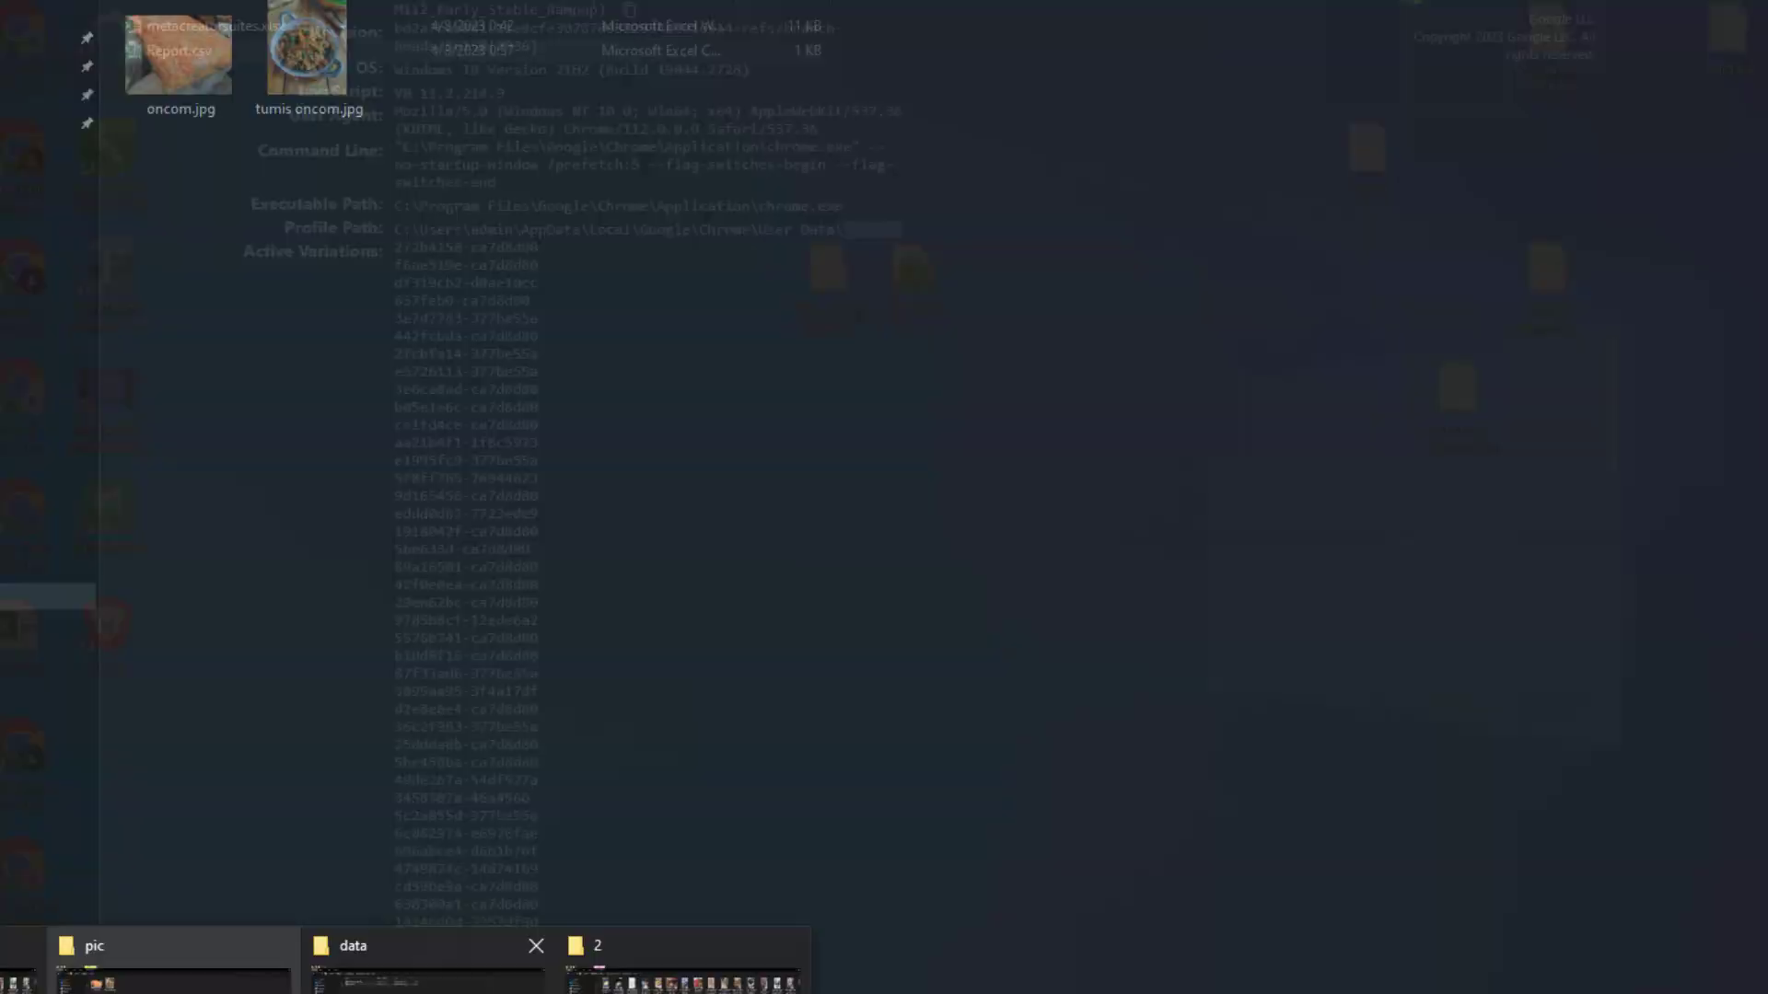
Relaunch metacreatorsuites.exe and choose the SWITCH CHROME PROFILE login mode
click(37, 993)
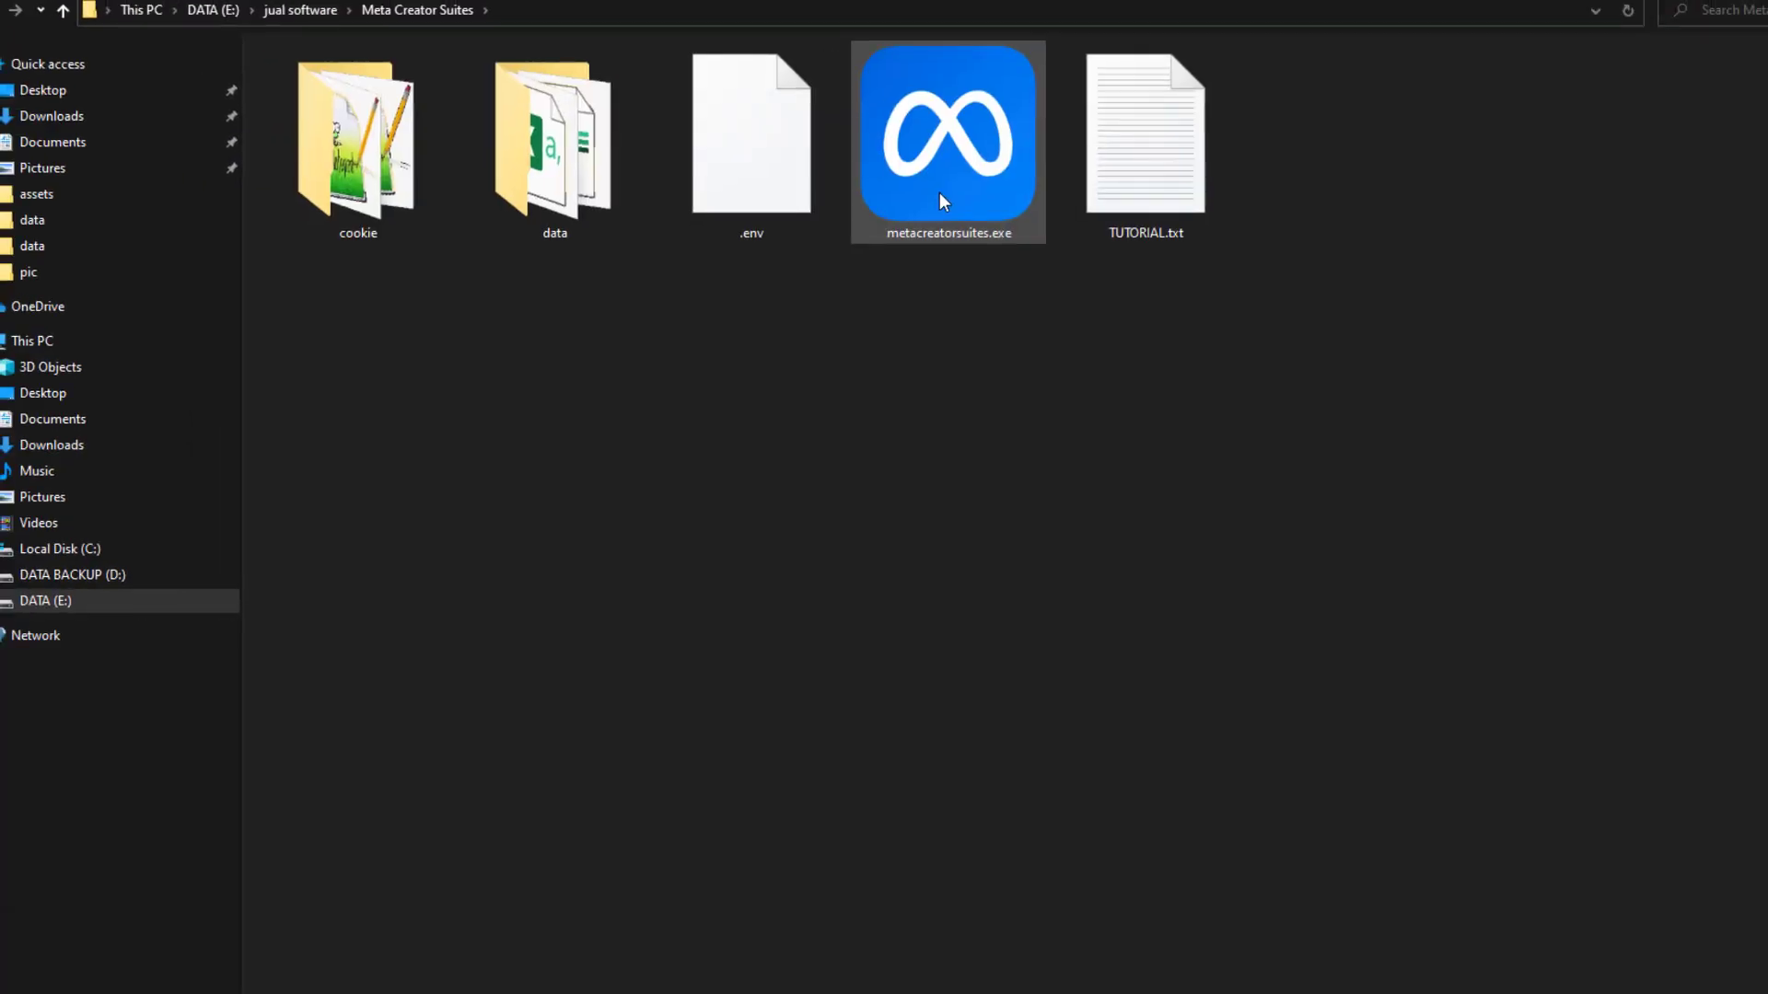
double_click(938, 204)
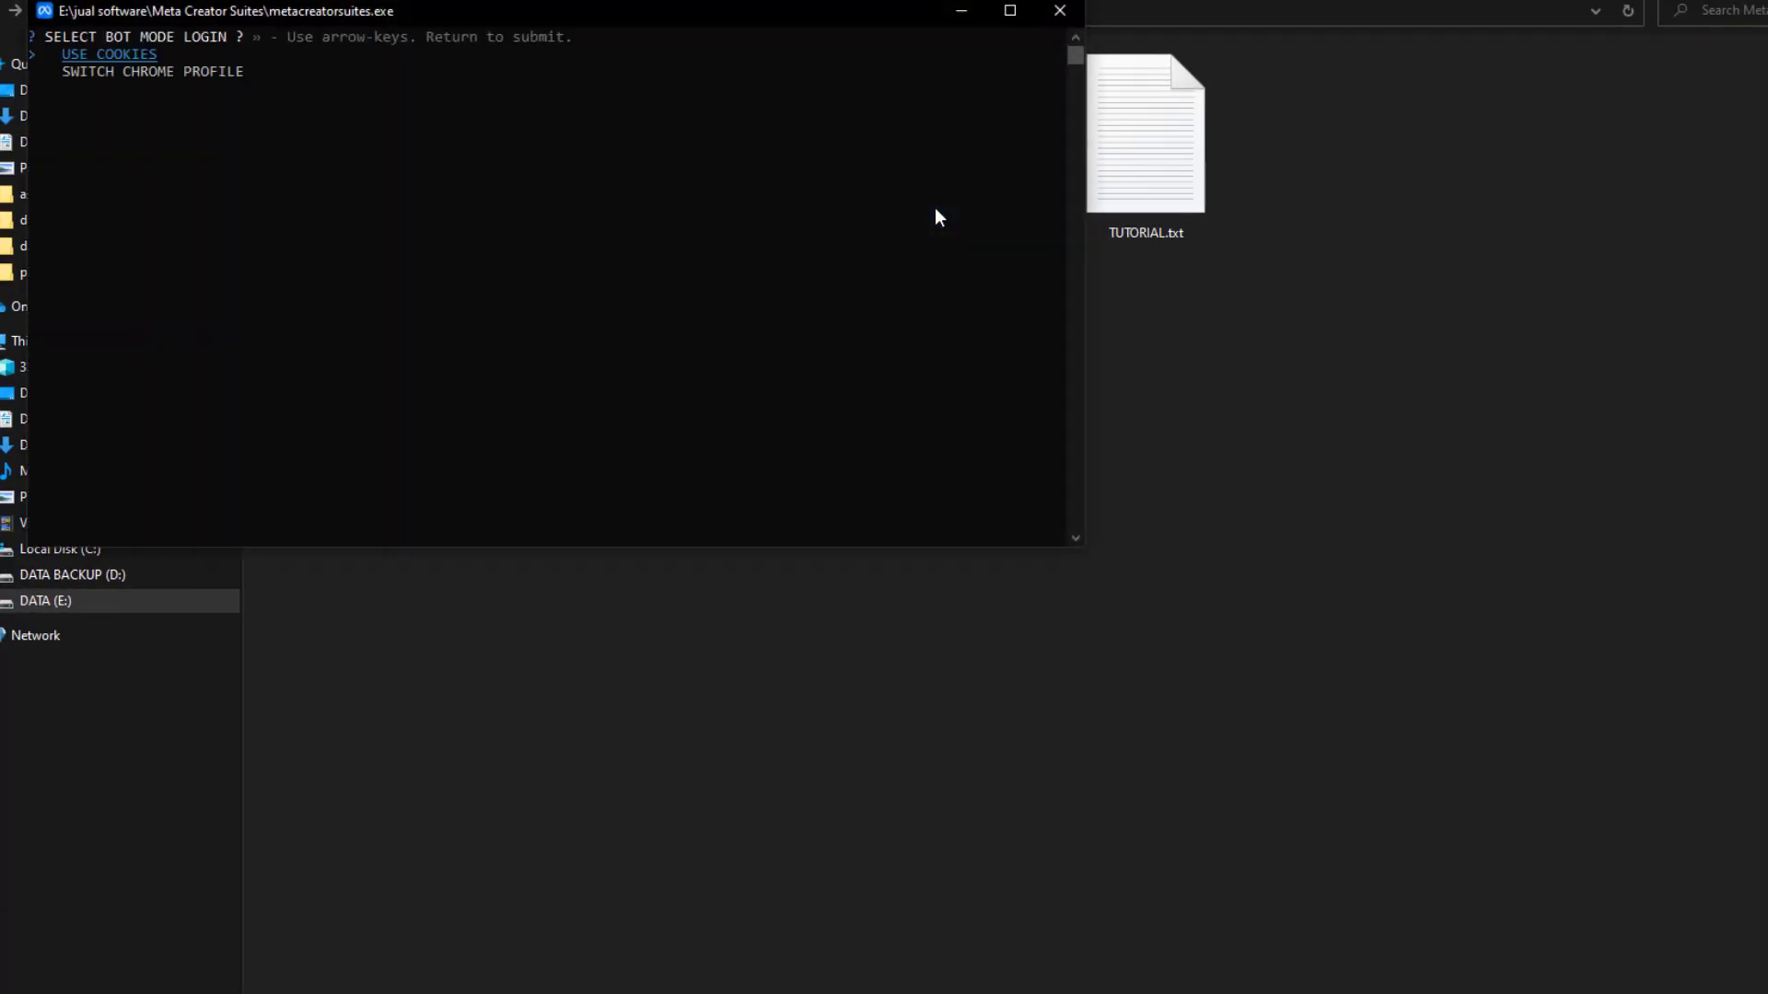
drag(667, 15, 845, 174)
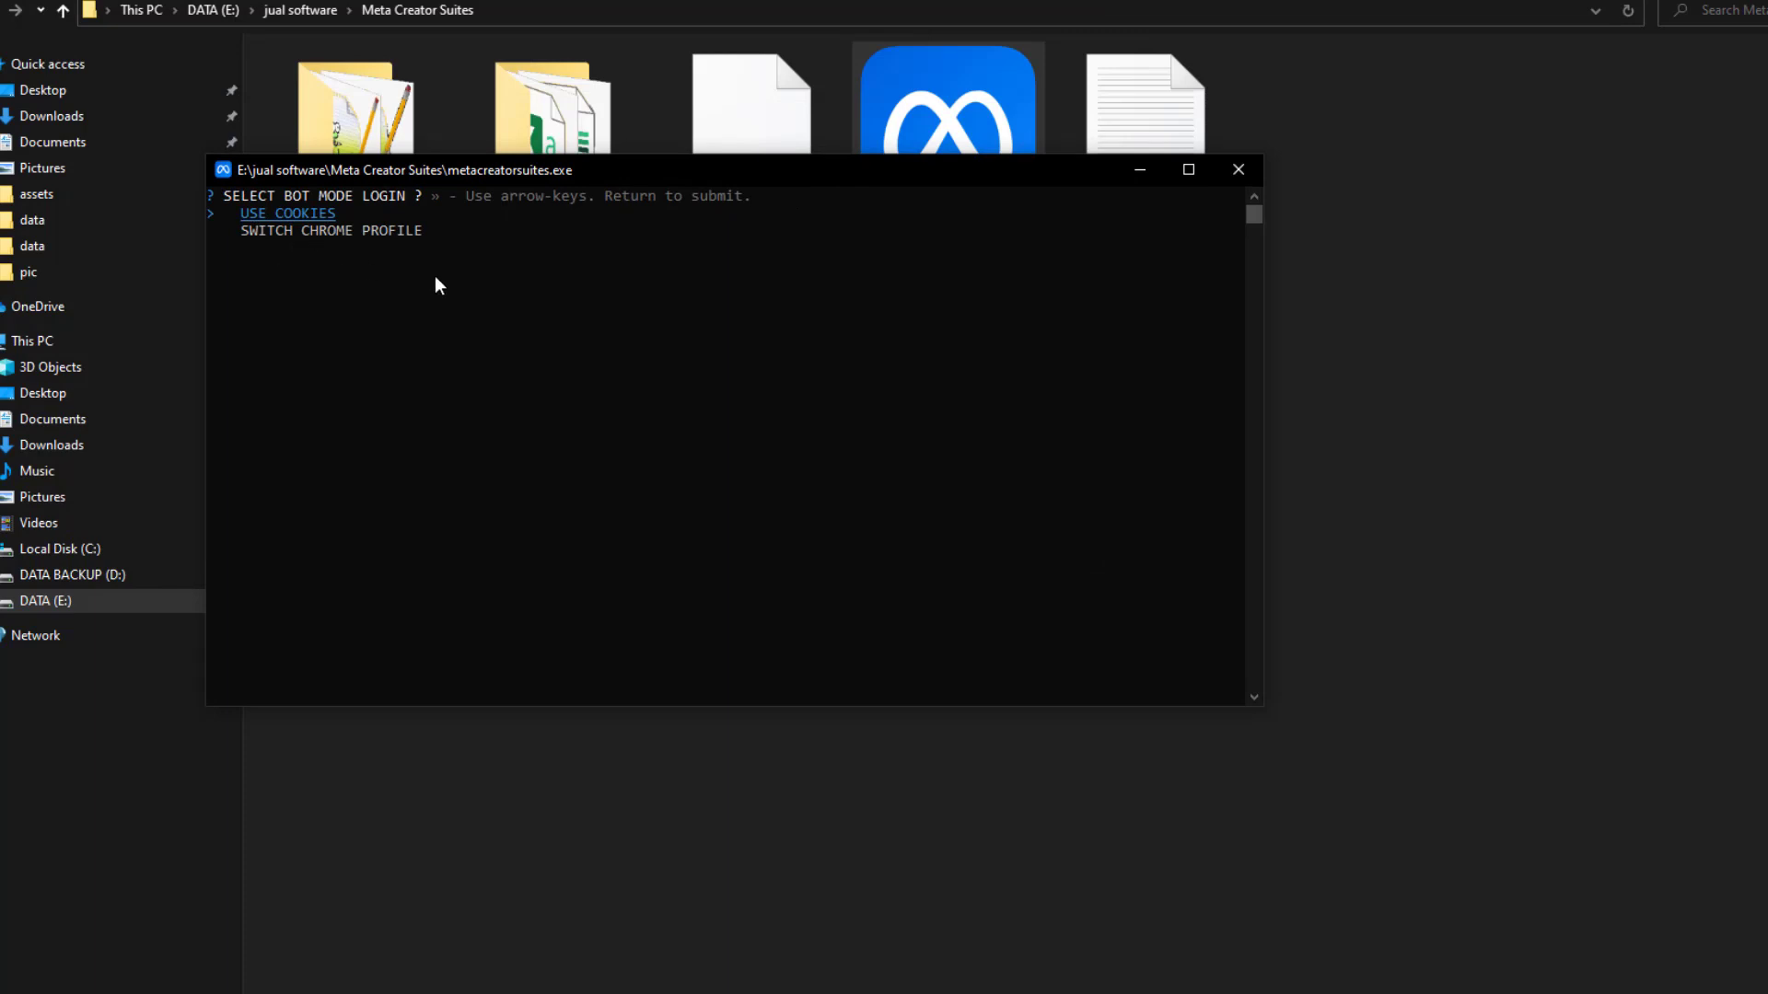
key(Down)
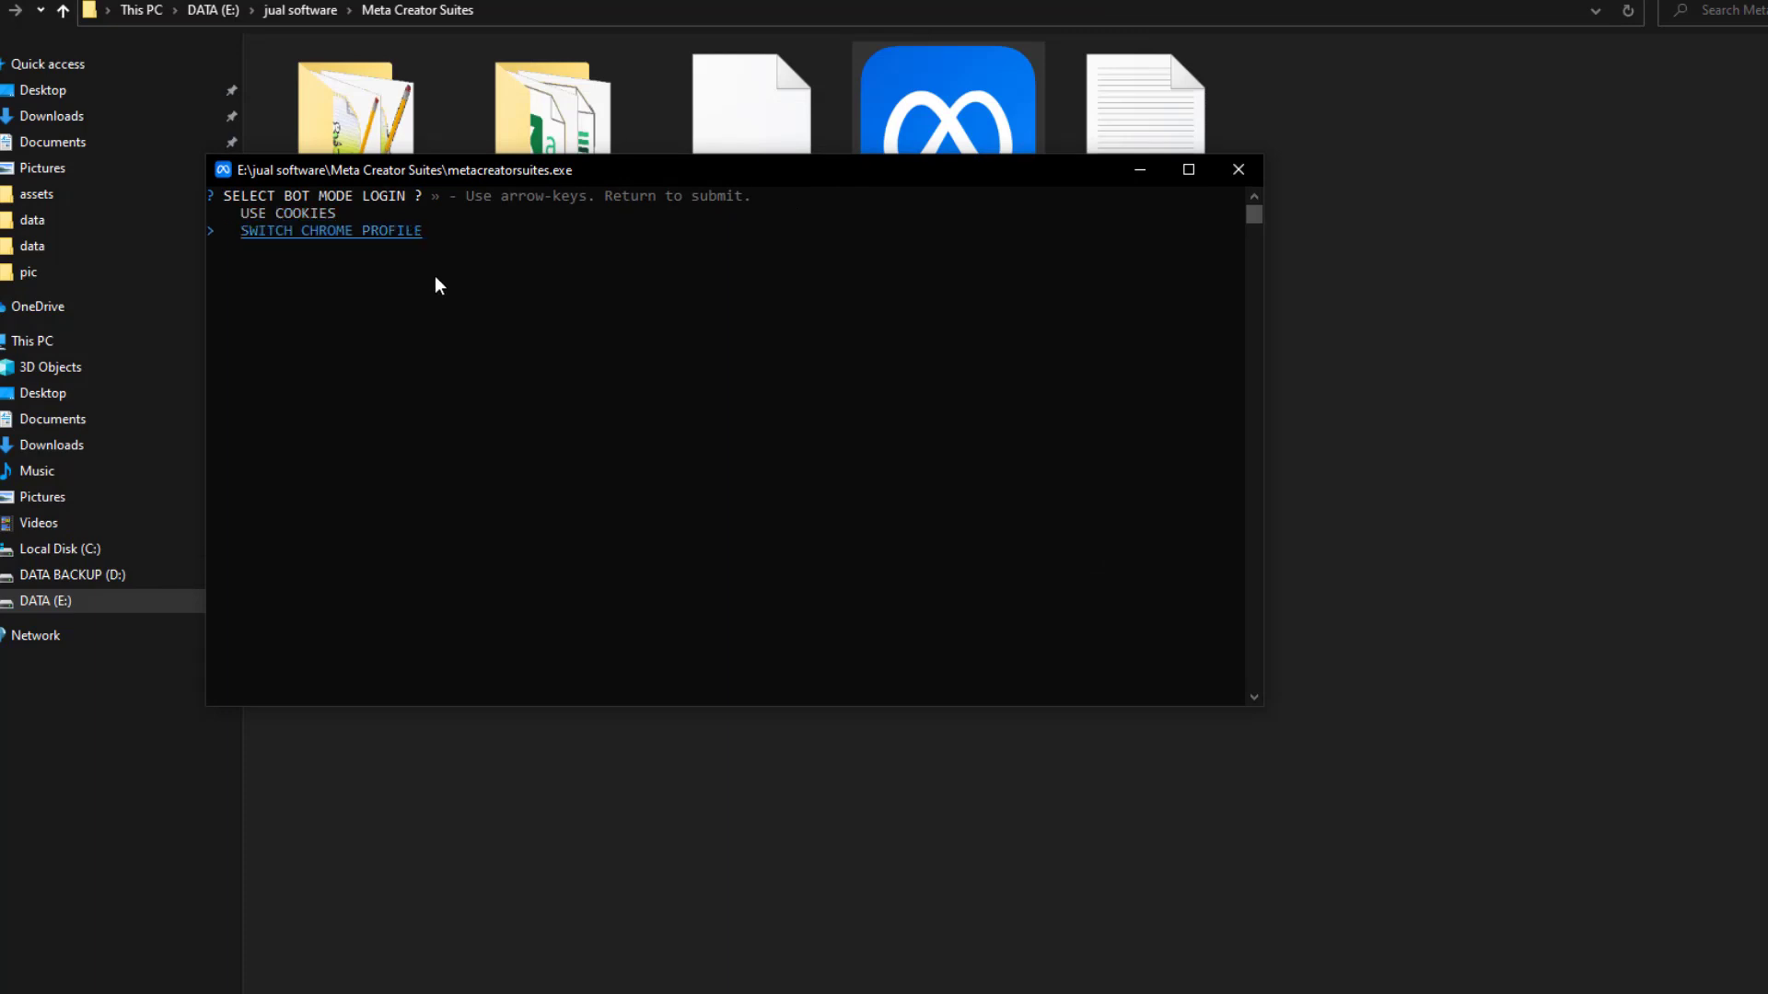
key(Return)
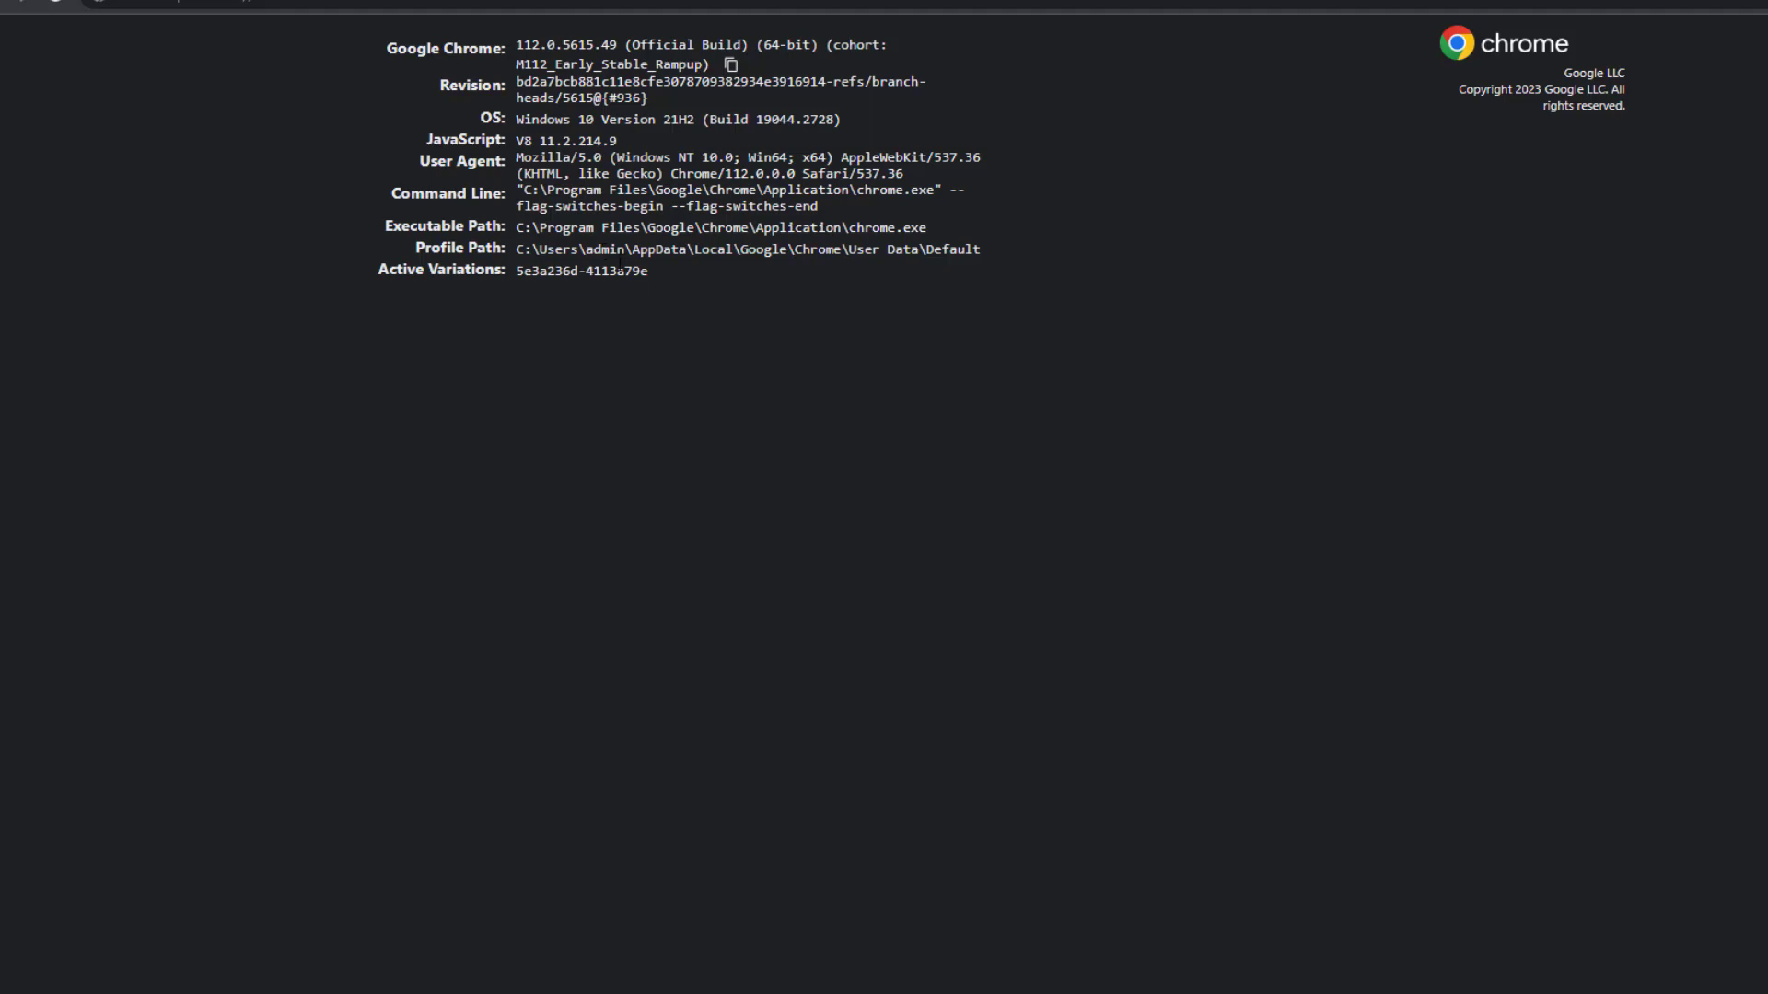
Enter the PC username, pick metacreatorsuites.xlsx, and start the bot with counter 1
click(829, 991)
text(admin)
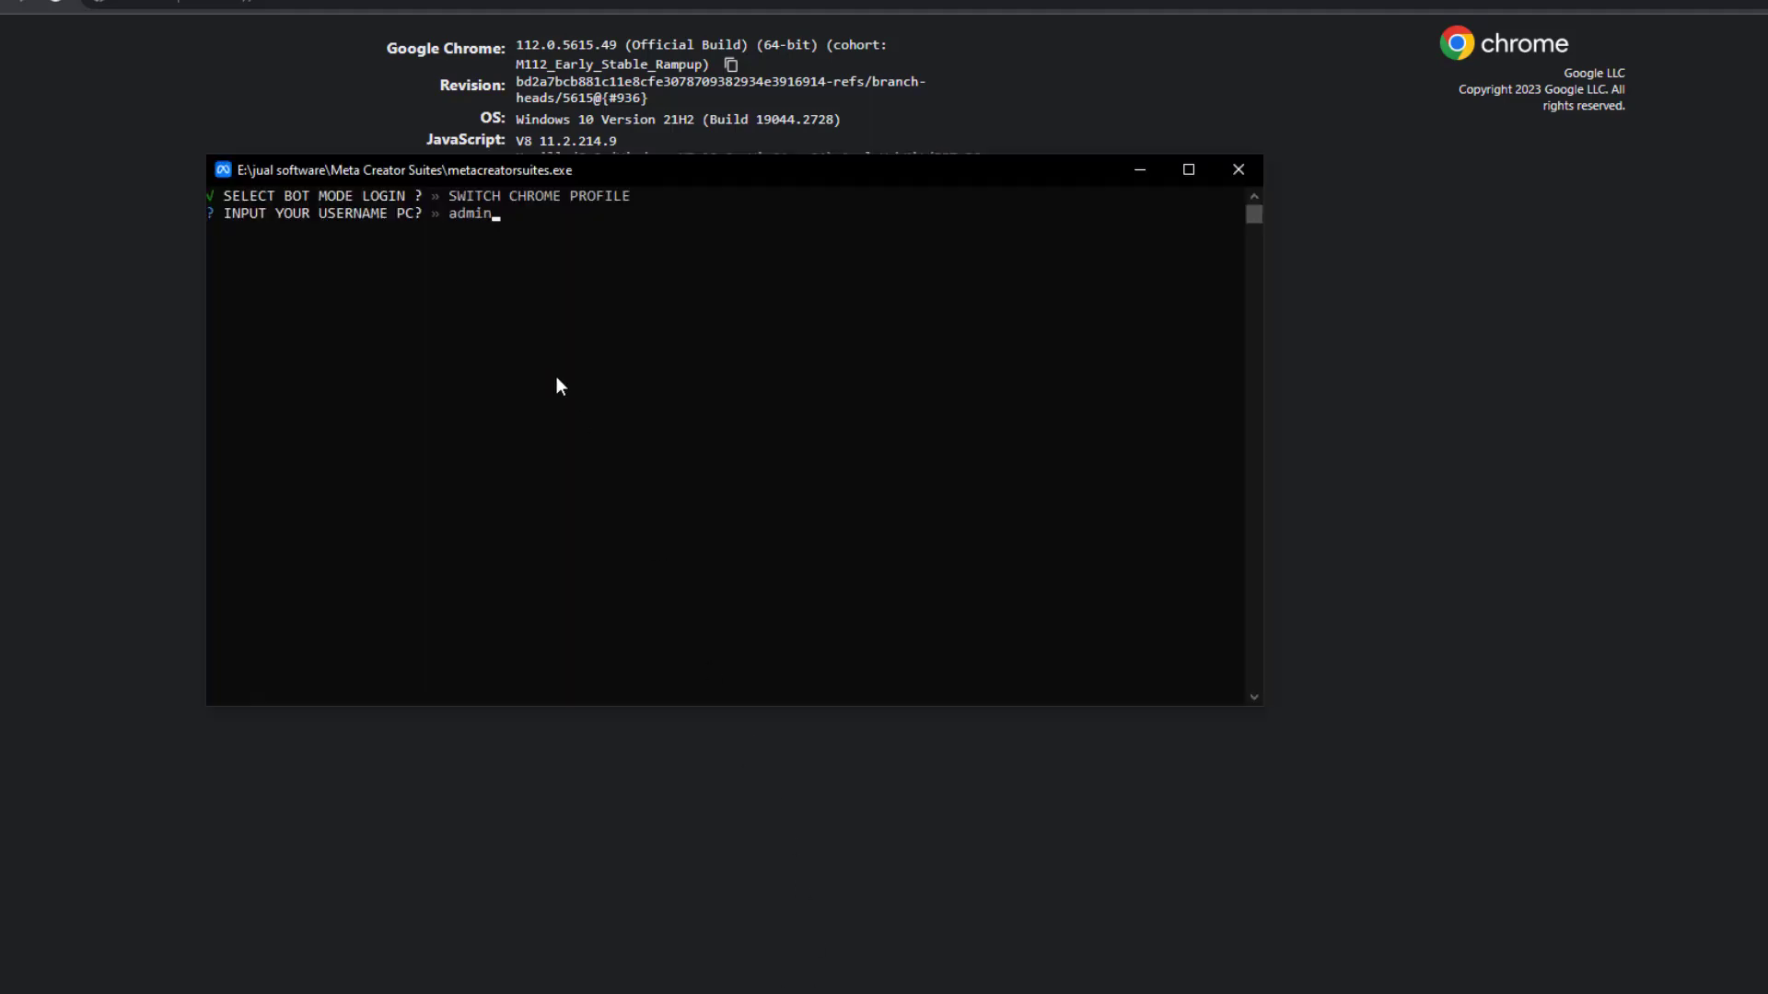
key(Return)
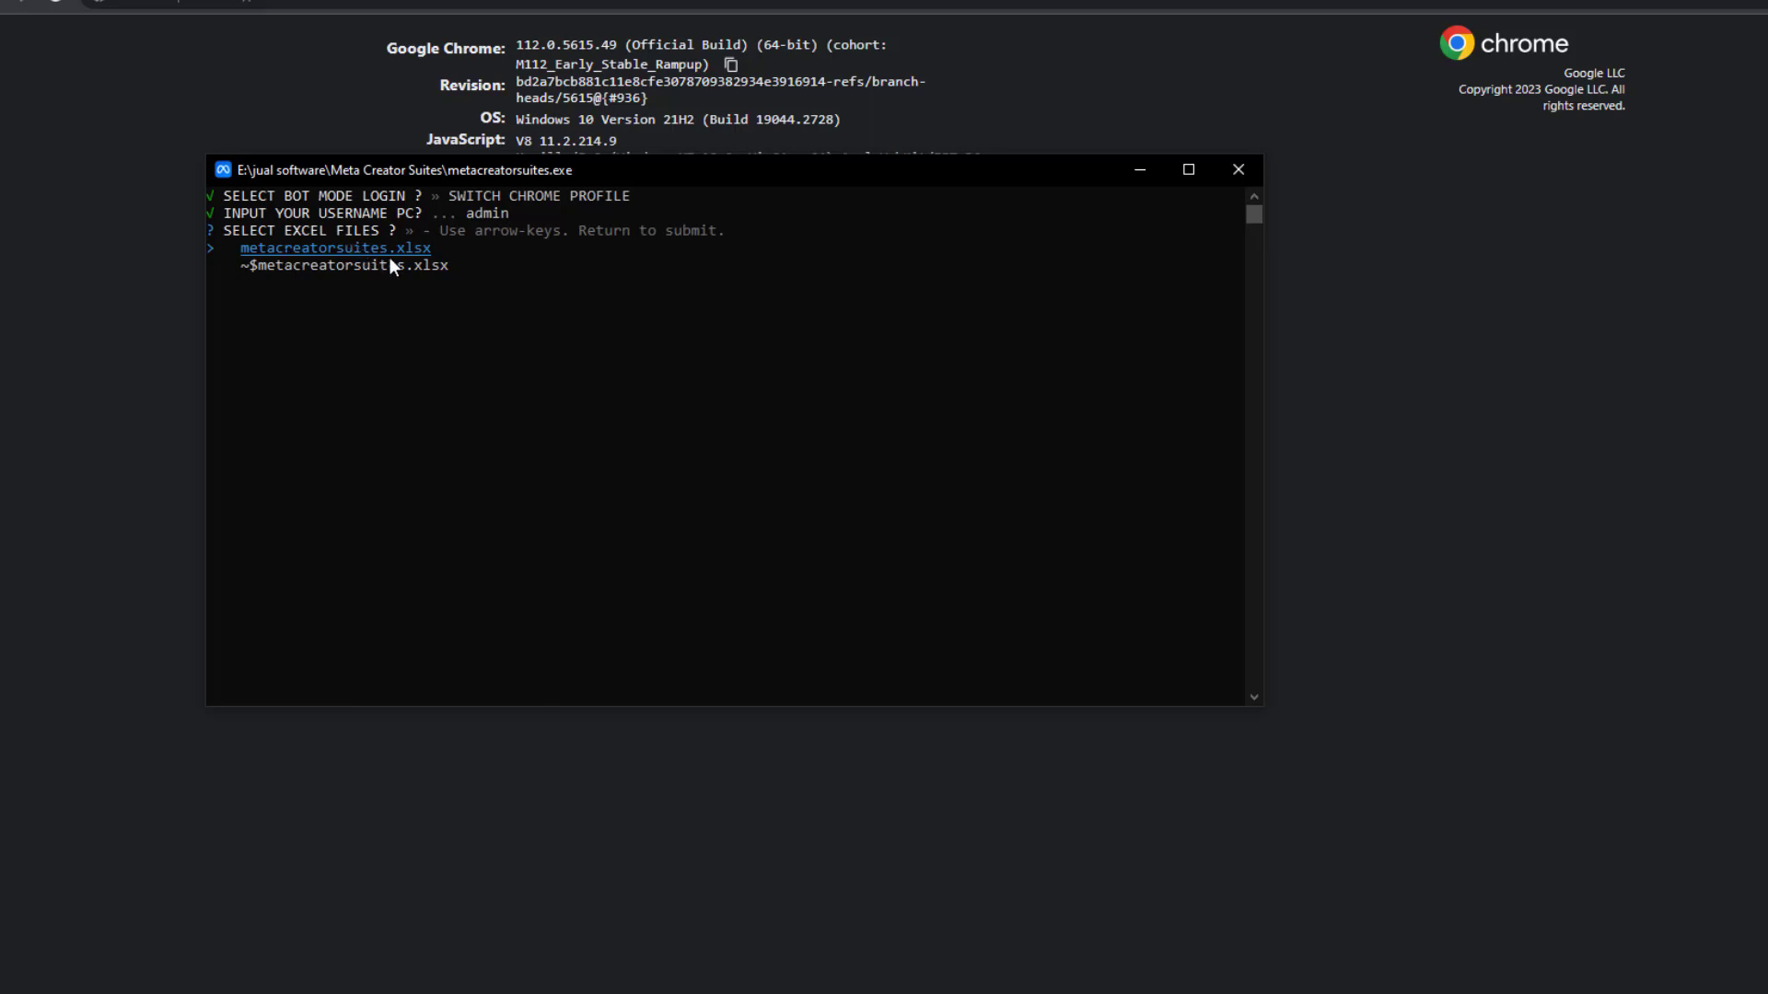
key(Return)
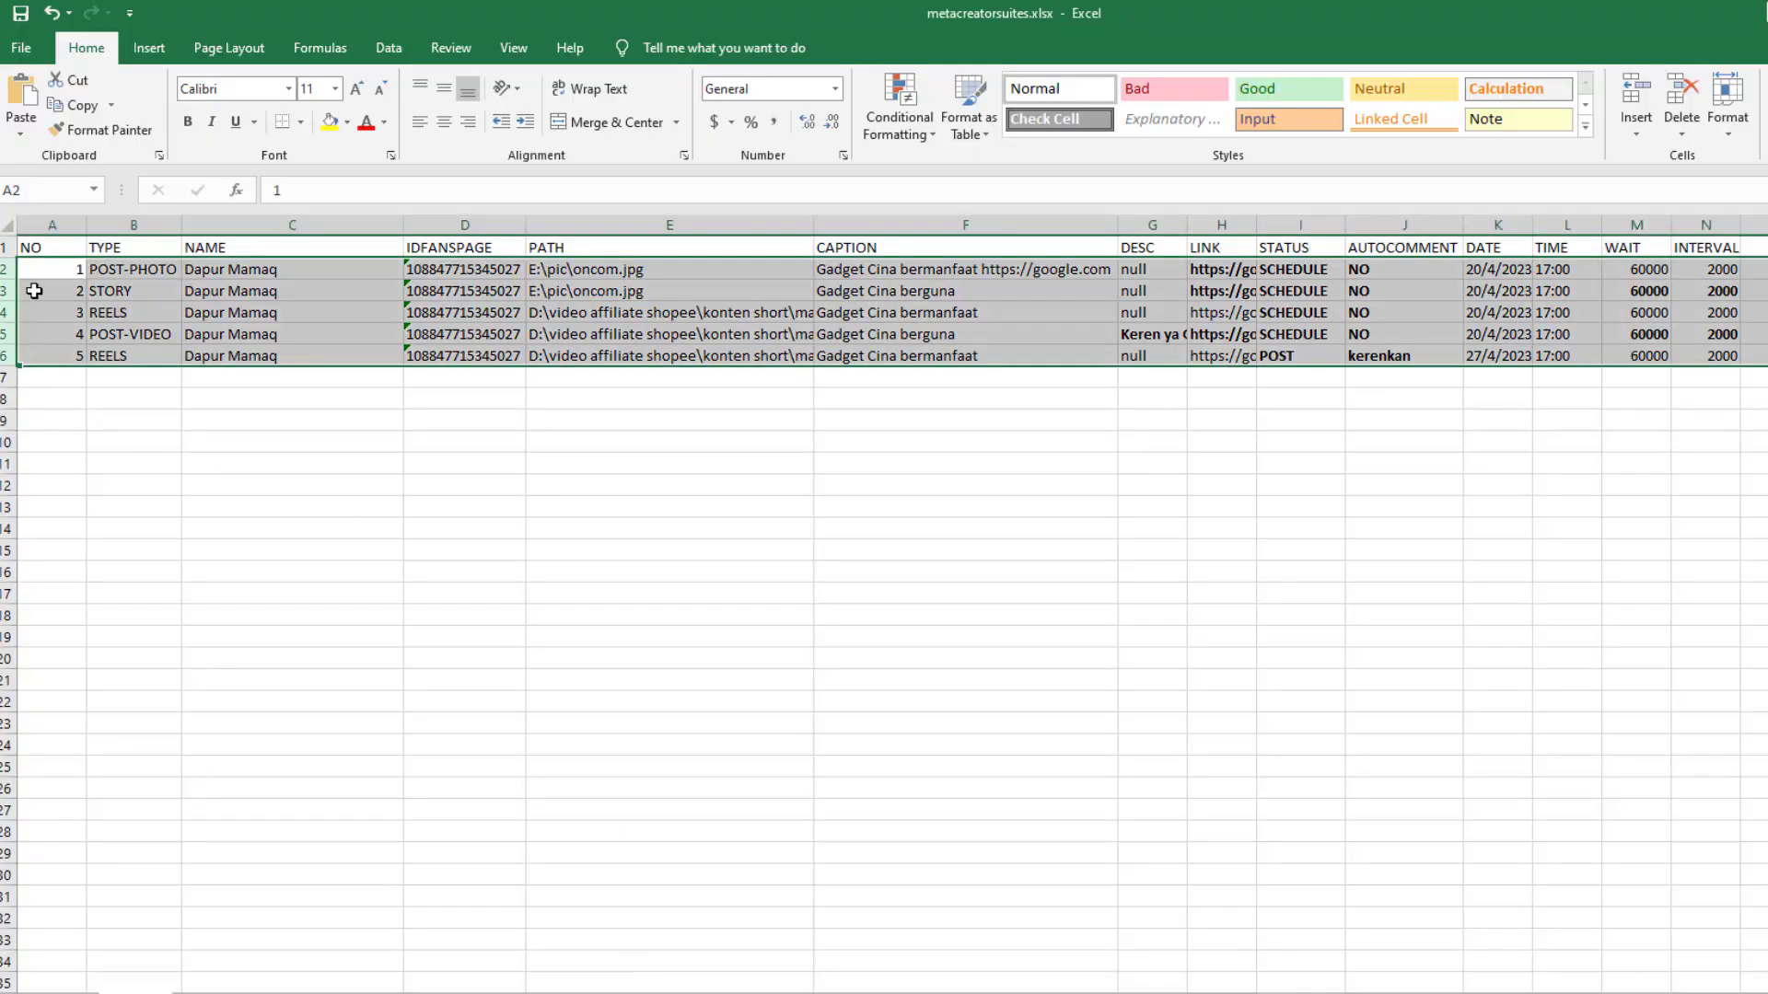
click(58, 278)
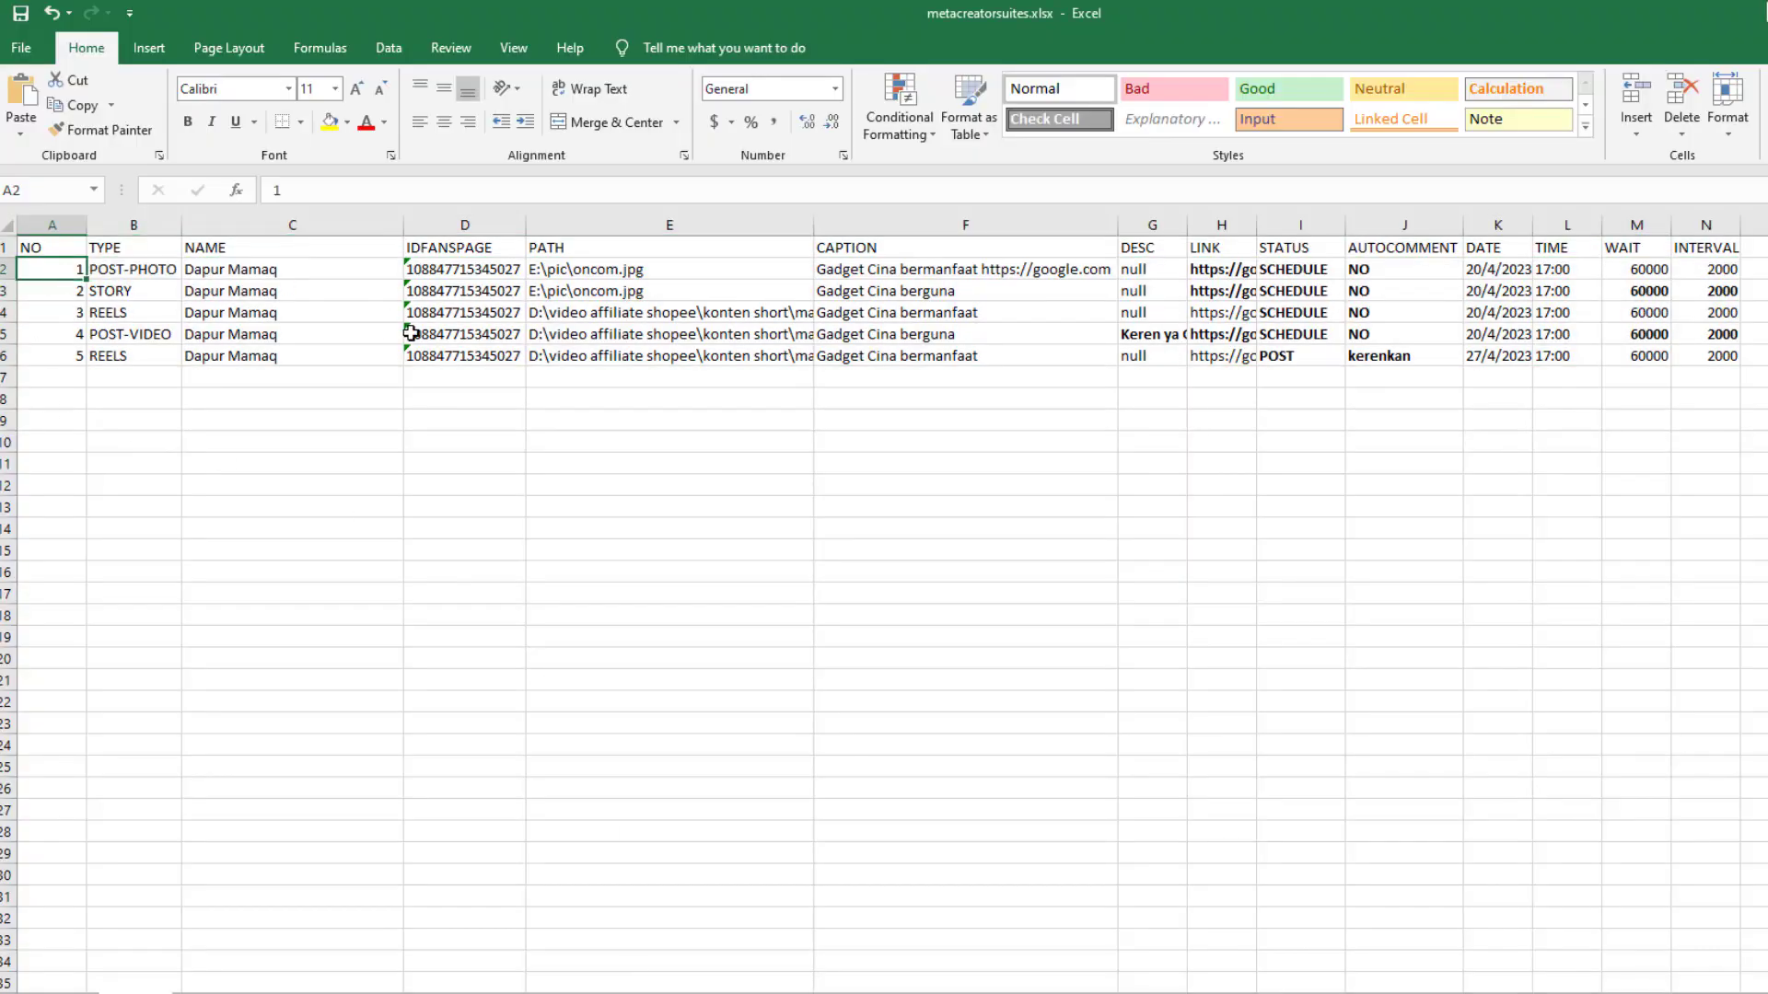
key(alt+Tab)
click(589, 258)
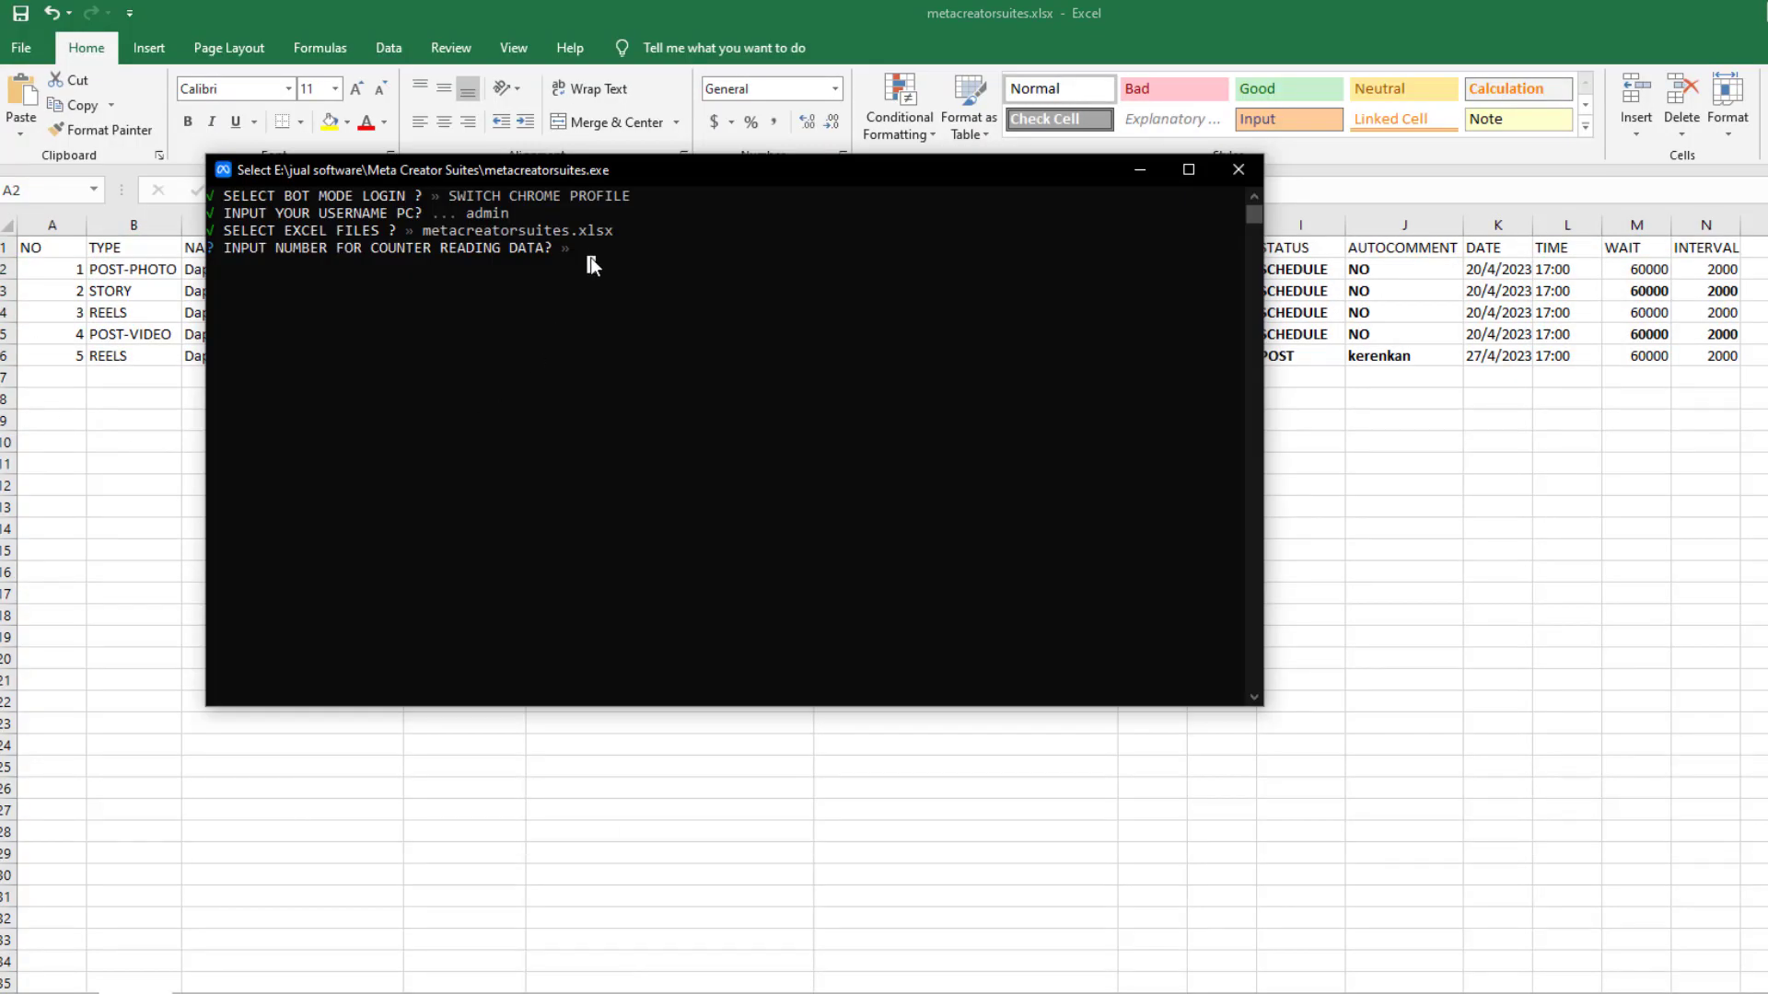
text(1)
key(Return)
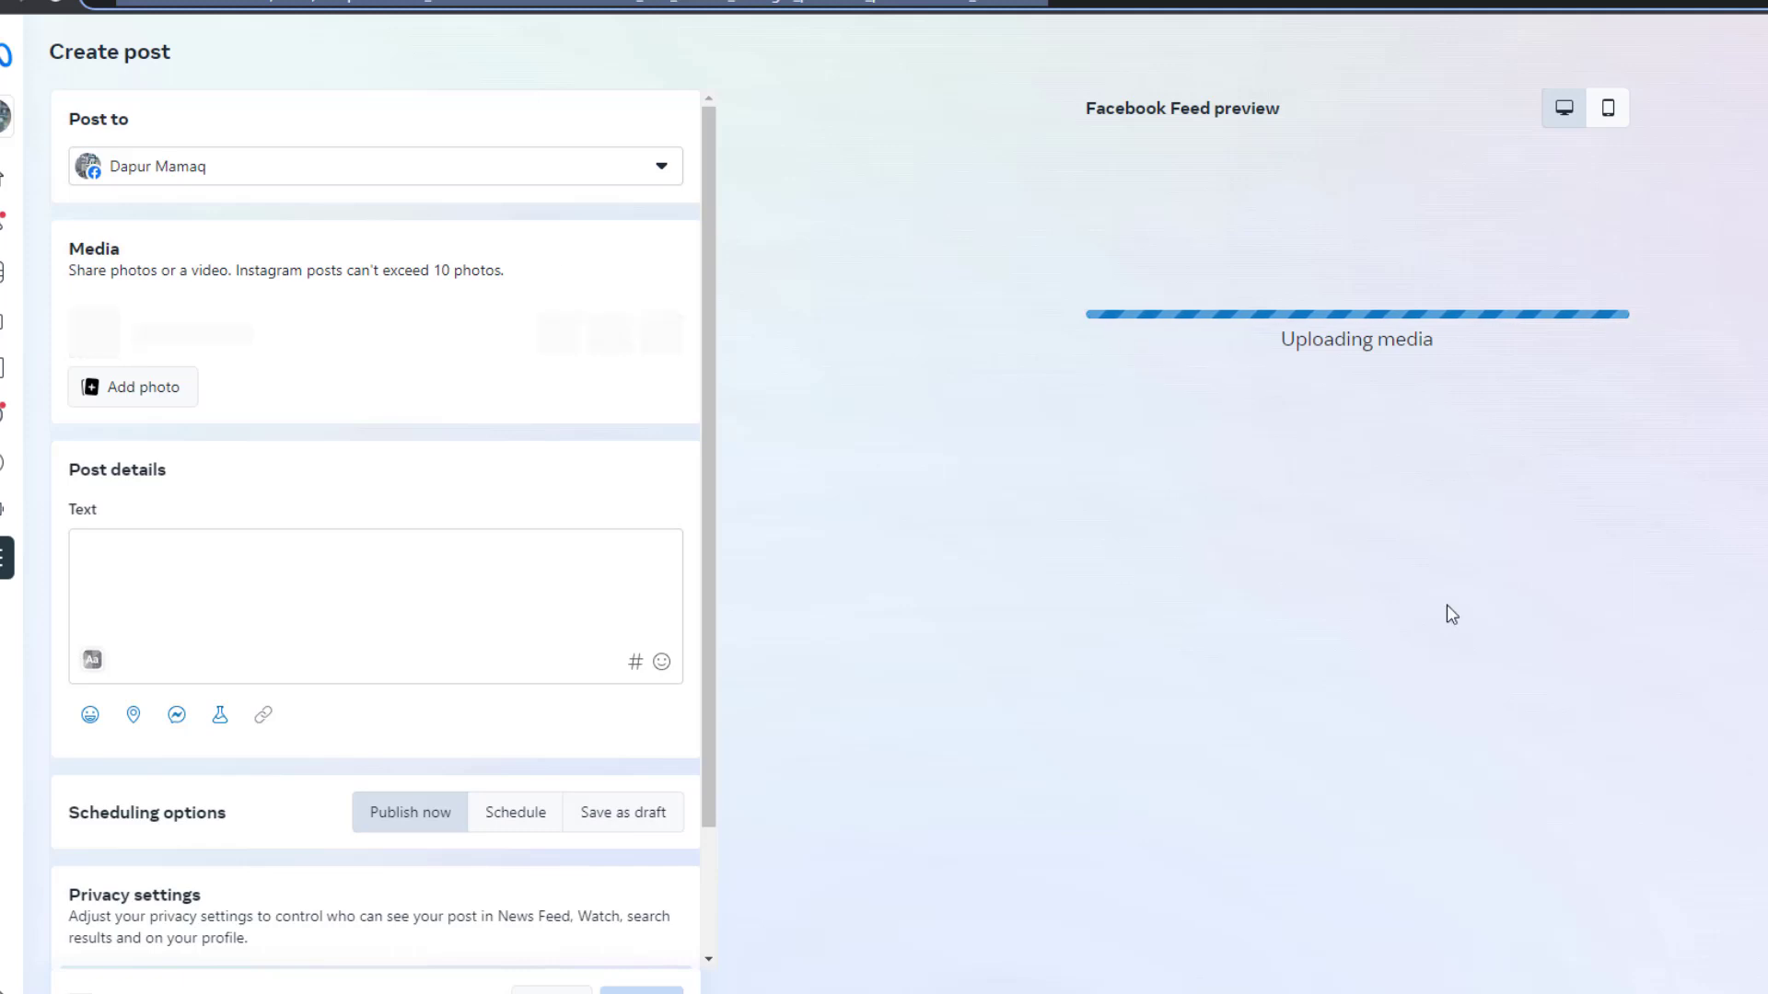
text(Ga)
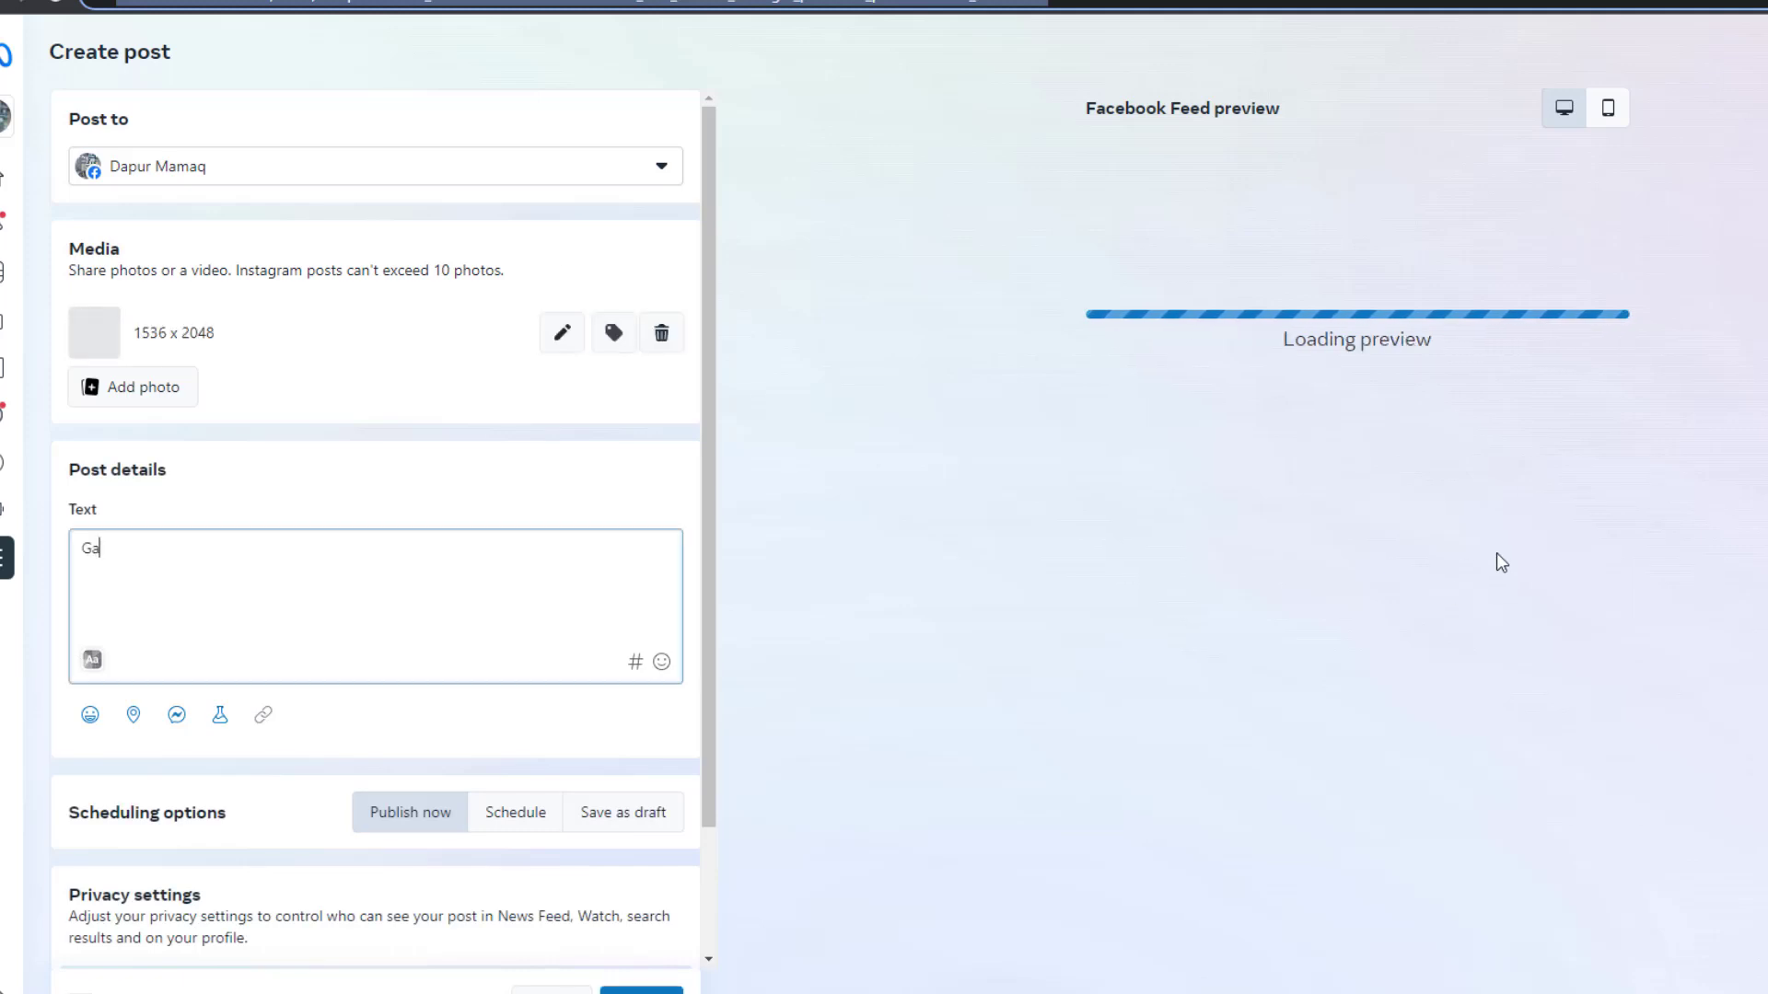
text(dget Cina bermanfaat https://google.com)
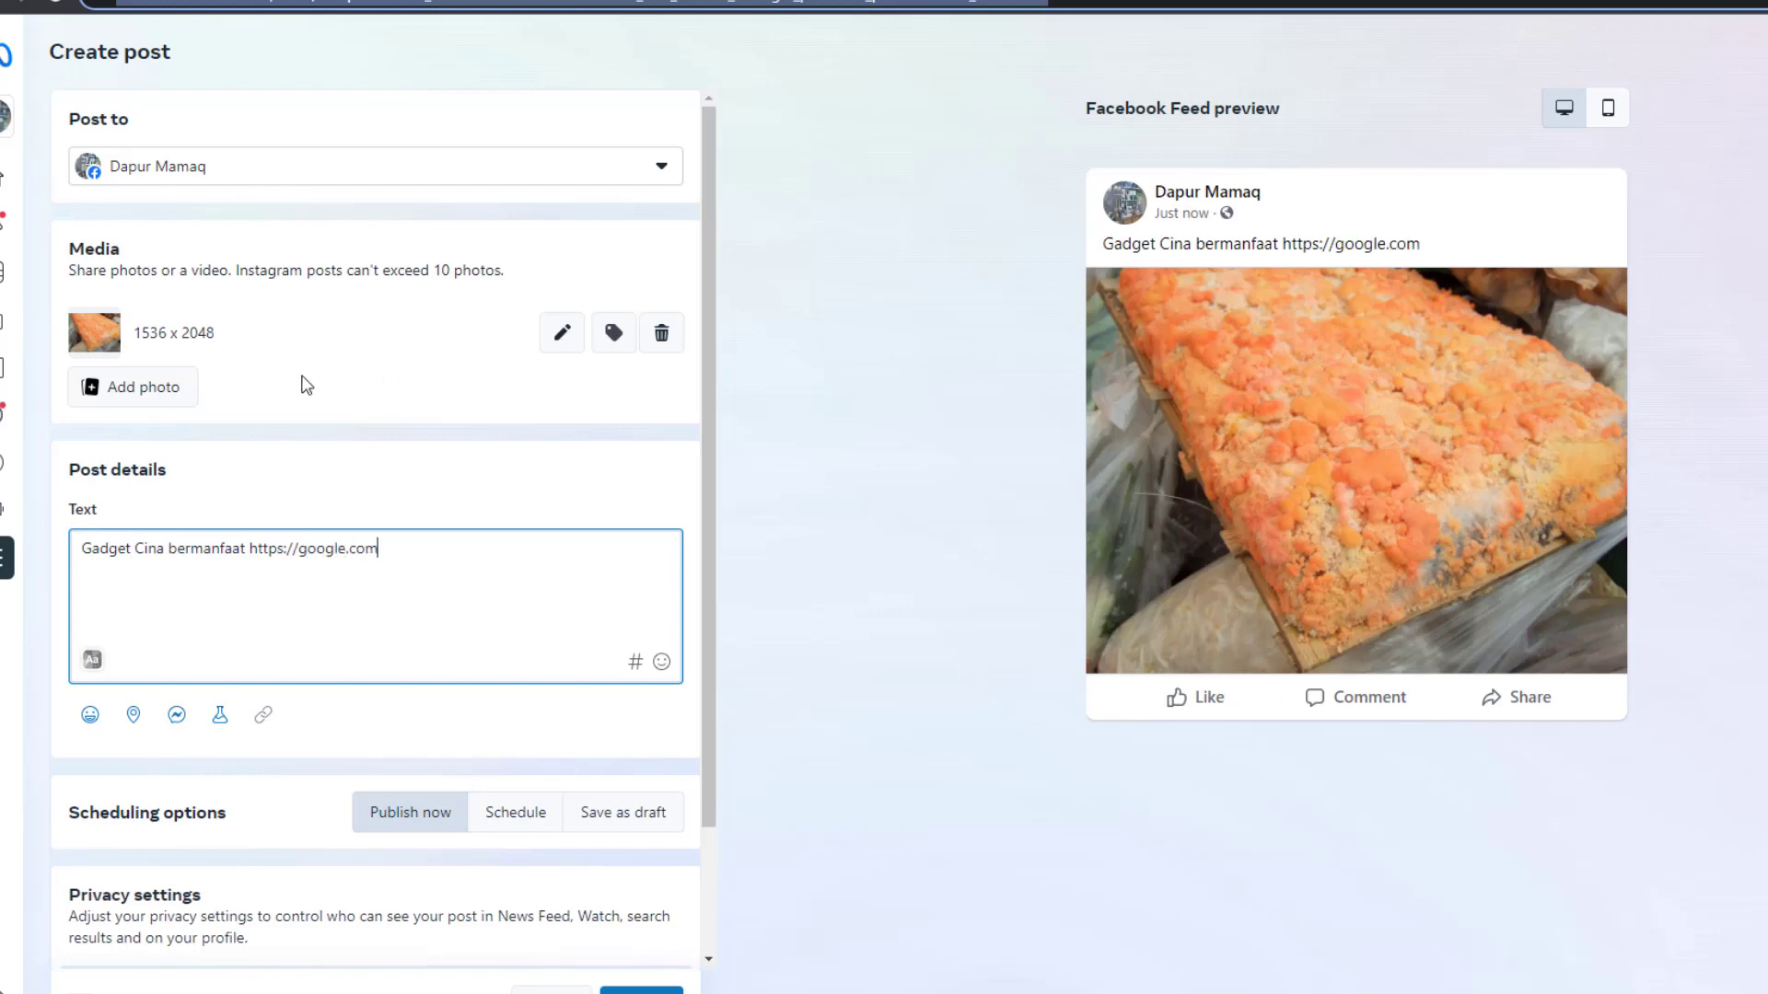
key(Tab)
text(4/20/2023)
key(Tab)
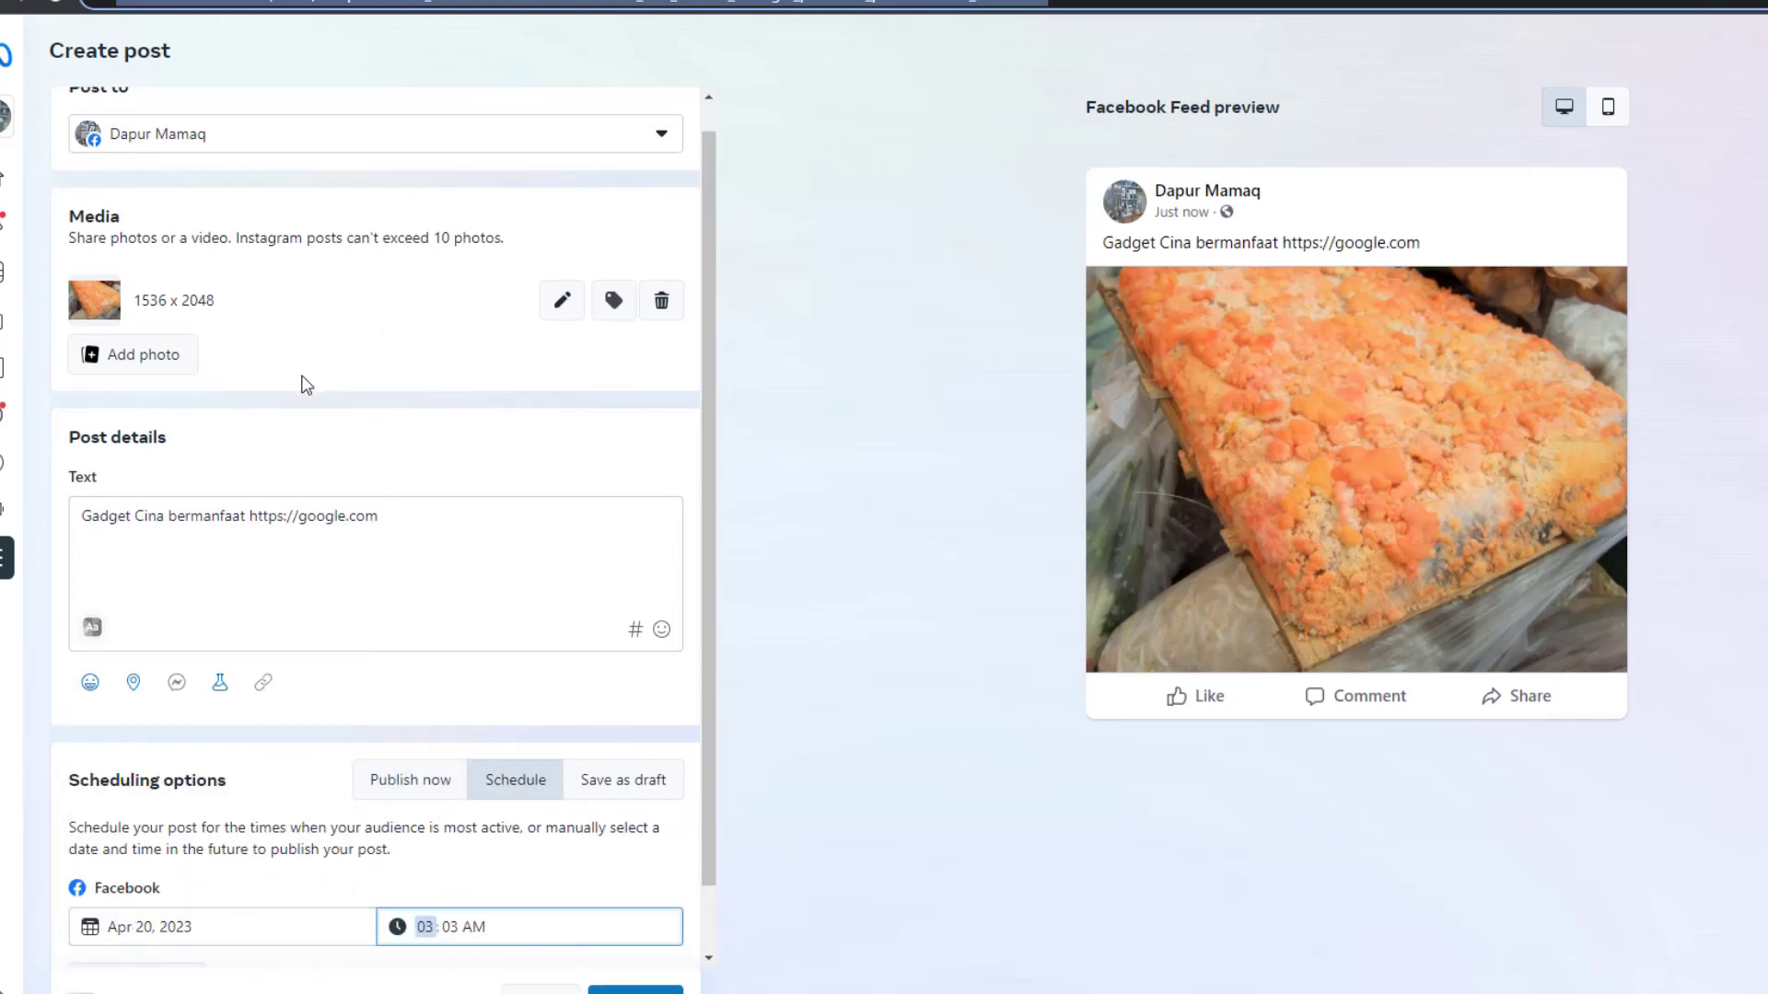
text(5)
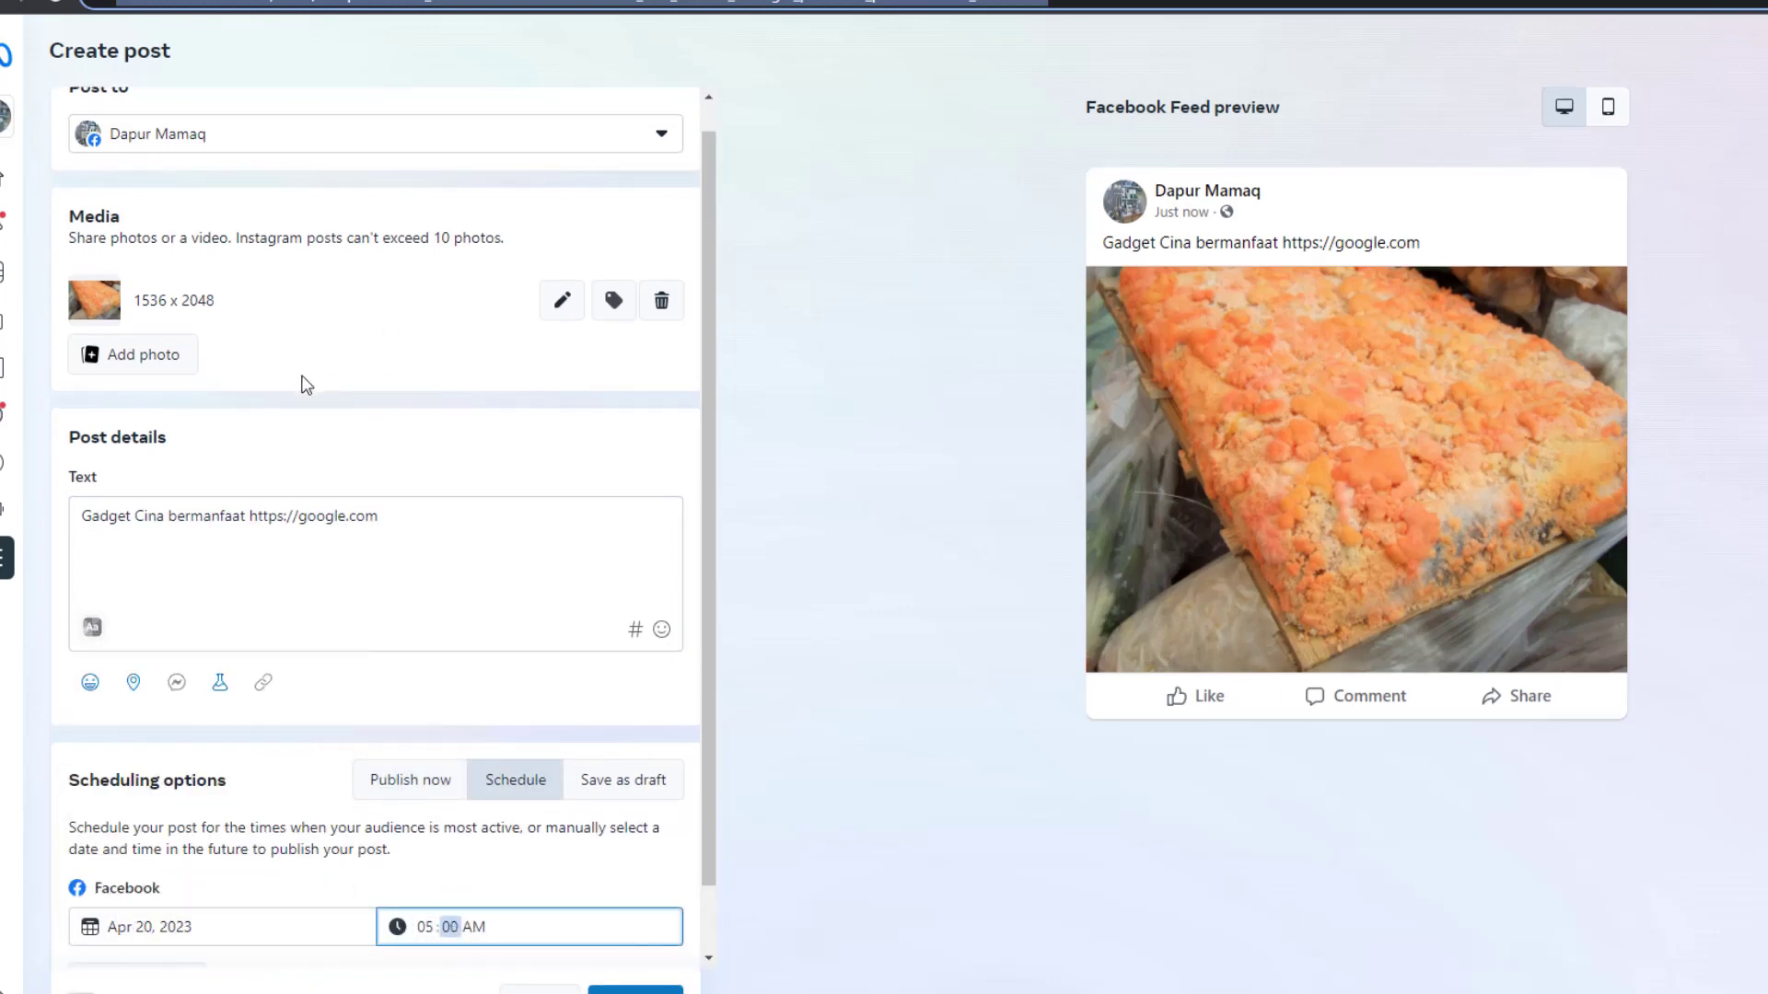
key(Tab)
text(p)
key(Return)
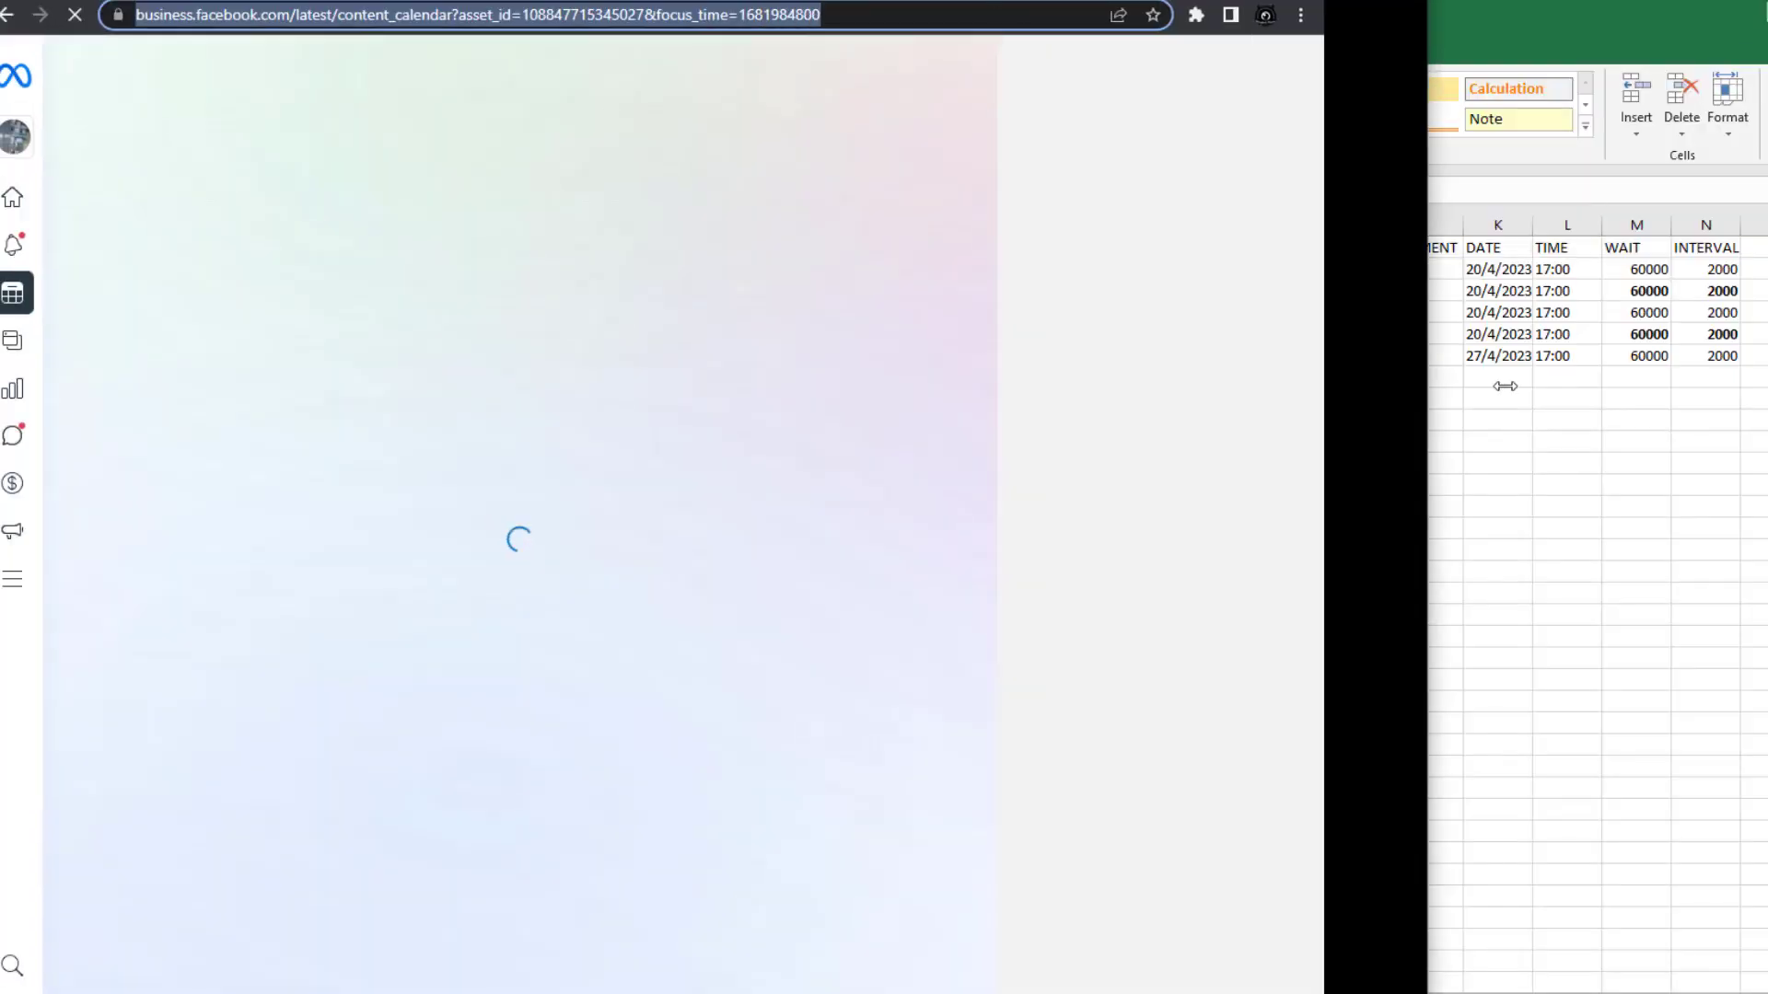
drag(1506, 386, 1617, 387)
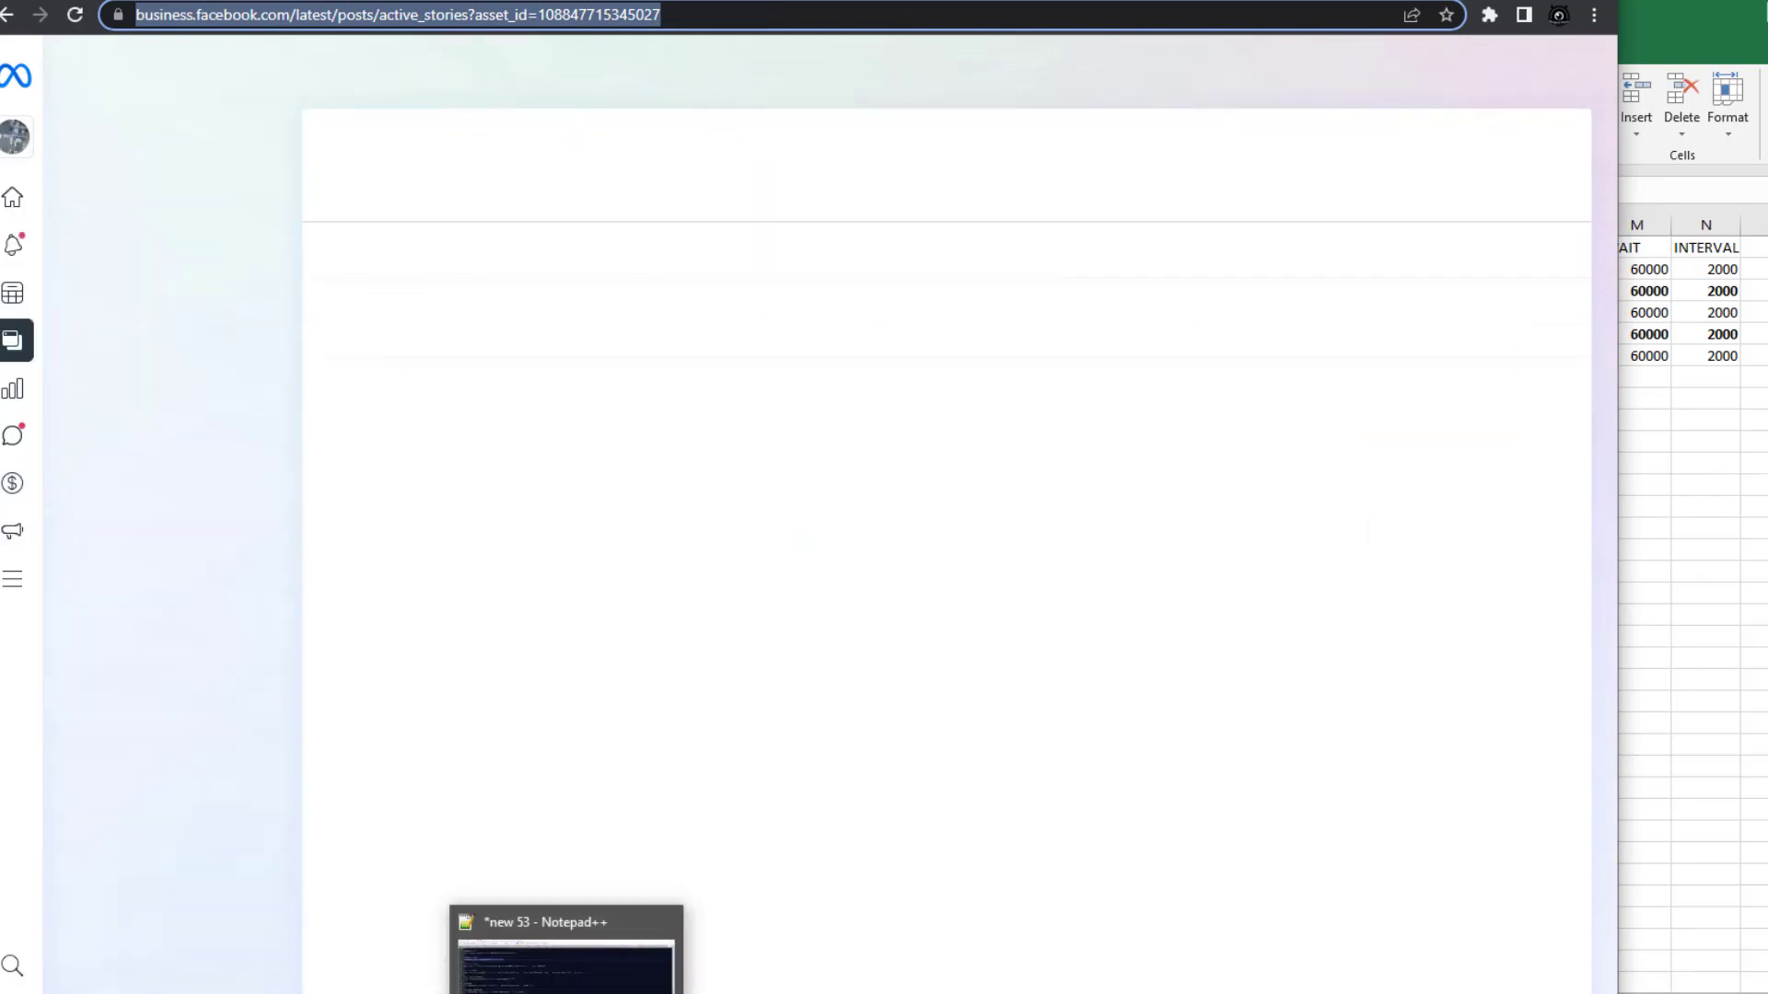
Bring the bot console forward, narrow it and park it top-right while the bot loads the reel video
click(753, 991)
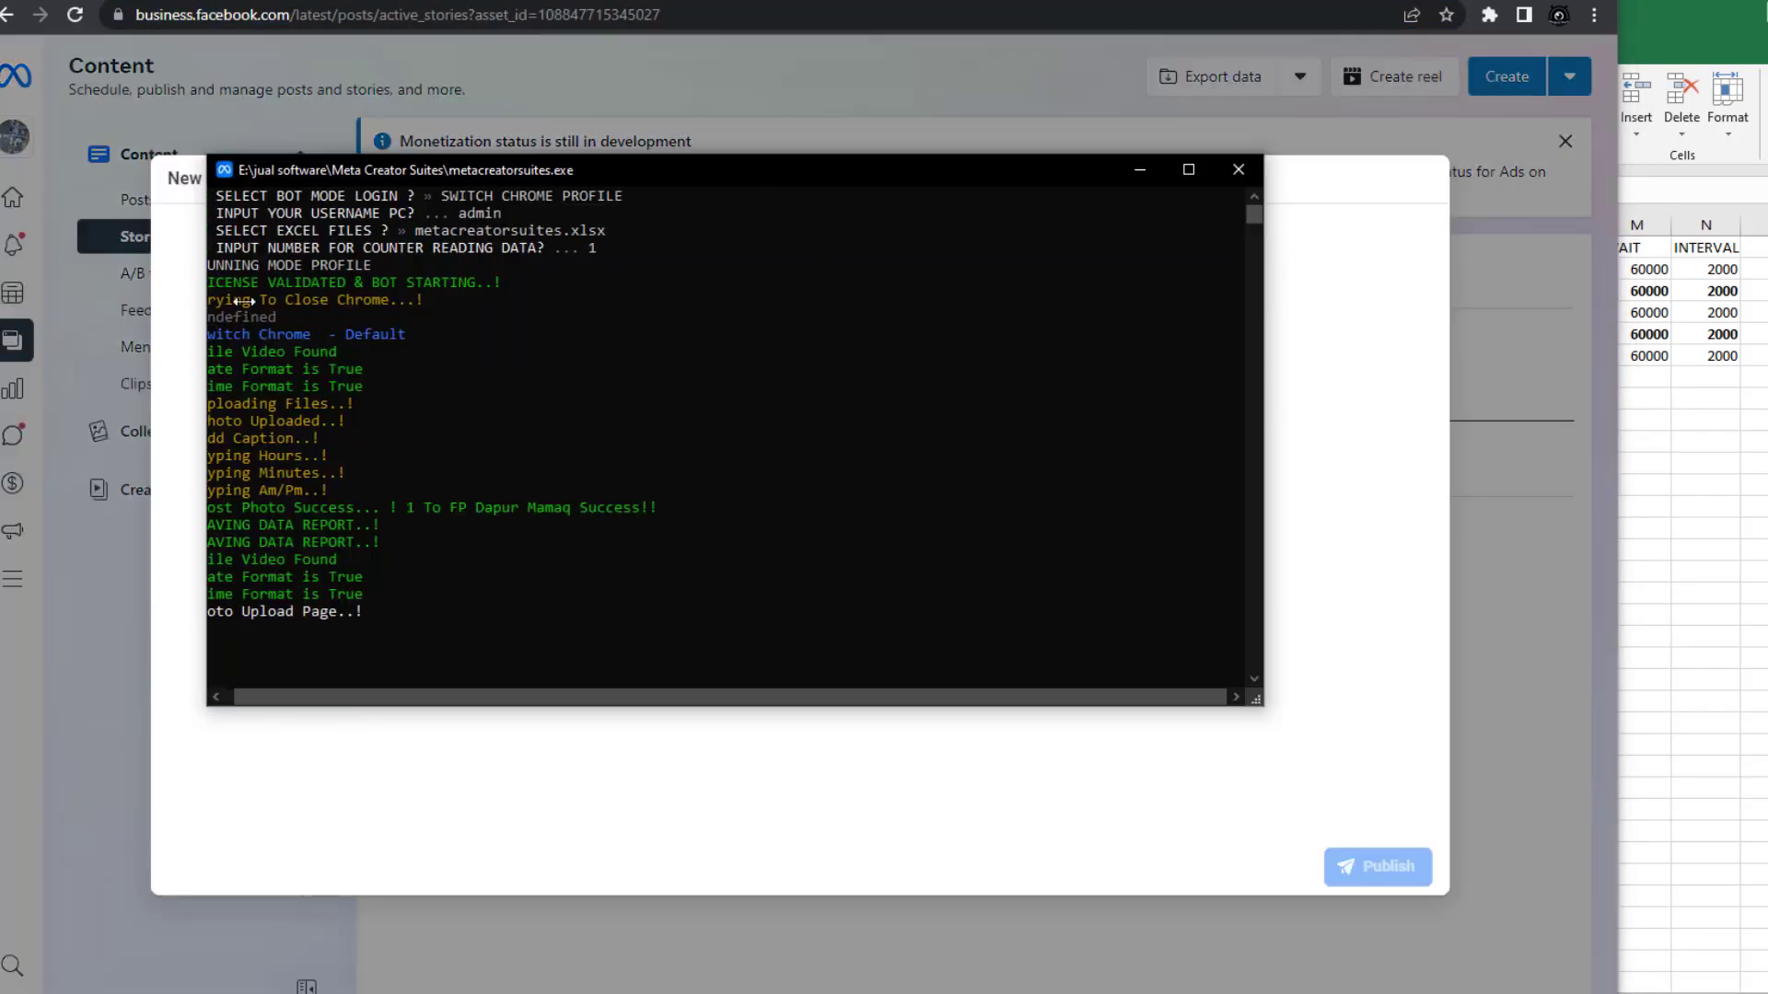
drag(207, 304, 811, 295)
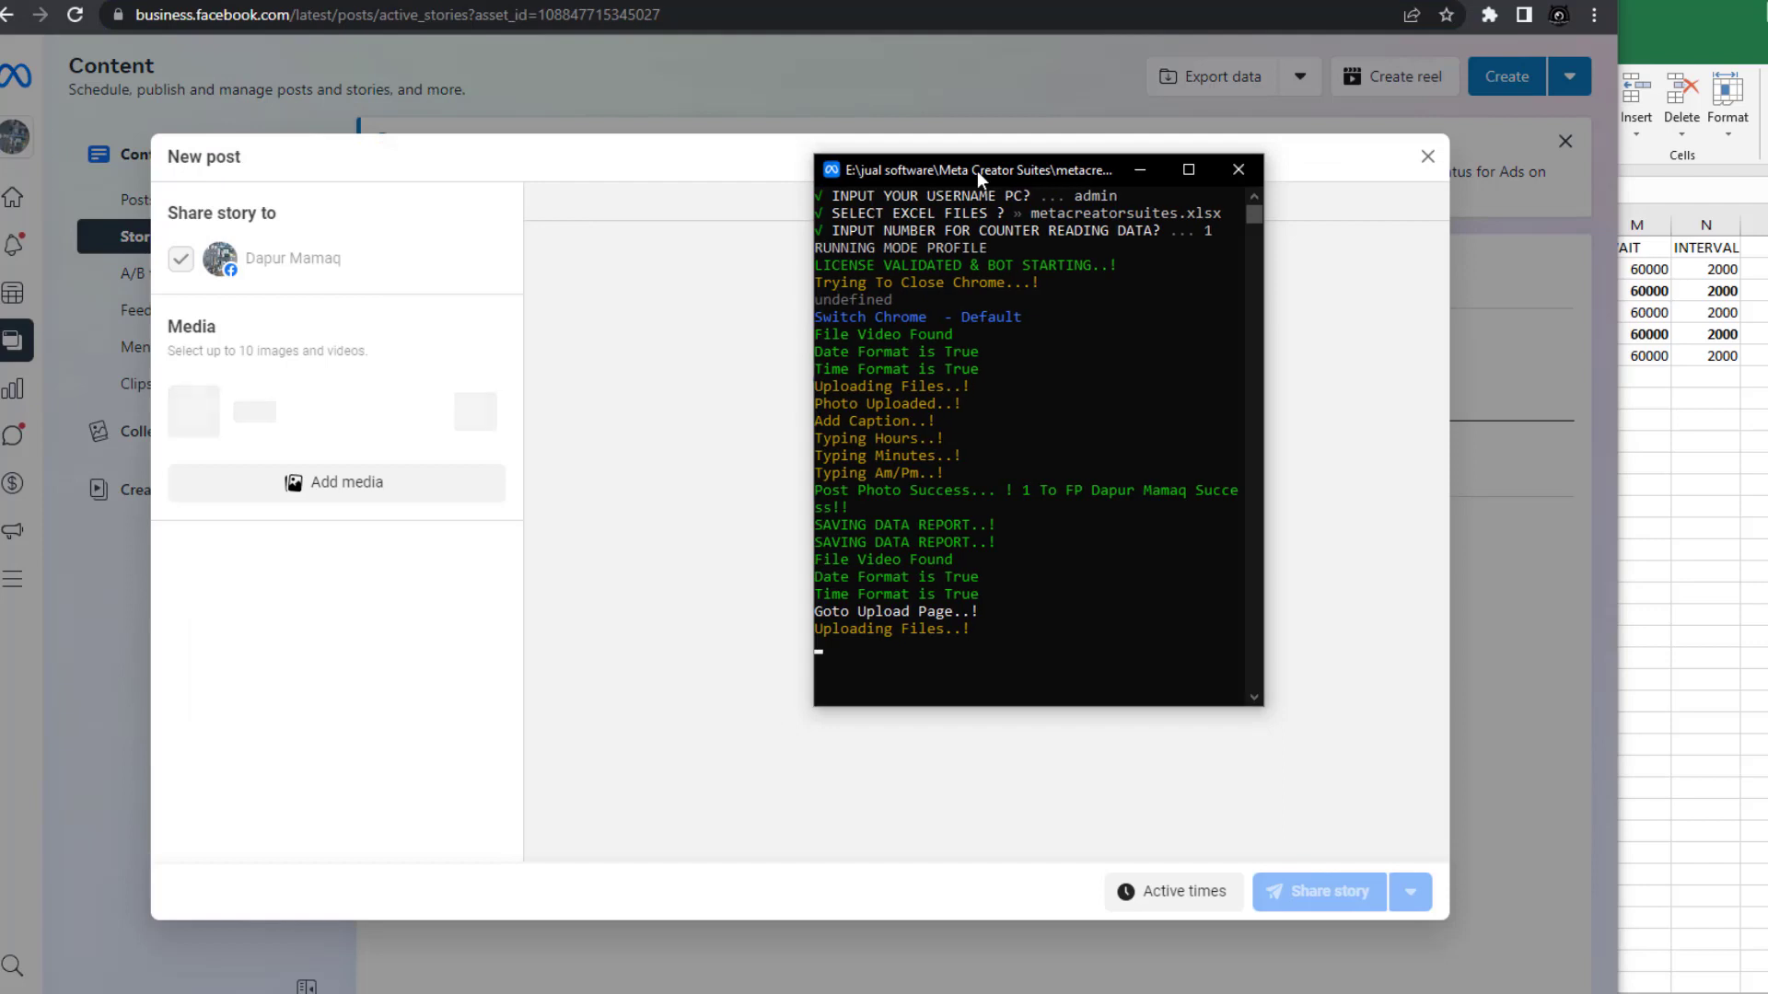
drag(981, 177, 1741, 16)
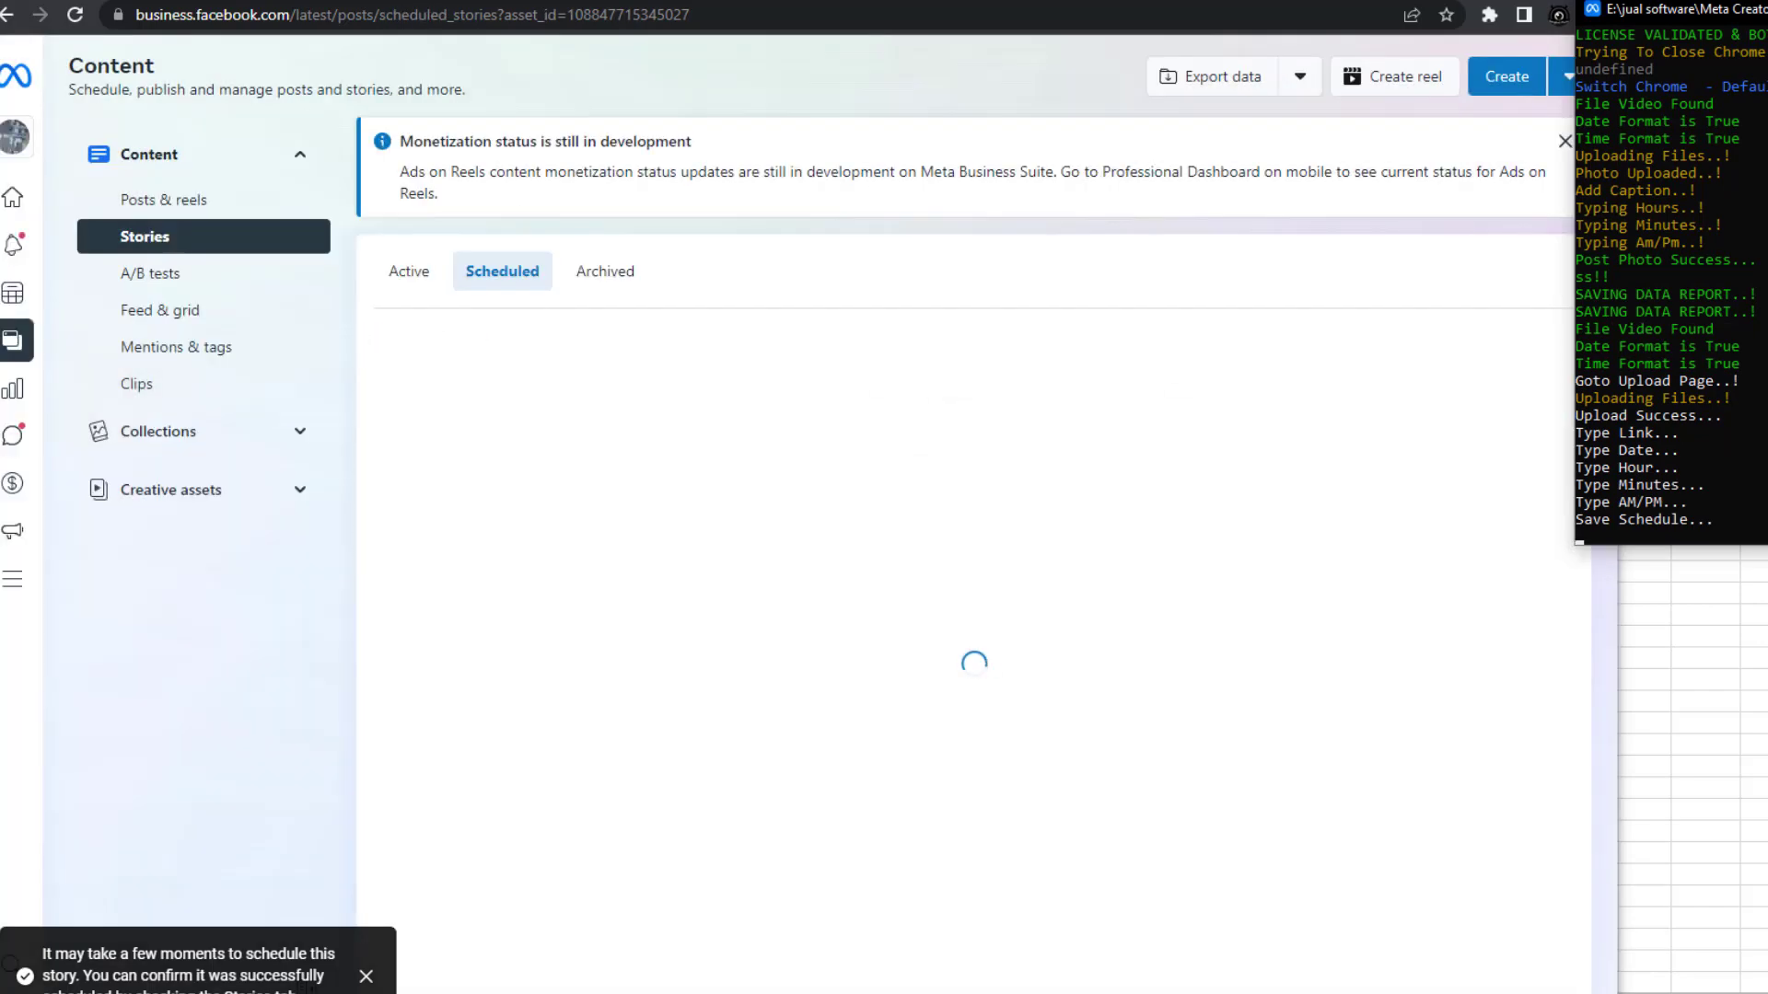
mouse_move(619, 993)
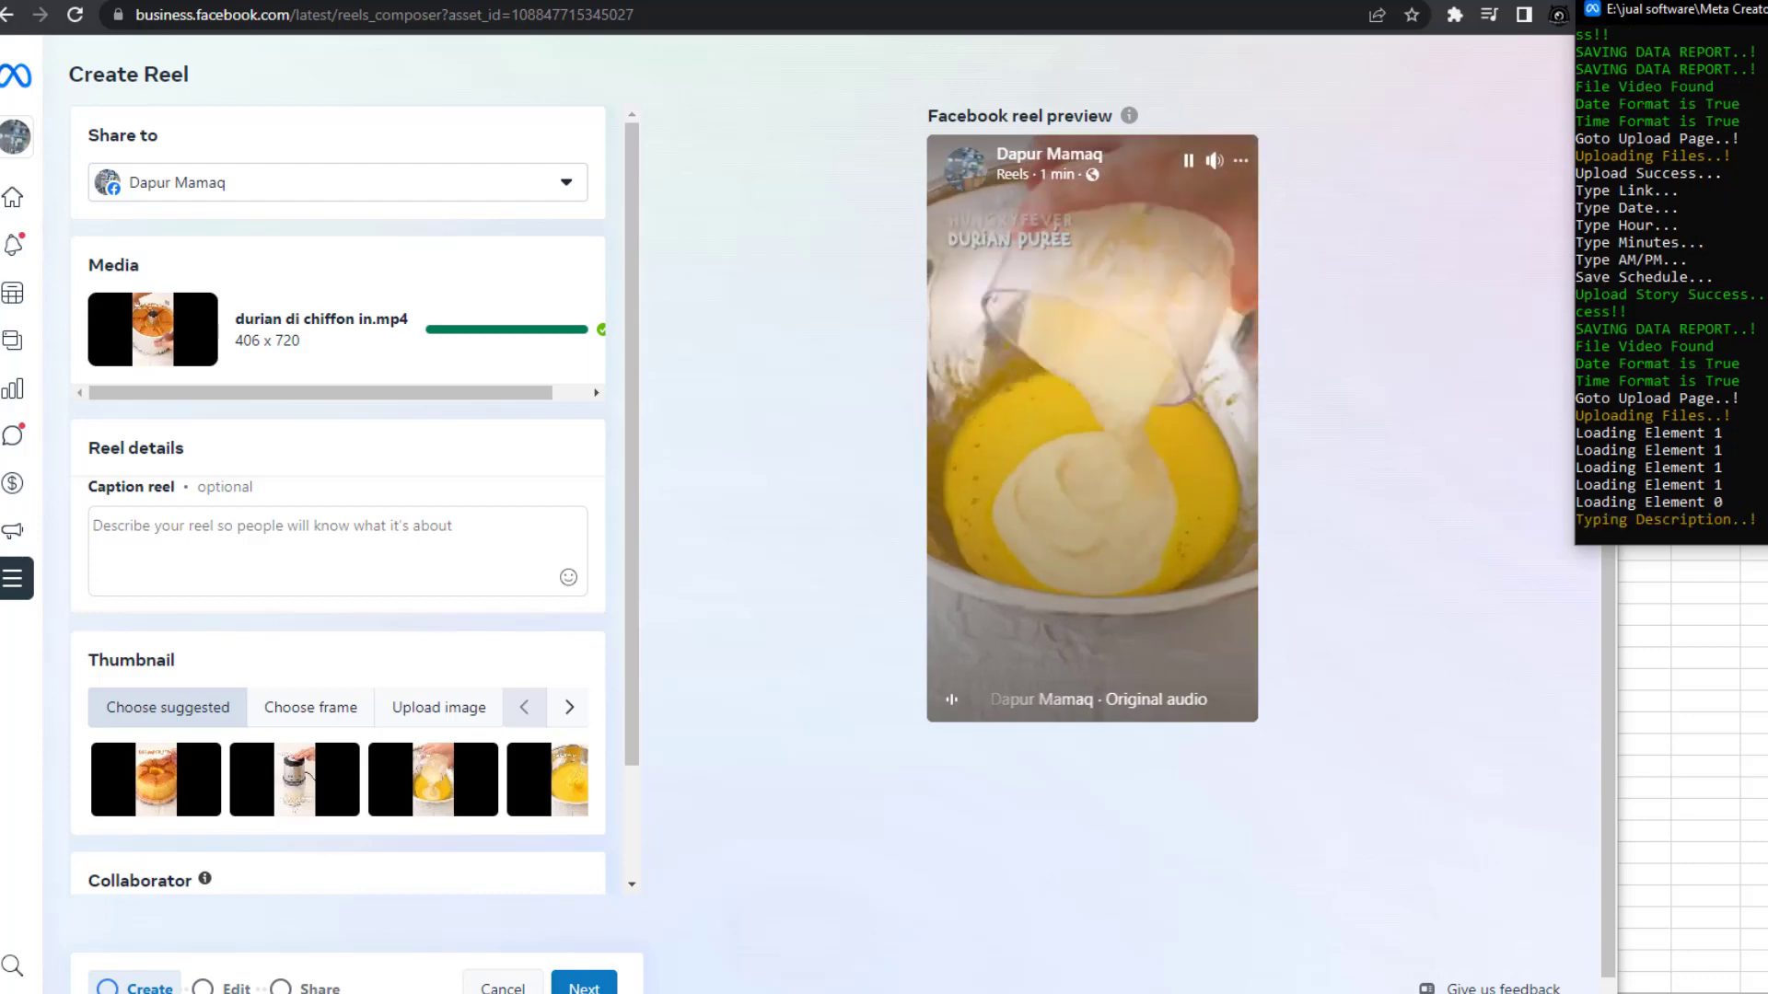
Let the bot type the reel caption 'Gadget Cina berman…' and schedule the reel for Apr 20, 5:00pm
text(Gadget Cina berman)
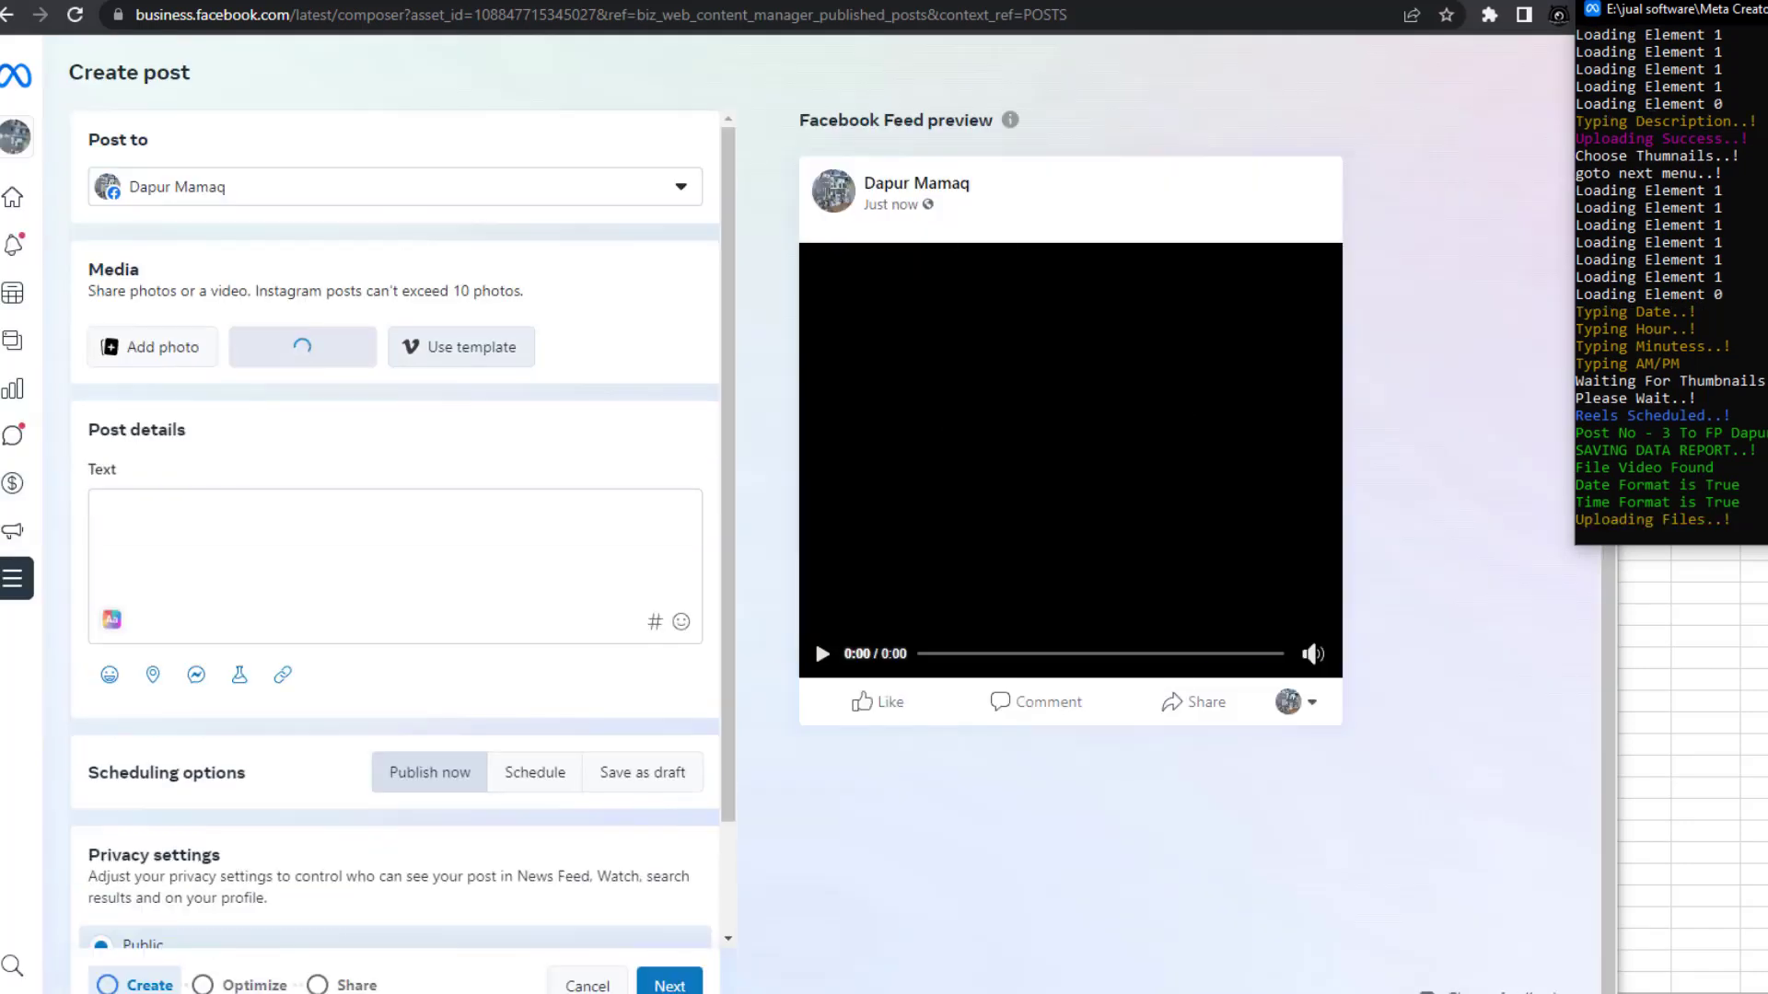
Fill in video title 'Gadget Cina berguna' and description 'Keren ya Gadget dari Cina ini Bermanfaat banget'
text(Gadget Cina berguna)
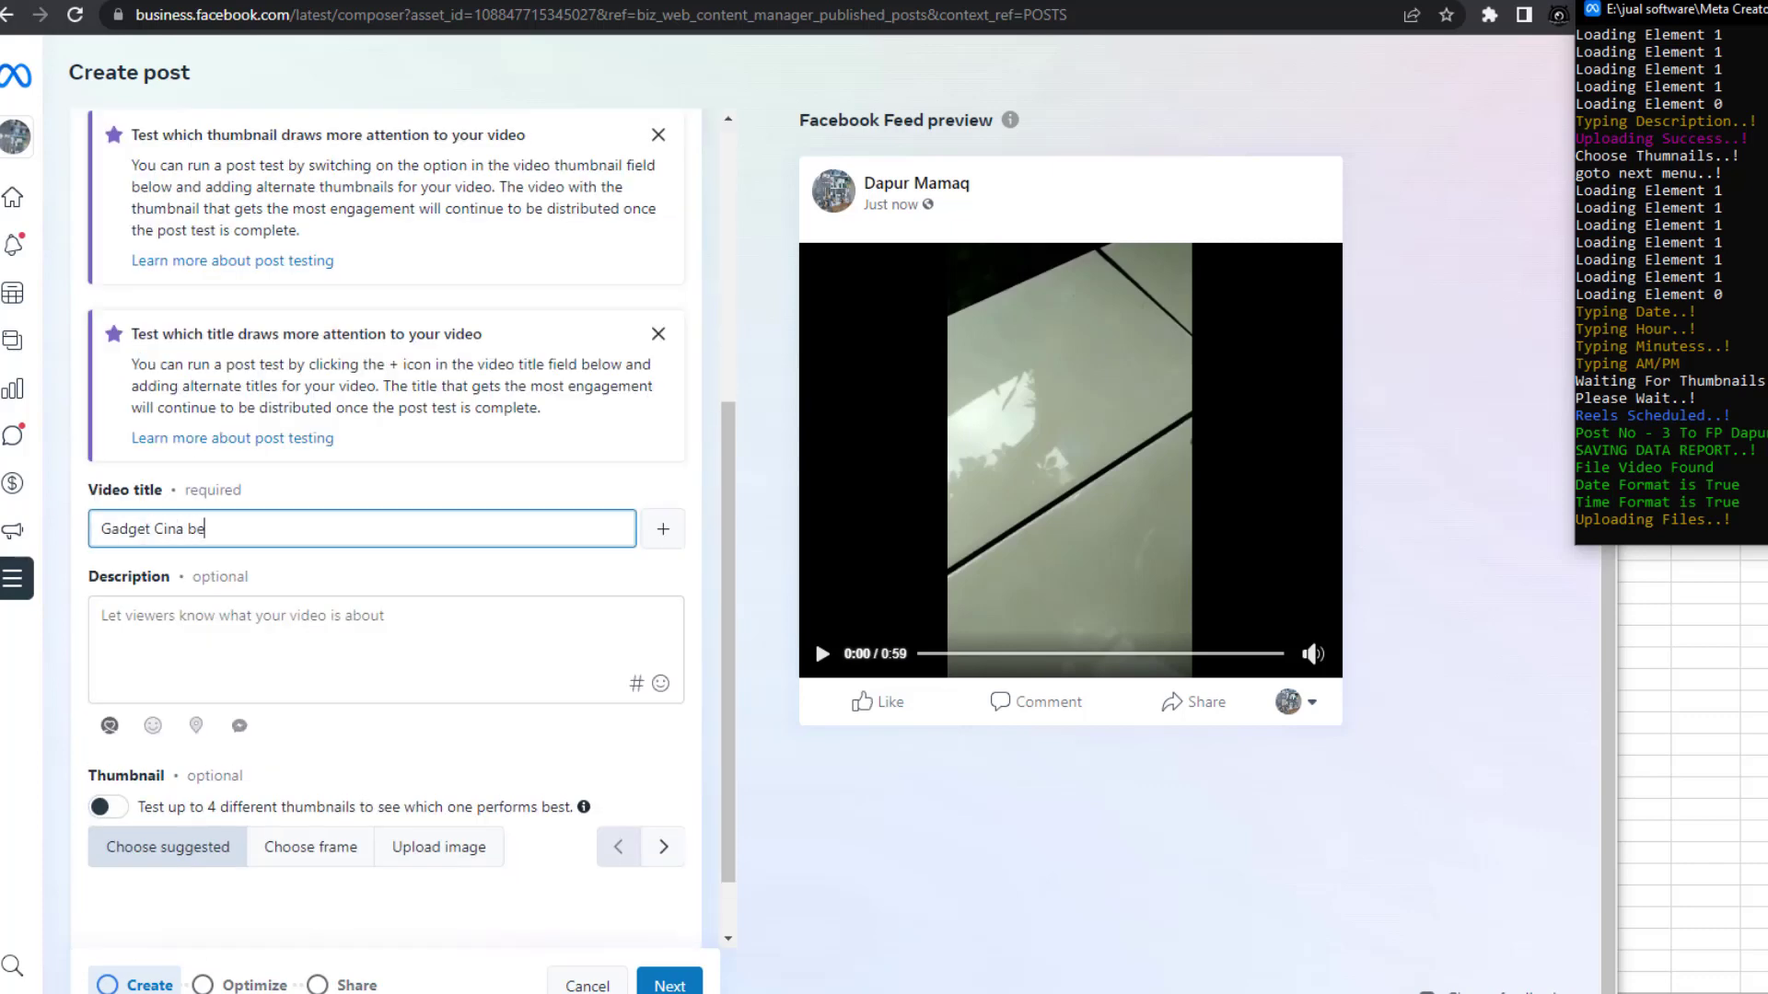
key(Tab)
text(Keren ya Gadget dari Cina ini Bermanfaat banget)
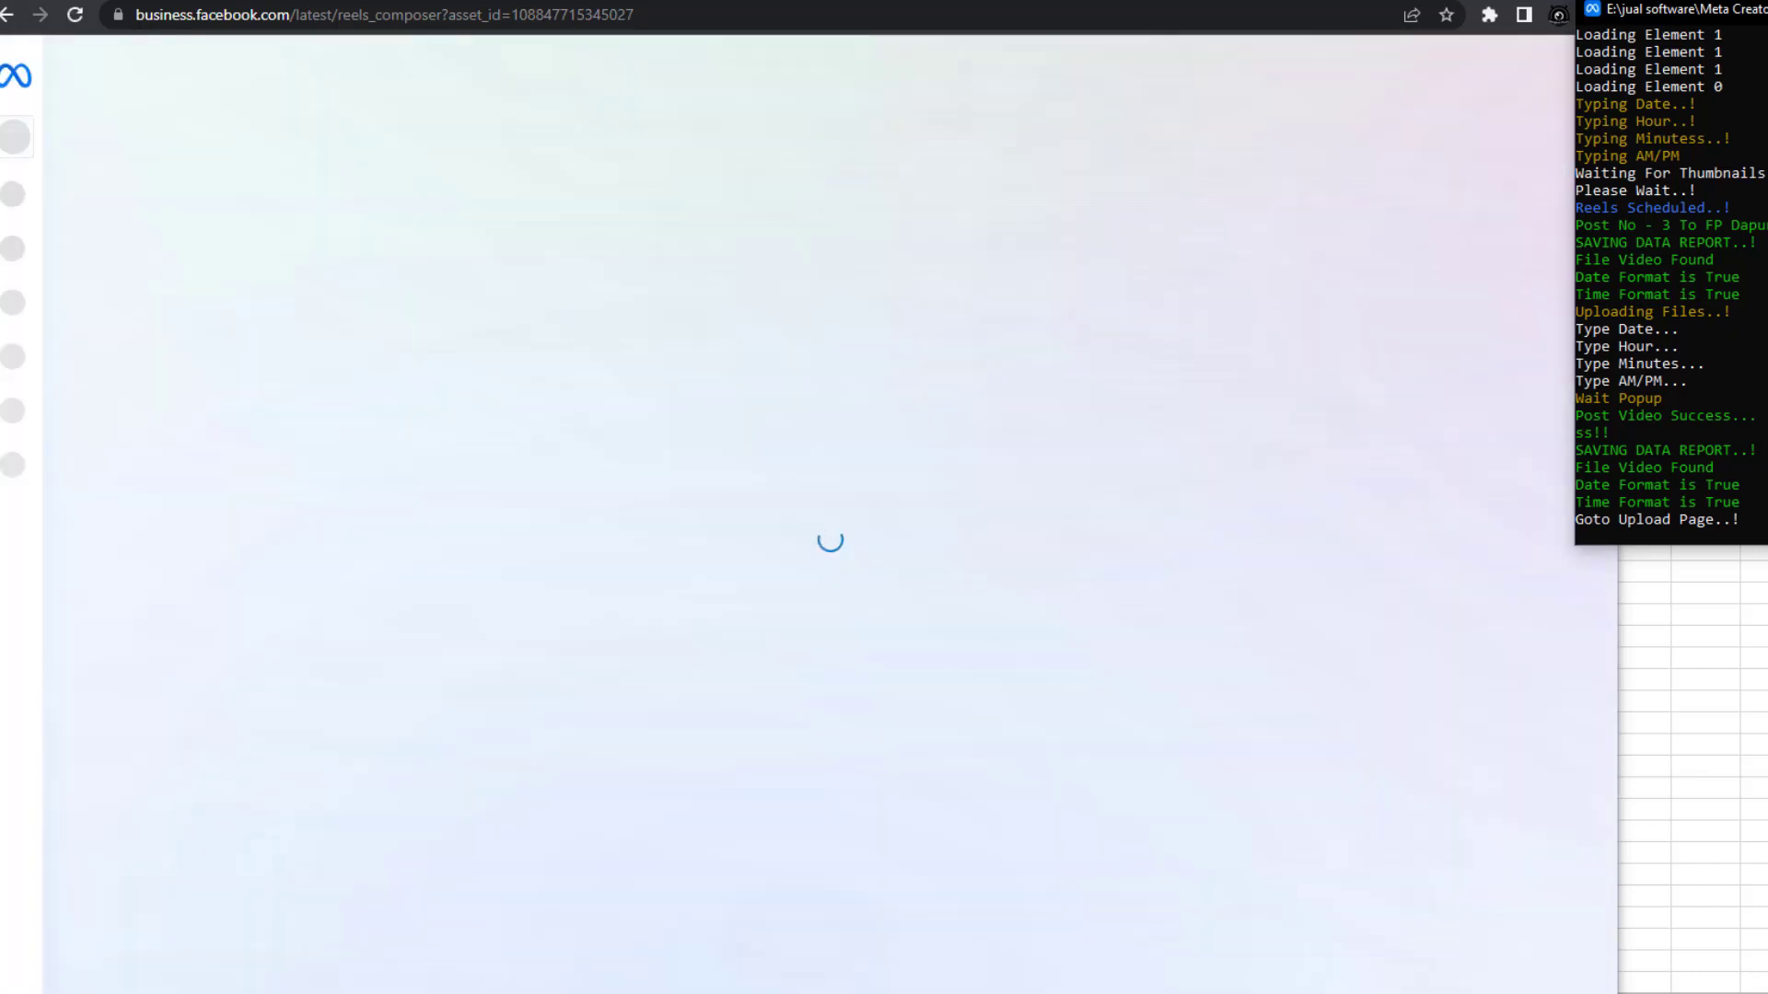
Let the bot type the caption 'Gadget Cina bermanfaat' for the ebi furai sushi reel
mouse_move(618, 992)
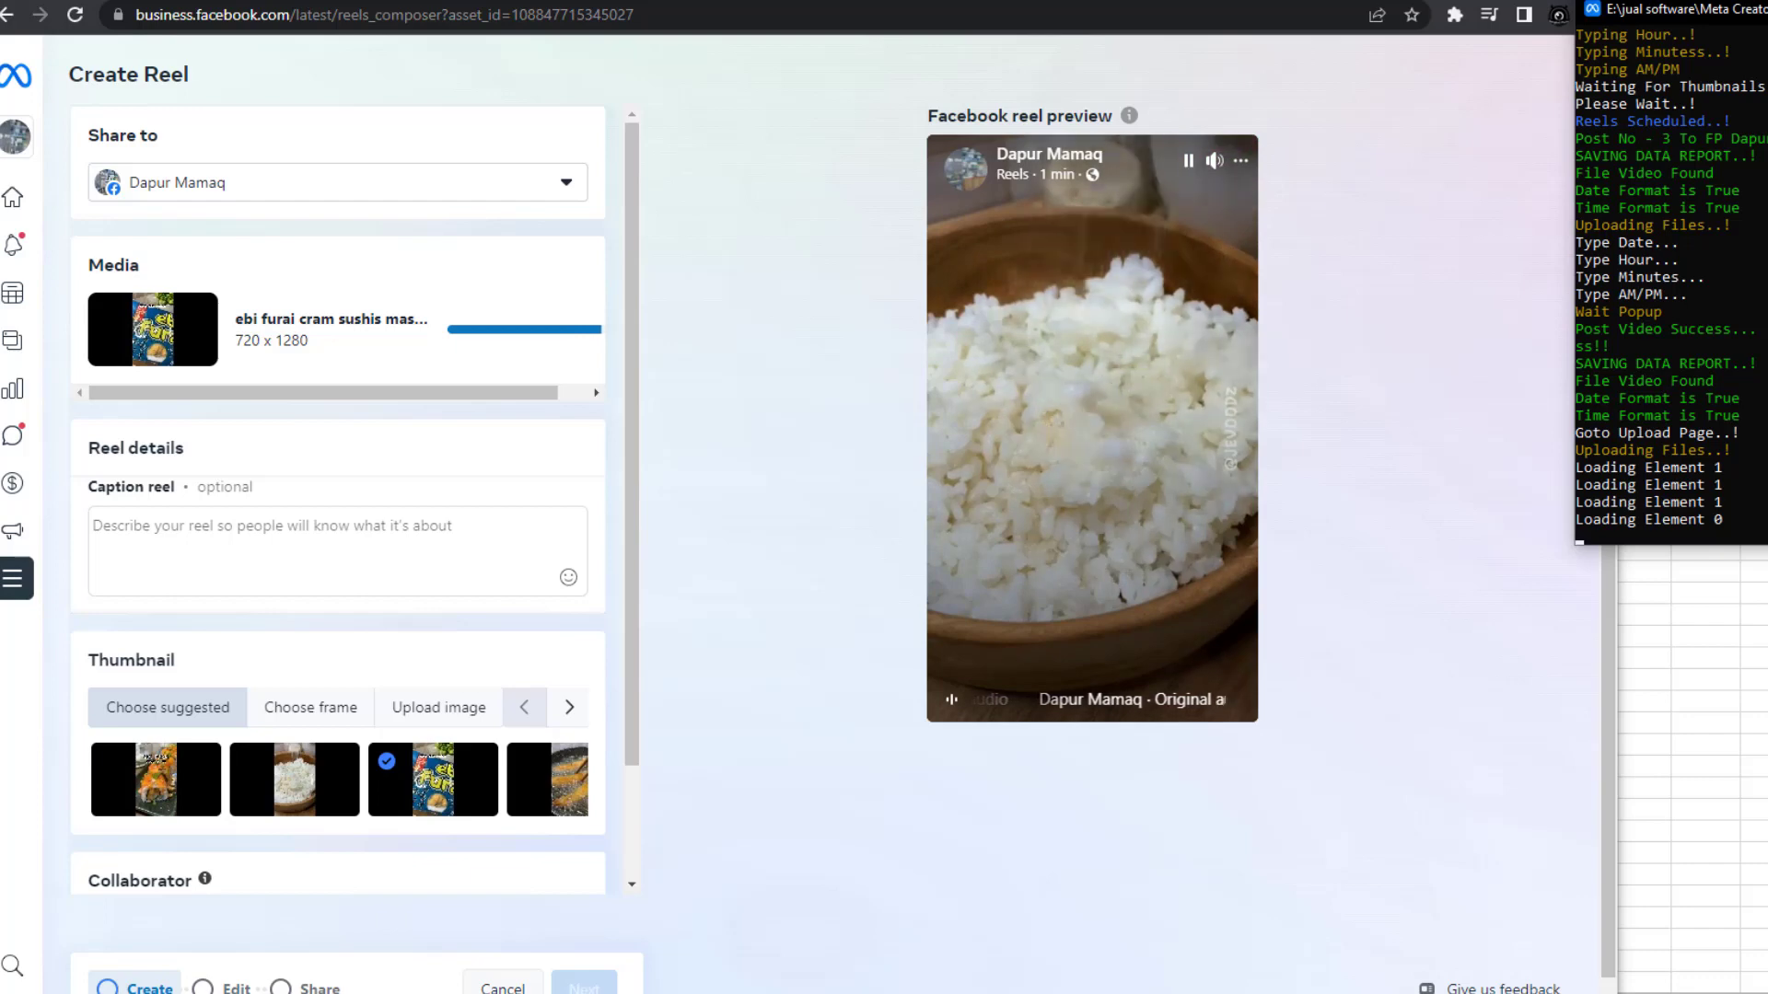
text(Gadge)
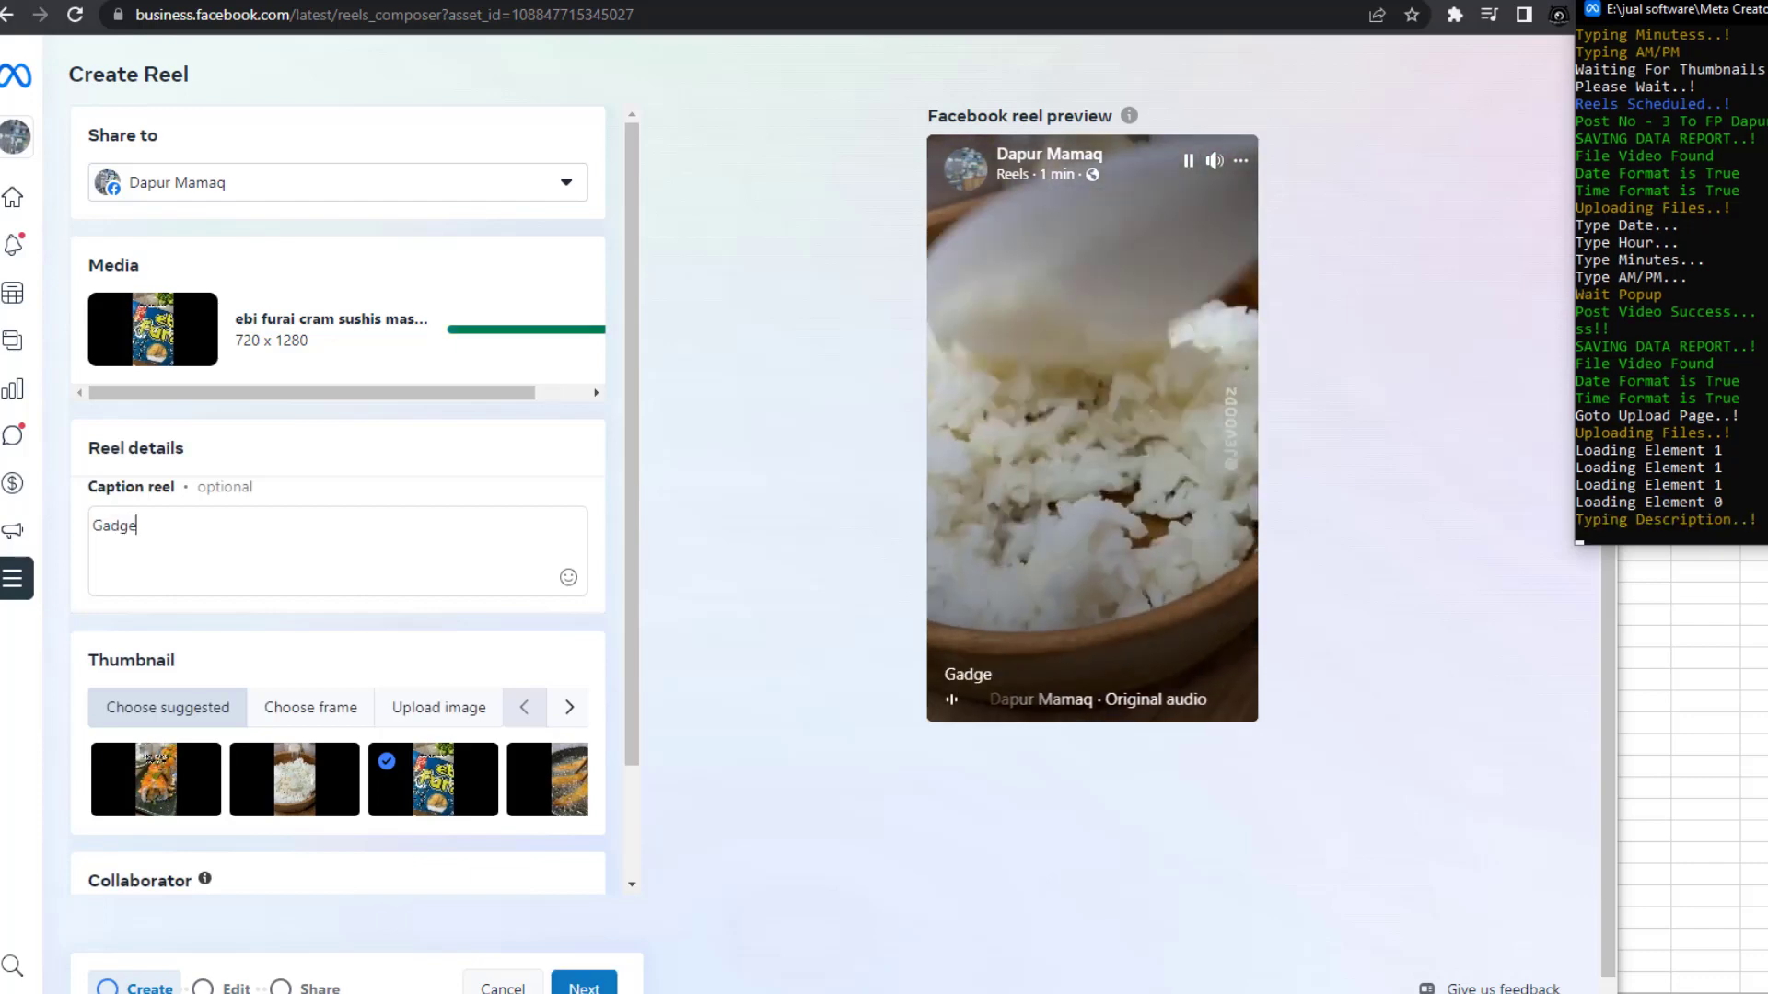
text(t Cina bermanfaat)
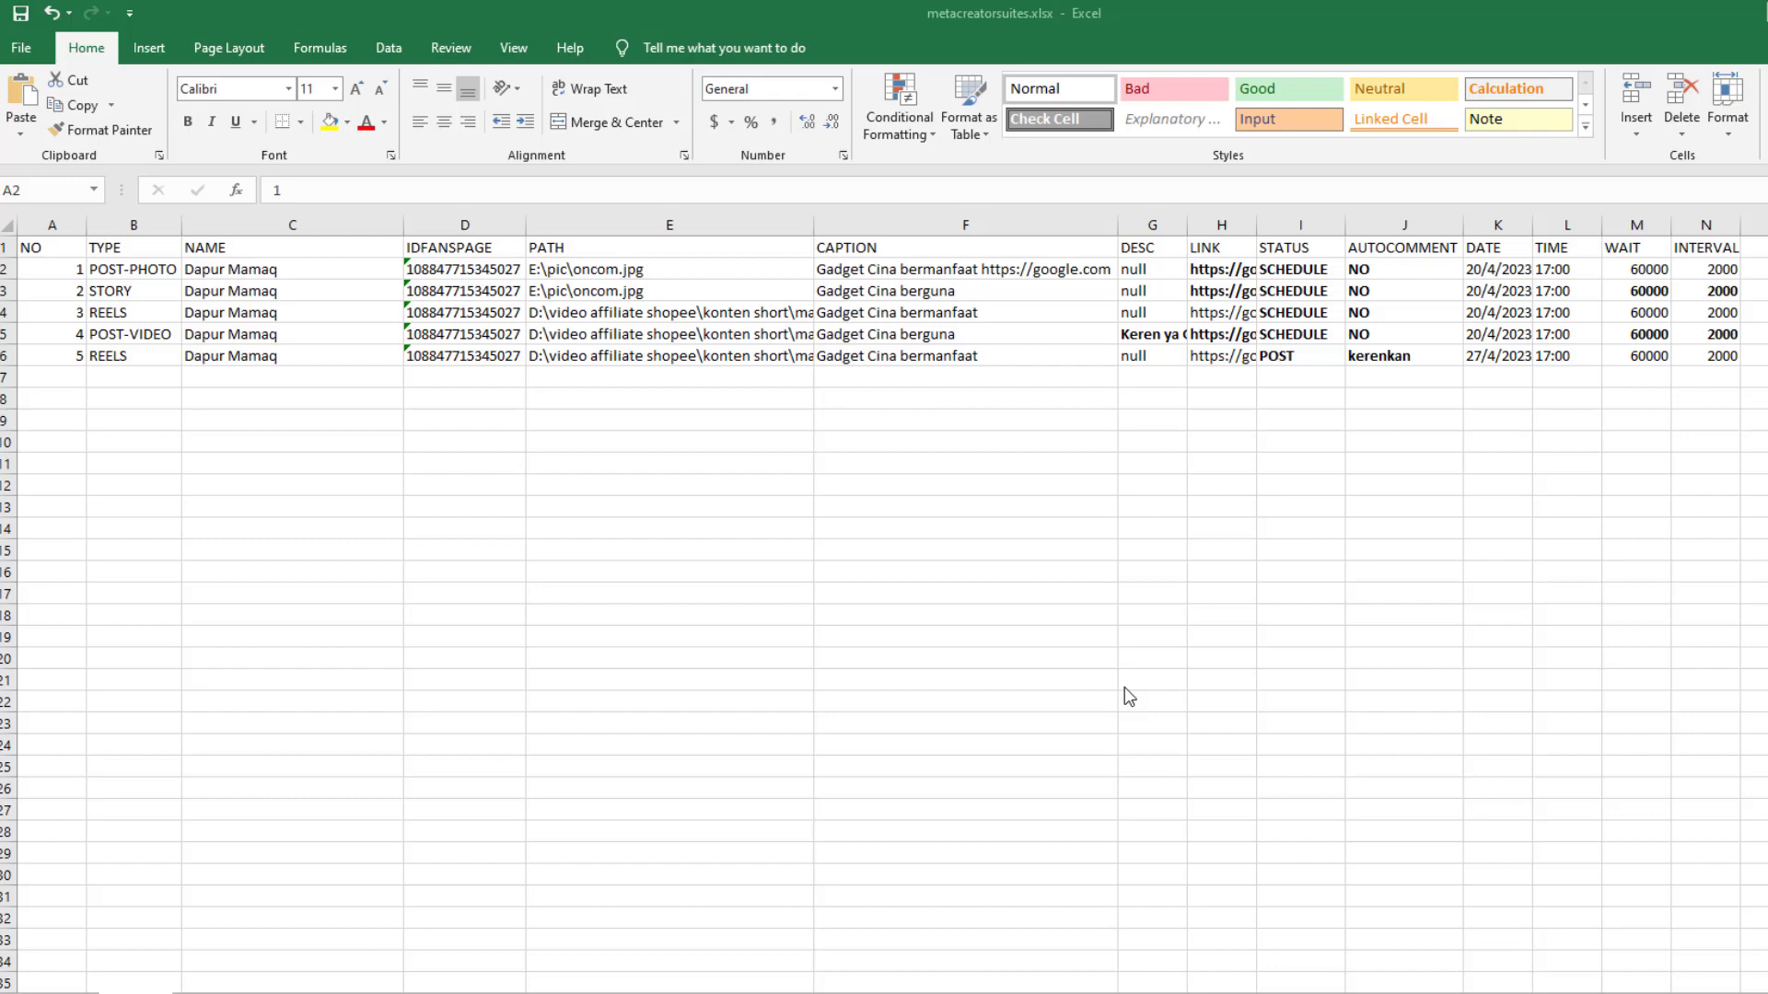
Change the AUTOCOMMENT value in J6 from kerenkan to YES
click(1373, 358)
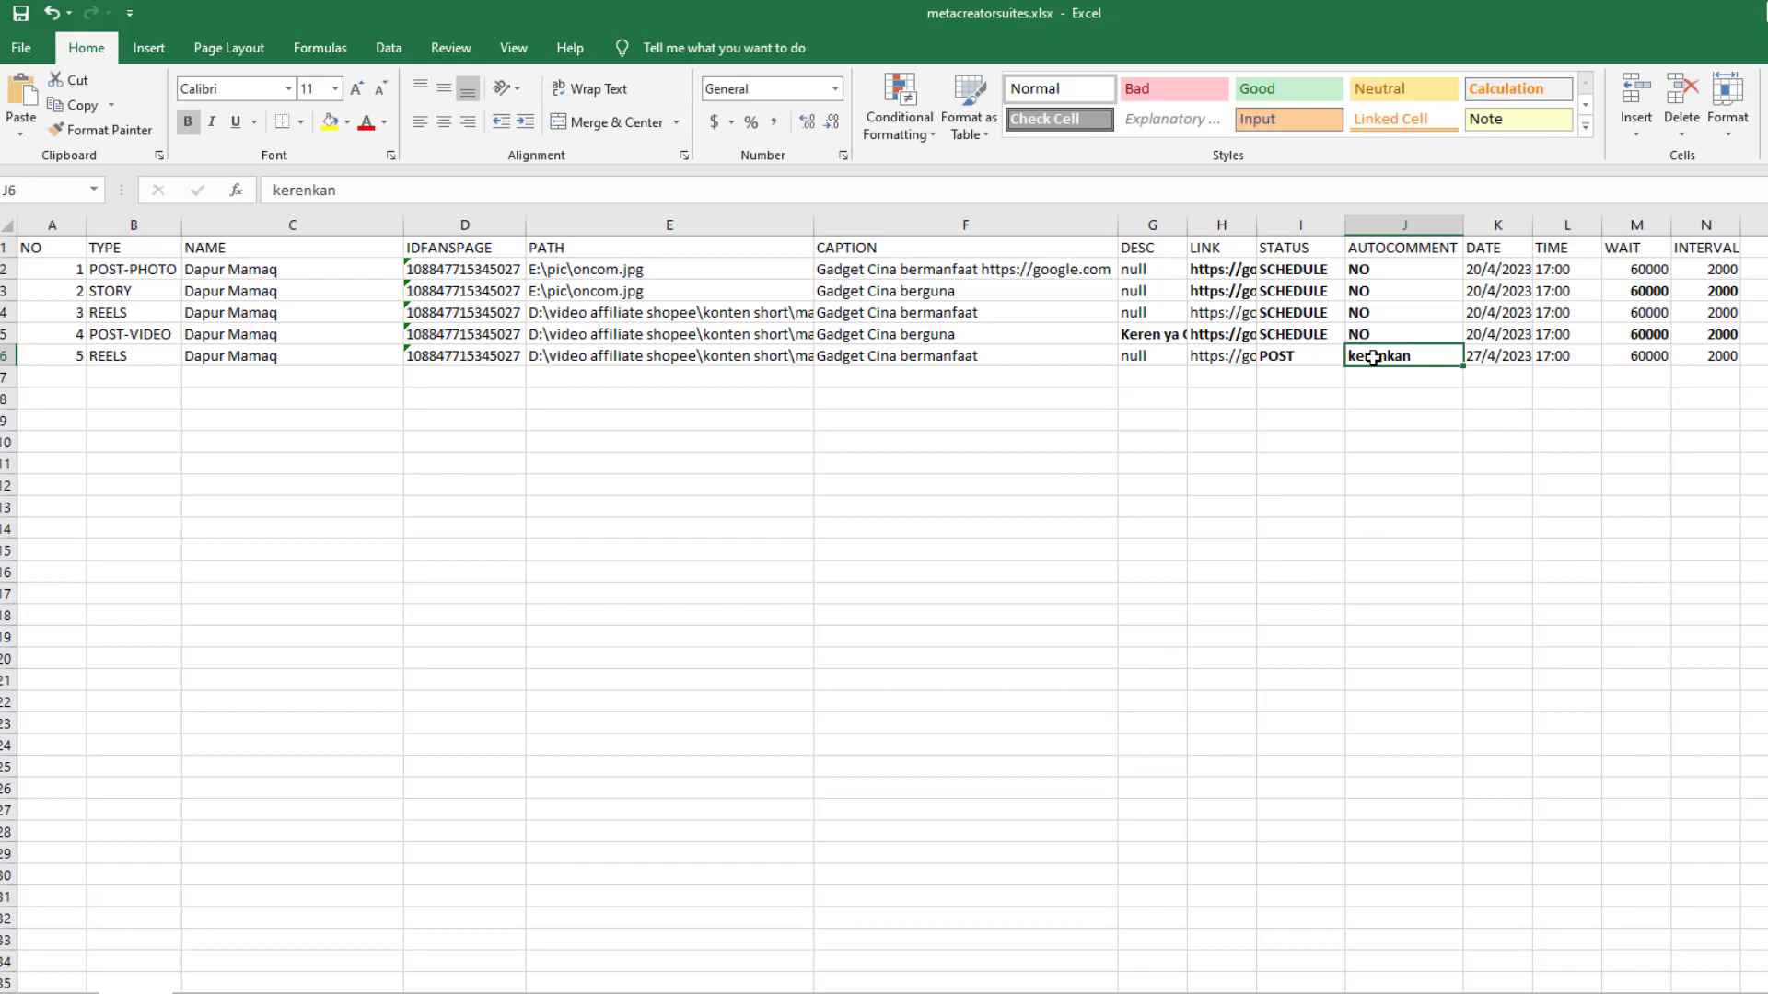
double_click(1373, 359)
text(YES)
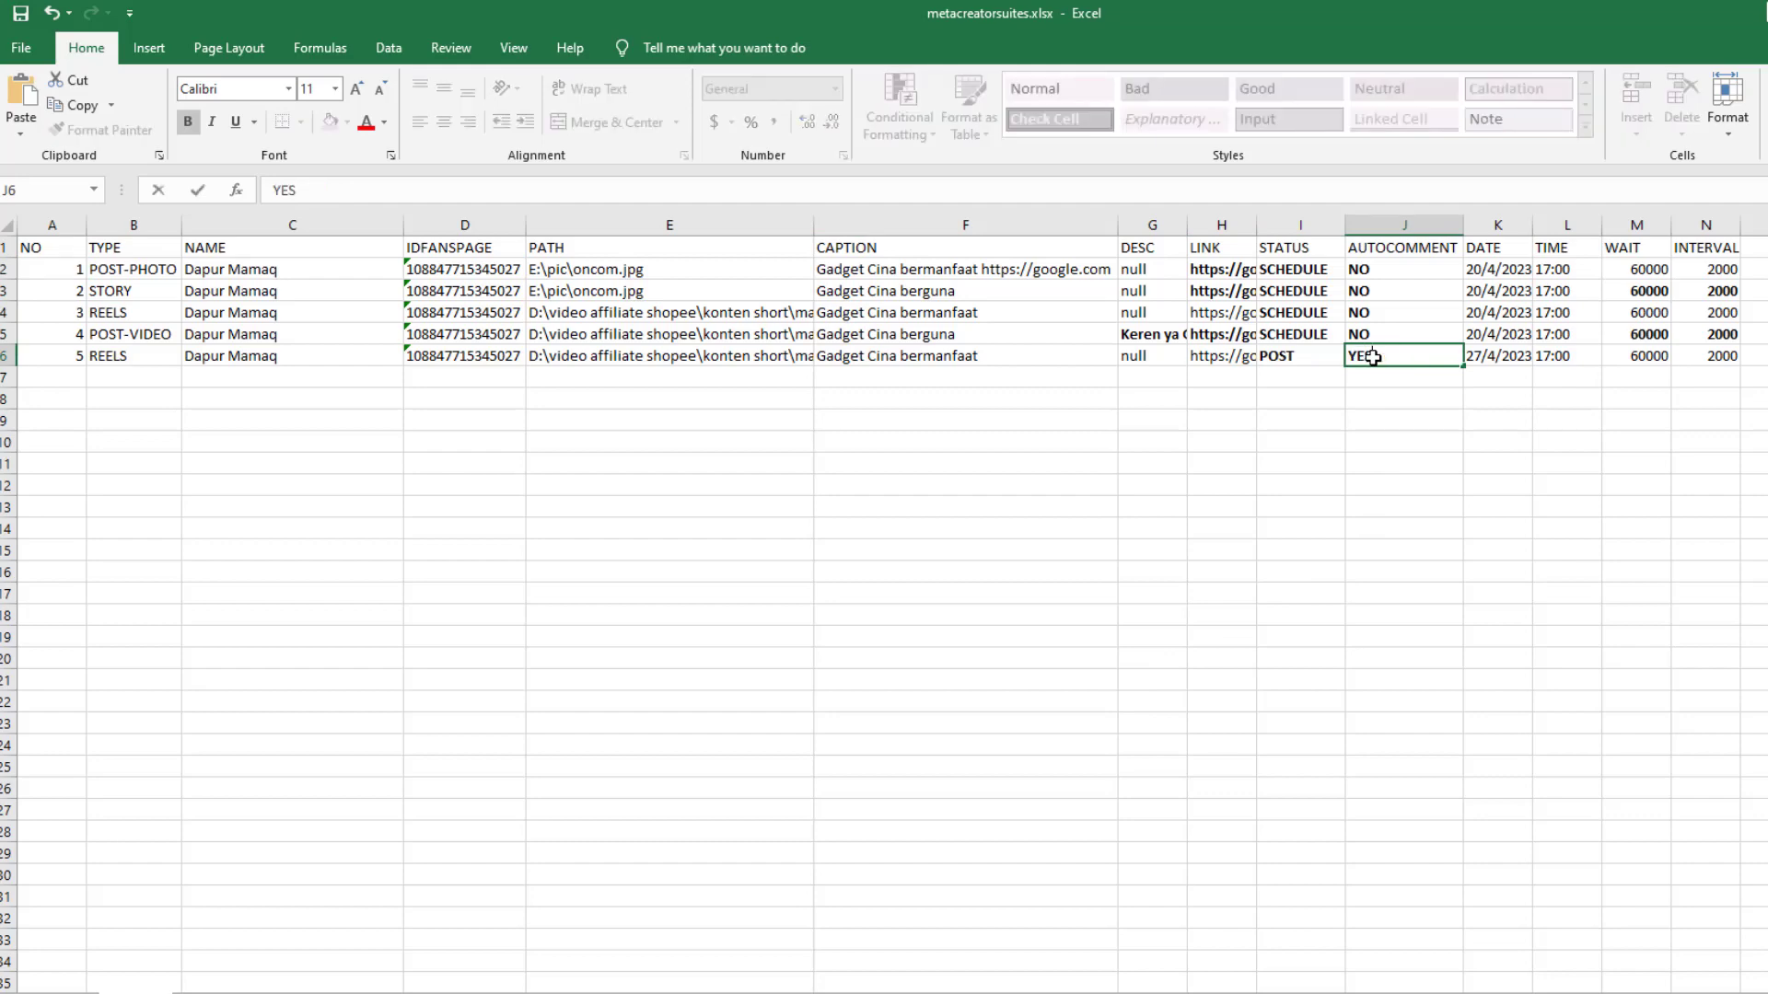
click(1455, 488)
Insert a new column K before DATE with the header COMMENT
click(1499, 225)
right_click(1501, 225)
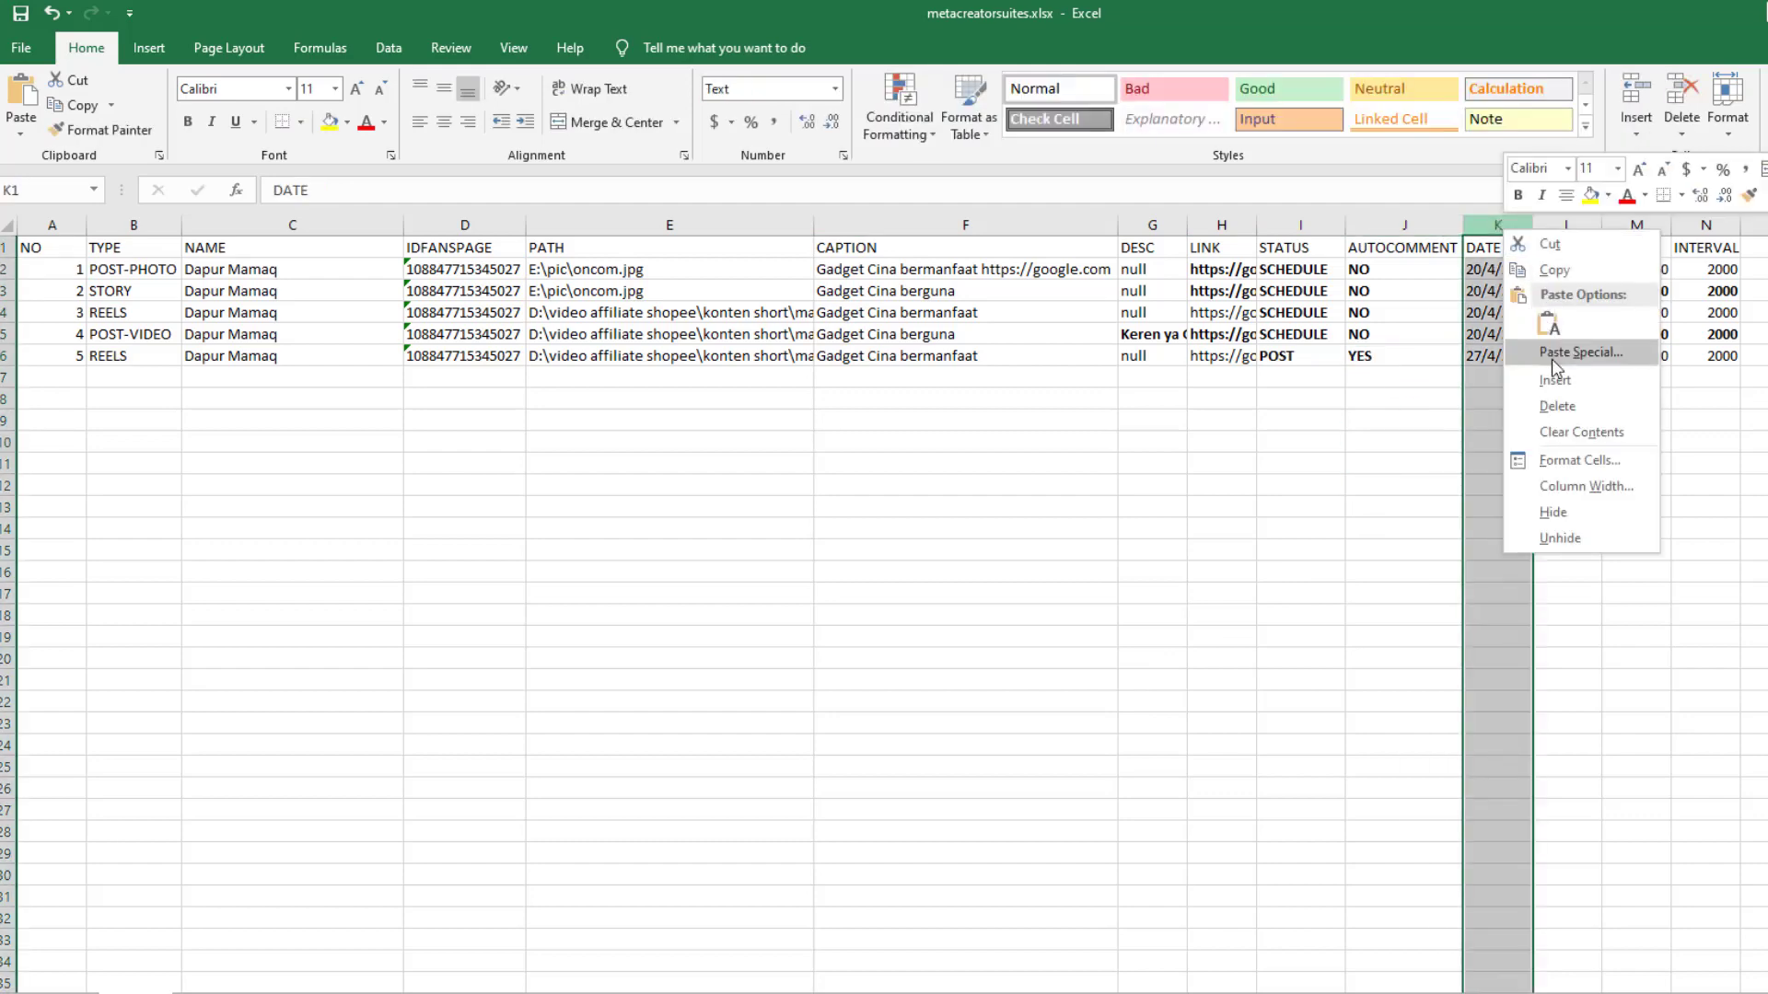
click(1551, 363)
click(1511, 250)
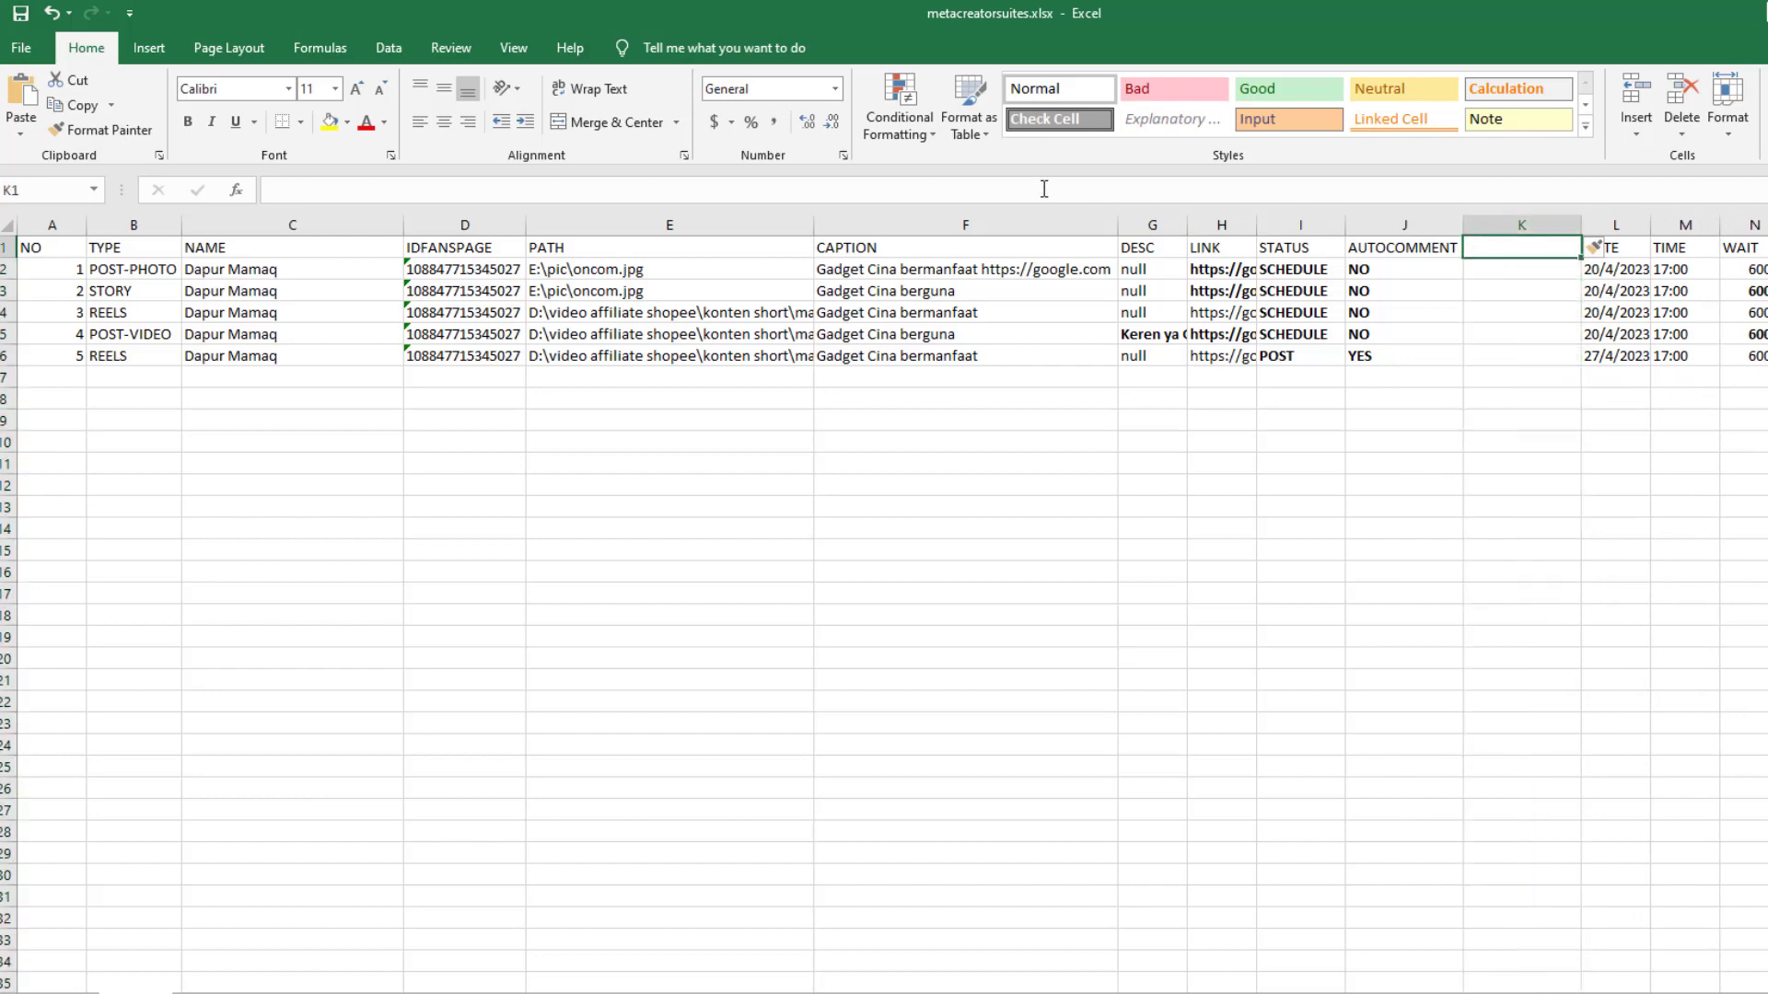
click(1045, 189)
text(CO)
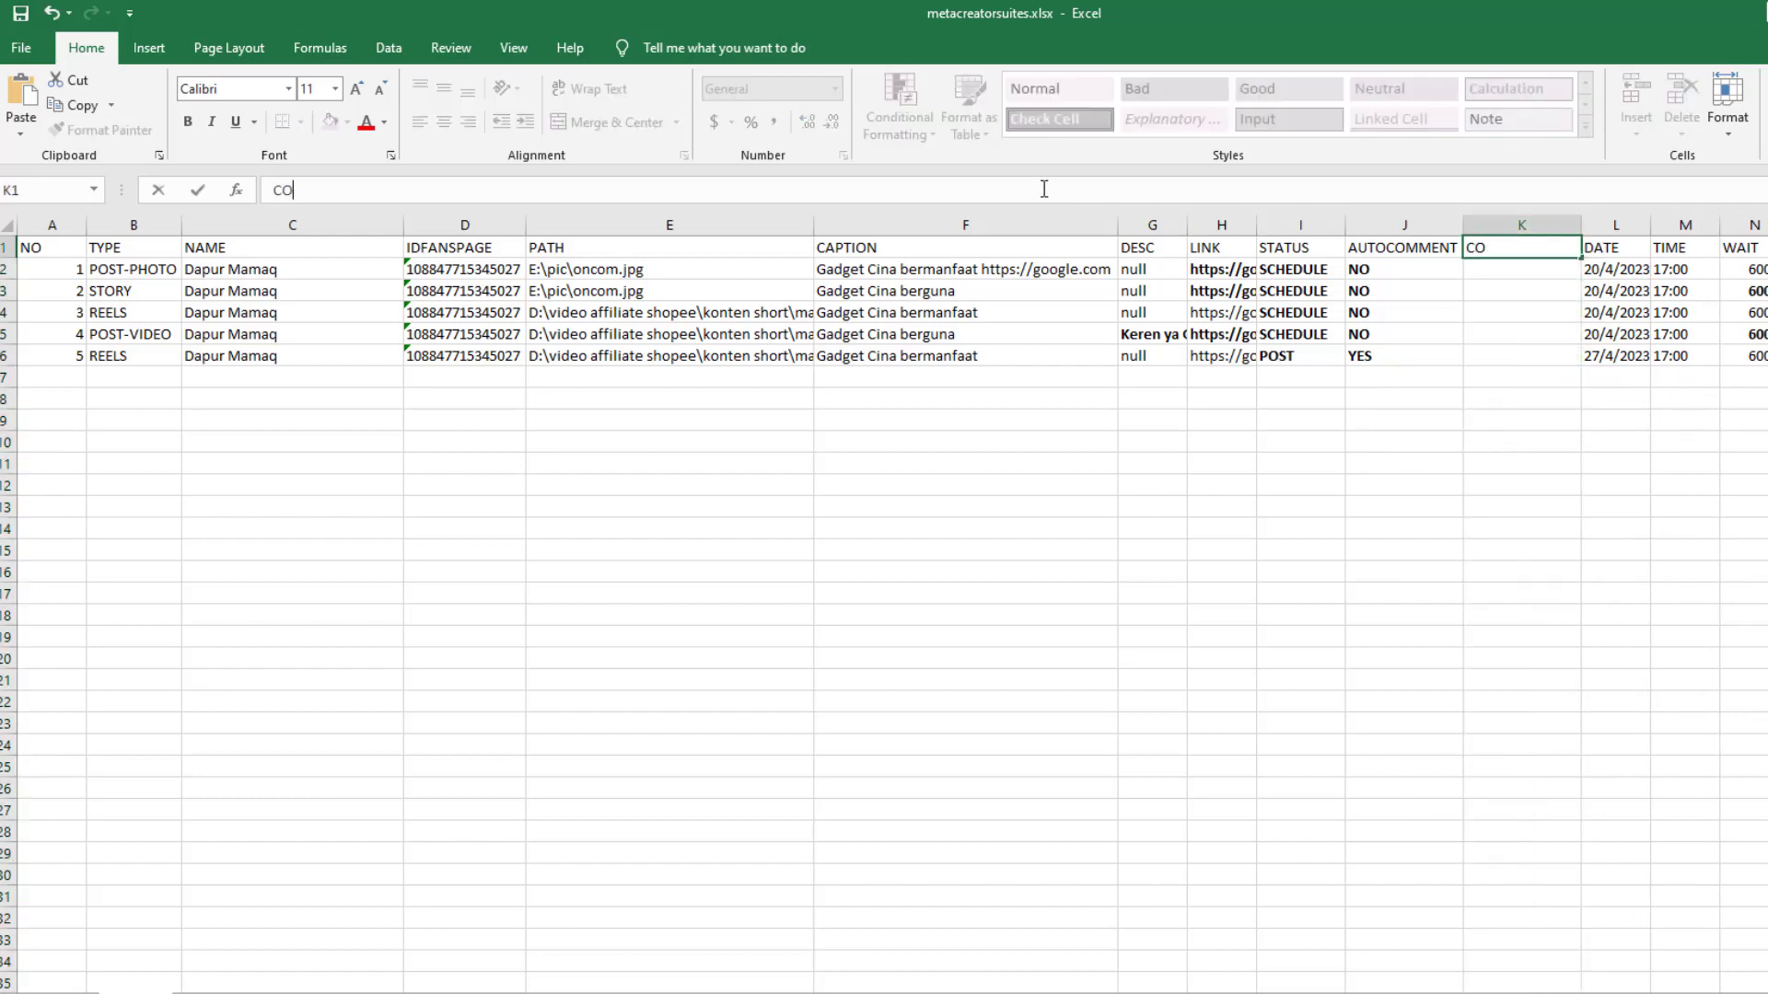
text(MMENT)
click(1482, 393)
Copy the description from G5 into K6 as the REELS row's comment
click(1482, 273)
click(1475, 369)
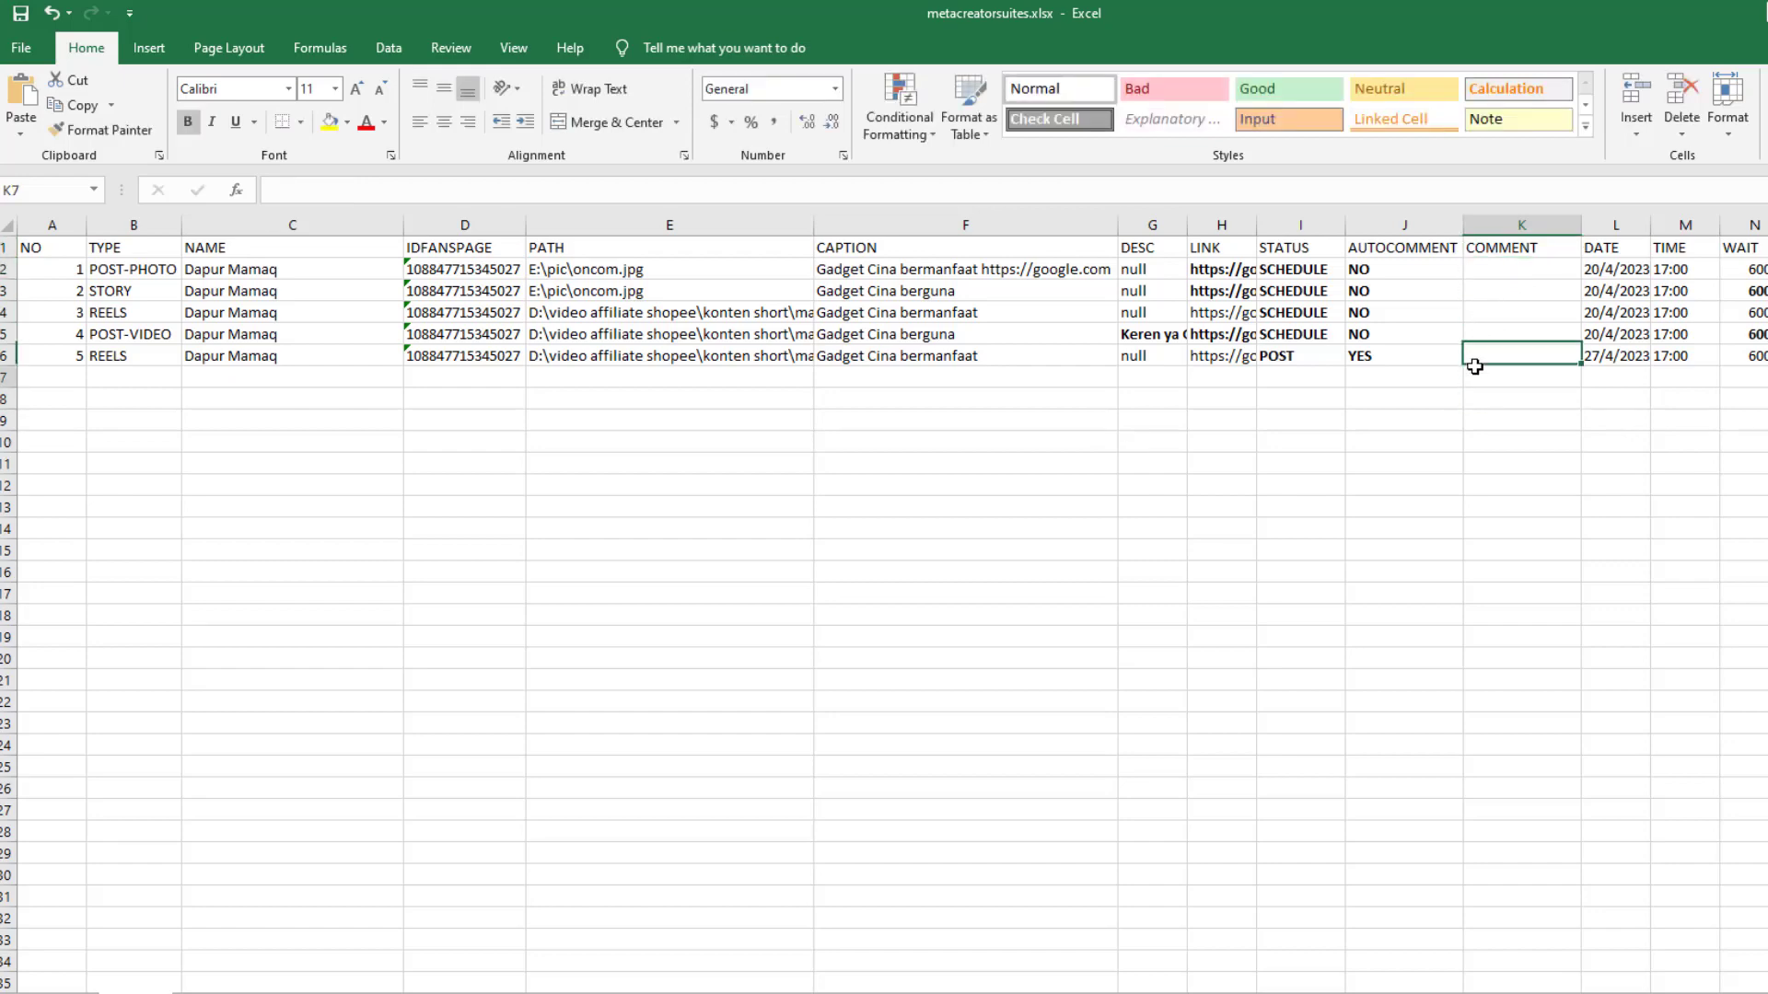
click(1480, 339)
click(1485, 355)
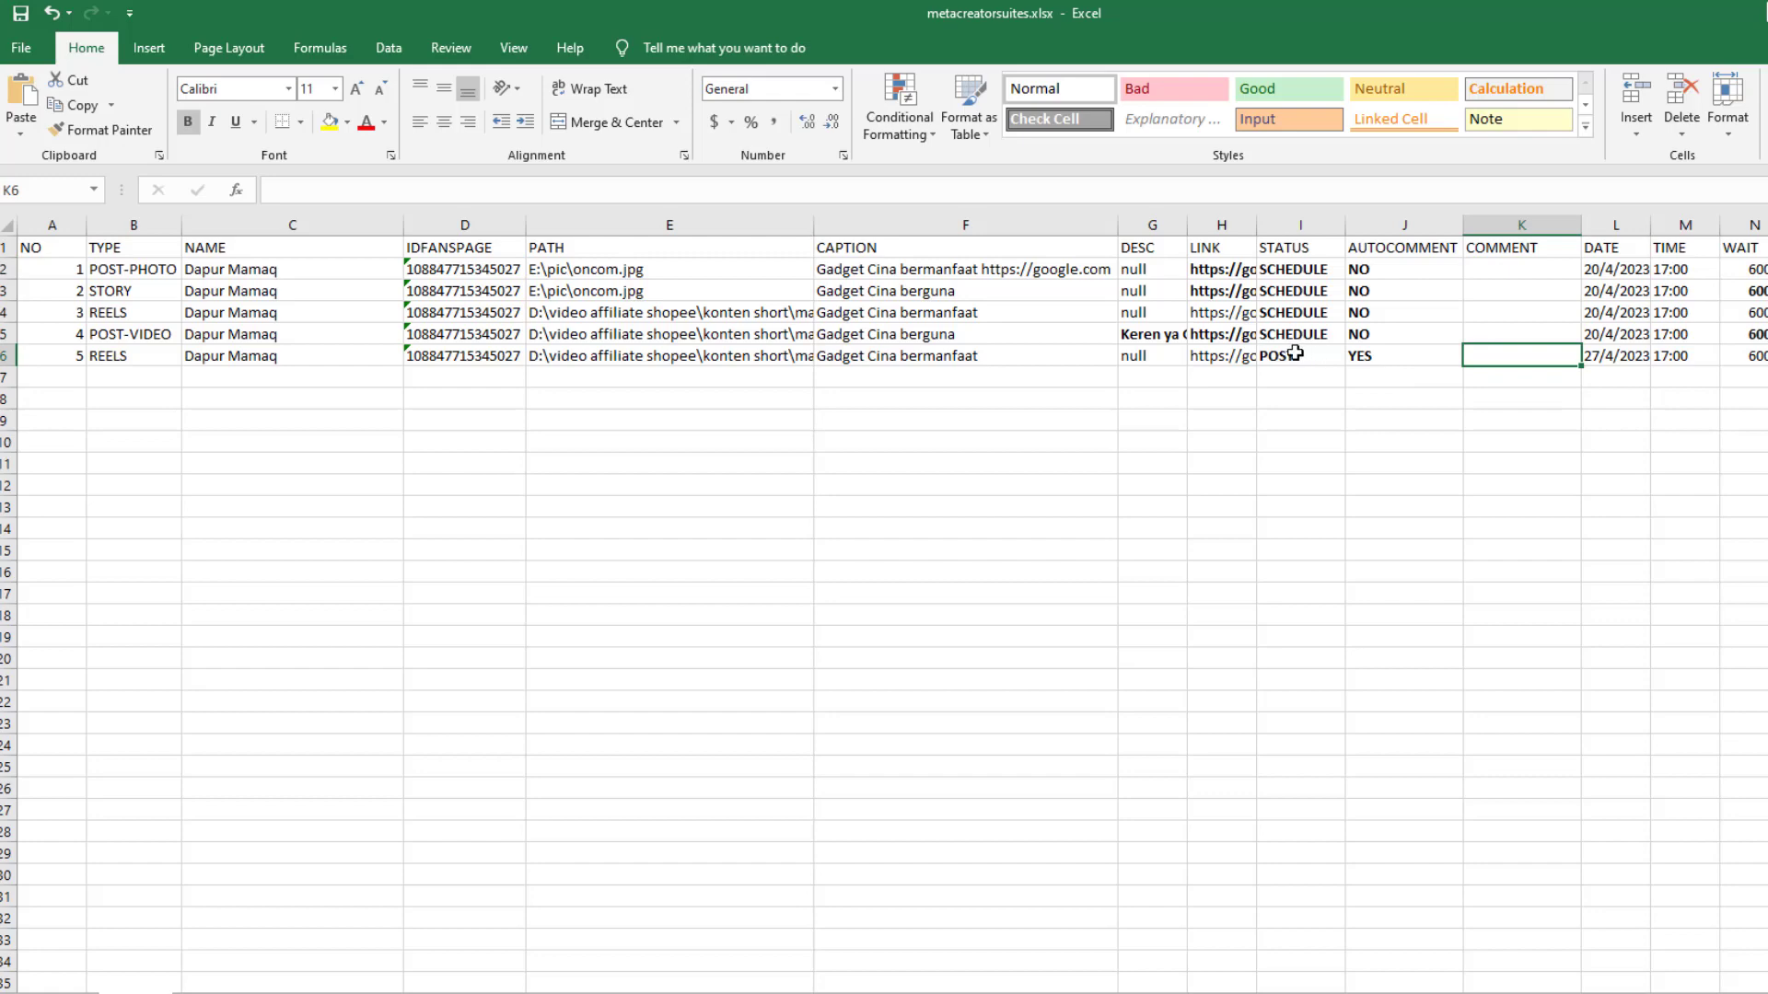
click(1152, 336)
key(ctrl+c)
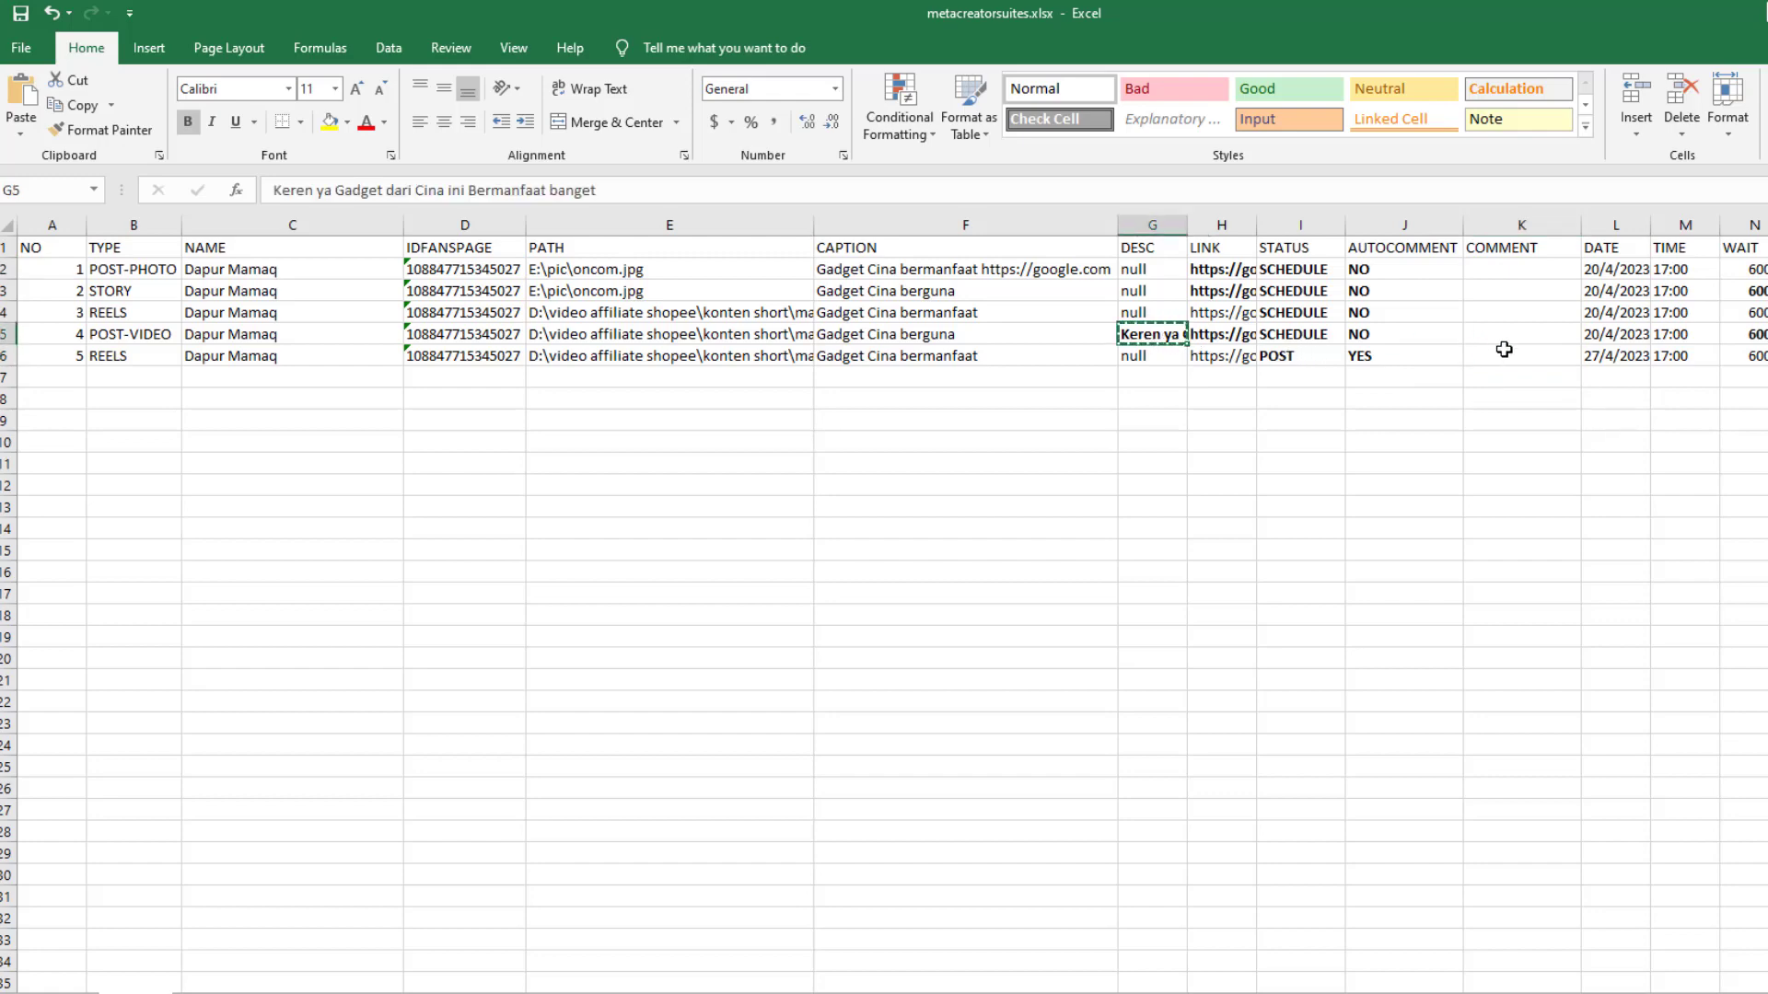
click(1511, 356)
key(ctrl+v)
key(ctrl)
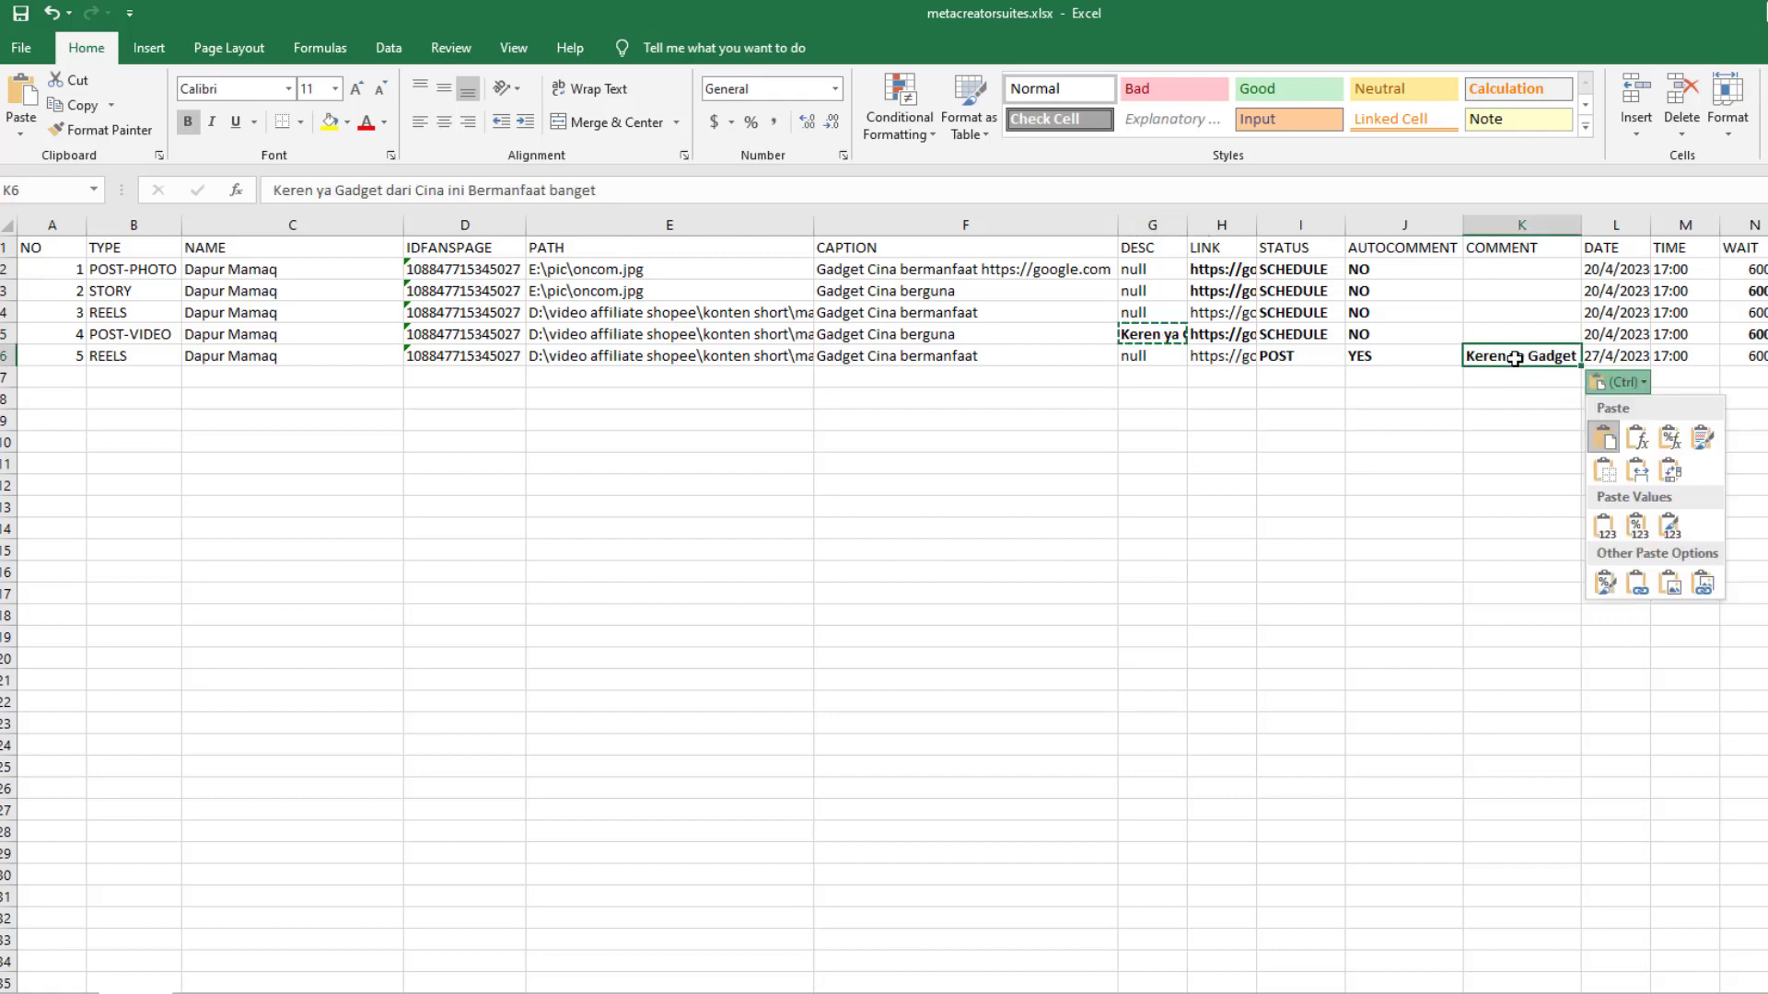
key(Escape)
click(930, 359)
Replace the file name in E6's video path with the kak angie kerupuk video's name
click(1156, 356)
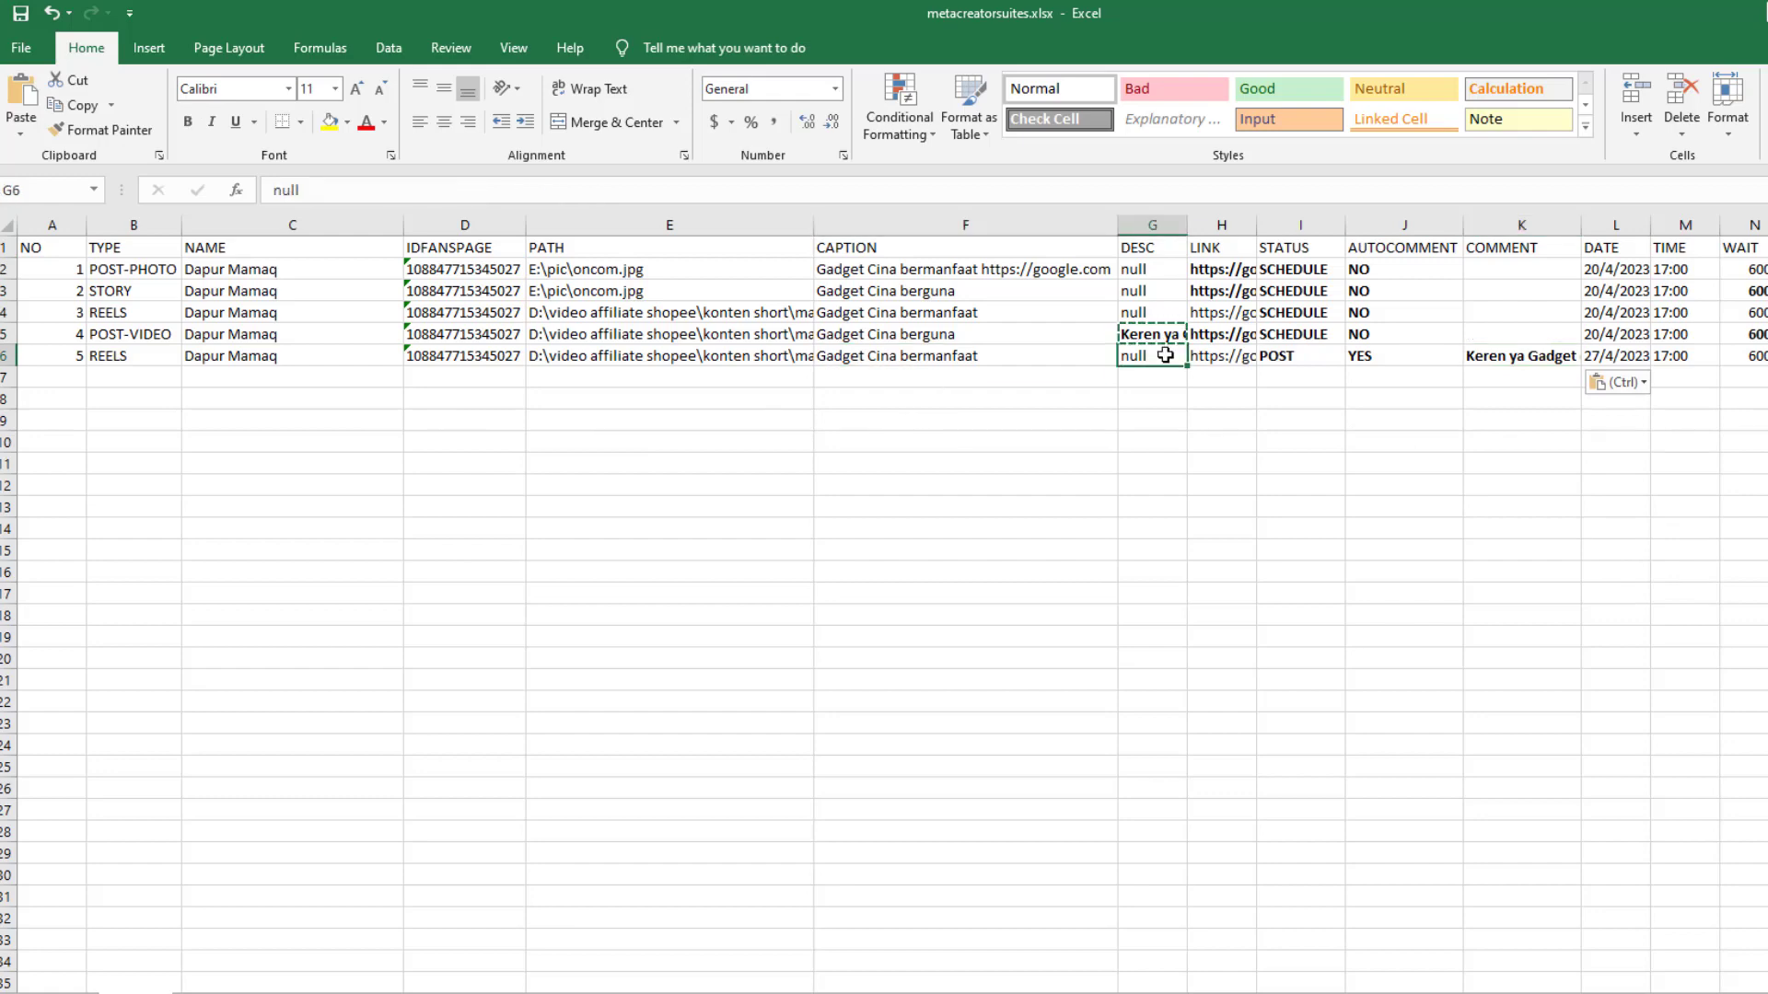
click(1243, 357)
click(714, 361)
click(409, 992)
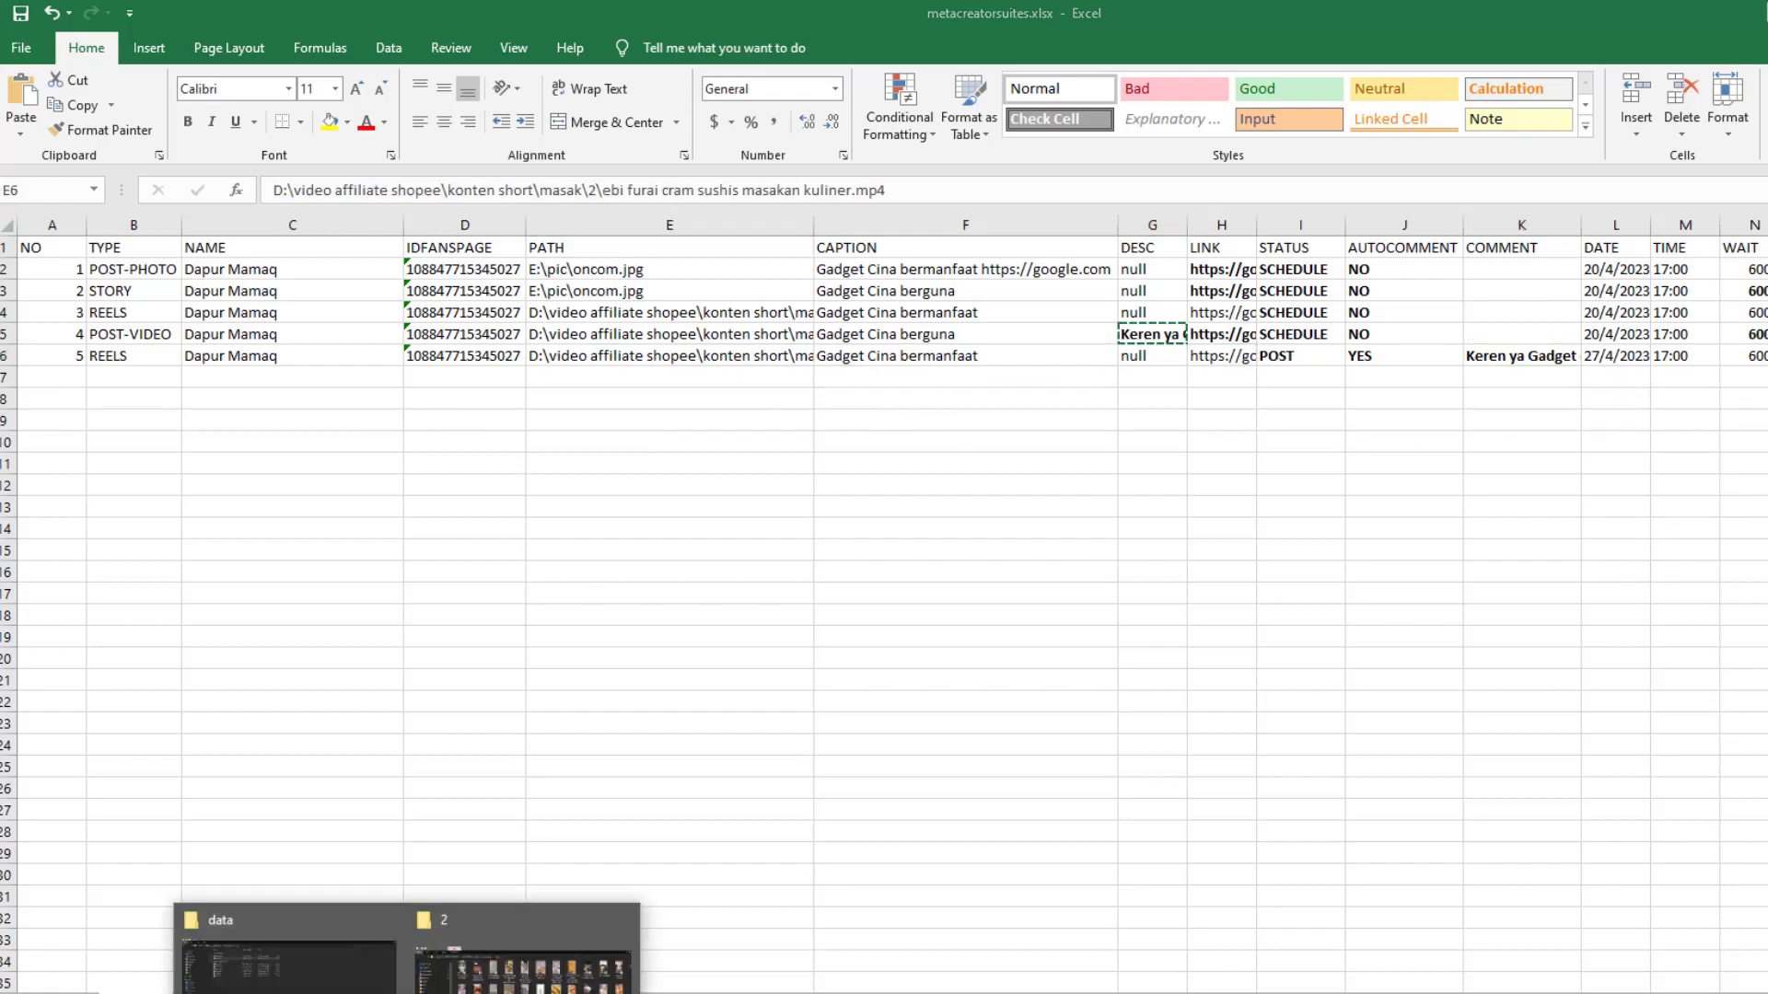
click(575, 919)
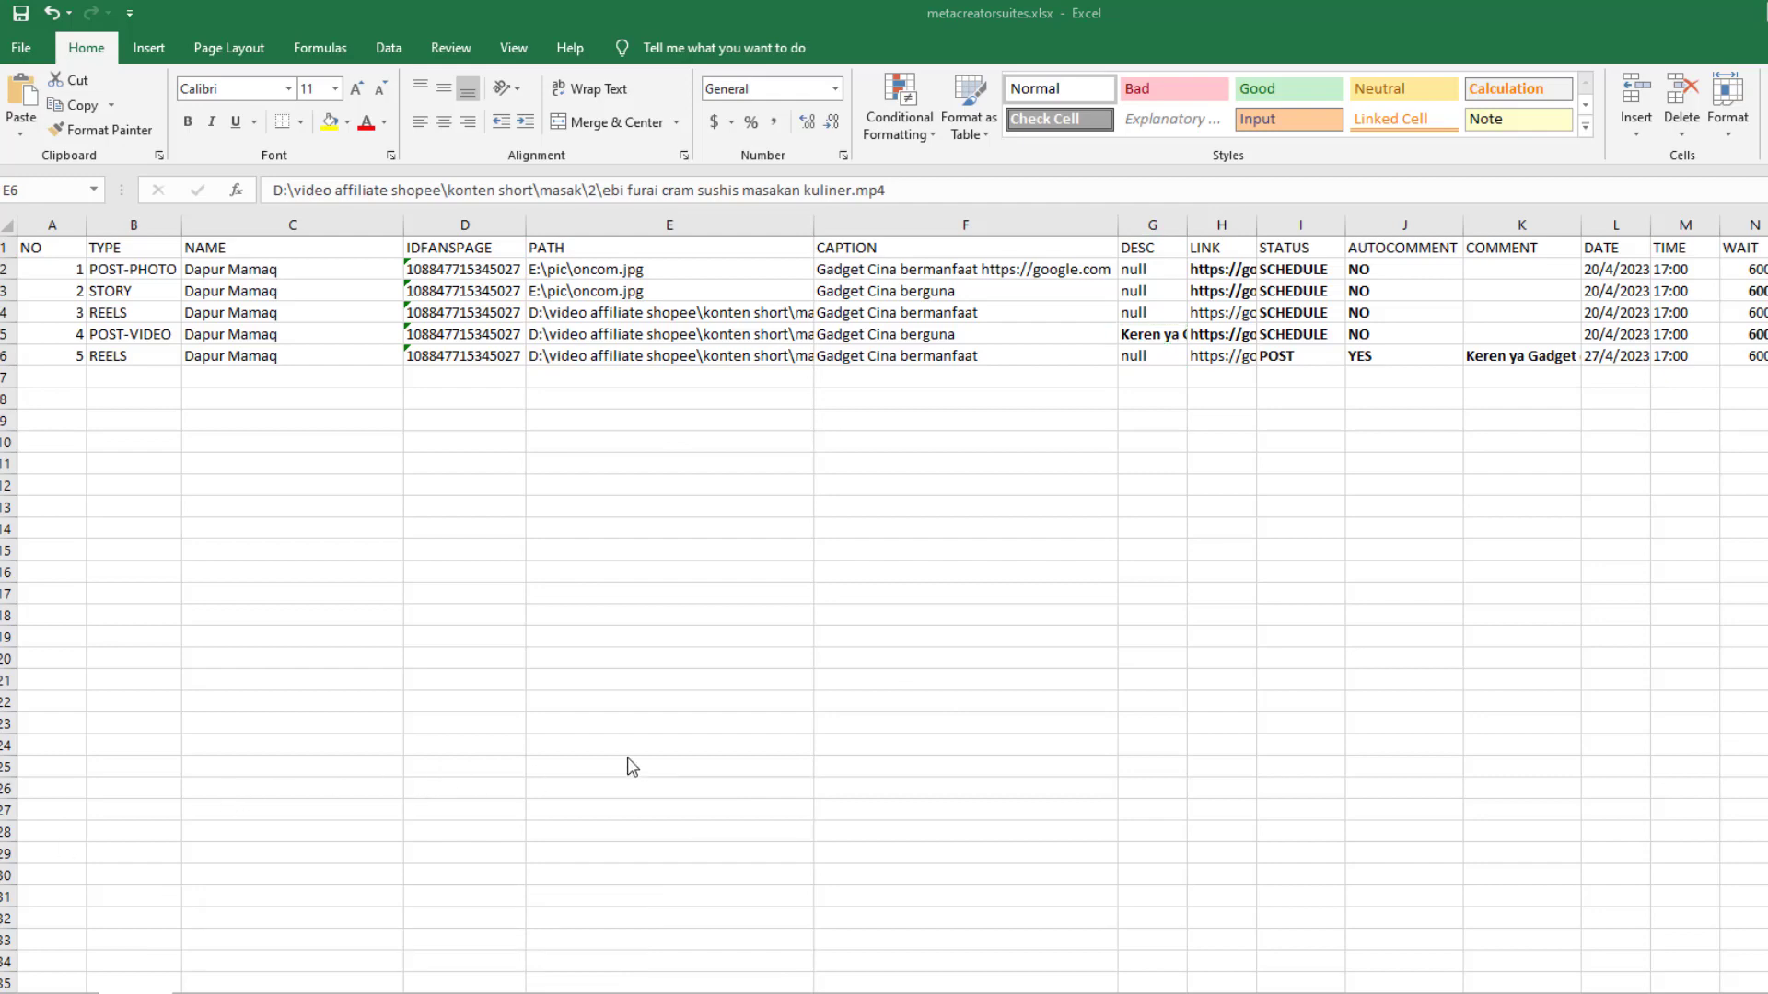
key(alt+Tab)
drag(600, 190, 1217, 194)
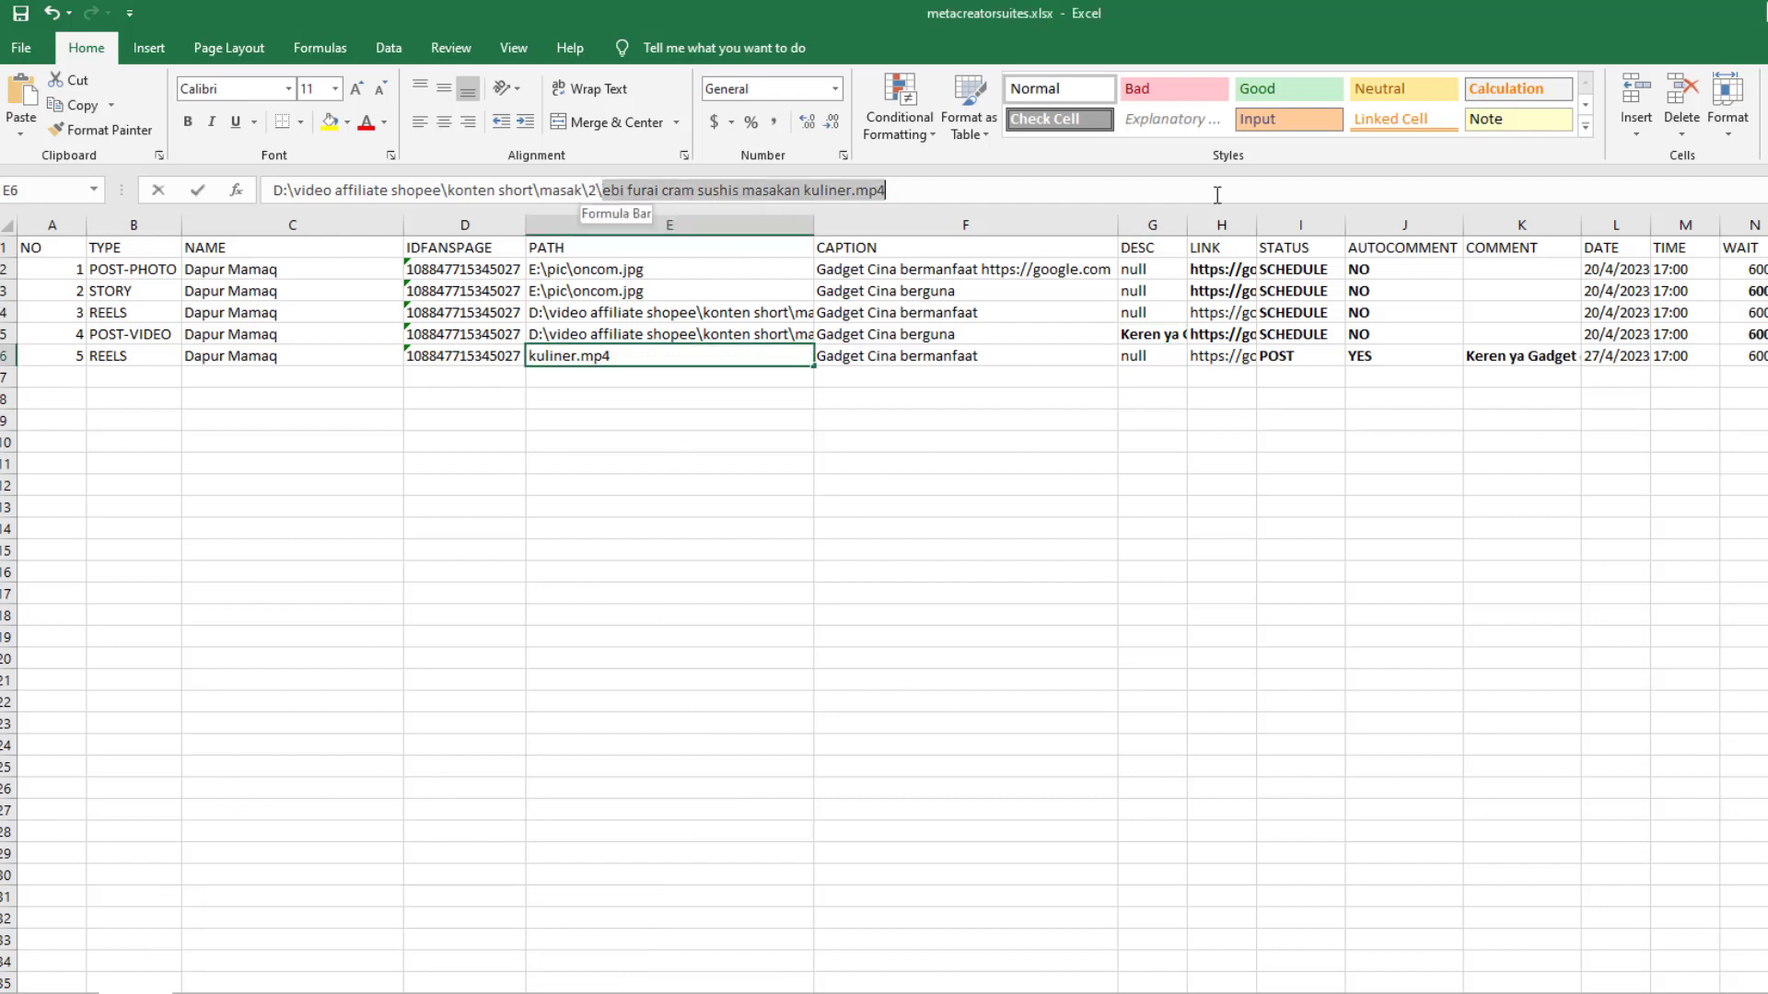
key(ctrl+v)
click(890, 556)
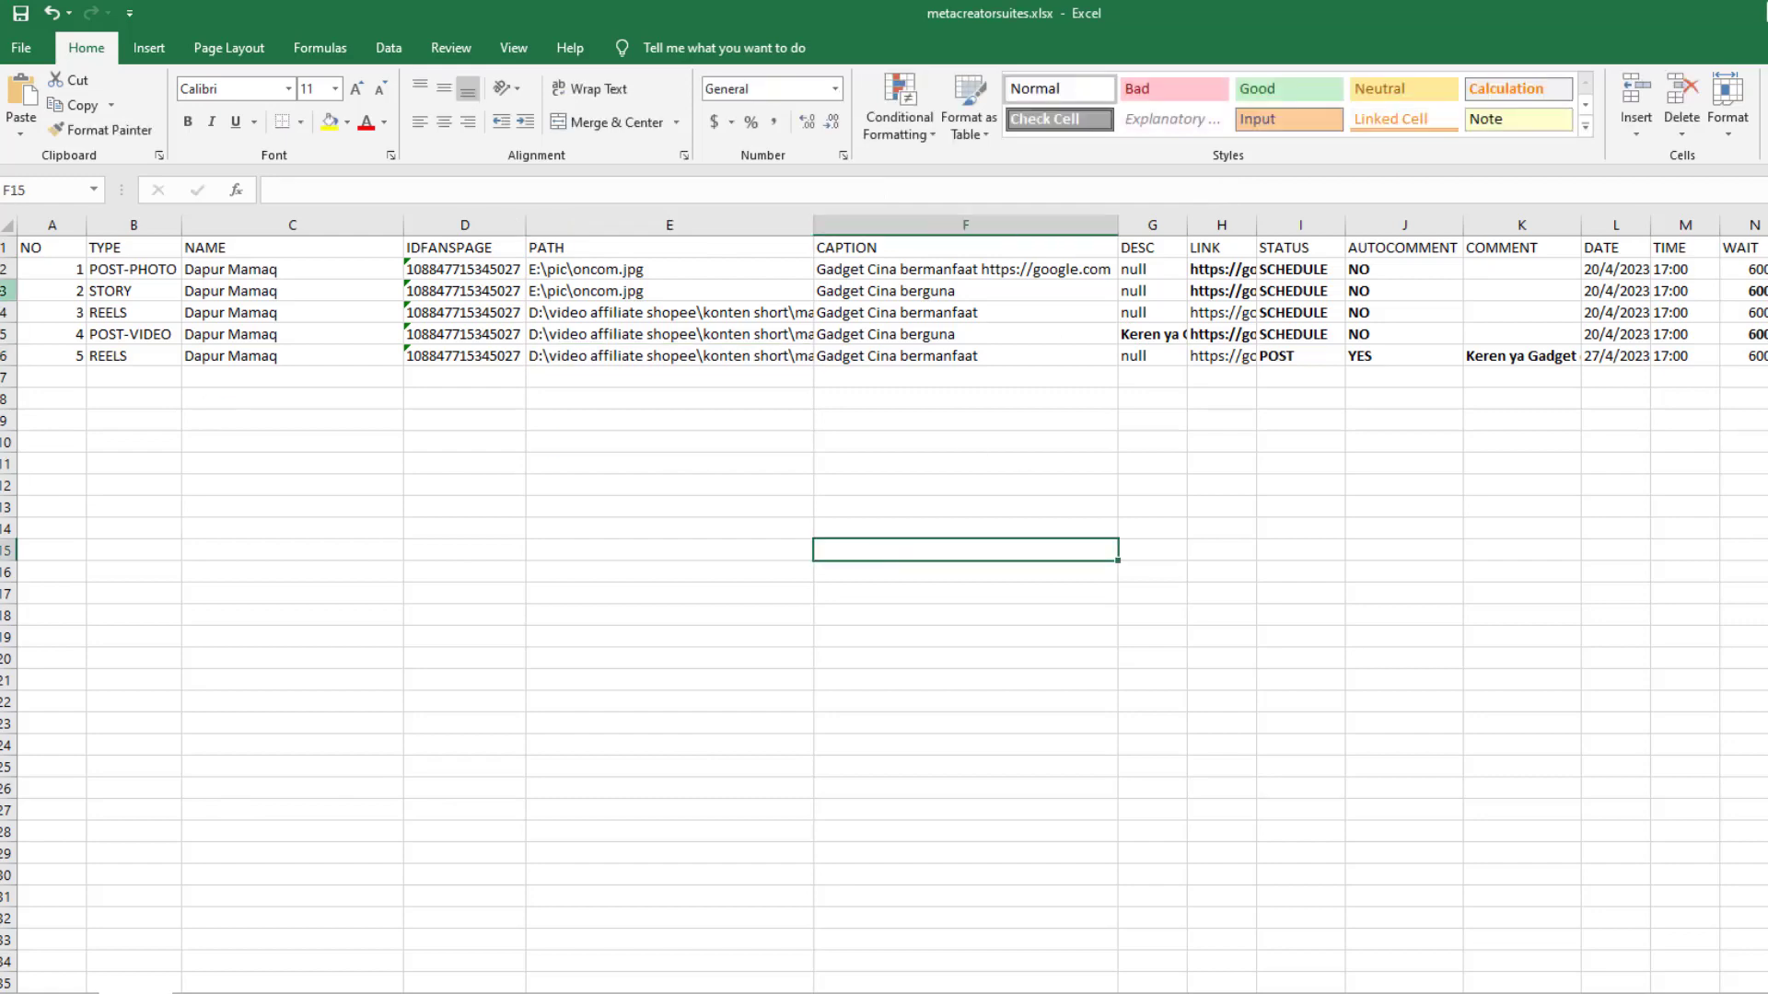
key(Left)
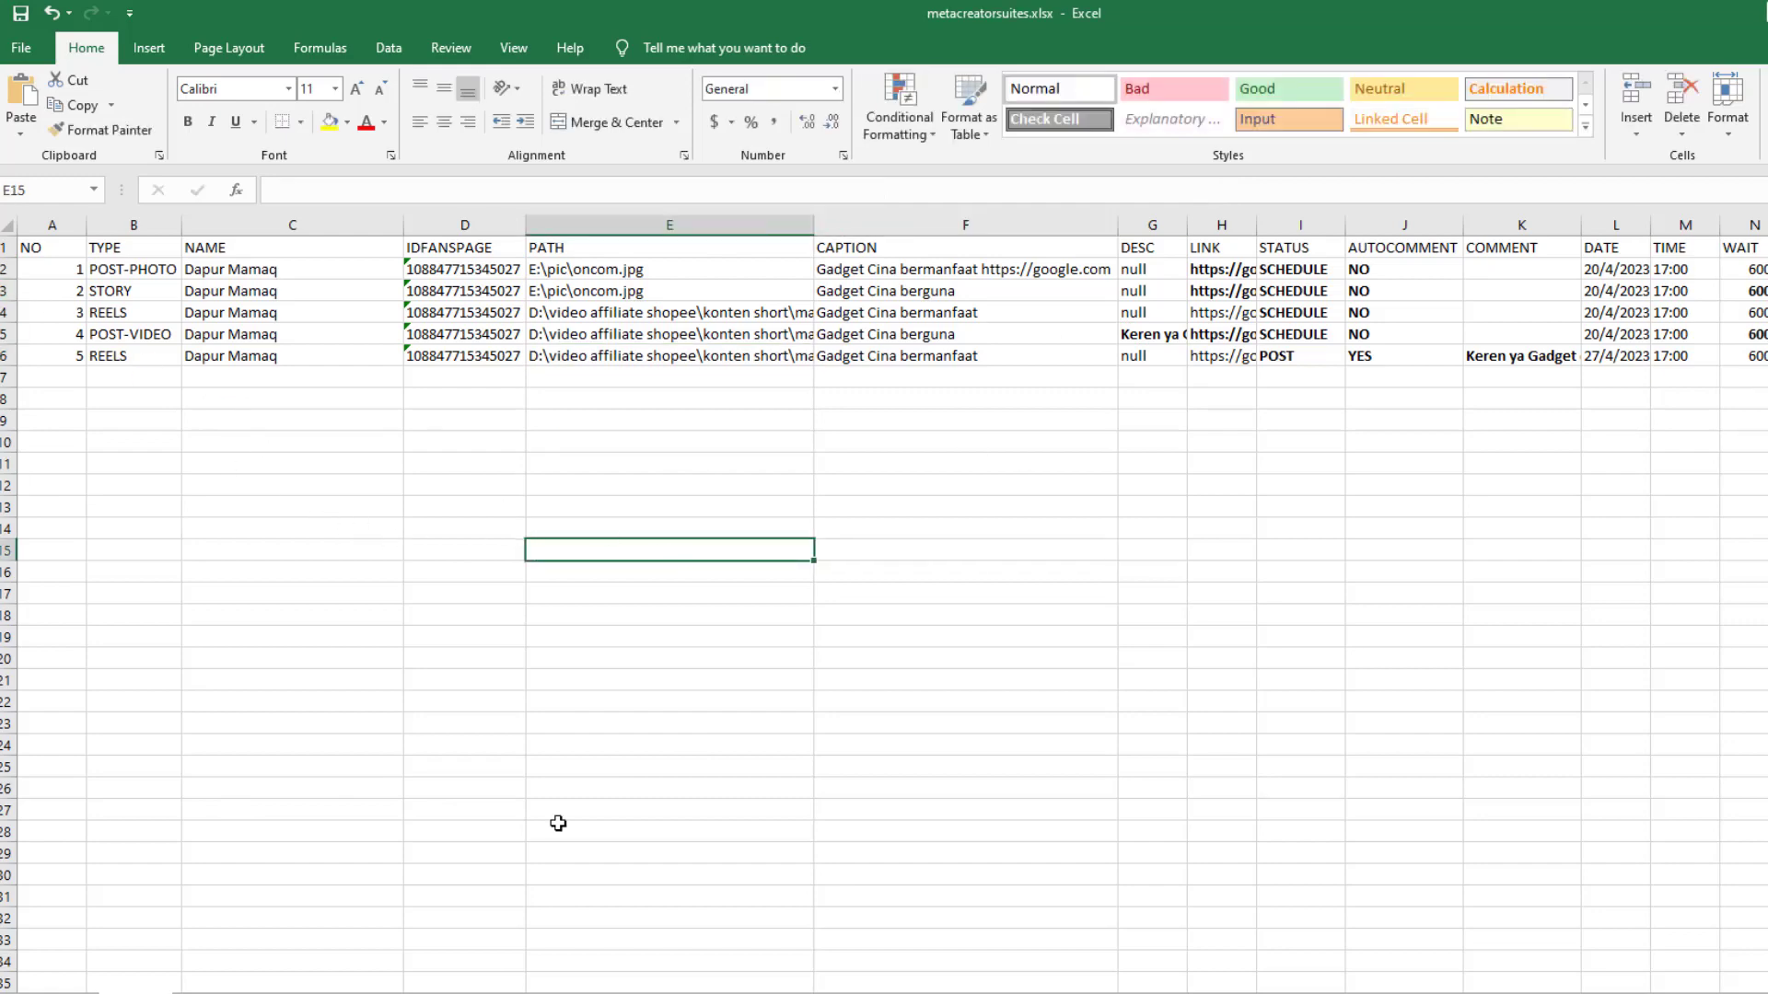
click(409, 993)
Launch metacreatorsuites.exe in Chrome-profile mode with the PC username and the metacreatorsuites.xlsx workbook
click(281, 980)
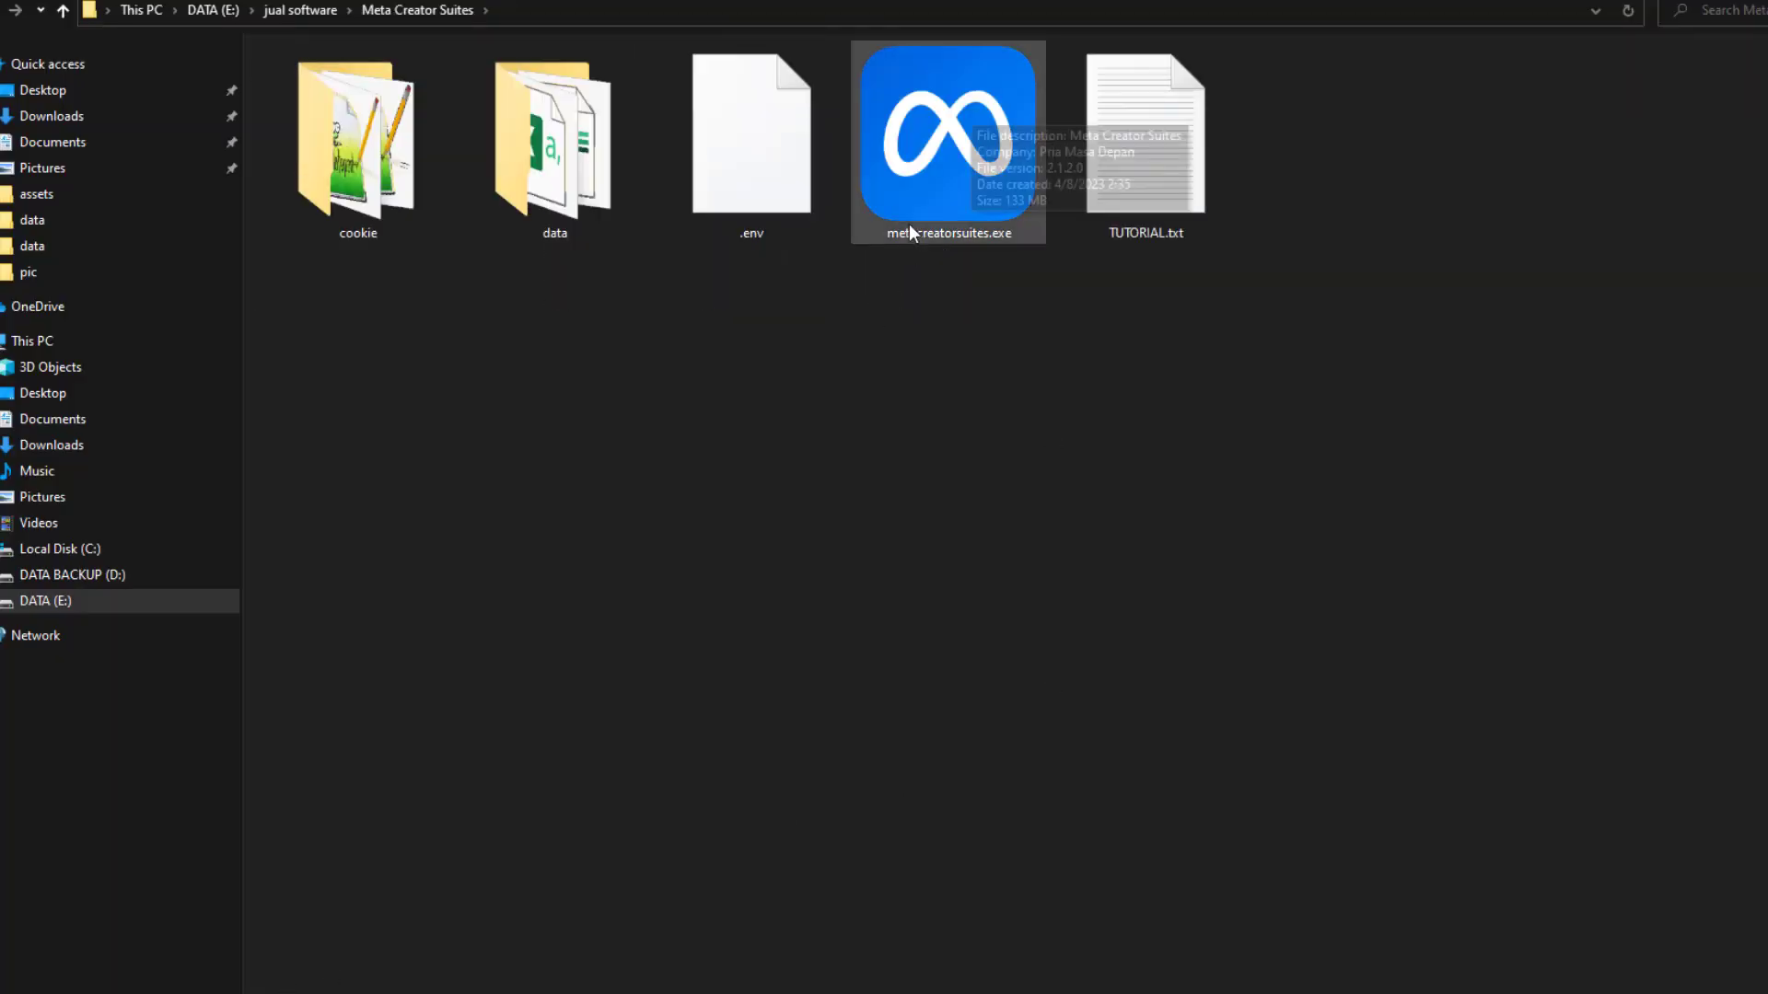
double_click(914, 212)
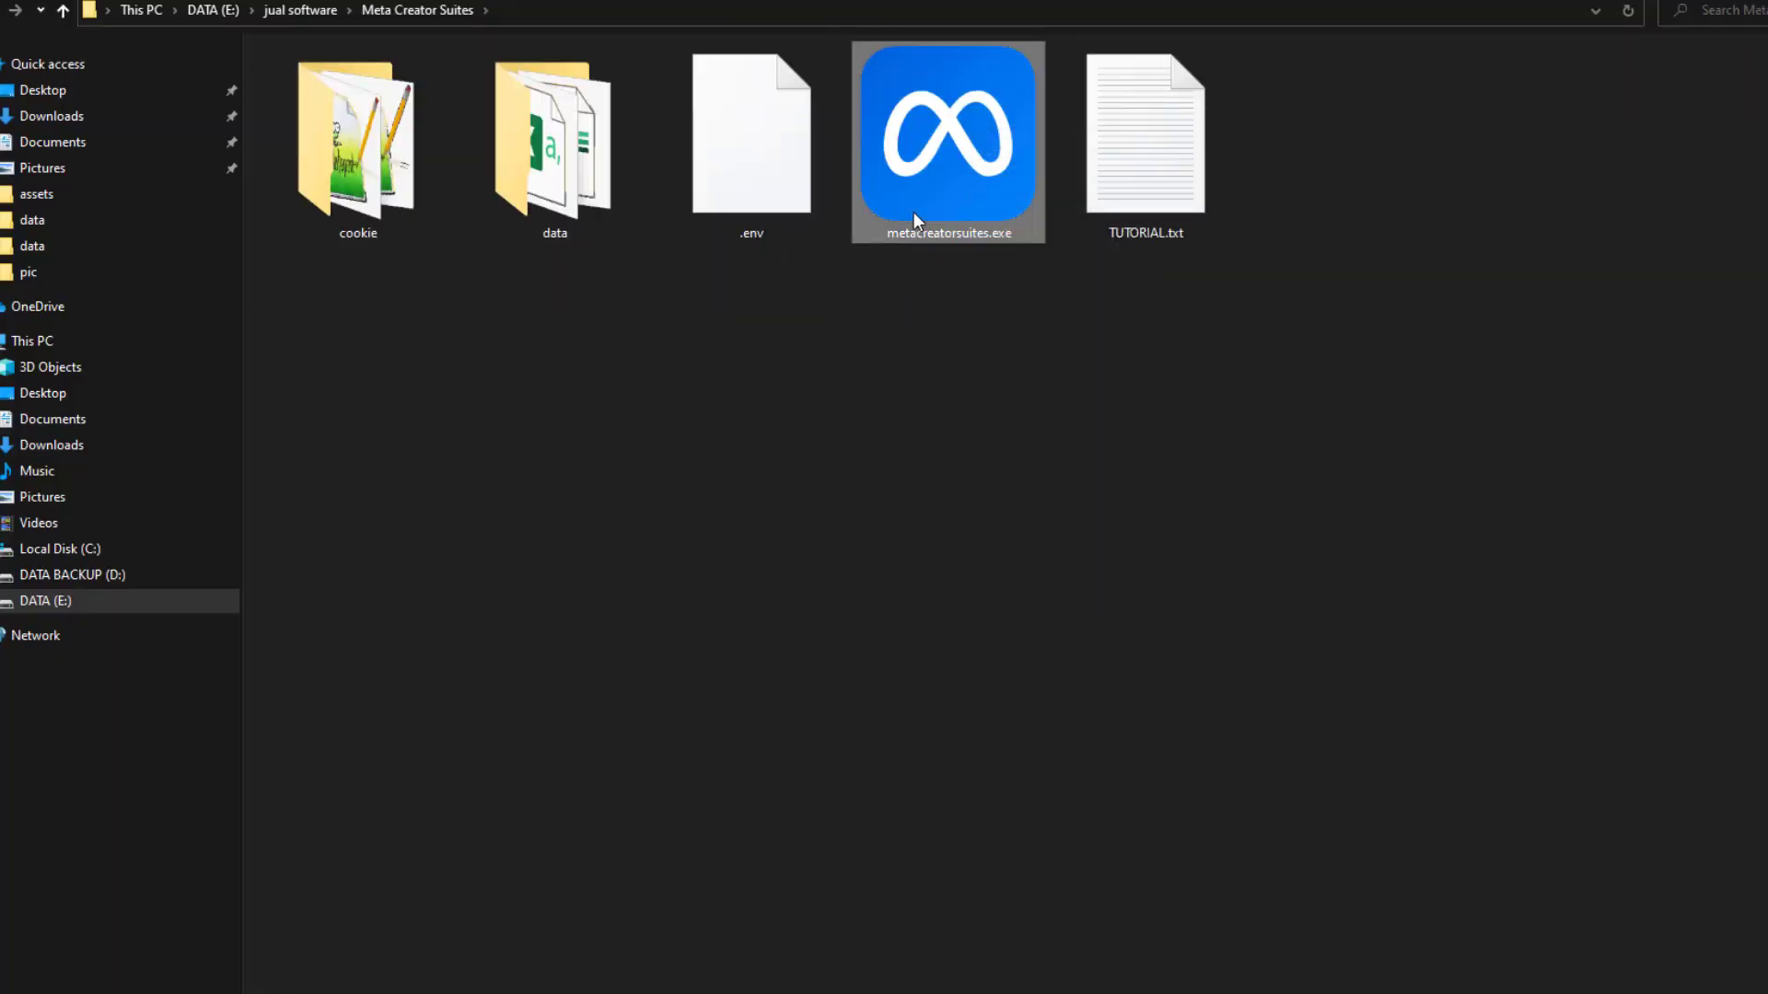
key(Down)
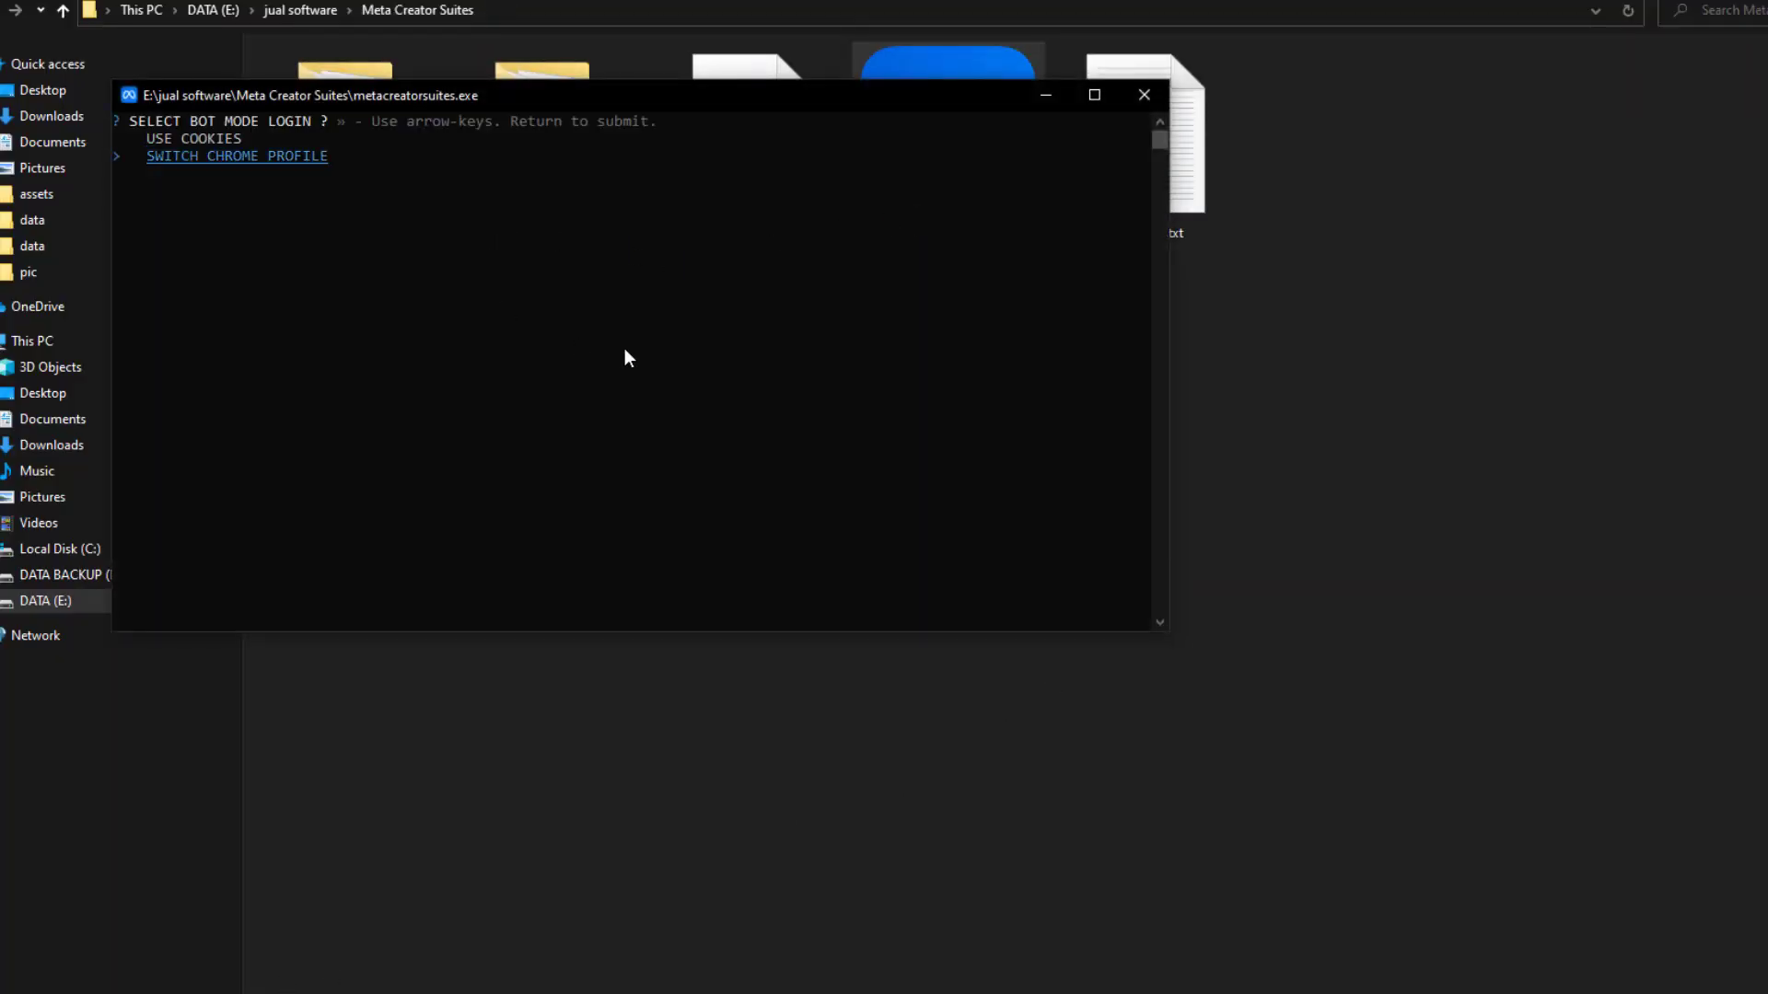
key(Return)
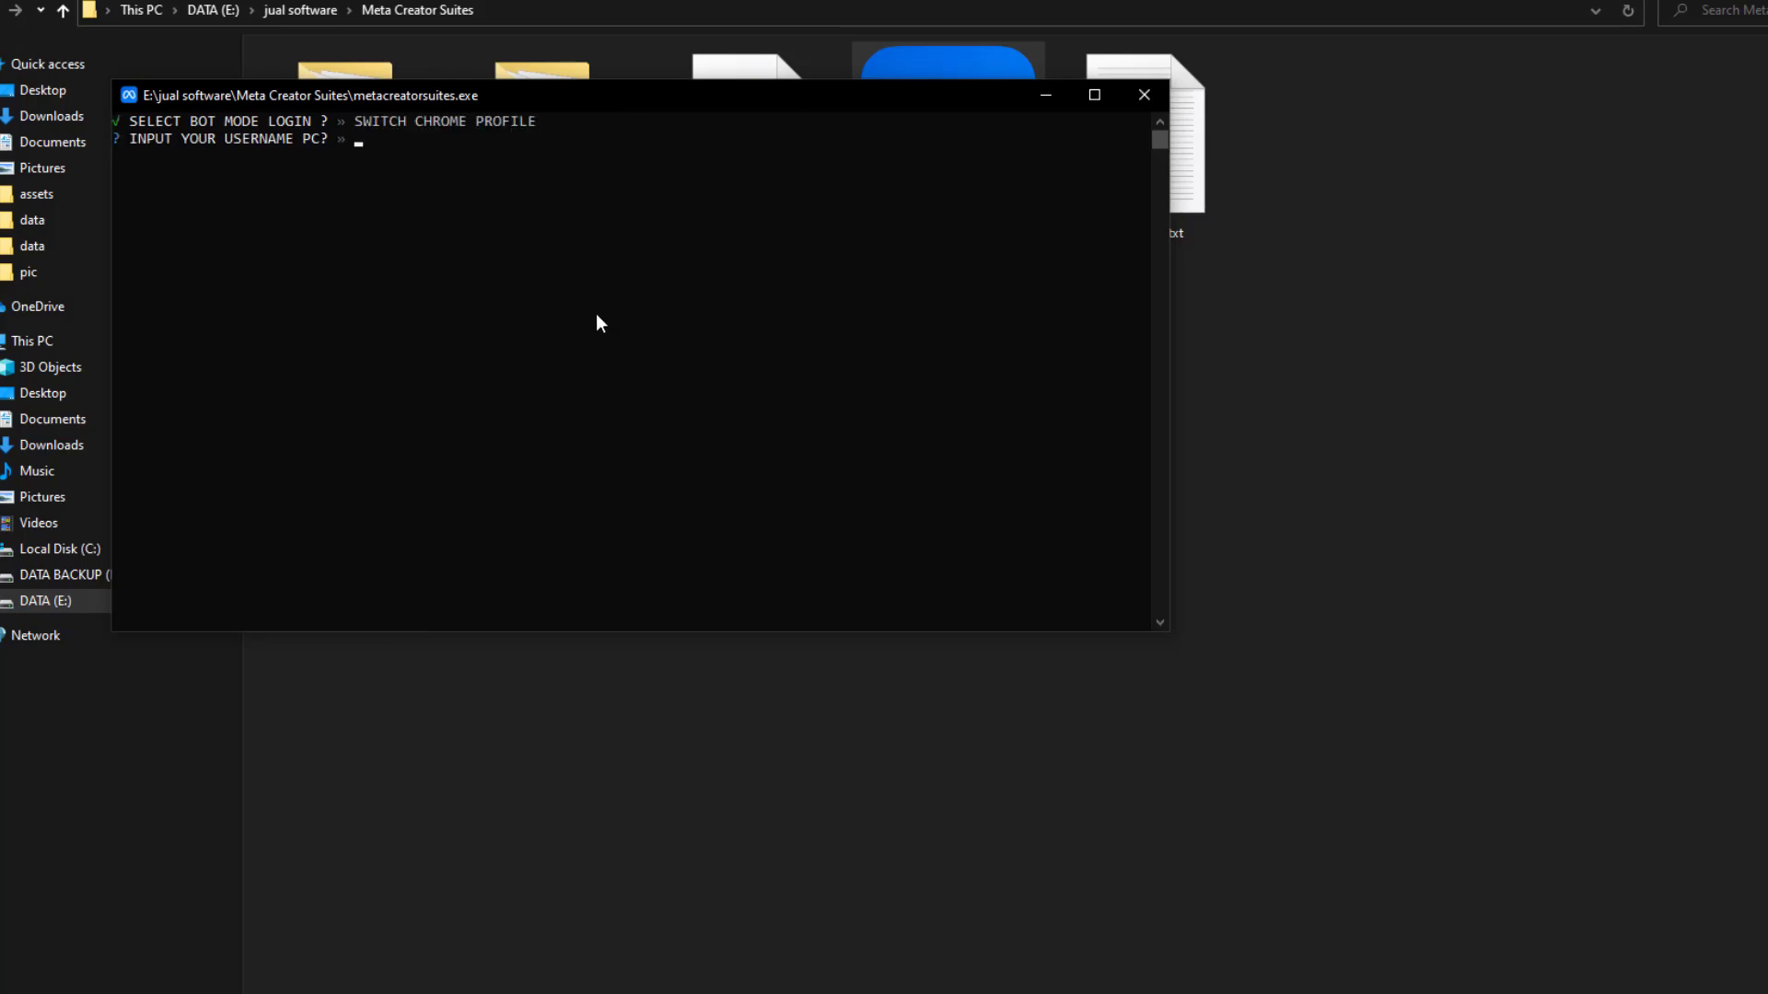
text(admin)
key(Return)
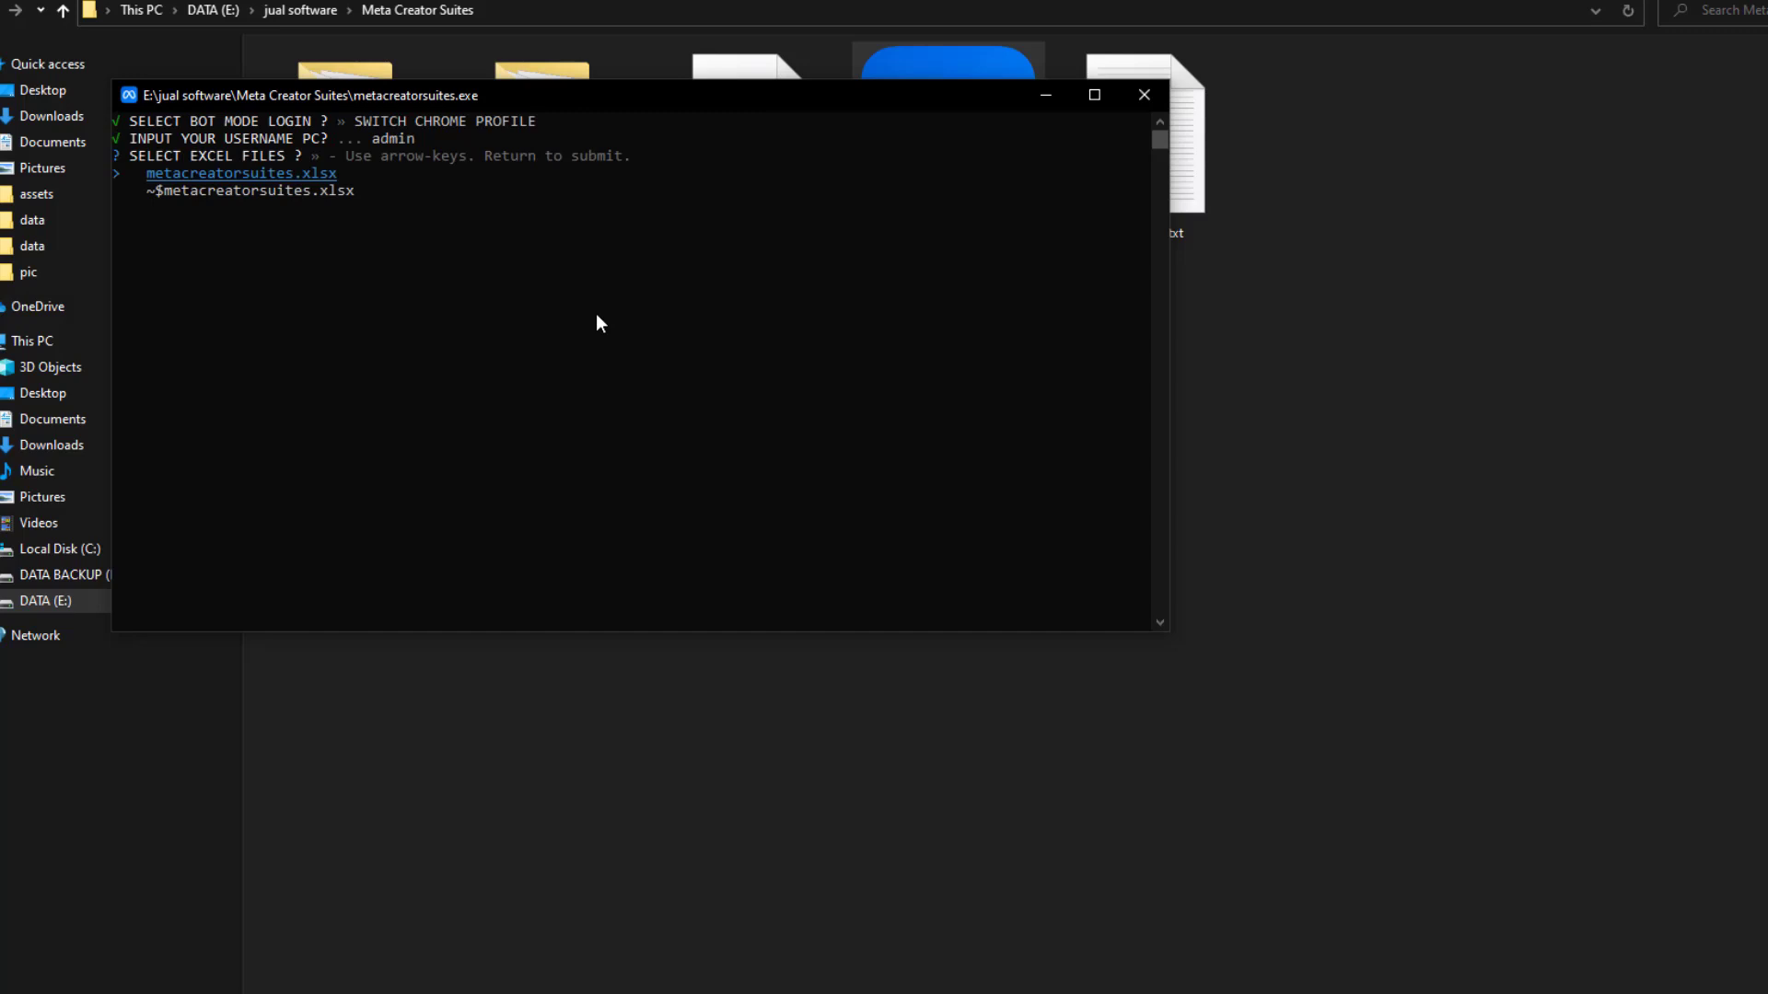
key(Down)
key(Up)
key(Return)
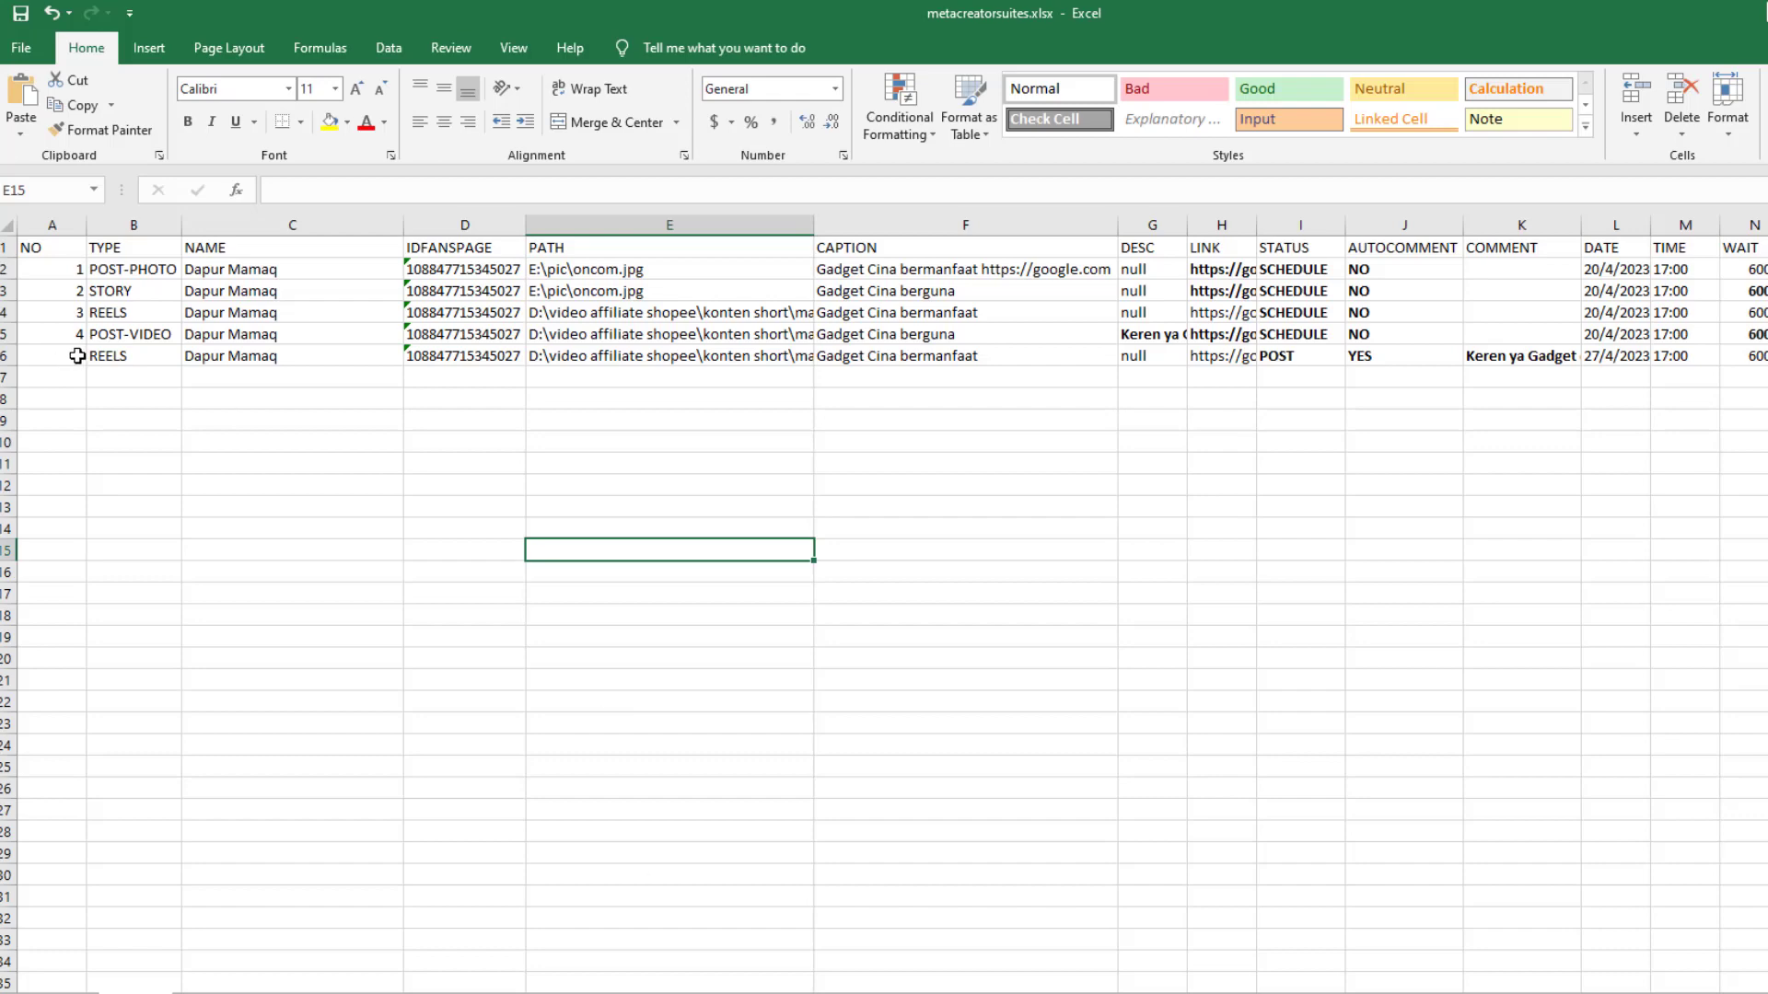
Check row 6's entry number, then start the bot from entry 5
drag(78, 357, 1621, 358)
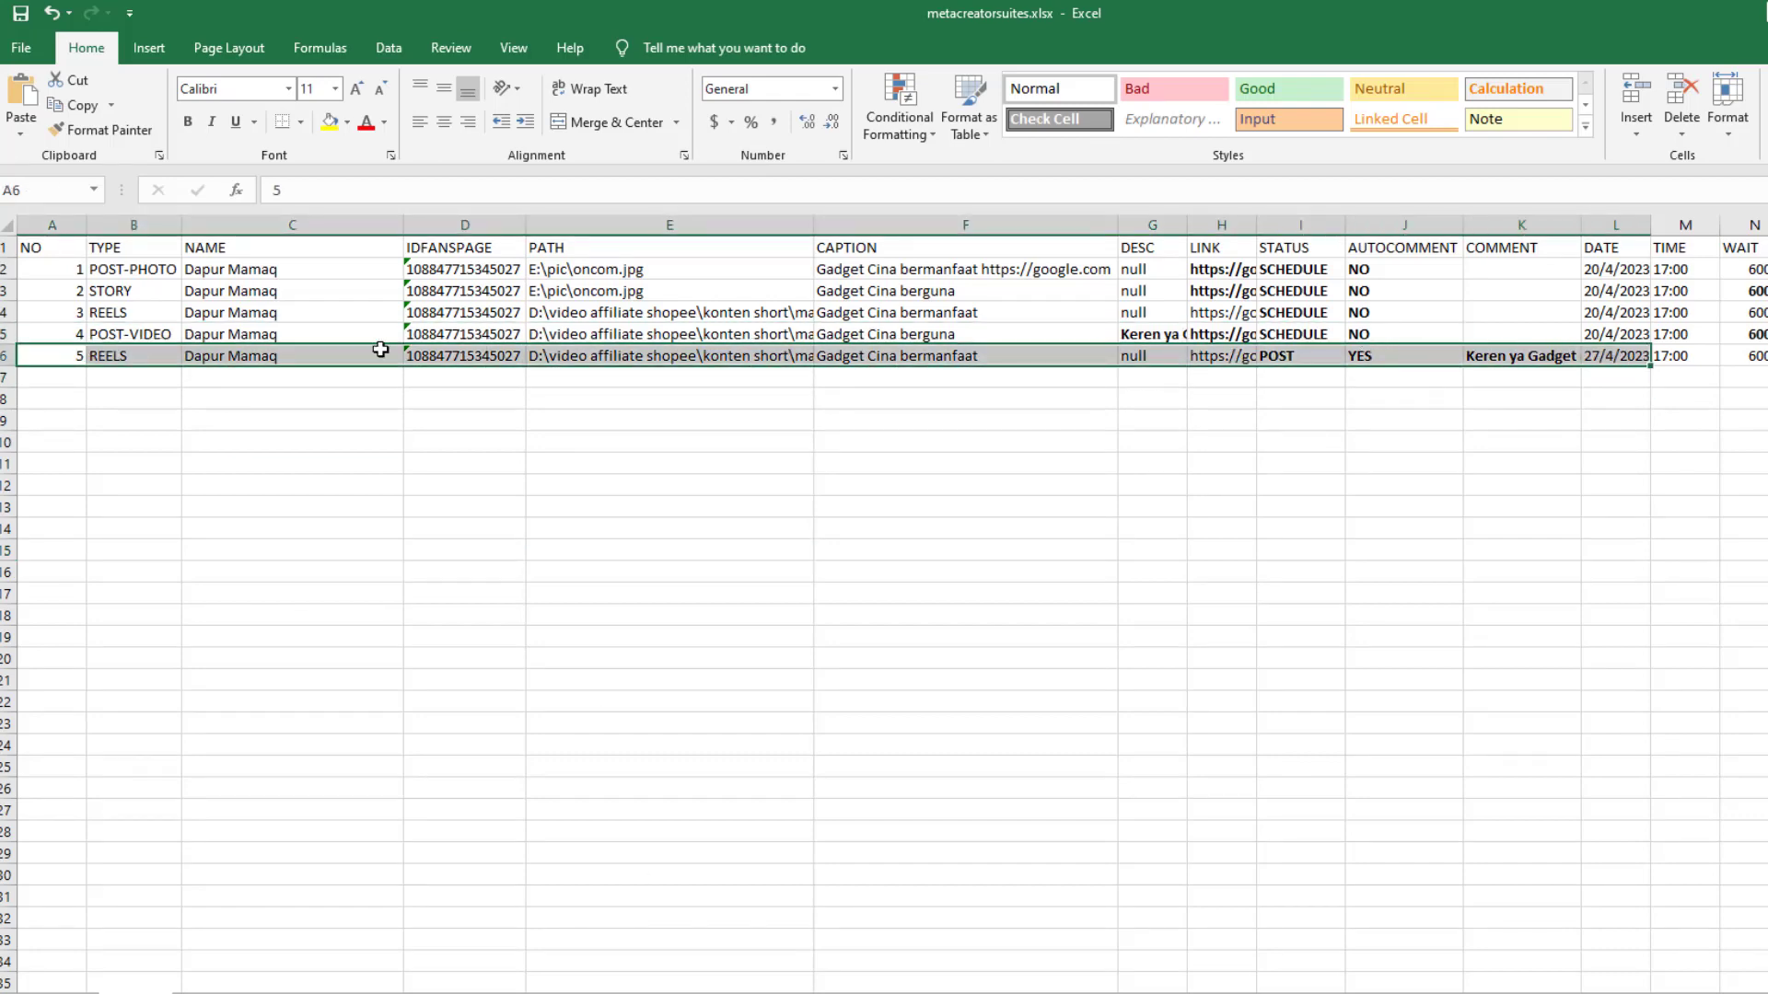
key(alt+Tab)
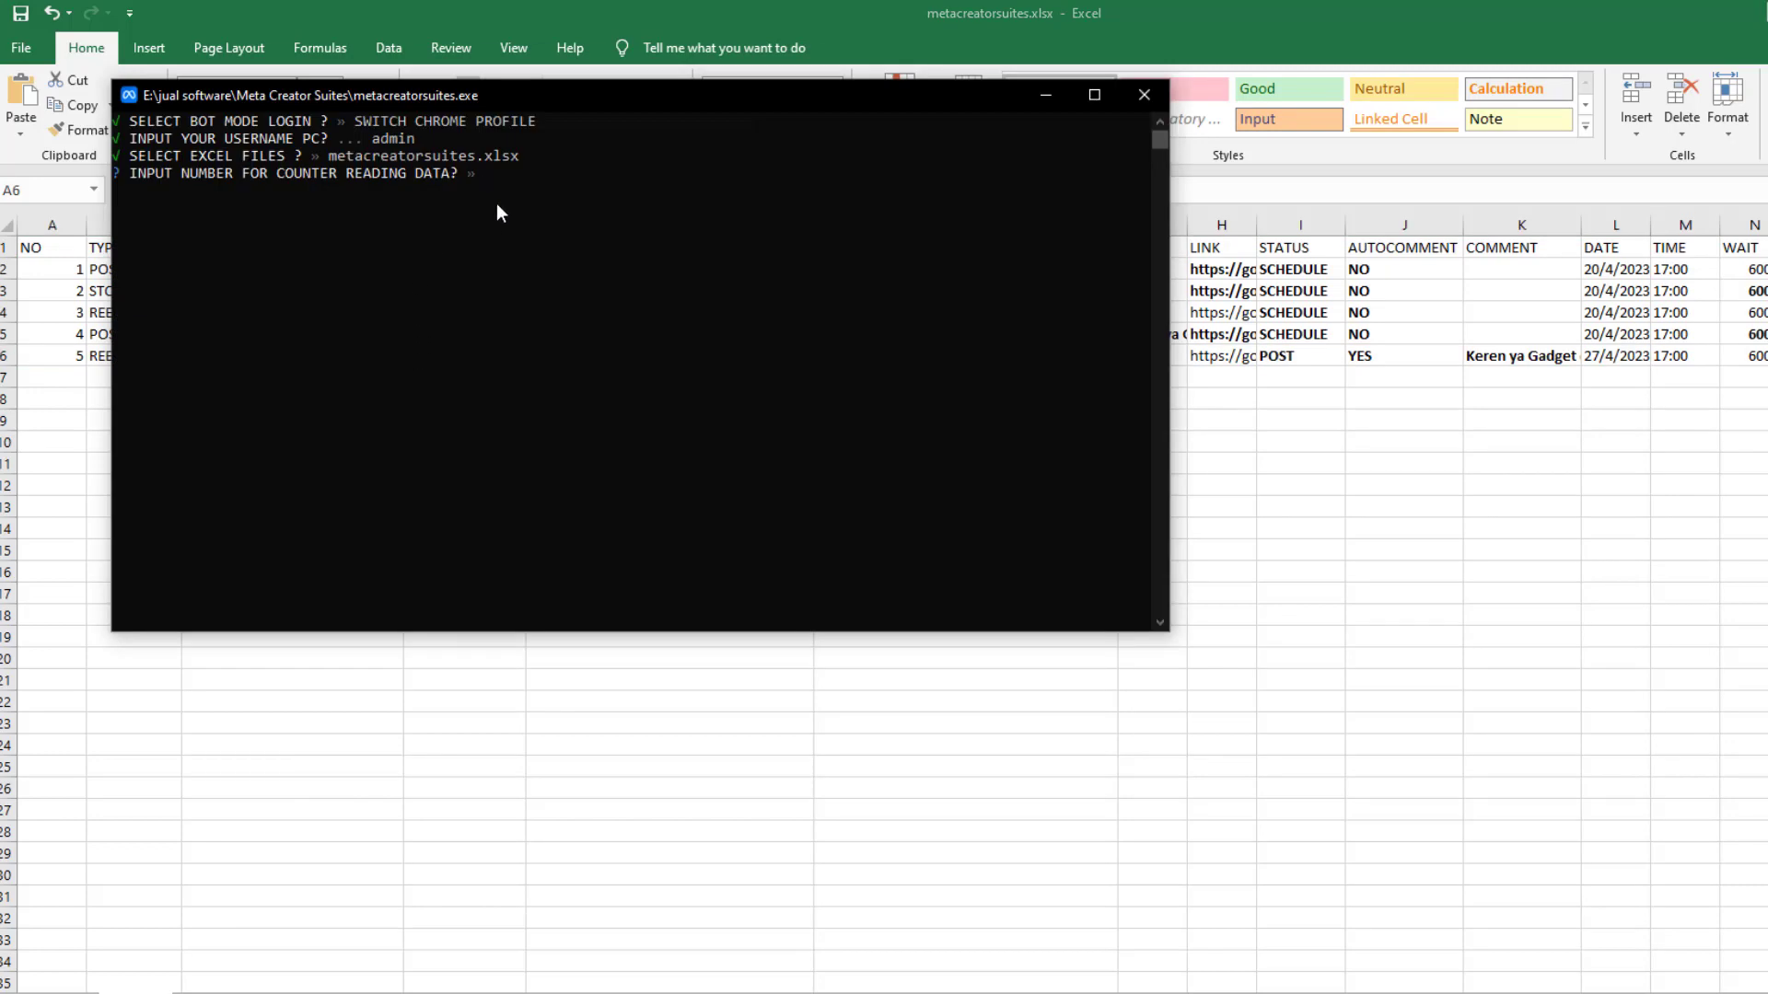
text(5)
key(Return)
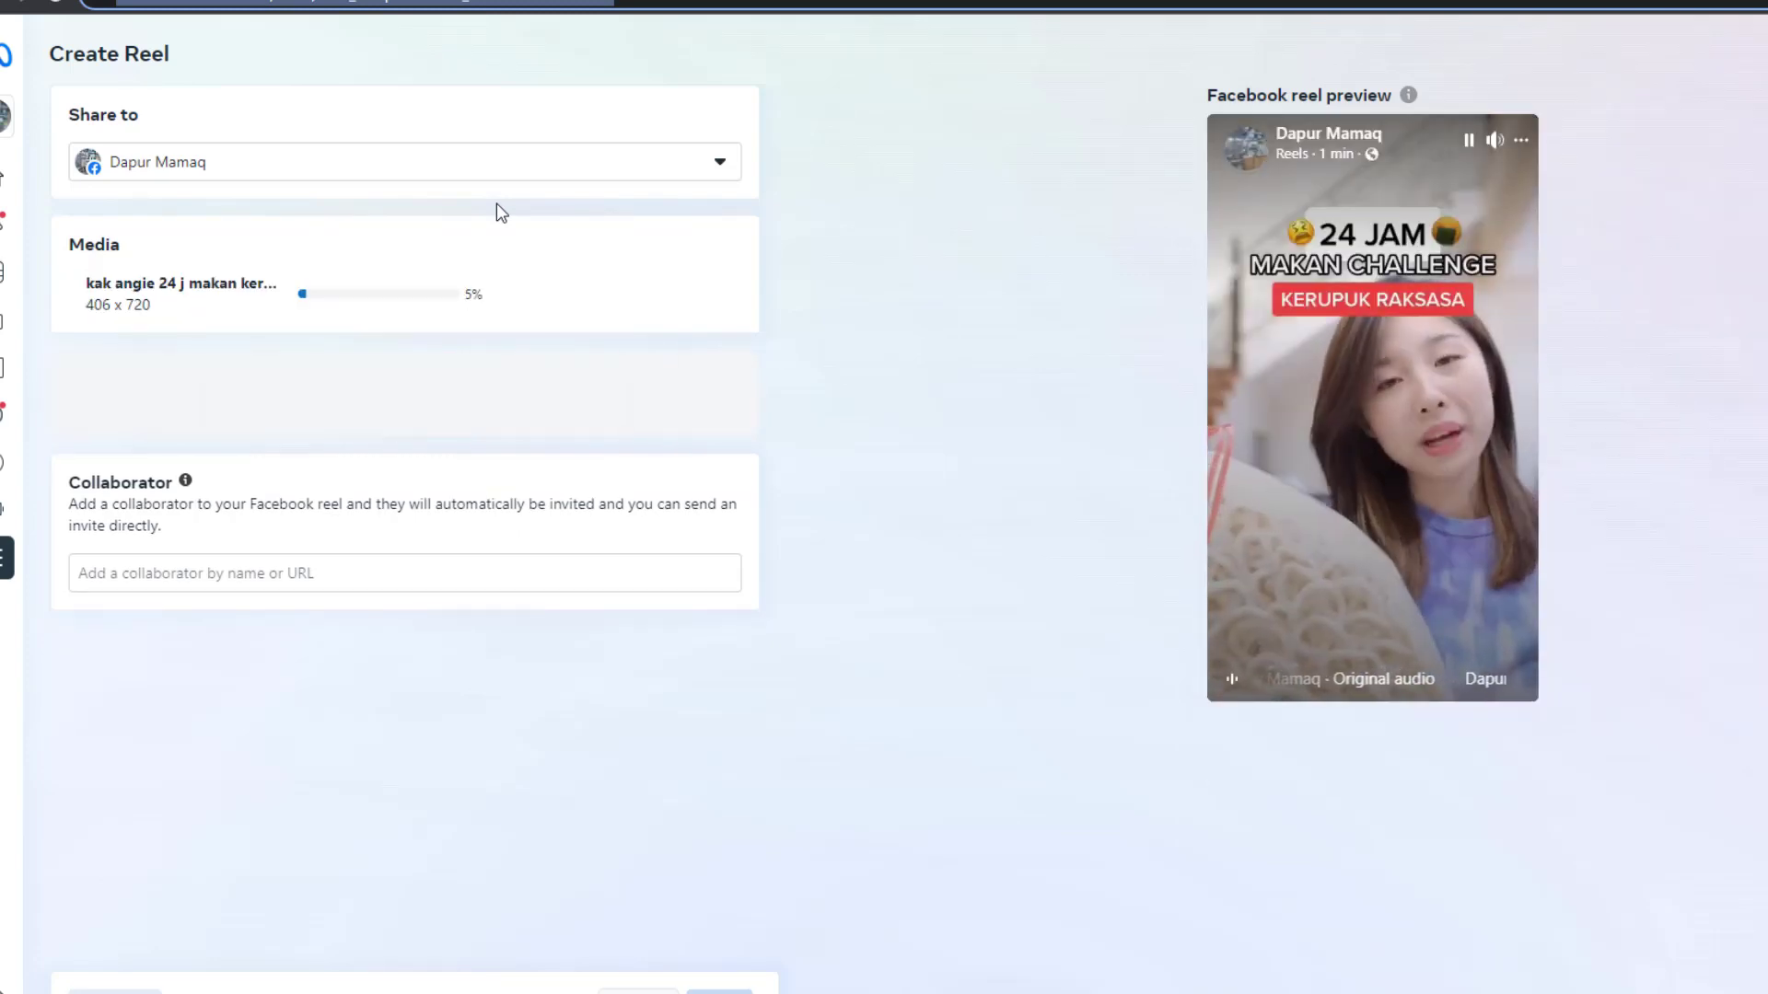
Restore and widen Chrome, then narrow the bot console and move it aside to watch the reel upload
click(1724, 1)
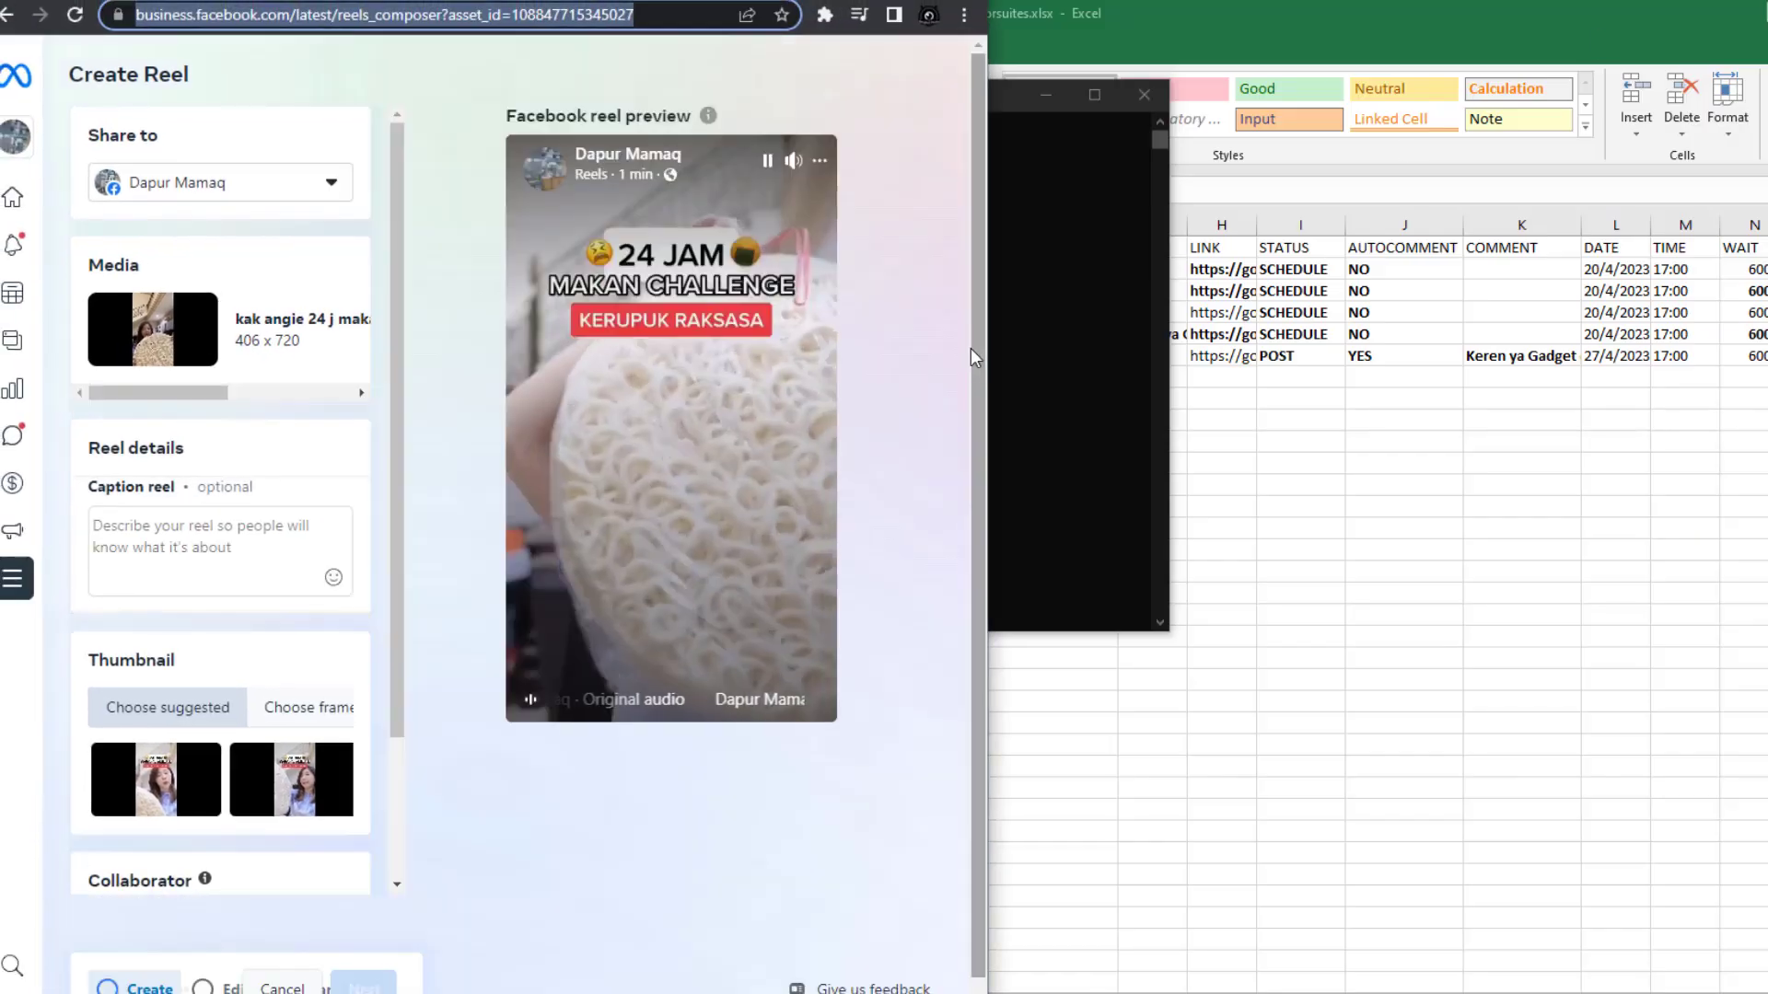
drag(993, 332, 1722, 336)
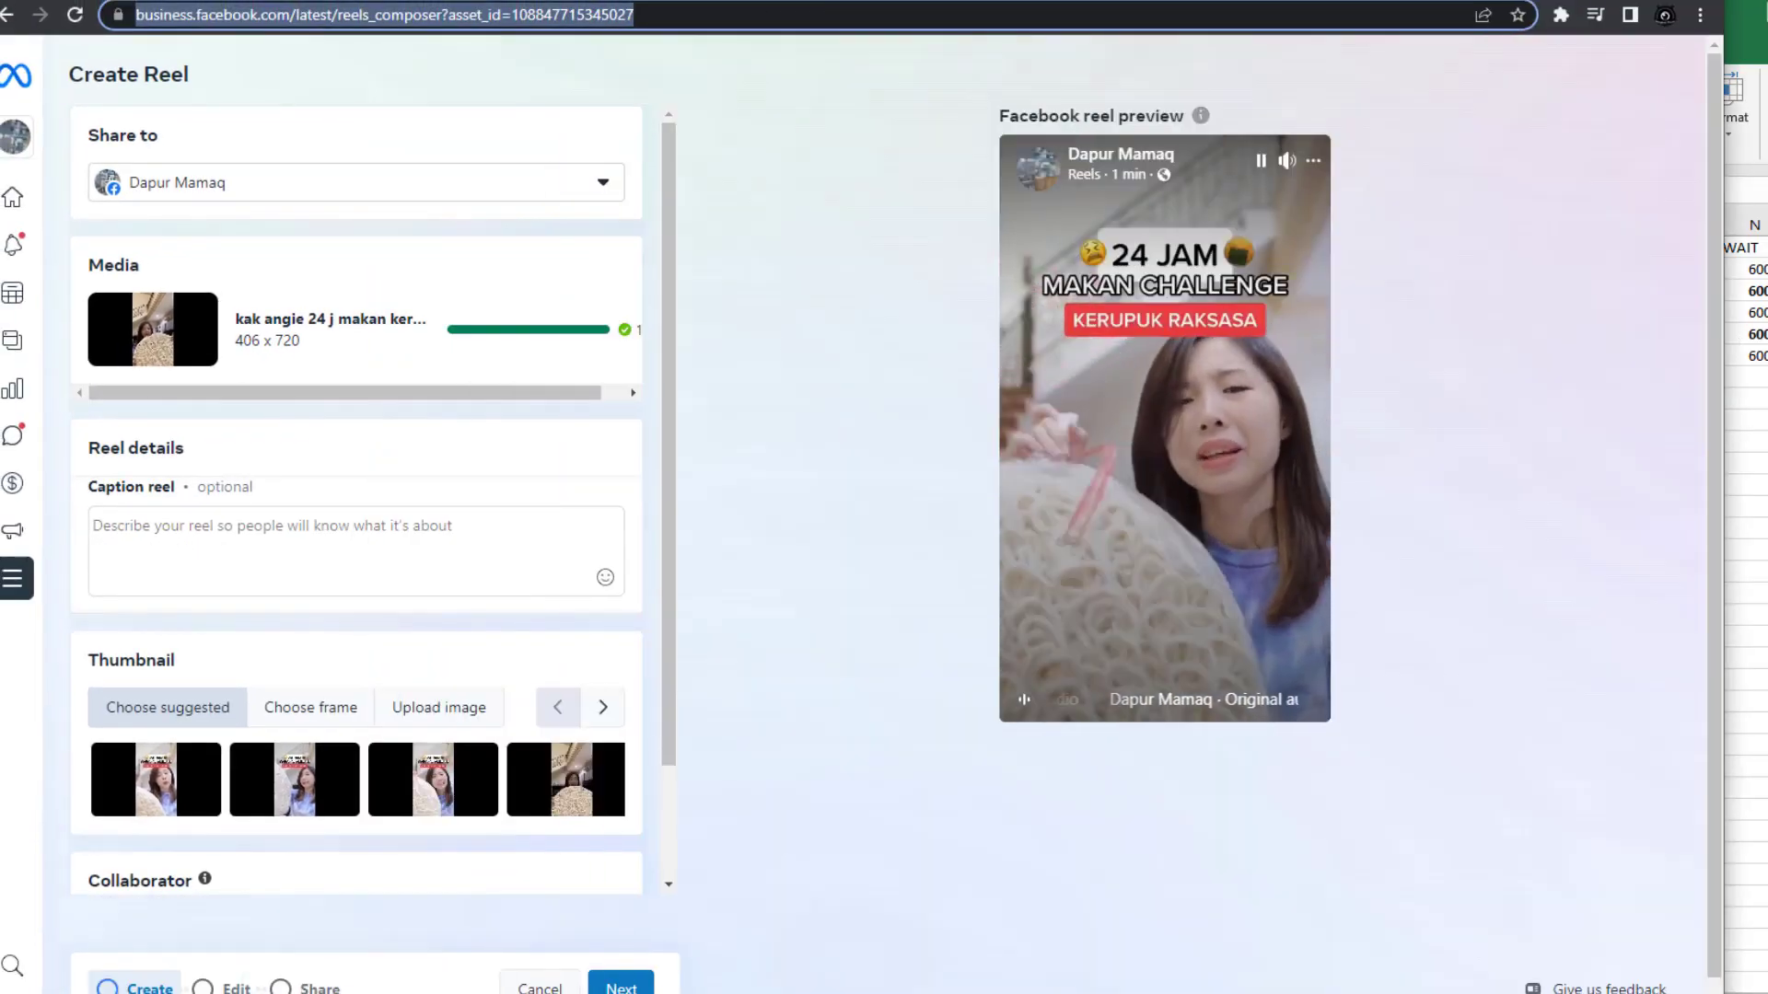
key(alt+Tab)
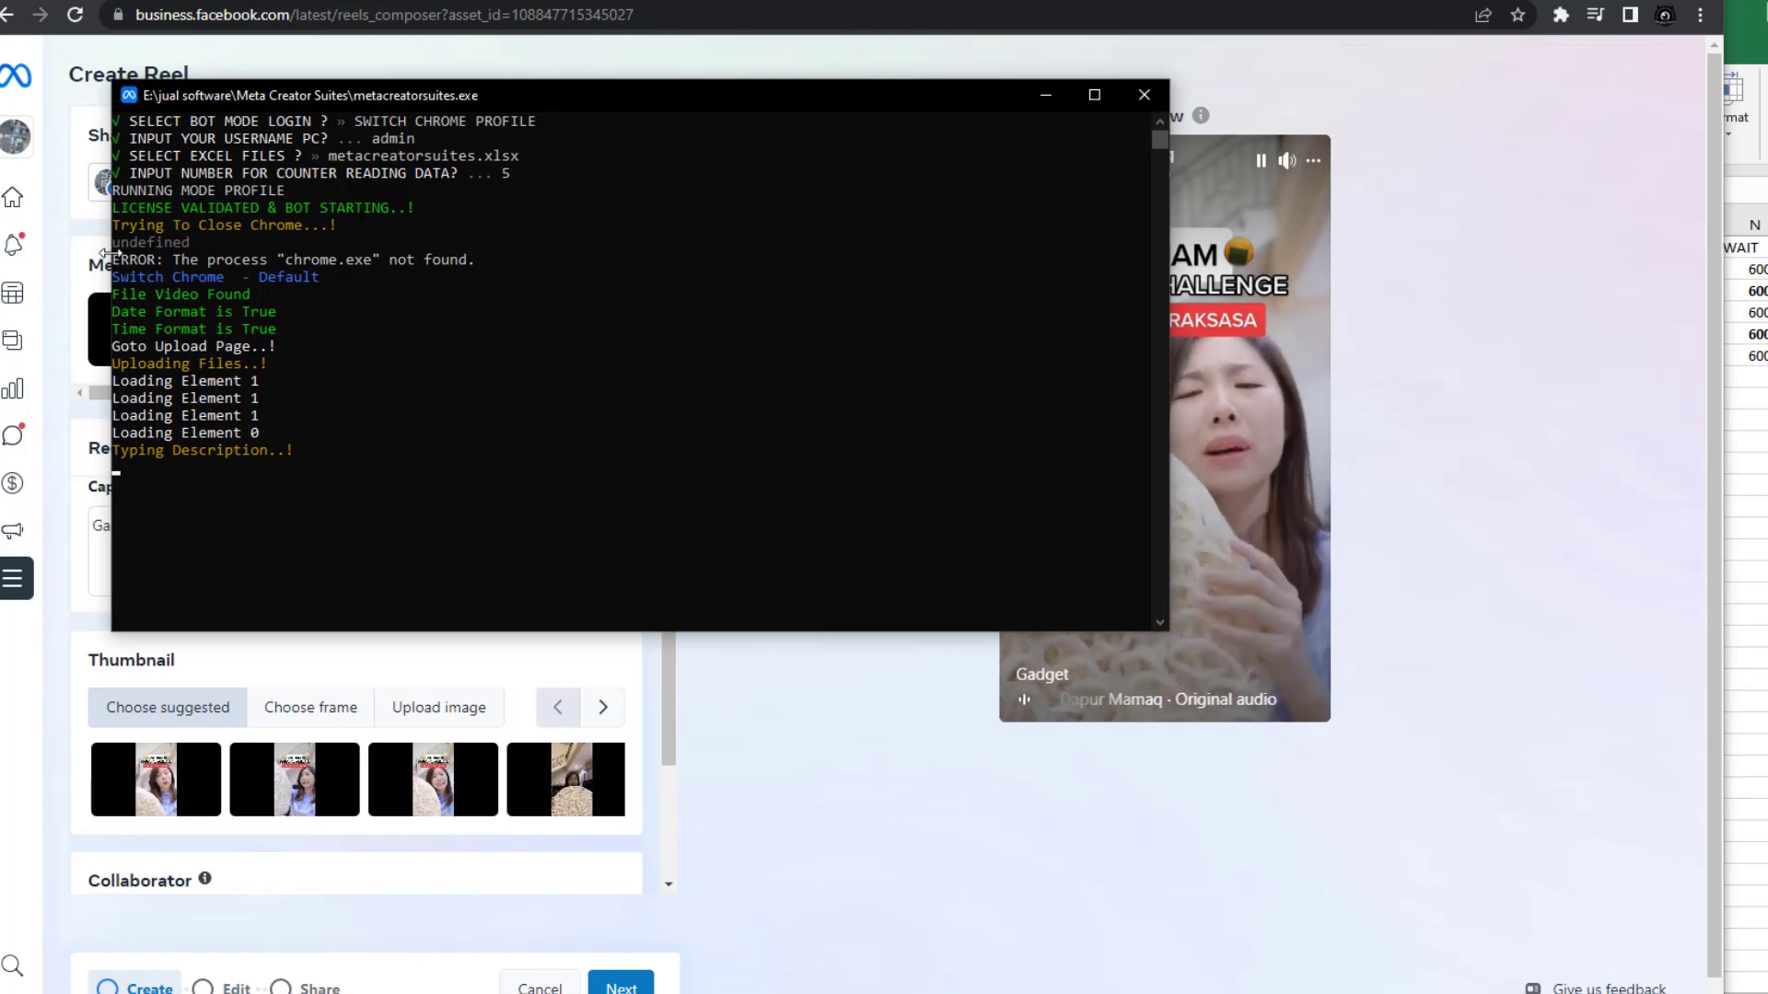
drag(111, 254, 669, 244)
drag(790, 94, 1615, 47)
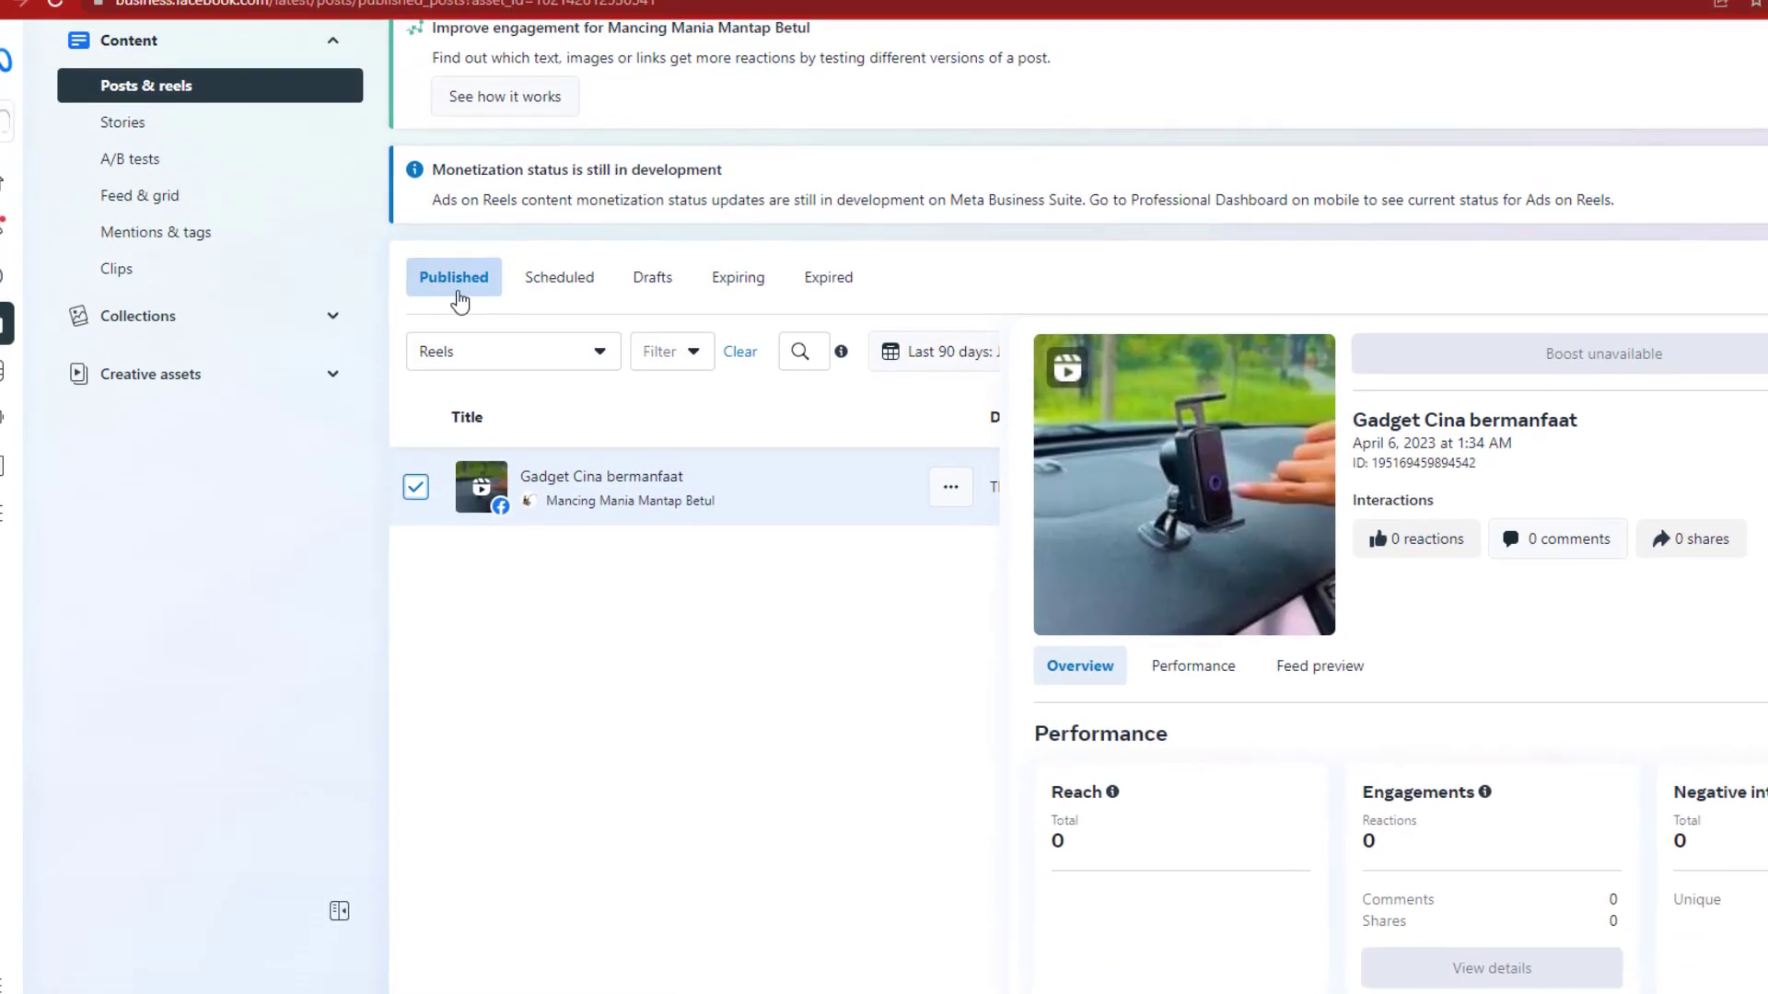
Open a new Chrome tab and switch back to the metacreatorsuites.xlsx workbook
key(ctrl+t)
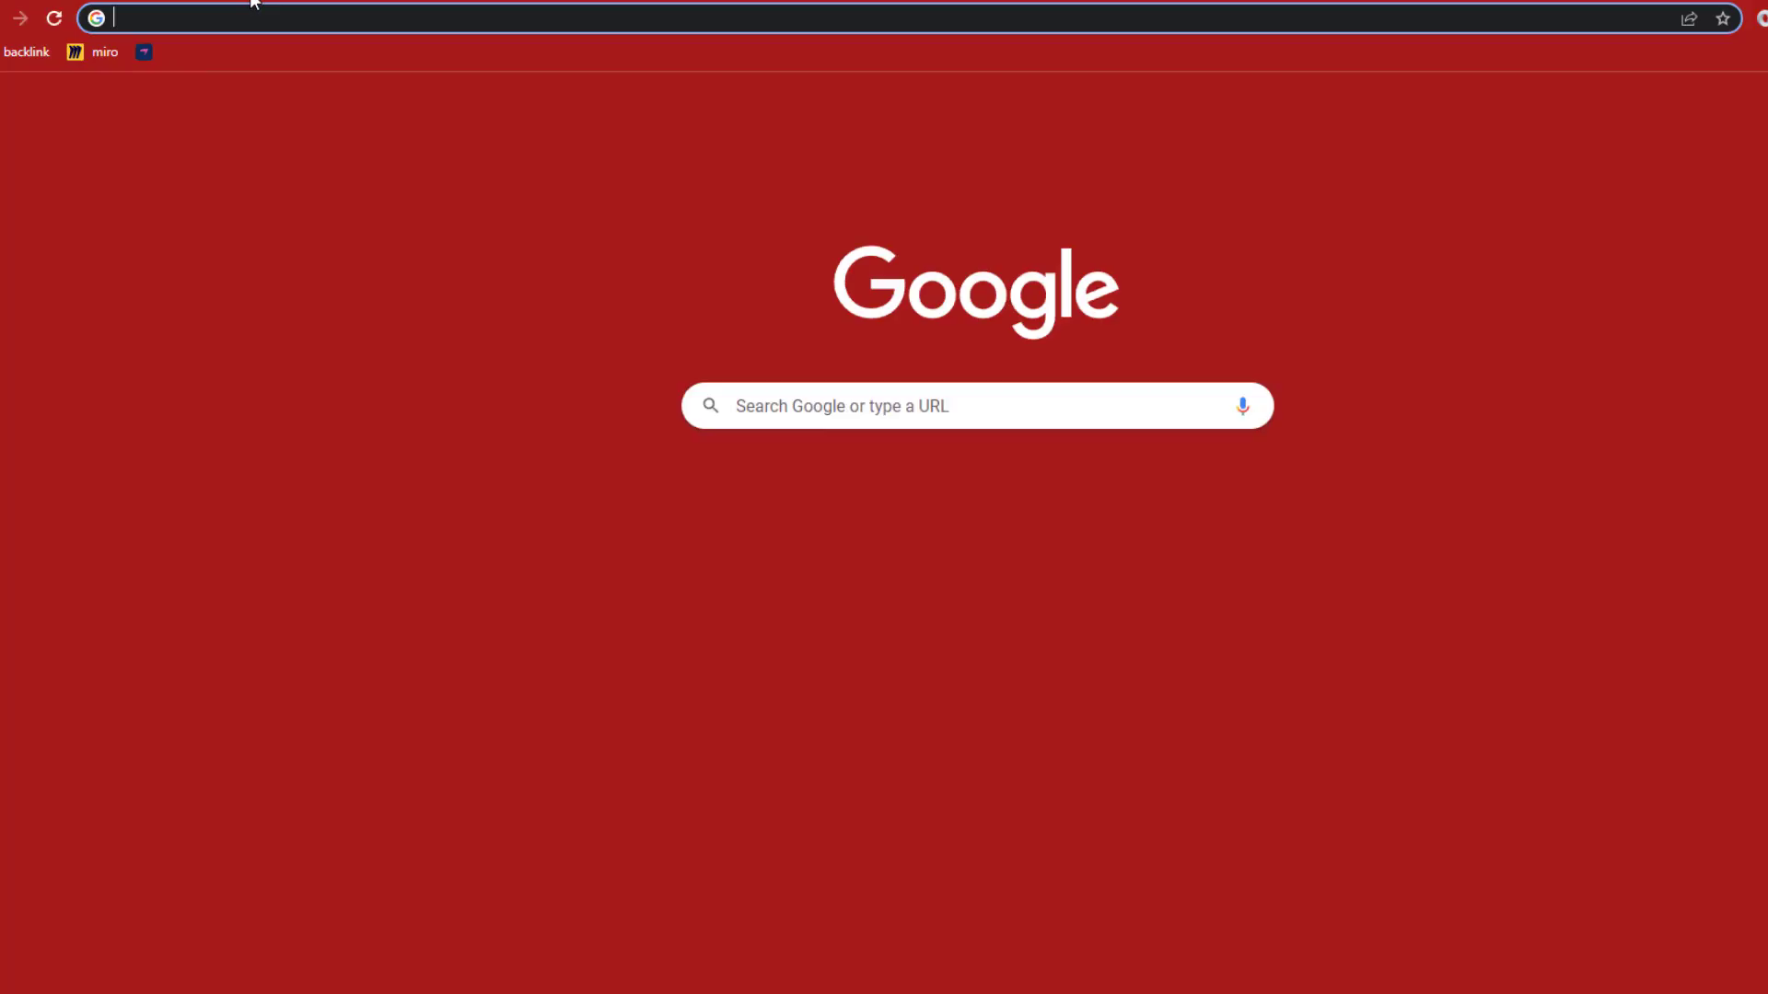
key(alt+Tab)
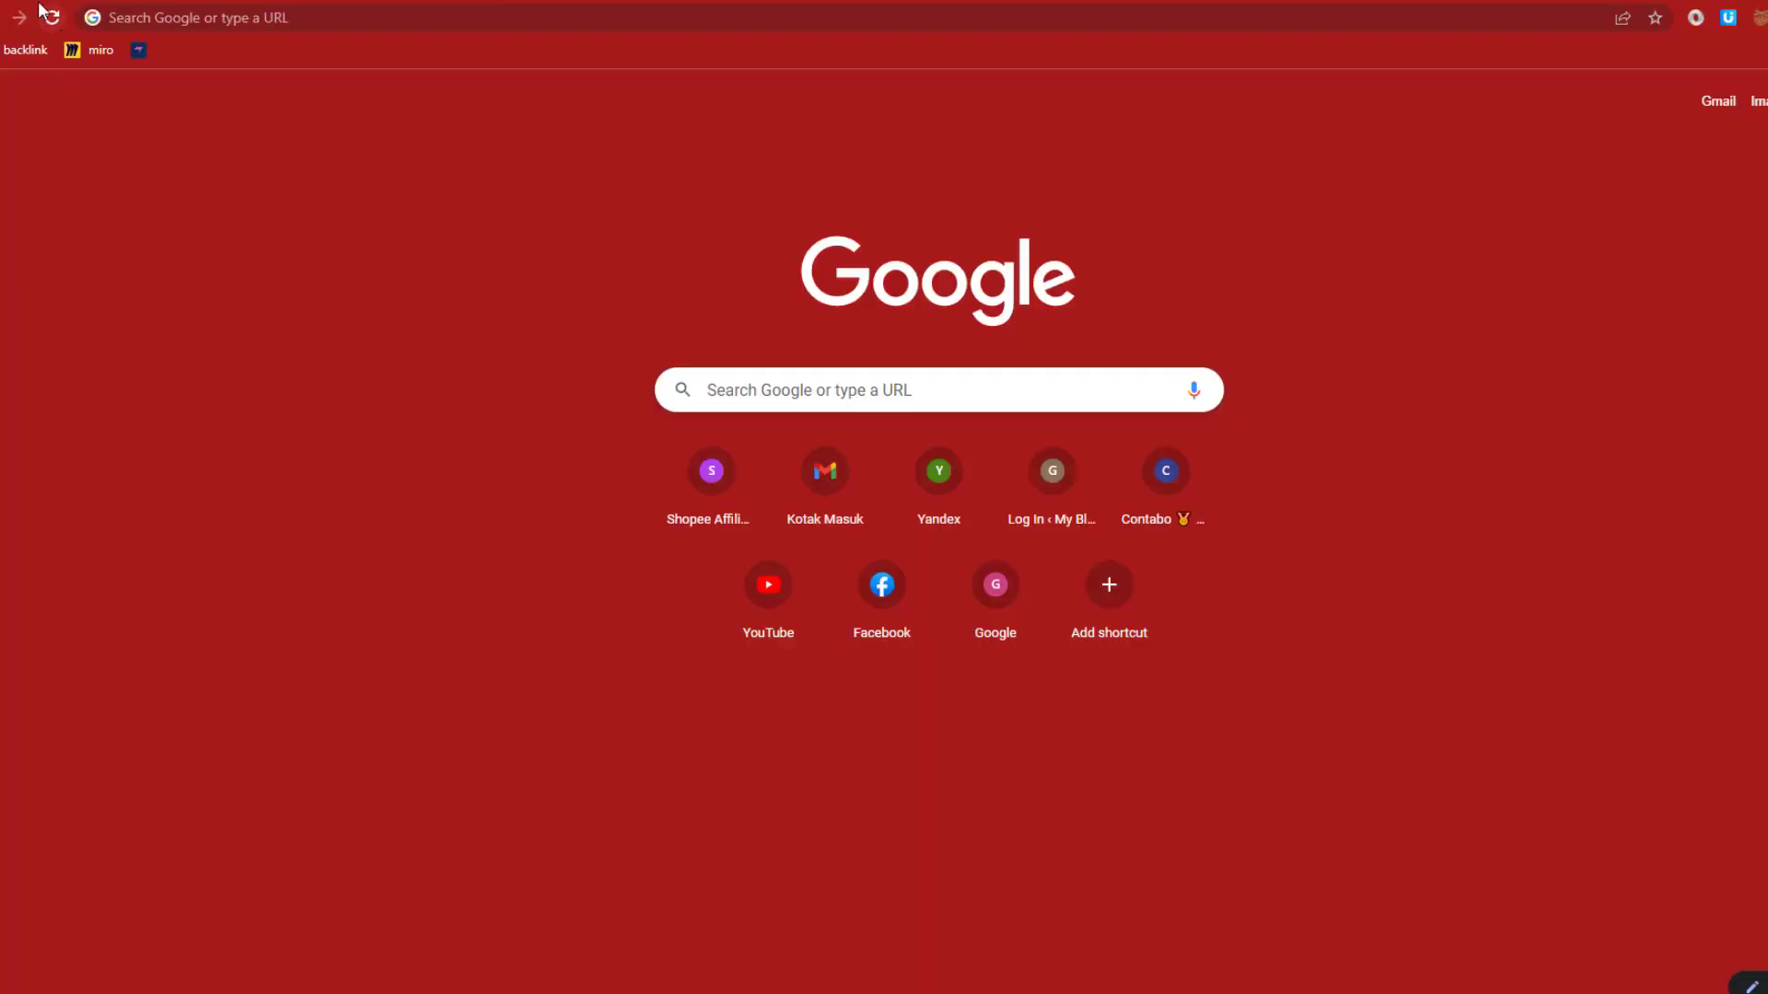
click(69, 0)
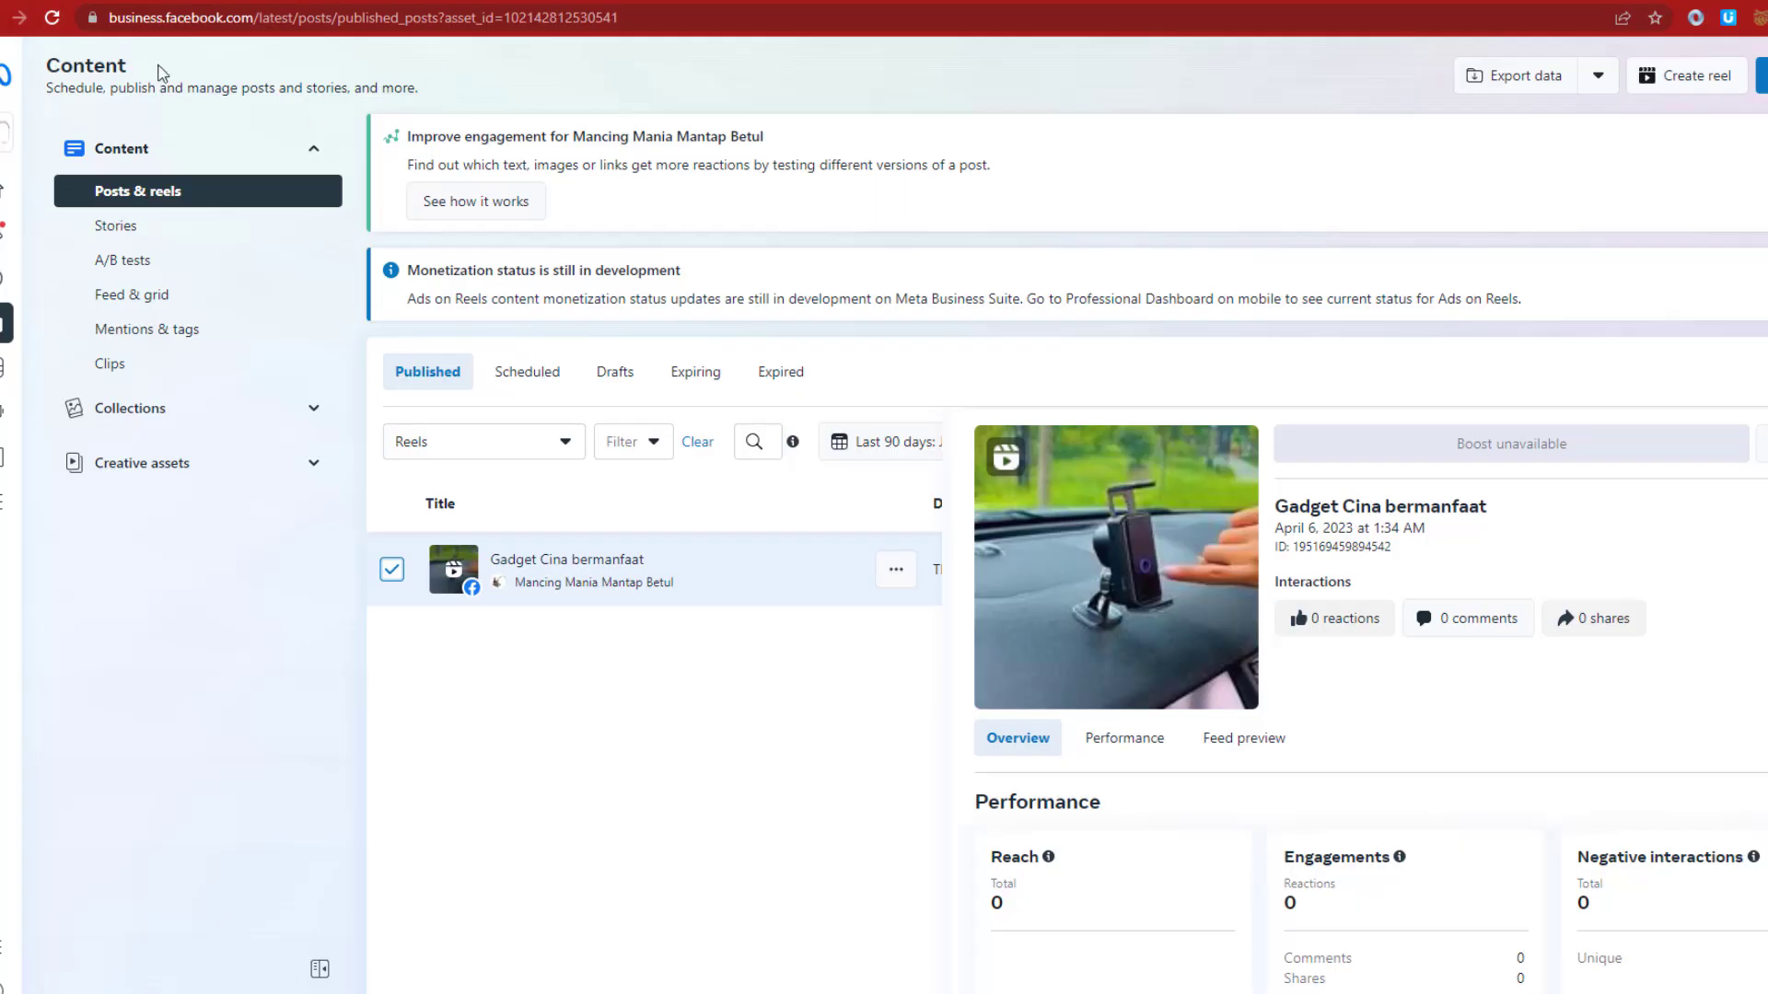
double_click(573, 18)
key(ctrl+c)
key(alt+Tab)
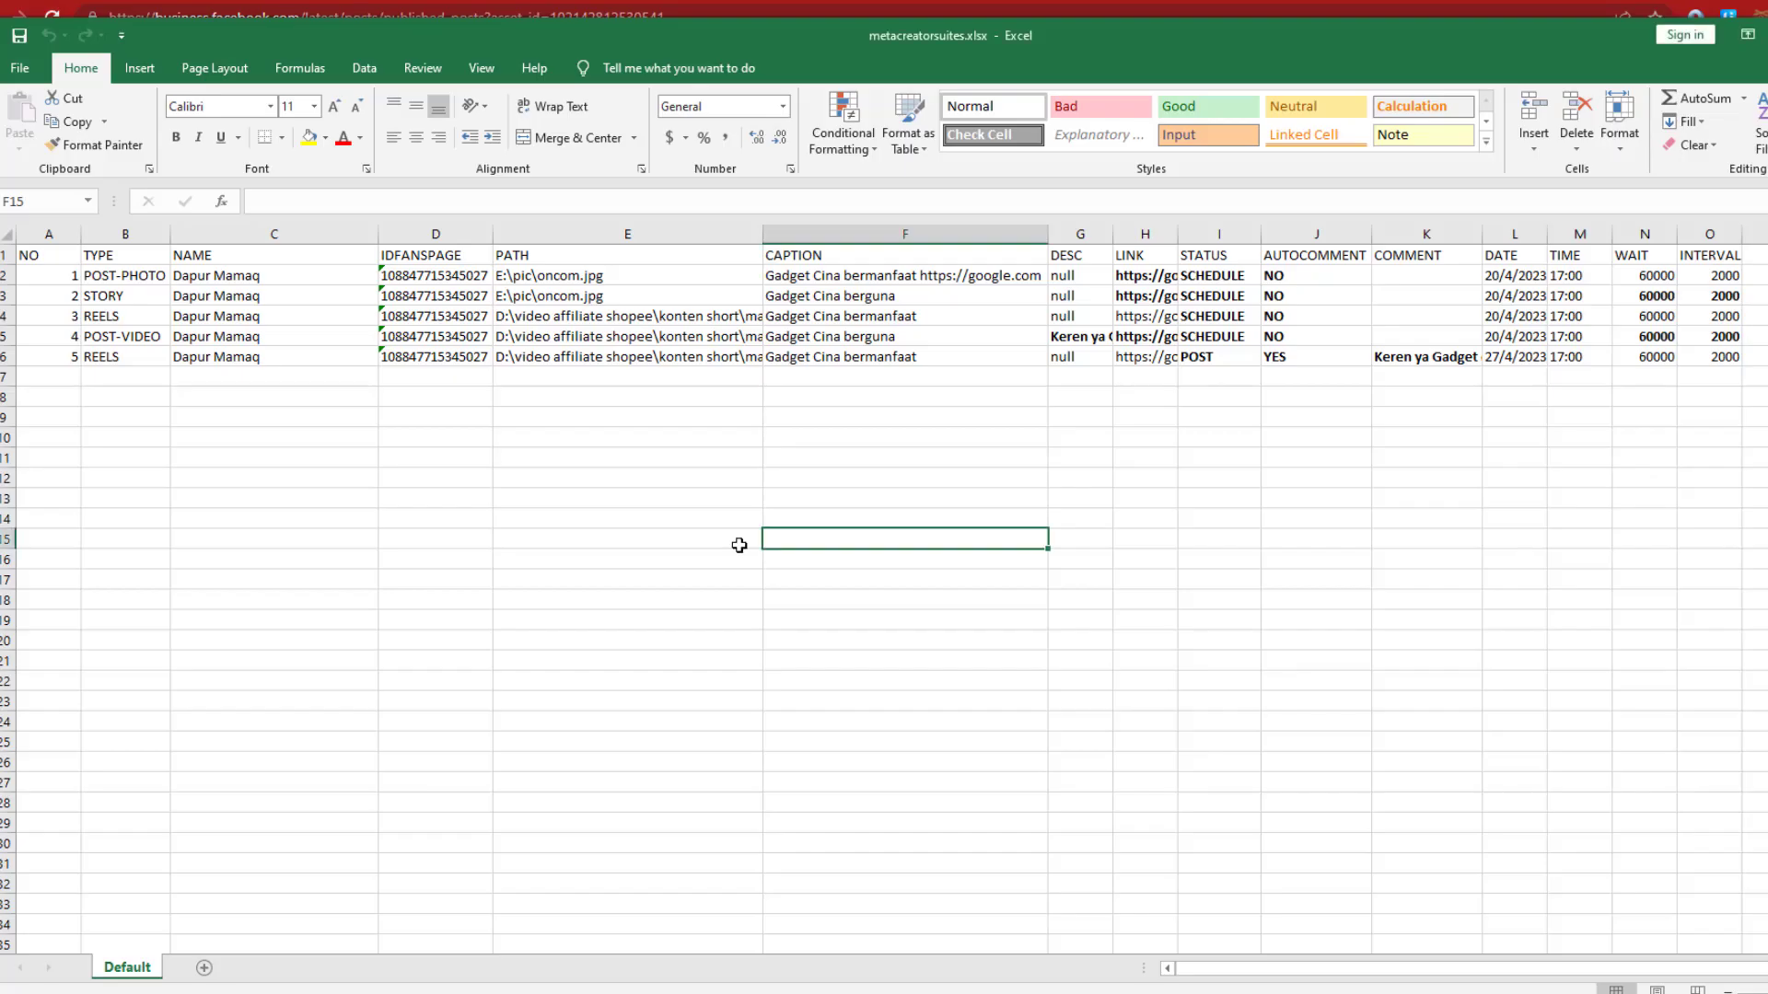
click(454, 354)
double_click(322, 202)
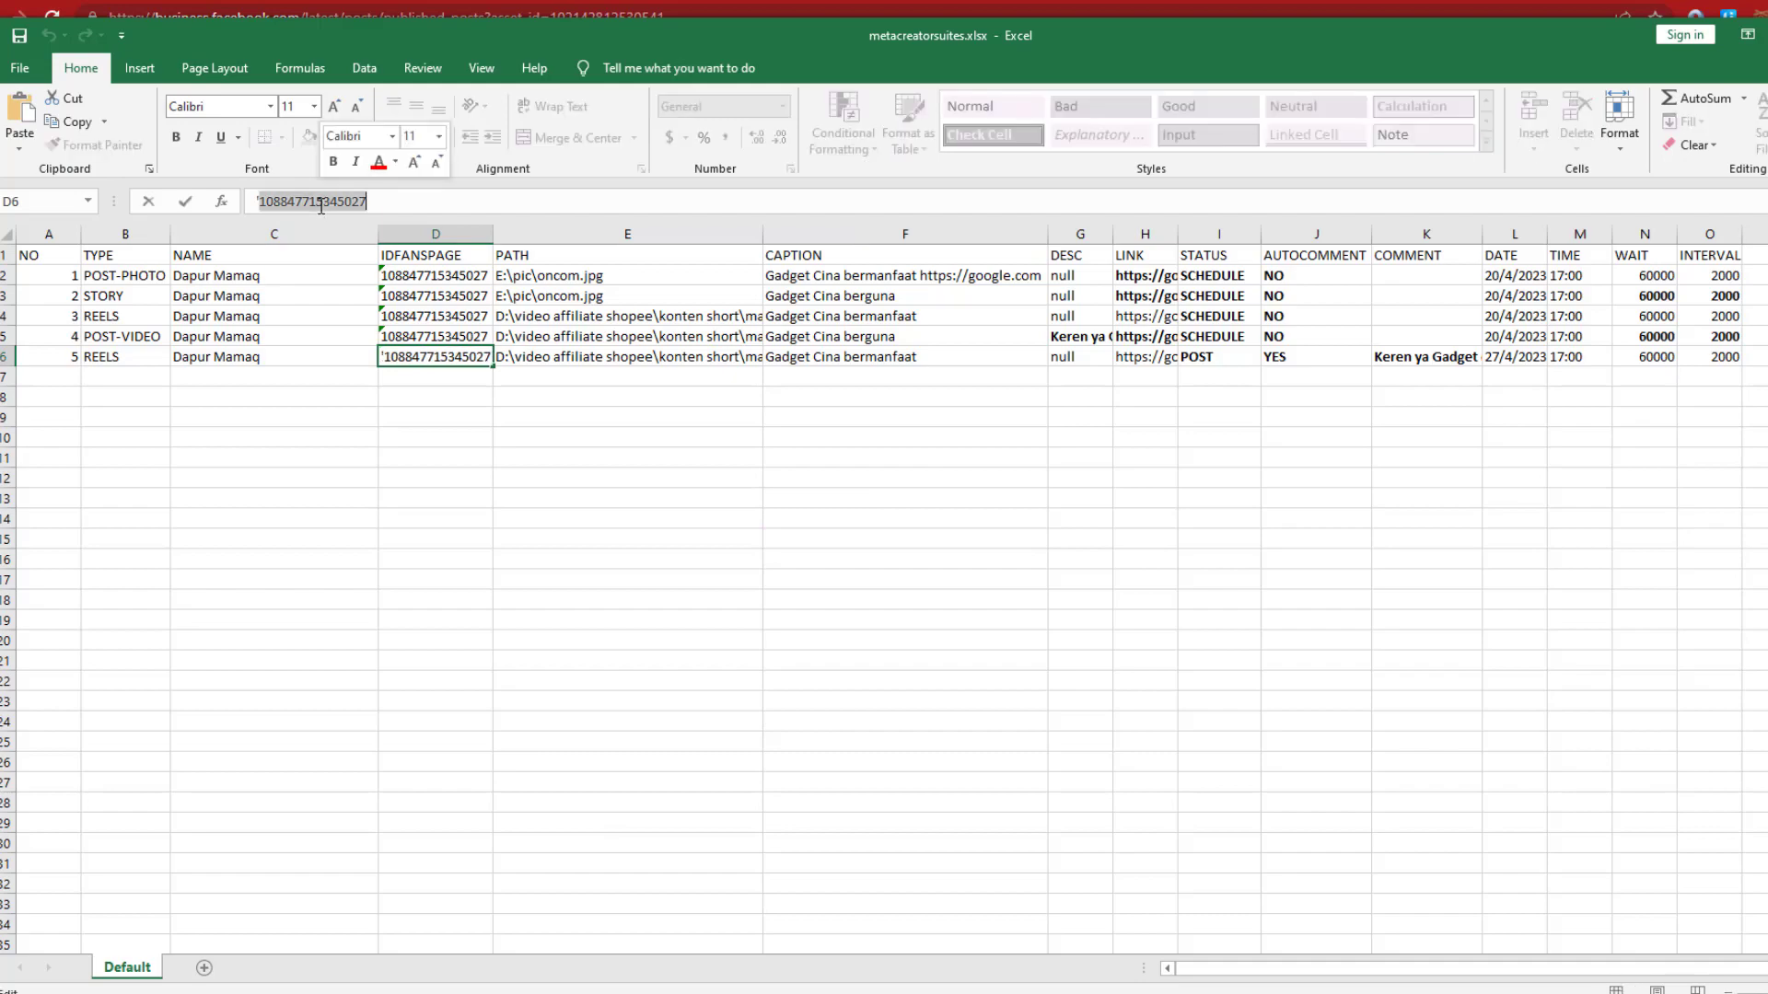
key(ctrl+v)
key(Return)
Open chrome://version in a new tab and copy the profile folder name 'Profile 1'
key(alt+Tab)
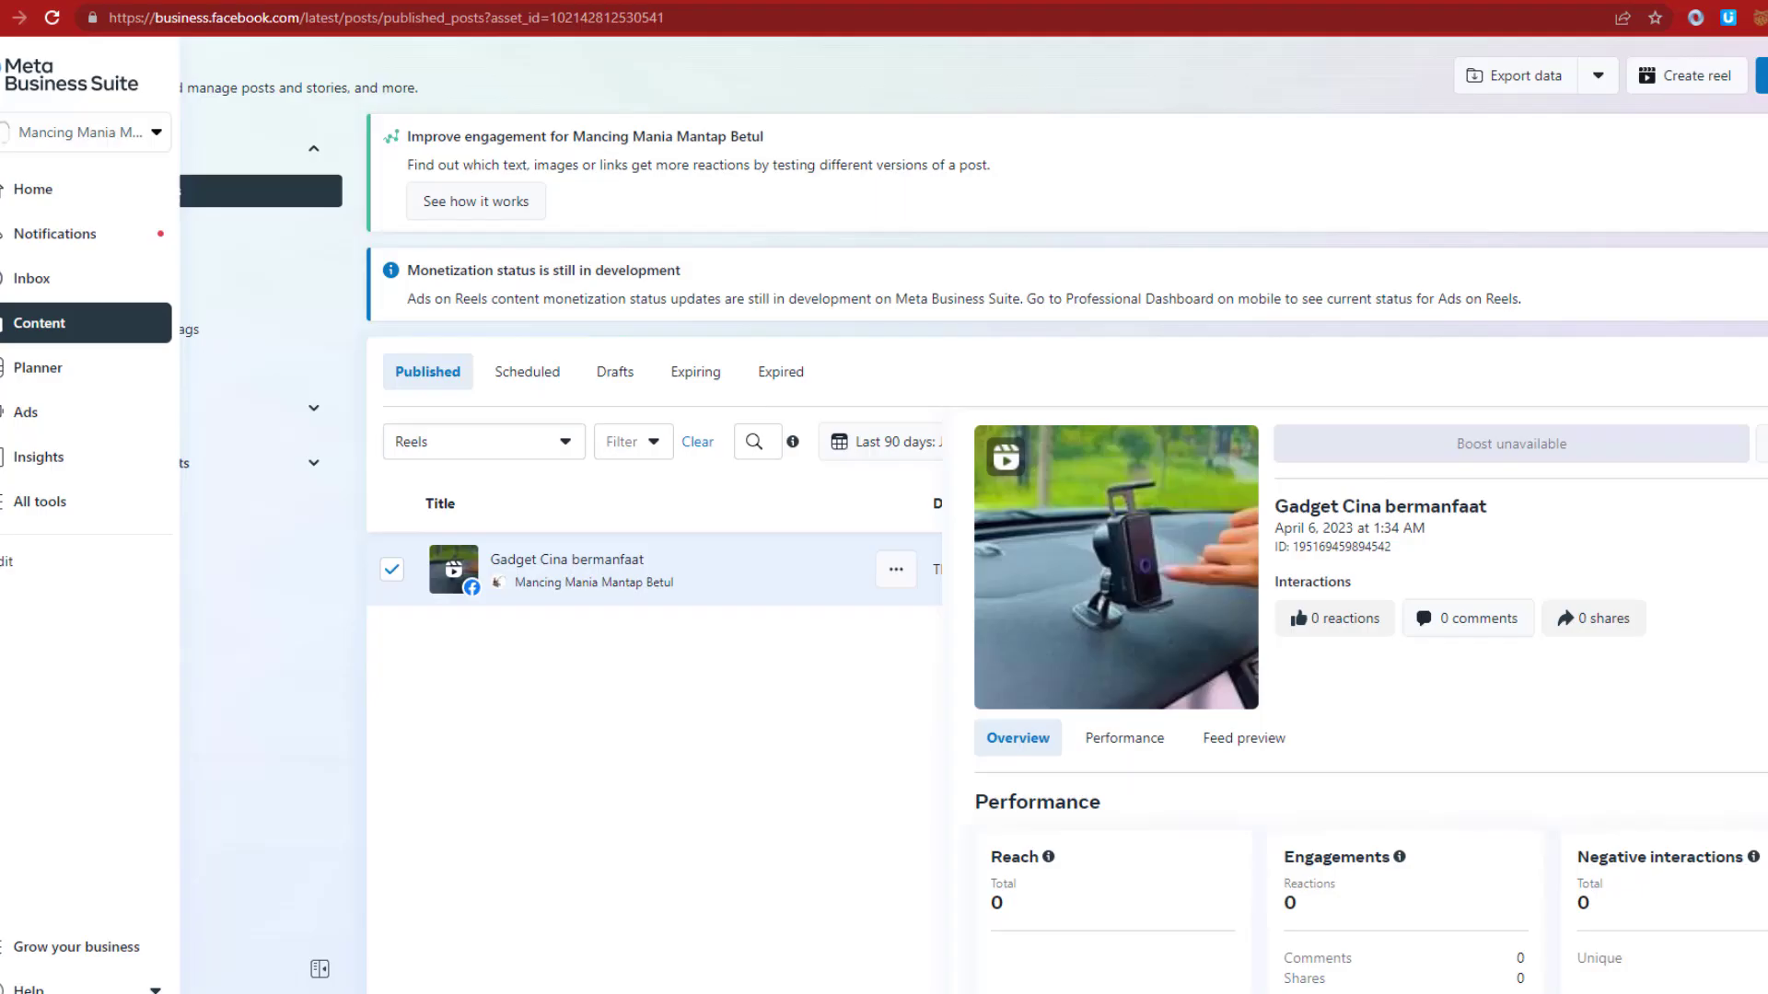
key(ctrl+t)
click(337, 13)
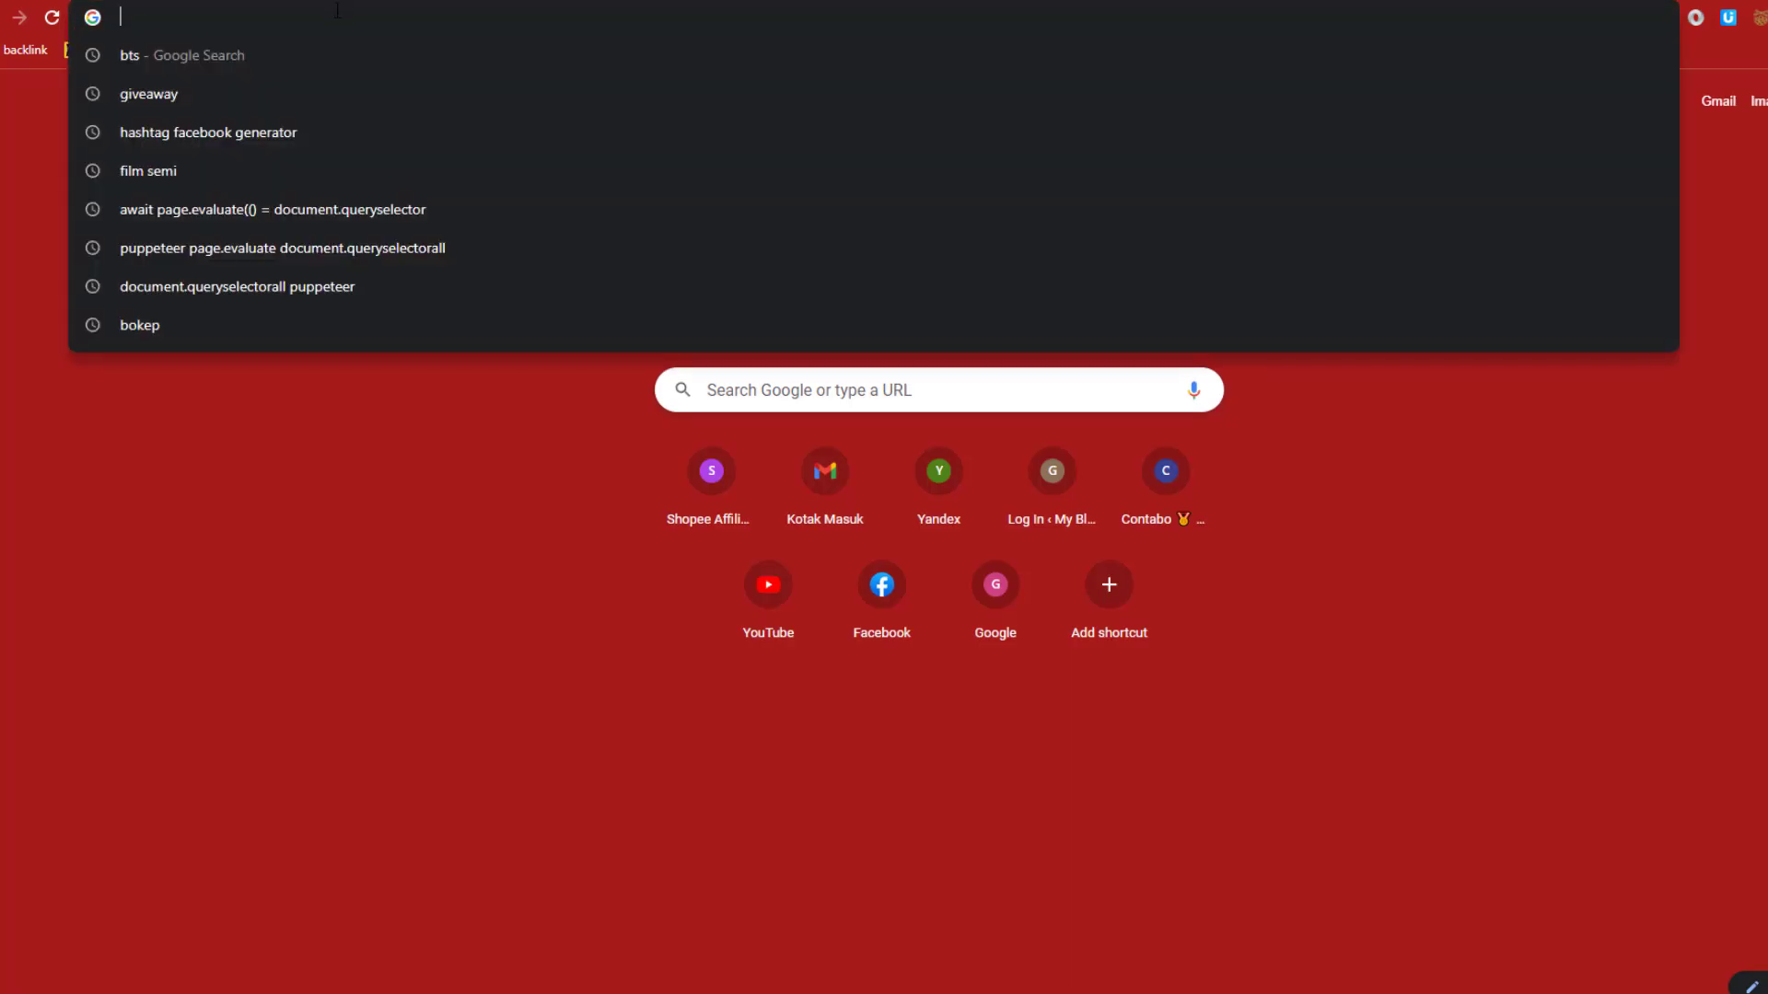
text(chr)
key(Down)
key(Down)
key(Down)
key(Down)
key(Down)
key(Down)
key(Down)
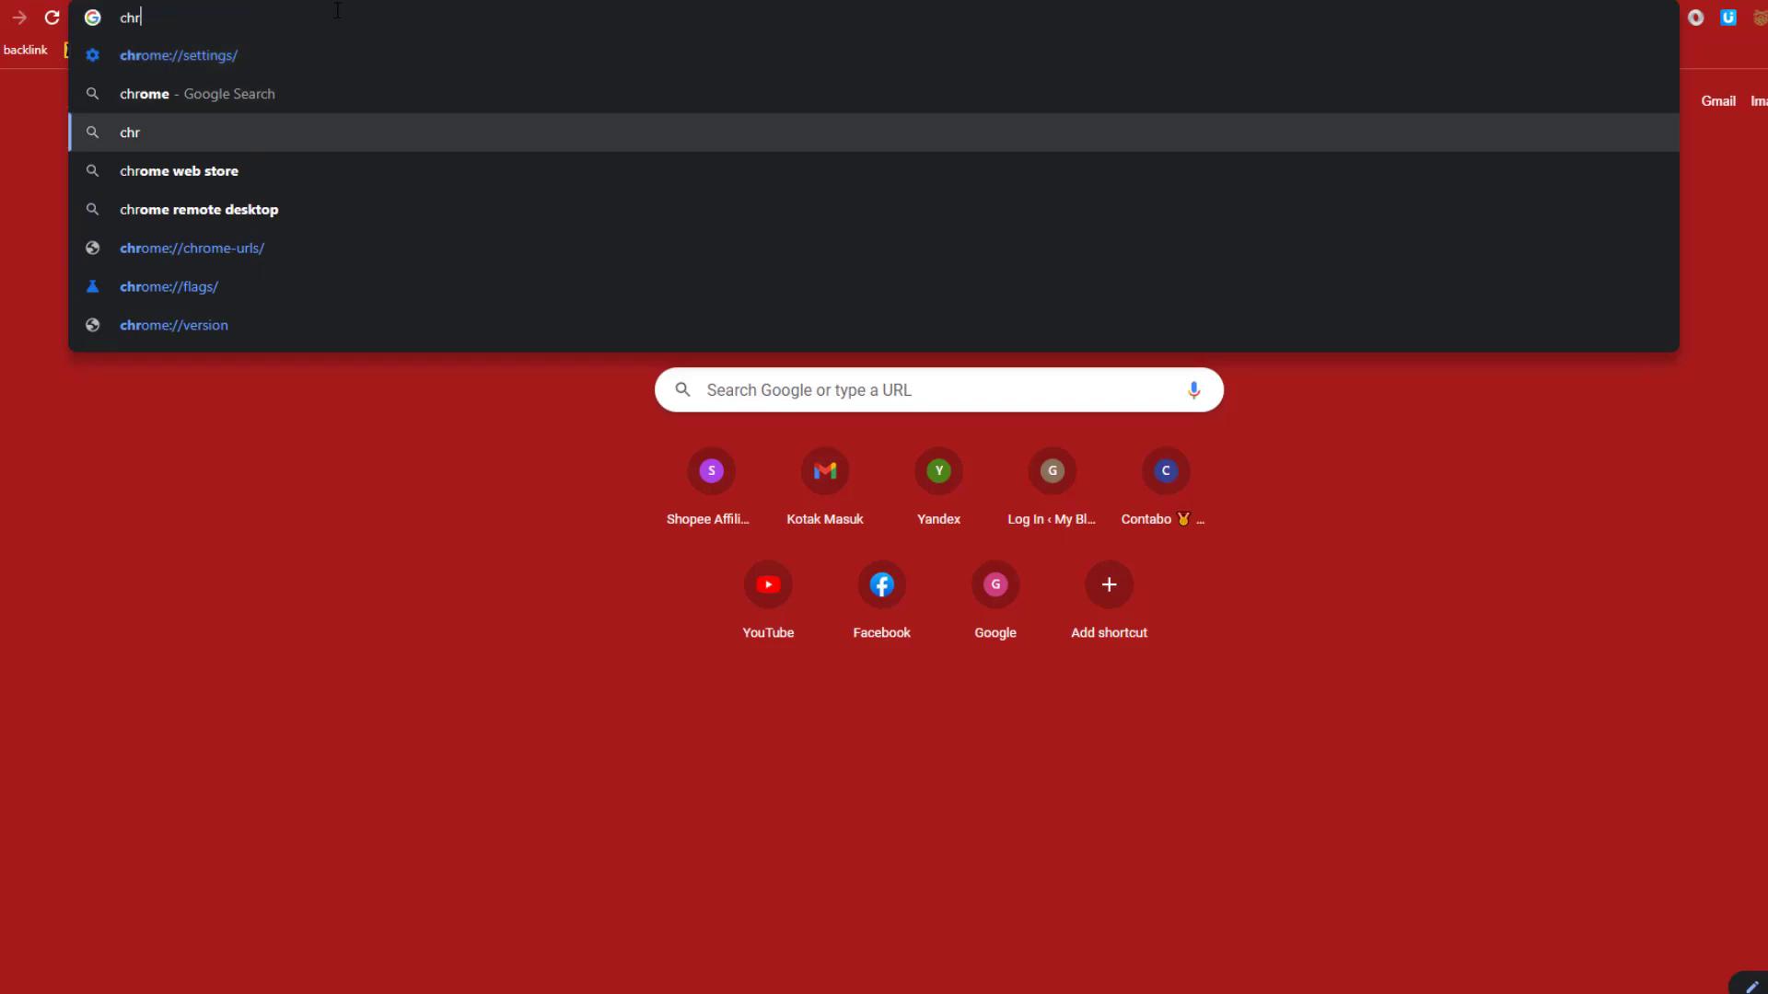
key(Return)
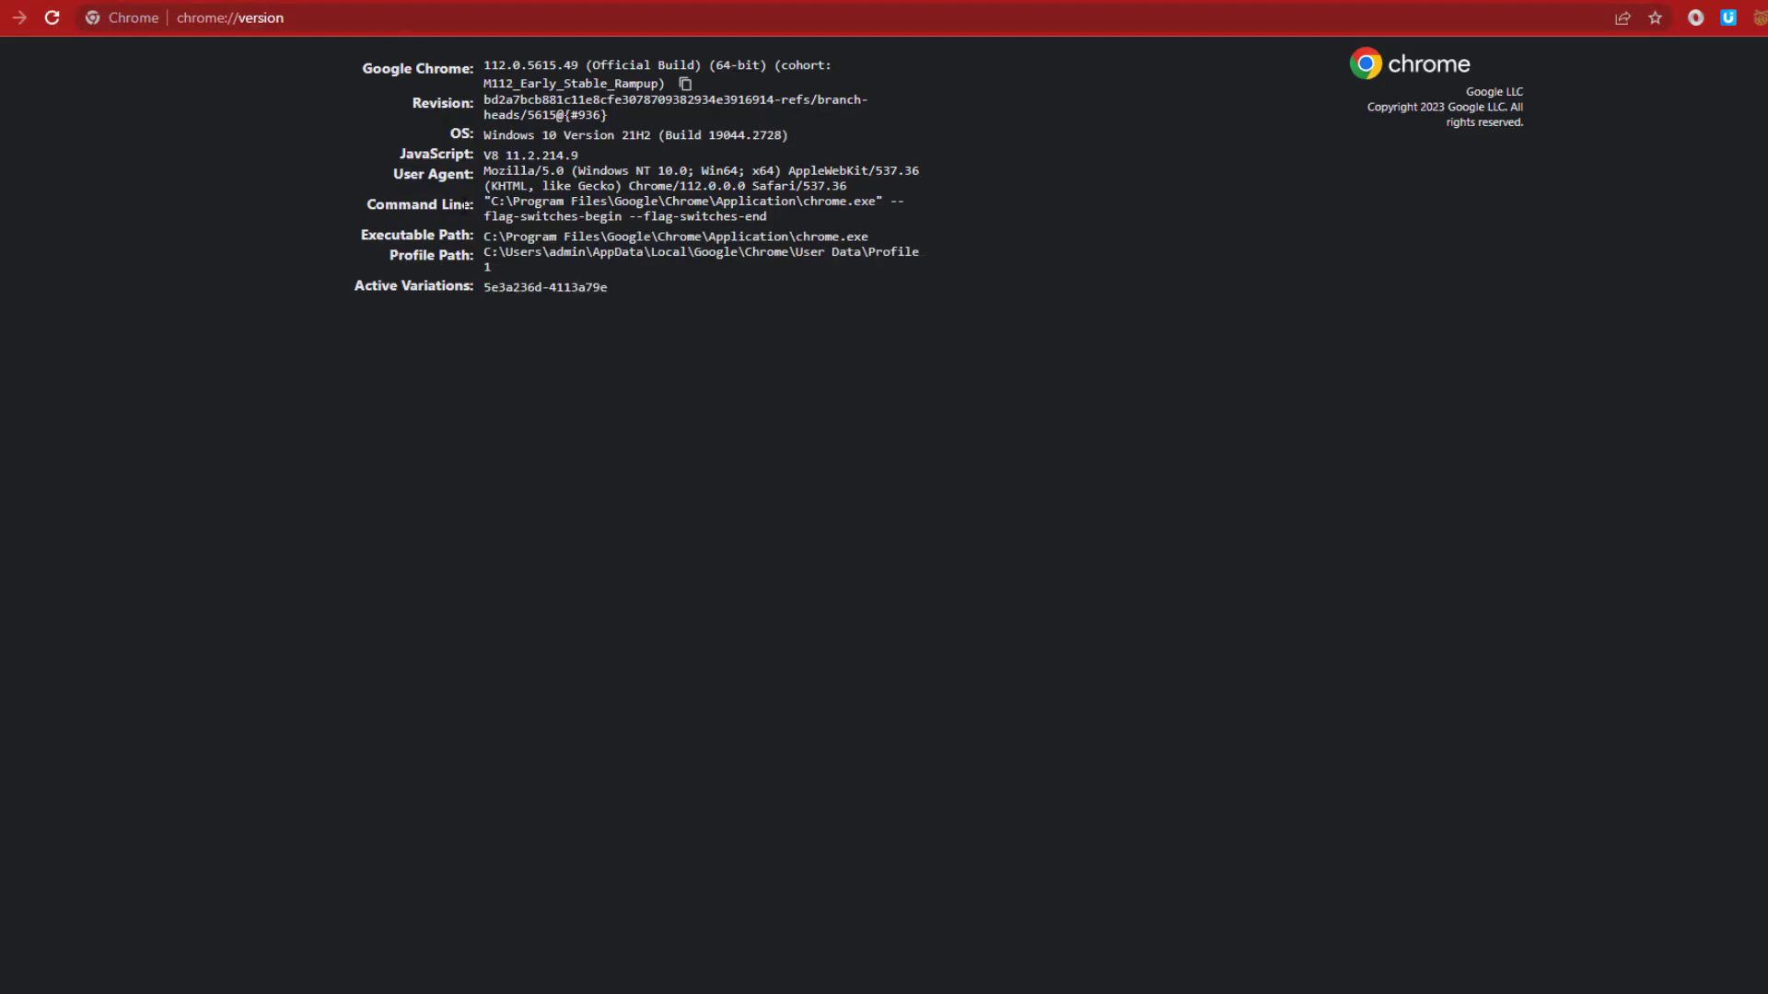
key(alt+Tab)
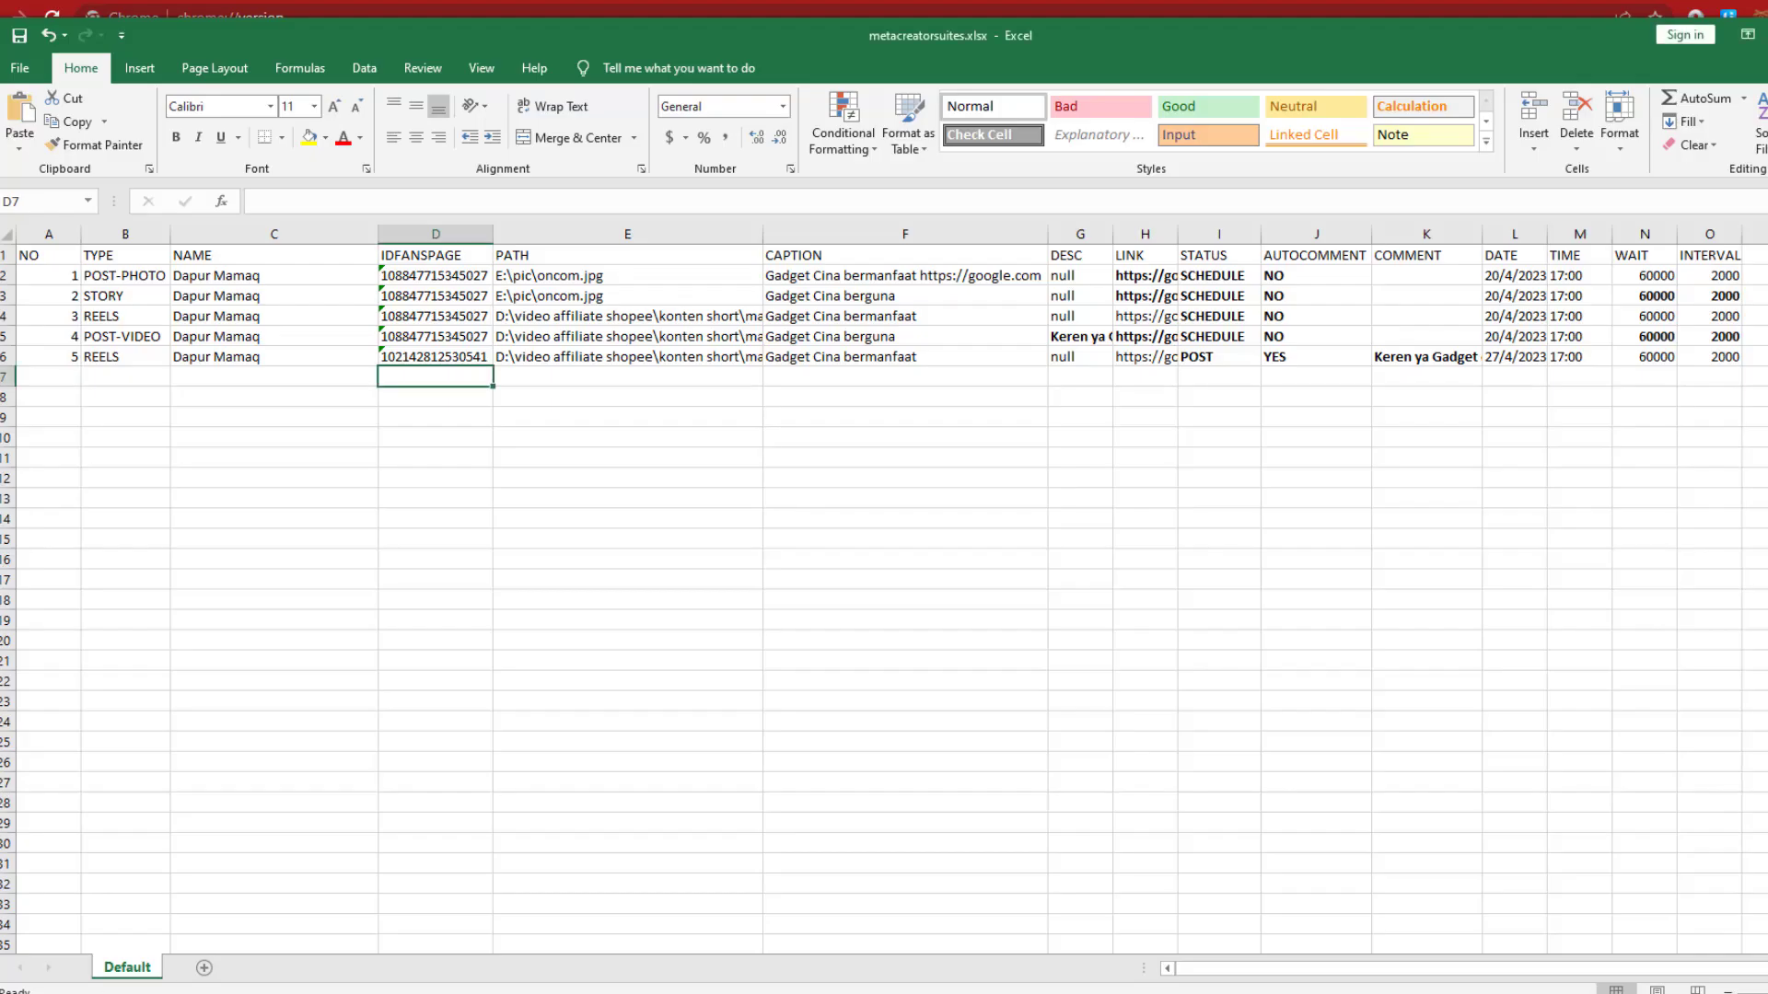
key(alt+Tab)
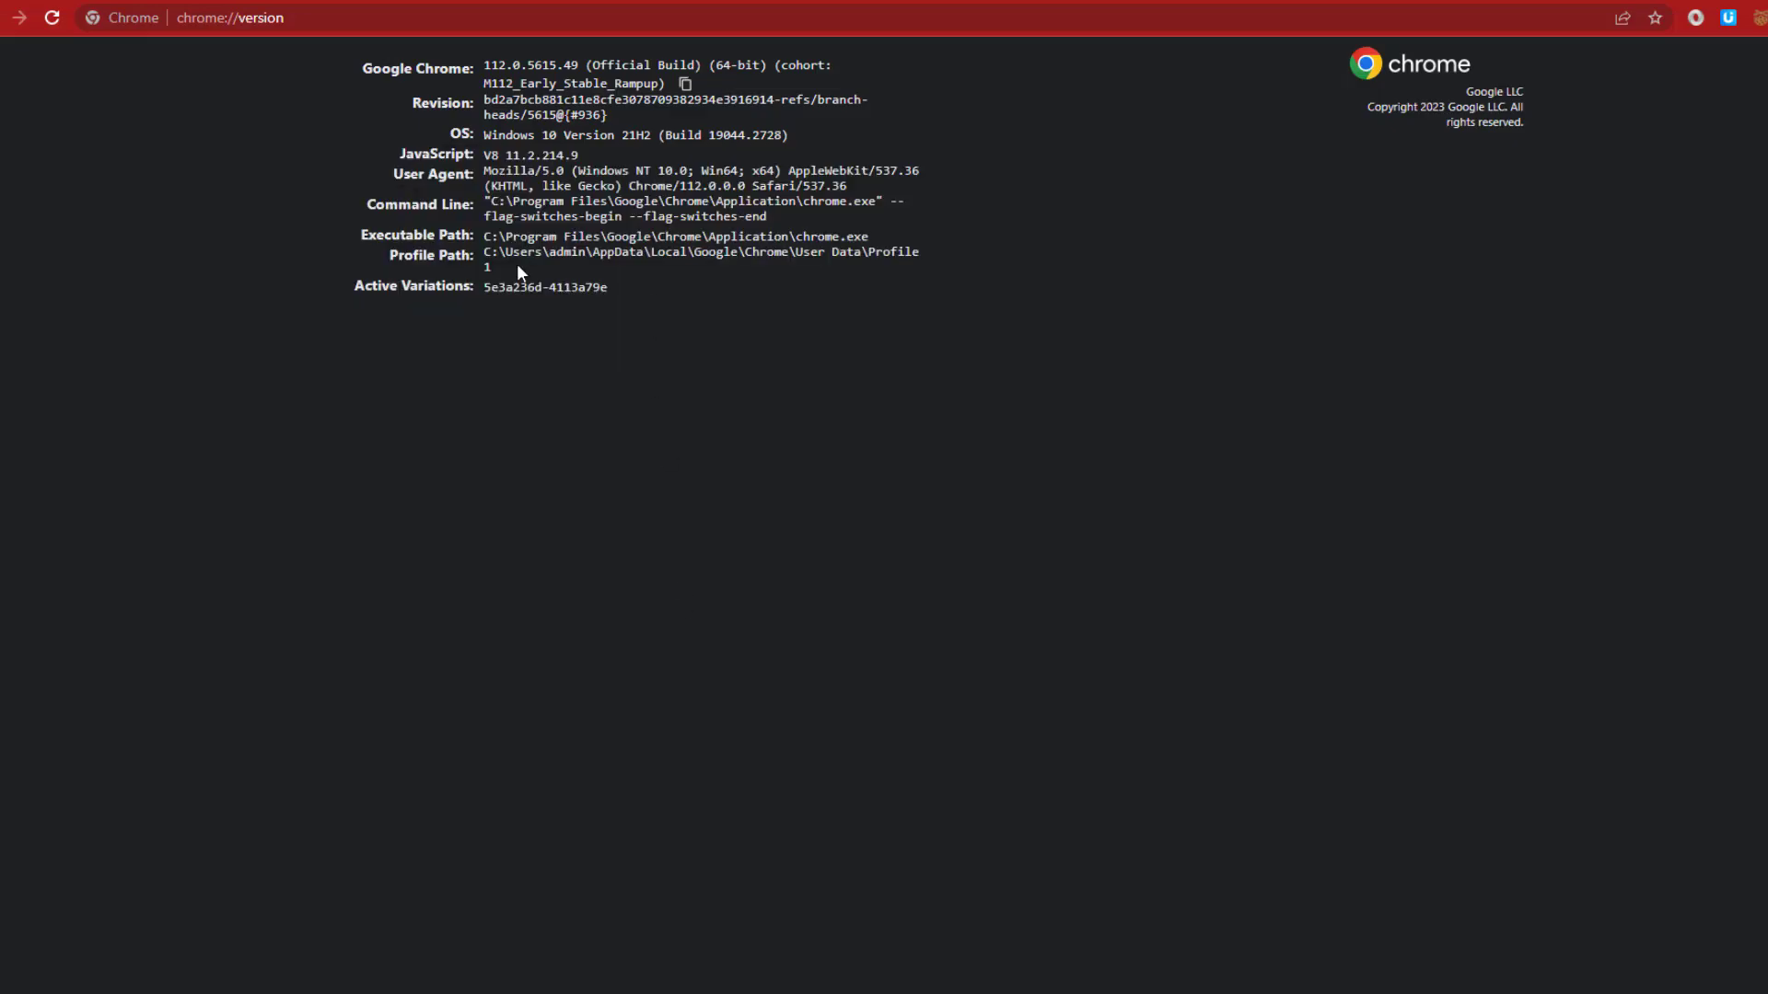
drag(867, 252, 593, 261)
key(ctrl+c)
Rename the Default sheet tab to 'Profile 1'
key(alt+Tab)
double_click(158, 970)
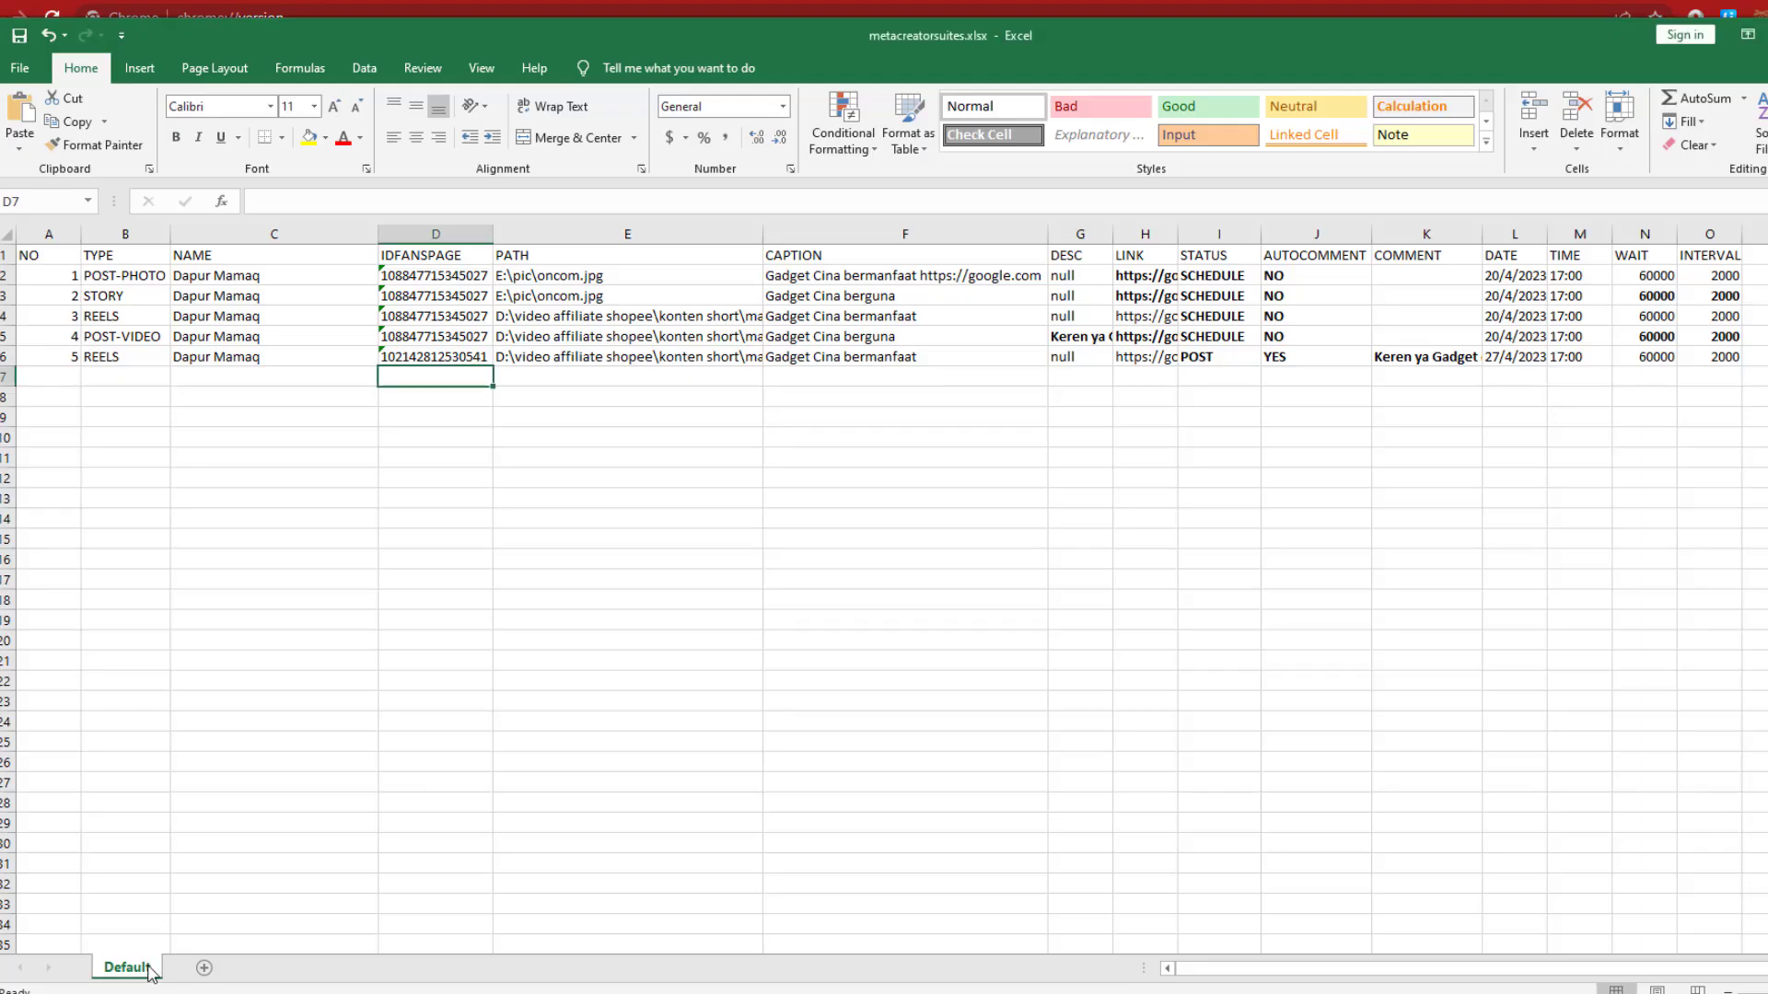
key(ctrl+v)
click(651, 805)
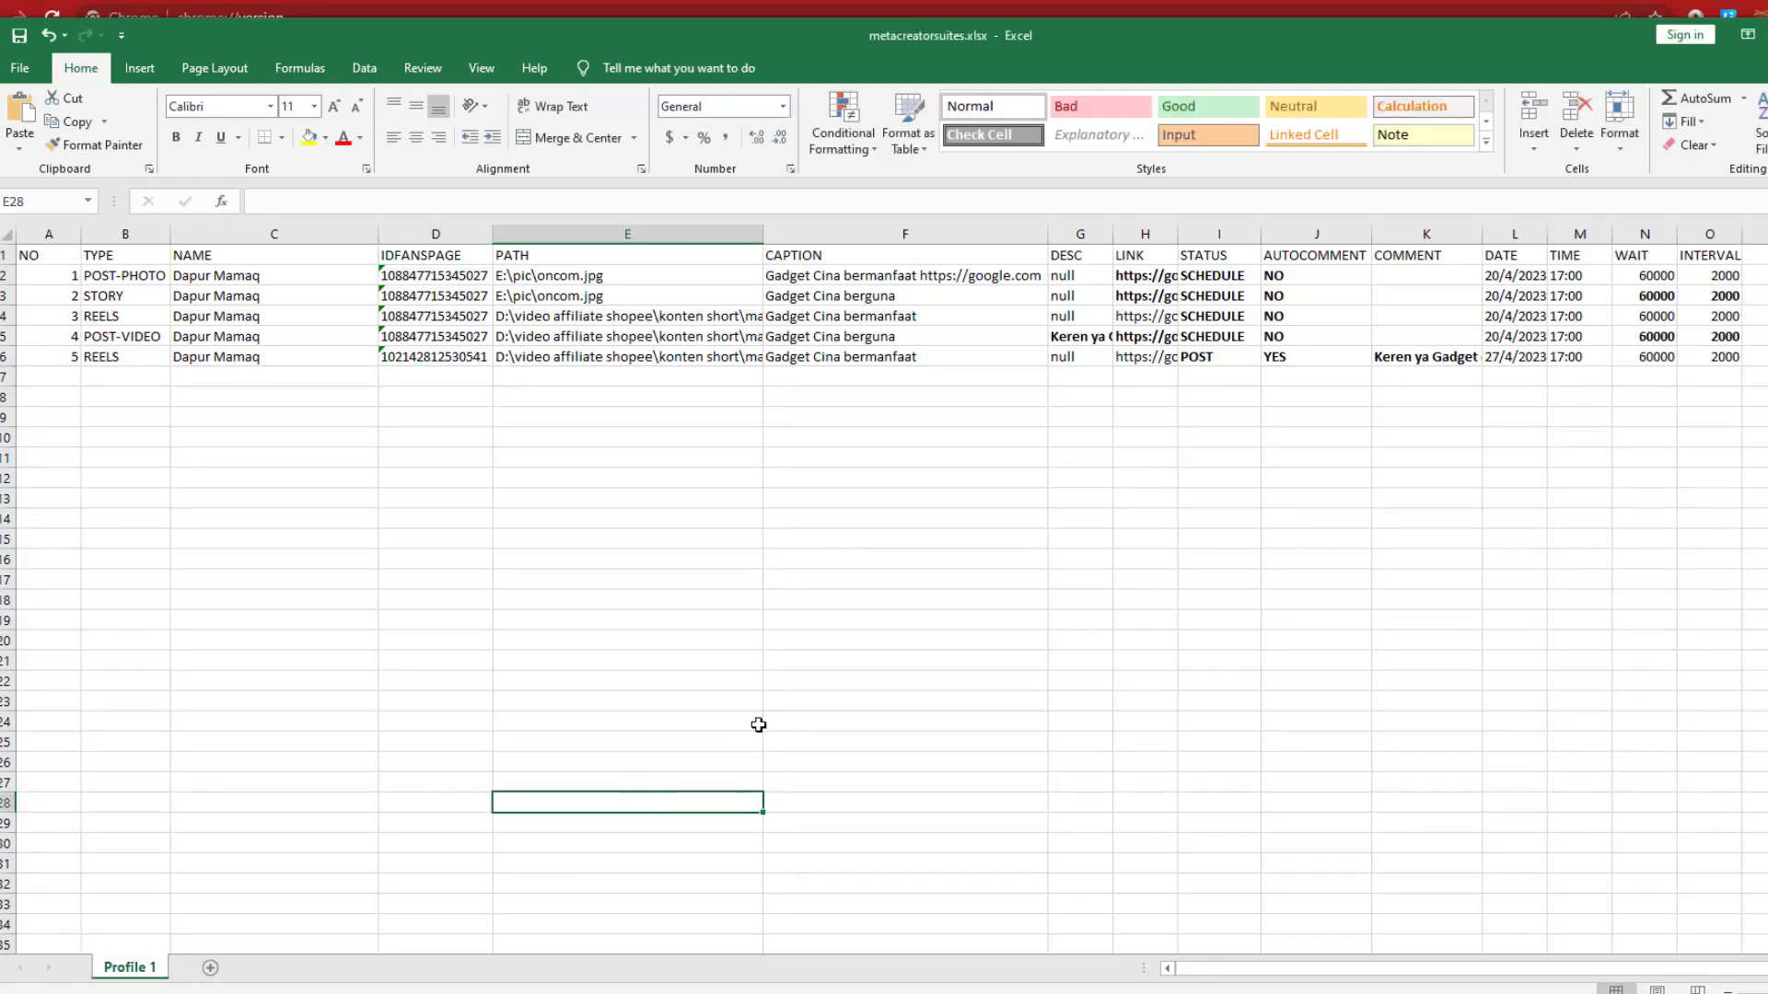
click(778, 703)
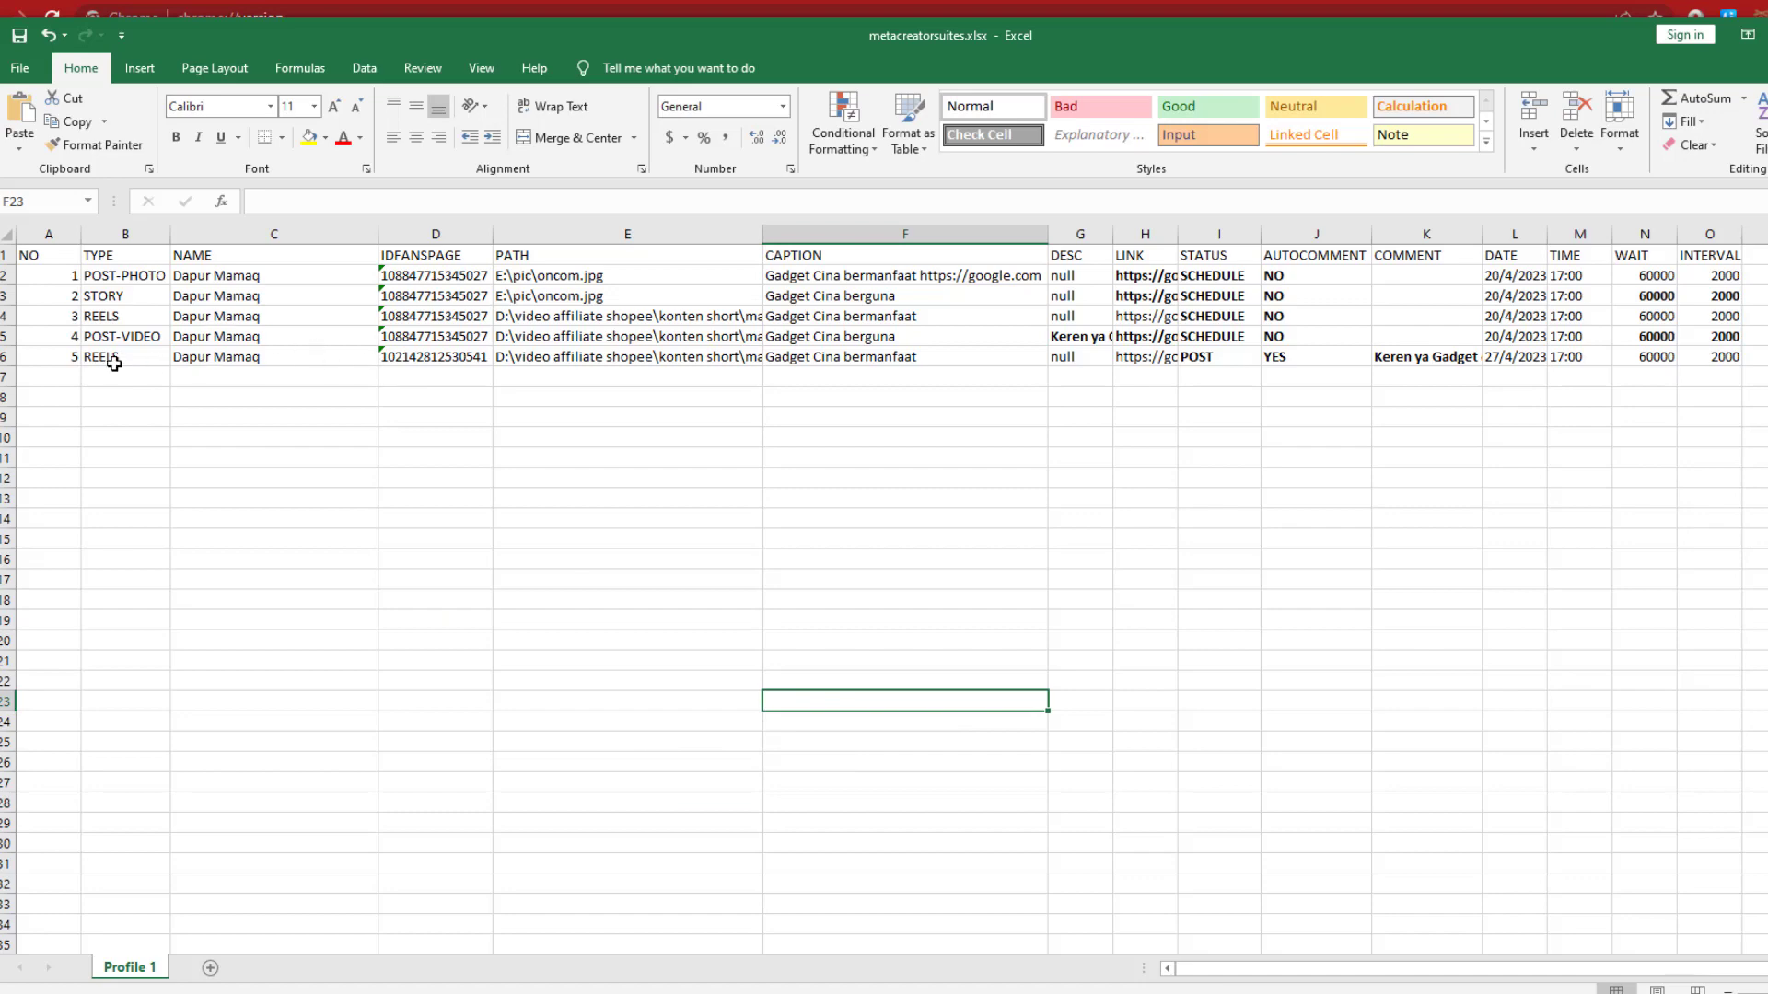
click(7, 357)
click(244, 356)
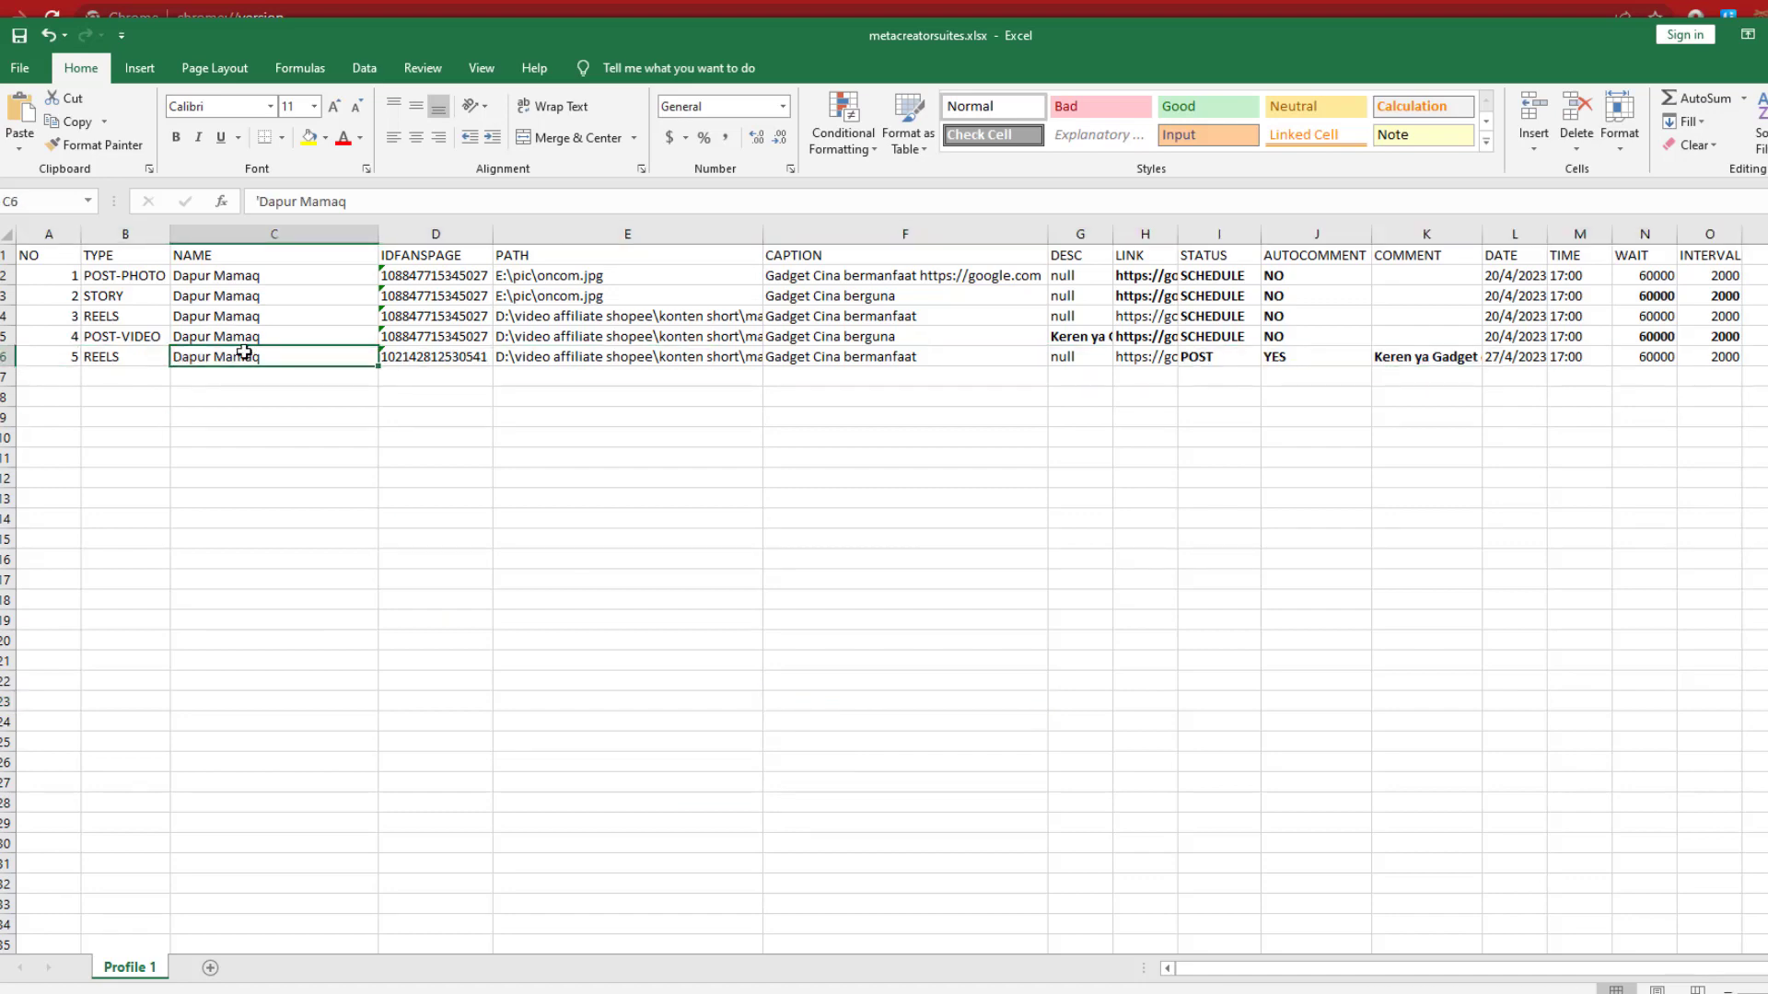
Copy the page name 'Mancing Mania Mantap Betul' from a new post preview and paste it over C6's 'Dapur Mamaq'
key(alt+Tab)
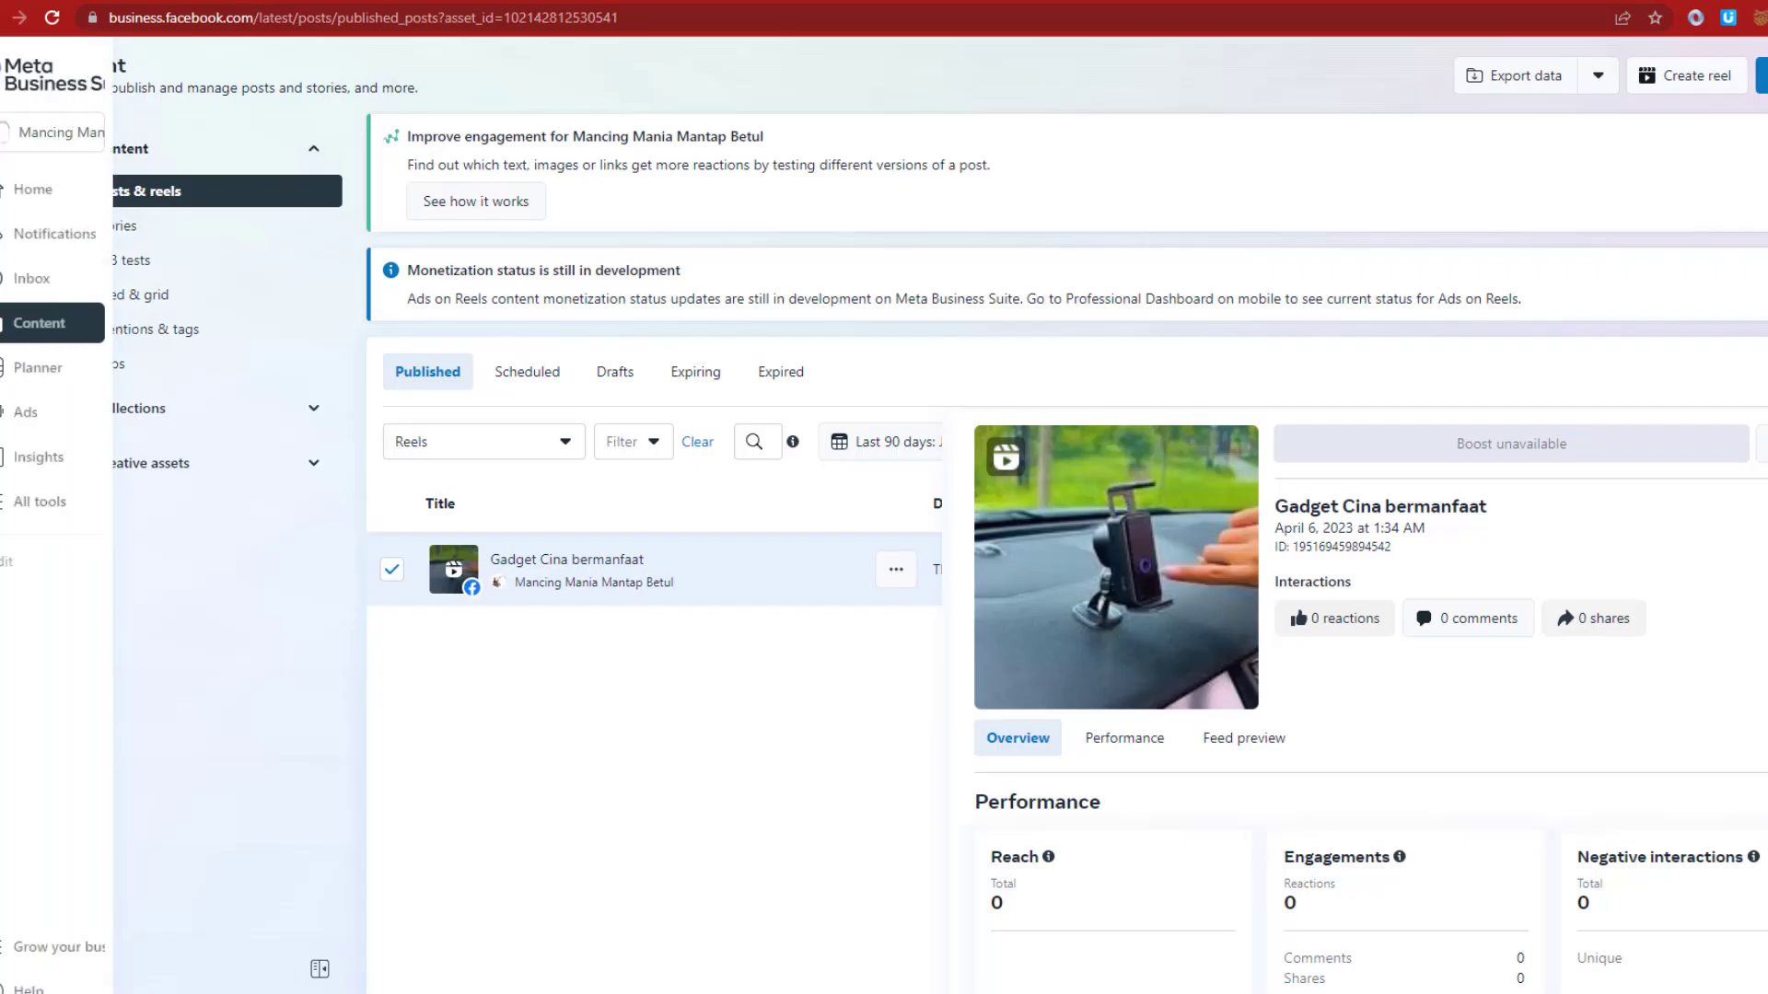
click(104, 136)
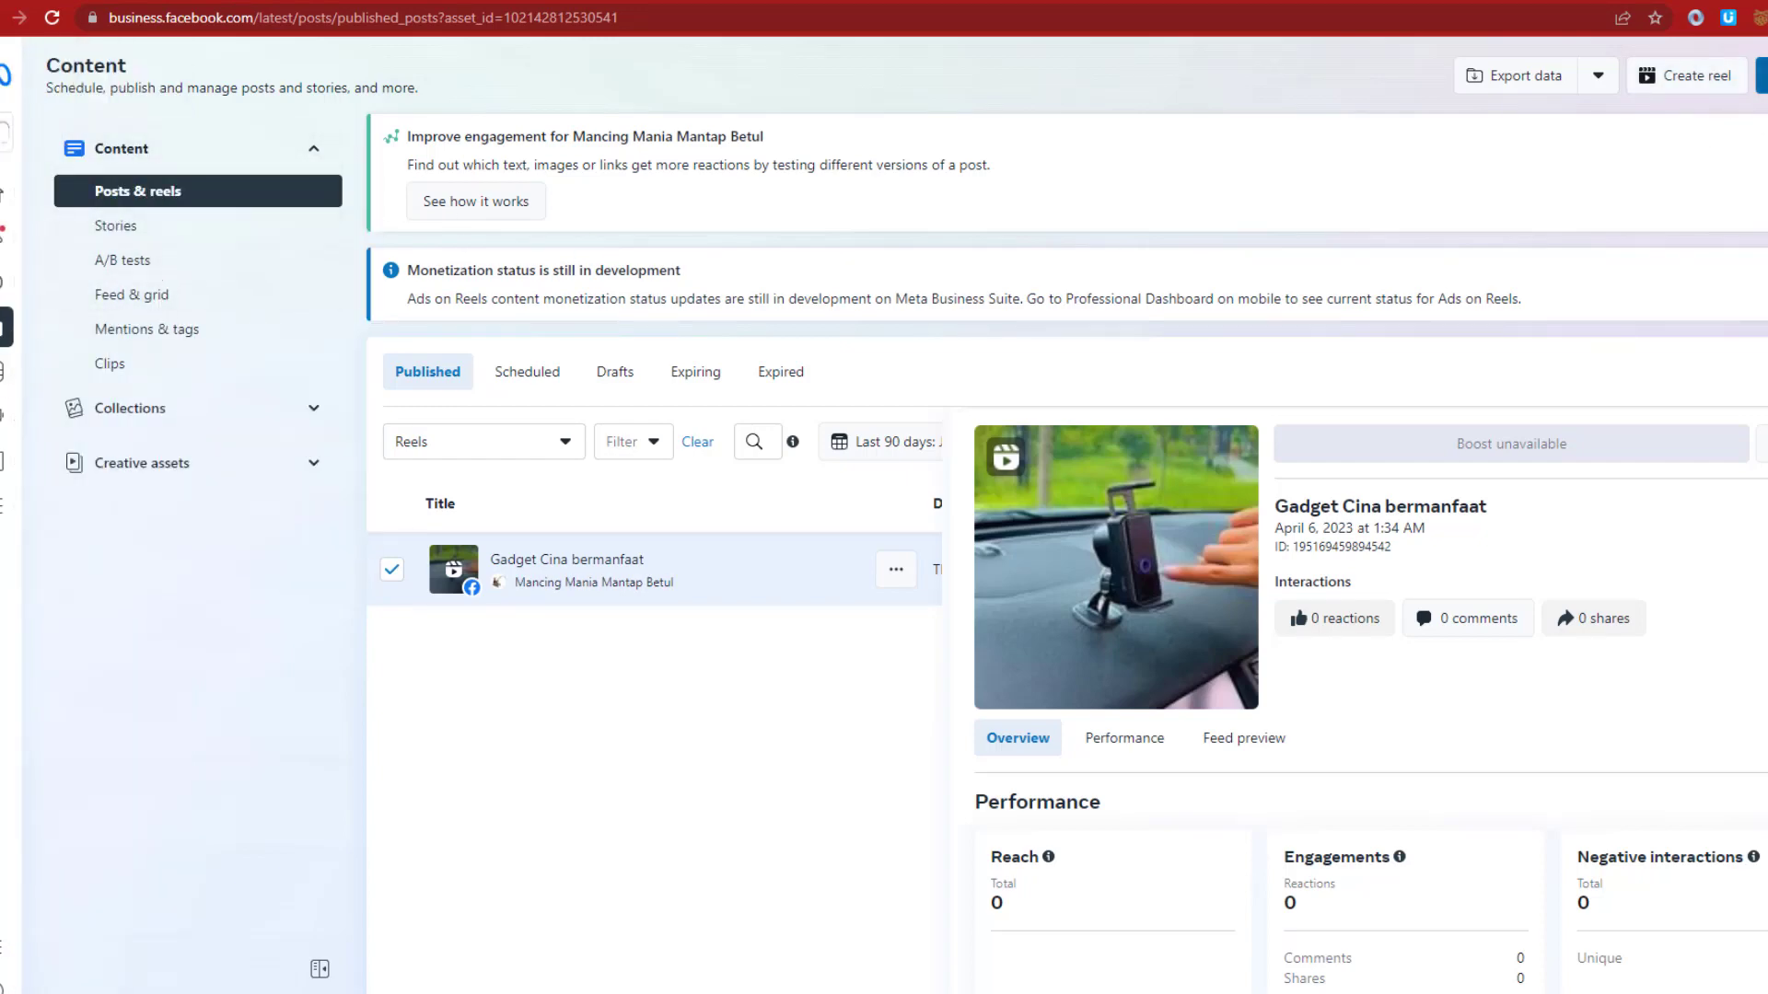
click(1764, 78)
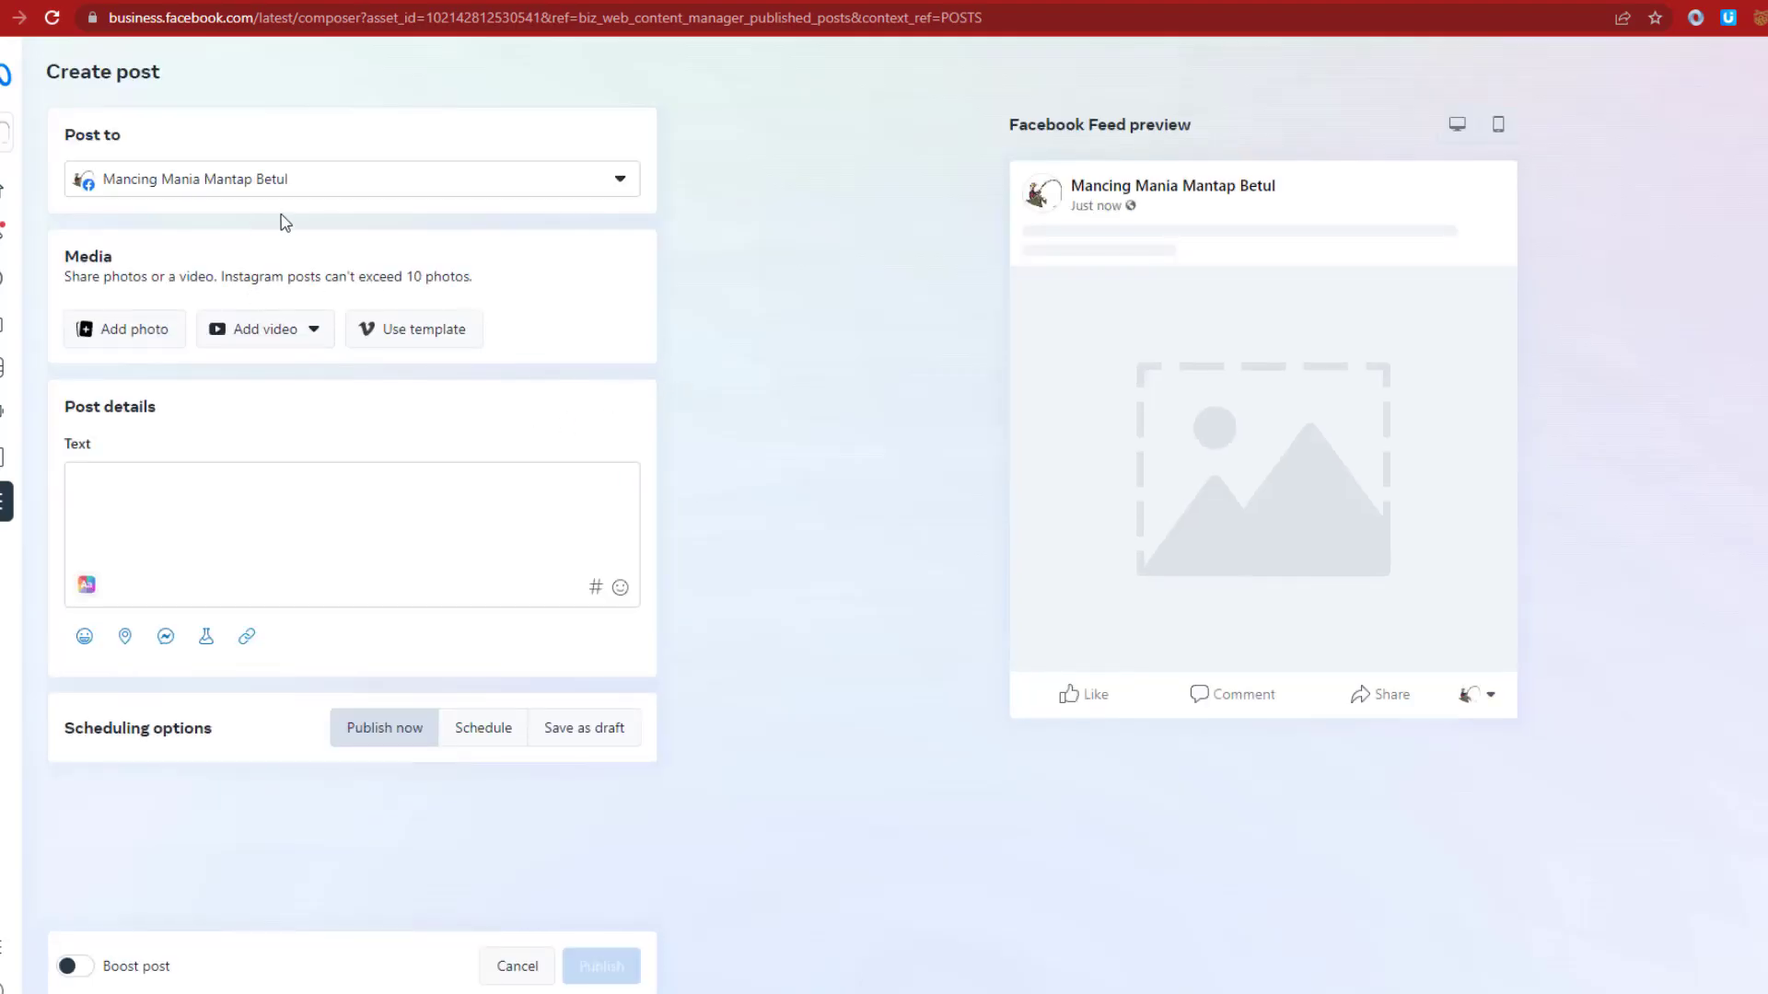
drag(1324, 191, 1074, 183)
key(ctrl+c)
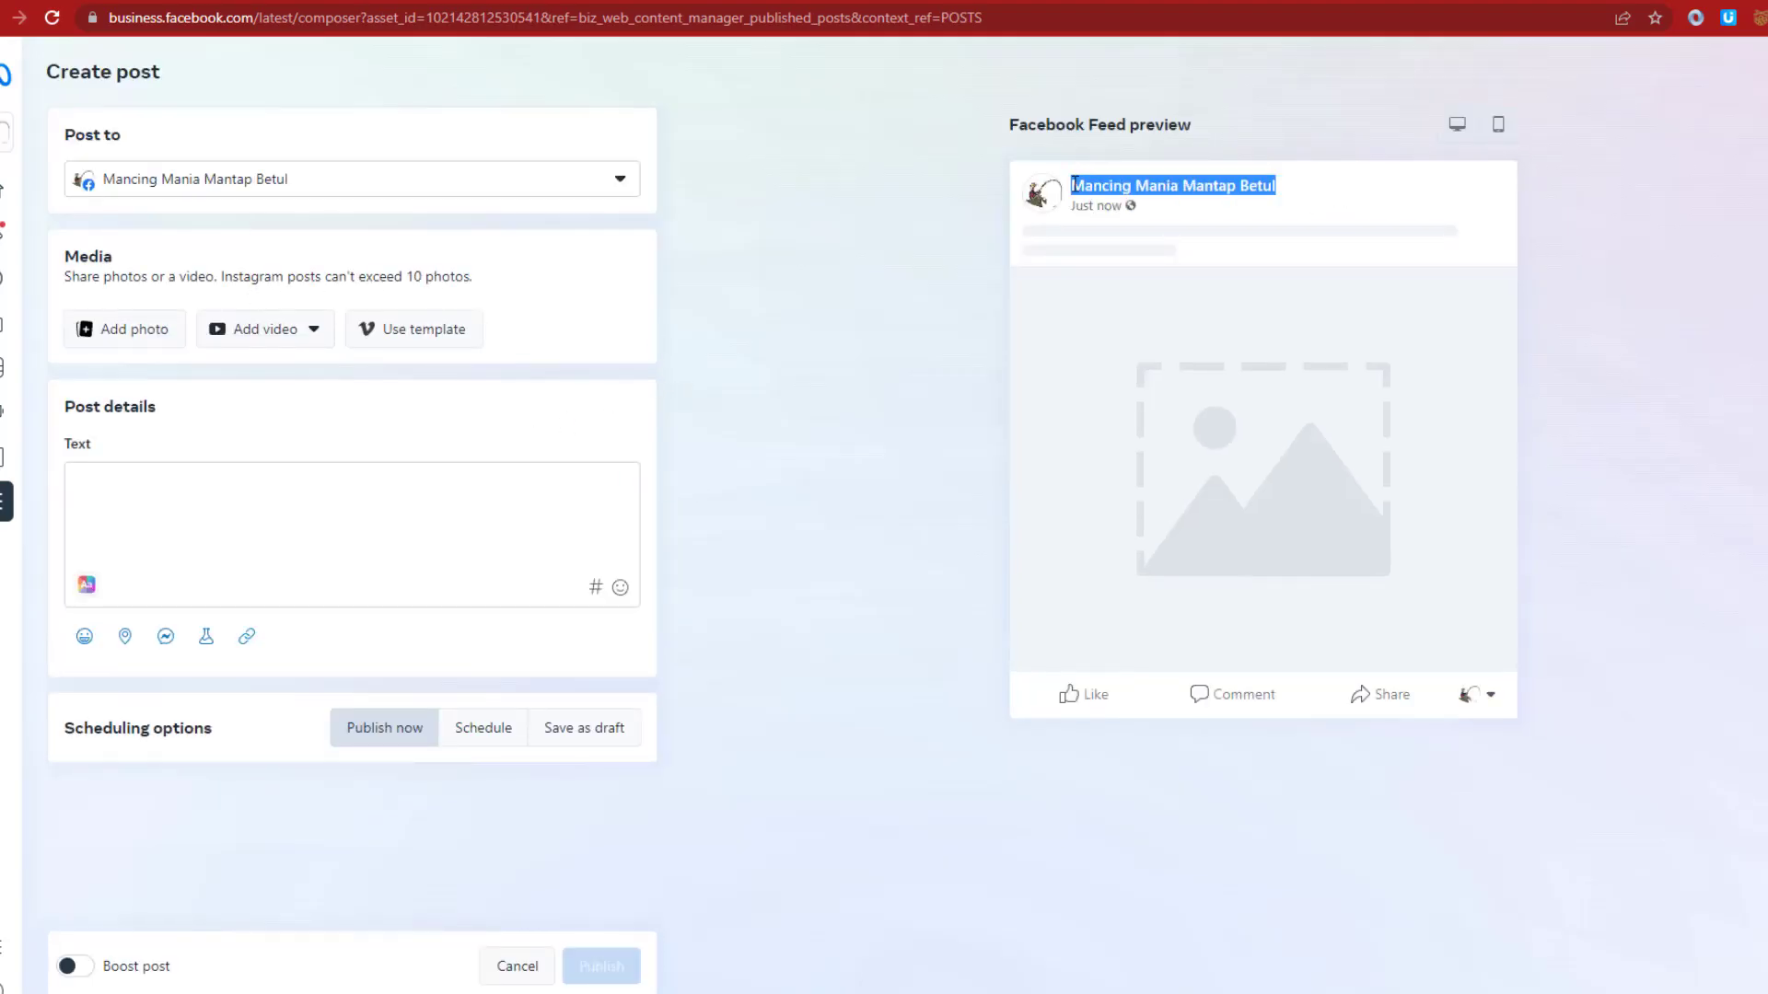
key(alt+Tab)
double_click(350, 198)
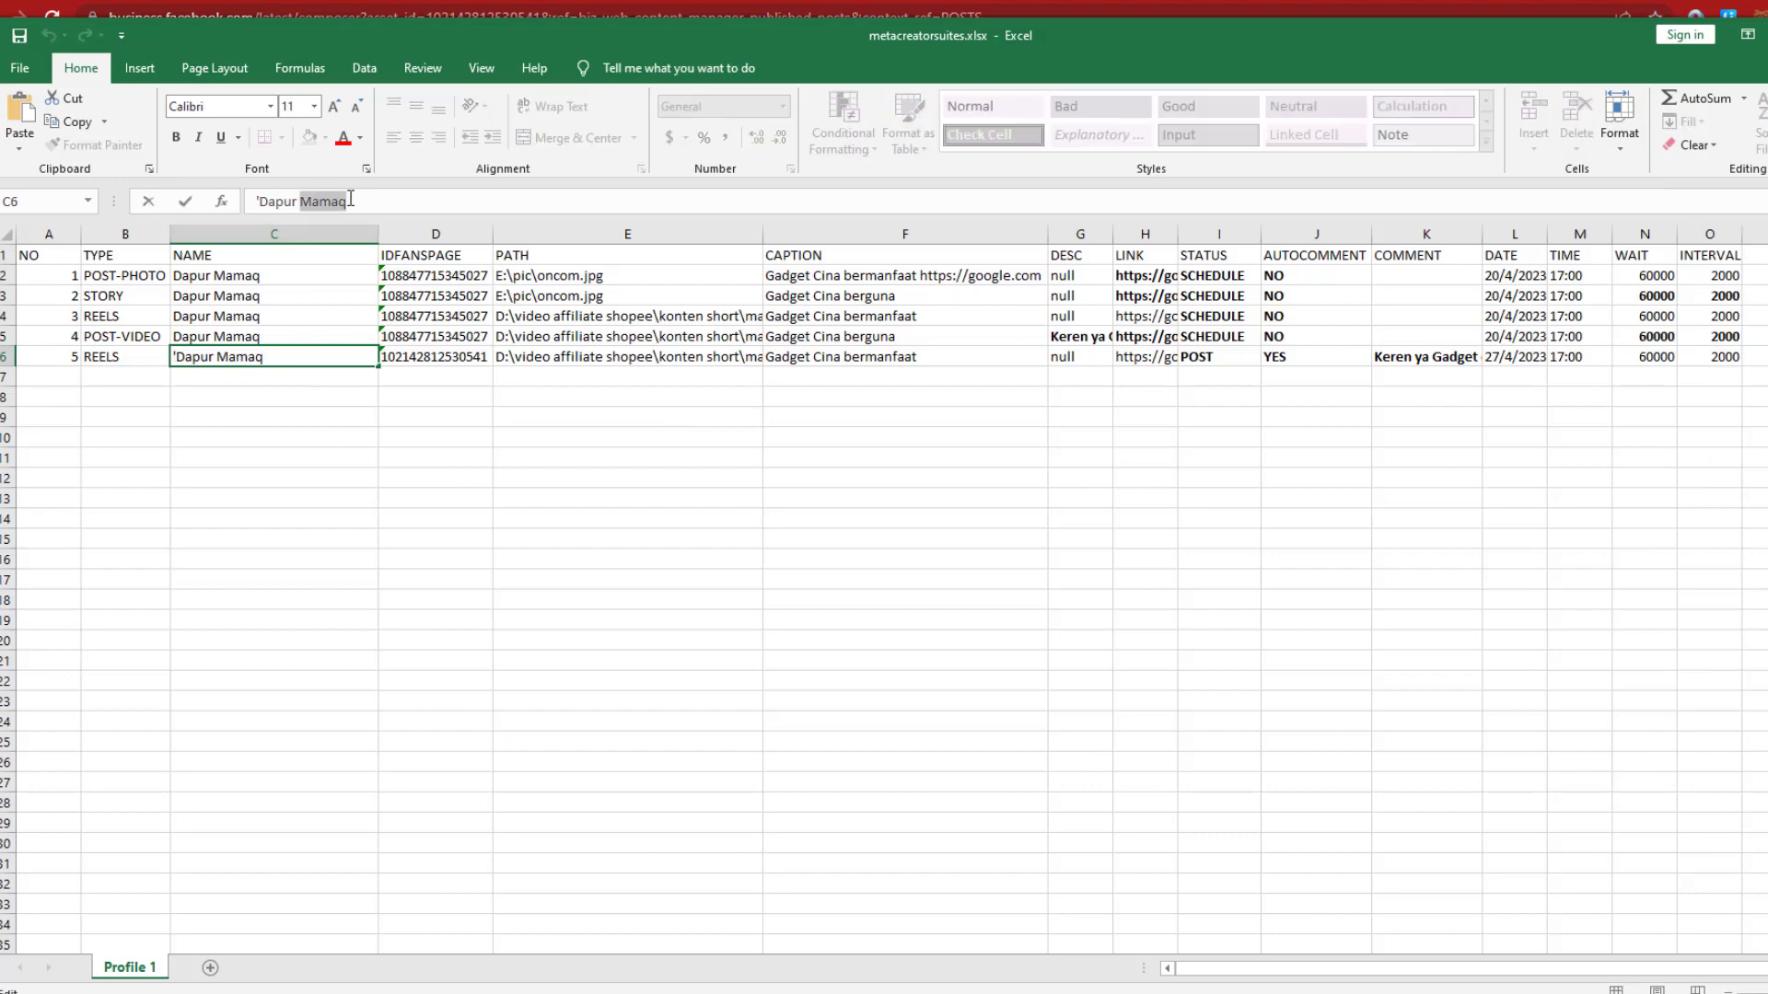
key(shift+Left)
key(shift+Left)
key(shift+Left)
key(shift+Left)
key(shift+Left)
key(shift+Left)
key(ctrl+v)
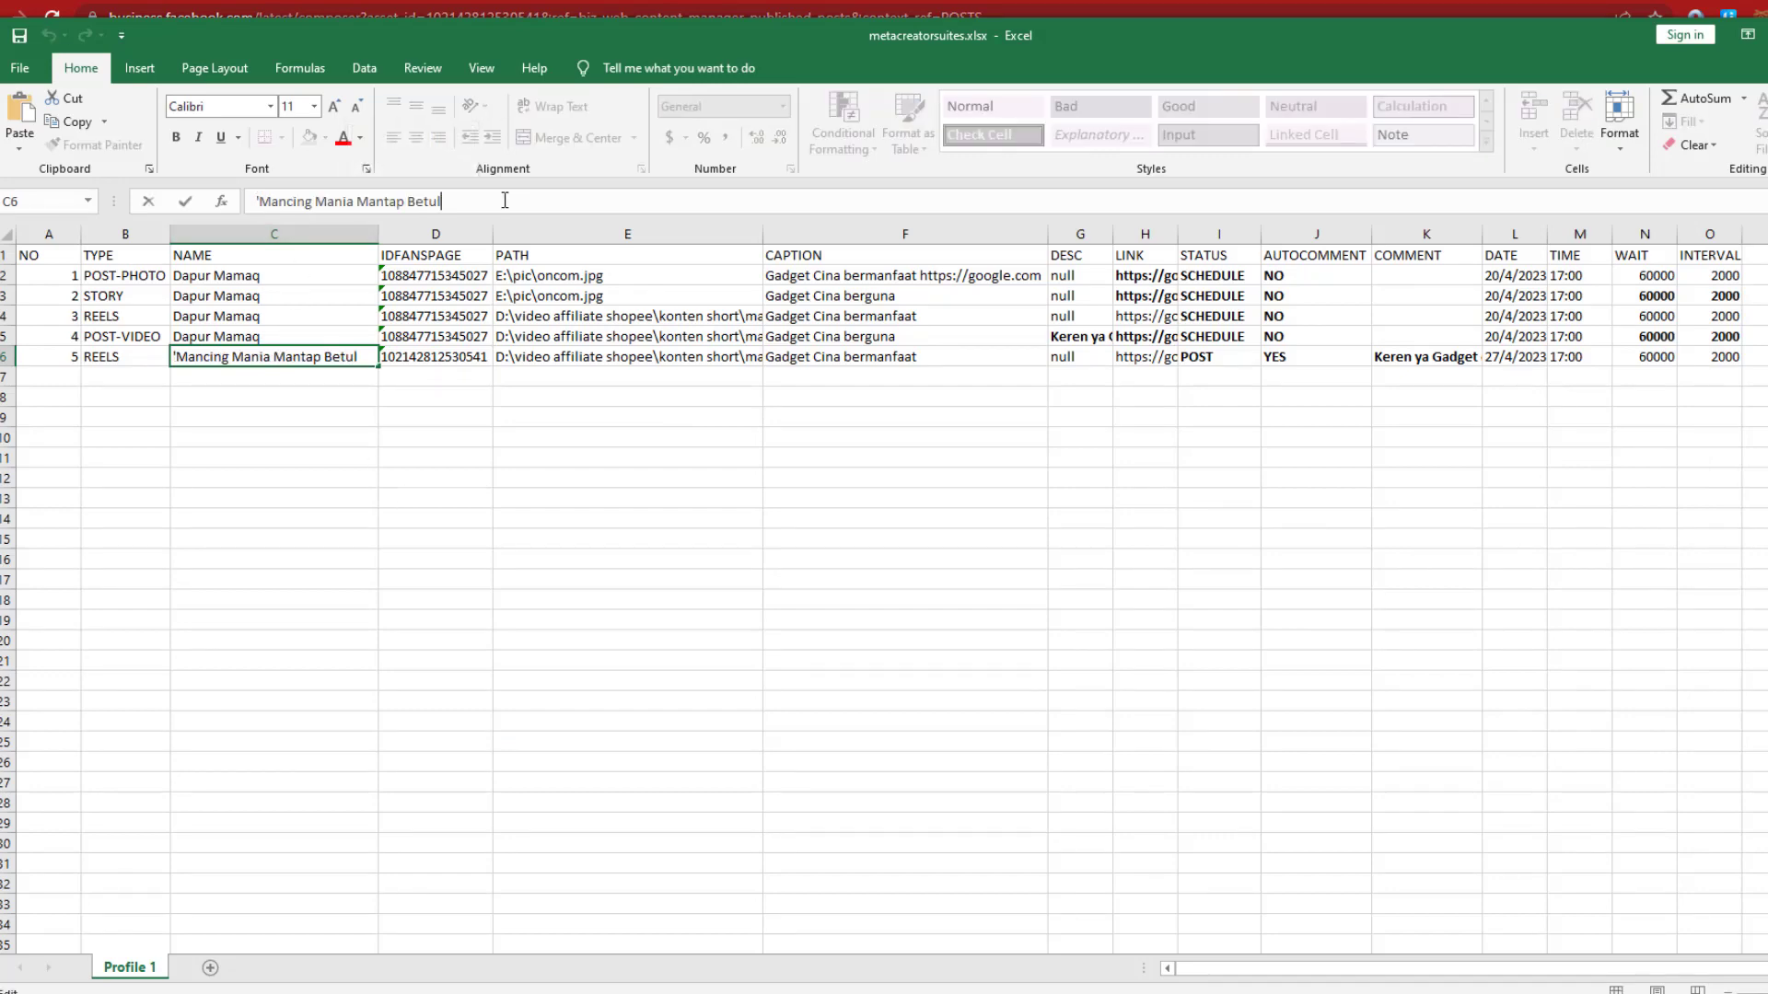
key(Return)
click(575, 622)
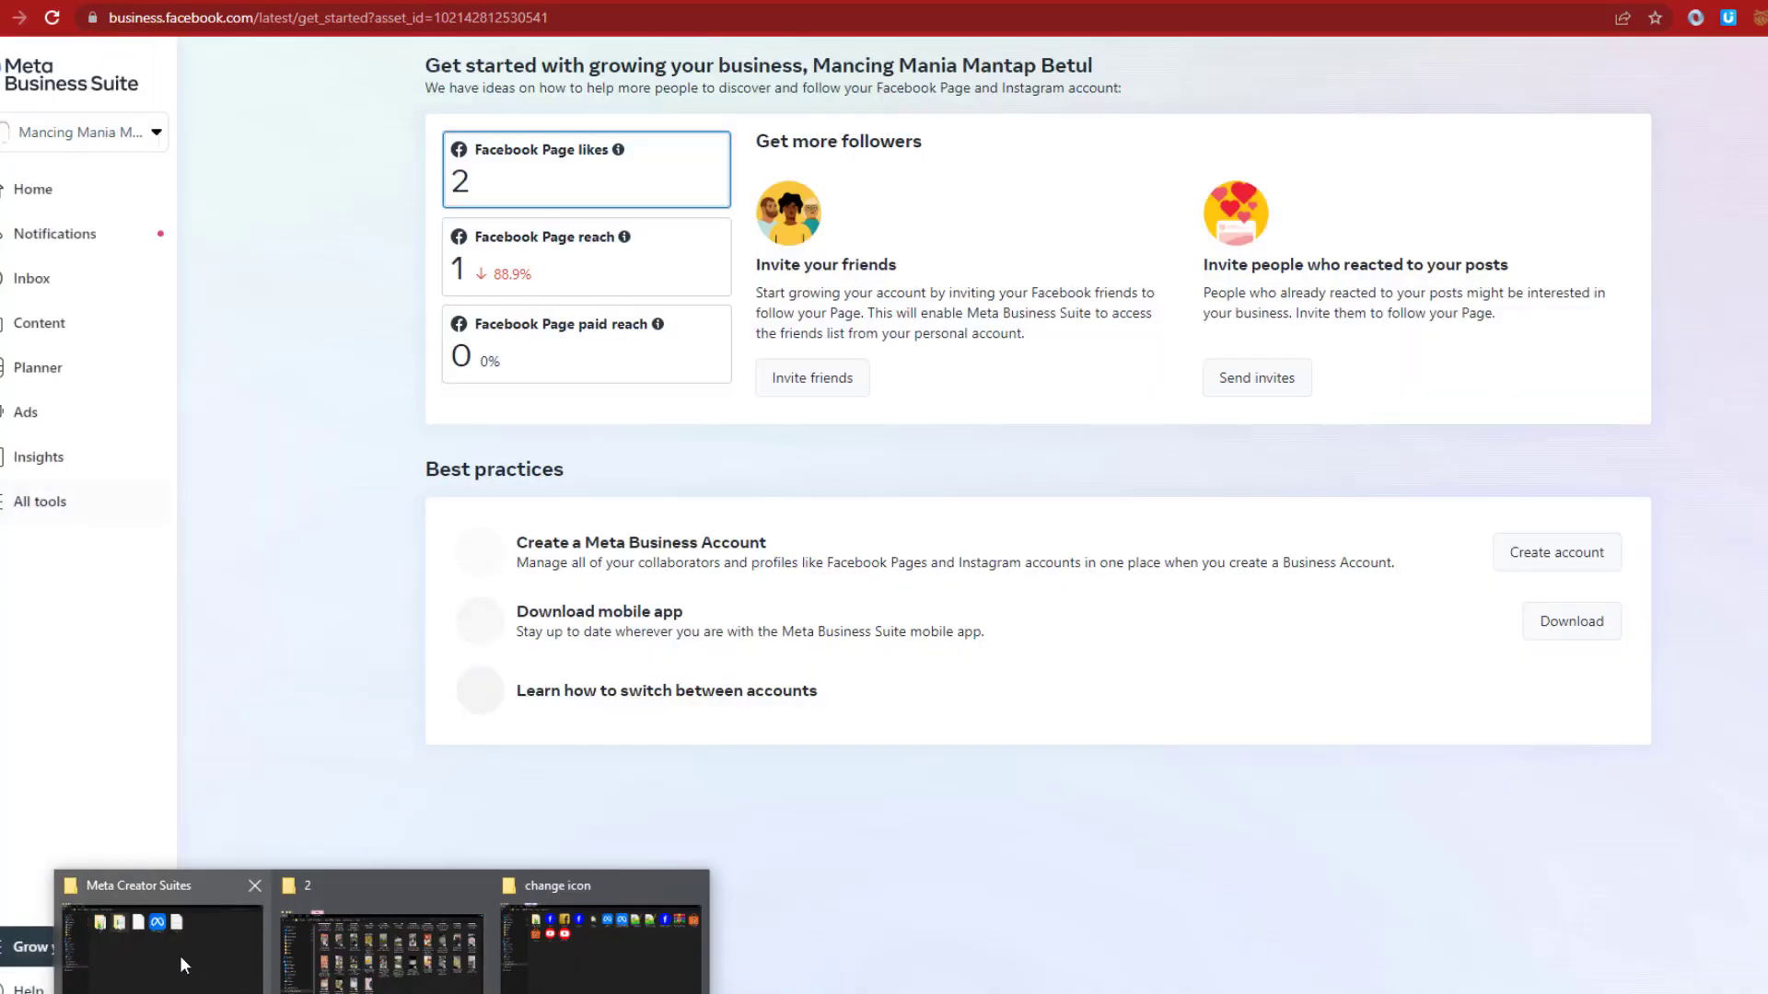
Launch metacreatorsuites.exe from the Meta Creator Suites folder
click(175, 953)
click(985, 560)
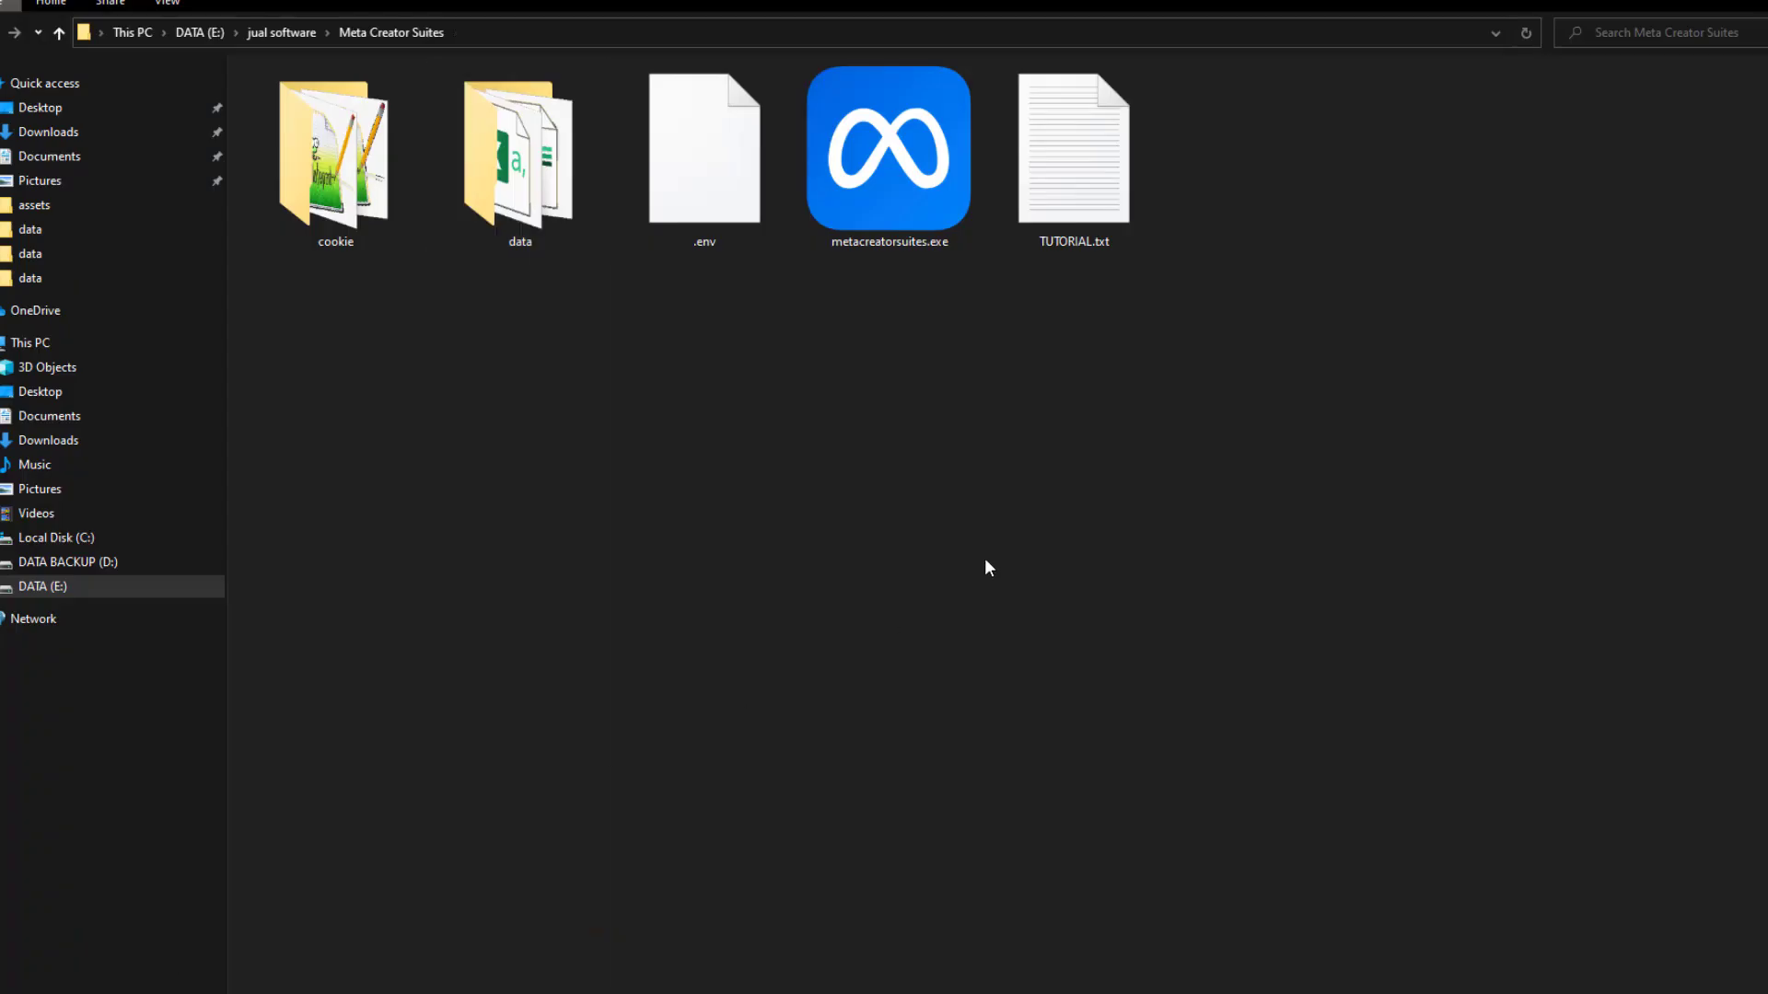
click(897, 199)
double_click(895, 194)
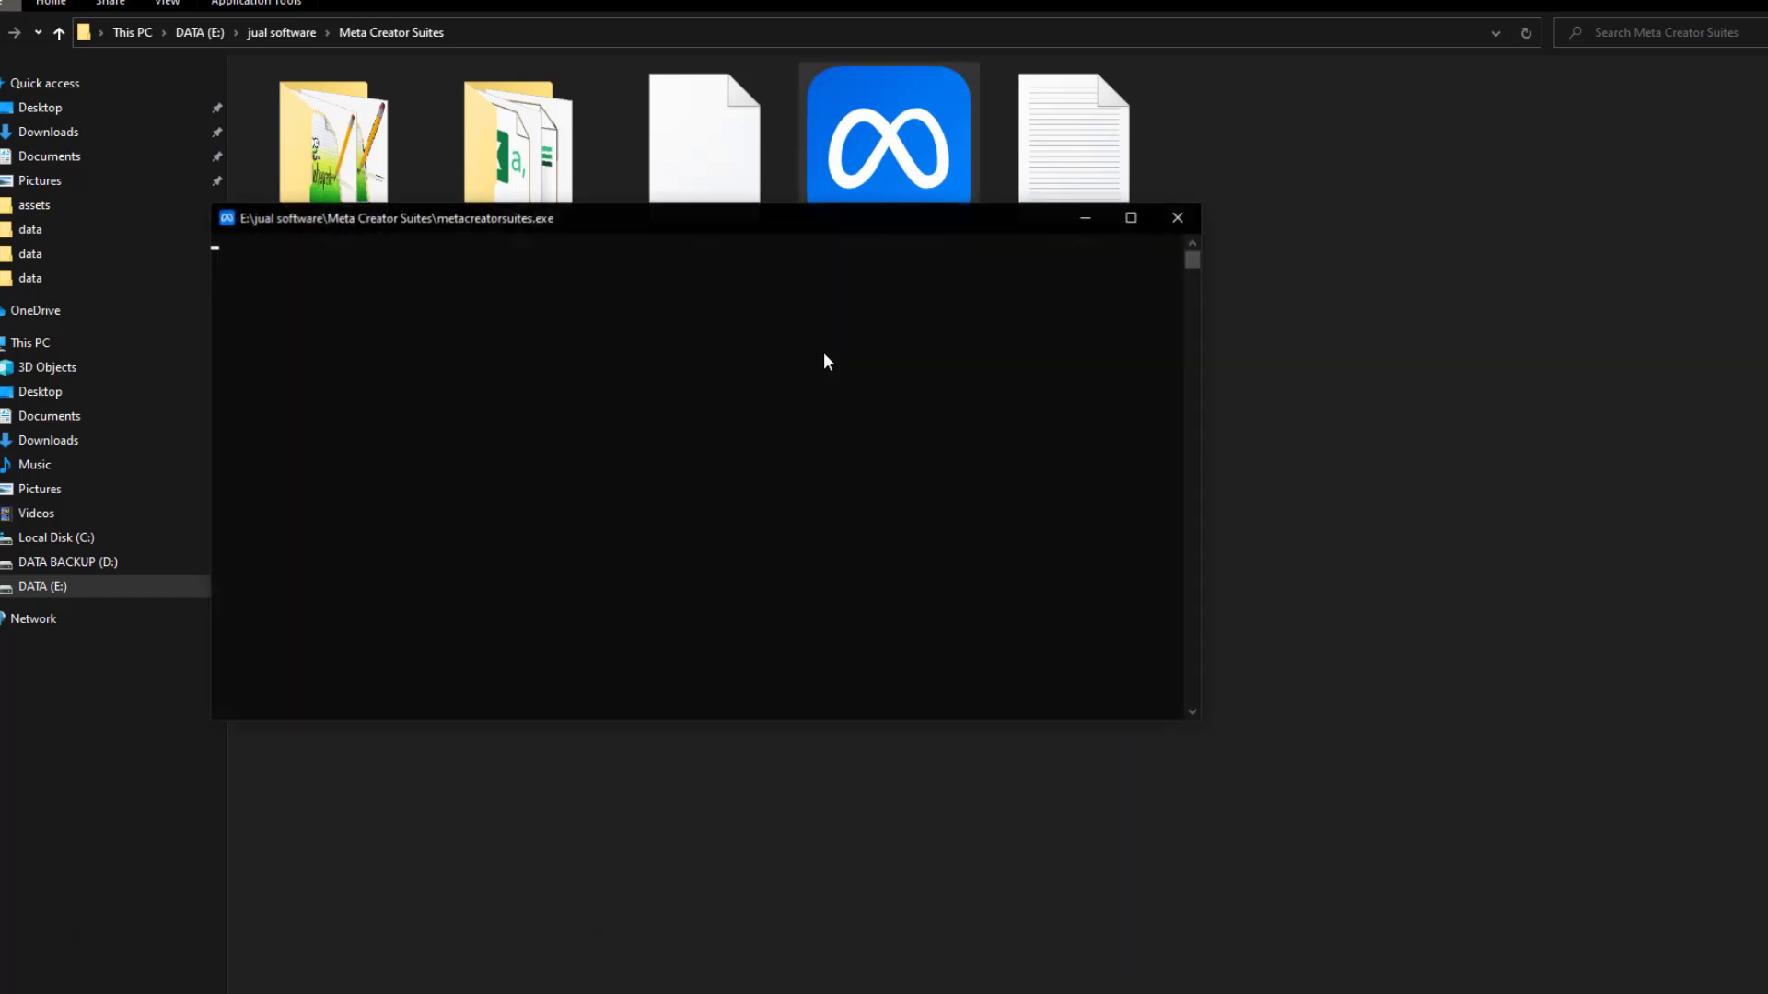
Choose SWITCH CHROME PROFILE login, enter the PC username, and pick metacreatorsuites.xlsx as data
key(Down)
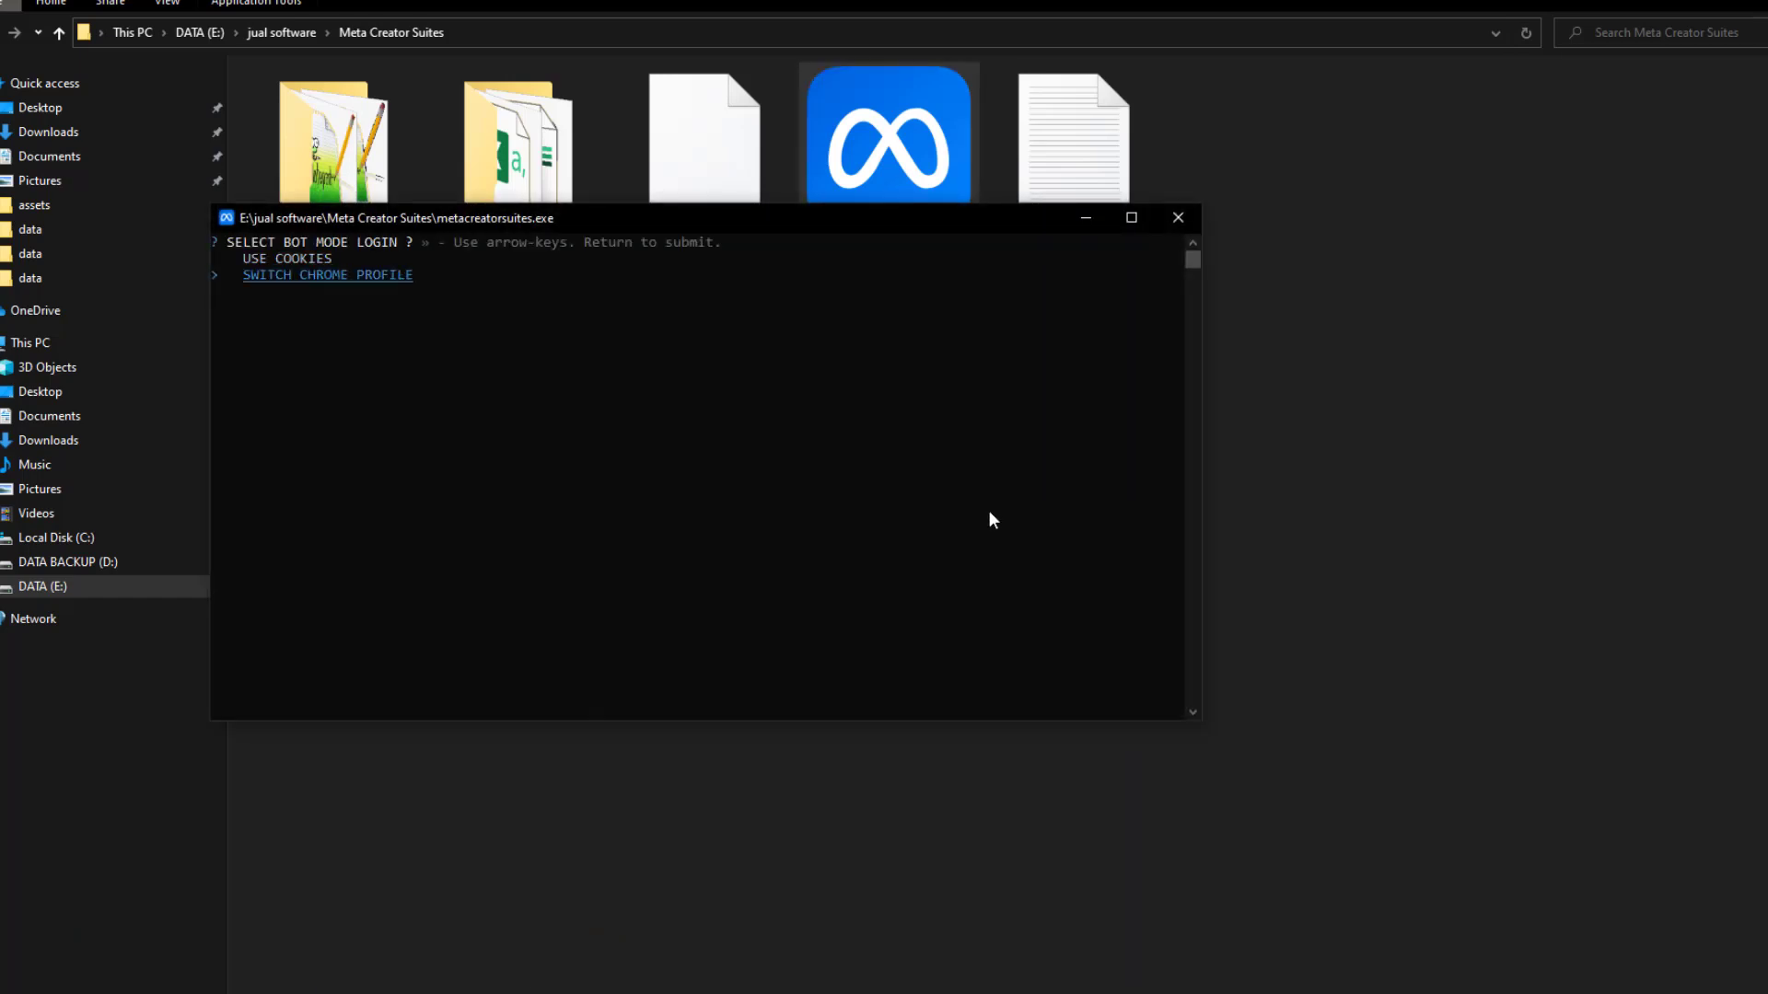
key(Return)
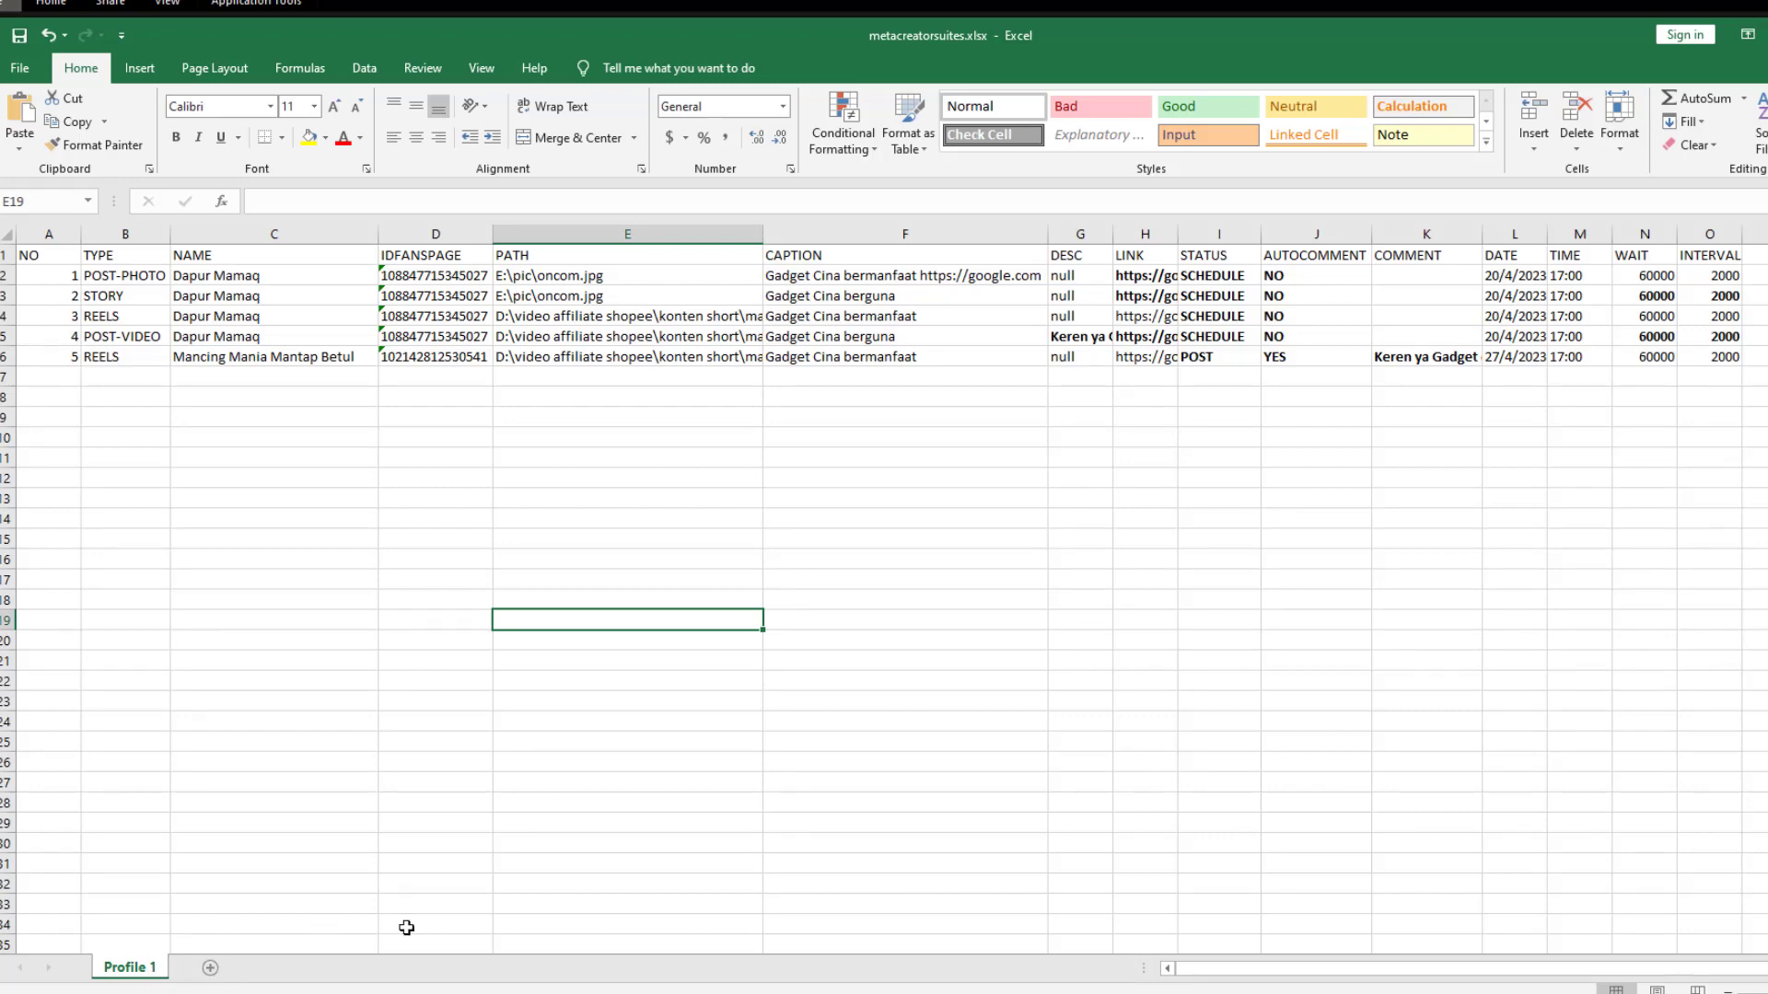
key(alt+Tab)
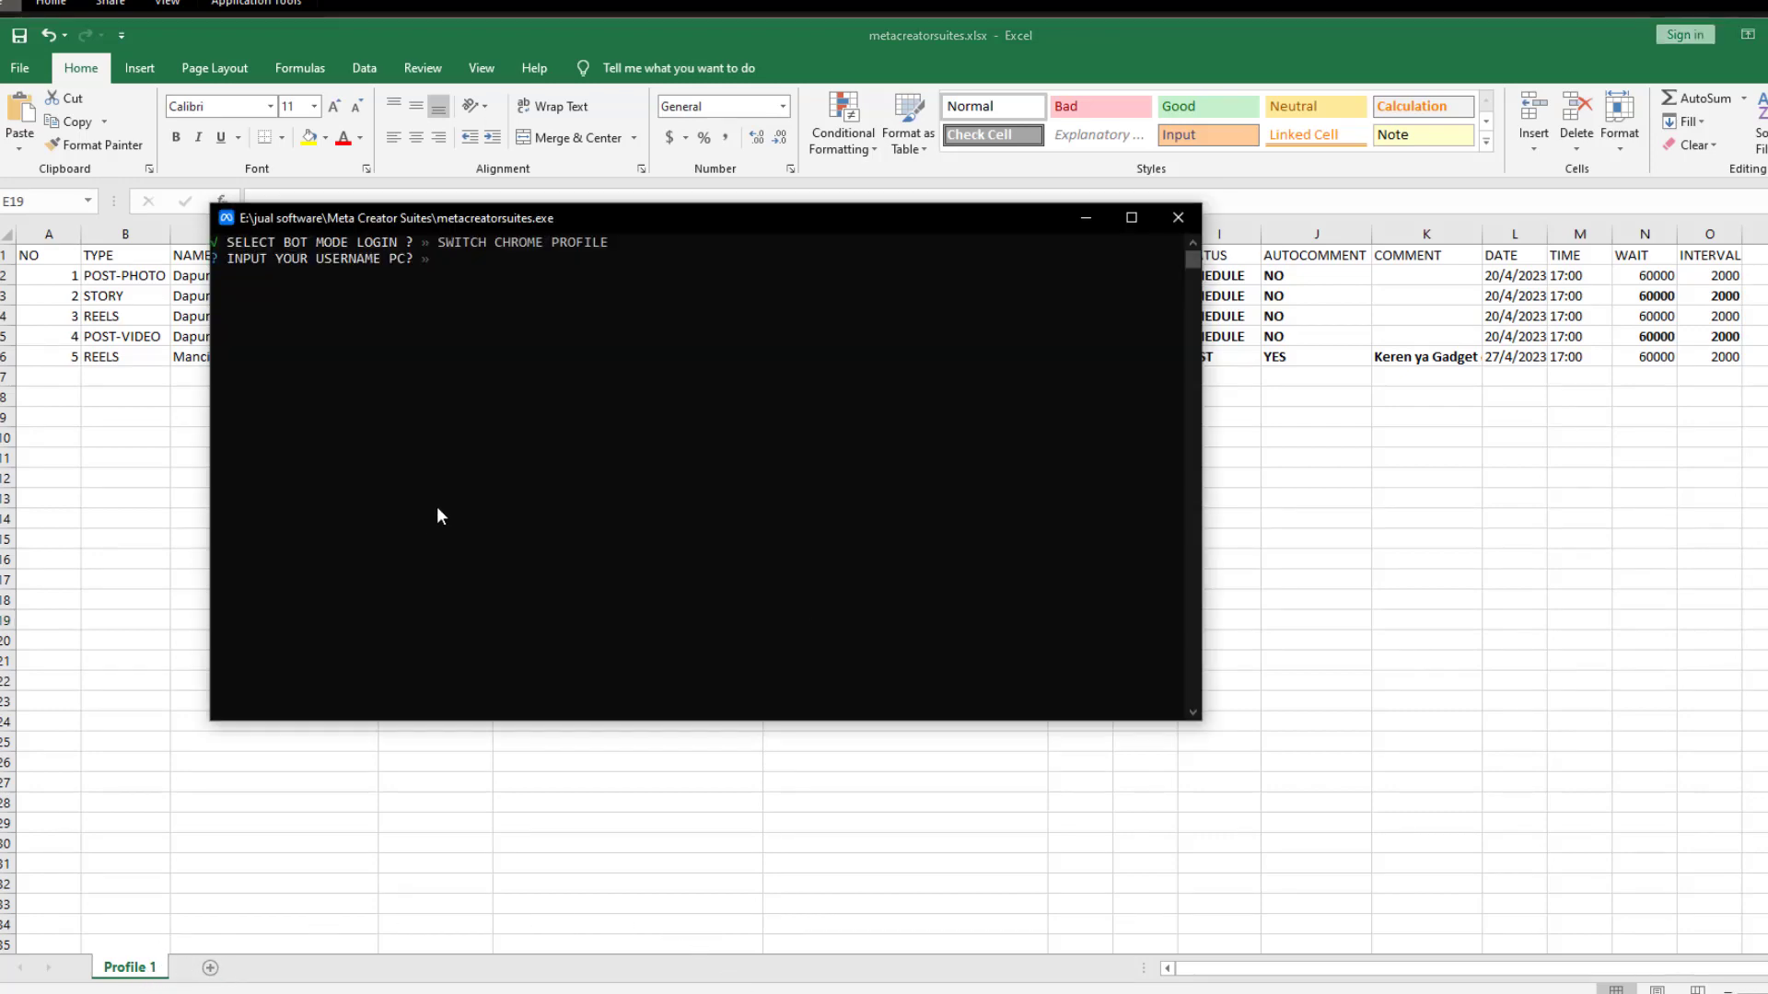
text(admin)
key(Return)
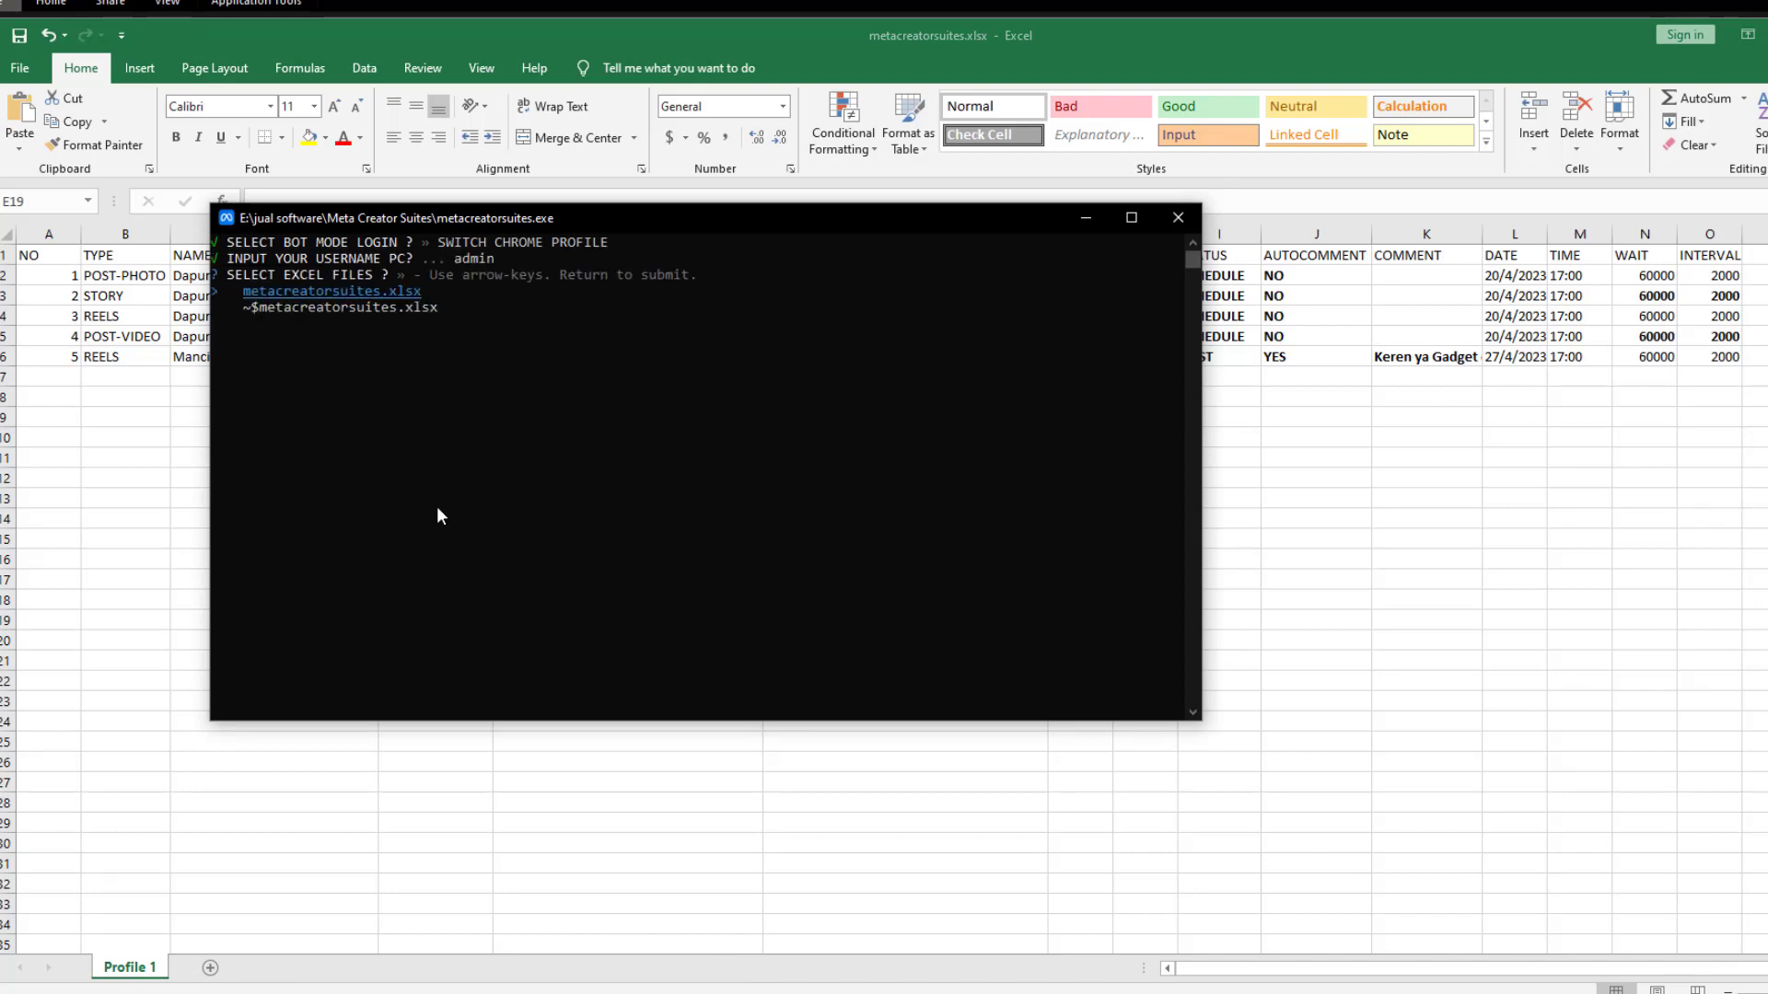
key(Return)
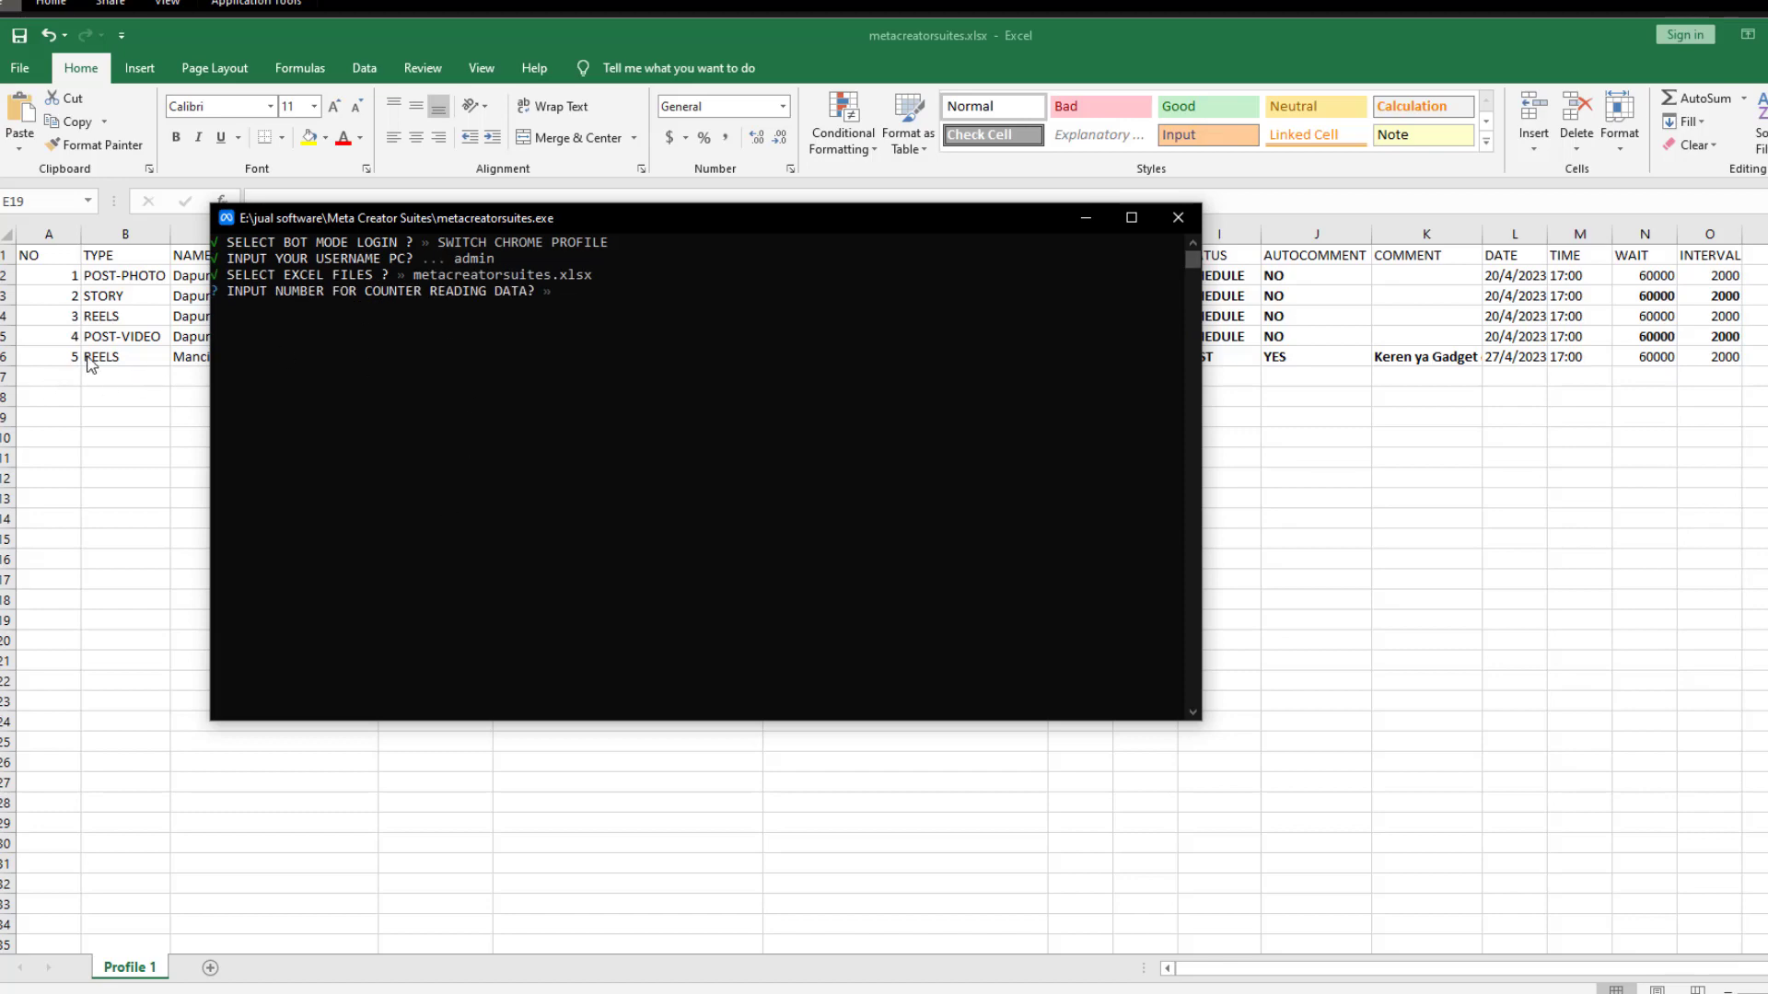
click(605, 301)
Start the bot with counter 5, caption the reel 'Gadget Cina bermanfaat', and reload Posts & reels
text(5)
key(Return)
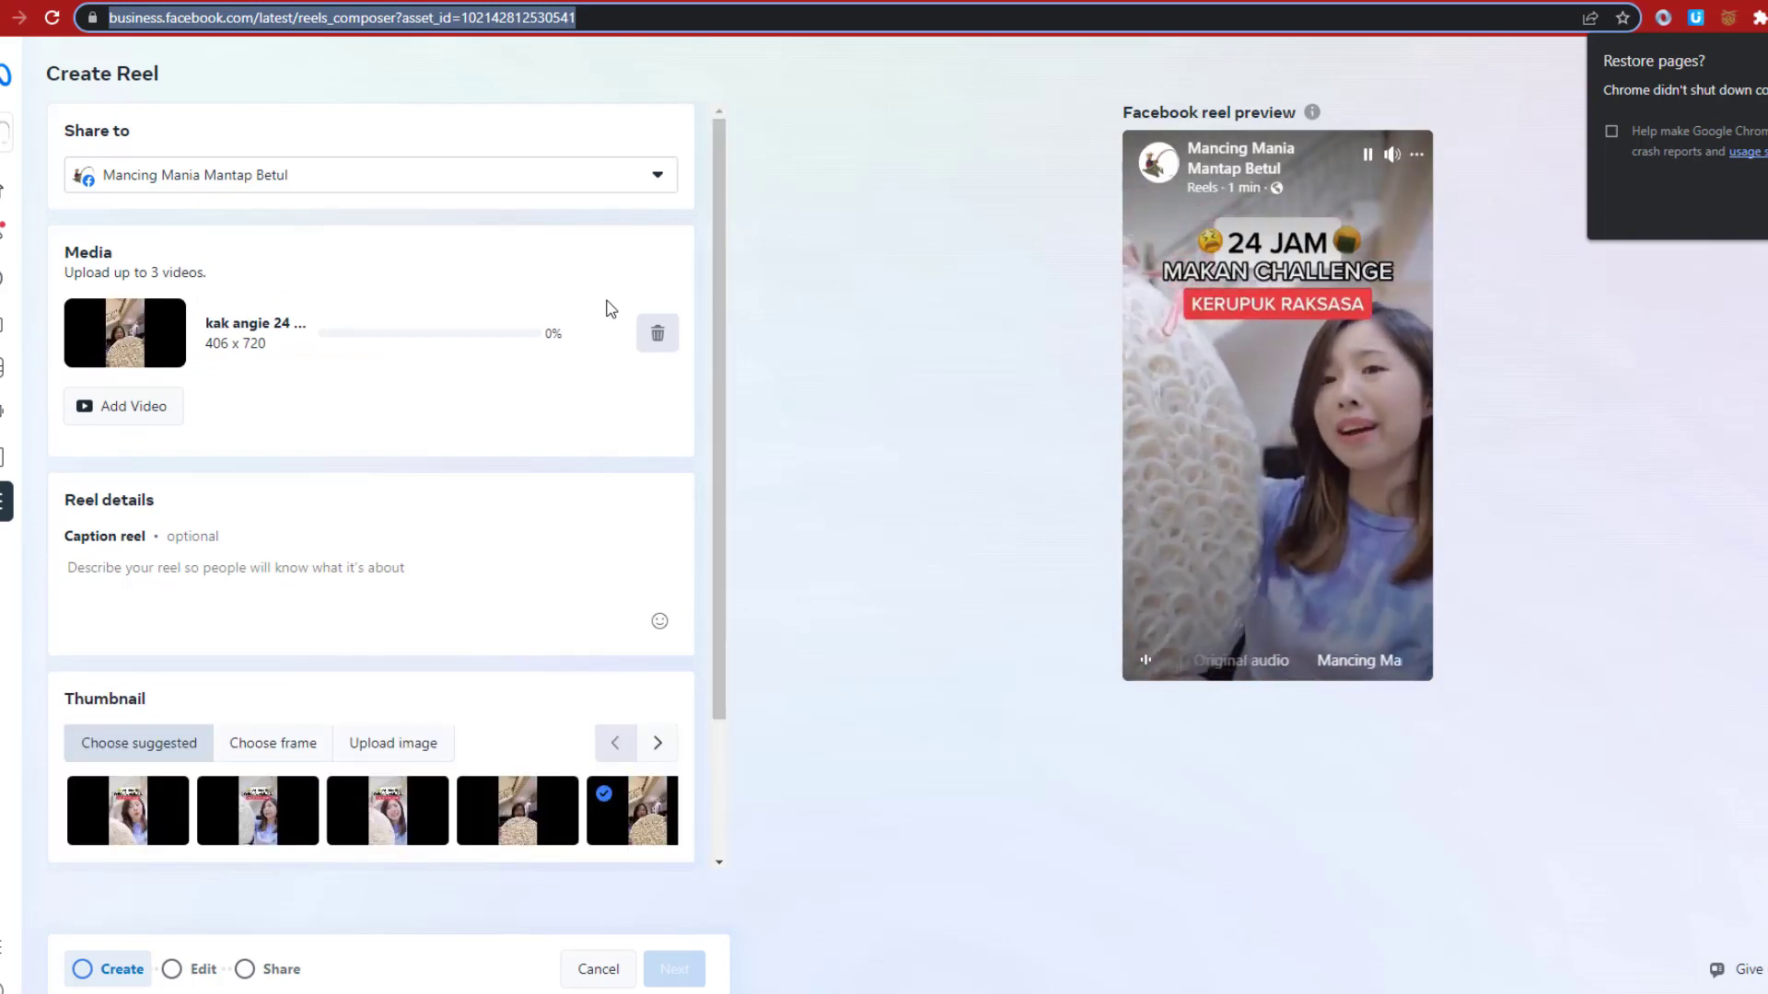
text(Gadget Cina bermanfaat)
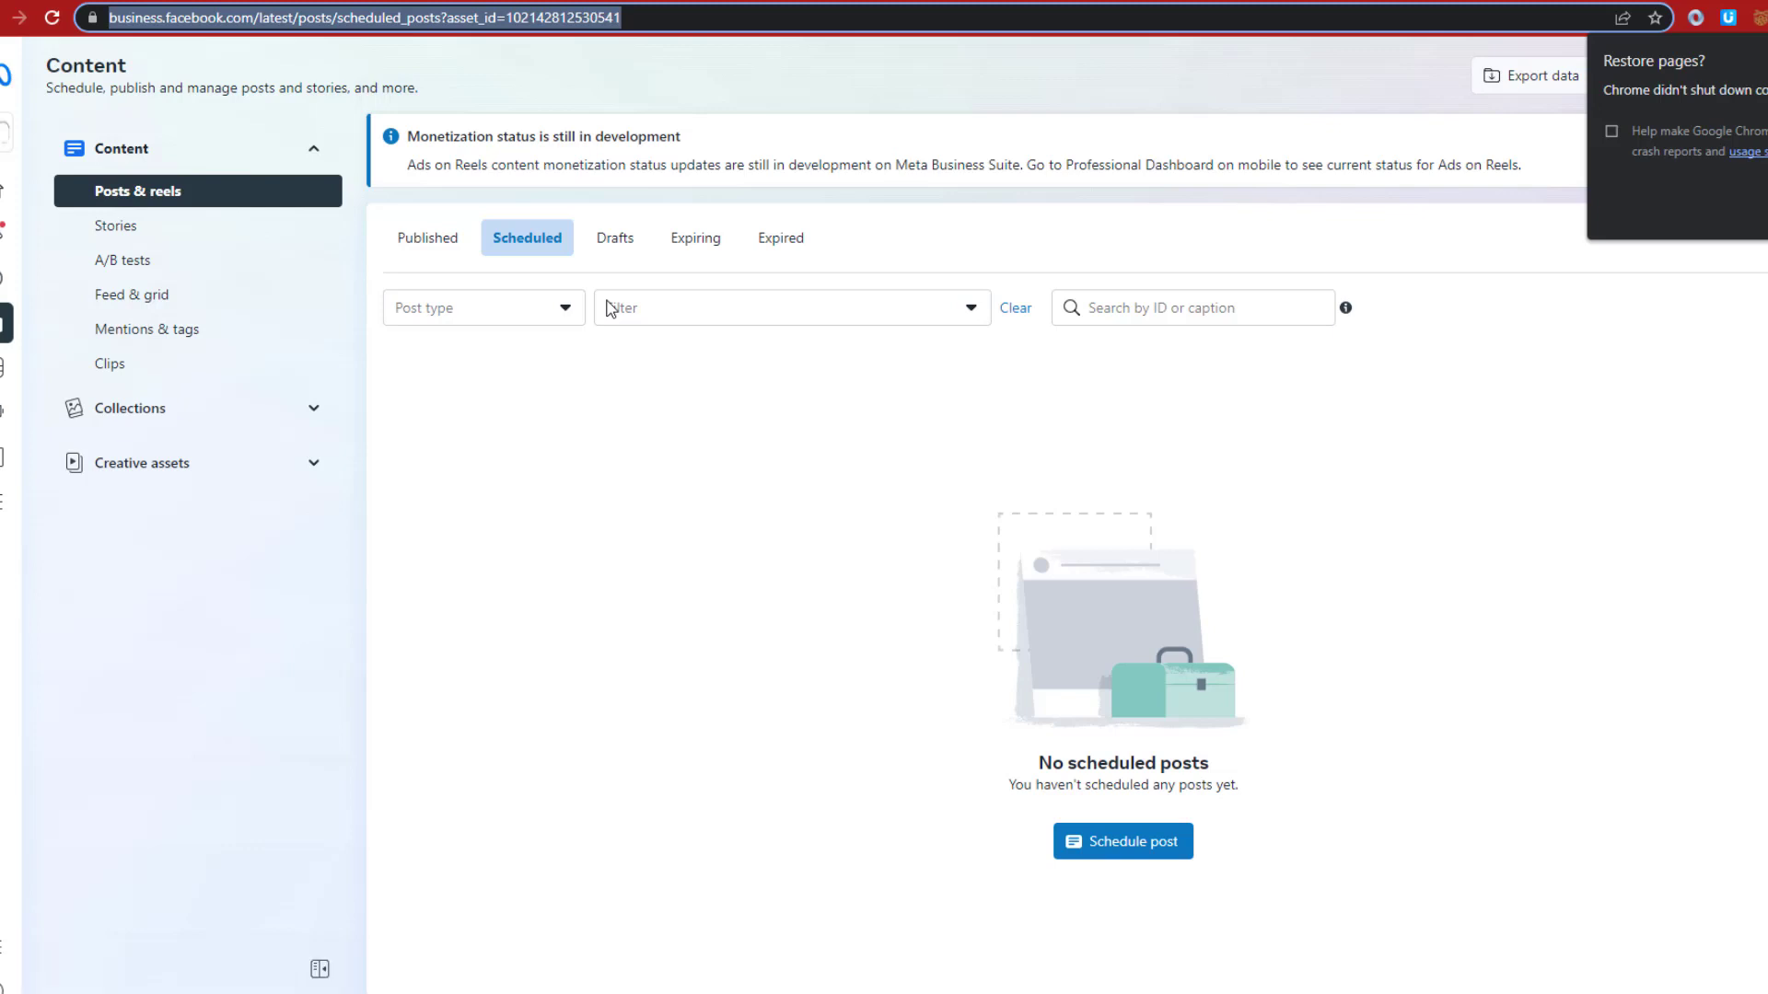
key(Return)
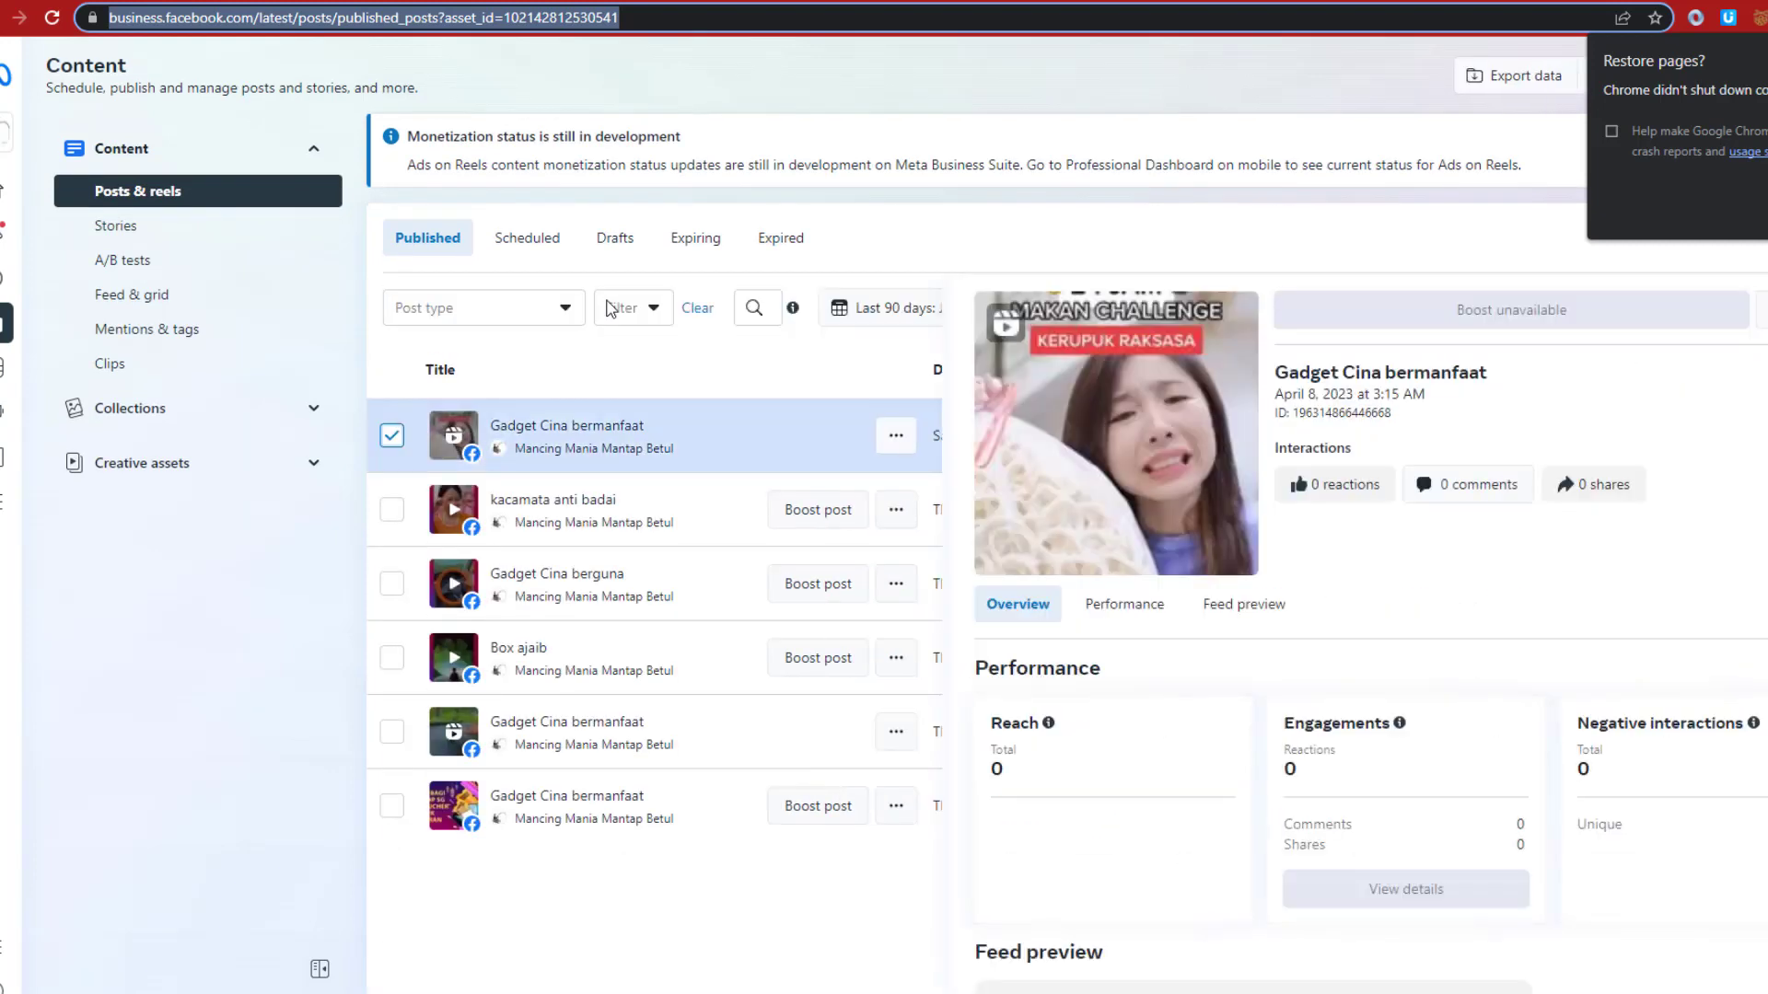
Post the comment 'Keren ya Gadget dari Cina ini Bermanfaat banget' on the new reel
text(Keren ya Gadget dari Cina ini Be)
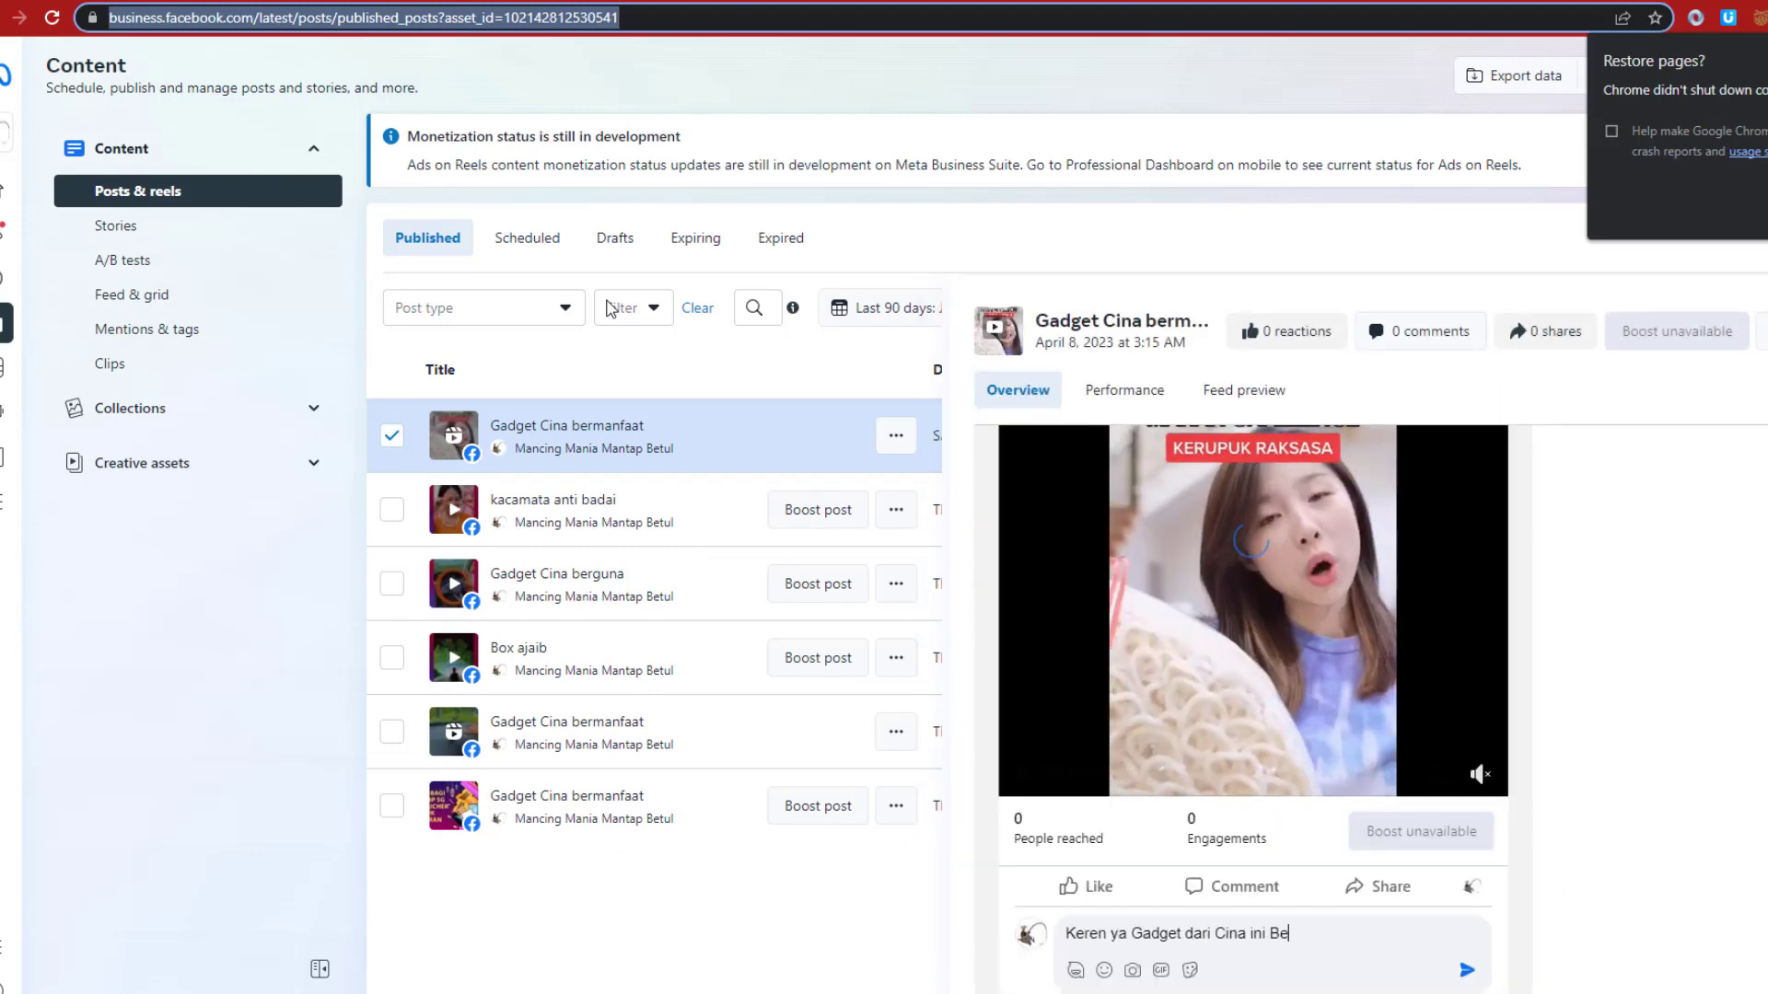
text(rmanfaat banget)
key(Return)
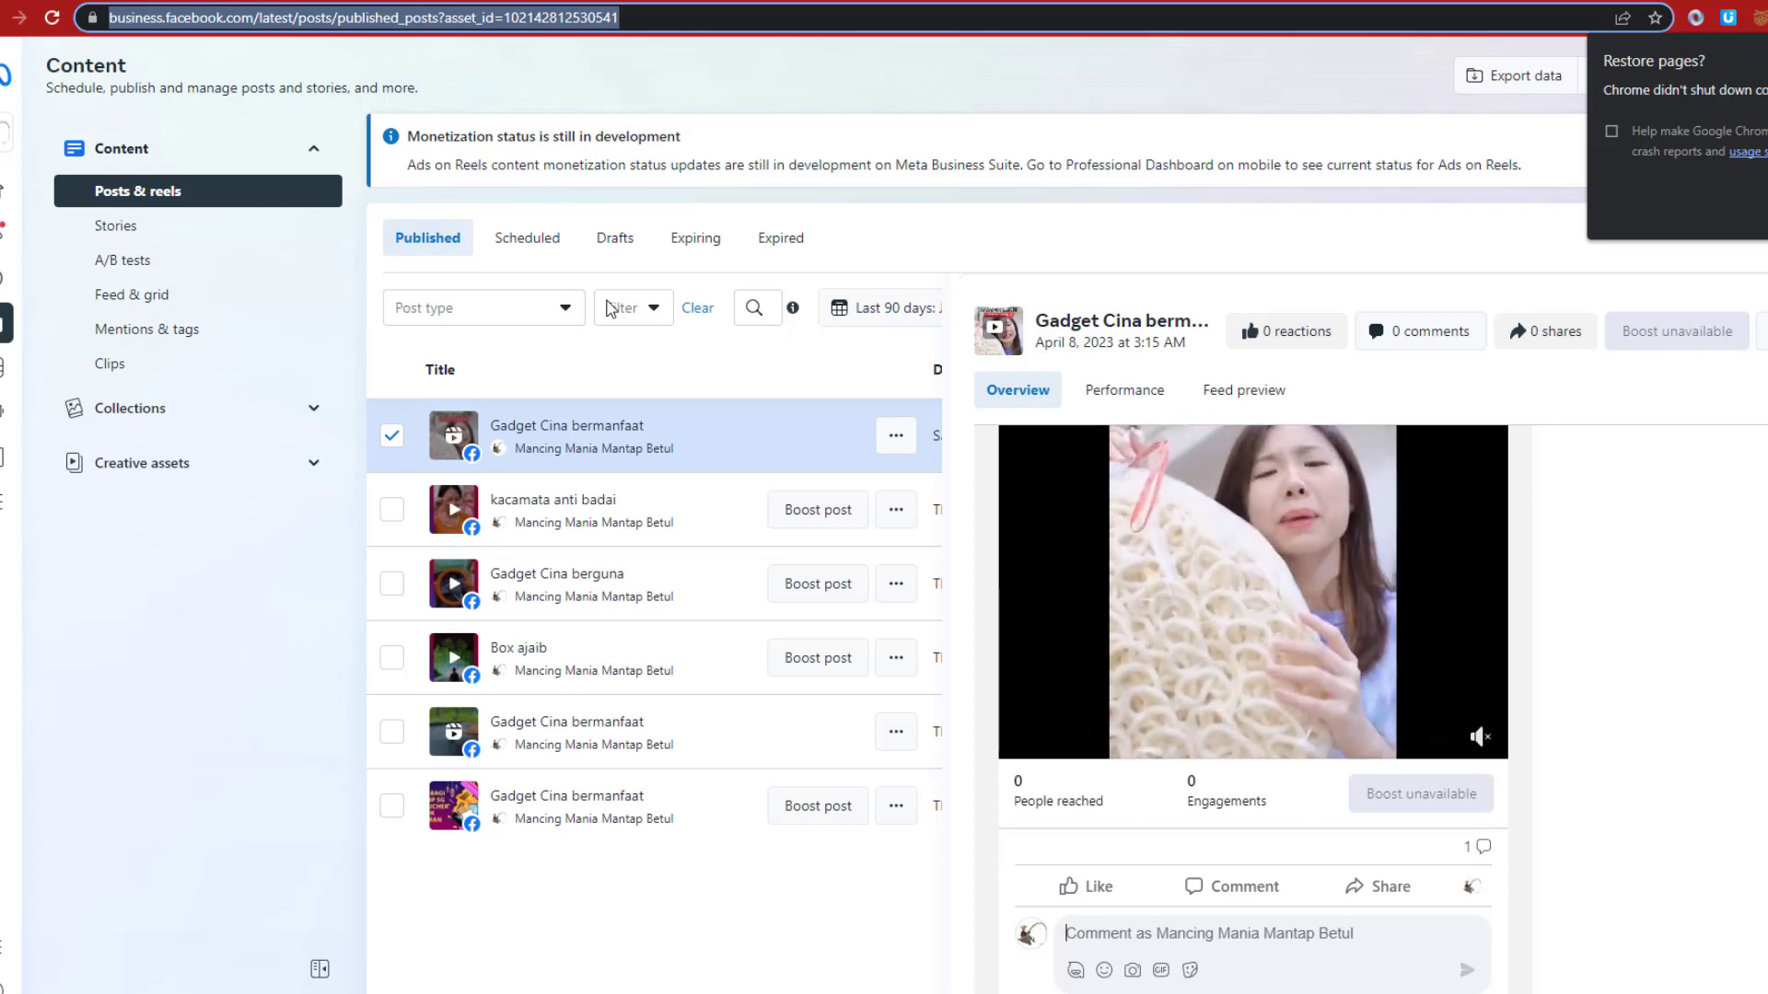
key(alt+Tab)
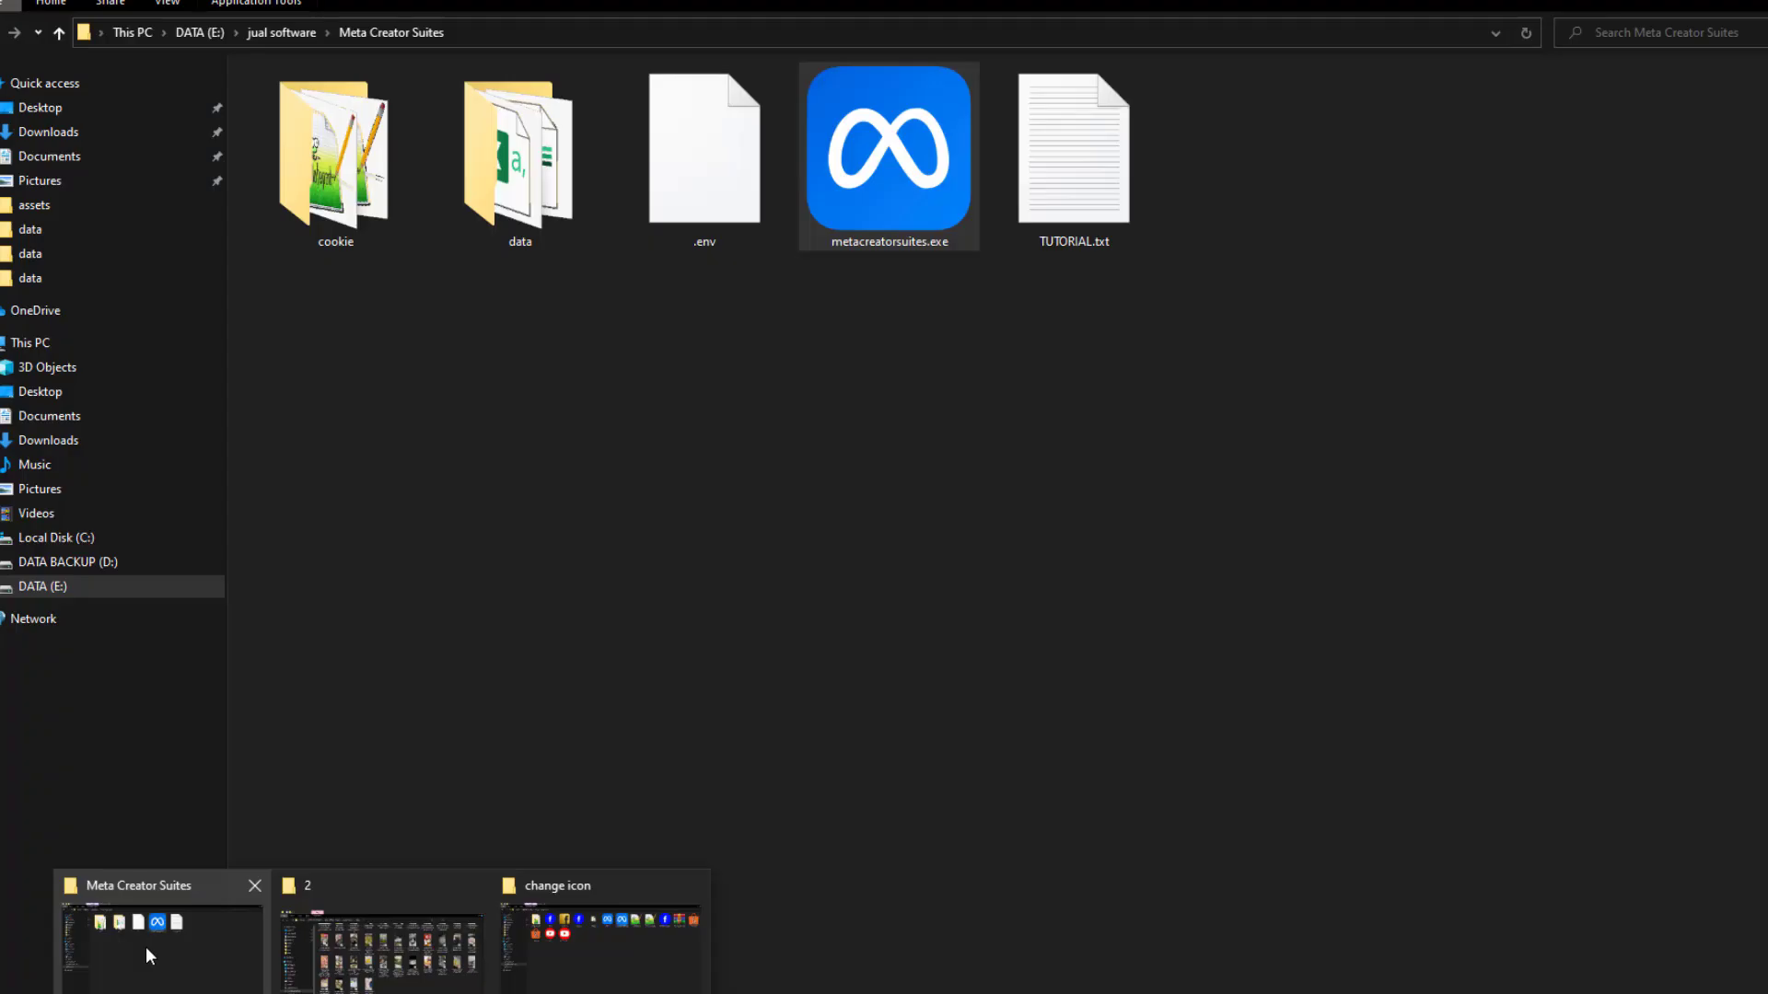
Open Report.csv from the data folder and autofit column A to show the post no 5 SUCCESS entry
click(146, 946)
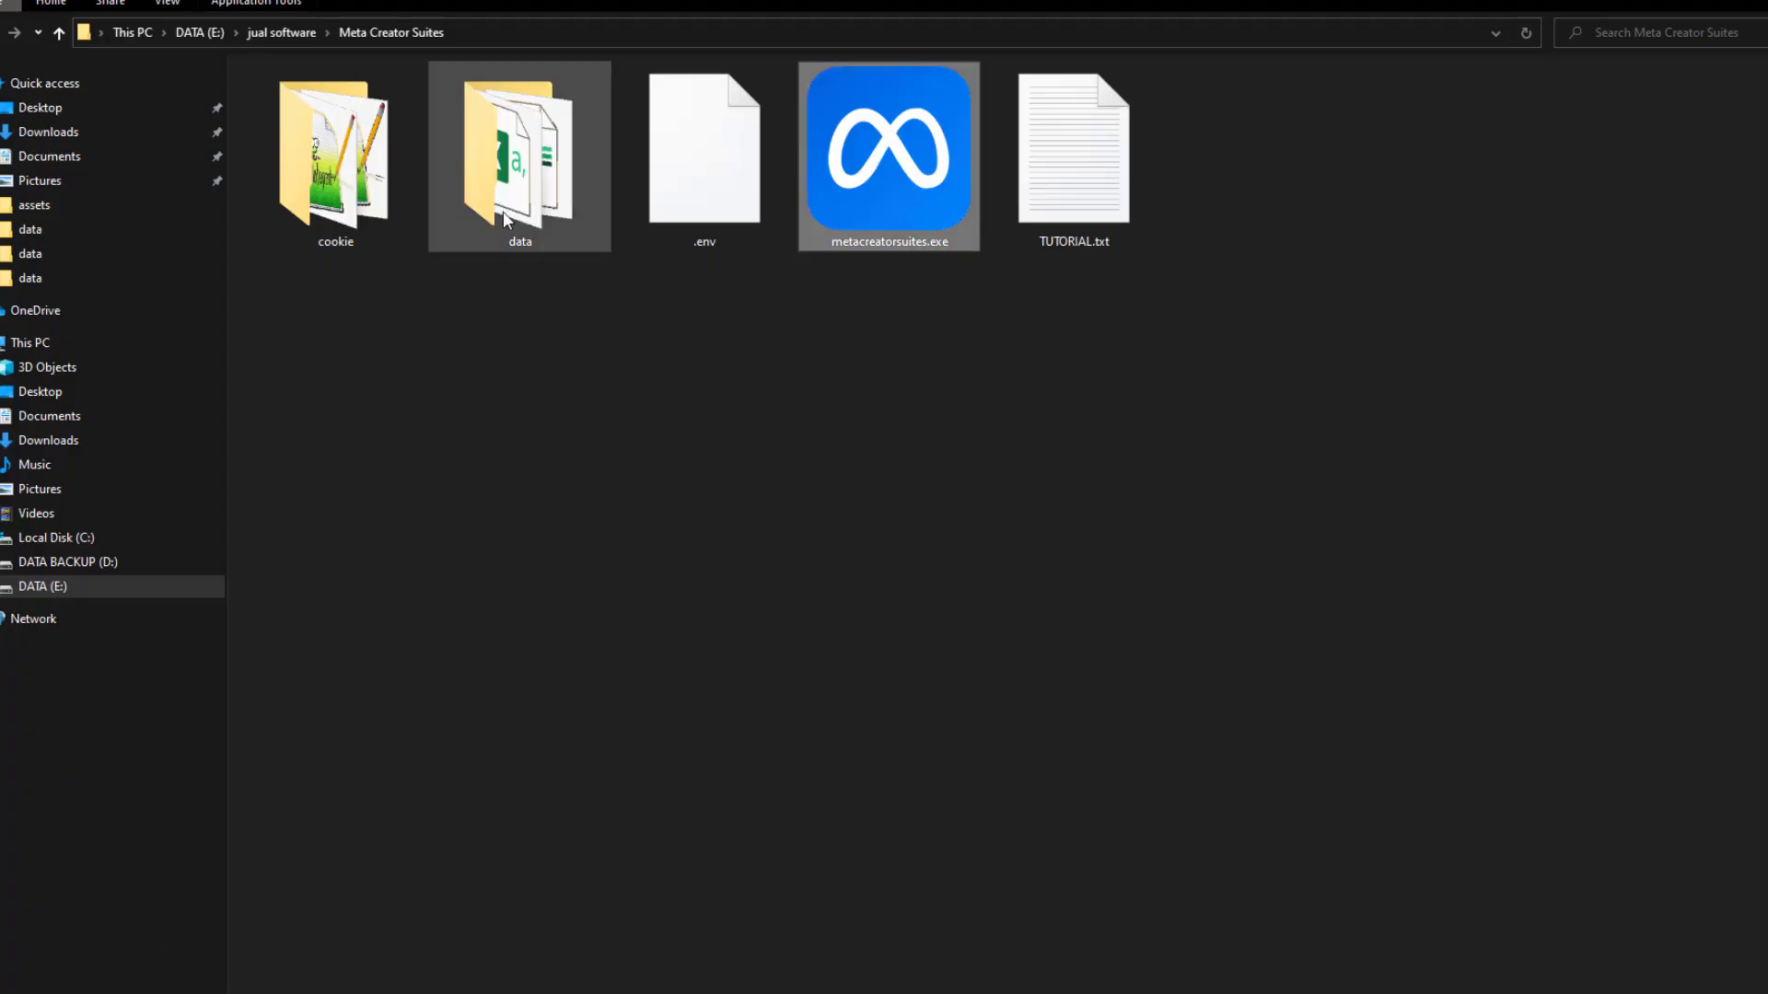
double_click(525, 192)
key(alt+Tab)
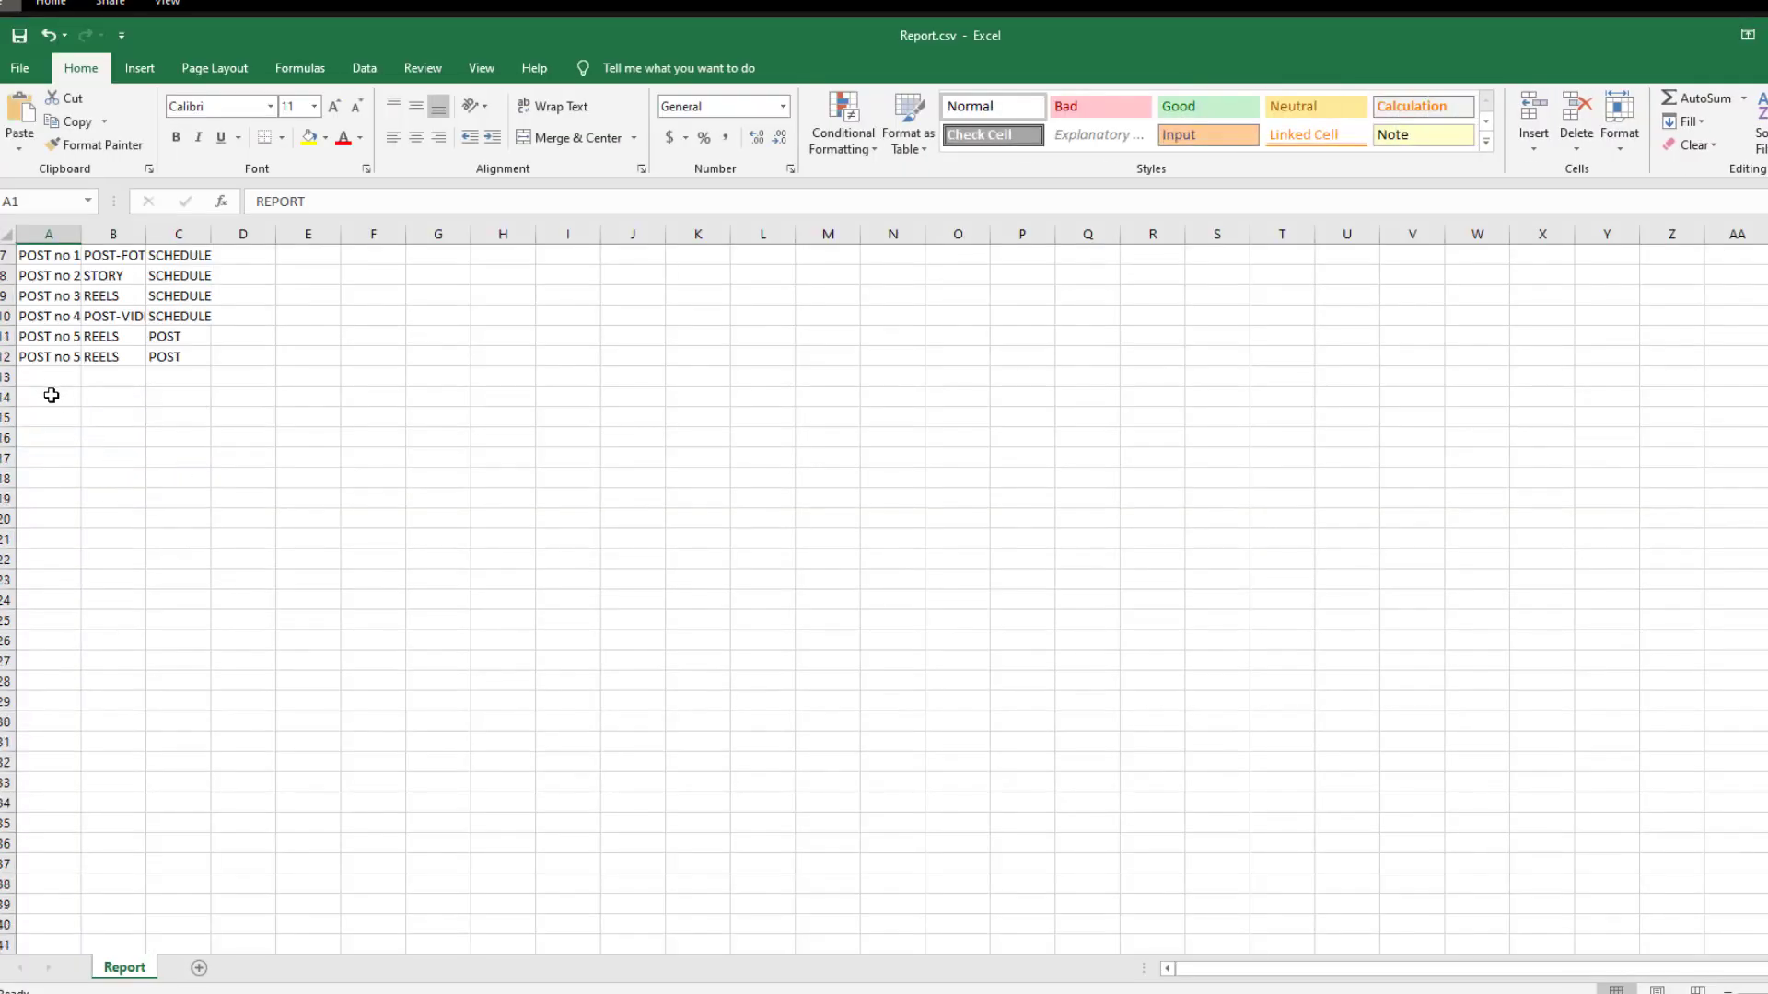
click(51, 356)
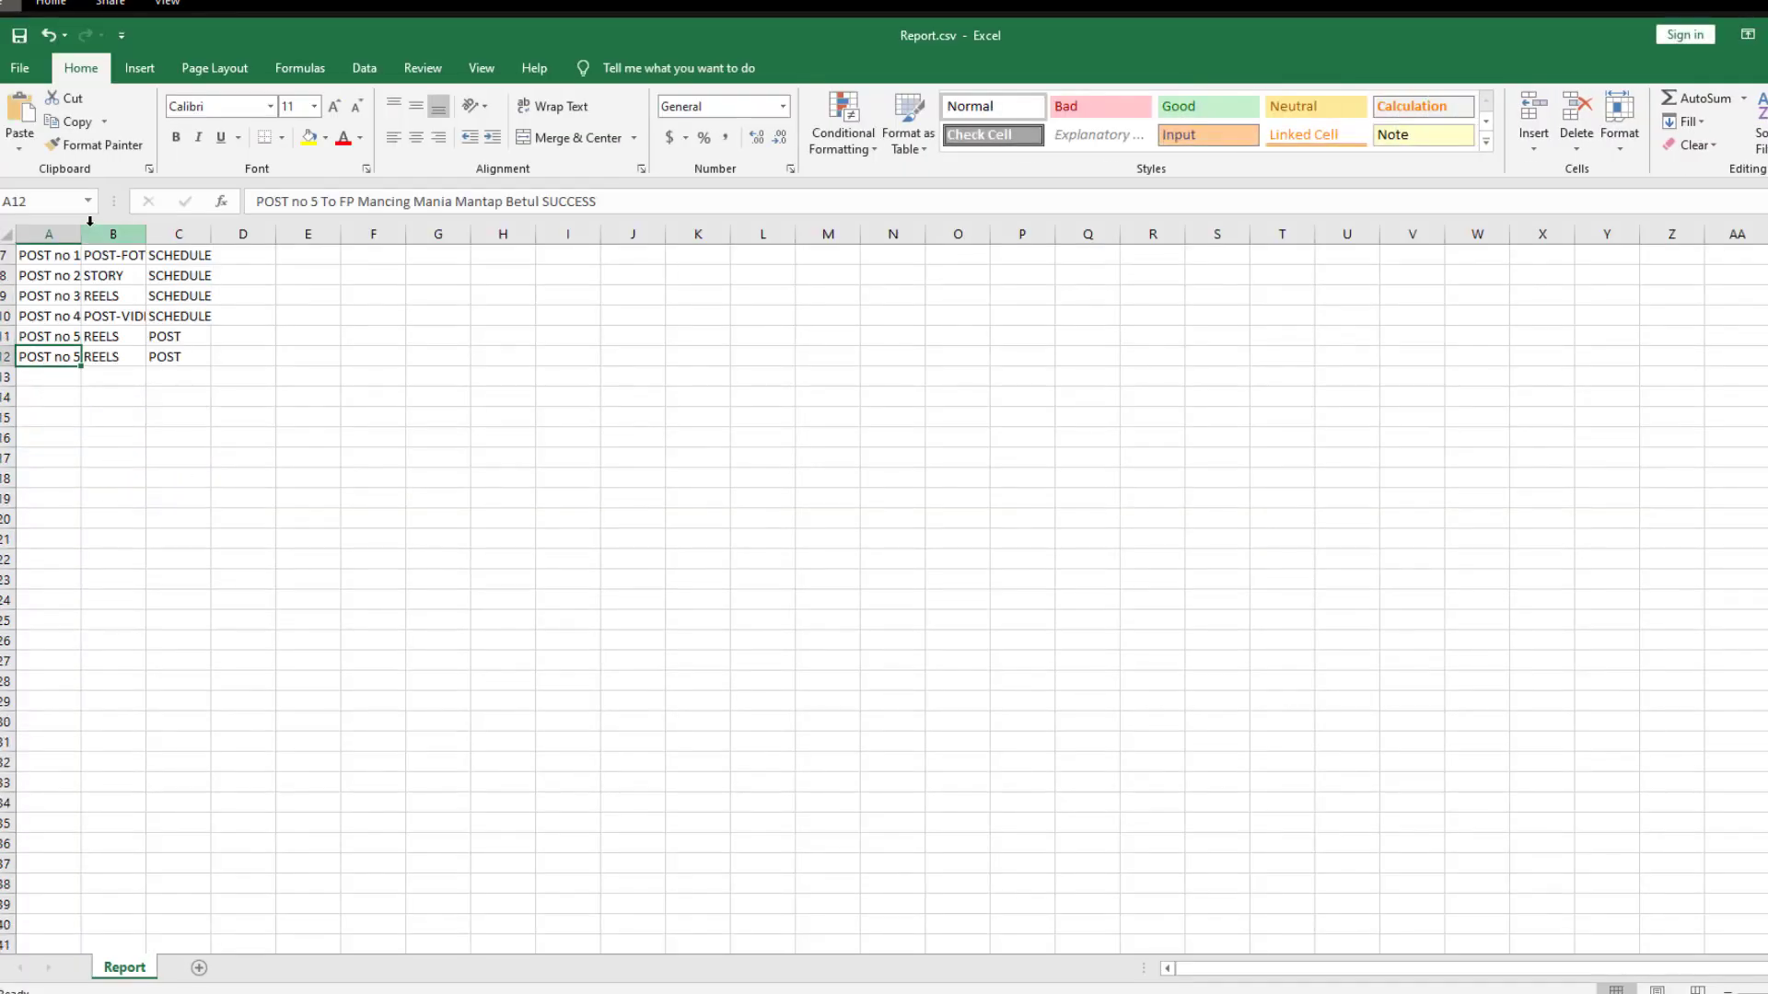
double_click(81, 234)
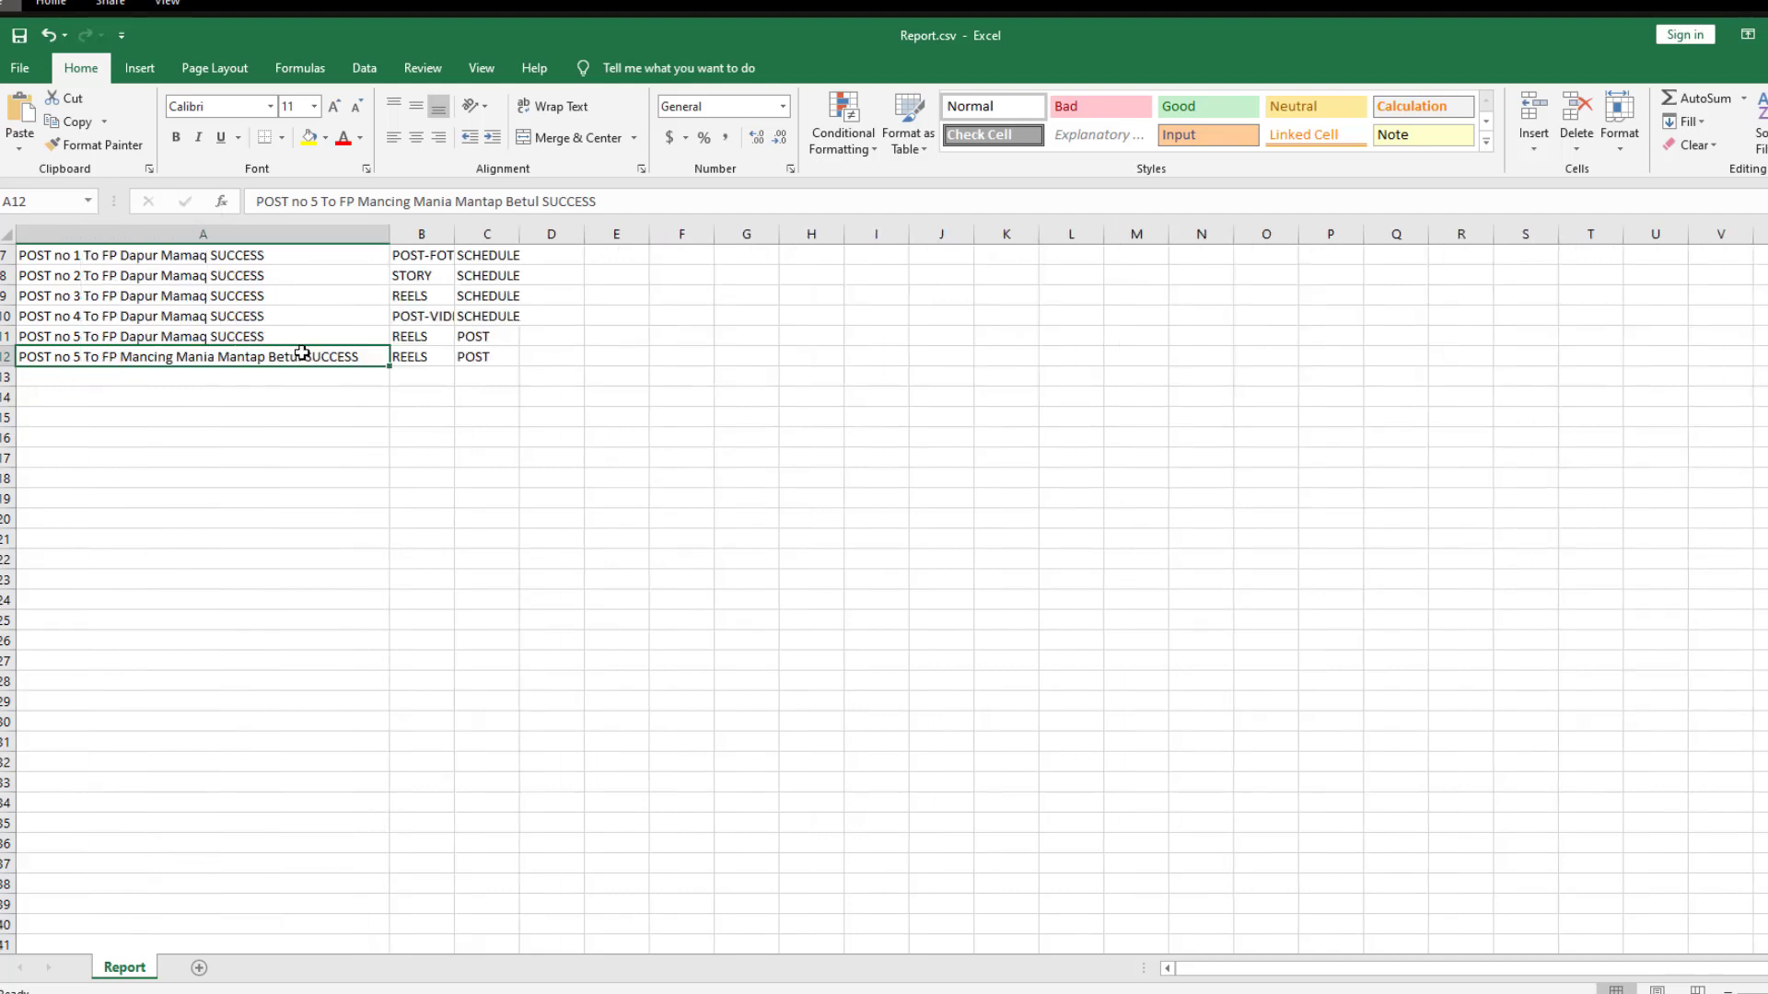